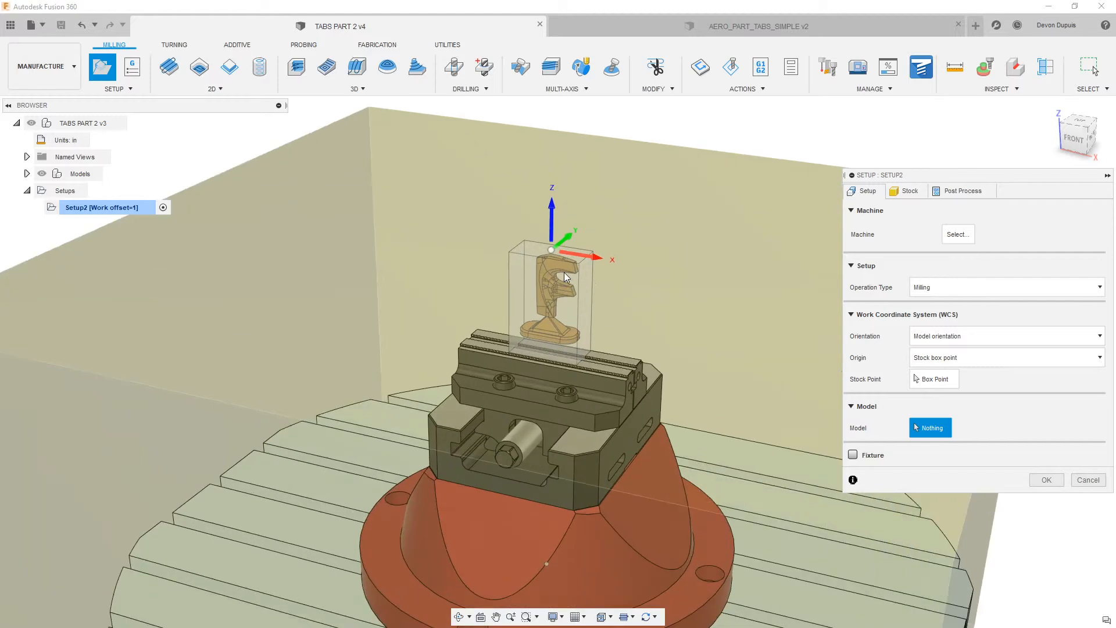
- Choose the F-shaped part body as the setup's model, enable Fixture, and use the VISE AND TABLE component as the fixture
left_click(540, 268)
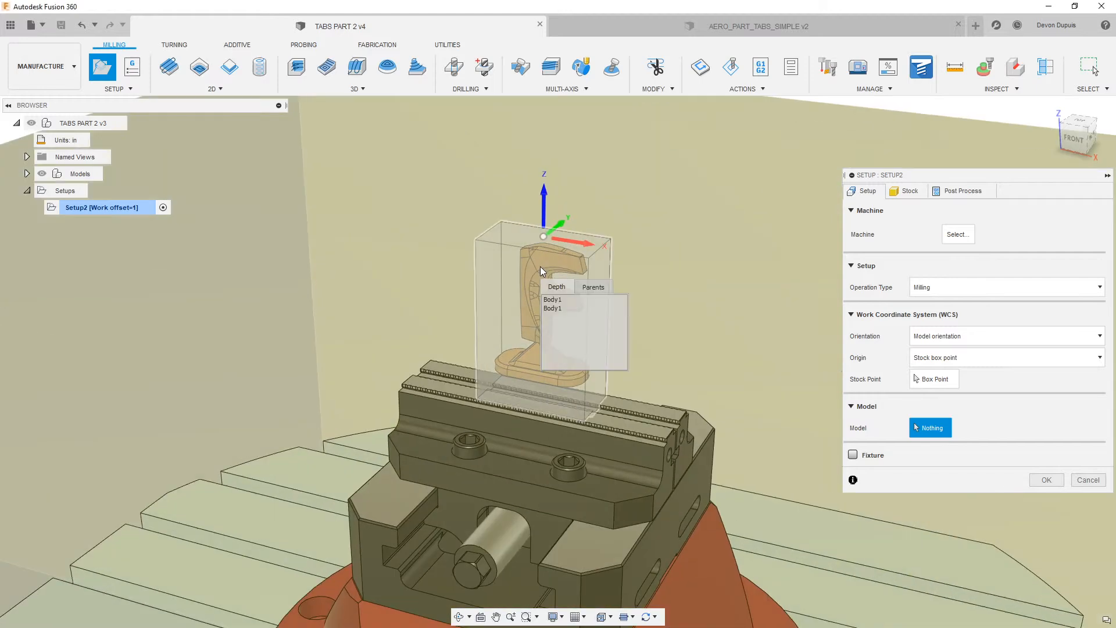
left_click(563, 303)
left_click(854, 455)
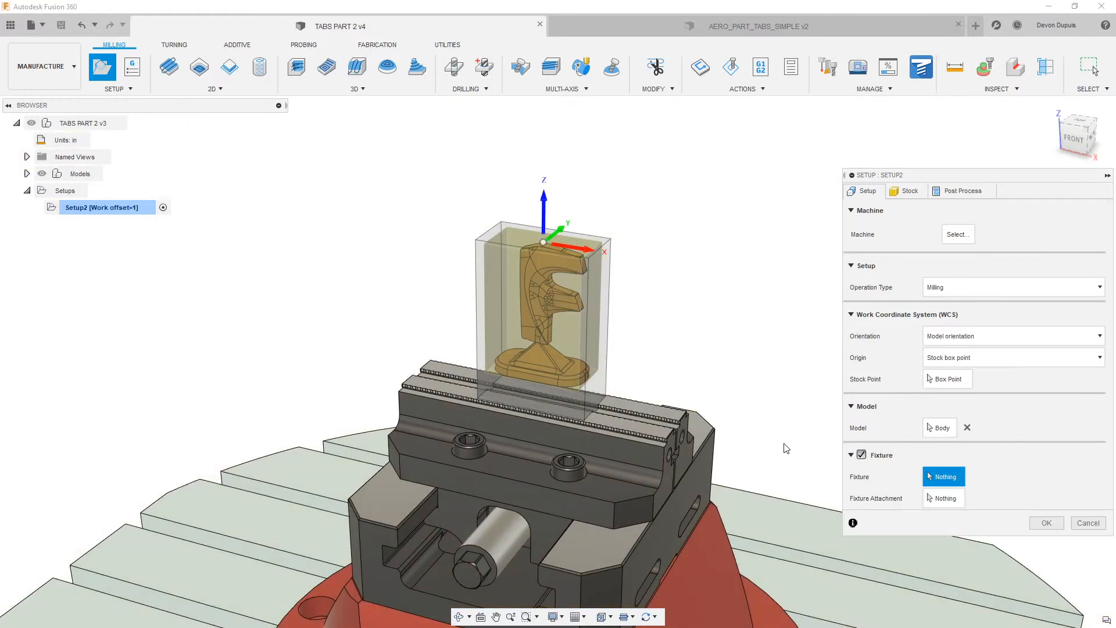
left_click(26, 173)
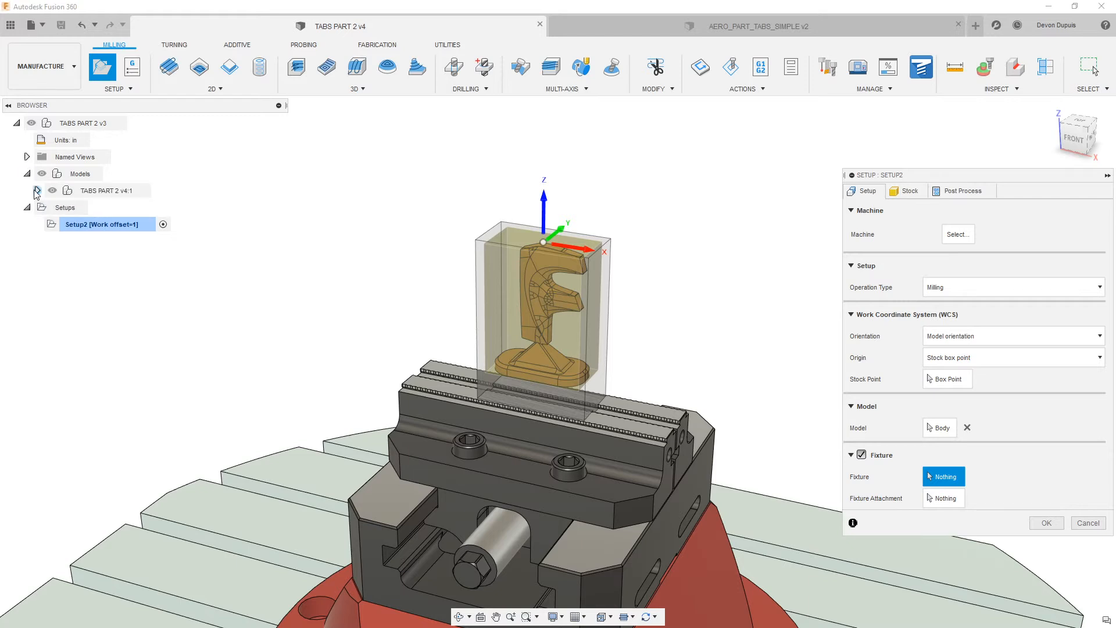
left_click(37, 190)
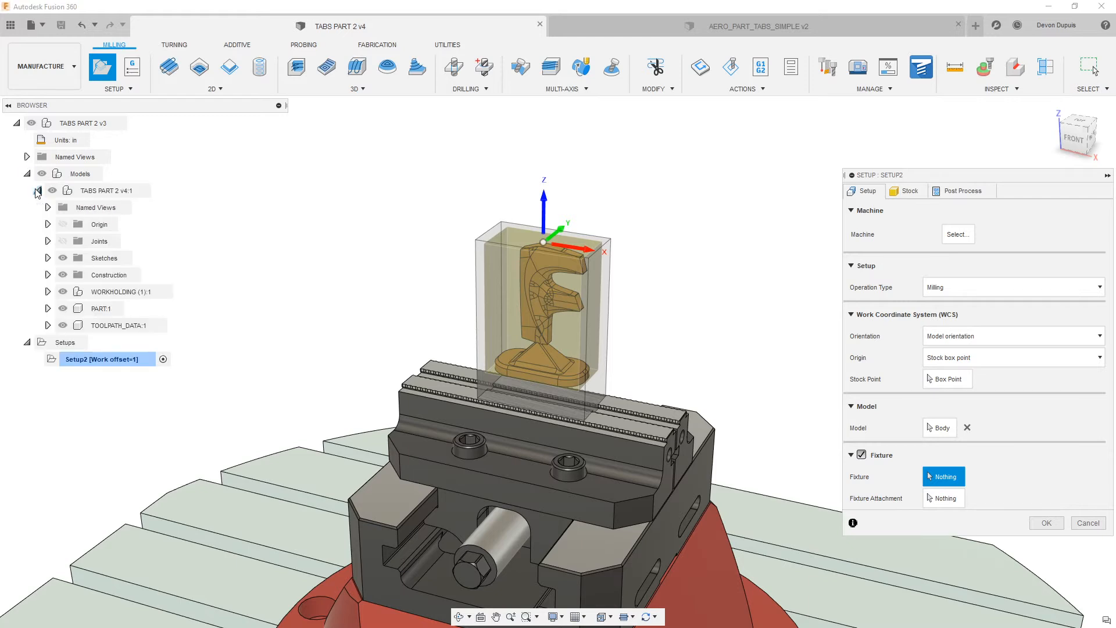
left_click(48, 292)
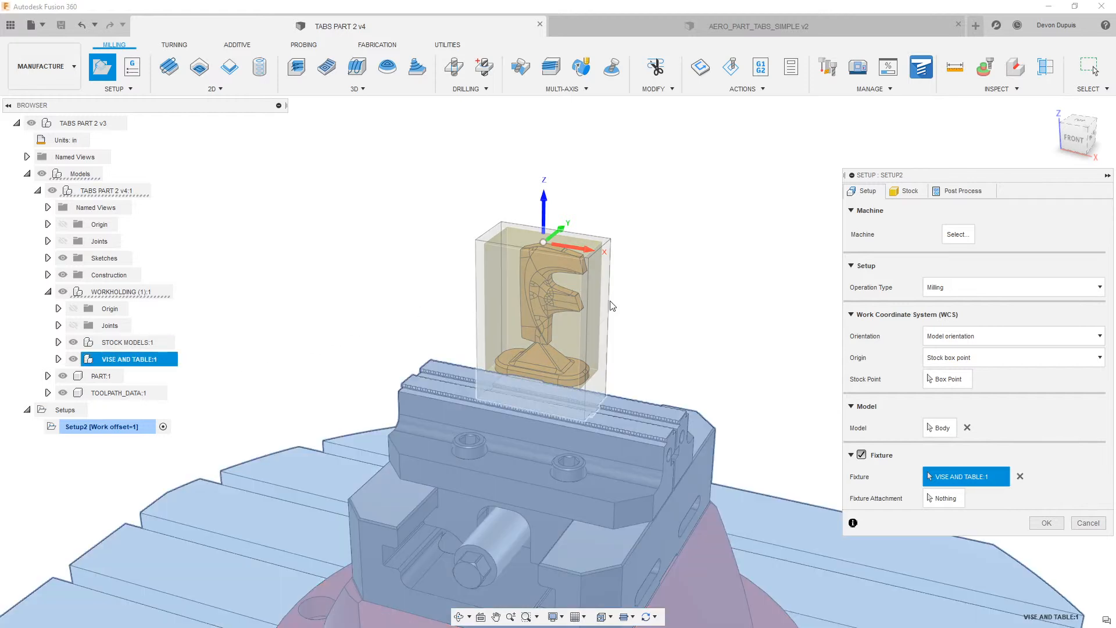
- Set the setup's stock mode to From solid using the block body around the part, and finish the setup
left_click(907, 191)
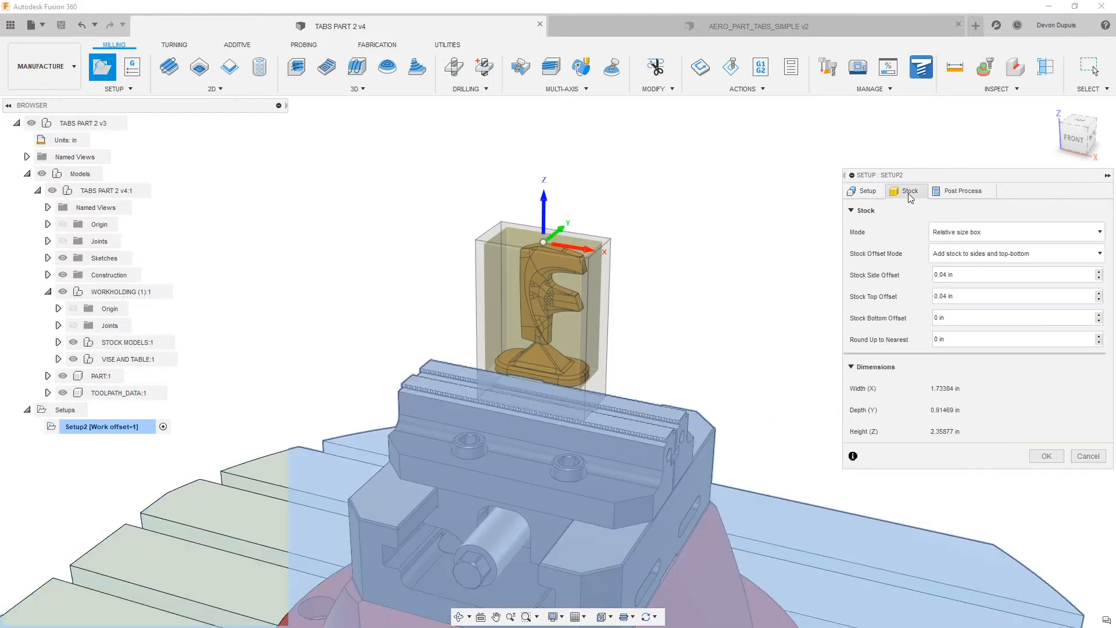
left_click(982, 232)
left_click(959, 326)
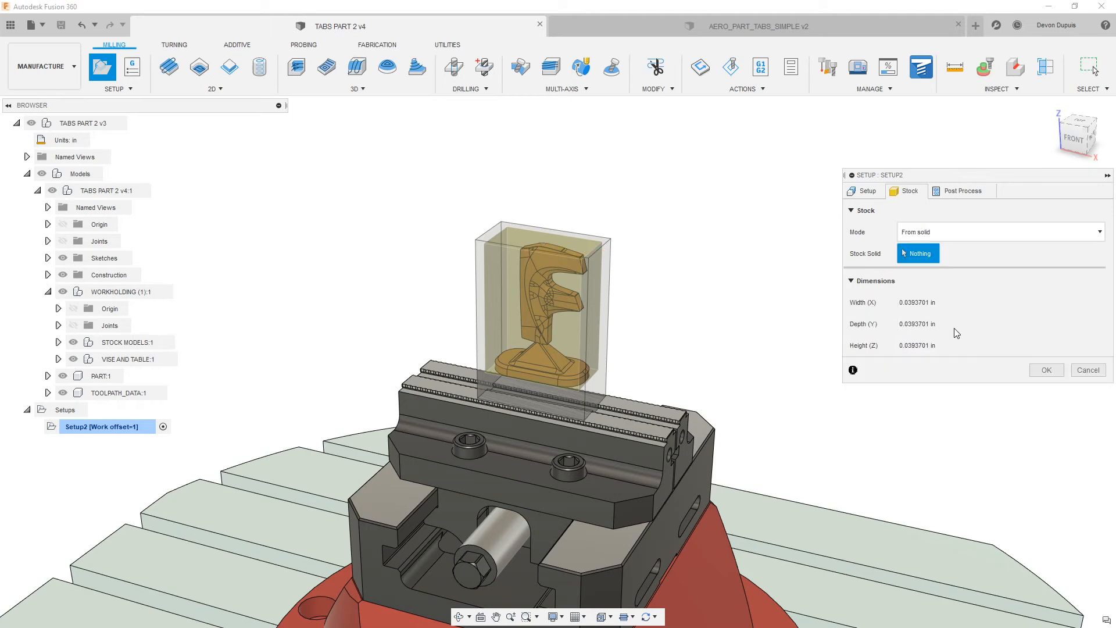
left_click(608, 286)
scroll(640, 262, "down", 3)
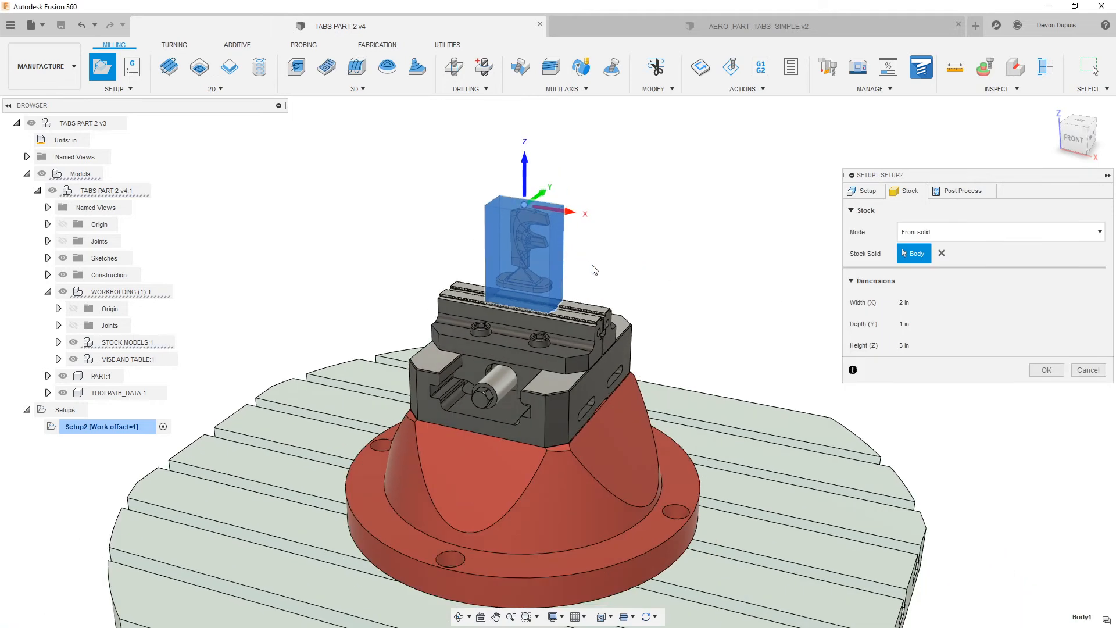
scroll(636, 282, "down", 1)
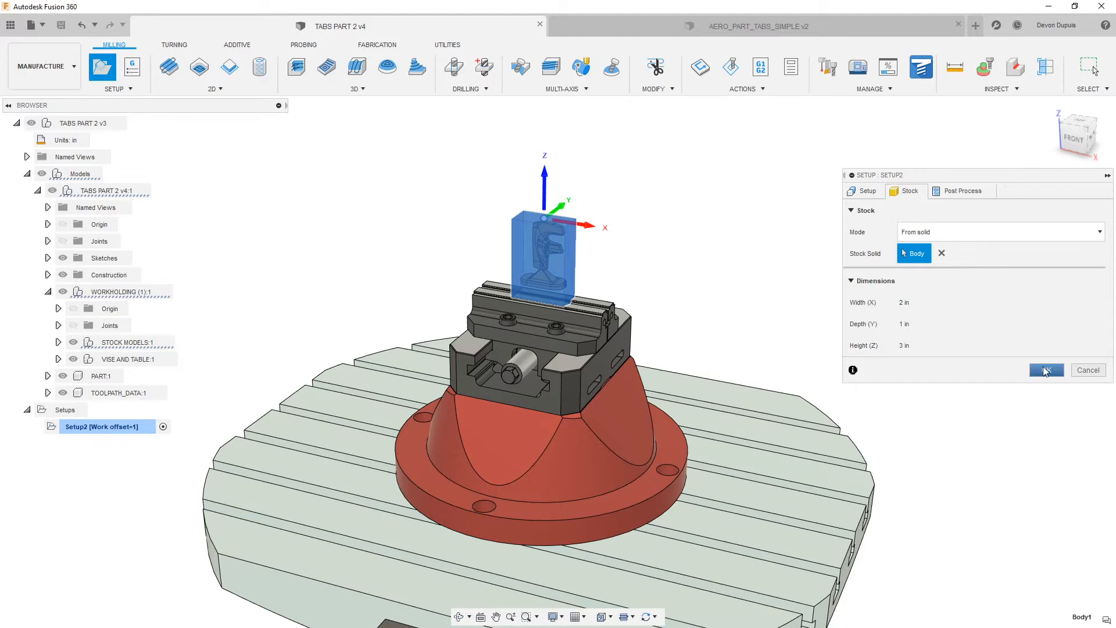
left_click(1045, 371)
scroll(640, 285, "up", 2)
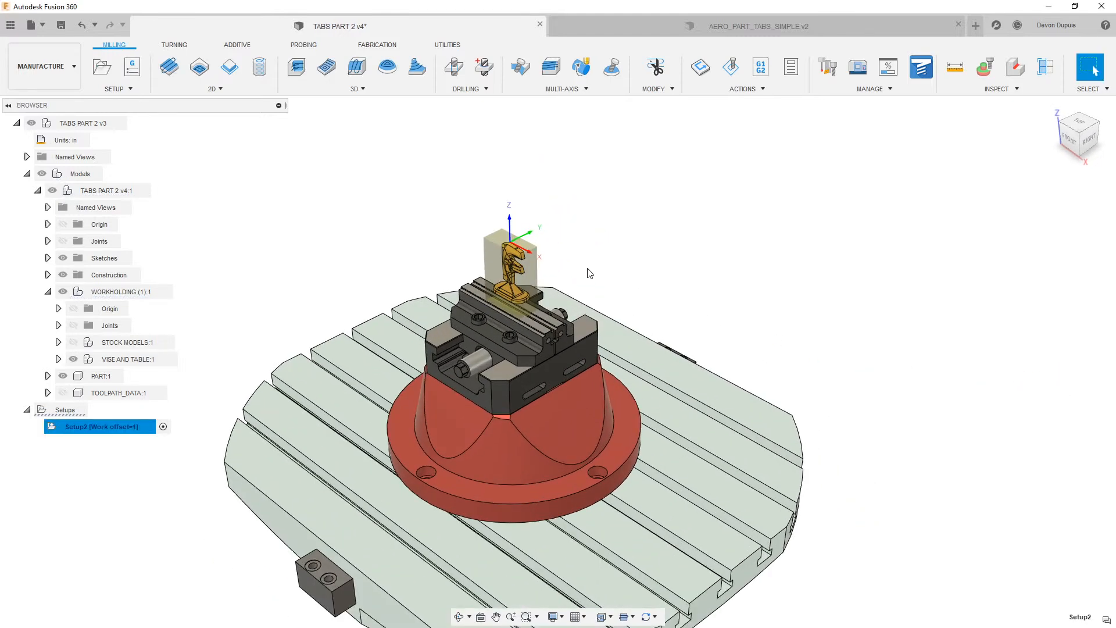
left_click(651, 618)
left_click(885, 438)
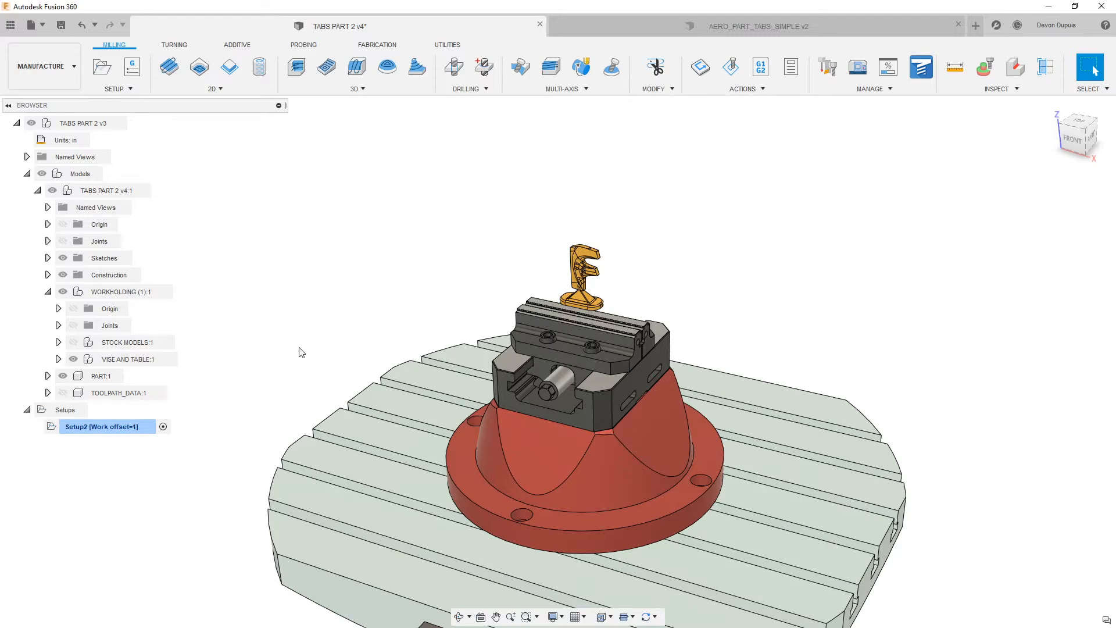
- Create a 3D Adaptive Clearing operation with tool #11, the 1/2" flat (.500-3F-L) from the ADSK DEMO library
scroll(343, 326, "up", 2)
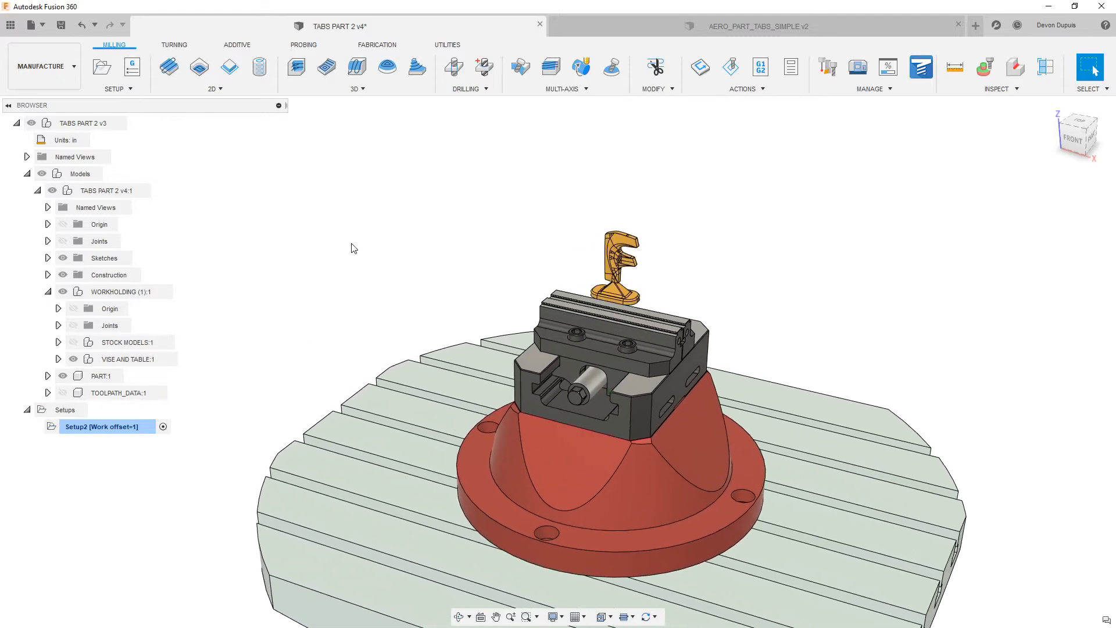
scroll(426, 214, "up", 3)
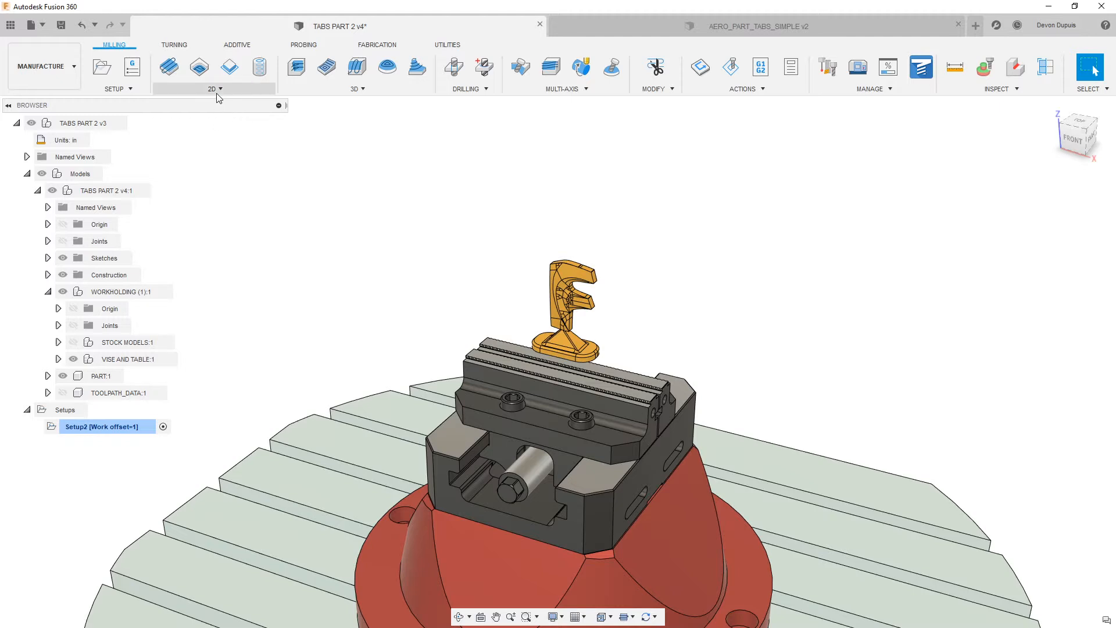
left_click(320, 90)
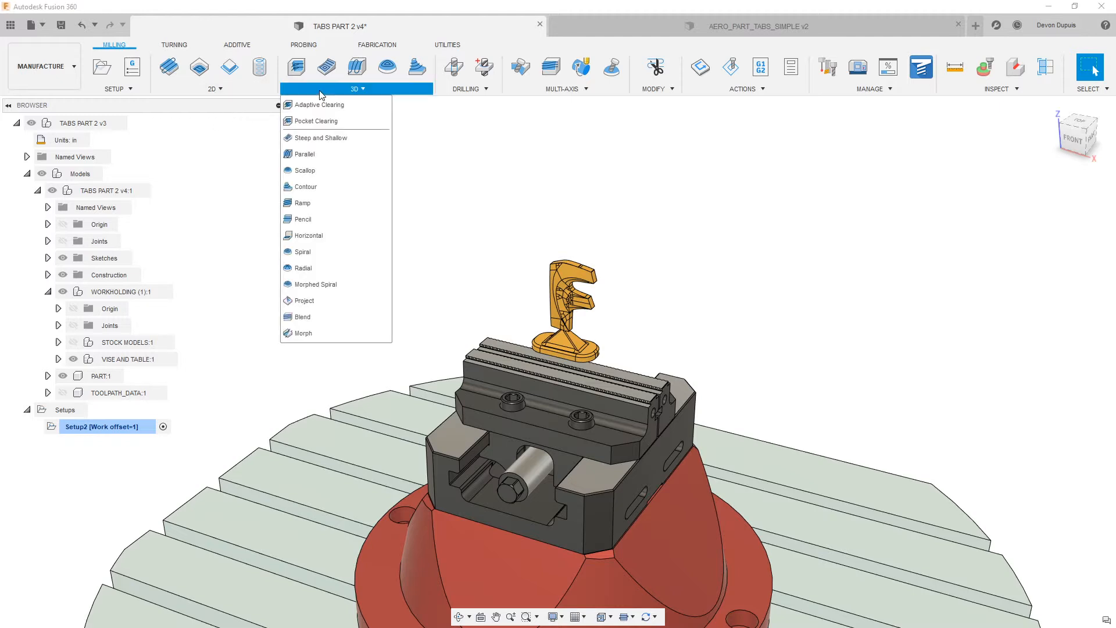
left_click(347, 104)
left_click(945, 233)
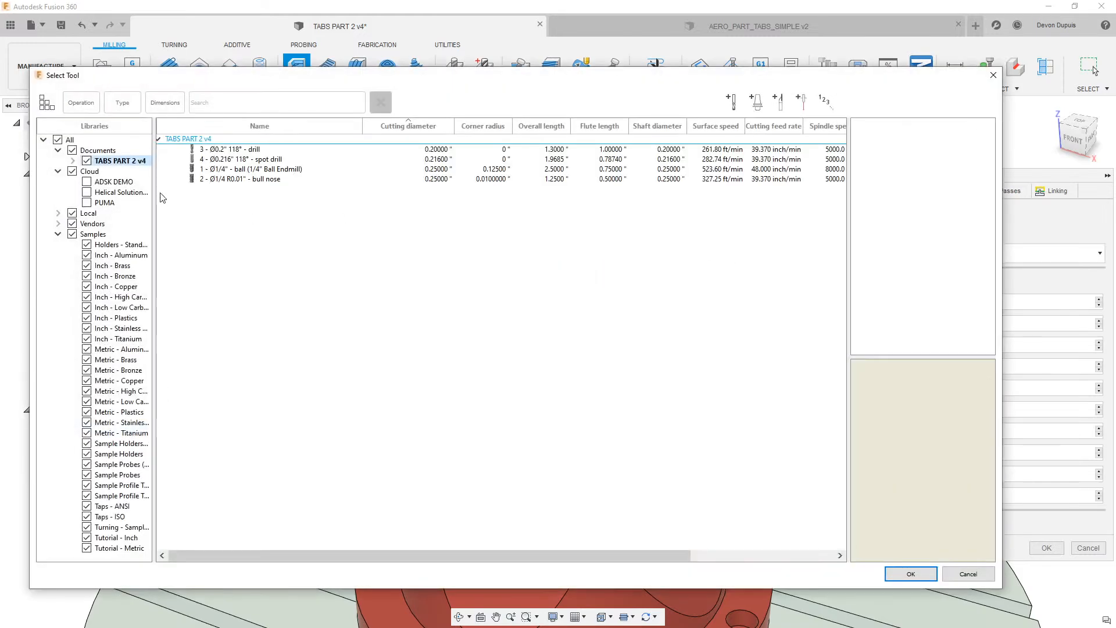
left_click(114, 181)
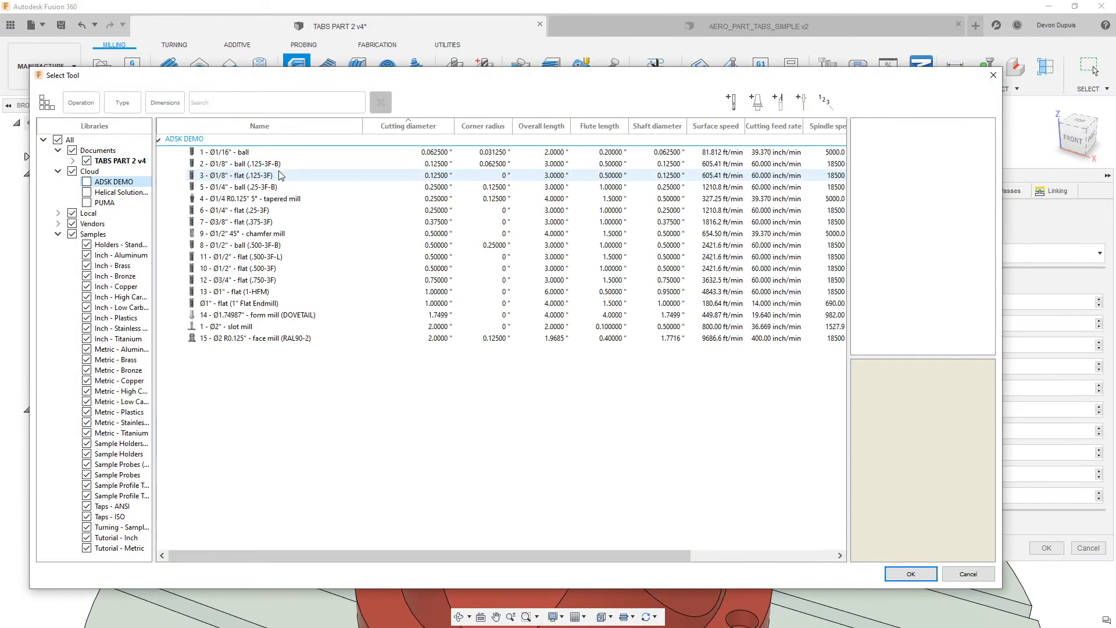
left_click(275, 256)
left_click(912, 574)
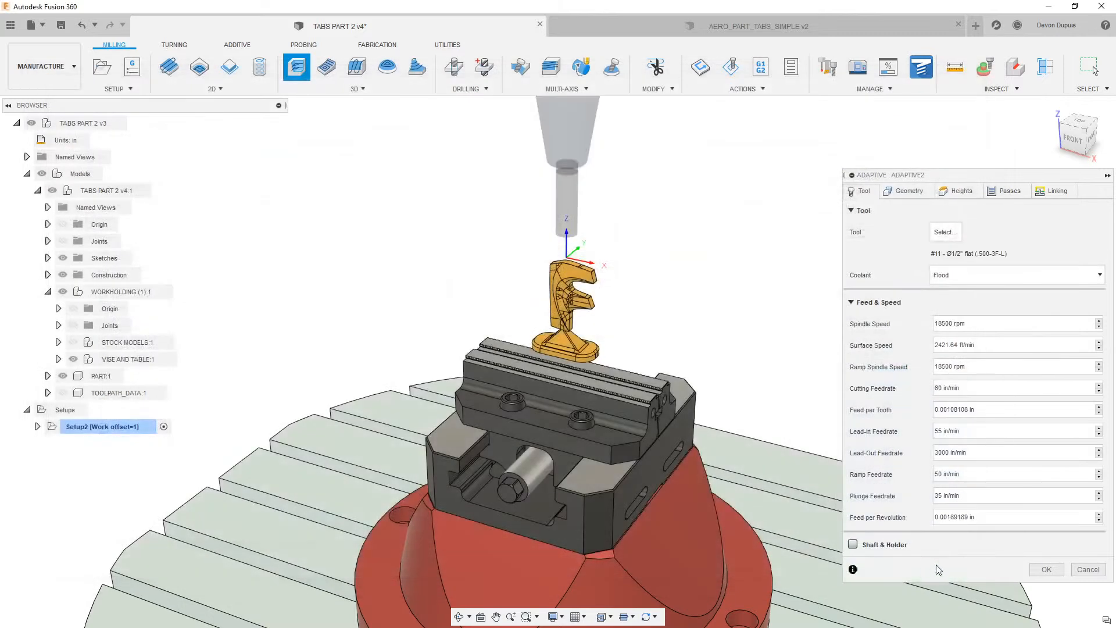
- Enable Tool Orientation for the adaptive operation and align its Z axis to the front face of the vise base
left_click(911, 192)
left_click(853, 399)
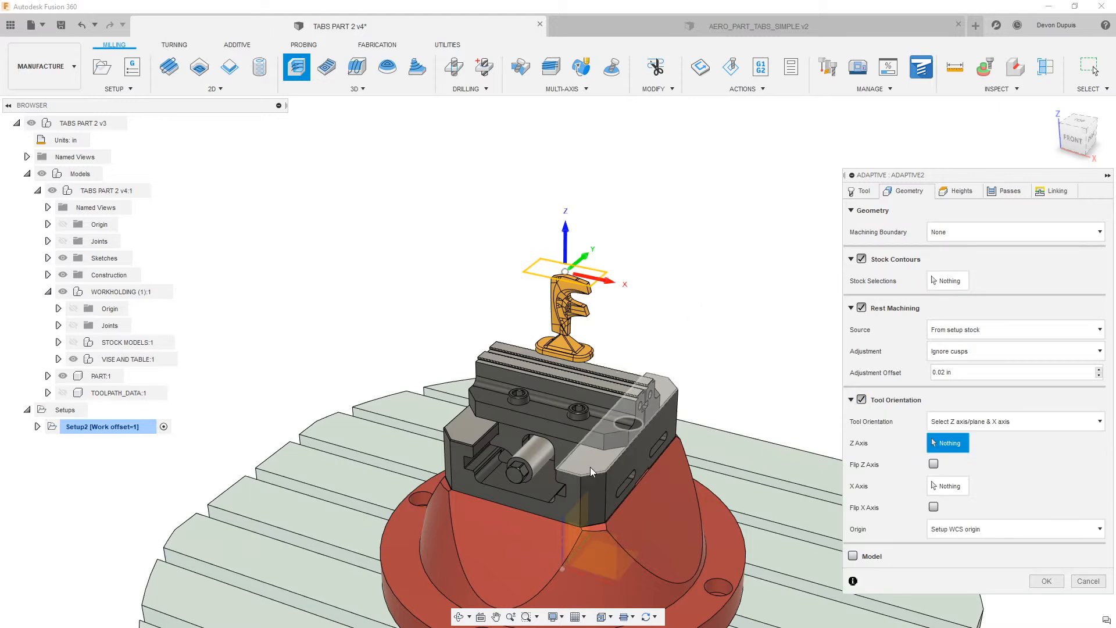
left_click(561, 514)
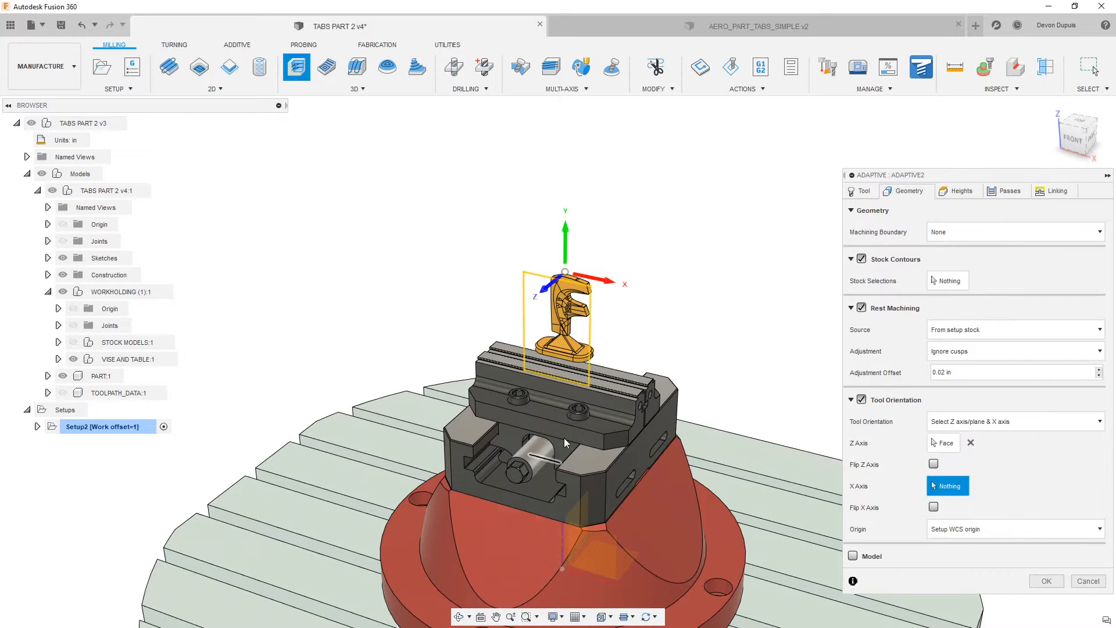
- Set the machining boundary to Selection and pick the BNDS/1/ADAPTIVE sketch from the TOOLPATH_DATA component
scroll(608, 378, "up", 3)
scroll(649, 309, "down", 2)
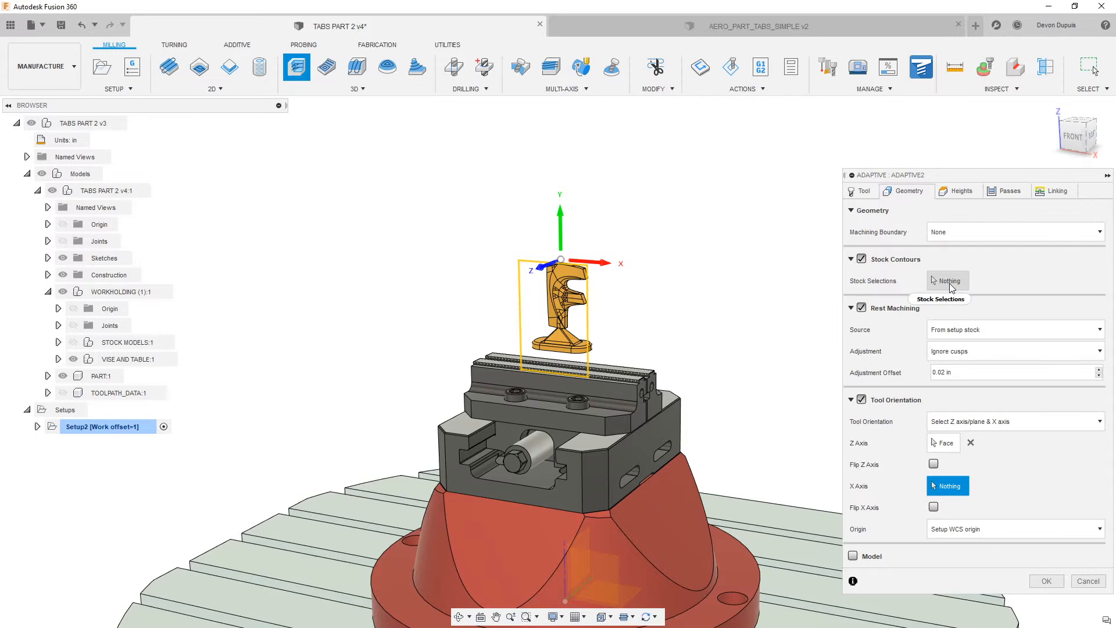
left_click(949, 235)
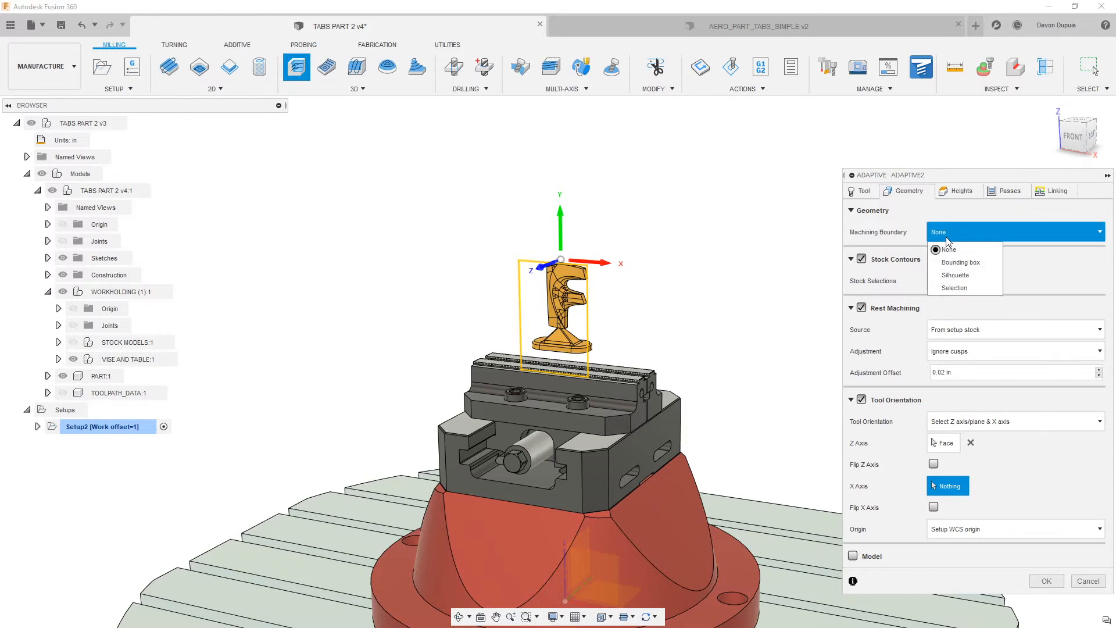
left_click(961, 289)
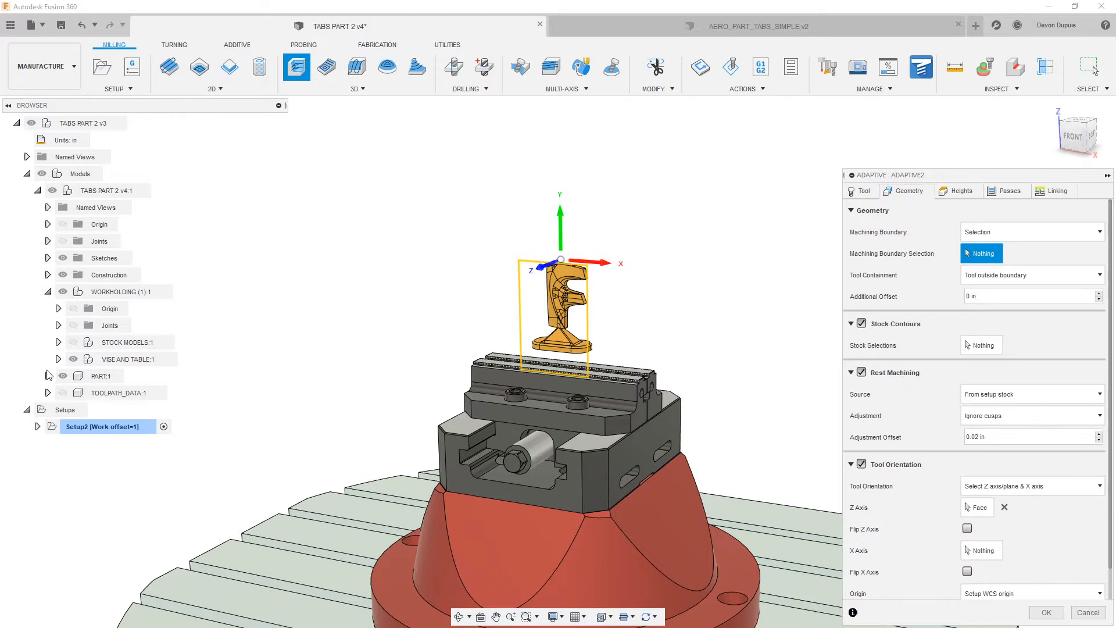
left_click(48, 394)
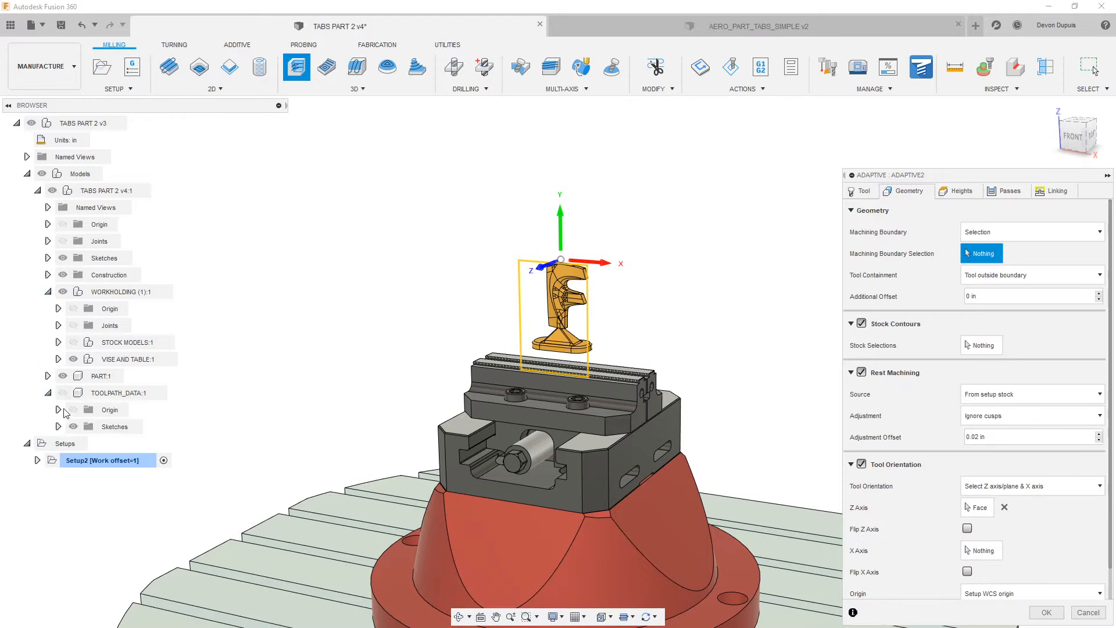
left_click(58, 427)
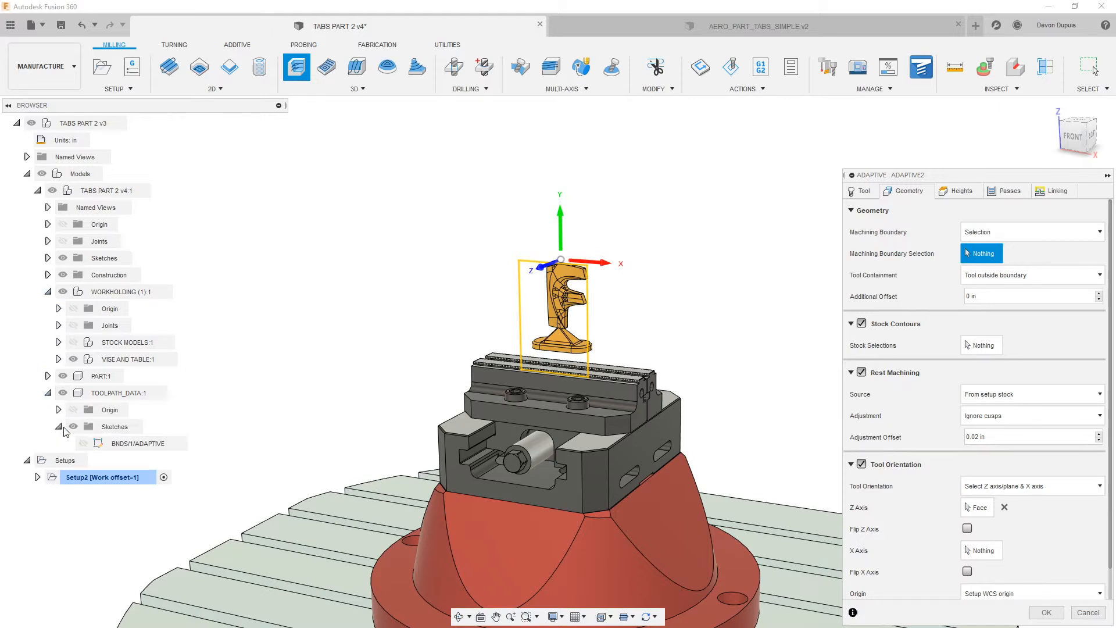
left_click(138, 444)
- Set tool containment to Tool inside boundary and generate the adaptive toolpath
scroll(410, 363, "down", 3)
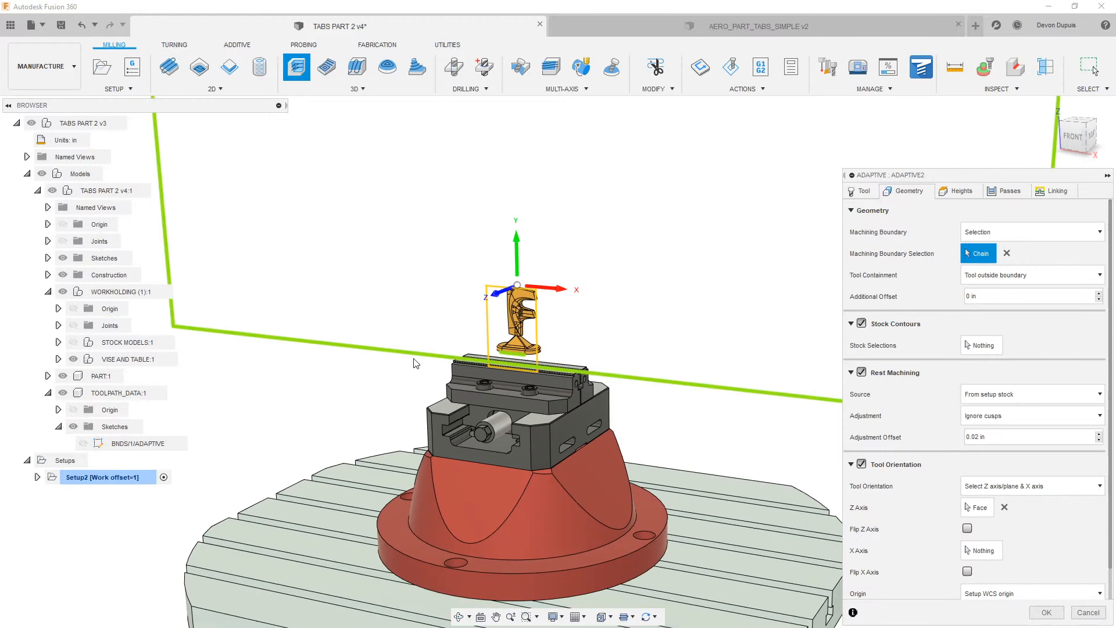
scroll(423, 364, "down", 2)
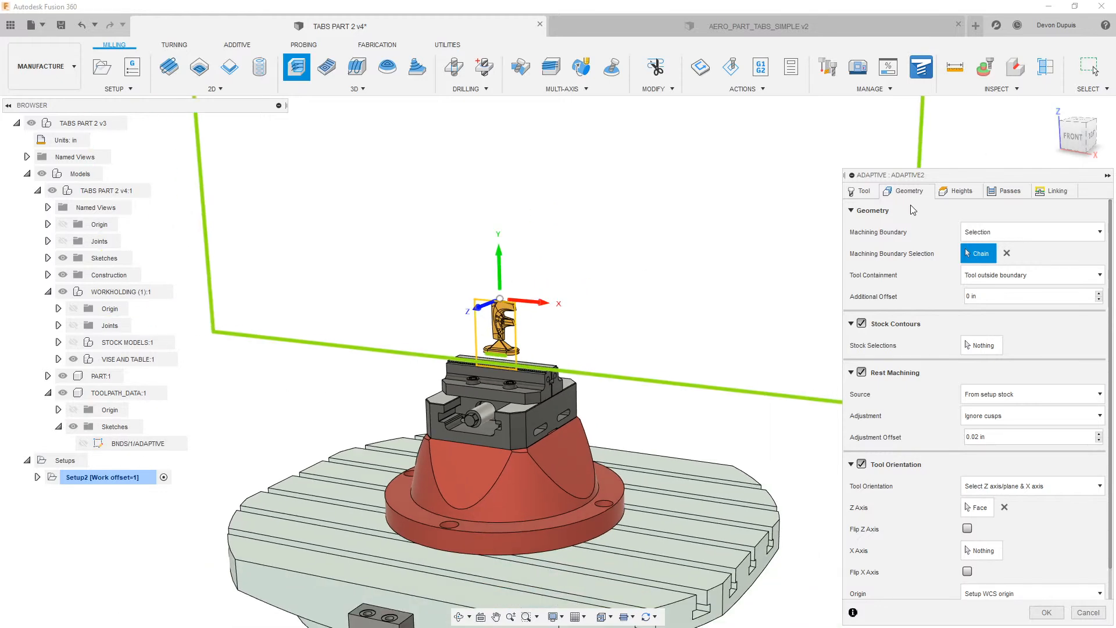
left_click(1069, 138)
middle_click_drag(582, 267, 601, 330)
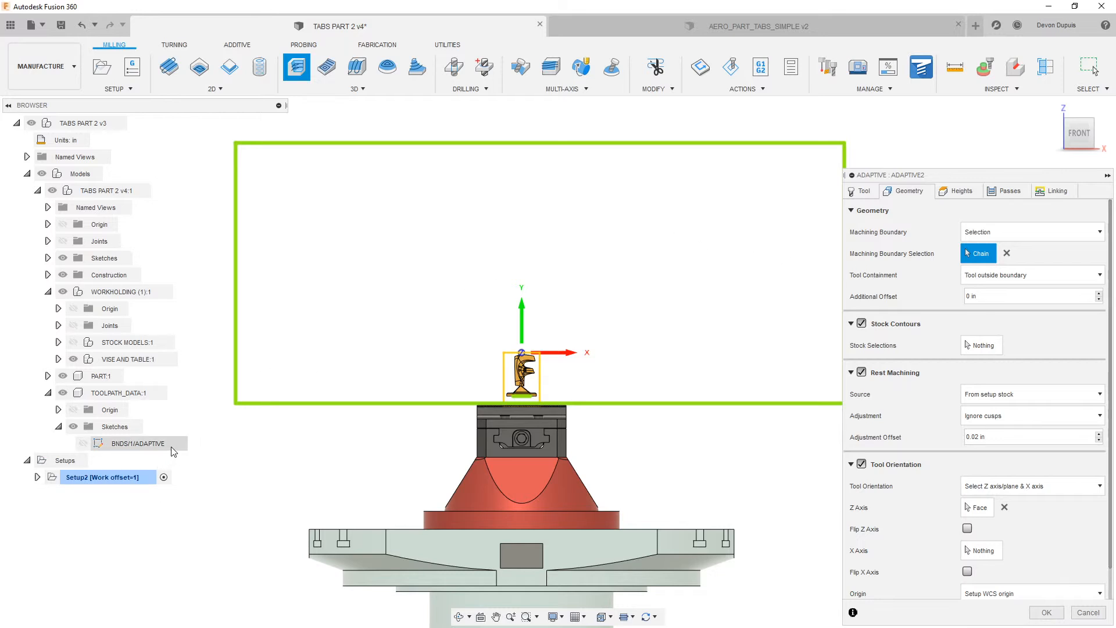
scroll(497, 389, "up", 4)
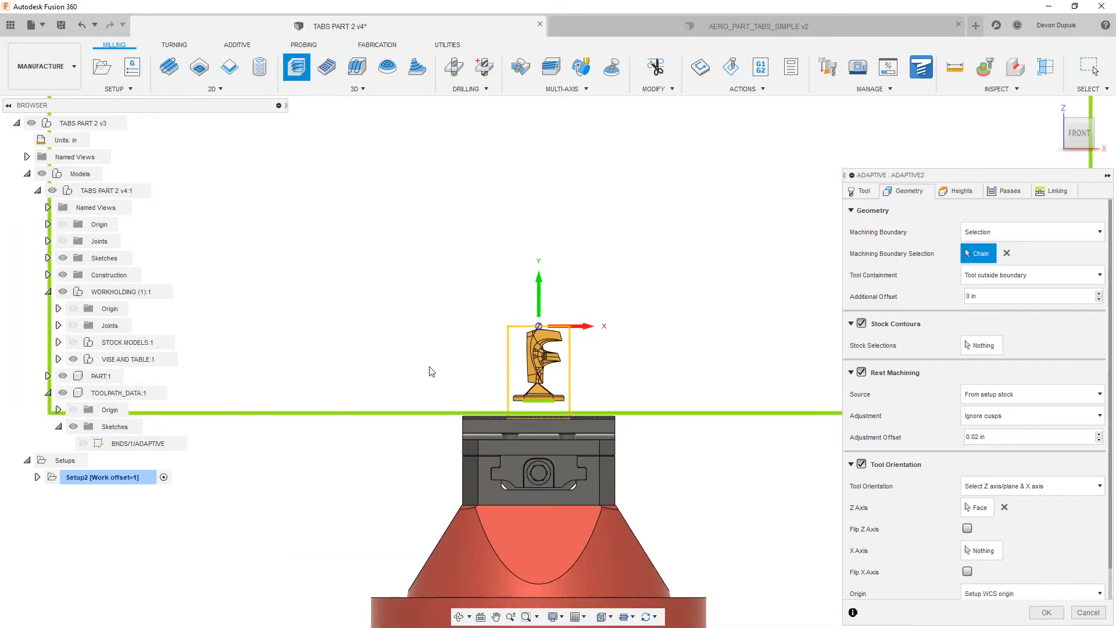
left_click(978, 278)
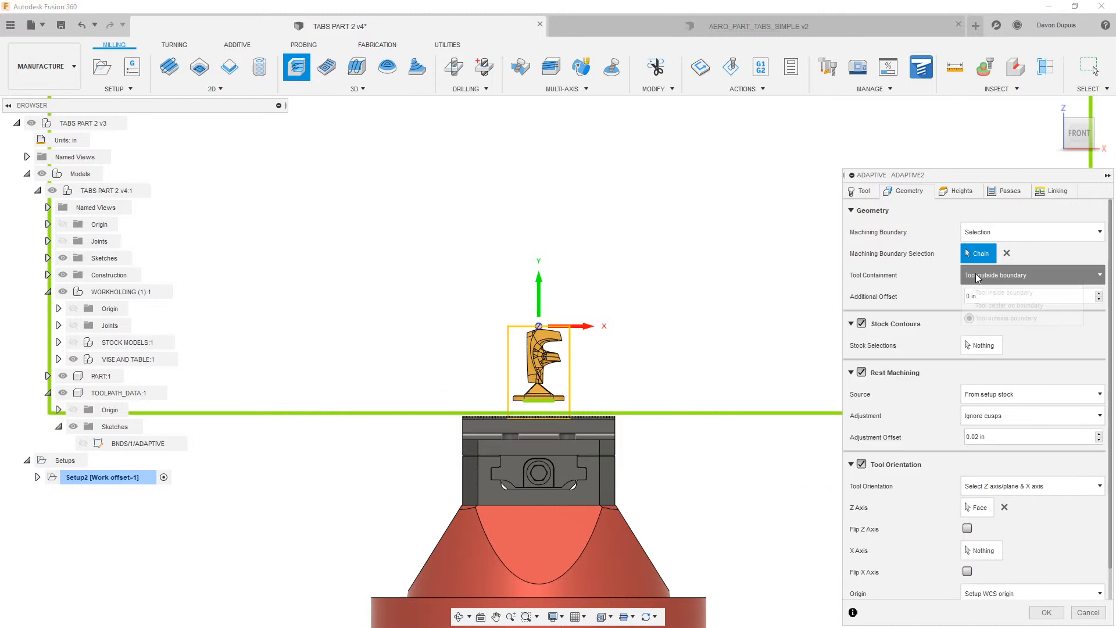
left_click(1015, 293)
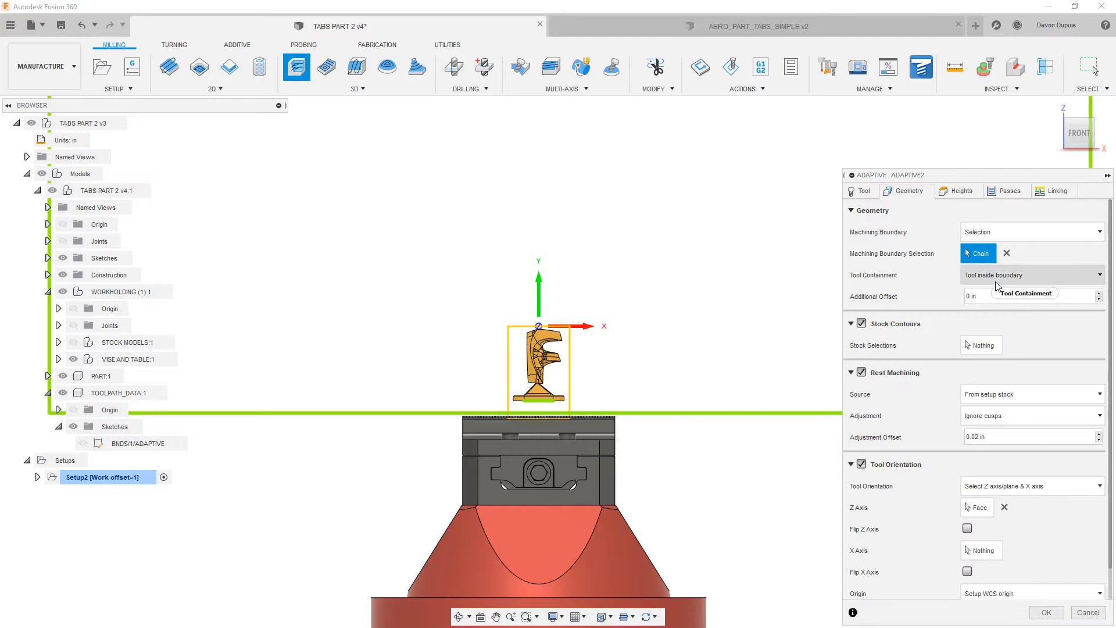
scroll(587, 410, "up", 5)
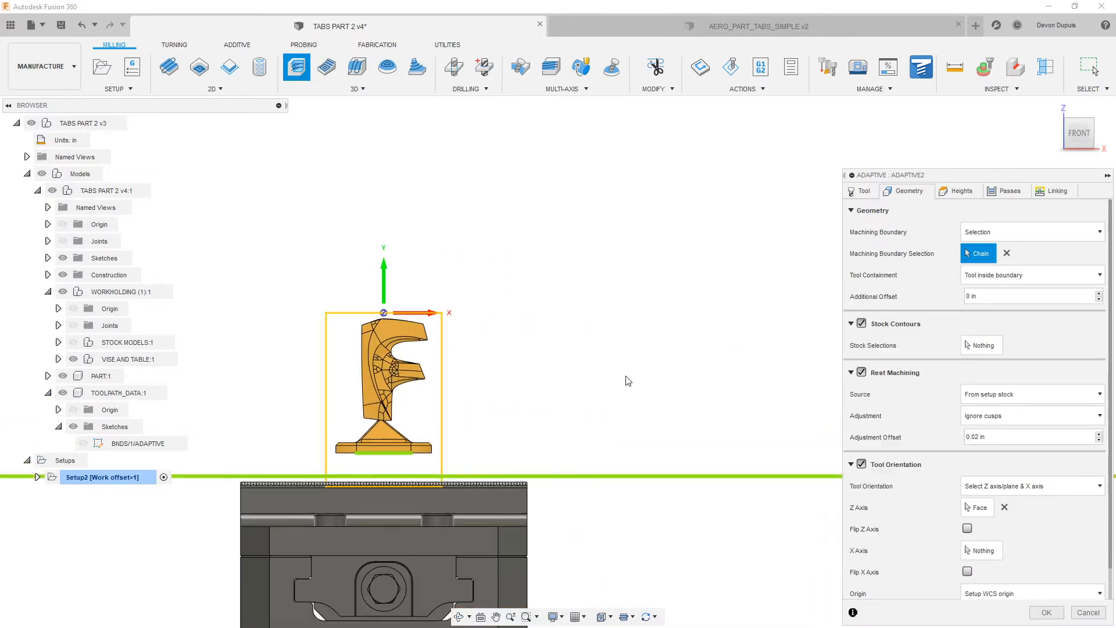
scroll(591, 418, "up", 3)
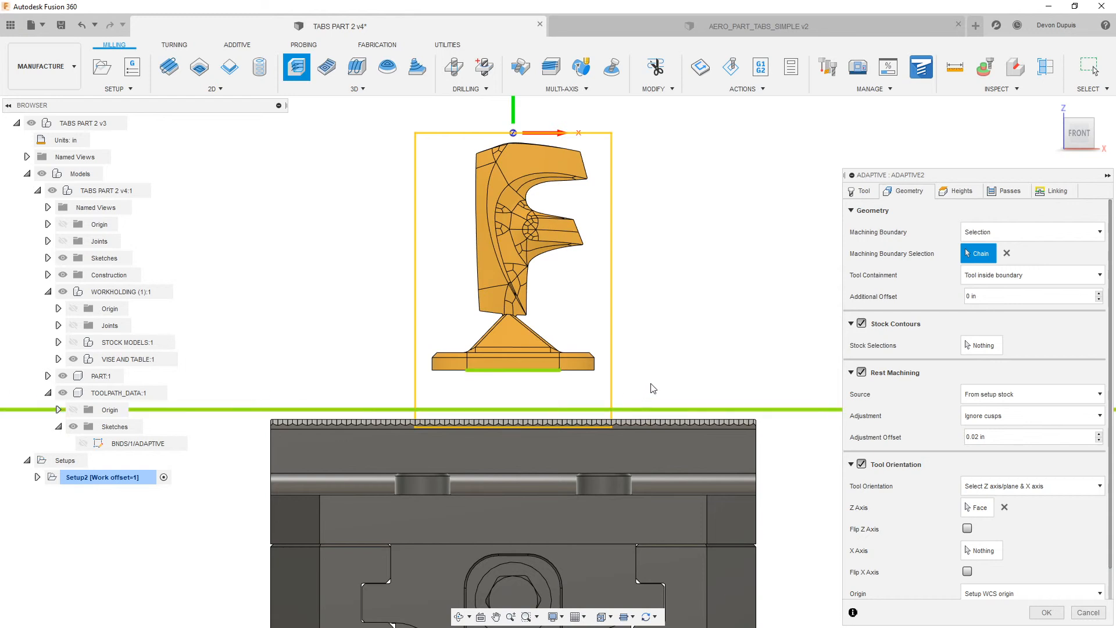
middle_click_drag(649, 385, 673, 361)
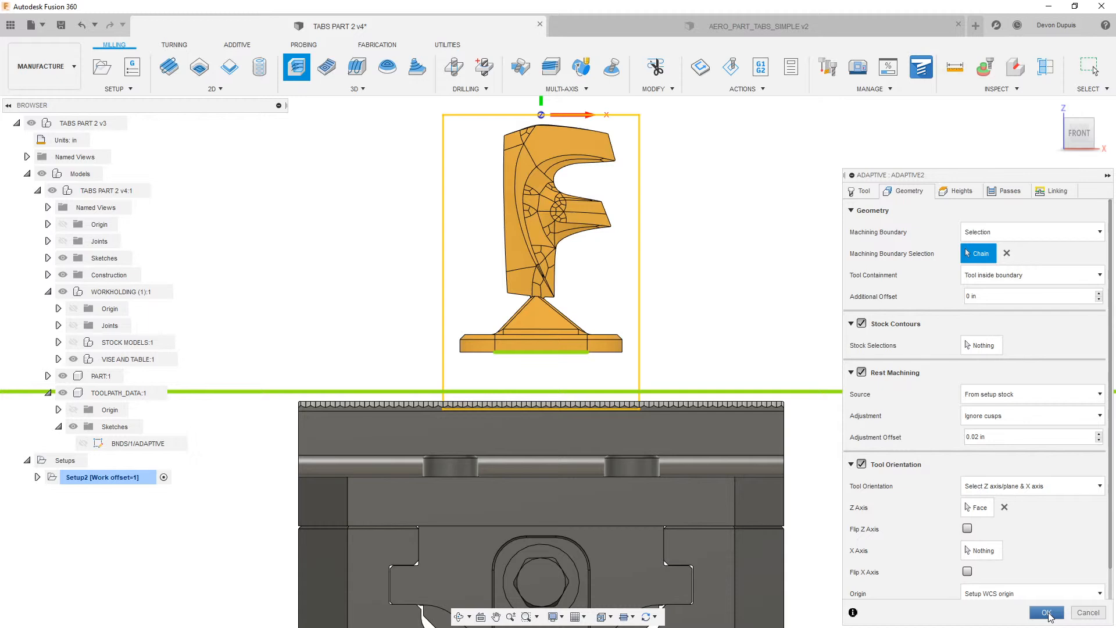
left_click(1046, 613)
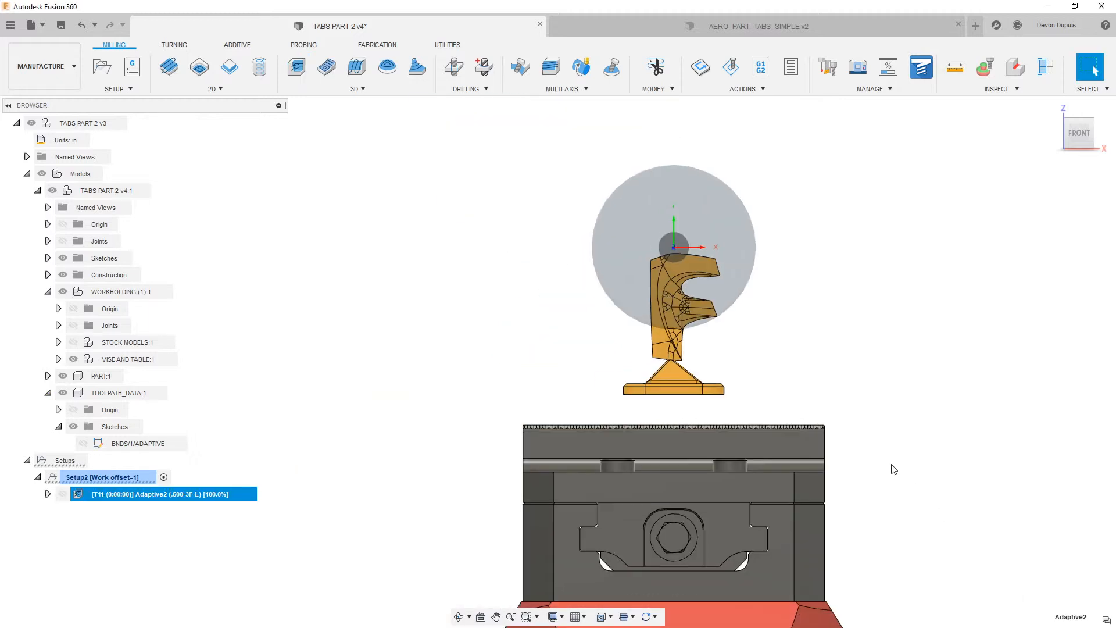
- Switch to the Design workspace and show the BNDS/1/ADAPTIVE sketch of the TOOLPATH_DATA component with its dimensions
left_click(29, 67)
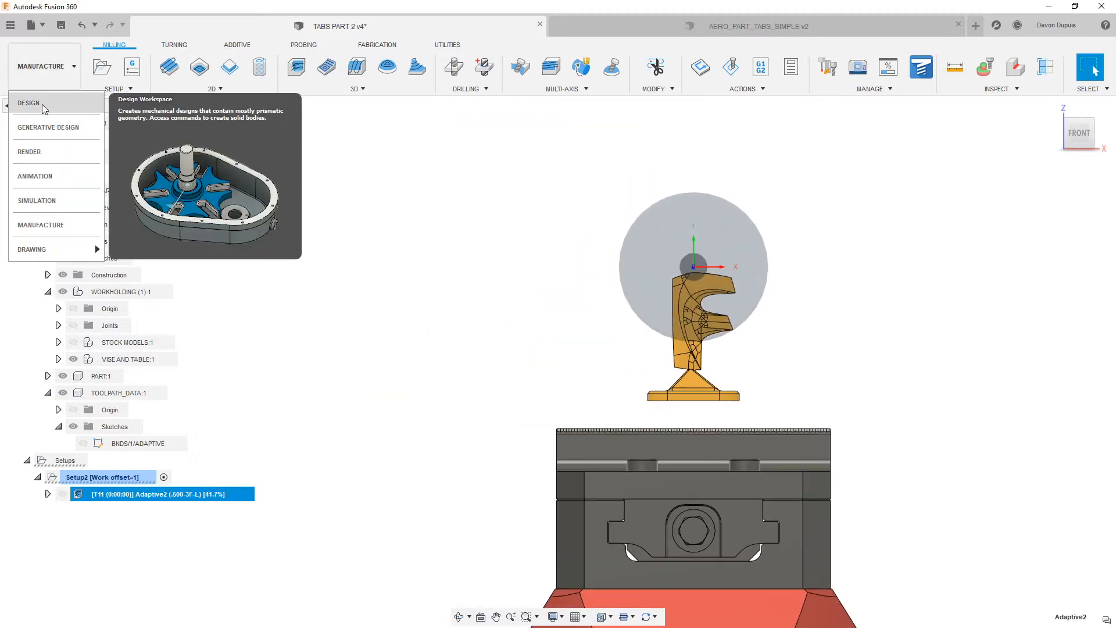
left_click(40, 98)
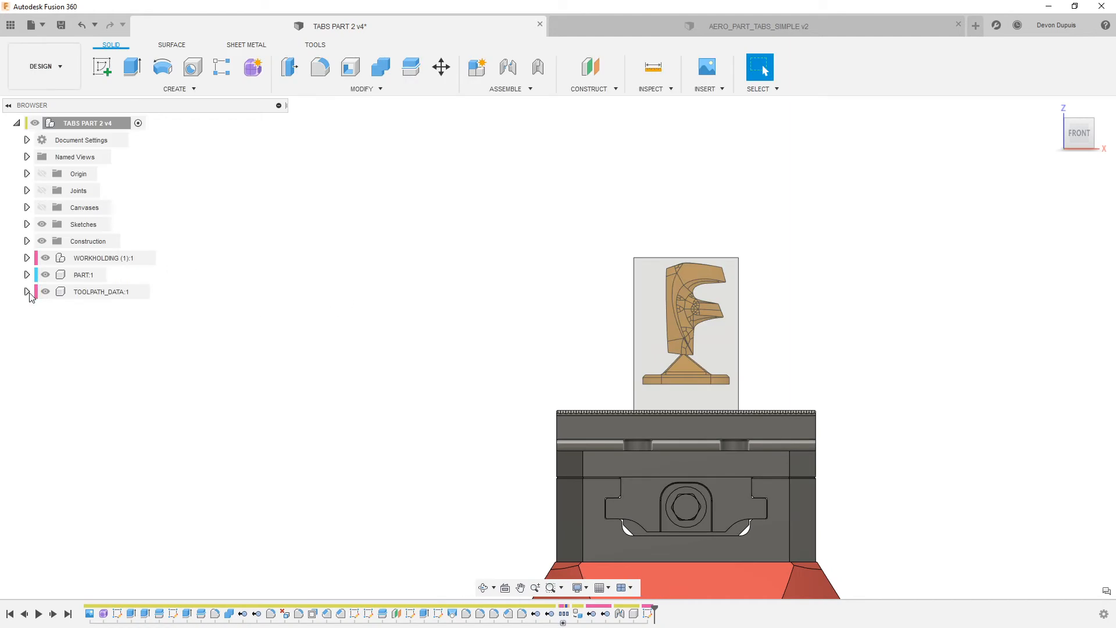
left_click(26, 292)
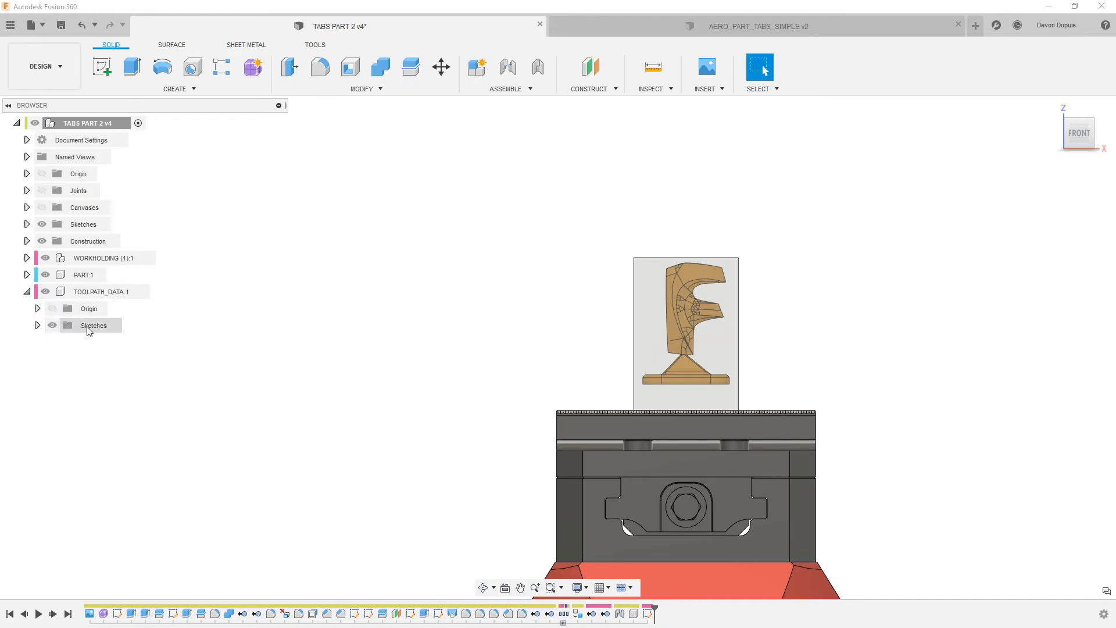
left_click(37, 326)
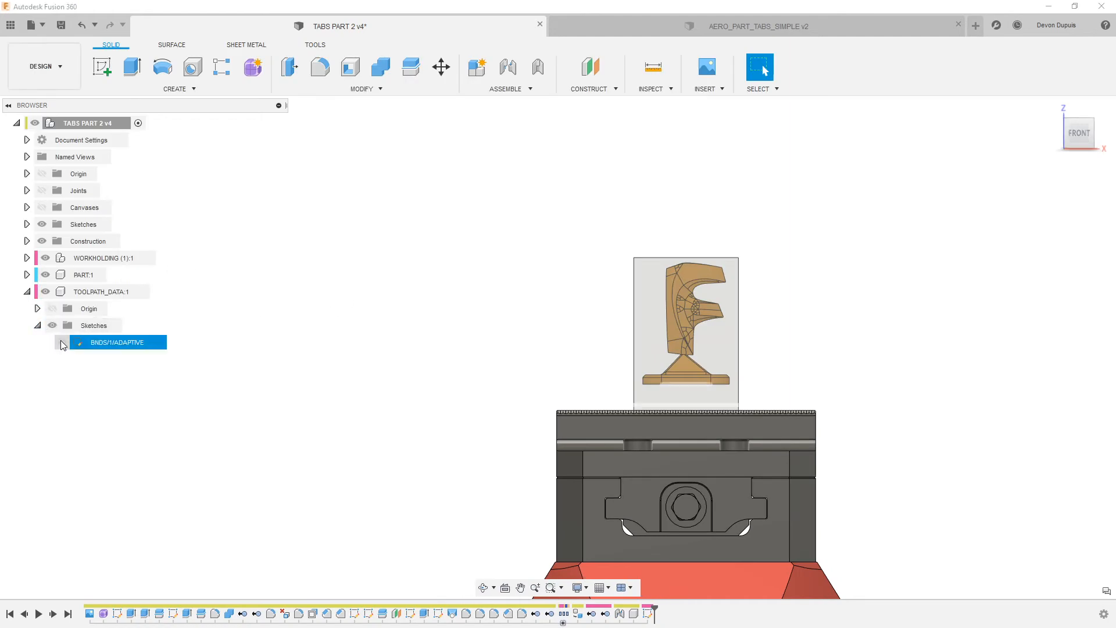
right_click(115, 343)
left_click(145, 502)
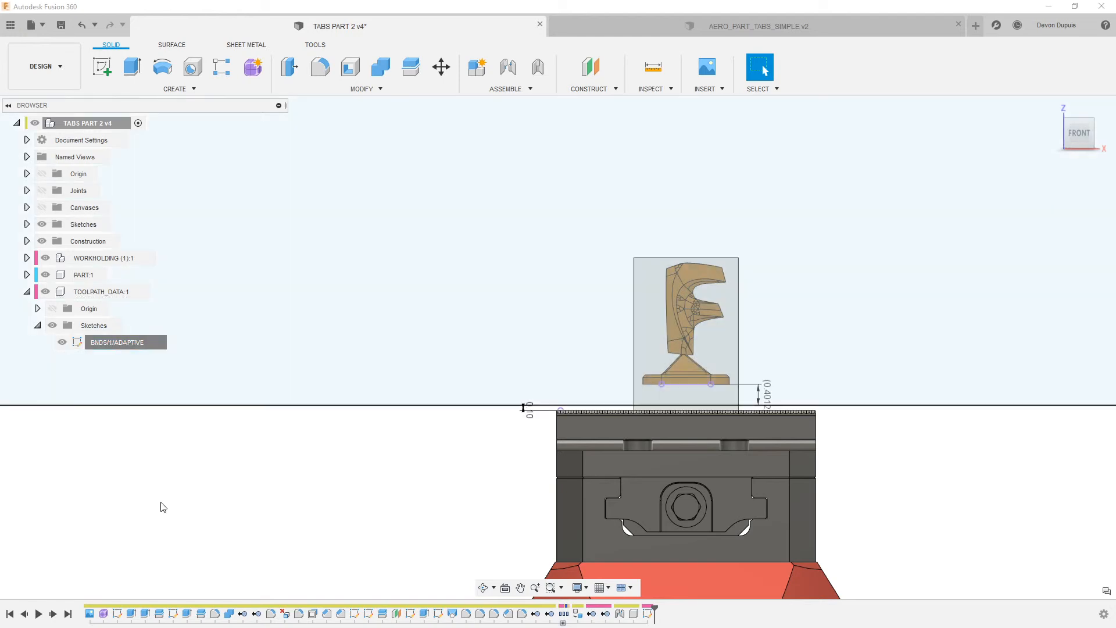
- Examine the boundary sketch's bottom line and its dimensions to the vise jaws and the underside of the part's base
scroll(379, 437, "down", 2)
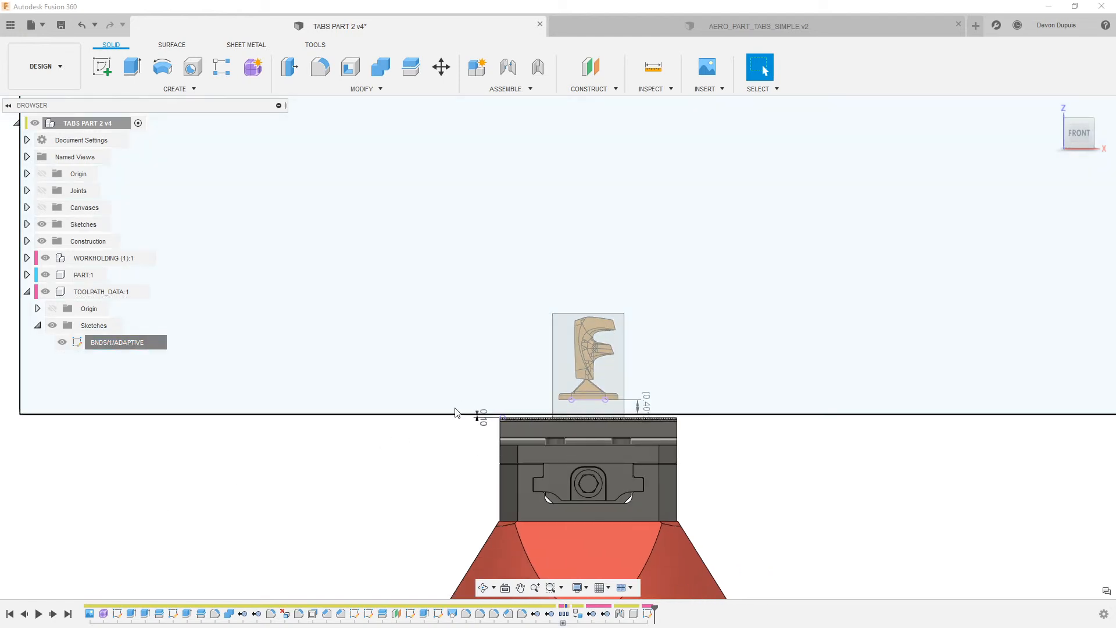
scroll(637, 407, "up", 8)
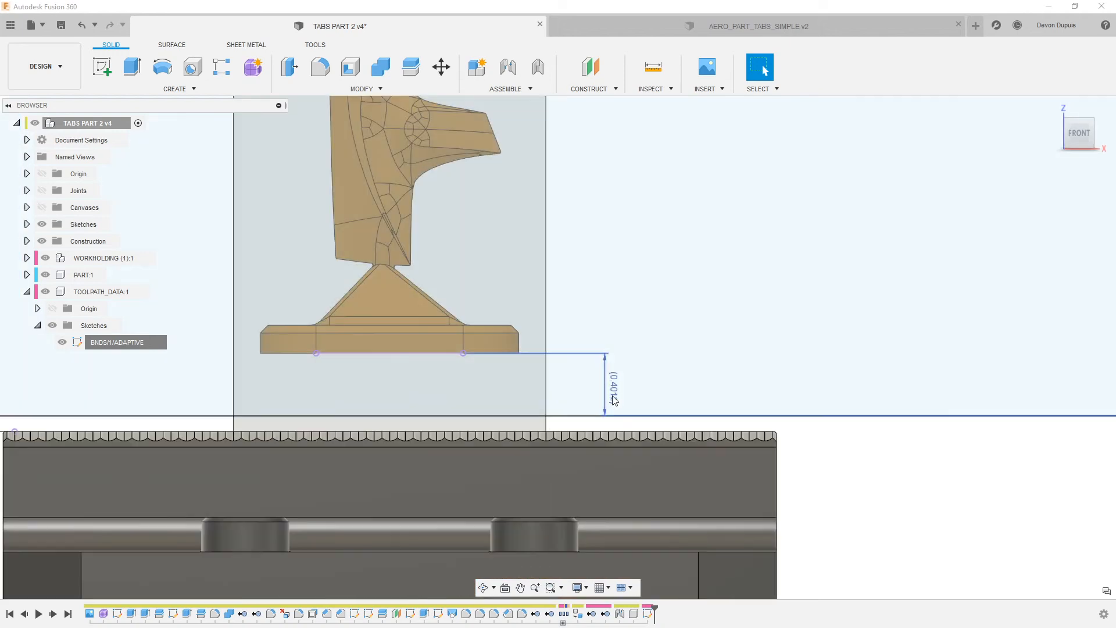
scroll(590, 360, "down", 2)
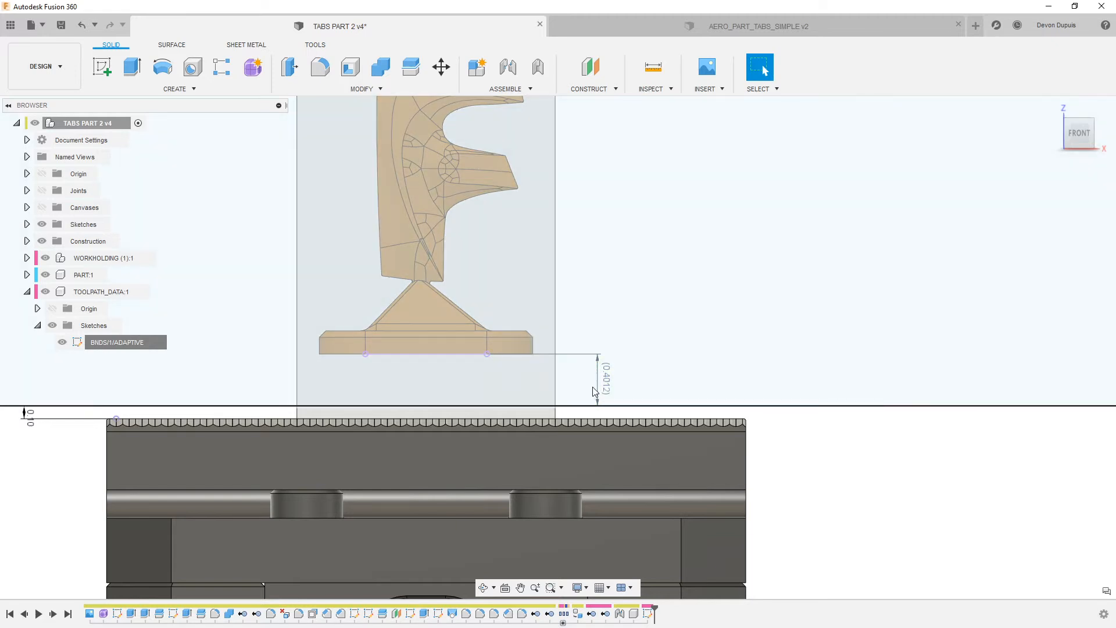
scroll(518, 364, "down", 2)
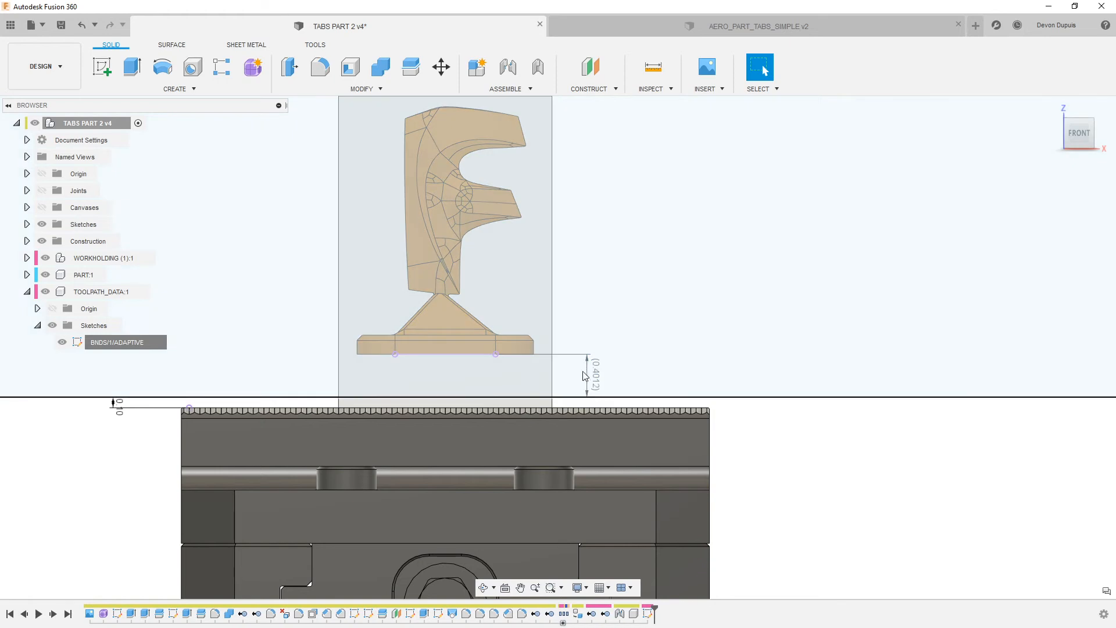
scroll(599, 349, "down", 4)
scroll(593, 357, "up", 2)
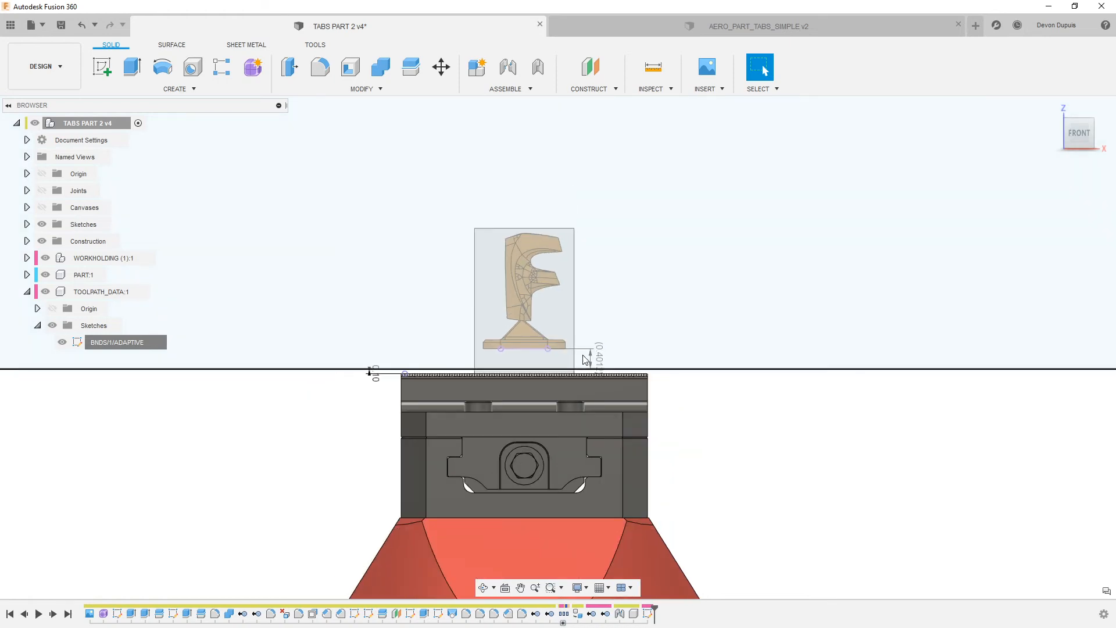
scroll(594, 352, "up", 2)
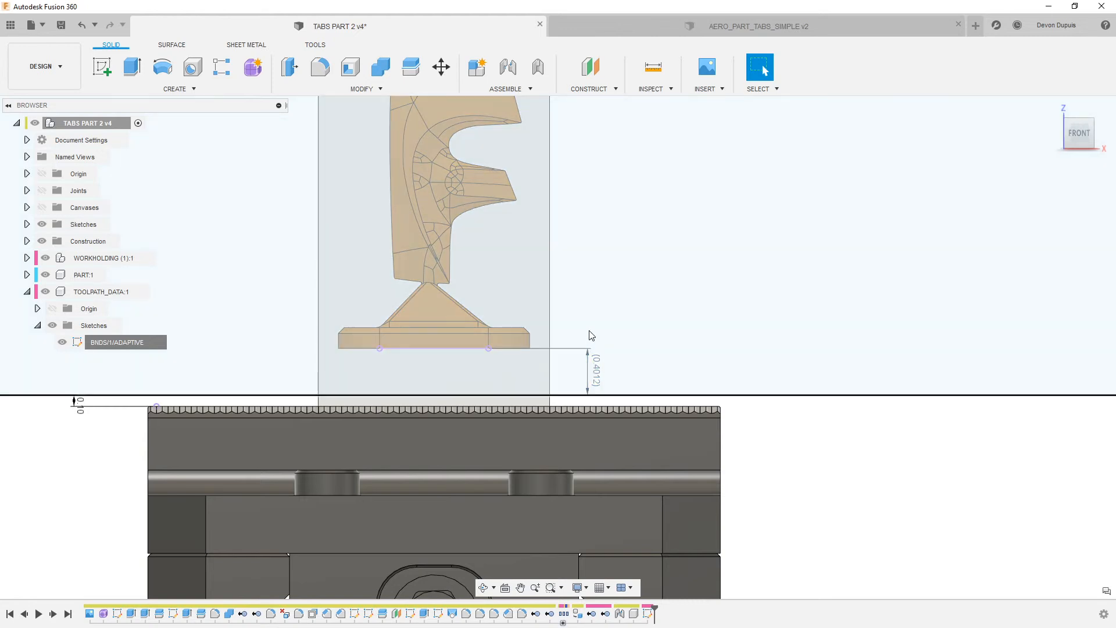
scroll(589, 349, "down", 1)
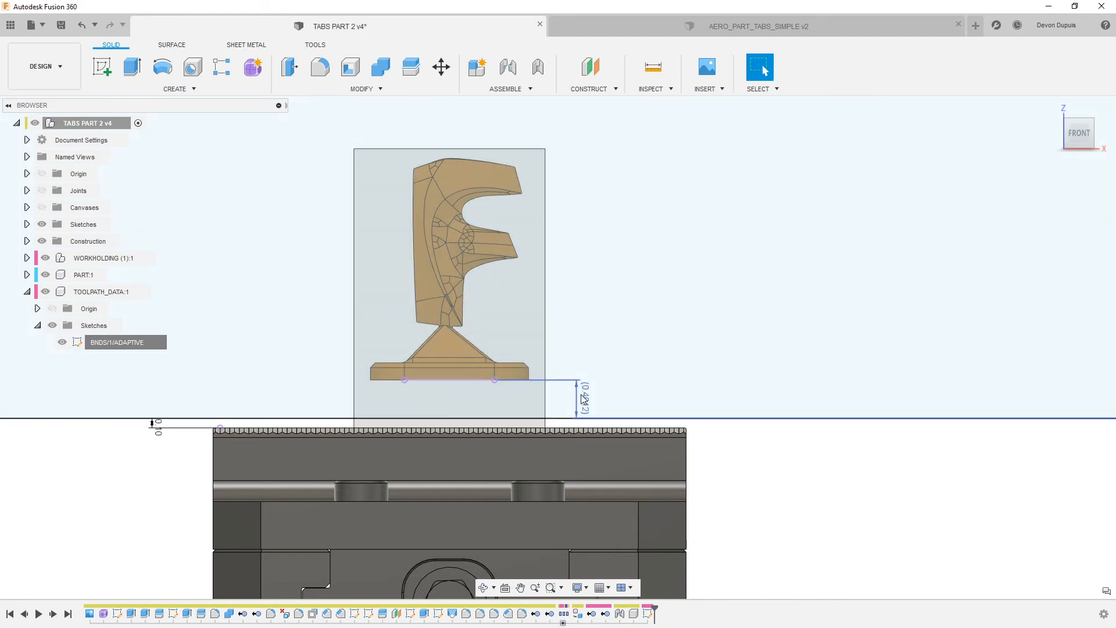
scroll(560, 397, "down", 1)
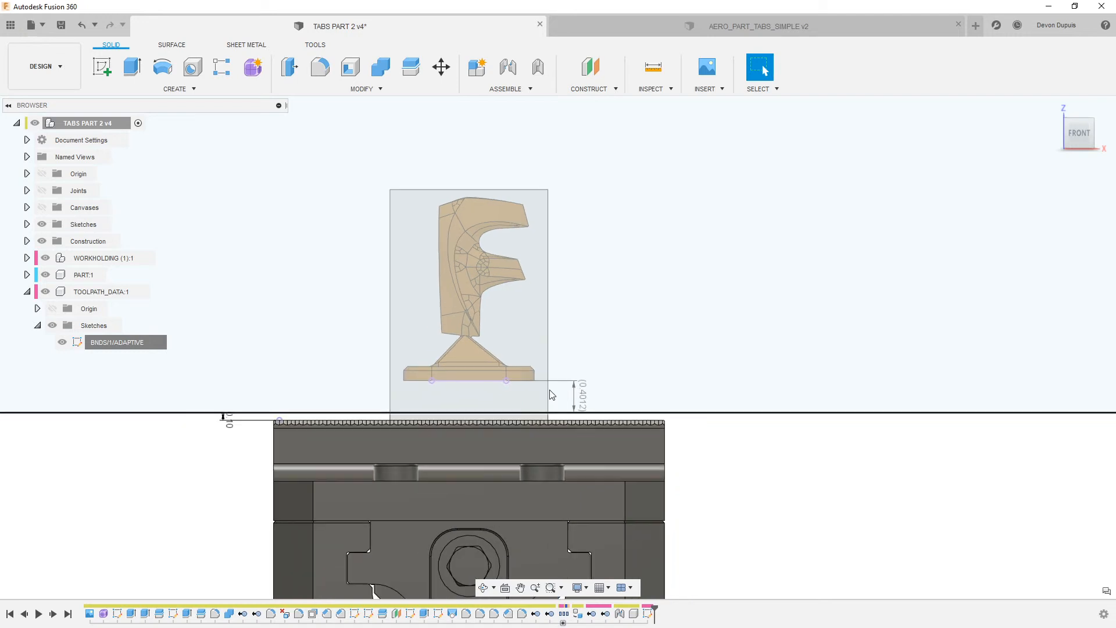
scroll(496, 388, "down", 1)
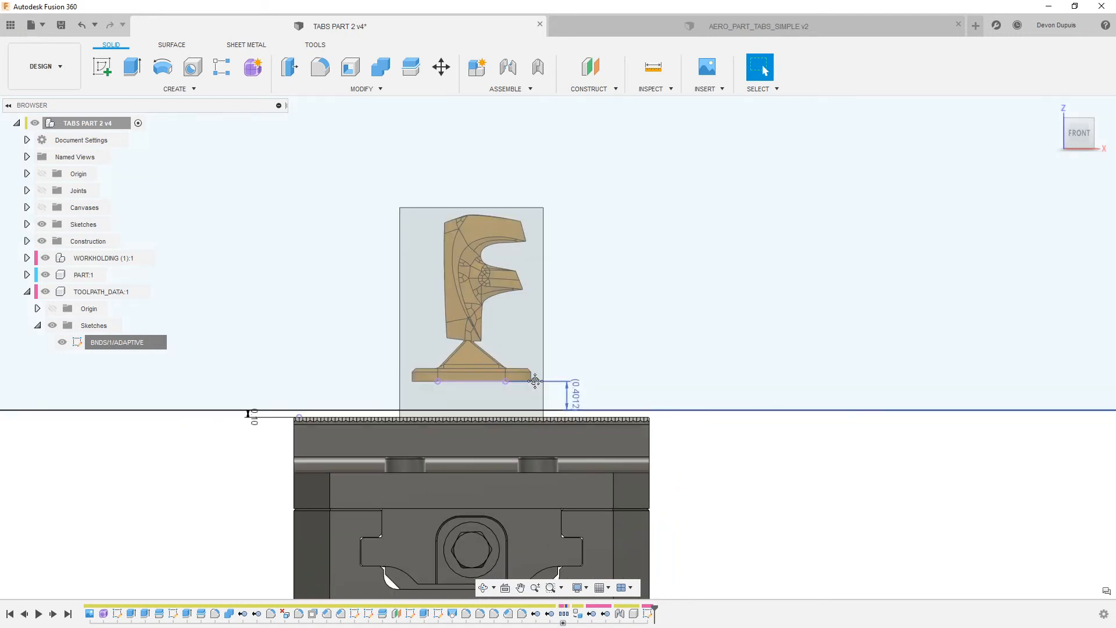
middle_click_drag(532, 380, 577, 375)
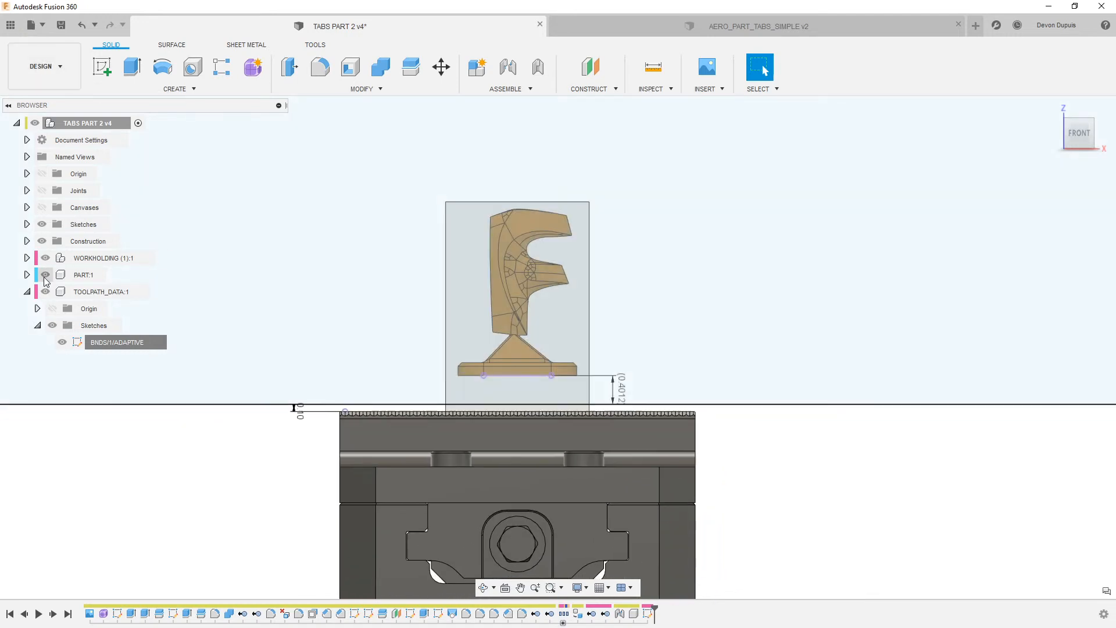
- Hide the boundary sketch and return to the Manufacture workspace to inspect the adaptive toolpath around the vise
left_click(63, 342)
left_click(49, 68)
left_click(45, 229)
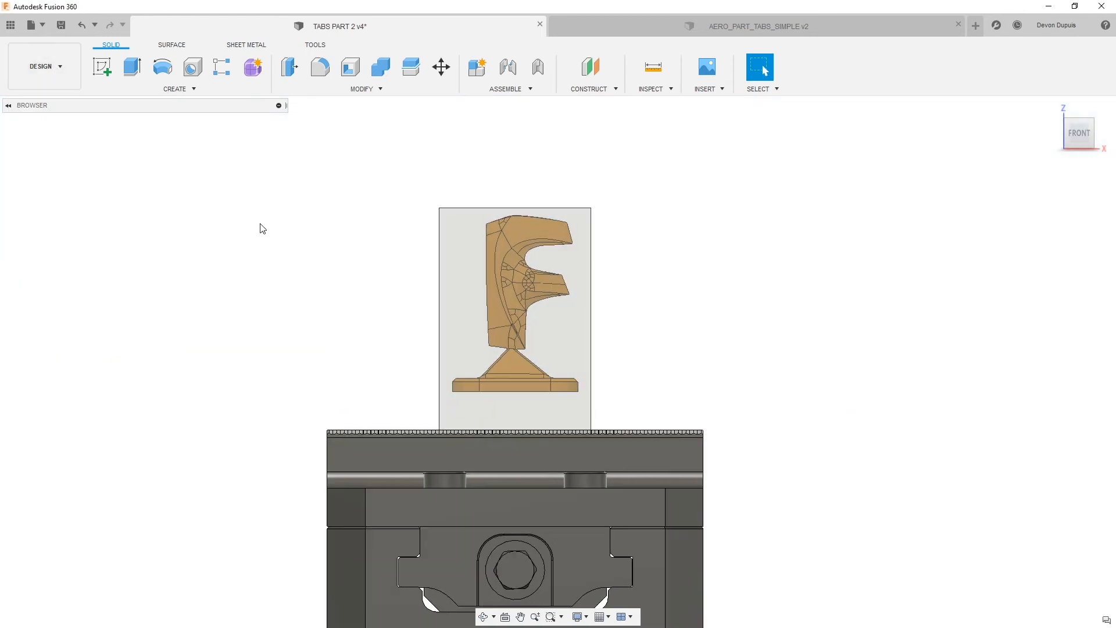
left_click(164, 493)
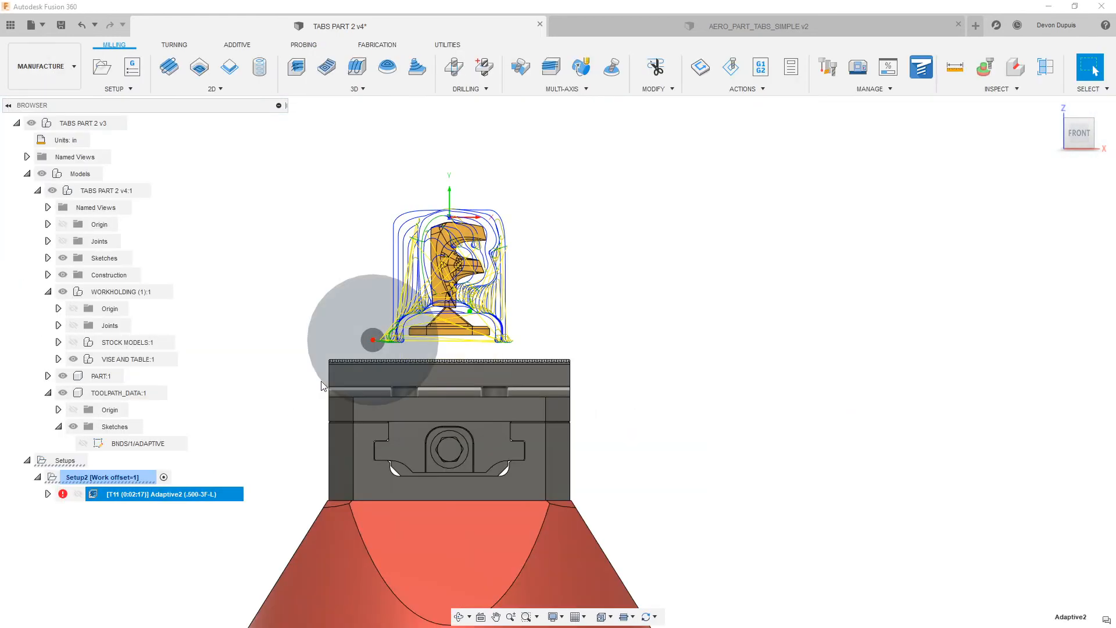
middle_click_drag(445, 322, 507, 345, "shift")
scroll(380, 328, "up", 2)
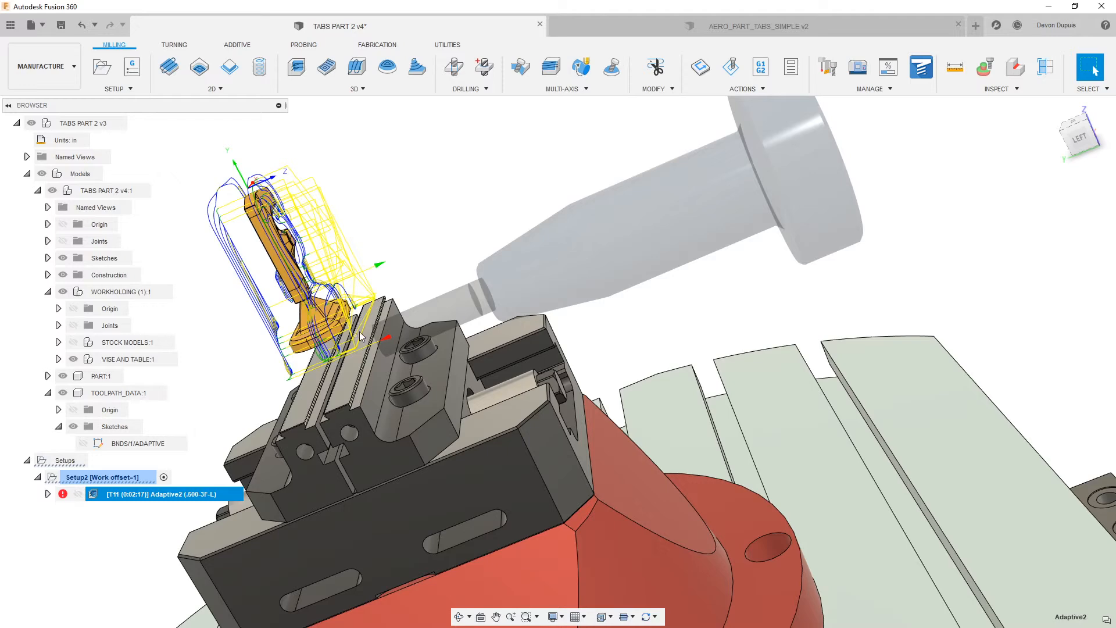
scroll(364, 318, "down", 2)
- Edit the adaptive operation to reference its retract height to a selected upper edge of the vise base, then regenerate it
right_click(187, 496)
left_click(225, 62)
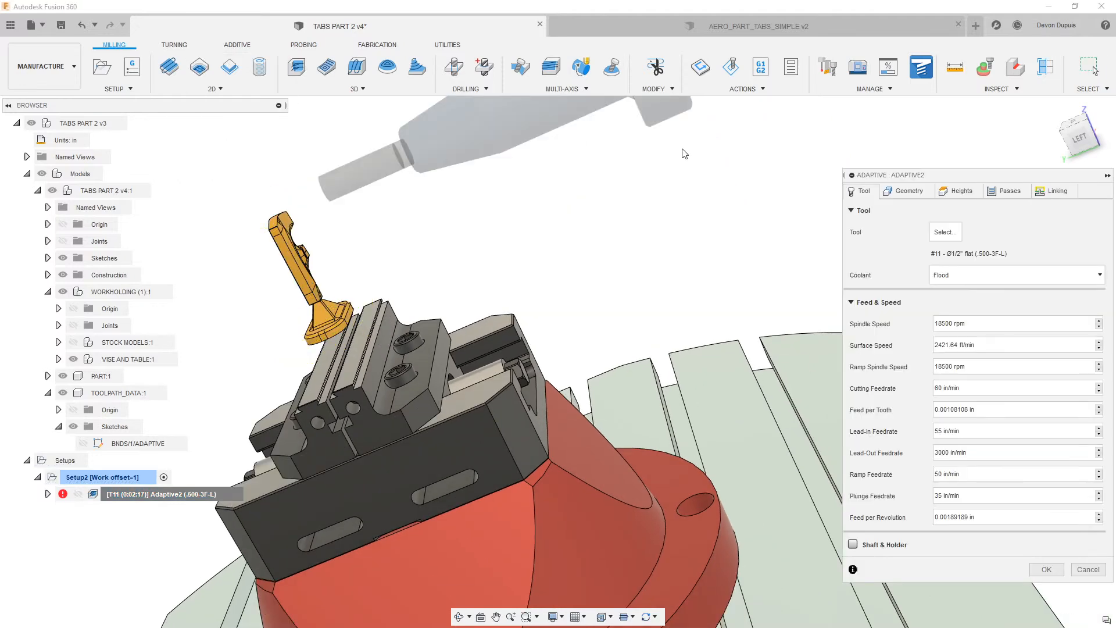
left_click(958, 190)
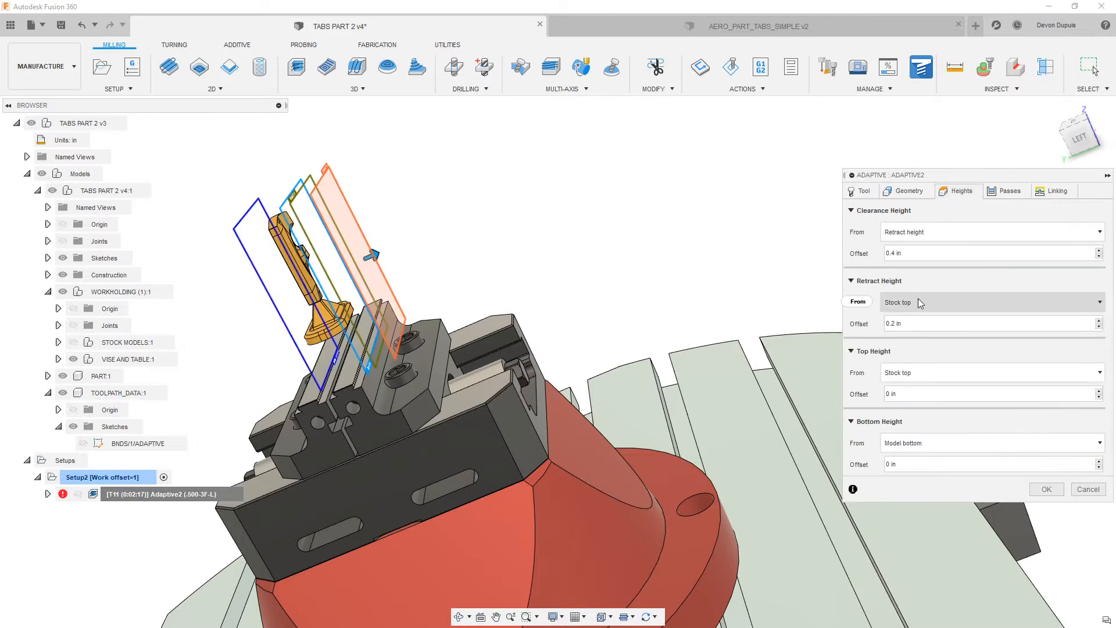
left_click(919, 302)
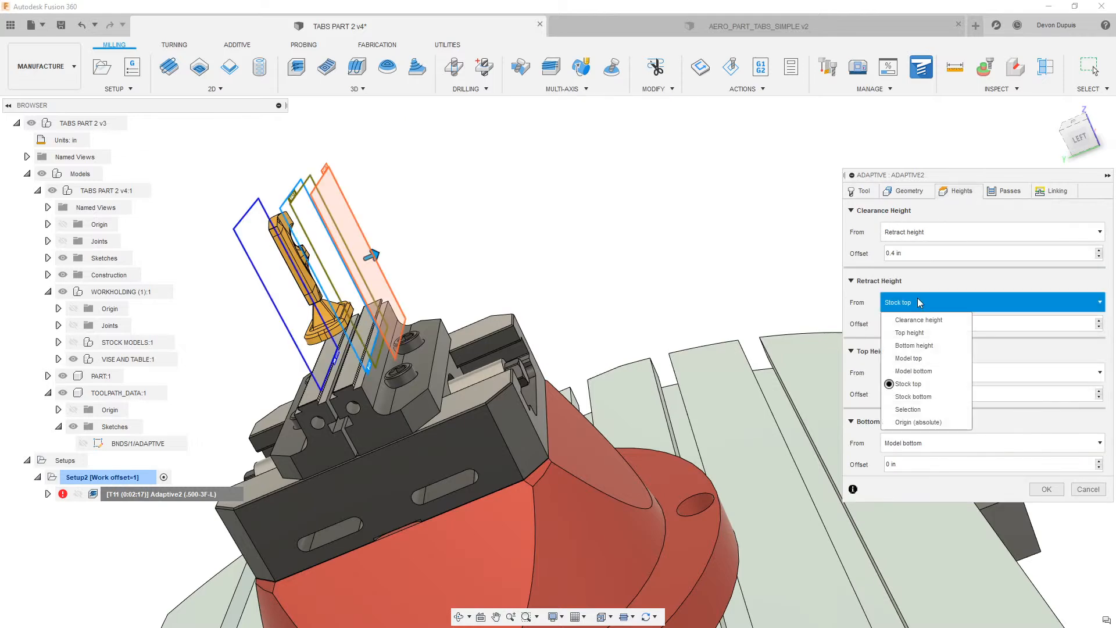
left_click(929, 410)
scroll(495, 332, "up", 5)
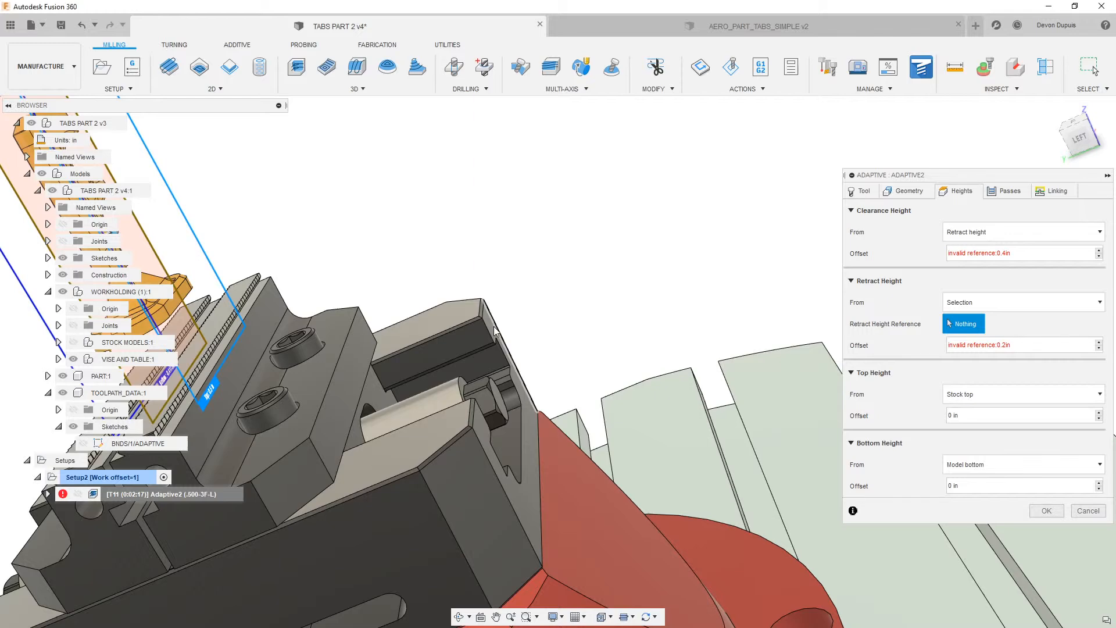
left_click(495, 334)
scroll(495, 334, "down", 5)
left_click(1047, 510)
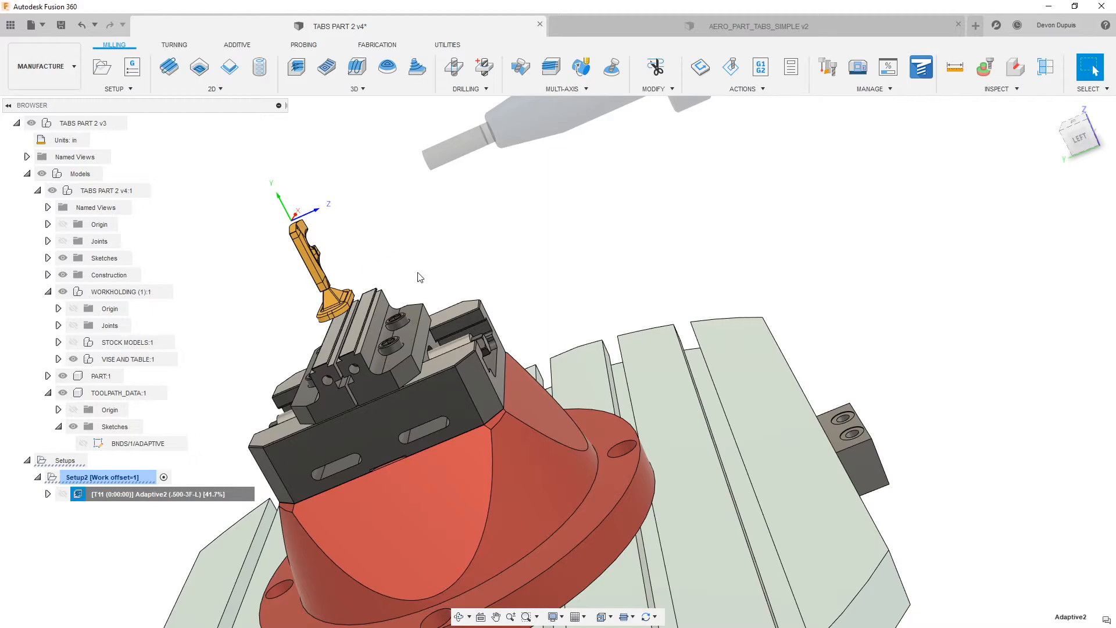
- Raise the adaptive operation's bottom height to an offset of about 0.295 in from the model bottom and regenerate the toolpath
scroll(462, 277, "down", 2)
middle_click_drag(492, 263, 442, 255, "shift")
scroll(369, 315, "up", 3)
middle_click_drag(370, 316, 395, 289, "shift")
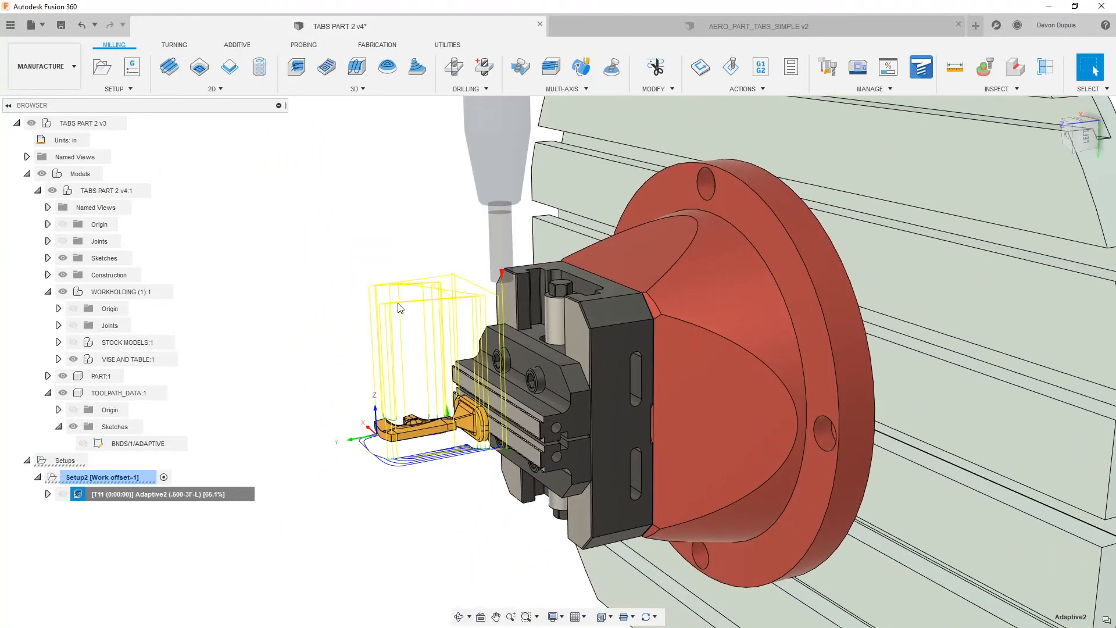
middle_click_drag(348, 341, 303, 371, "shift")
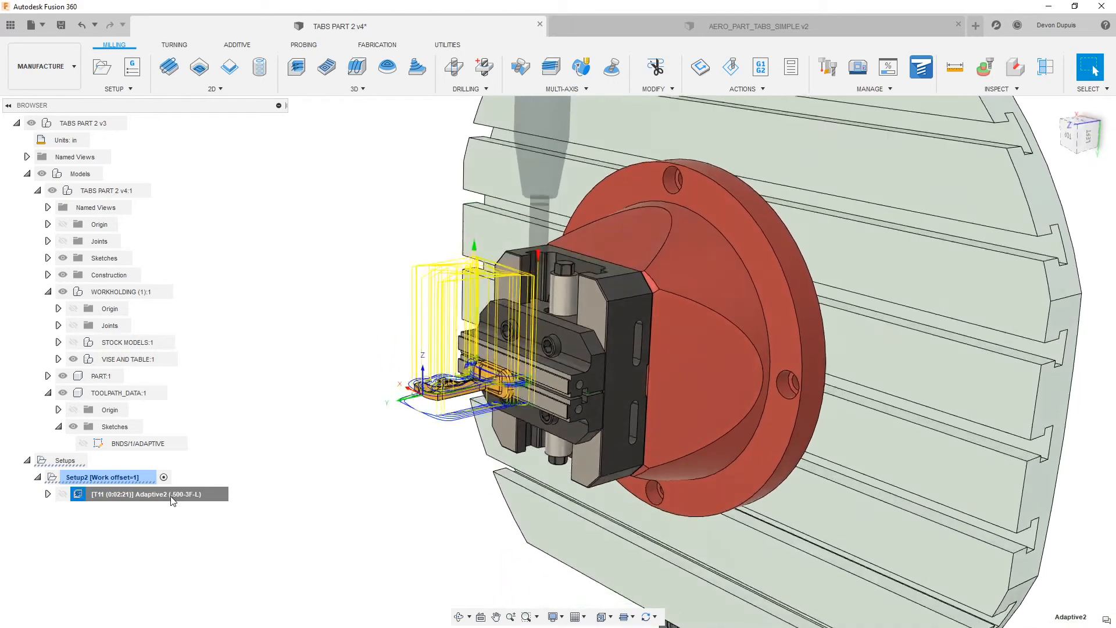
right_click(171, 498)
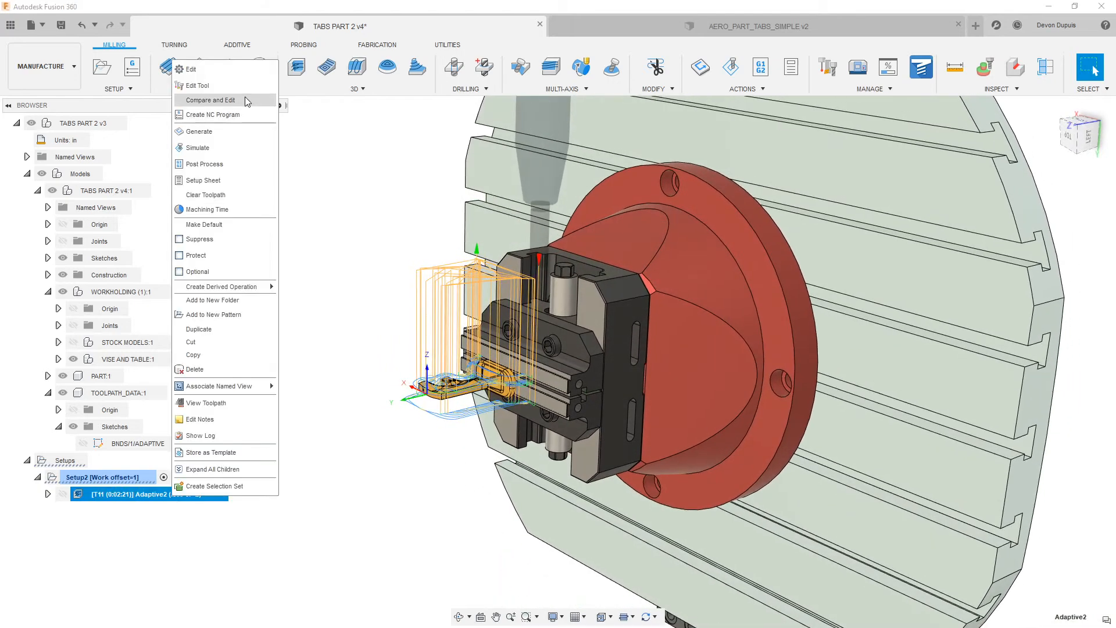
left_click(225, 70)
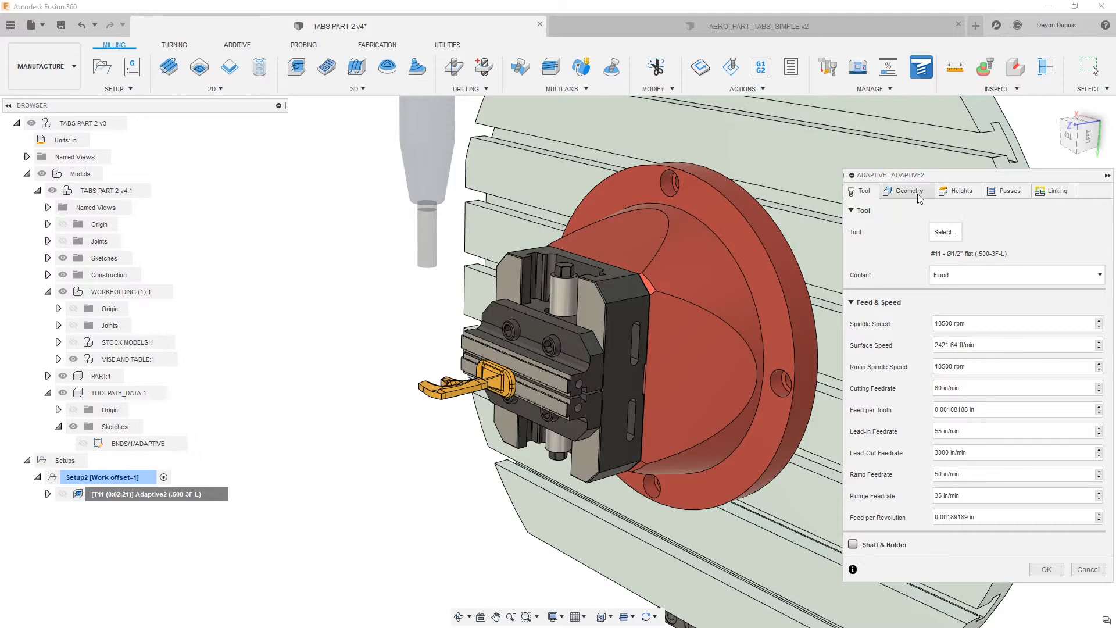
left_click(959, 192)
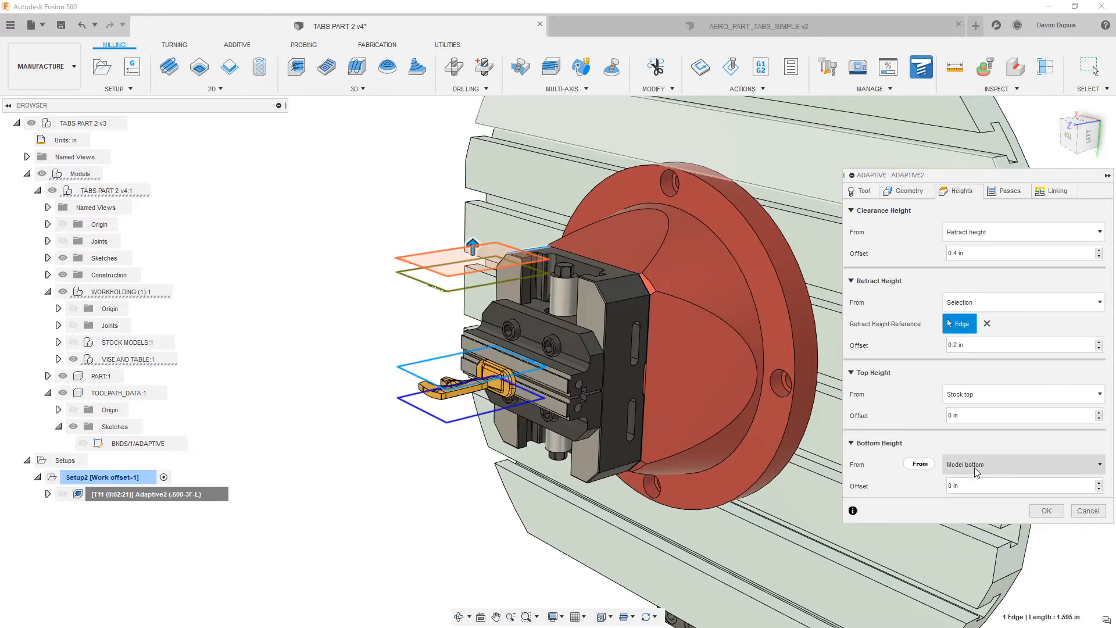
scroll(508, 427, "up", 5)
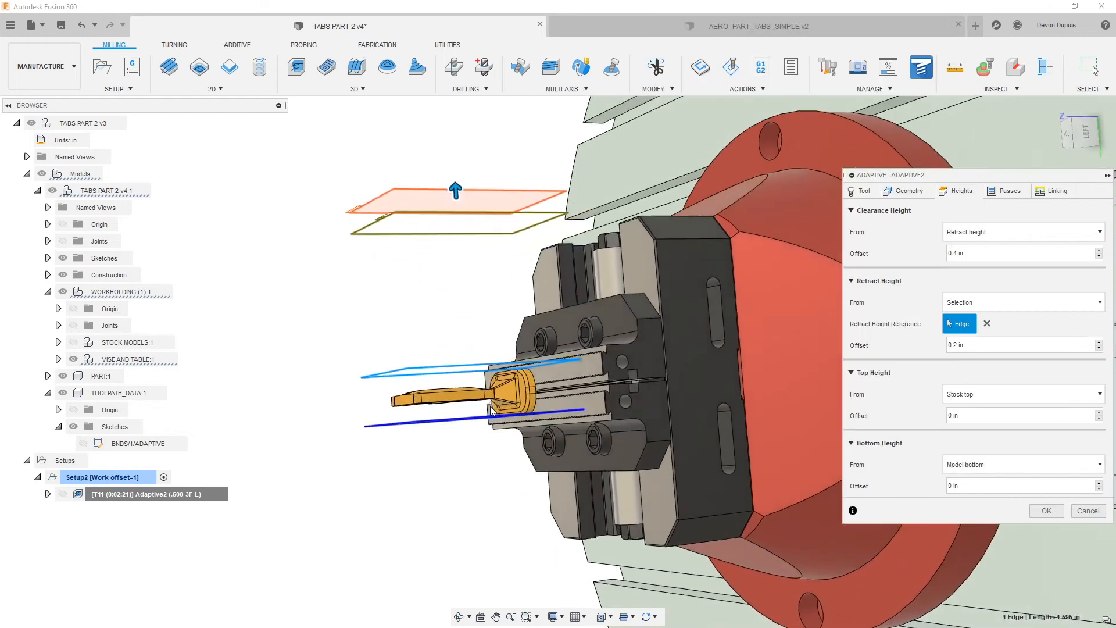
left_click_drag(490, 406, 467, 393)
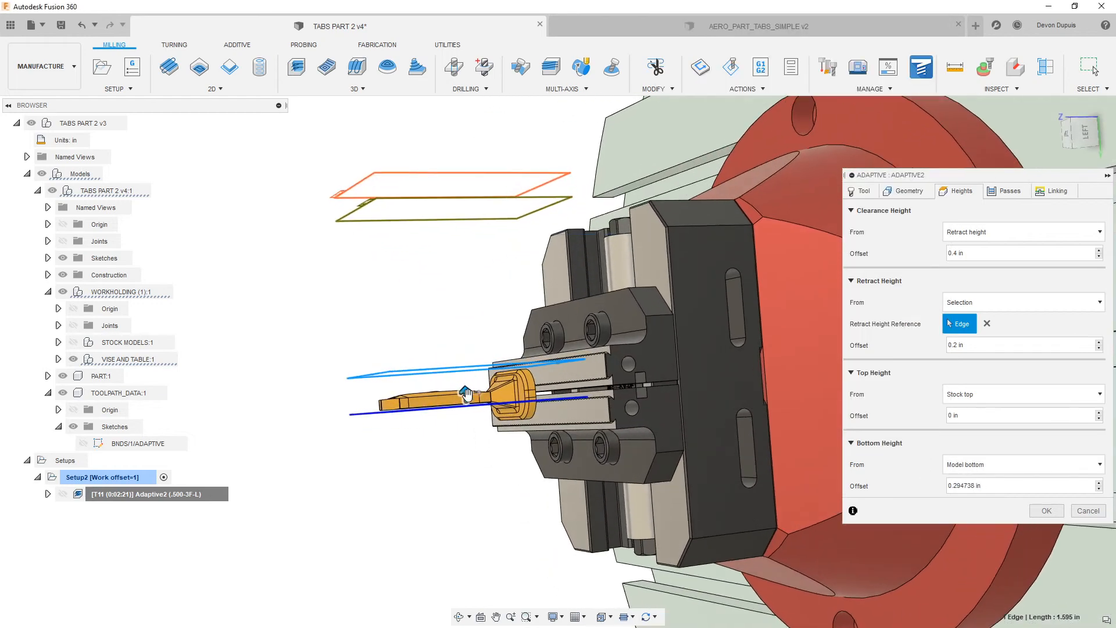
left_click(1047, 512)
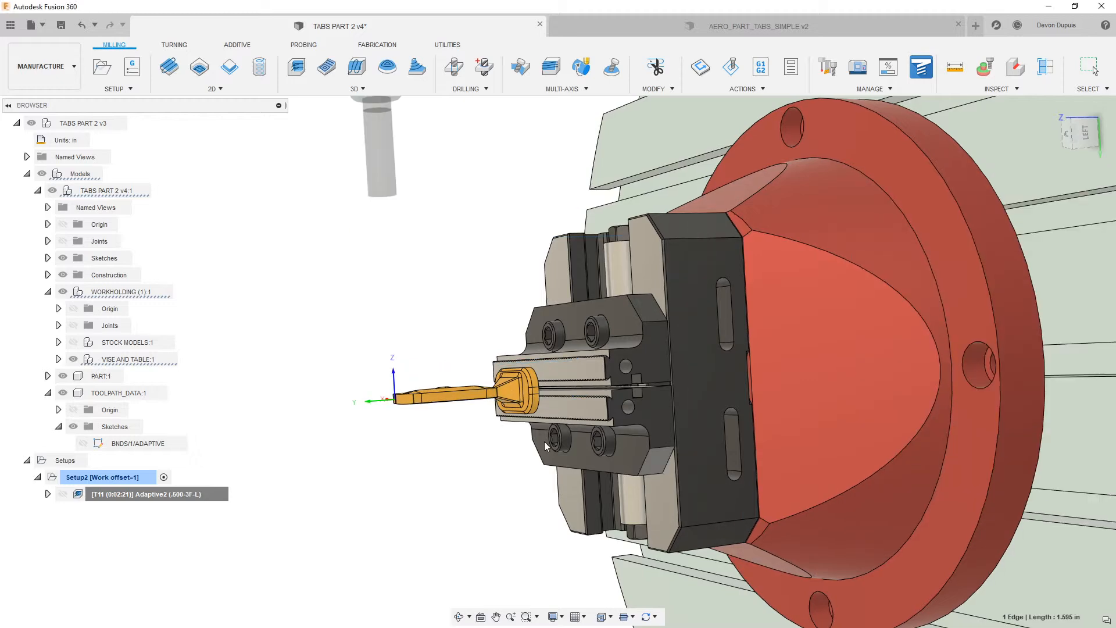
- Duplicate the adaptive operation within Setup2 and open the duplicate for editing
left_click(214, 494)
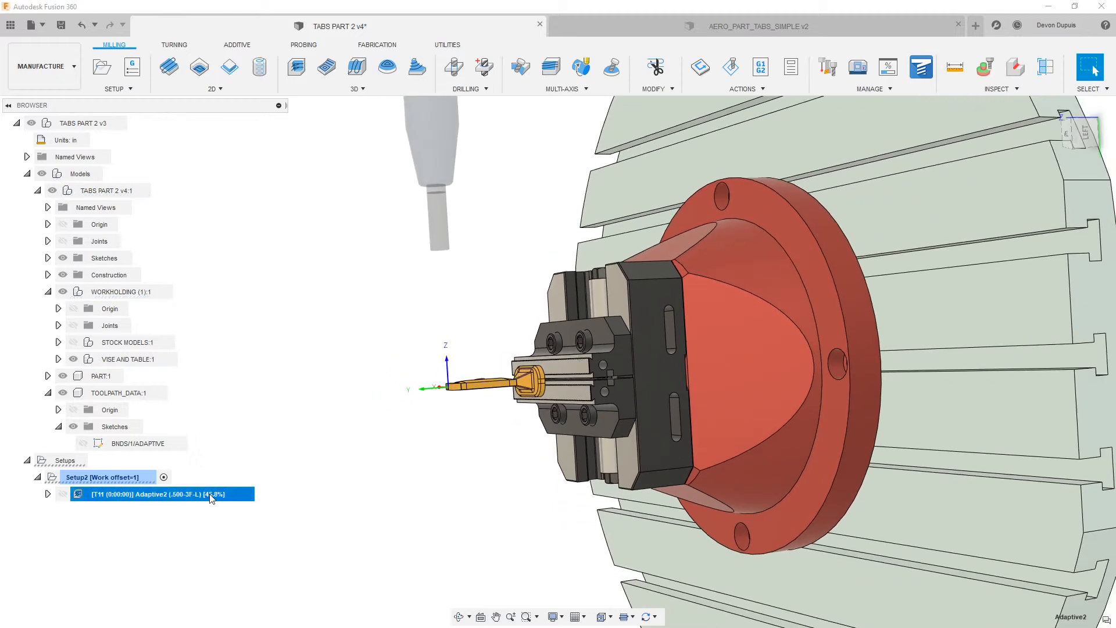
right_click(213, 495)
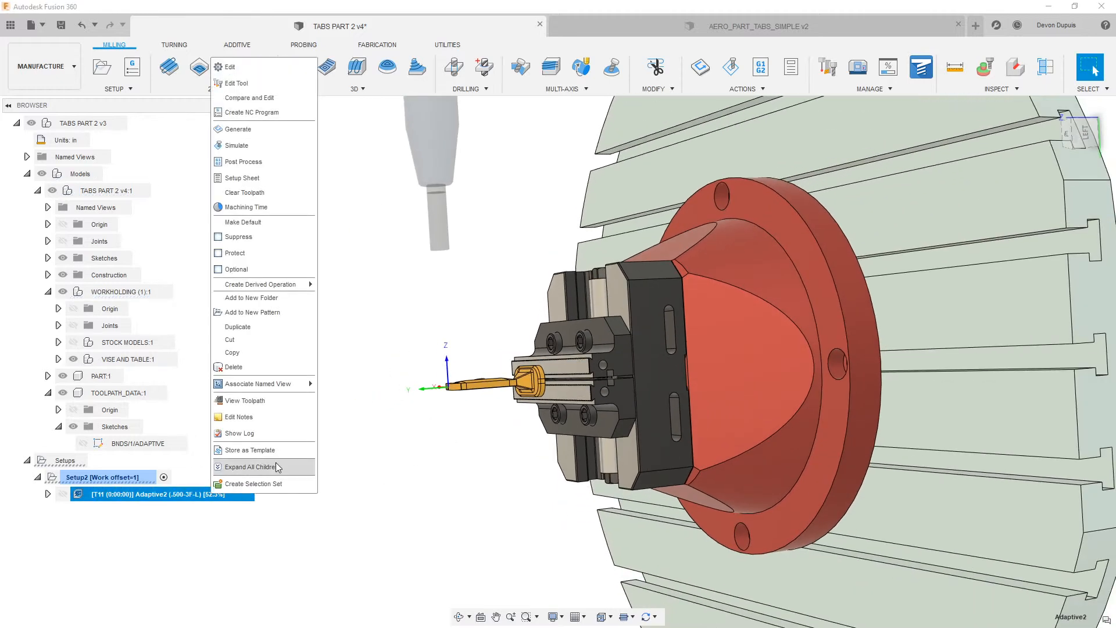
left_click(245, 329)
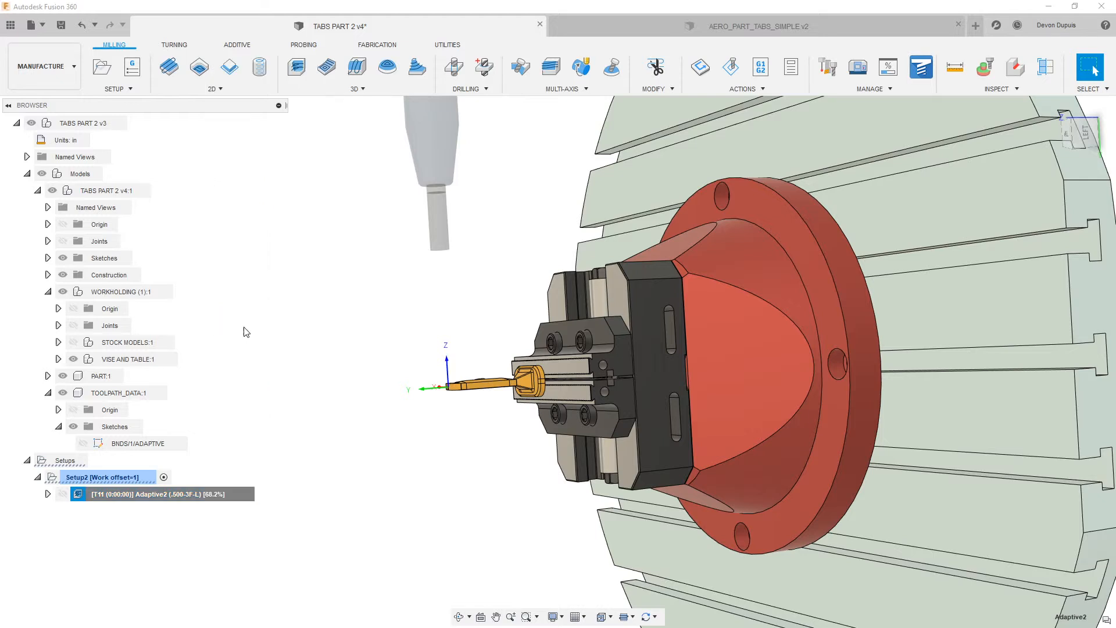
right_click(200, 511)
left_click(250, 88)
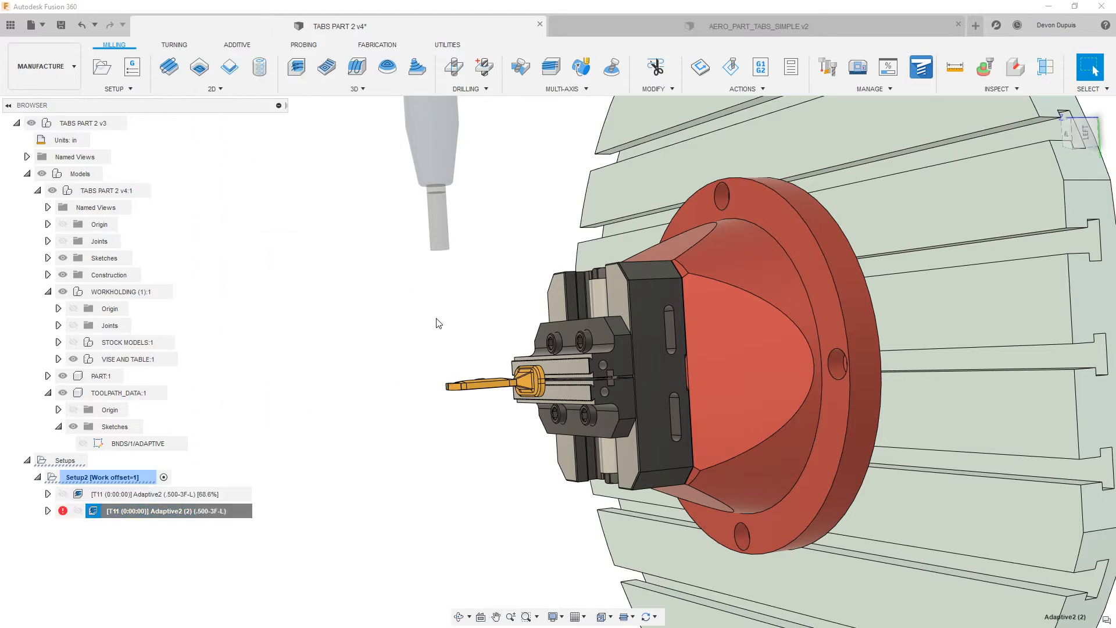
- Flip the tool orientation's Z axis in the duplicated adaptive operation to machine the part from the opposite side
left_click(909, 191)
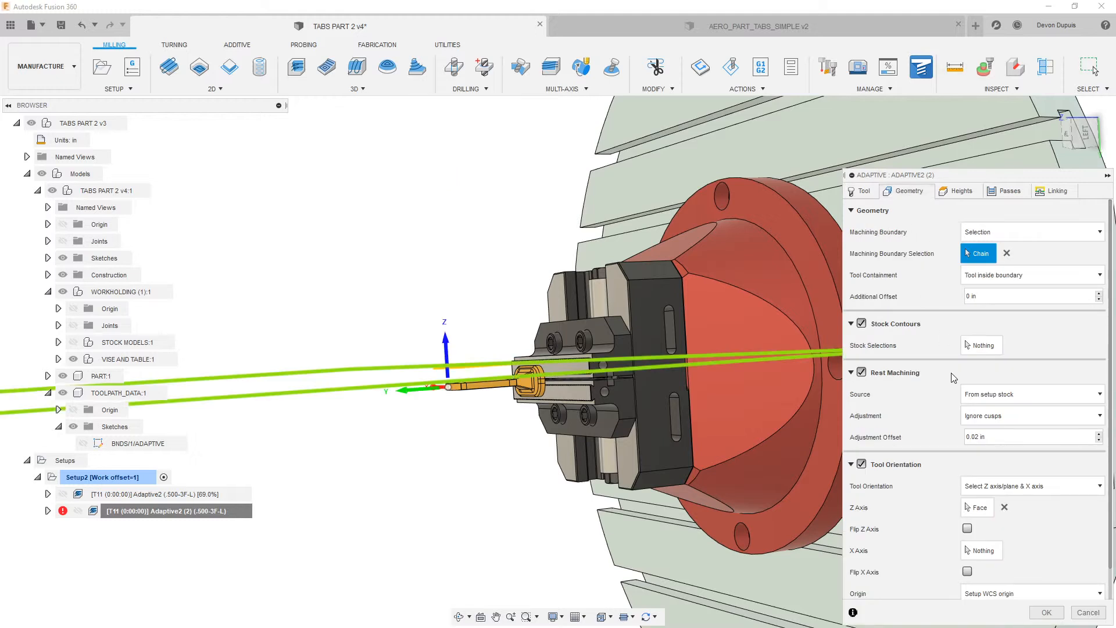
left_click(968, 528)
left_click(1047, 612)
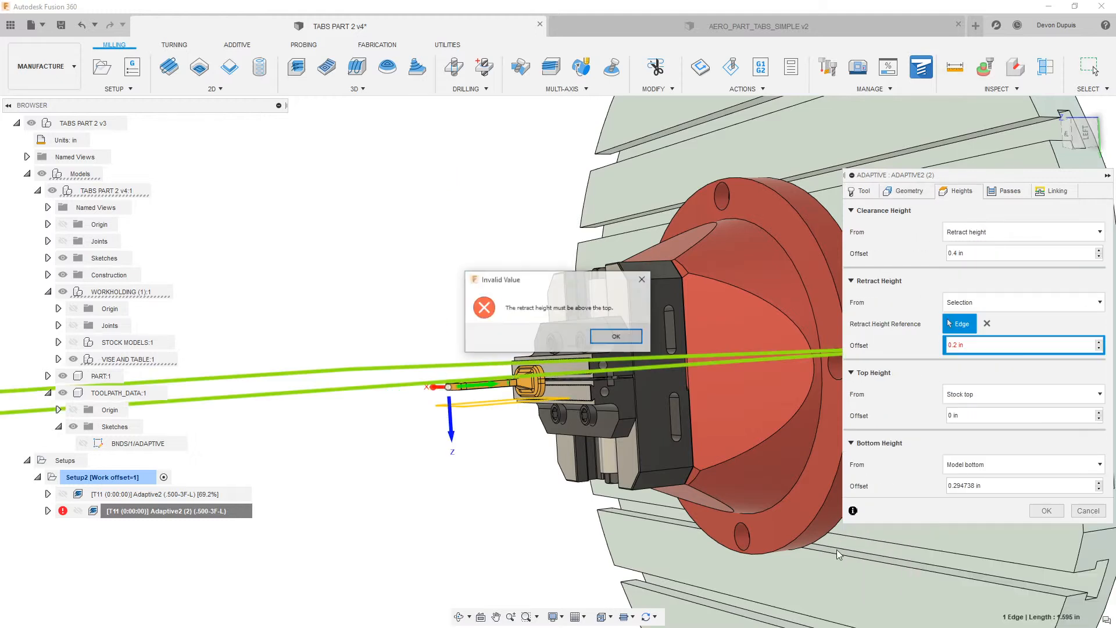
left_click(617, 337)
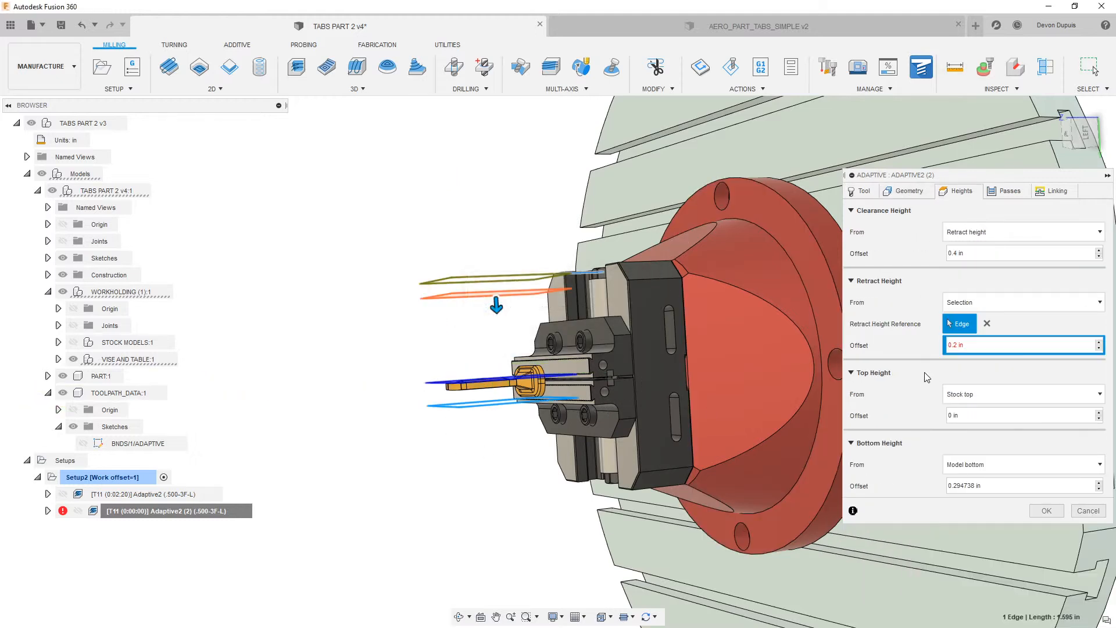
- Replace the duplicate's retract height reference with the vise base's end face on the new tool side, then generate the toolpath
left_click(987, 324)
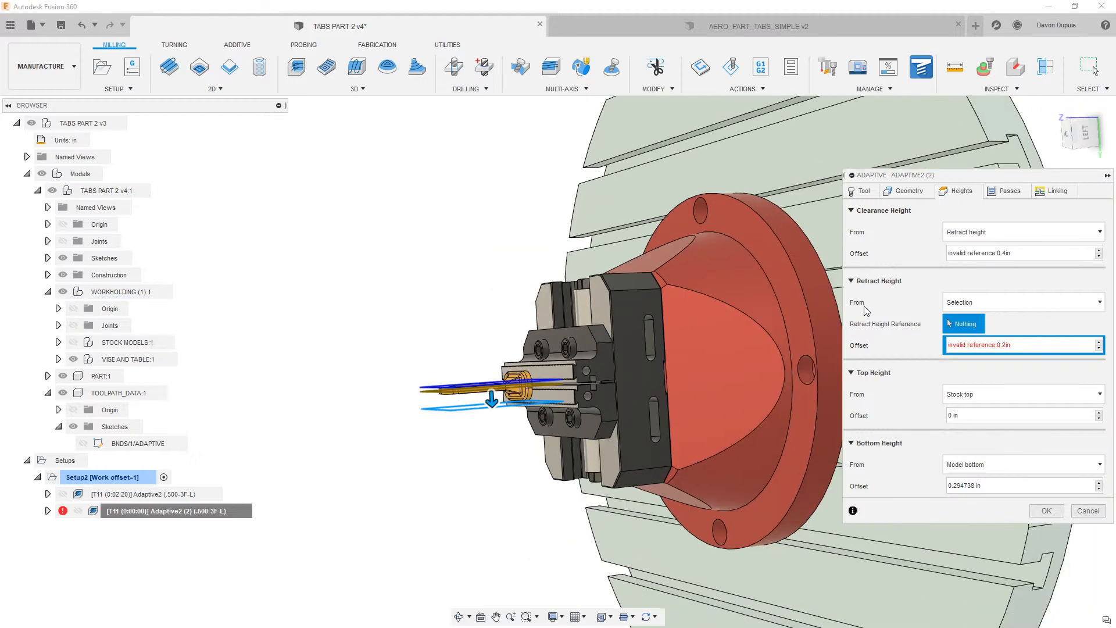
middle_click_drag(814, 384, 582, 463, "shift")
left_click(581, 463)
scroll(581, 463, "down", 2)
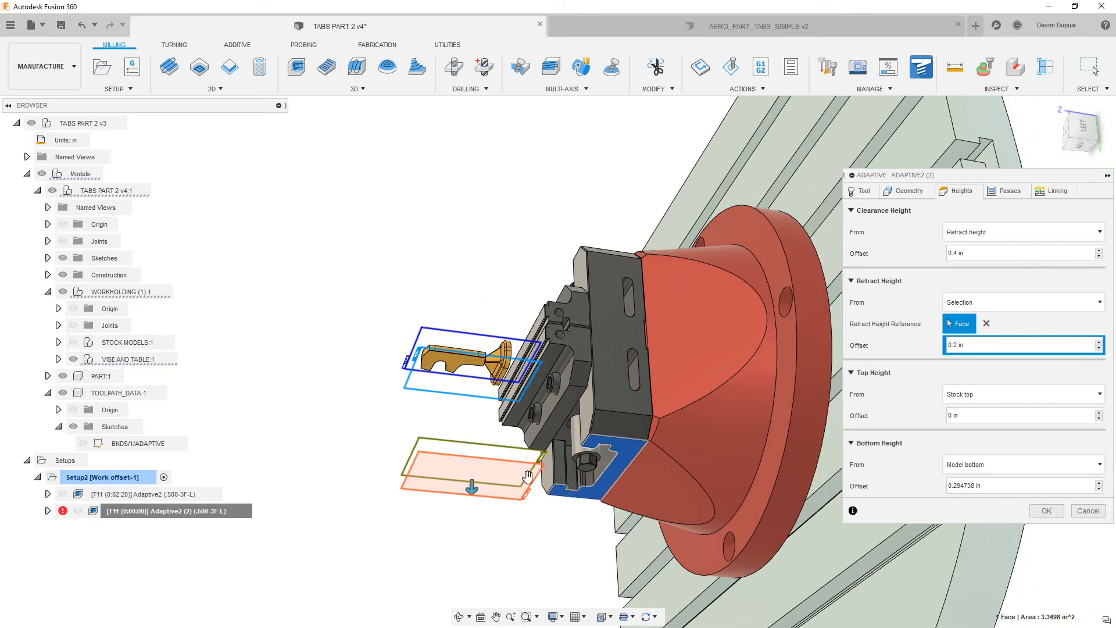
left_click(1046, 510)
scroll(407, 510, "down", 3)
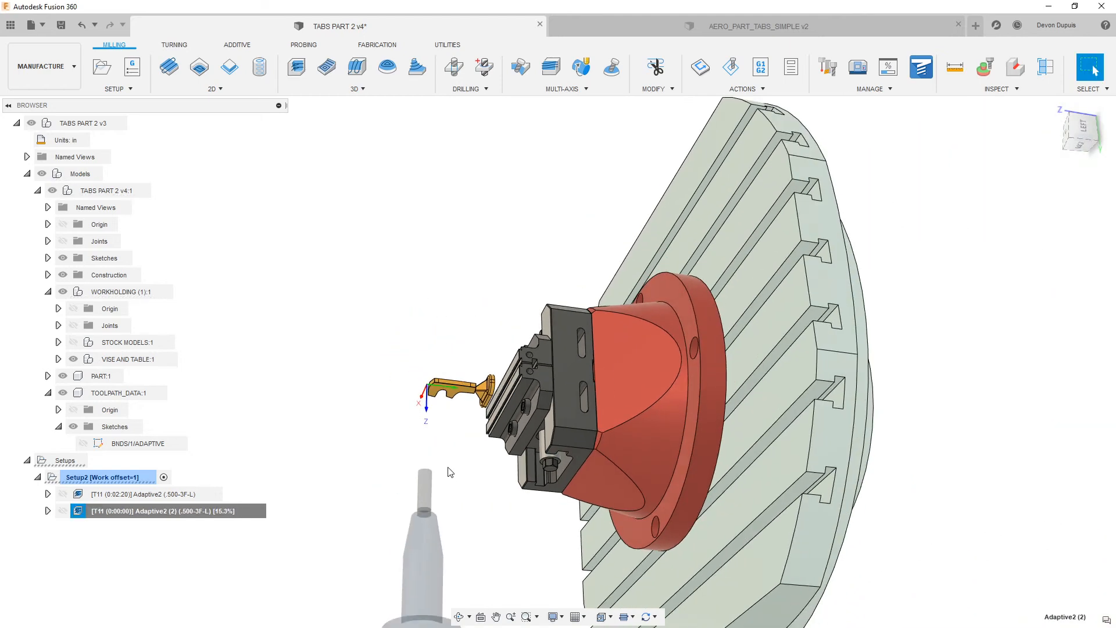
middle_click_drag(408, 510, 311, 465, "shift")
scroll(311, 464, "up", 5)
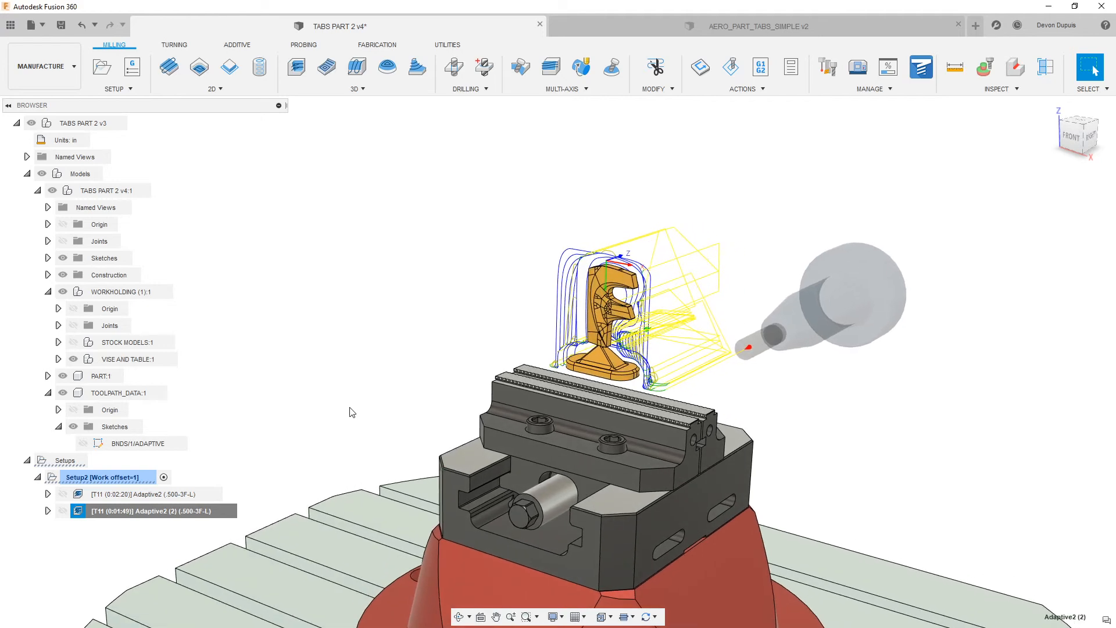
- Simulate Setup2 at a faster playback speed and pause during the first adaptive operation to examine the partly cut stock
right_click(135, 478)
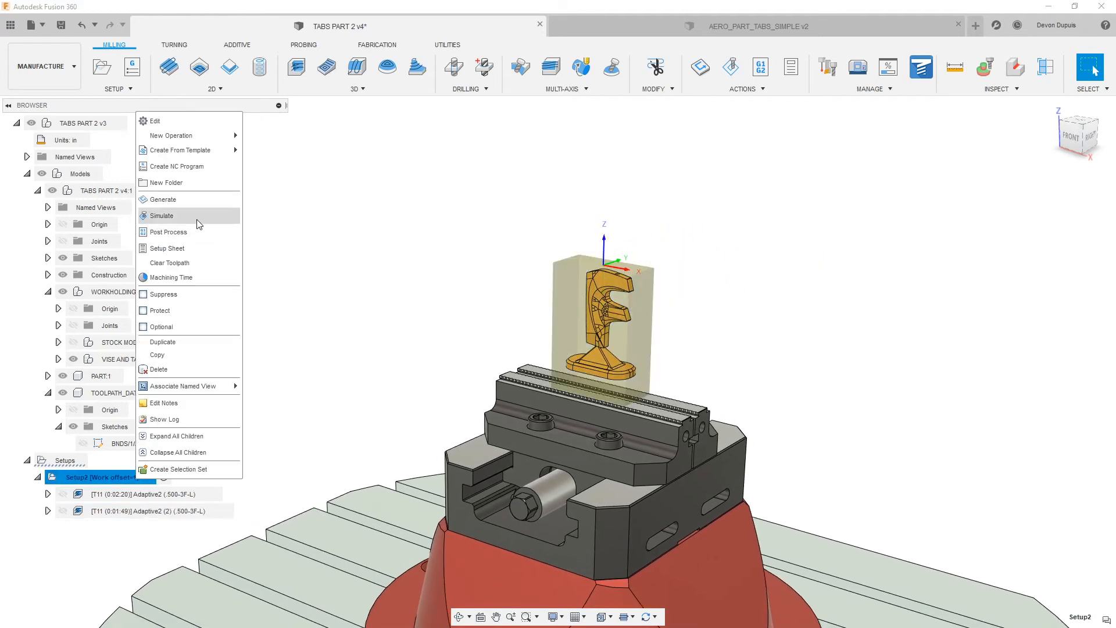
left_click(197, 218)
left_click(558, 573)
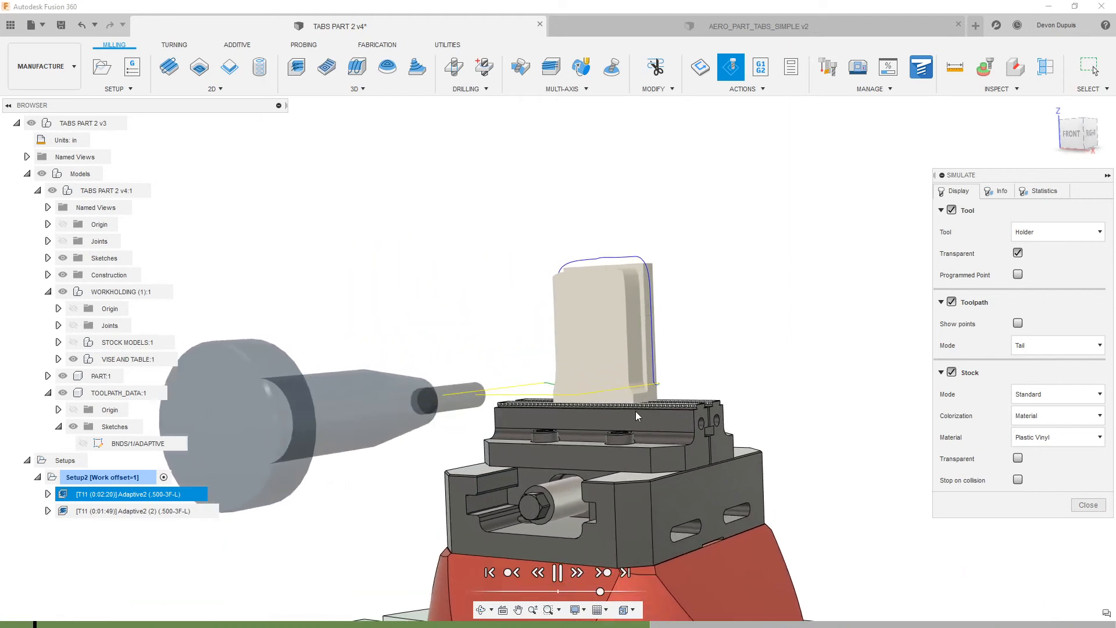
scroll(615, 464, "up", 2)
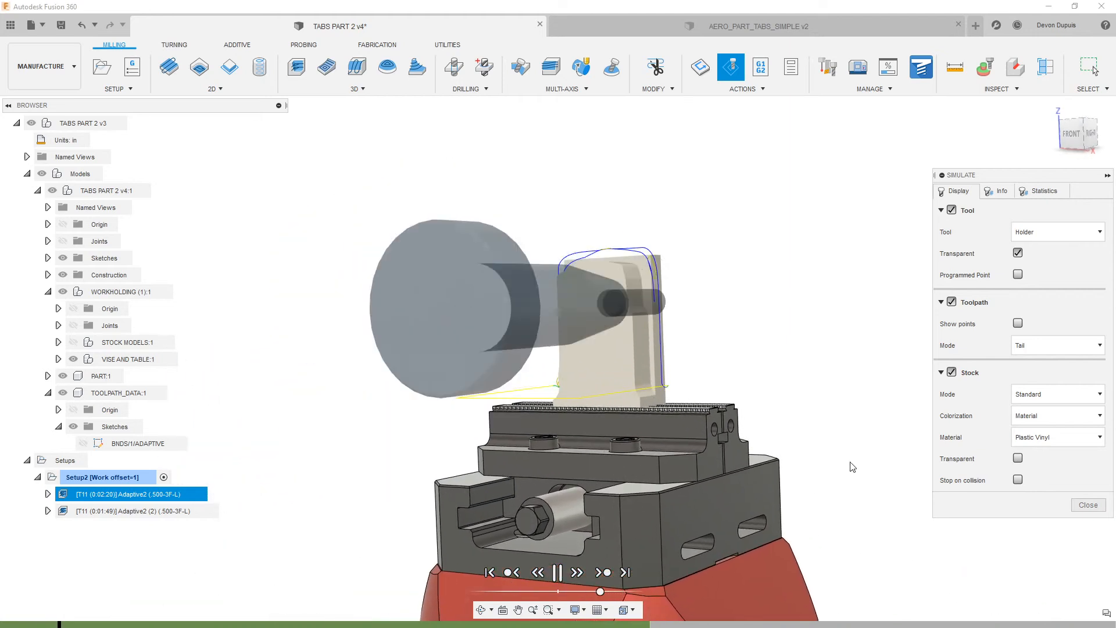
middle_click_drag(540, 569, 546, 577, "shift")
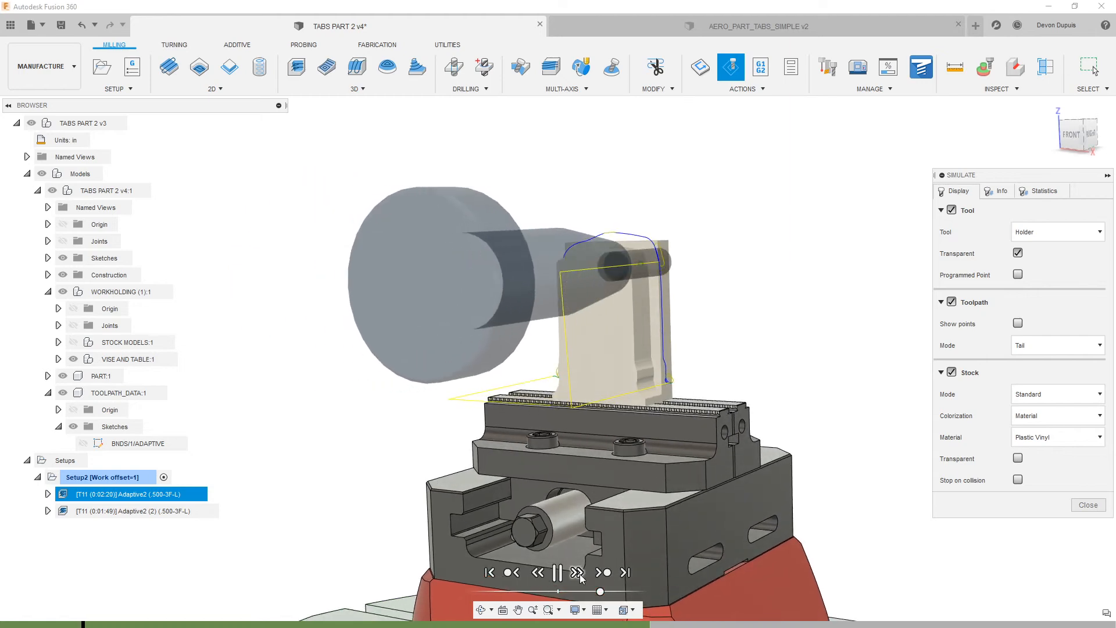
left_click_drag(601, 592, 608, 592)
left_click(557, 573)
middle_click_drag(668, 436, 705, 292, "shift")
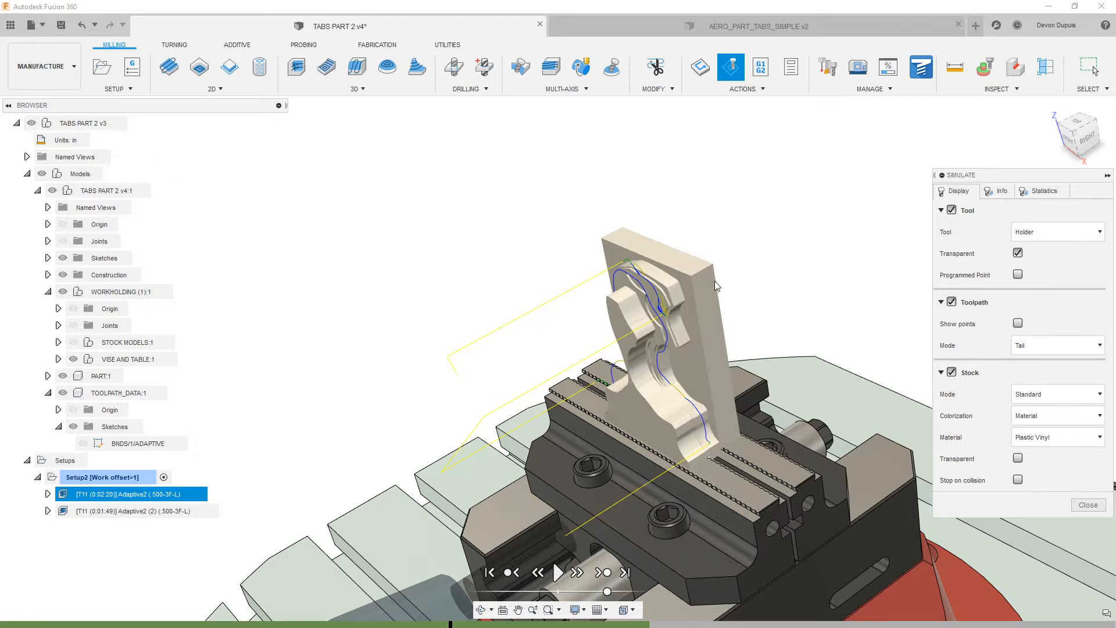
left_click(1074, 138)
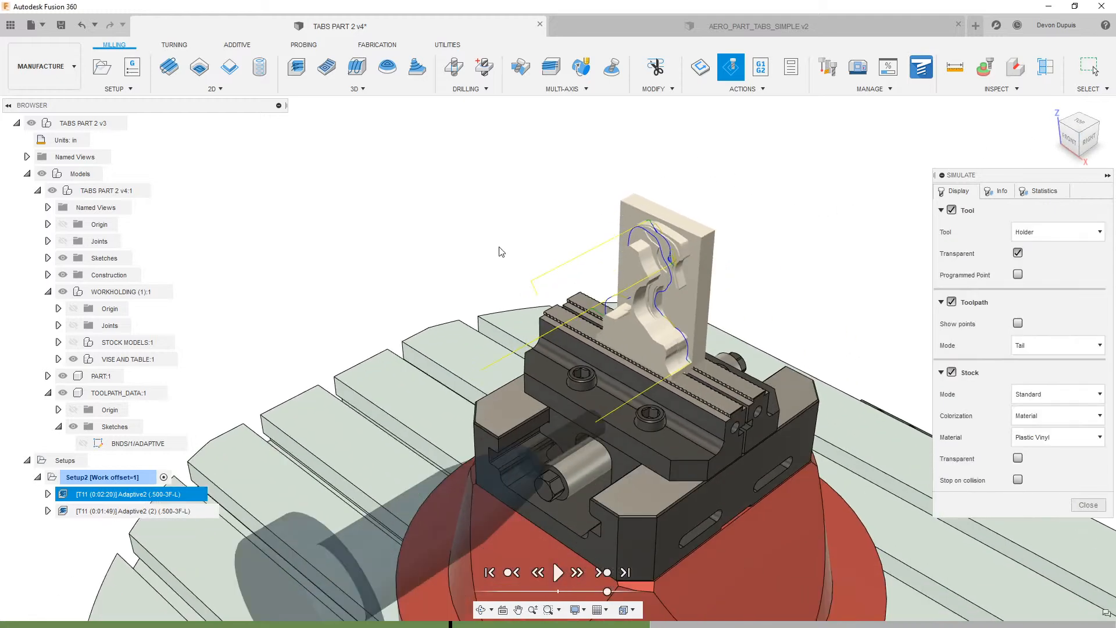
- Resume the simulation through the second adaptive operation, examine the stock left above the vise jaws, and close the simulation
left_click(558, 576)
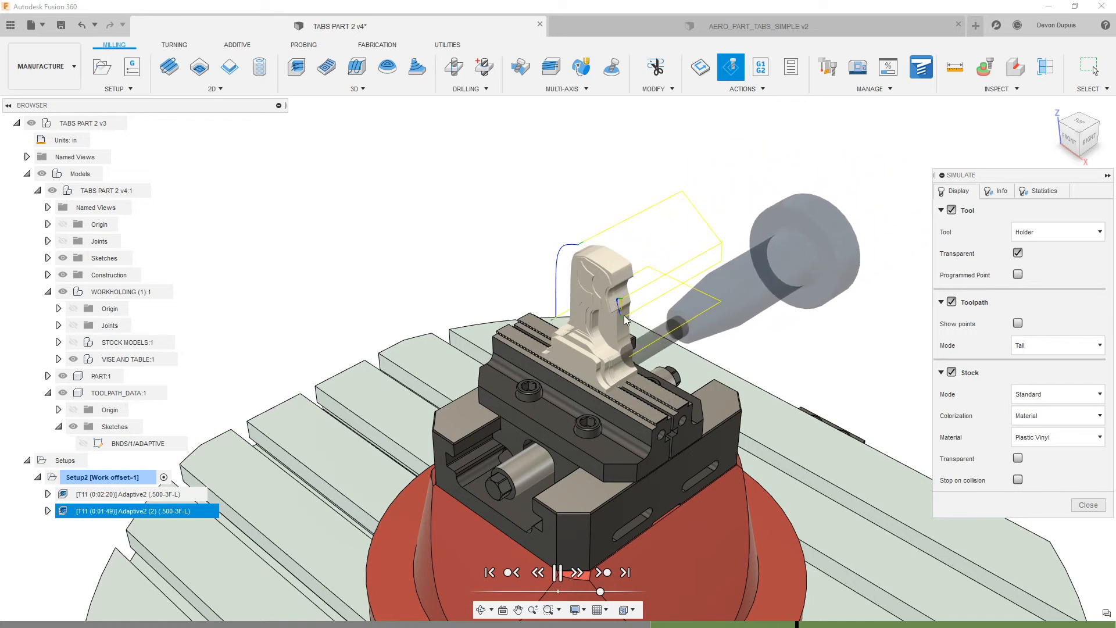
left_click(557, 573)
left_click(557, 572)
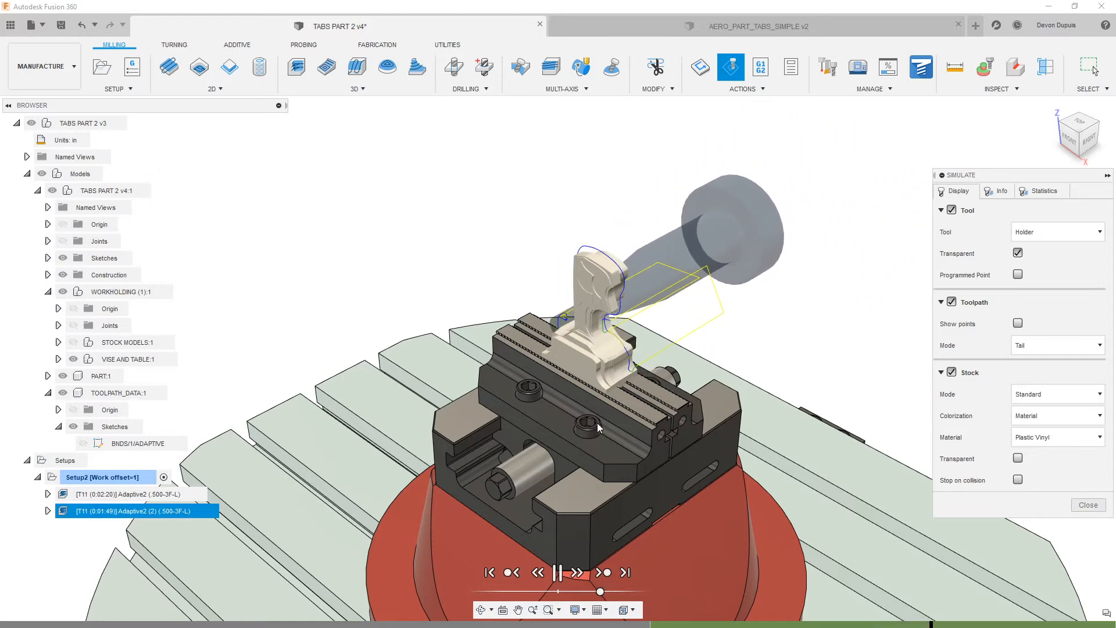
left_click(606, 592)
scroll(556, 364, "up", 5)
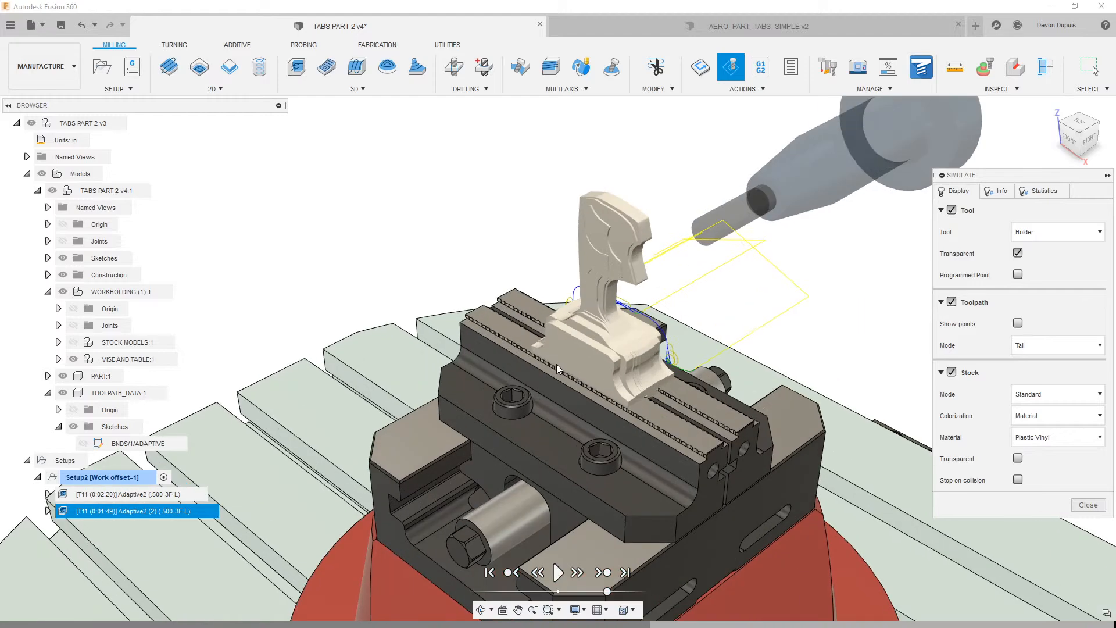
scroll(542, 336, "up", 2)
middle_click_drag(542, 336, 513, 286, "shift")
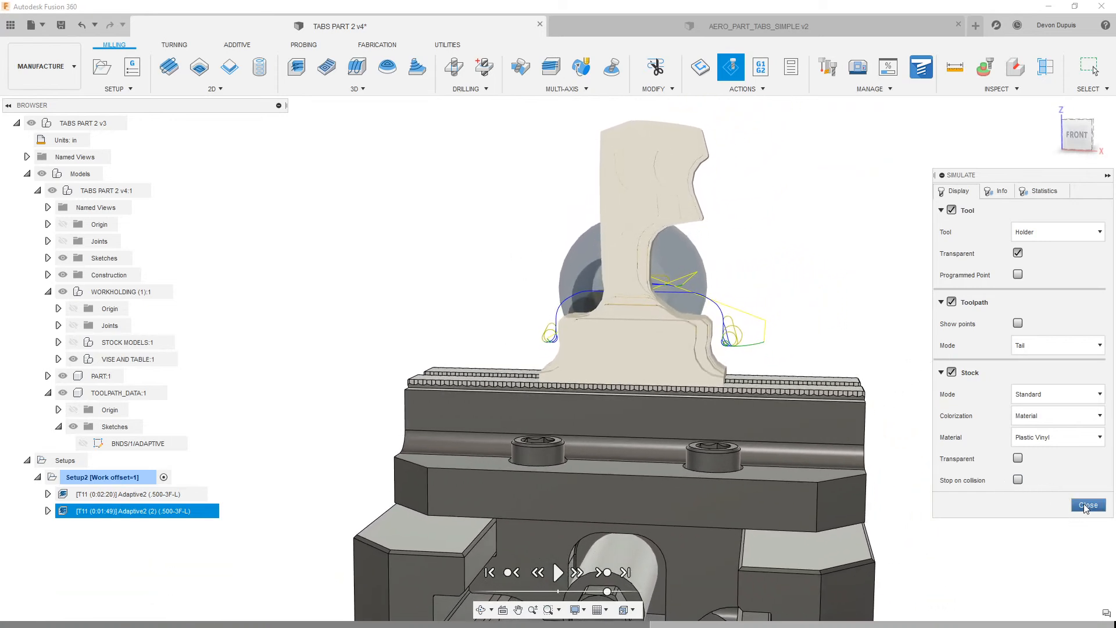
left_click(1088, 505)
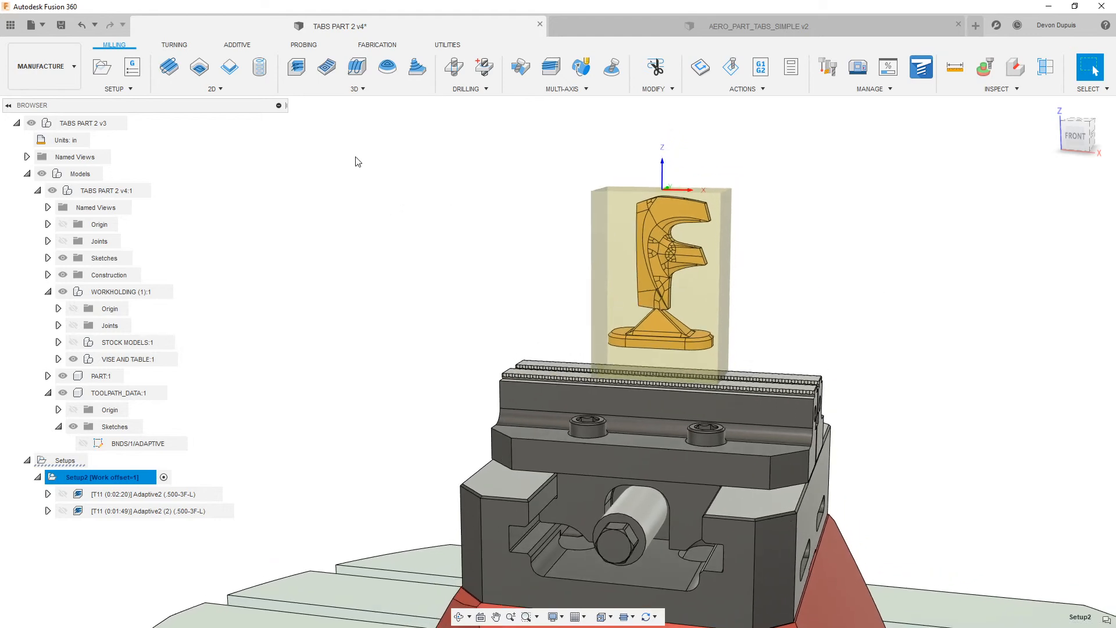
- Create a 2D Contour operation using tool #6, the 1/4" flat (.25-3F) end mill from the ADSK DEMO library
left_click(230, 68)
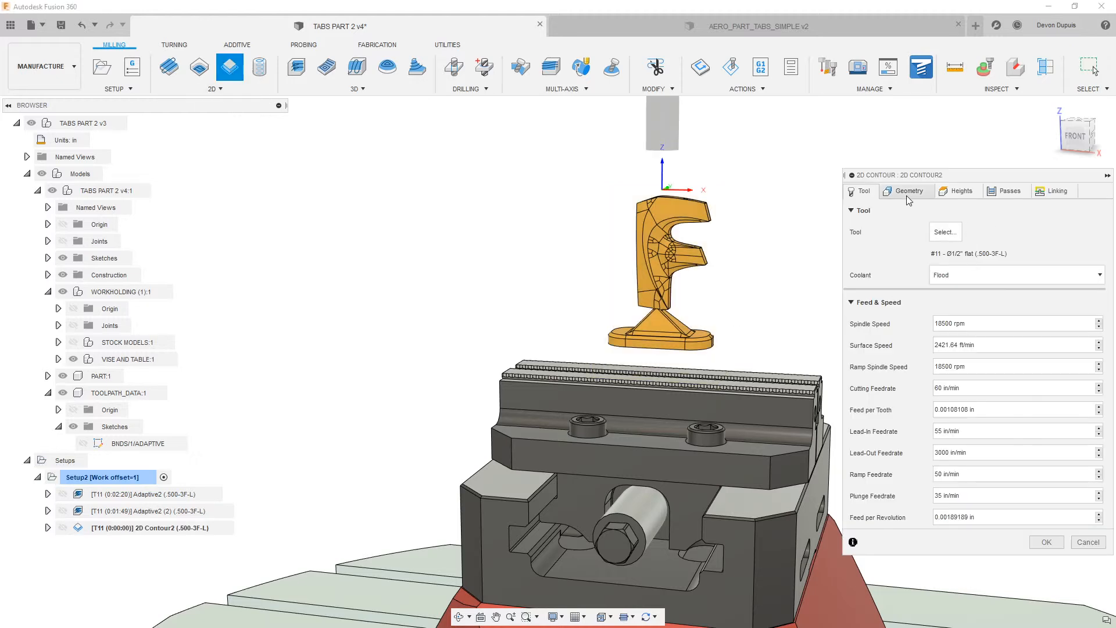
left_click(906, 193)
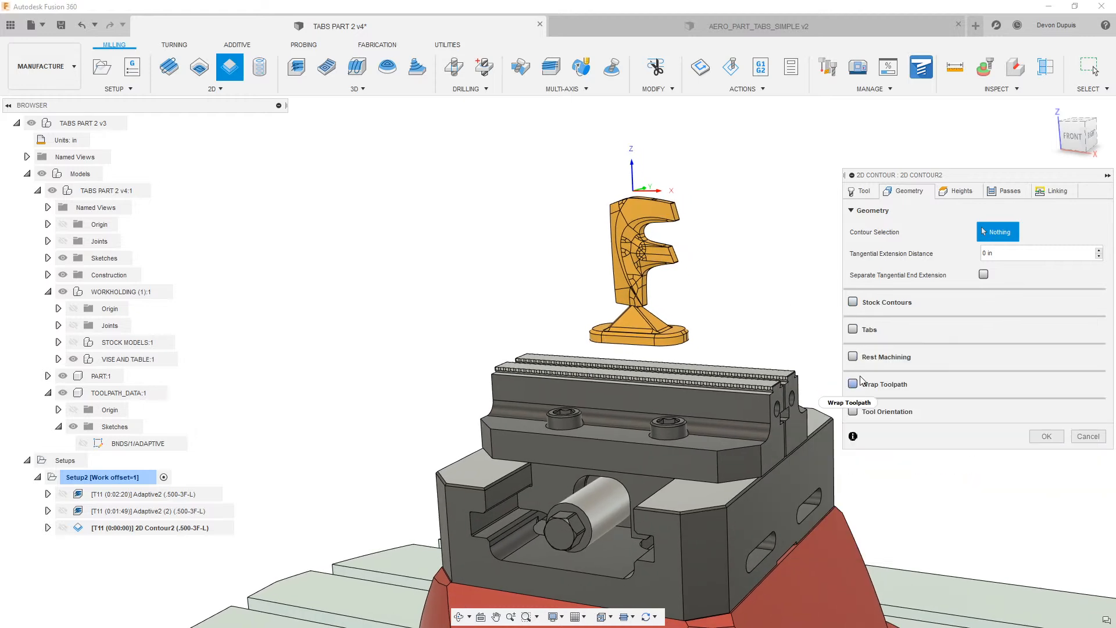
left_click(864, 192)
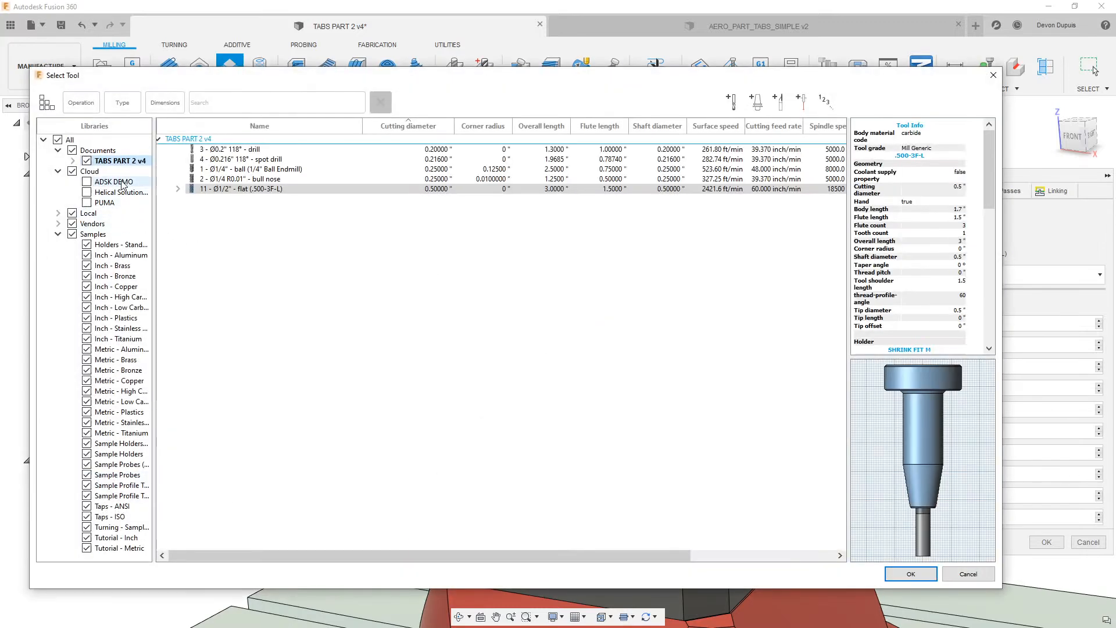
left_click(122, 181)
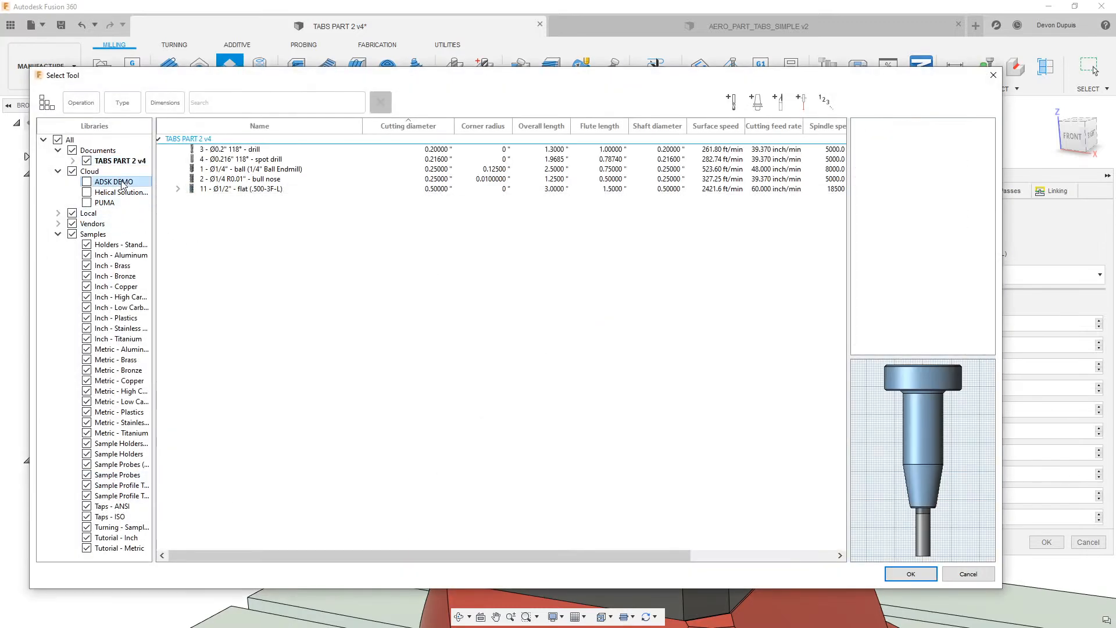
left_click(271, 211)
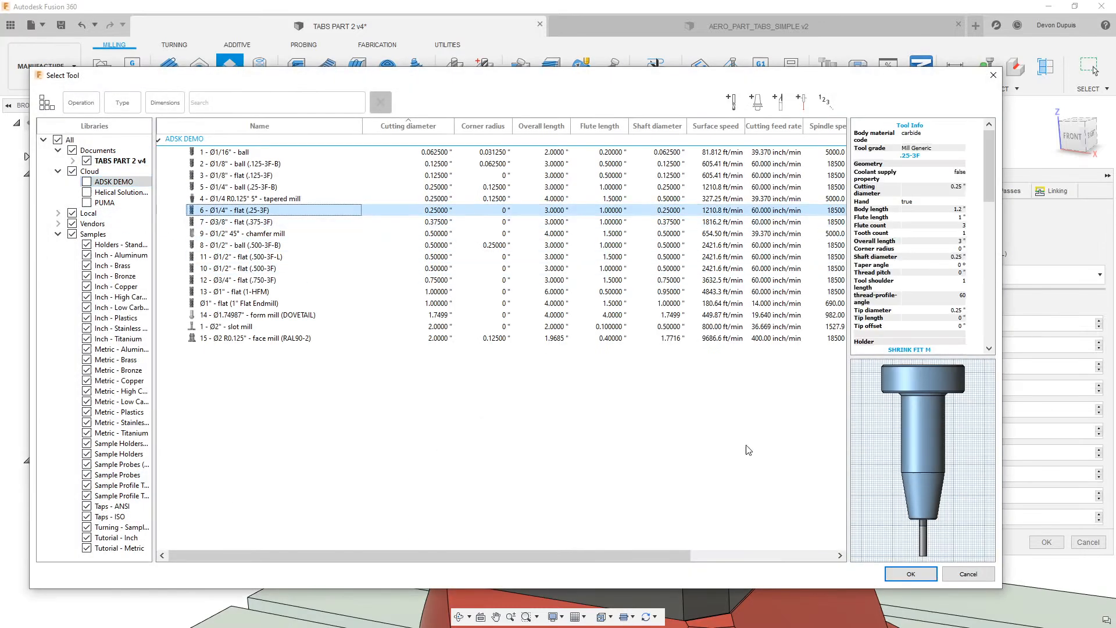
left_click(903, 574)
middle_click_drag(686, 317, 715, 331, "shift")
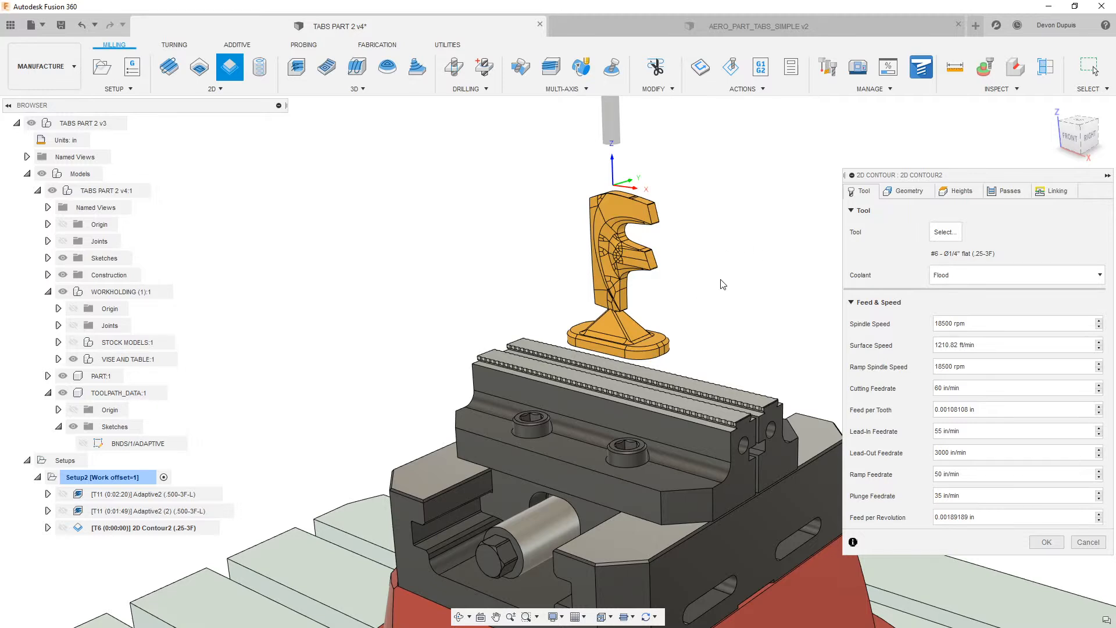
- Enable tool orientation for the 2D Contour and set its Z axis from the front flat face of the part's base
left_click(911, 194)
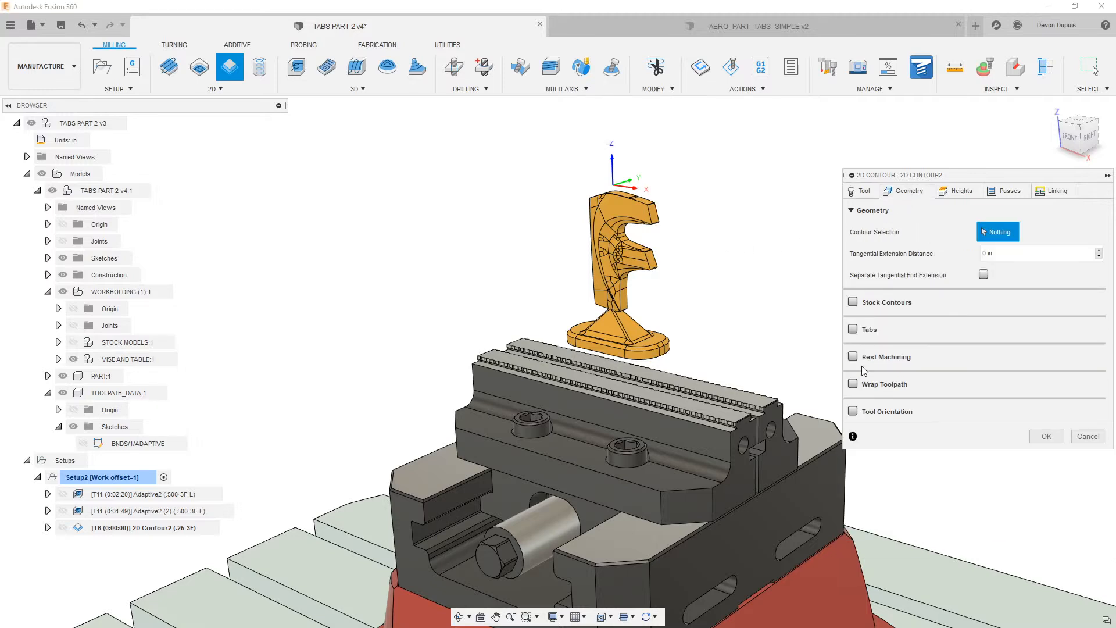
left_click(862, 411)
scroll(634, 329, "up", 5)
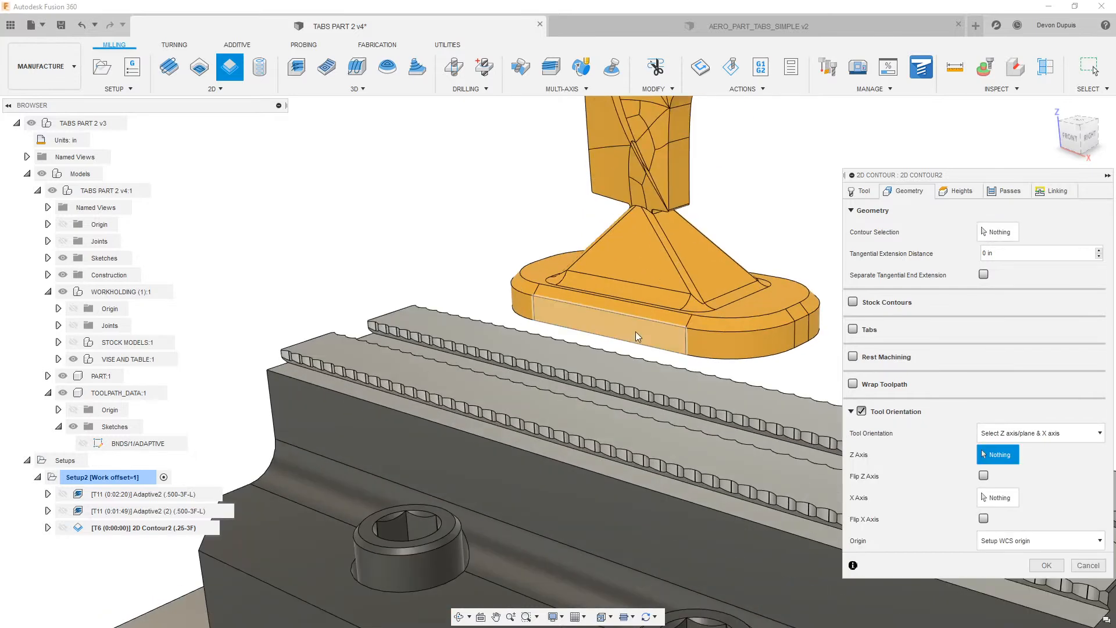
left_click(634, 329)
scroll(577, 306, "down", 5)
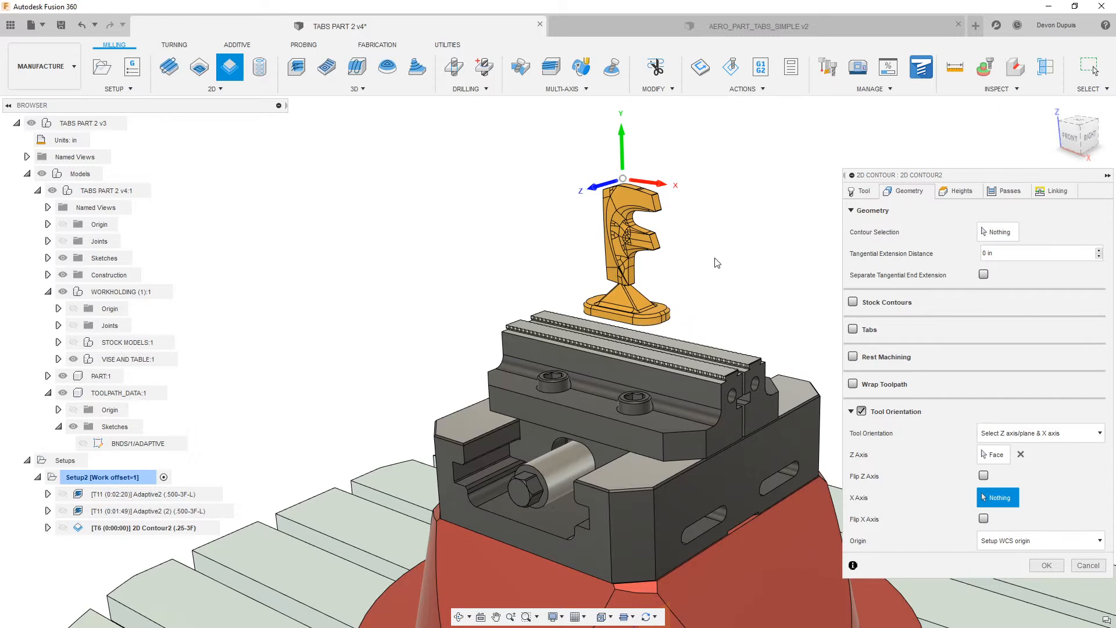
scroll(708, 256, "up", 2)
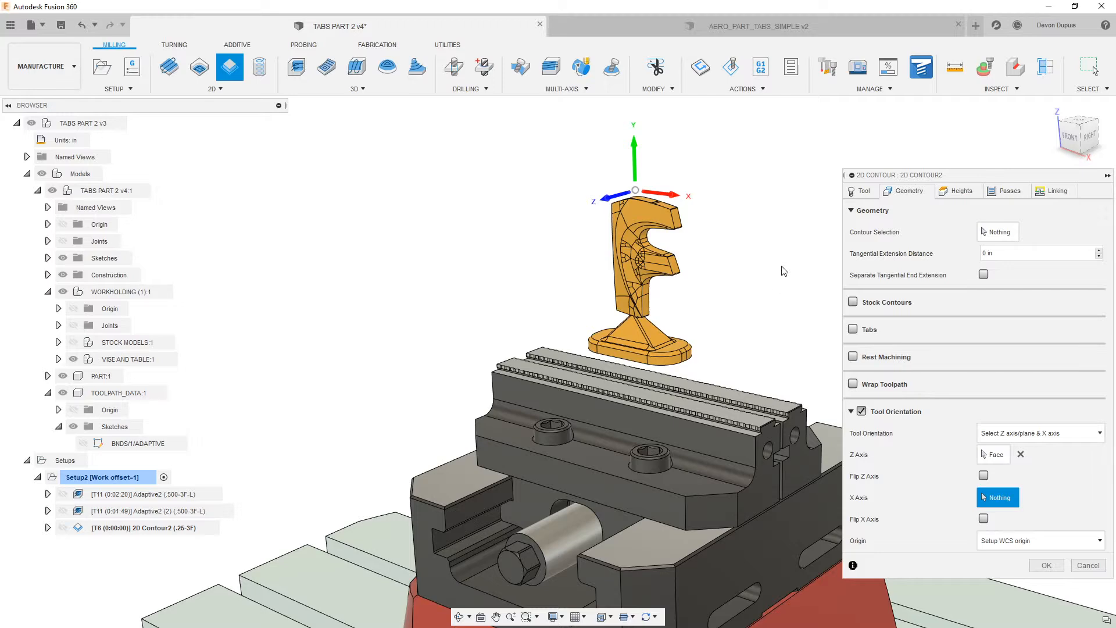
scroll(738, 228, "down", 2)
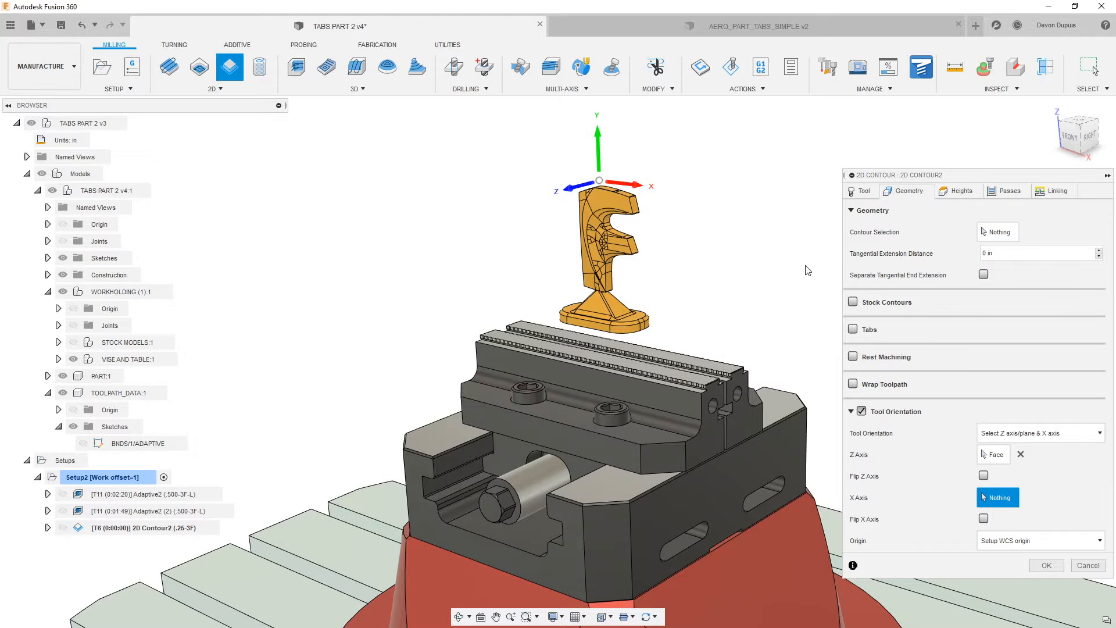
- Chain the lower front edges across the part's base as the contour and set the tangential extension distance to 0.3 in
left_click(998, 232)
scroll(658, 355, "up", 3)
left_click(552, 308)
left_click(1070, 136)
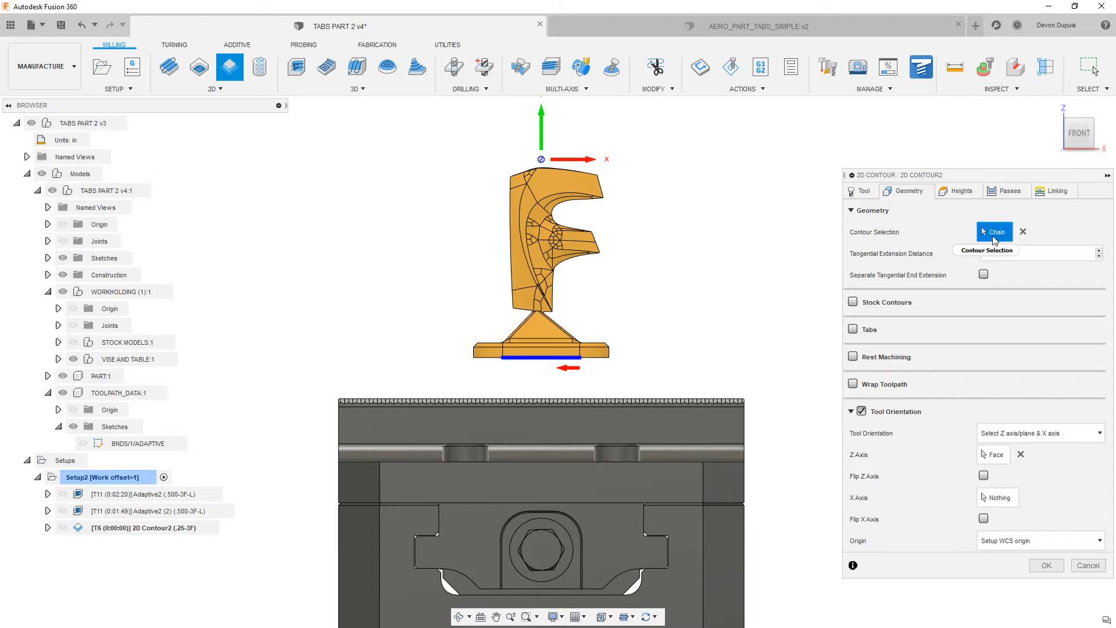
left_click(583, 359)
left_click(599, 358)
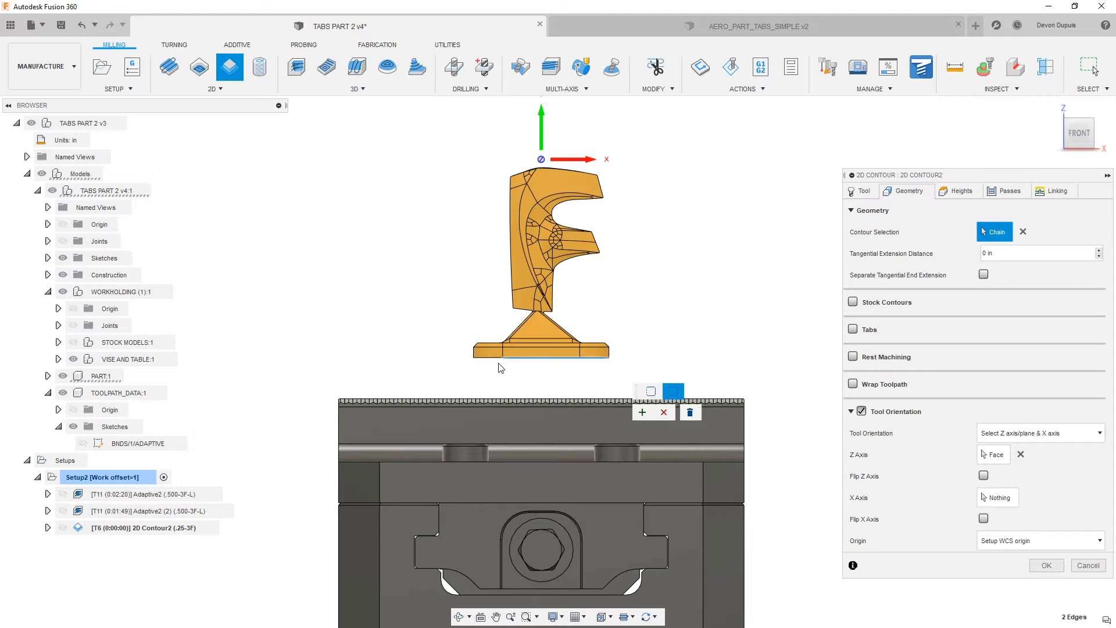
left_click(643, 413)
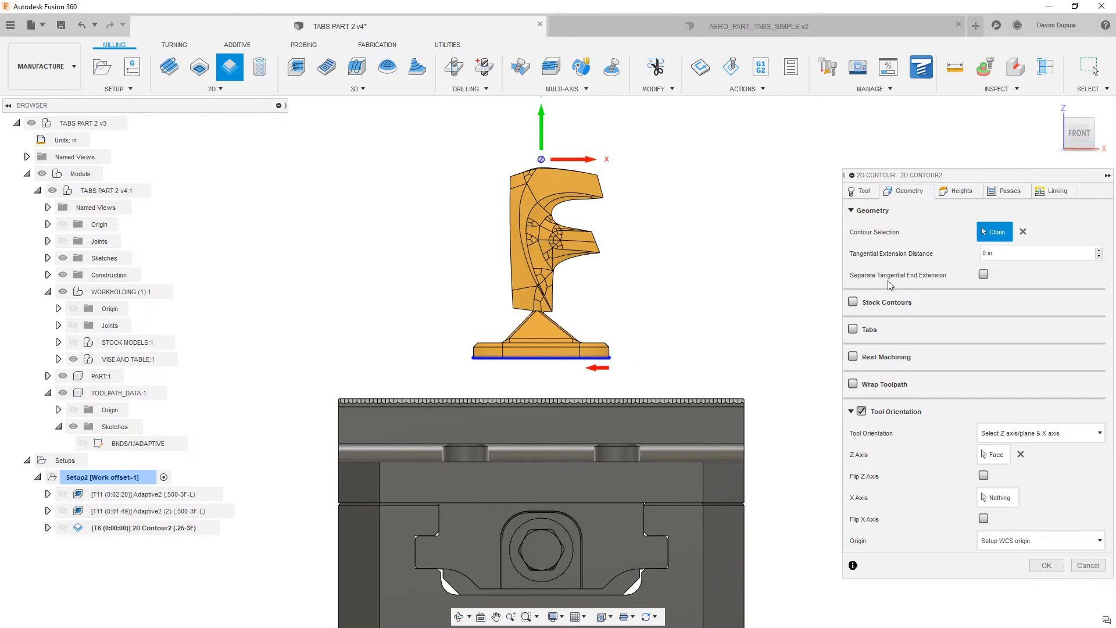
left_click_drag(1006, 253, 947, 253)
type(".3")
- Enable ramping in the 2D Contour's linking settings
left_click(1050, 193)
scroll(882, 404, "down", 1)
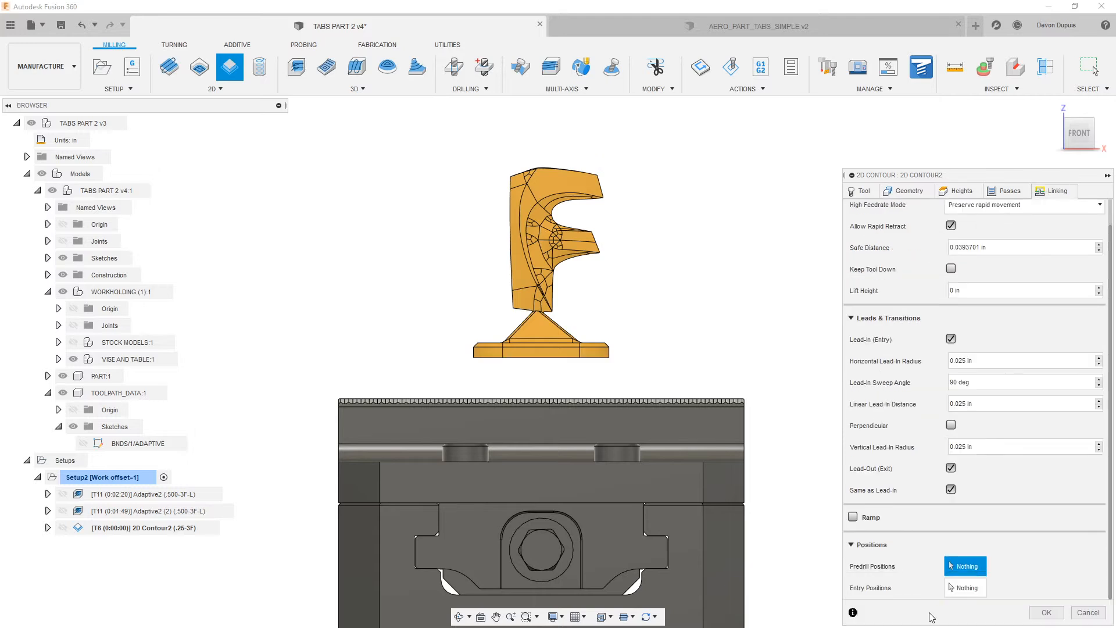
left_click(863, 516)
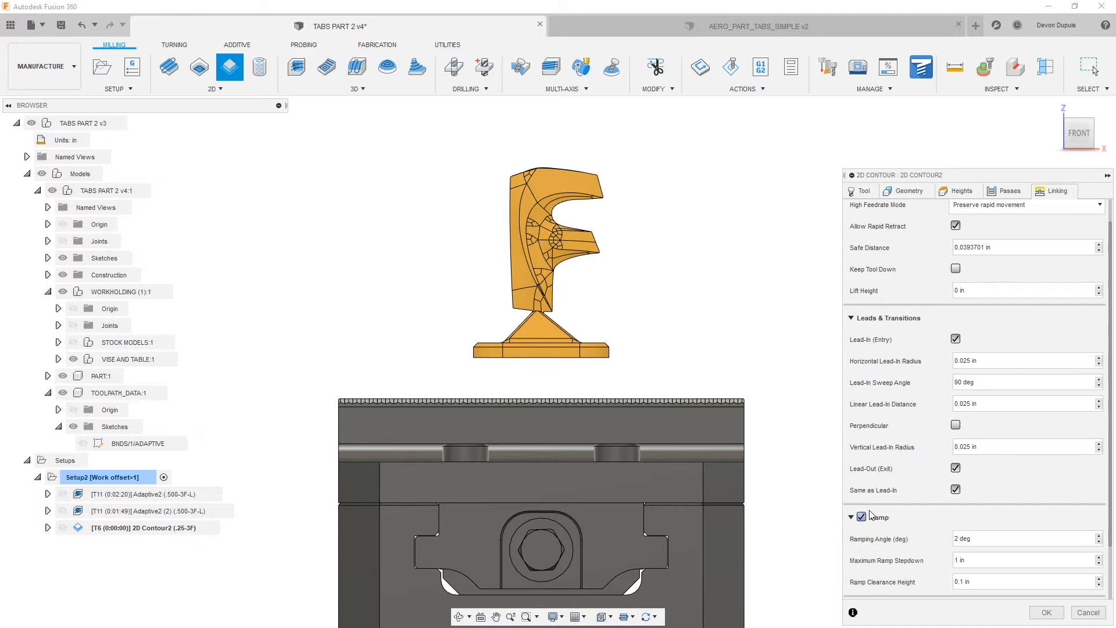
scroll(780, 414, "down", 1)
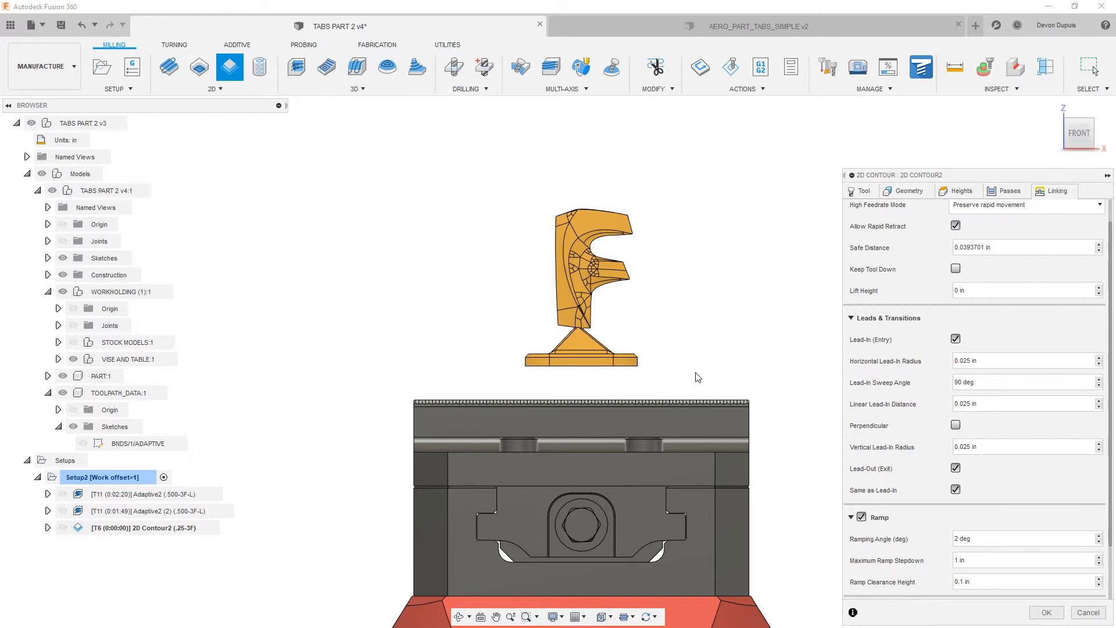
- Set the 2D Contour's ramping angle to 1 deg and its ramp clearance height to 0.02 in
middle_click_drag(691, 345, 646, 390, "shift")
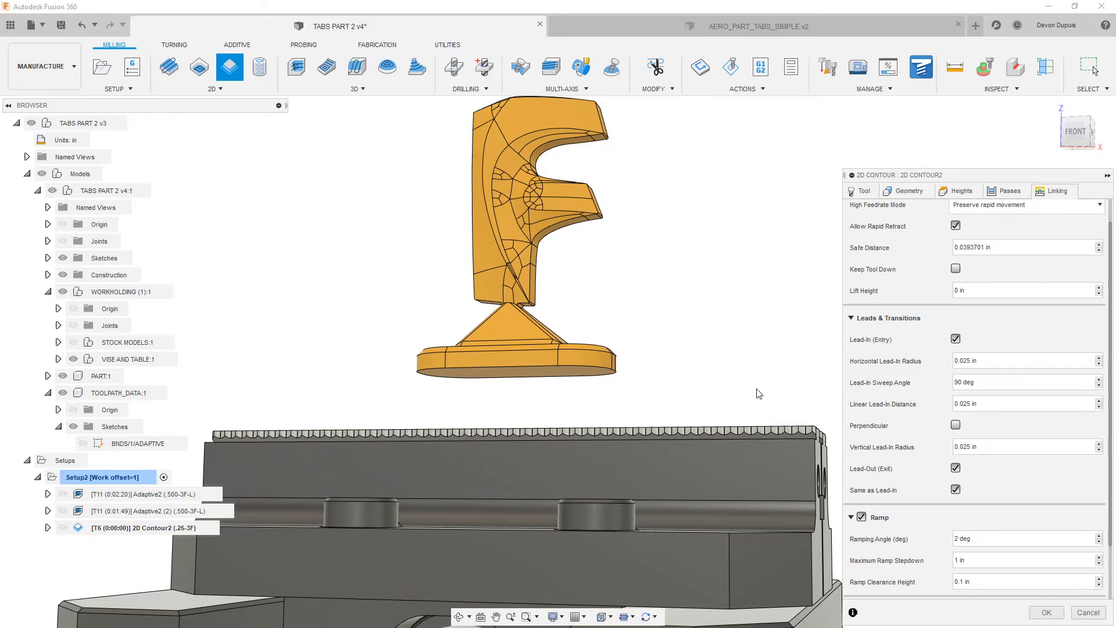
left_click(986, 537)
middle_click_drag(707, 347, 691, 330, "shift")
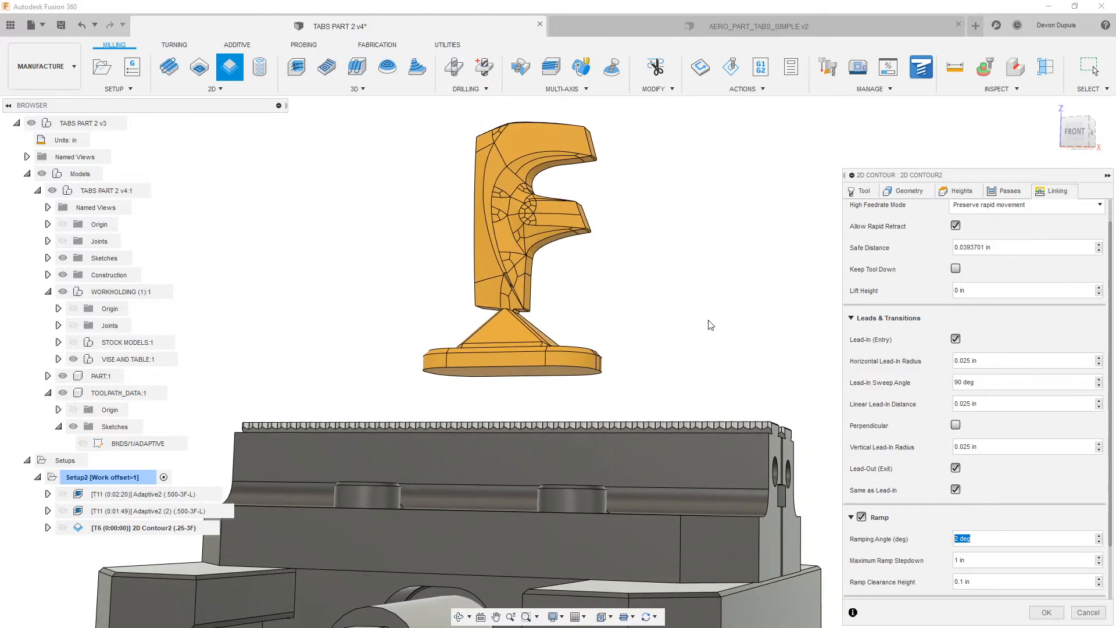
mouse_move(1012, 536)
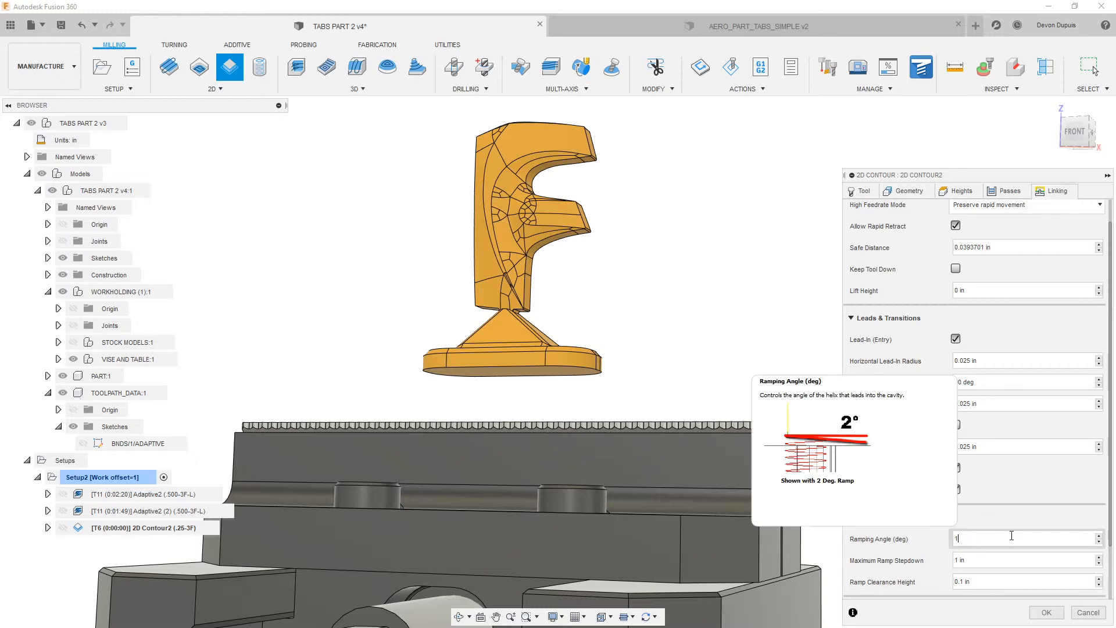
left_click(1012, 535)
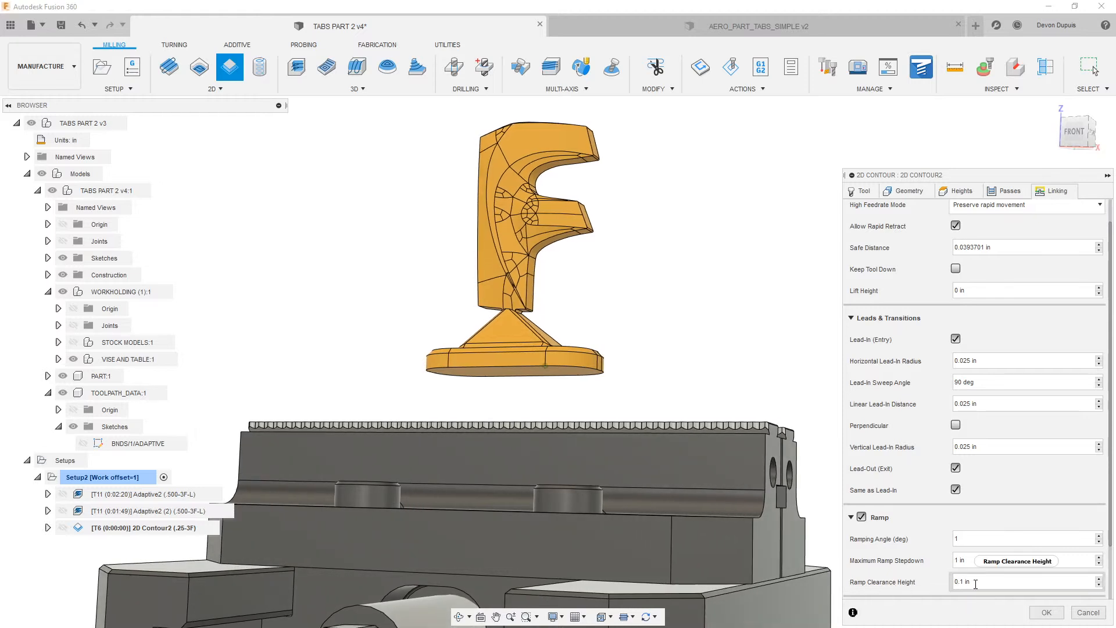
left_click(929, 583)
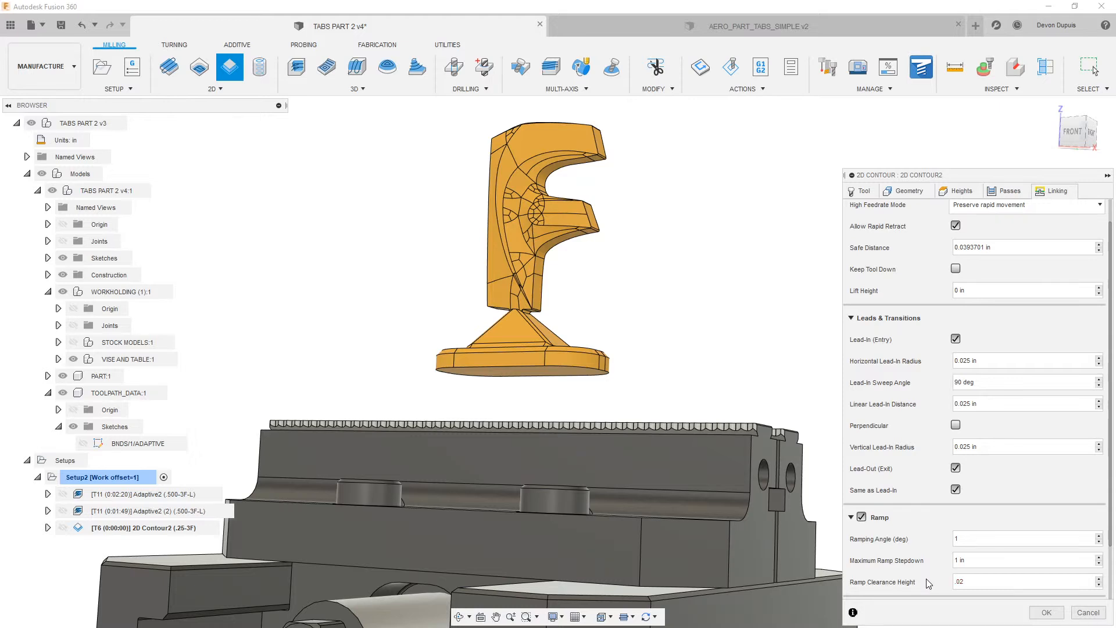
type(".02")
- Reference the 2D Contour's bottom height from the model bottom with a 0.05 in offset and generate the toolpath
left_click(962, 192)
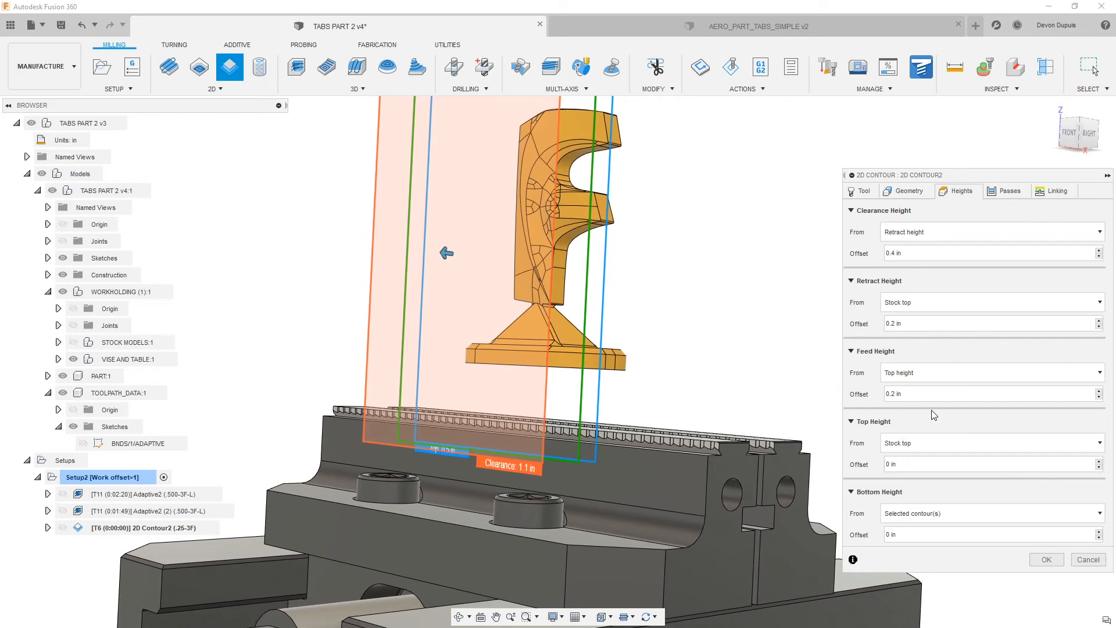
left_click(915, 516)
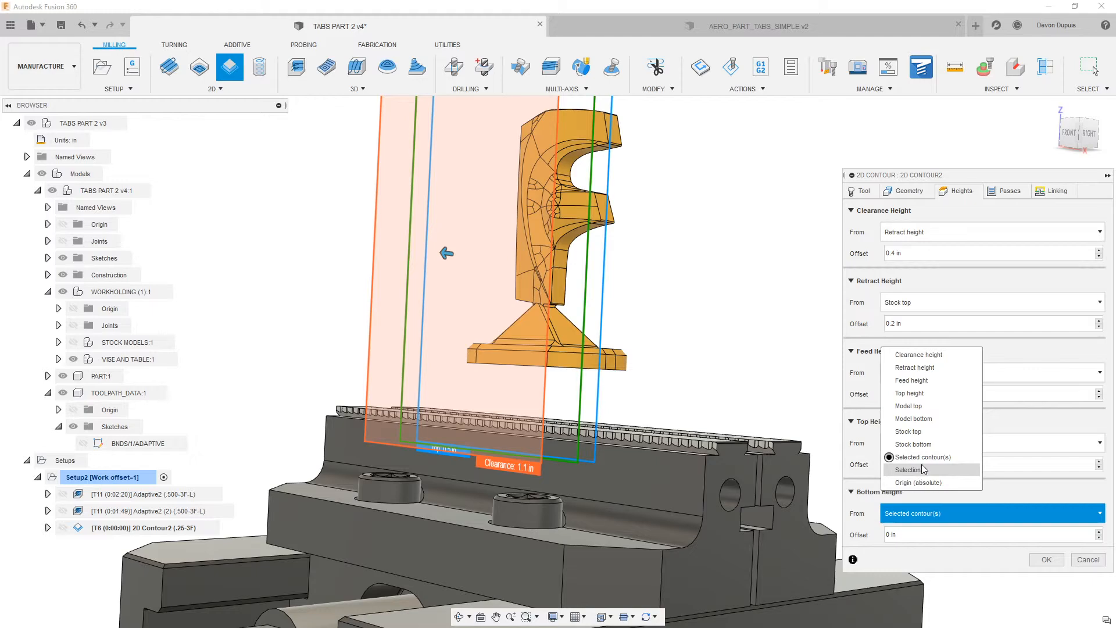
left_click(914, 418)
middle_click_drag(687, 407, 669, 314, "shift")
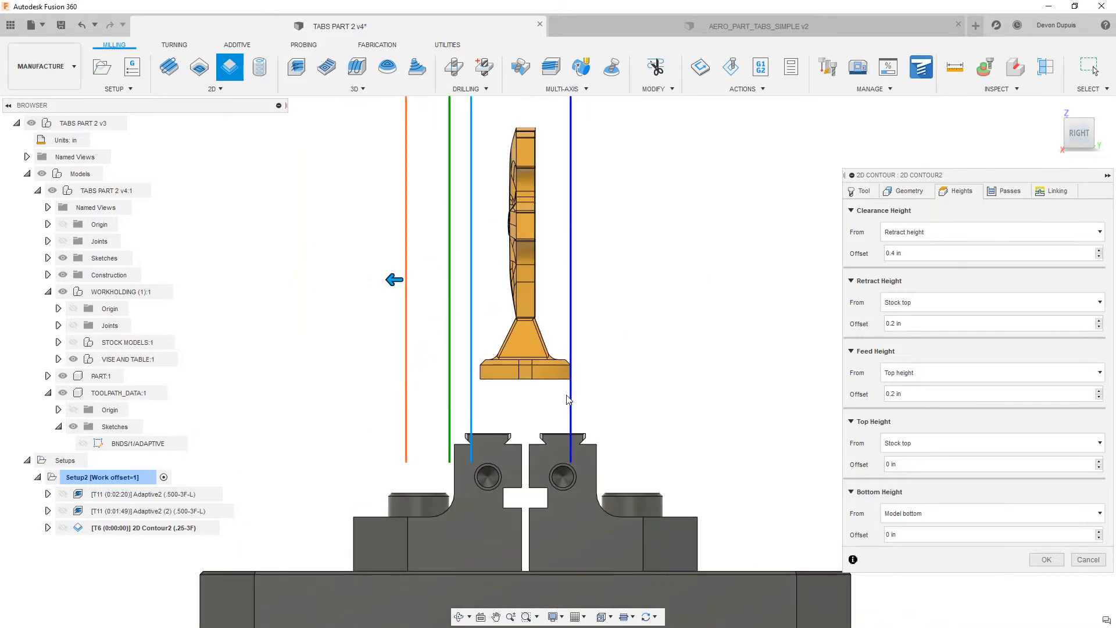
scroll(567, 394, "up", 5)
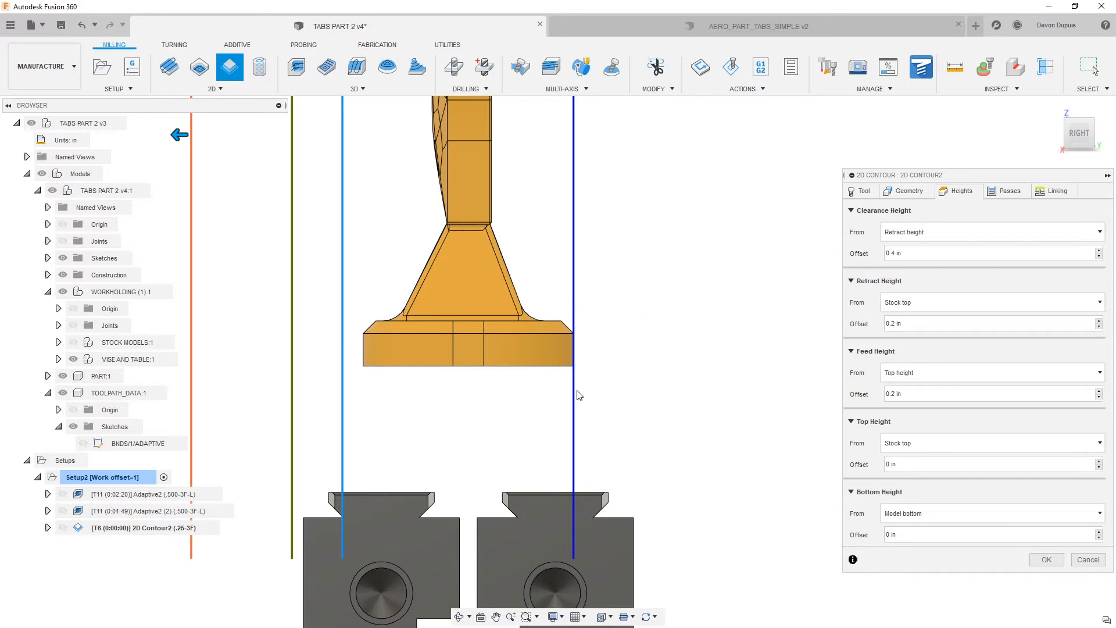
left_click_drag(573, 386, 560, 386)
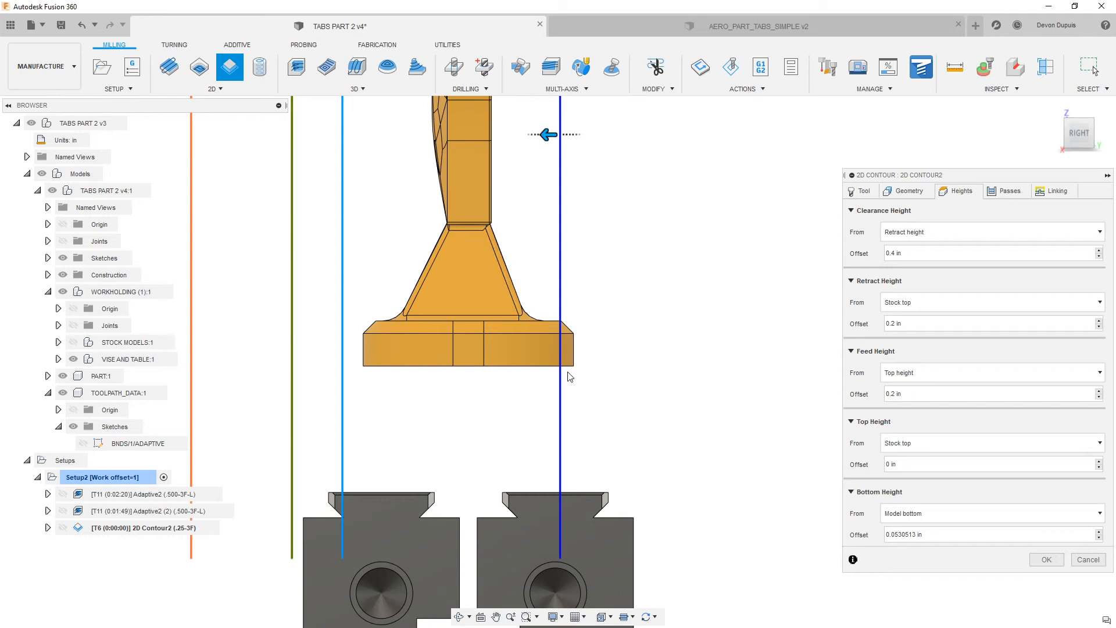
left_click(894, 534)
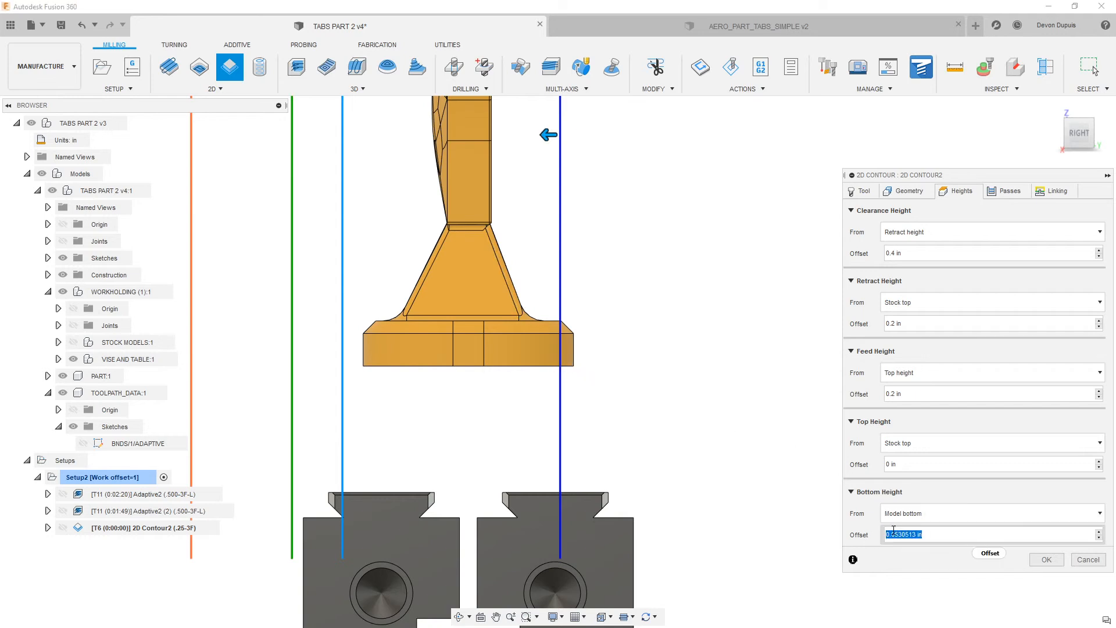
type(".05")
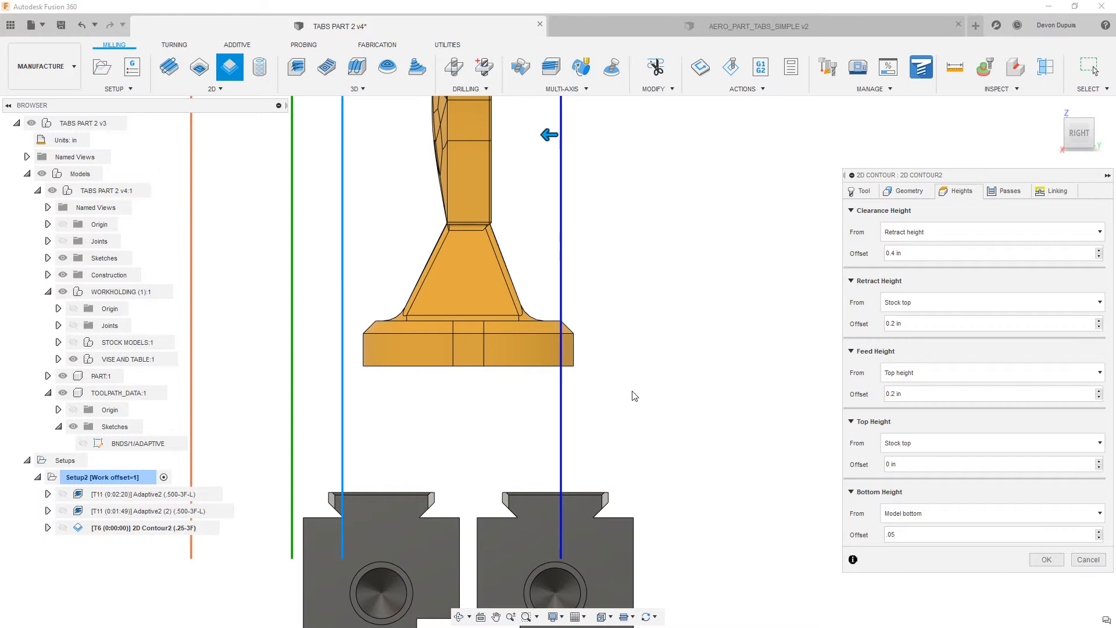
scroll(587, 375, "down", 1)
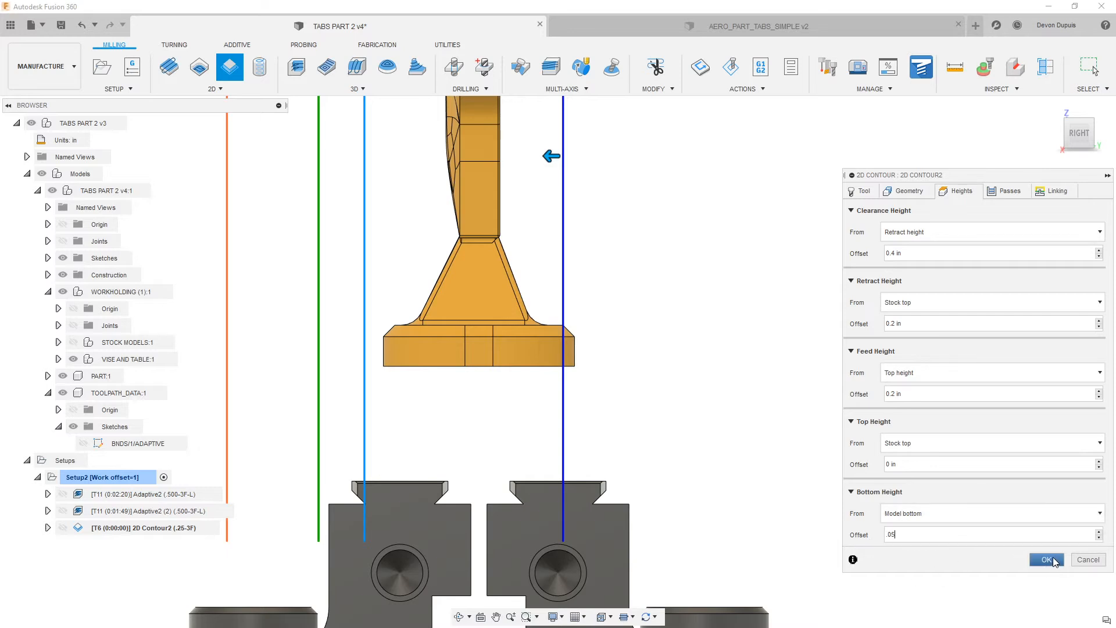
left_click(1053, 559)
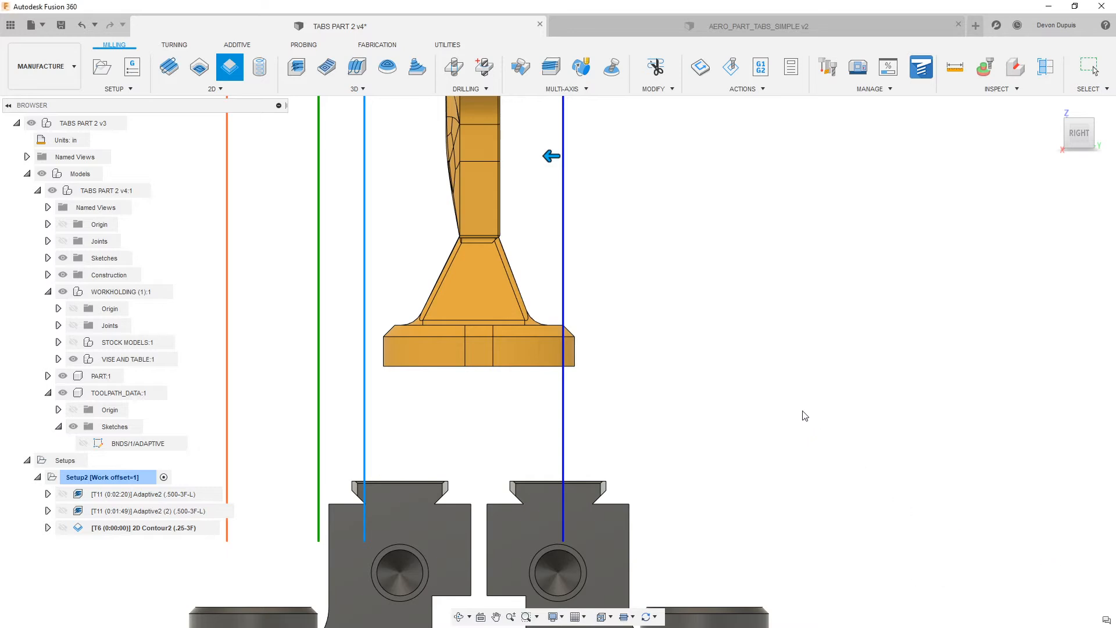
- Duplicate the 2D Contour2 operation in Setup2
middle_click_drag(336, 449, 452, 507, "shift")
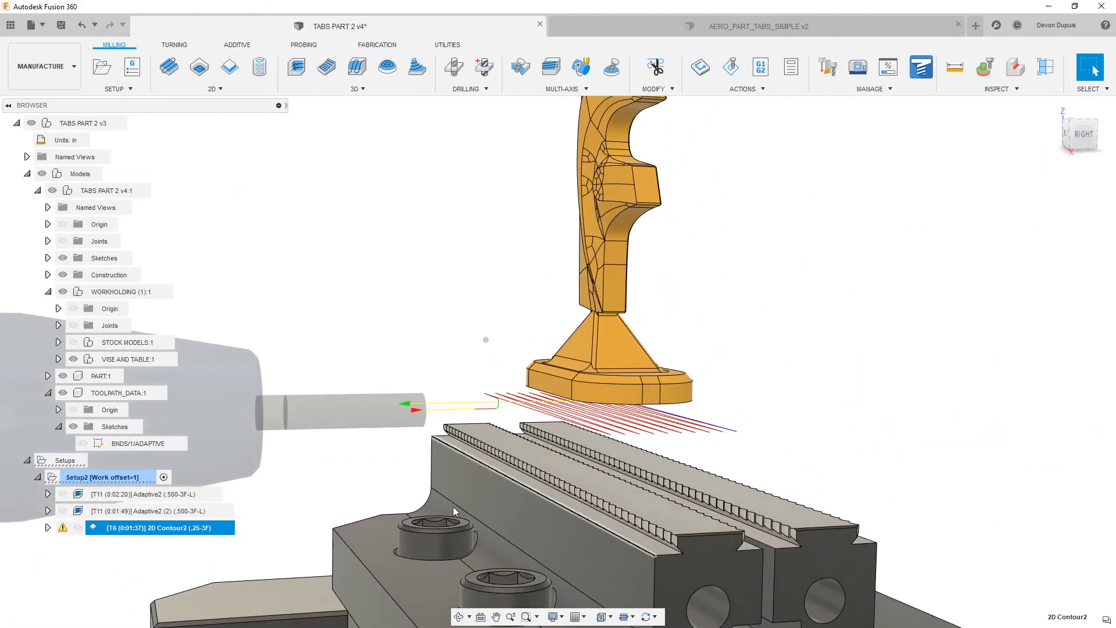
right_click(188, 529)
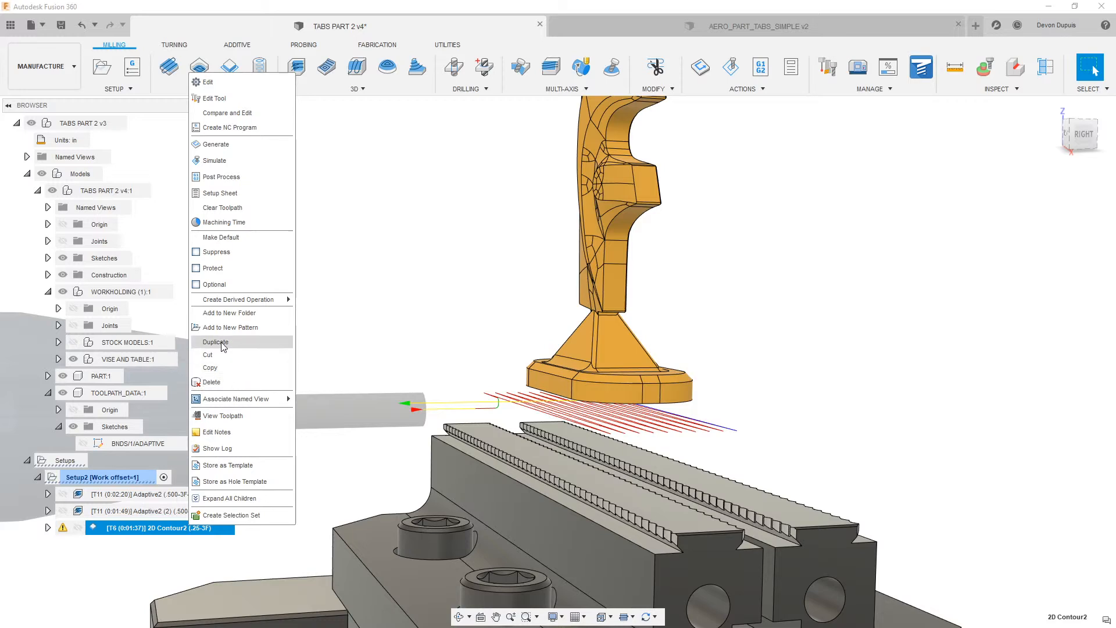
left_click(211, 529)
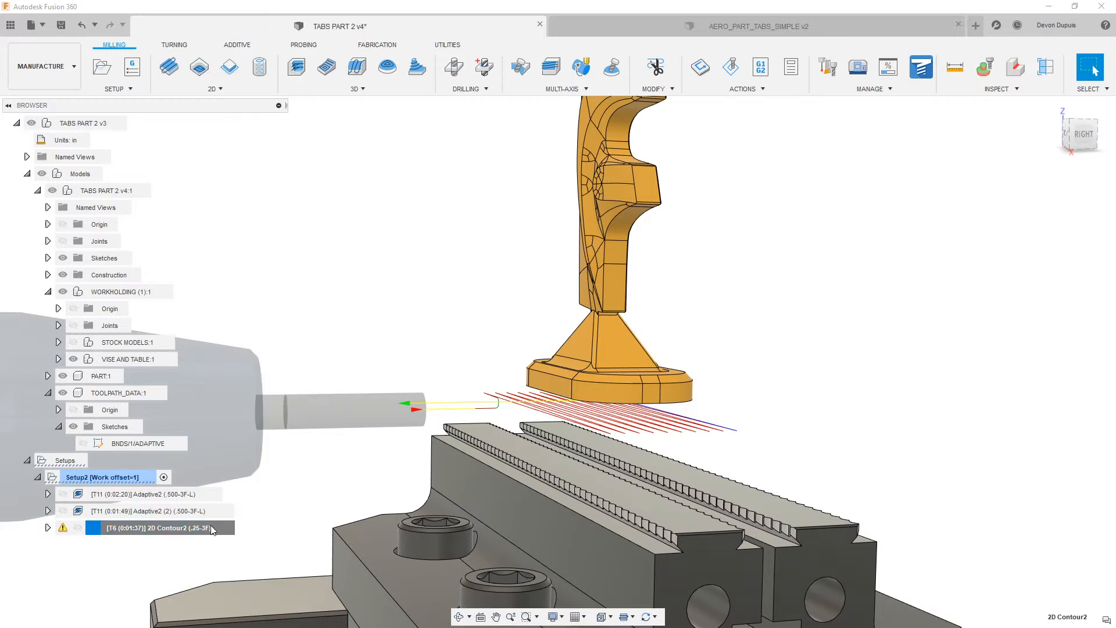
- Edit the original 2D Contour2 operation and flip the Z axis of its tool orientation to approach from the opposite side
right_click(179, 532)
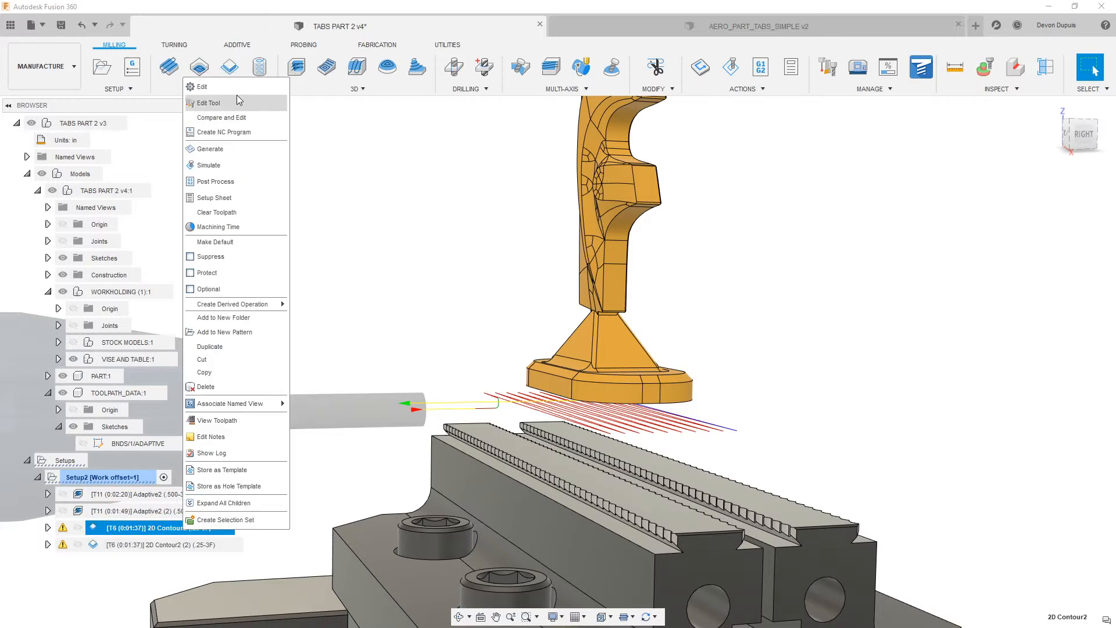
left_click(236, 95)
left_click(915, 195)
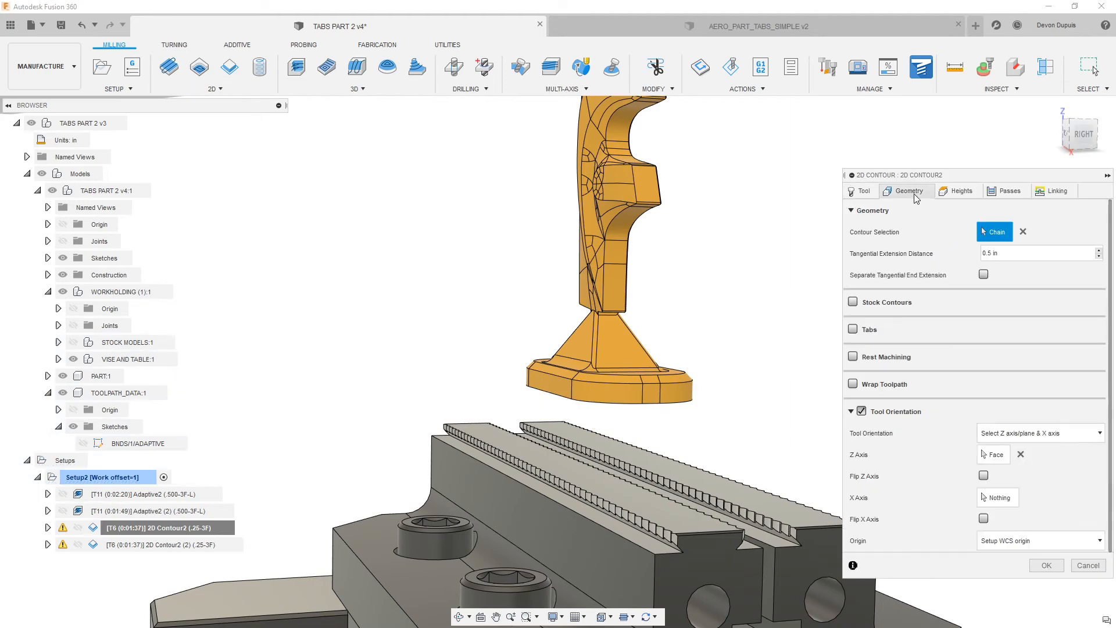
left_click(984, 476)
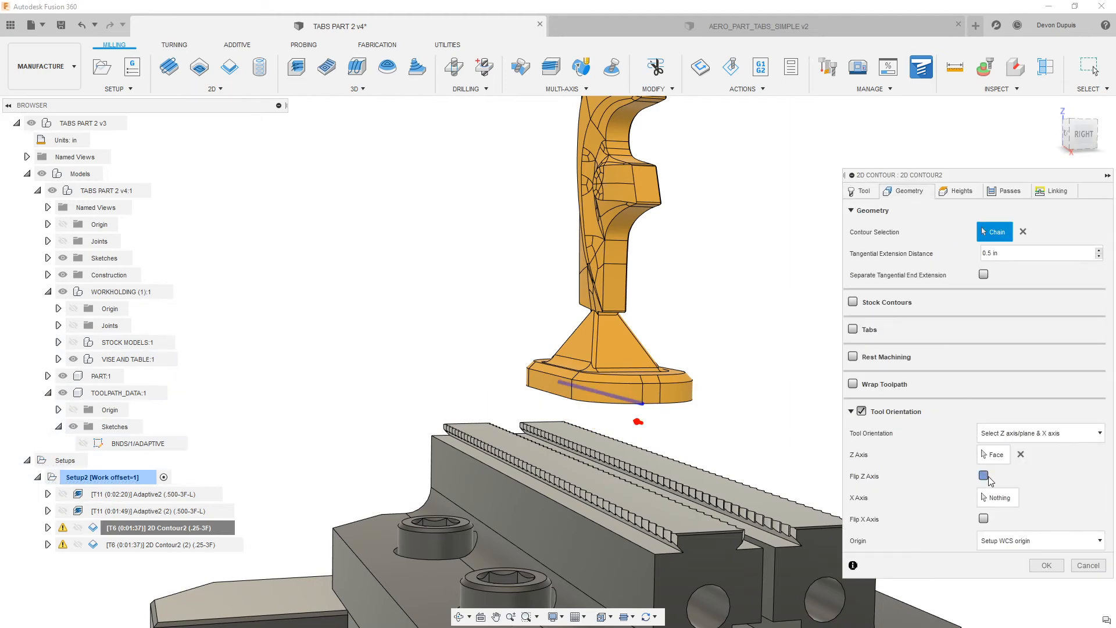
middle_click_drag(582, 372, 506, 348, "shift")
left_click(521, 312)
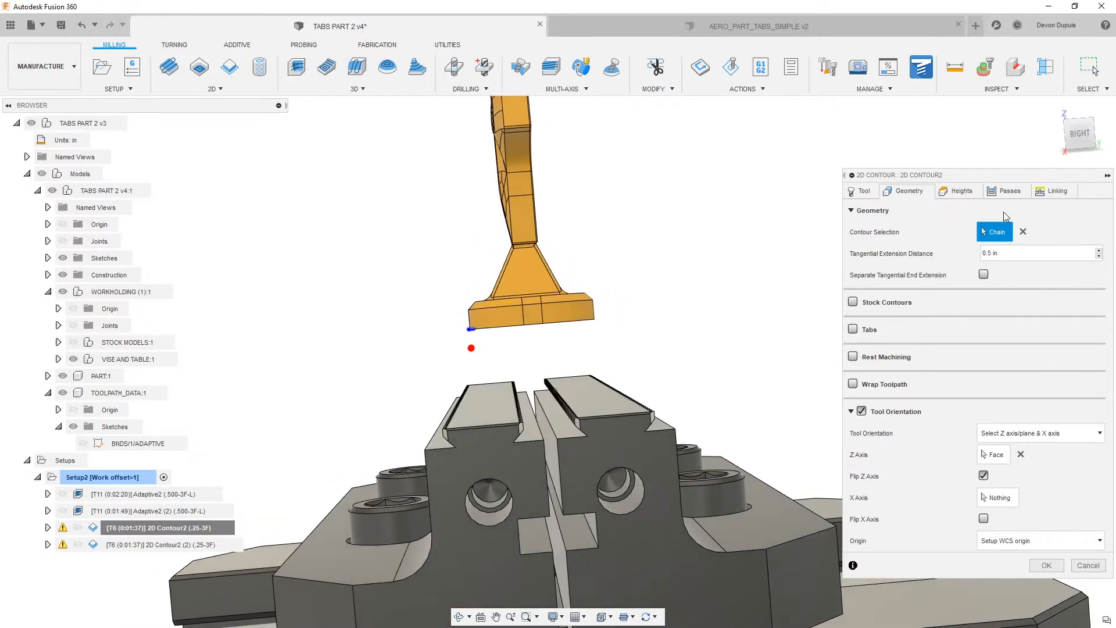
- Reference 2D Contour2's bottom height from the model top with a -0.05 in offset and regenerate the toolpath
left_click(965, 193)
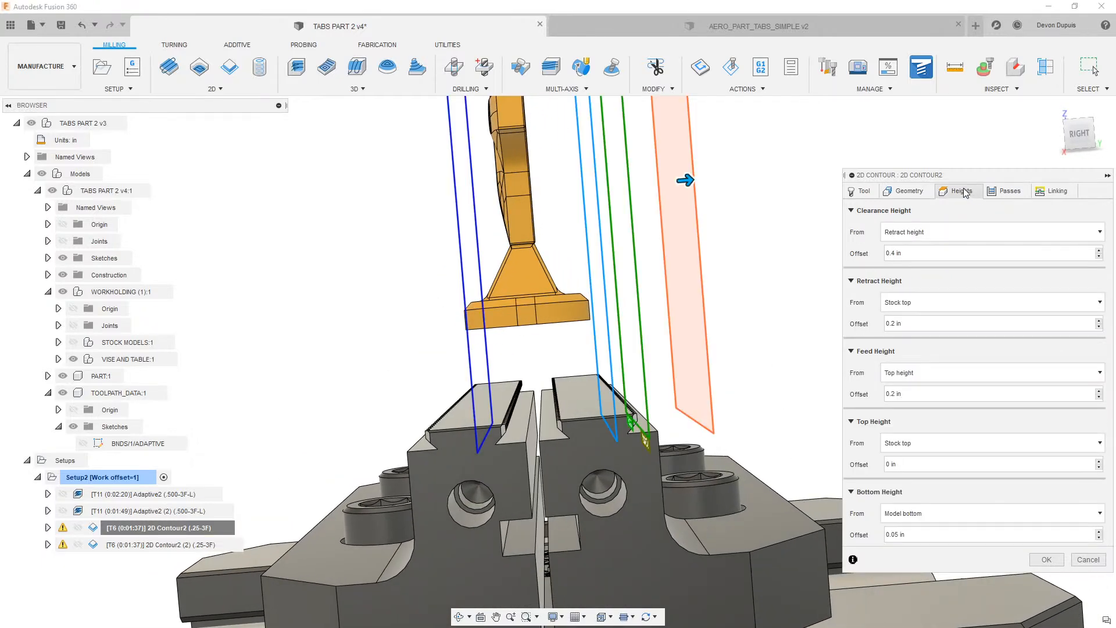
left_click(917, 510)
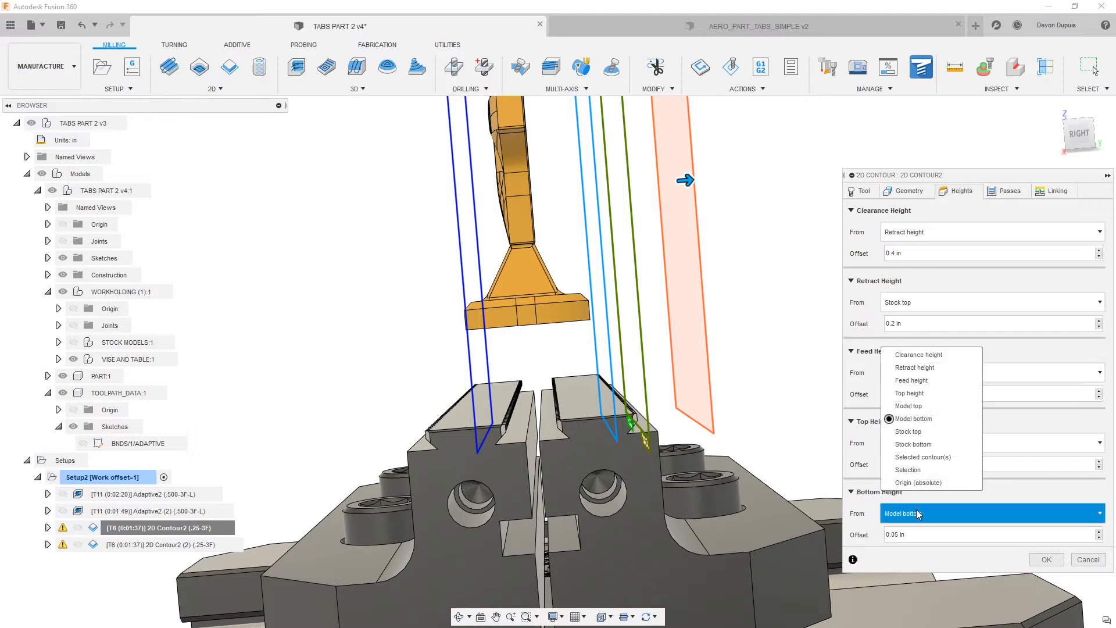
left_click(924, 408)
left_click(1079, 139)
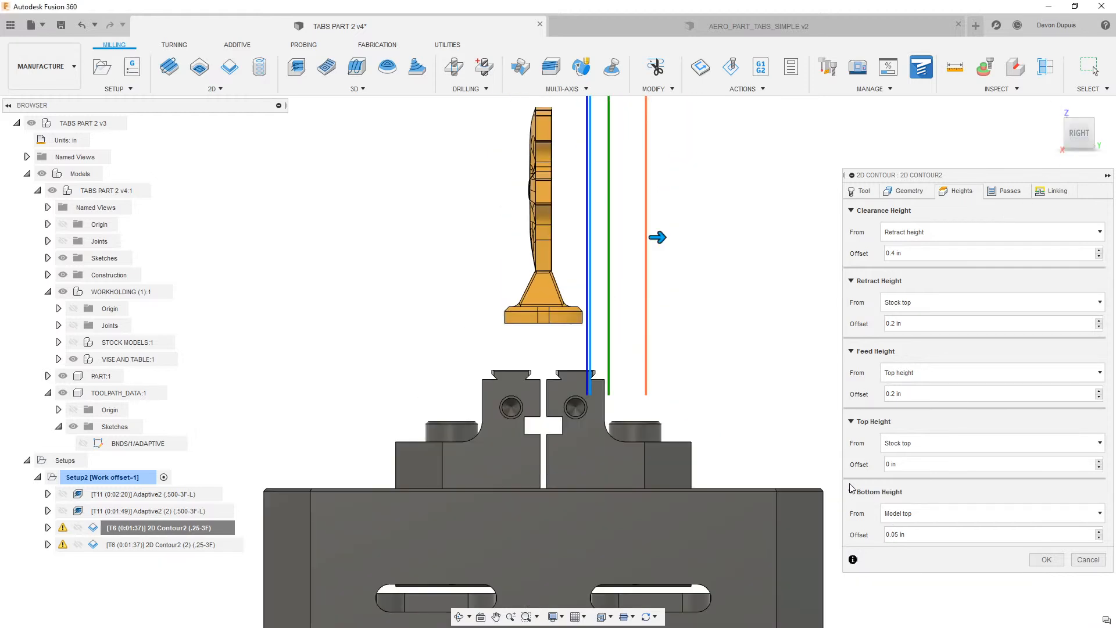
left_click(887, 537)
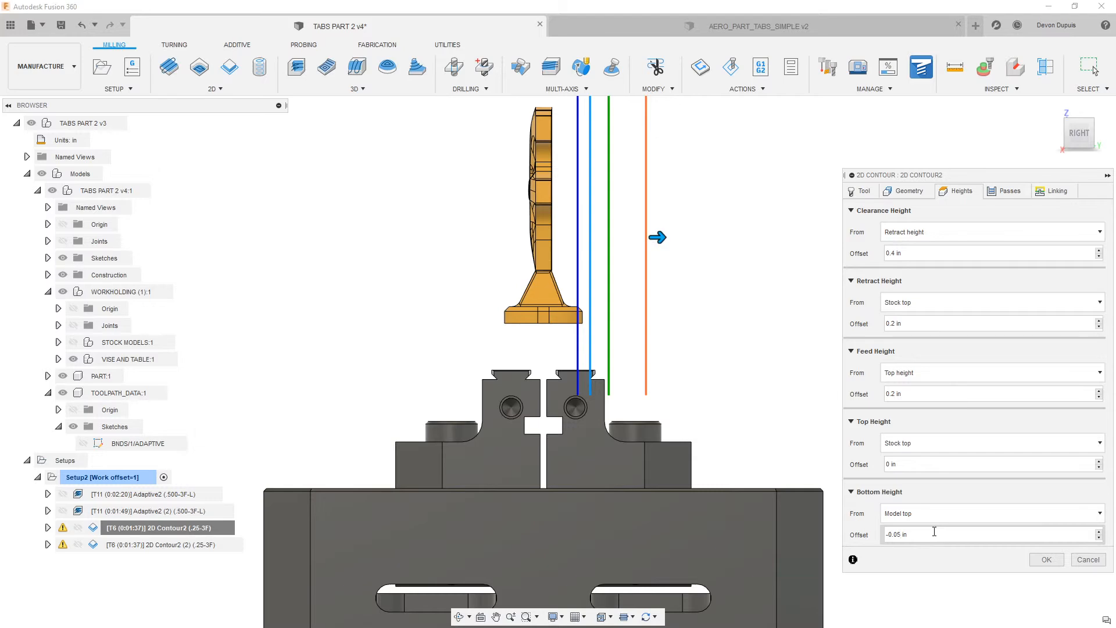
left_click(1047, 560)
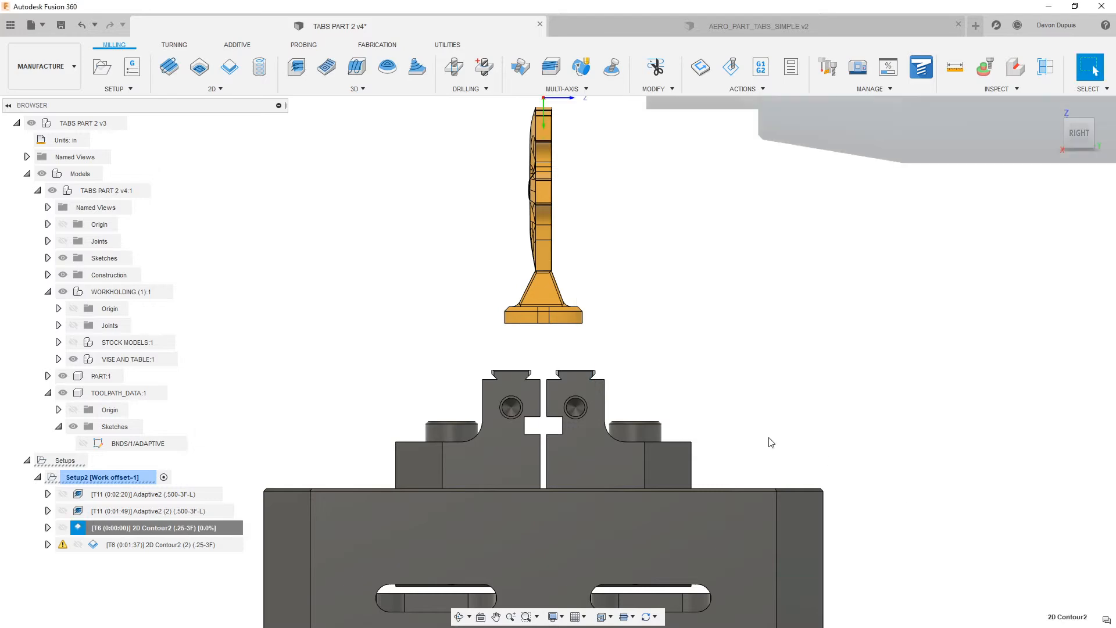
- Examine the toolpath of the duplicated contour, 2D Contour2 (2), below the part's base
scroll(633, 305, "up", 2)
mouse_move(573, 362)
middle_mouse_down("shift")
mouse_move(428, 375)
mouse_move(494, 460)
mouse_move(571, 371)
middle_mouse_up("shift")
scroll(572, 373, "down", 2)
left_click(169, 546)
middle_click_drag(169, 546, 252, 441, "shift")
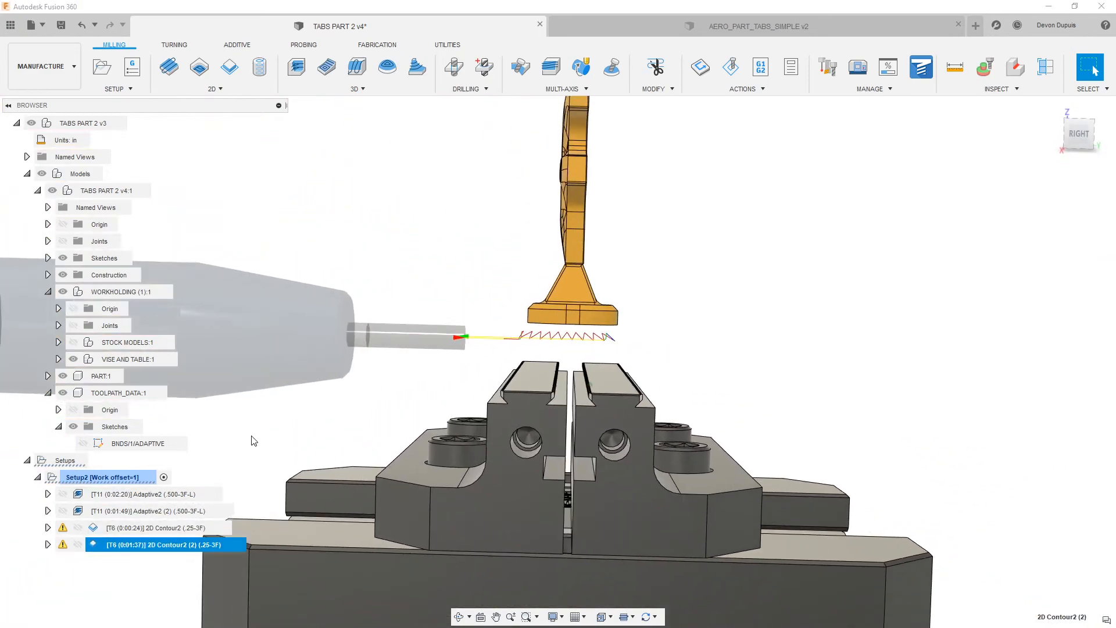
scroll(252, 441, "down", 2)
left_click(252, 441)
- Simulate all of Setup2 and skip past both adaptive roughing operations to the first 2D contour
left_click(144, 485)
right_click(144, 486)
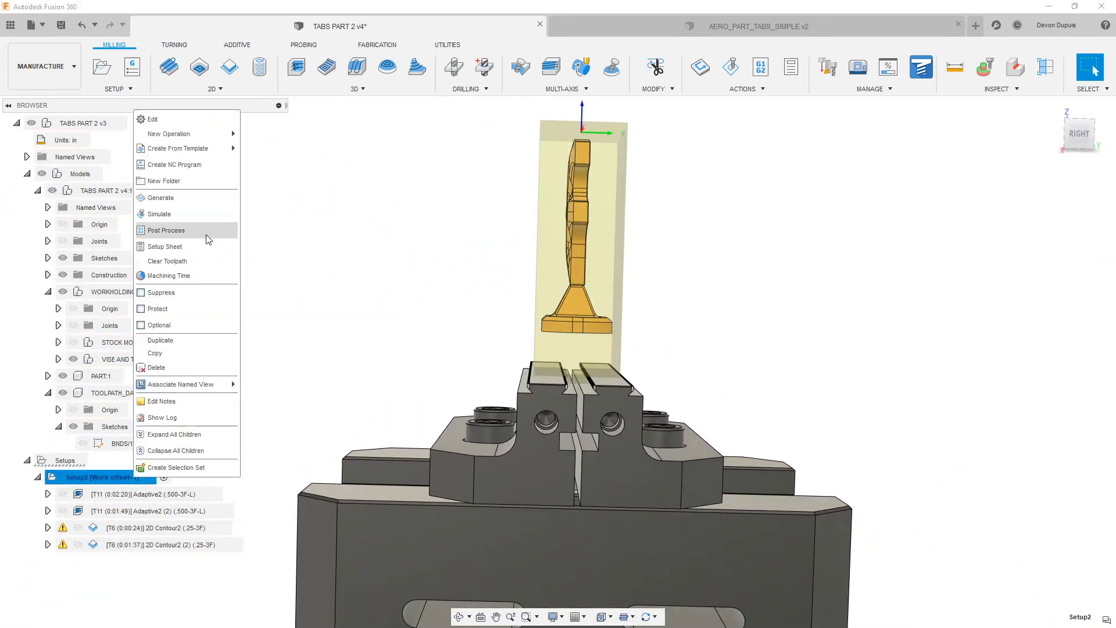
left_click(162, 216)
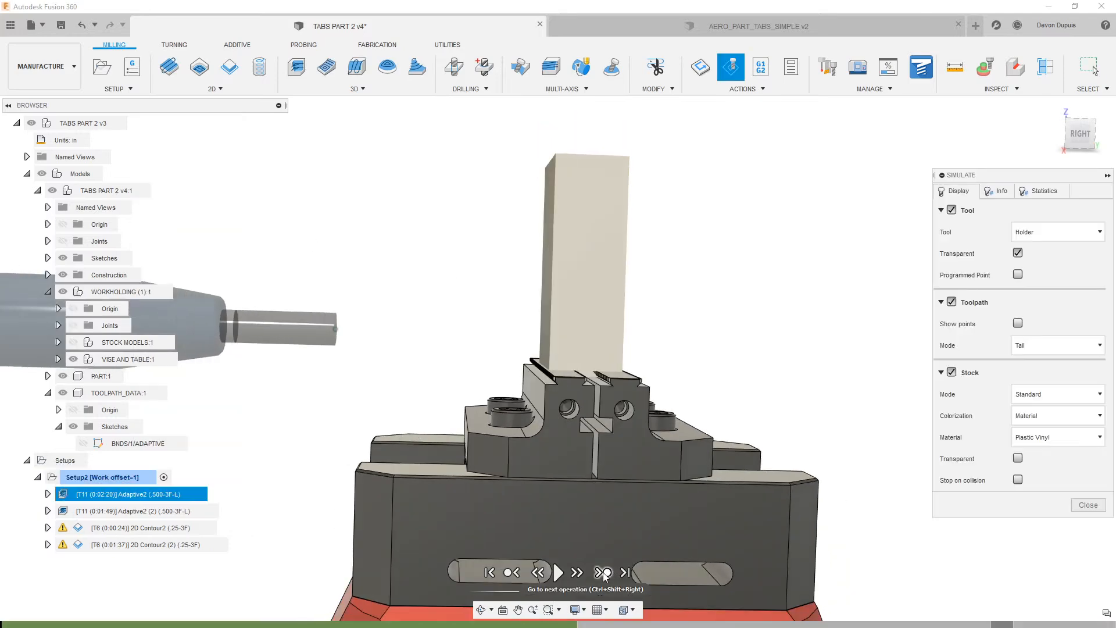
left_click(603, 572)
left_click(606, 570)
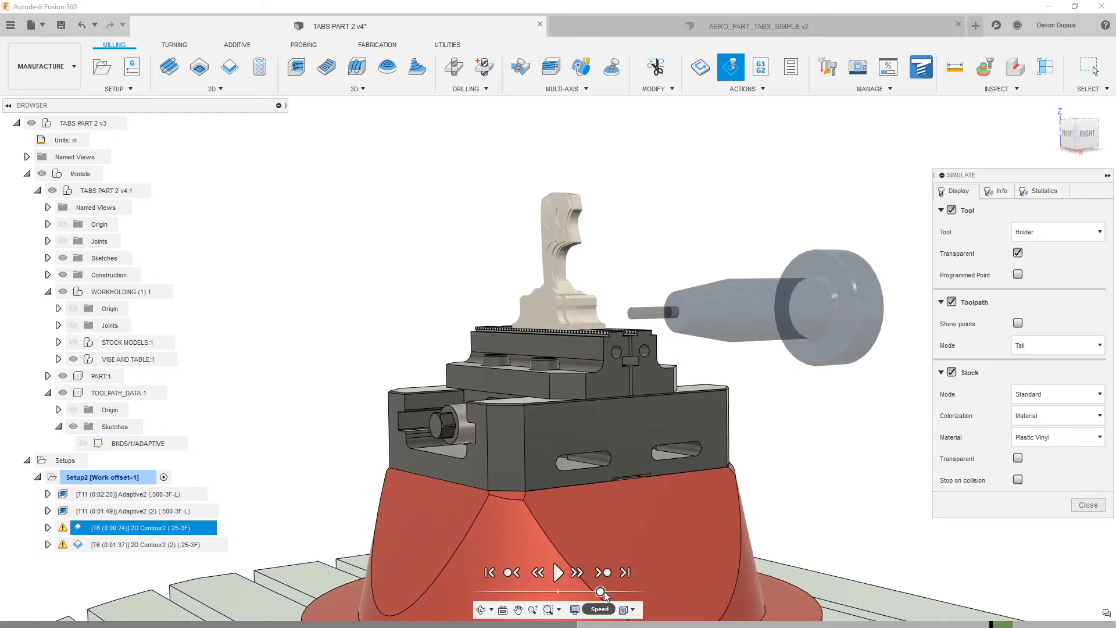
- Adjust the simulation speed, play the 2D contour cuts and make the stock transparent to check the cuts under the base
left_click_drag(600, 592, 488, 596)
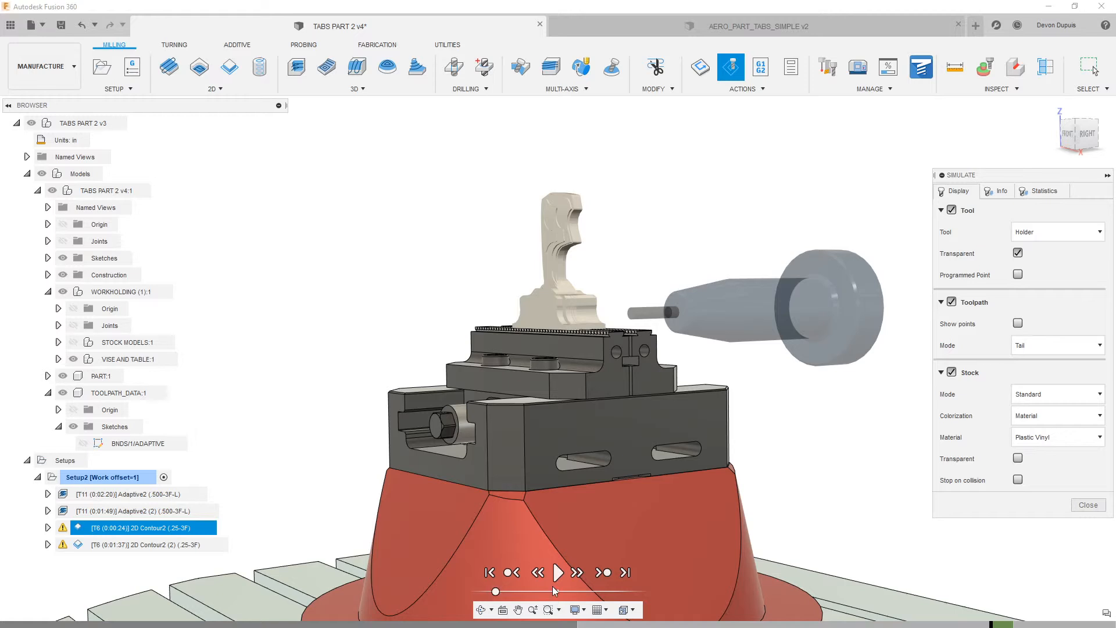
middle_click_drag(532, 592, 500, 607, "shift")
left_click_drag(502, 592, 568, 594)
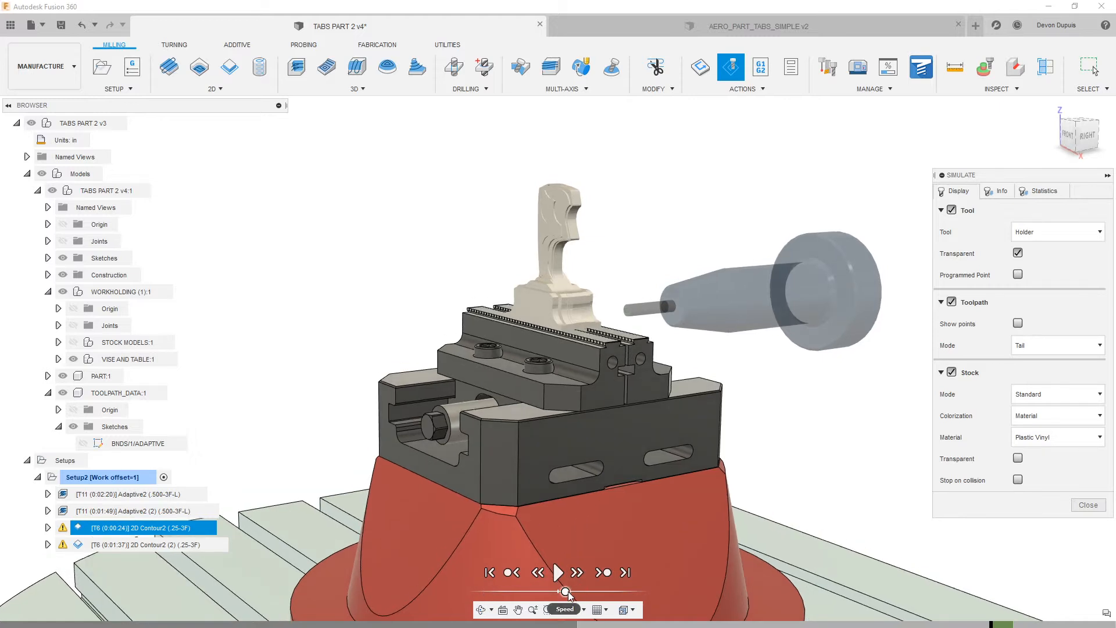
left_click(559, 572)
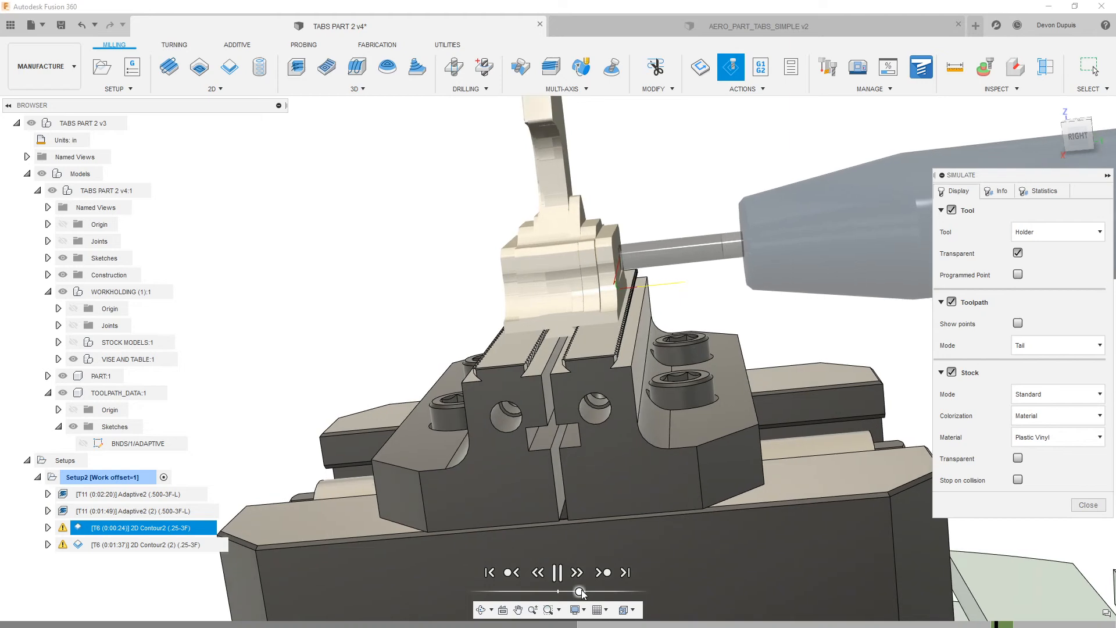
left_click_drag(581, 590, 589, 591)
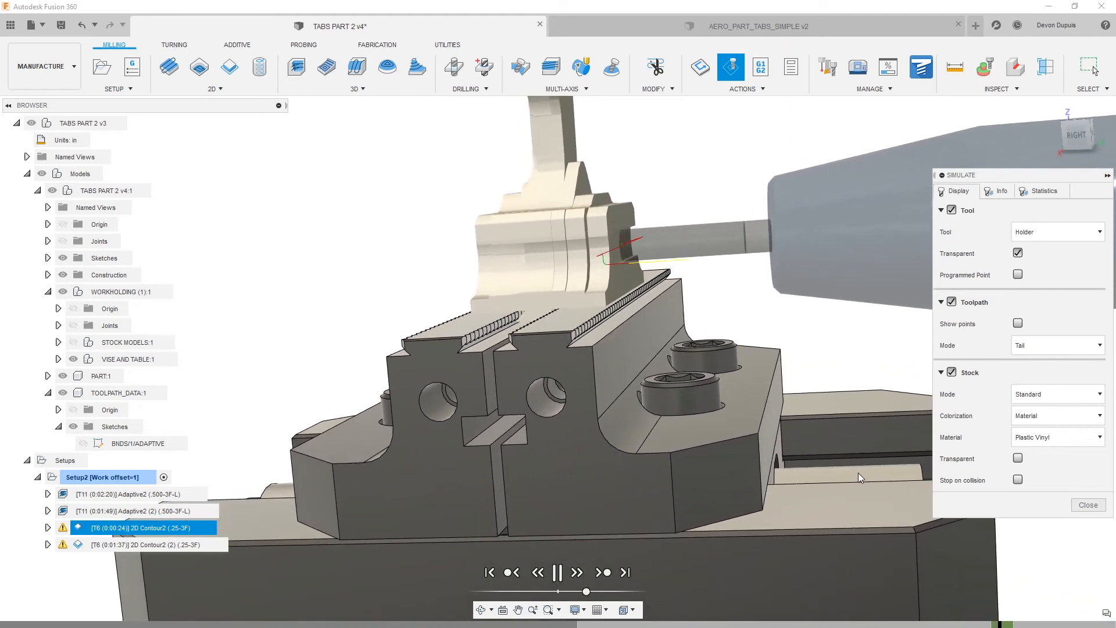
left_click(1018, 459)
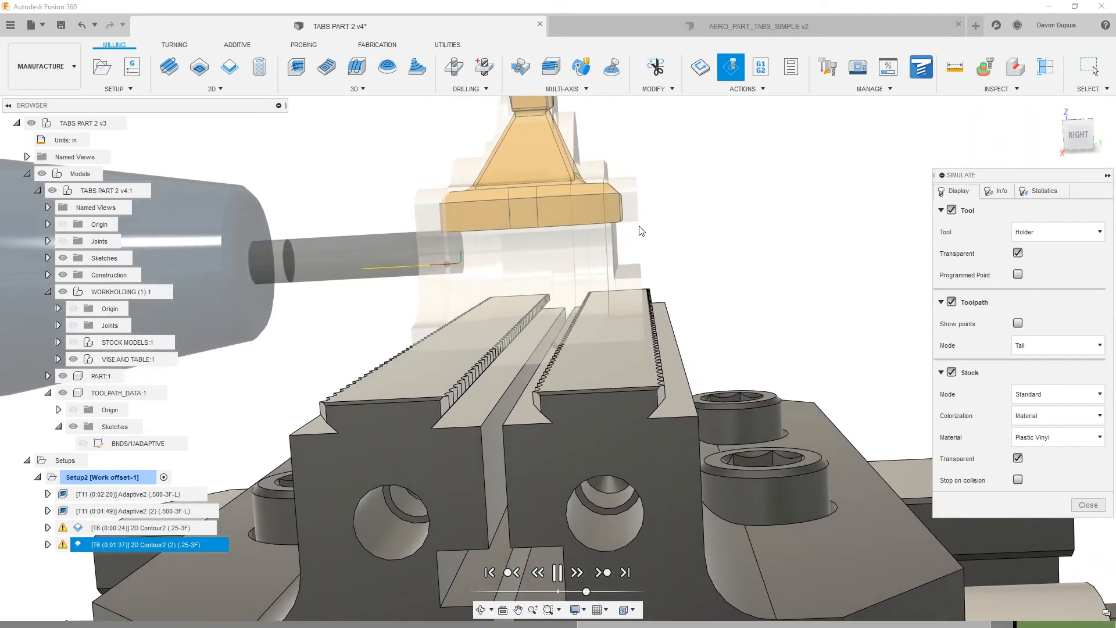
- Make the simulated stock opaque, examine the cuts under the base from the side, and close the simulation
left_click(1077, 136)
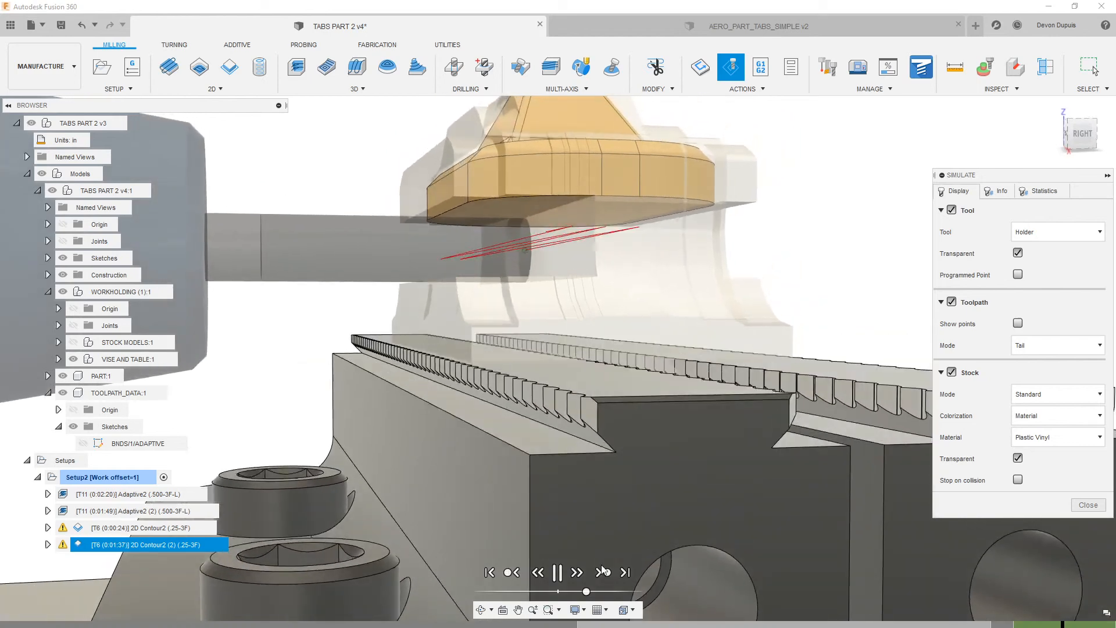
left_click(1018, 458)
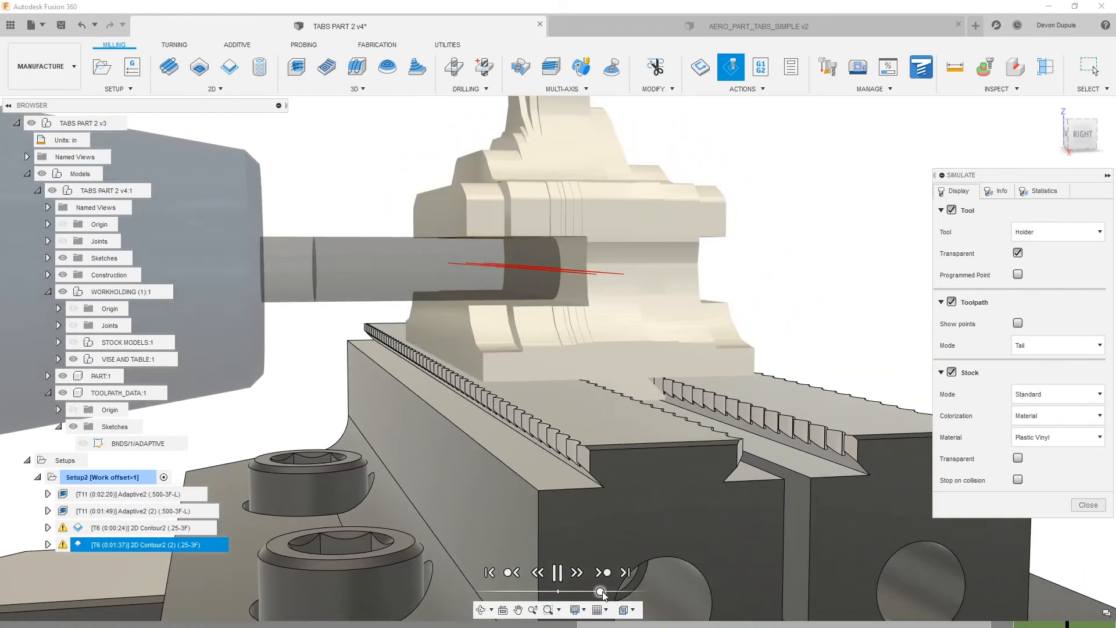
left_click(583, 572)
middle_click_drag(593, 500, 690, 342, "shift")
left_click(1079, 136)
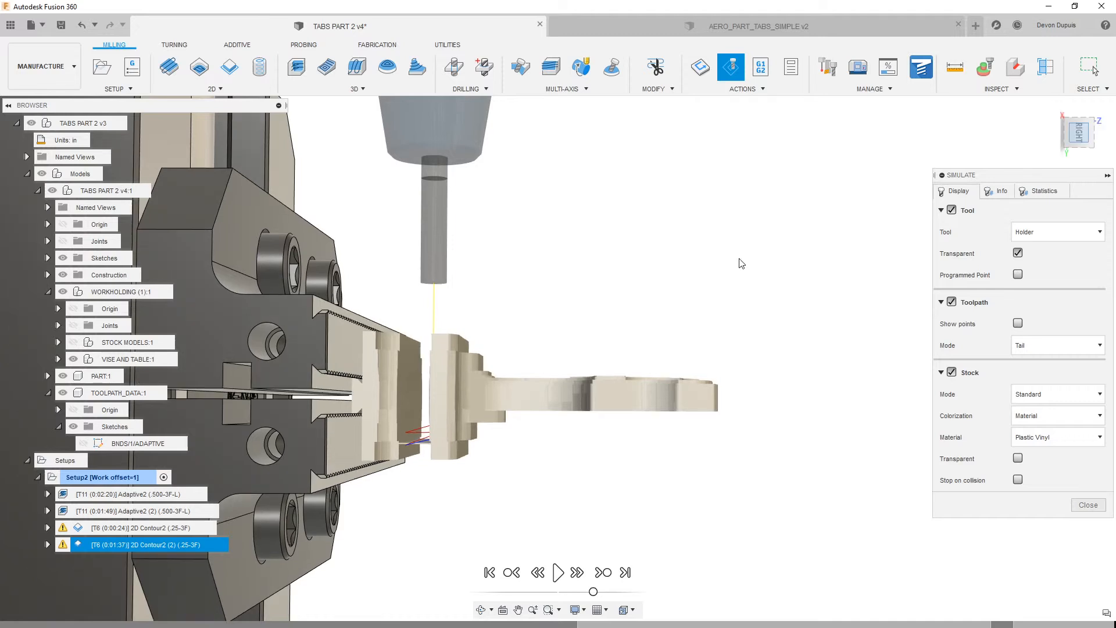
scroll(564, 393, "down", 2)
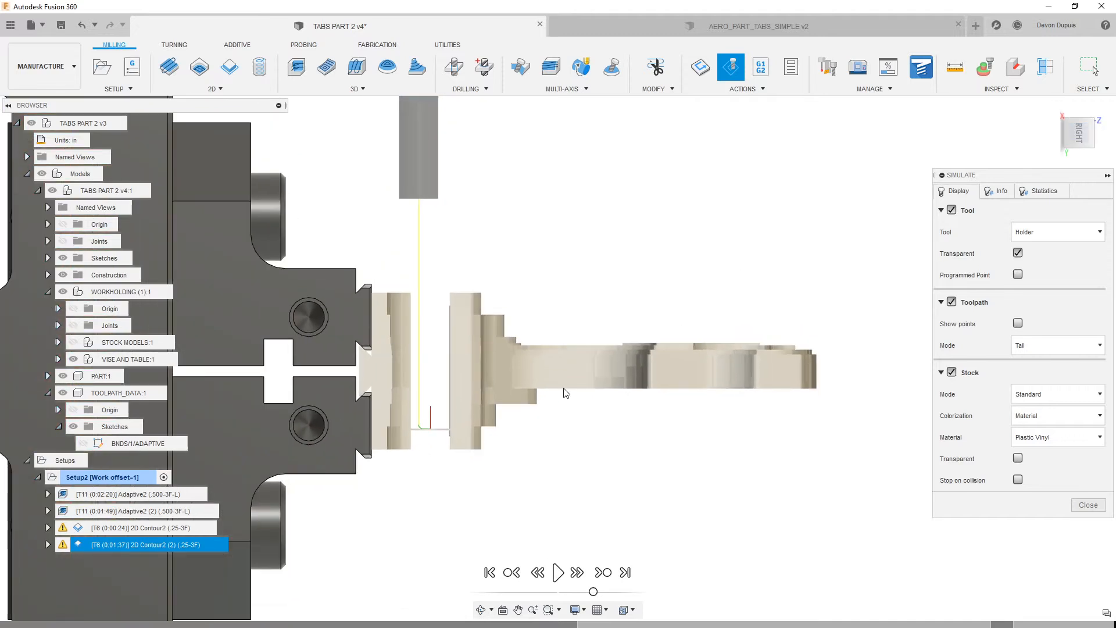
scroll(476, 364, "down", 2)
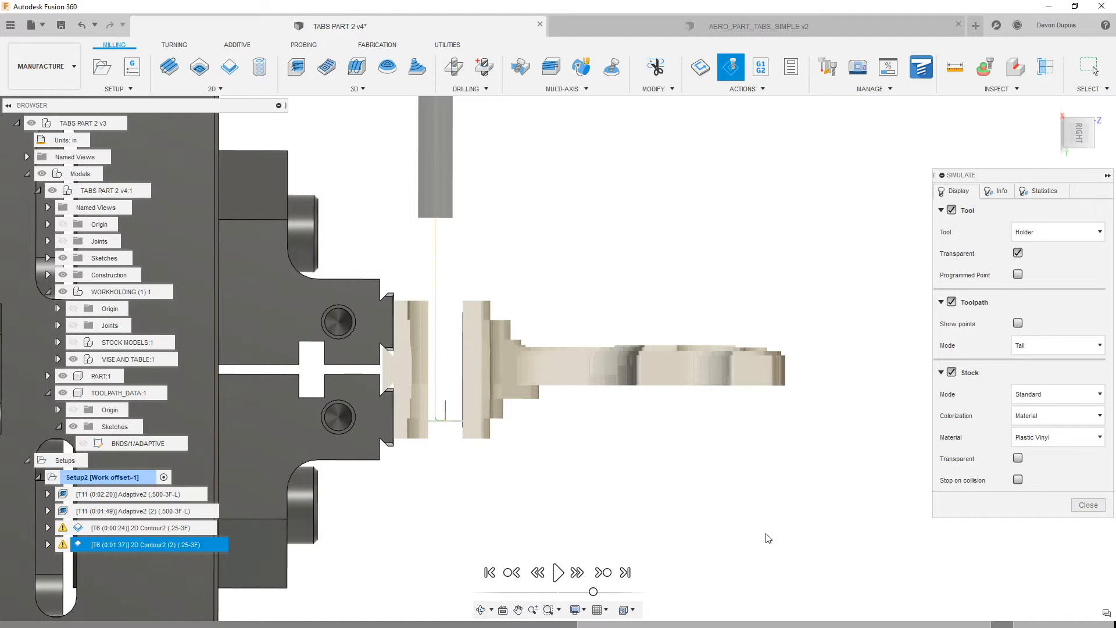
middle_click_drag(850, 479, 739, 454, "shift")
left_click(1082, 506)
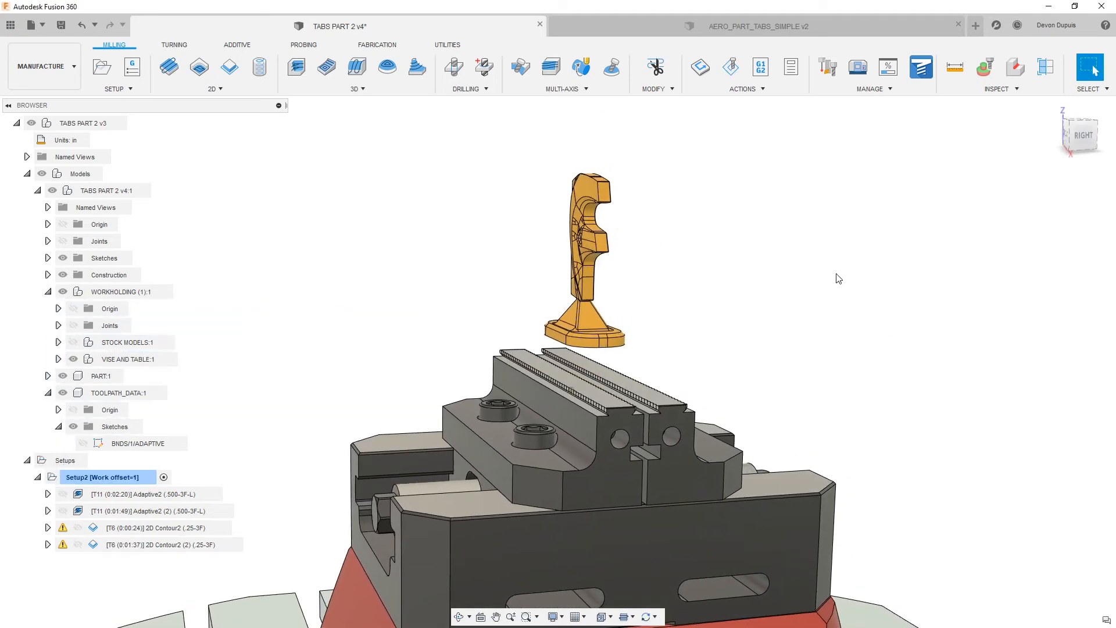
- Switch to the AERO_PART_TABS_SIMPLE document and view the part, stock and vise from the front
left_click(714, 27)
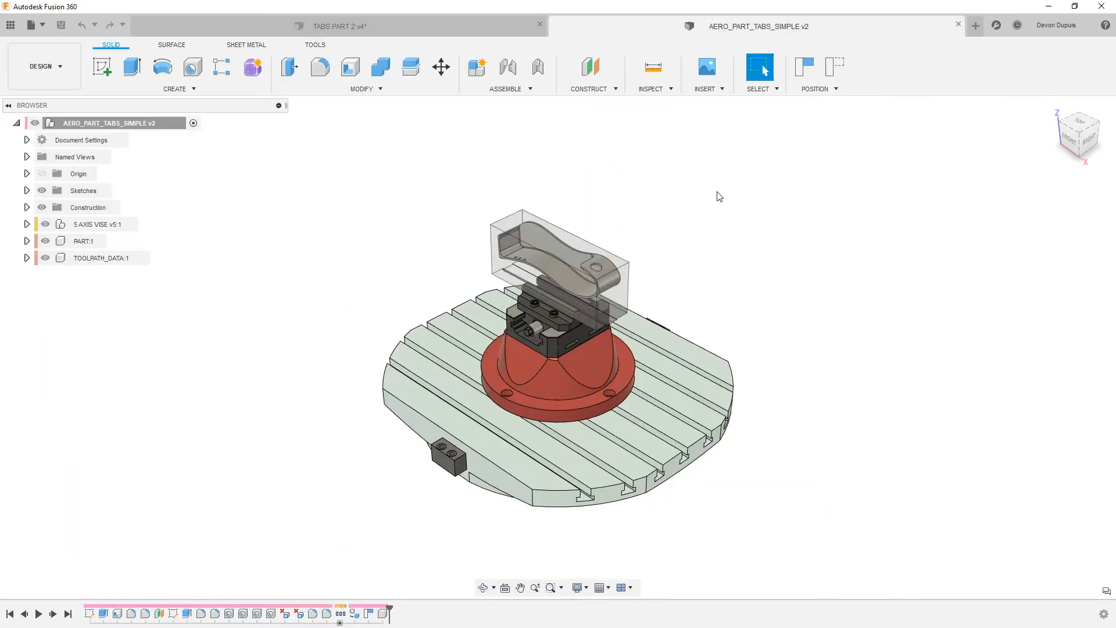
middle_click_drag(810, 153, 807, 195, "shift")
left_click(1072, 140)
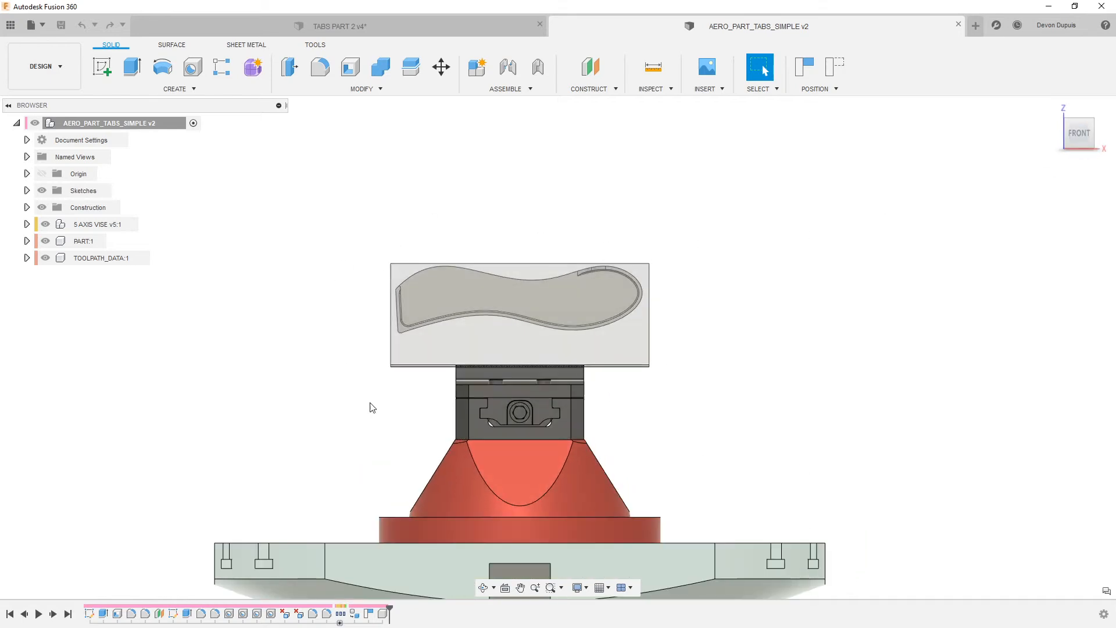
middle_click_drag(319, 368, 413, 324, "shift")
middle_click_drag(494, 329, 607, 351, "shift")
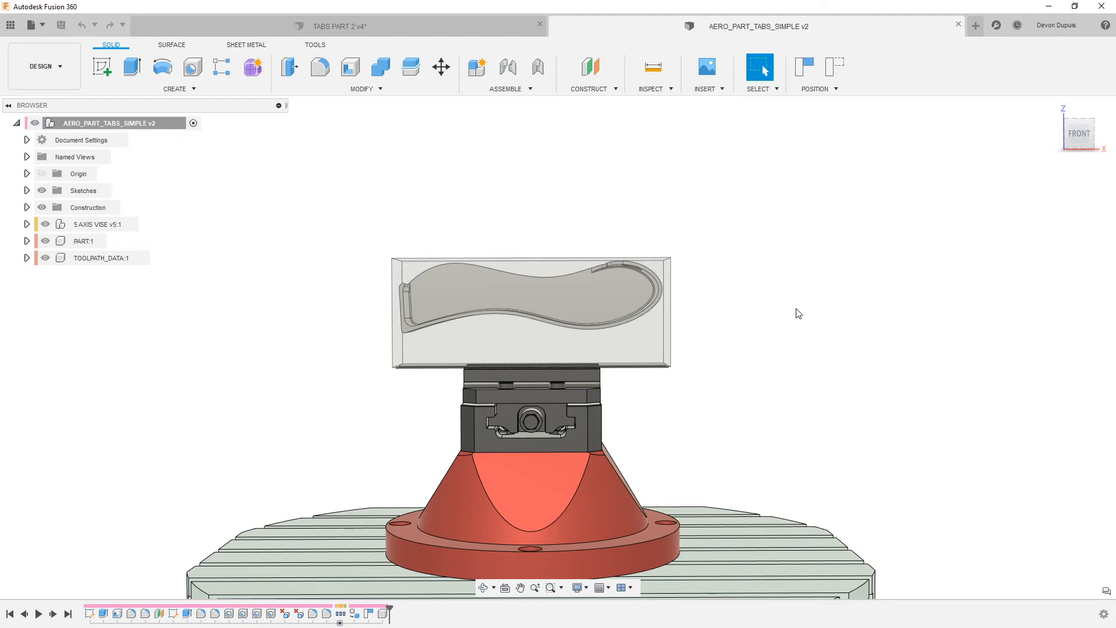
left_click(1080, 133)
scroll(693, 182, "down", 1)
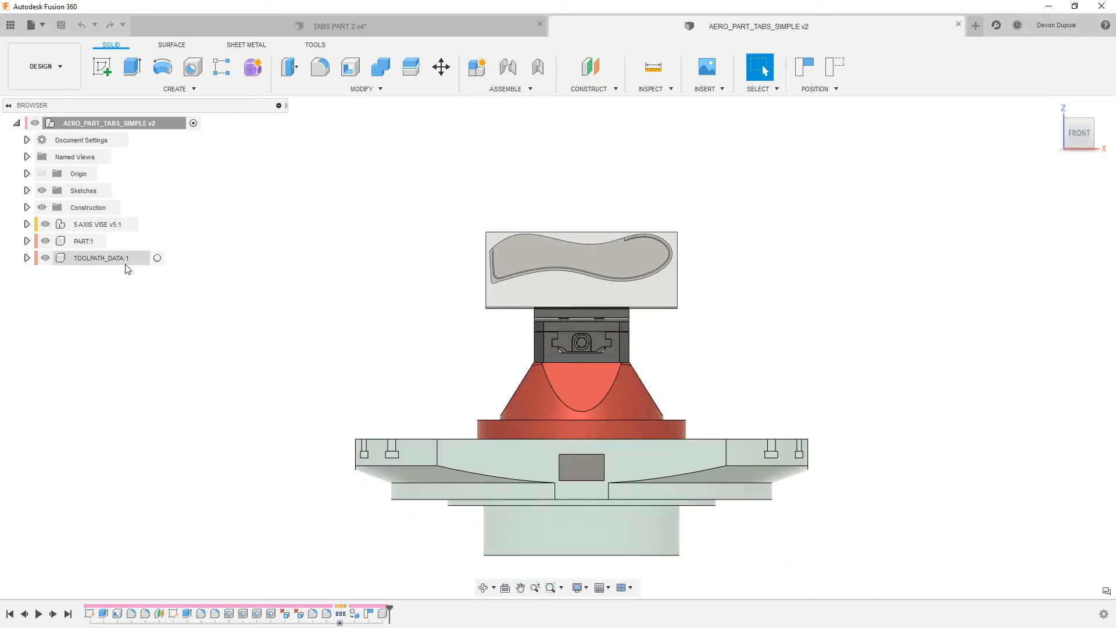
- Activate the TOOLPATH_DATA component and start a sketch in it on the stock's front face, capturing the moved components' position
left_click(159, 257)
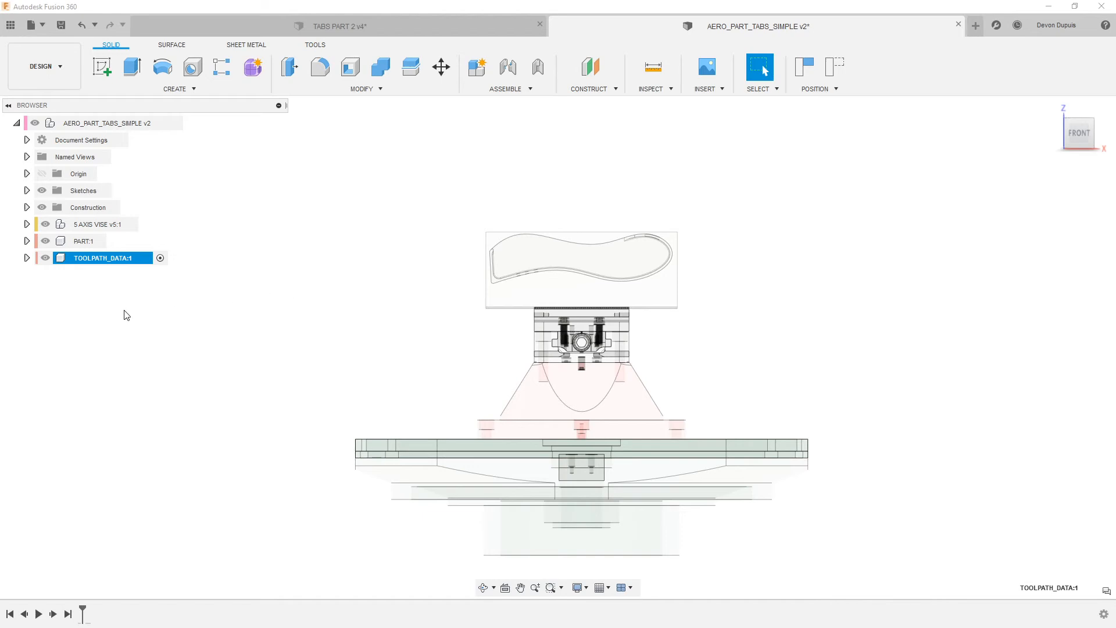
scroll(225, 288, "up", 1)
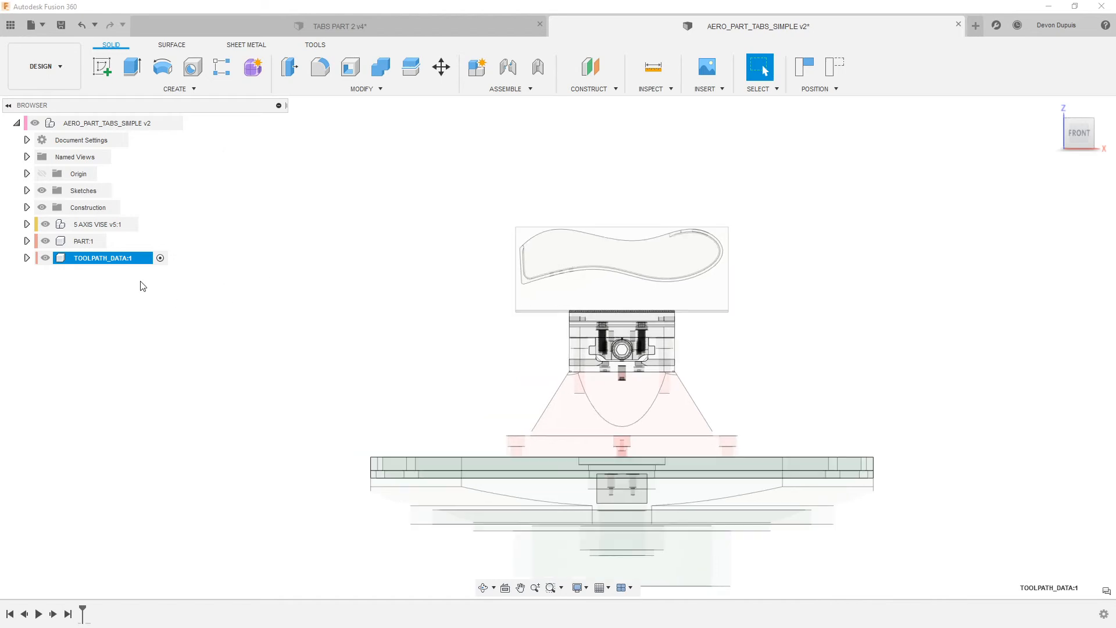
left_click(100, 68)
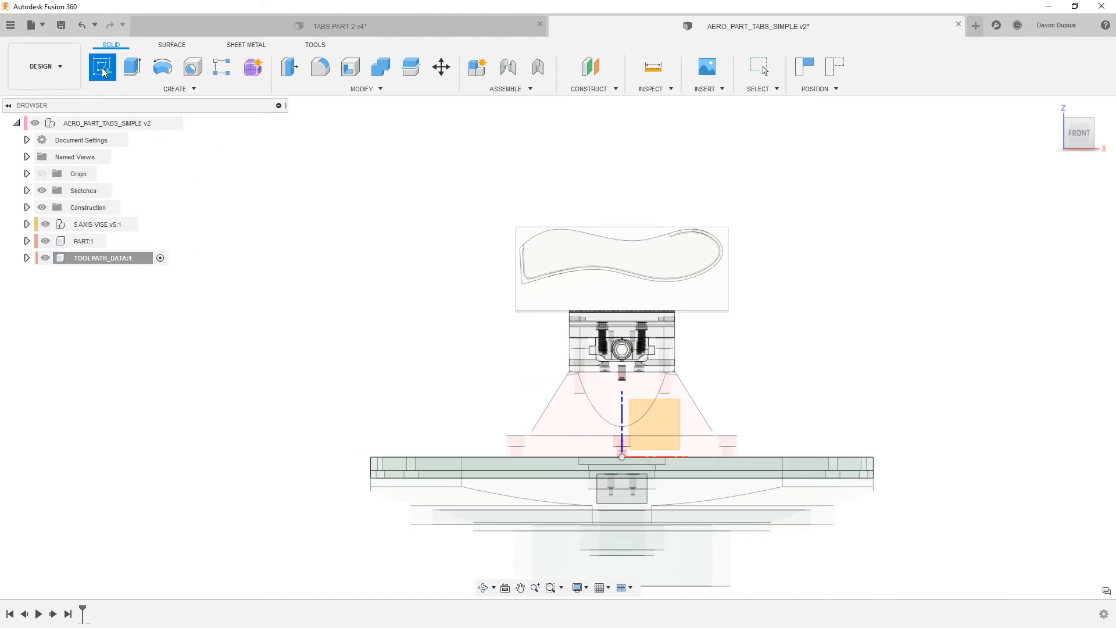
left_click(616, 283)
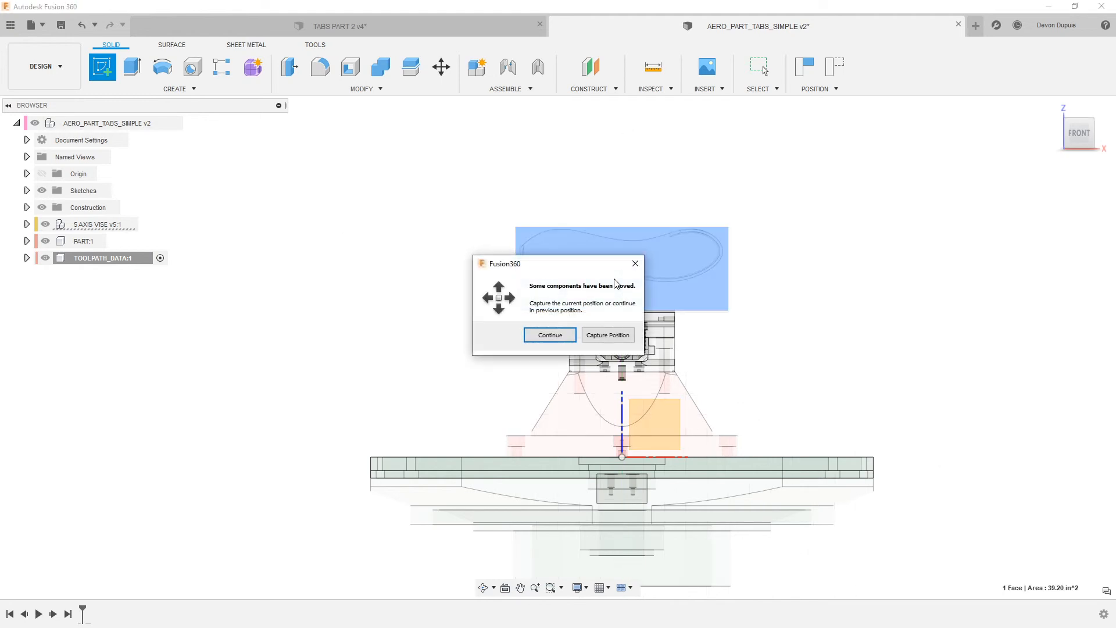
left_click(594, 333)
left_click(499, 356)
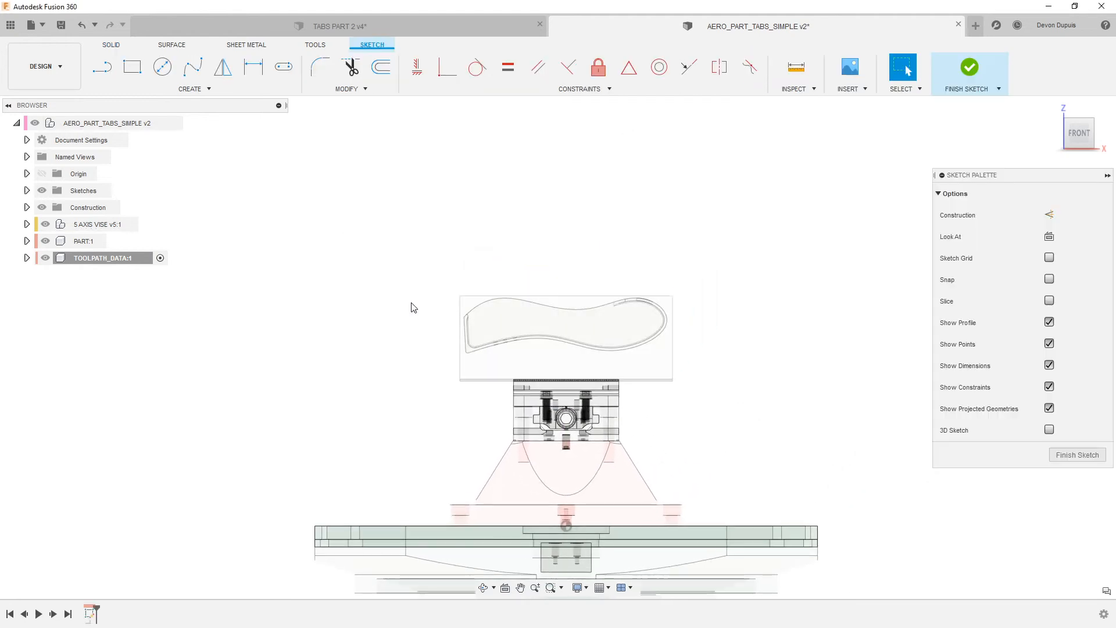
left_click(27, 258)
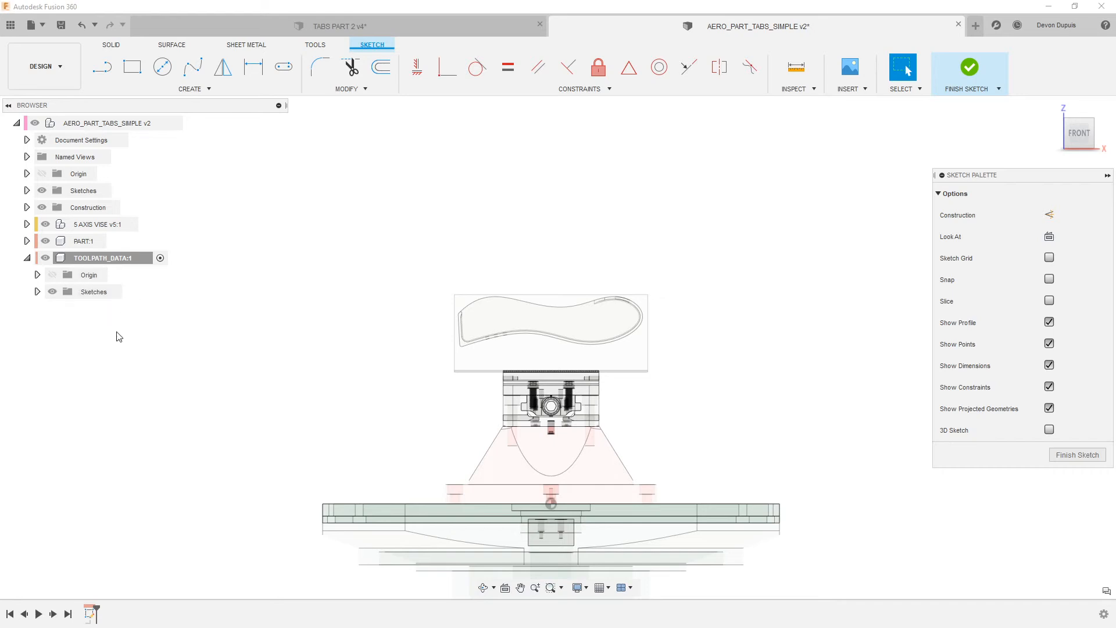
scroll(284, 286, "up", 2)
middle_click_drag(284, 285, 256, 202)
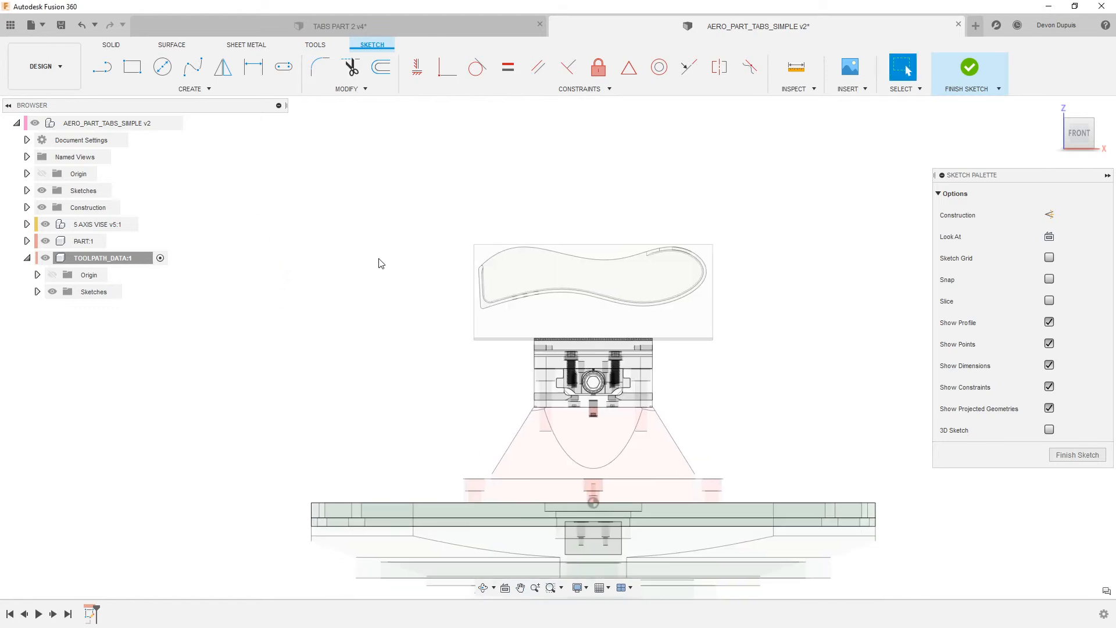
- Temporarily hide the 5 AXIS VISE and PART components to isolate TOOLPATH_DATA, and show both again
left_click(45, 226)
left_click(45, 225)
left_click(45, 241)
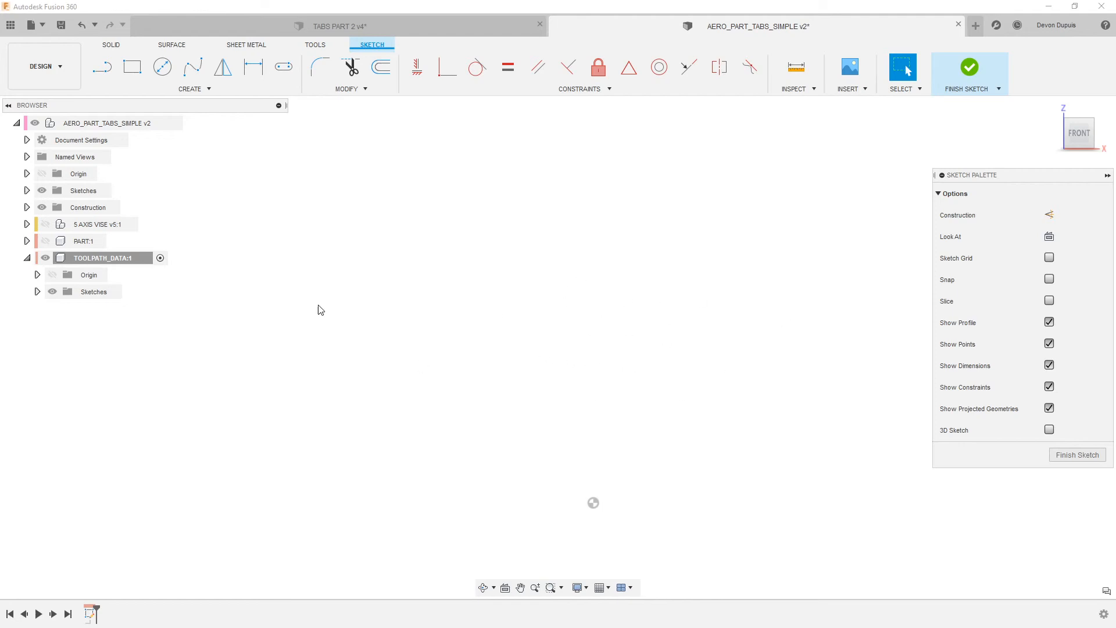
left_click(45, 241)
left_click(45, 225)
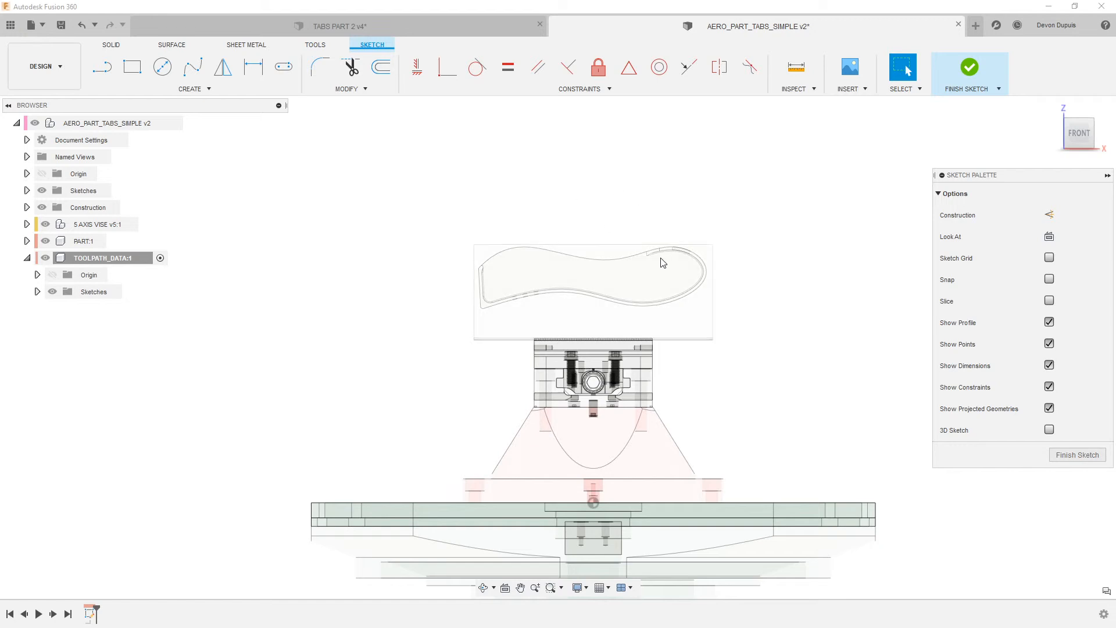
- Hide the STOCK MODELS component inside the 5 AXIS VISE assembly
scroll(481, 220, "up", 2)
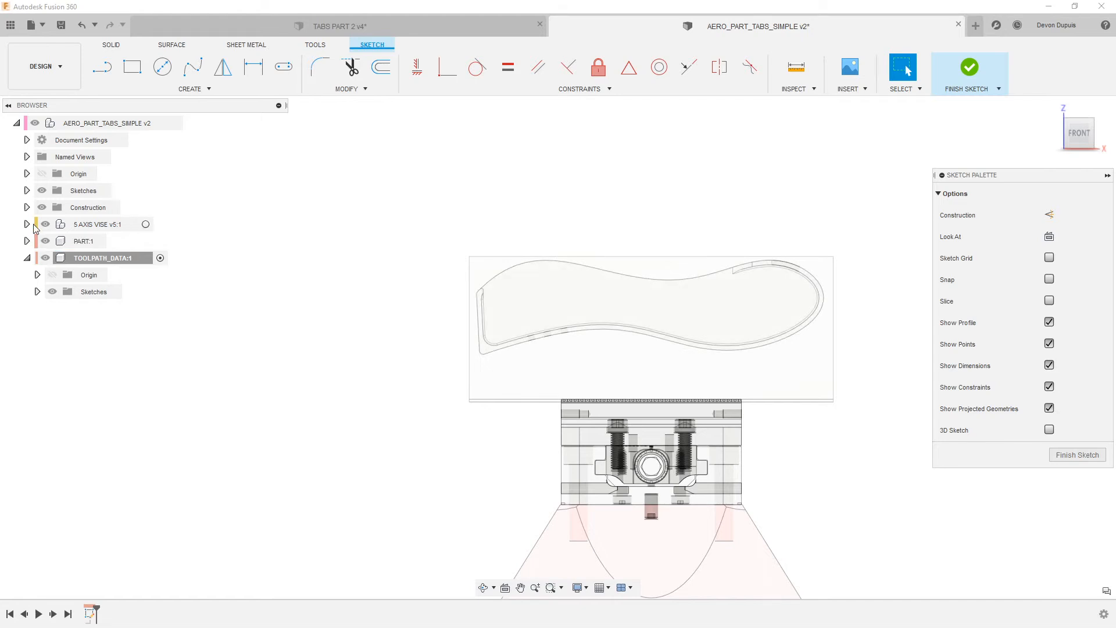
left_click(26, 224)
left_click(55, 291)
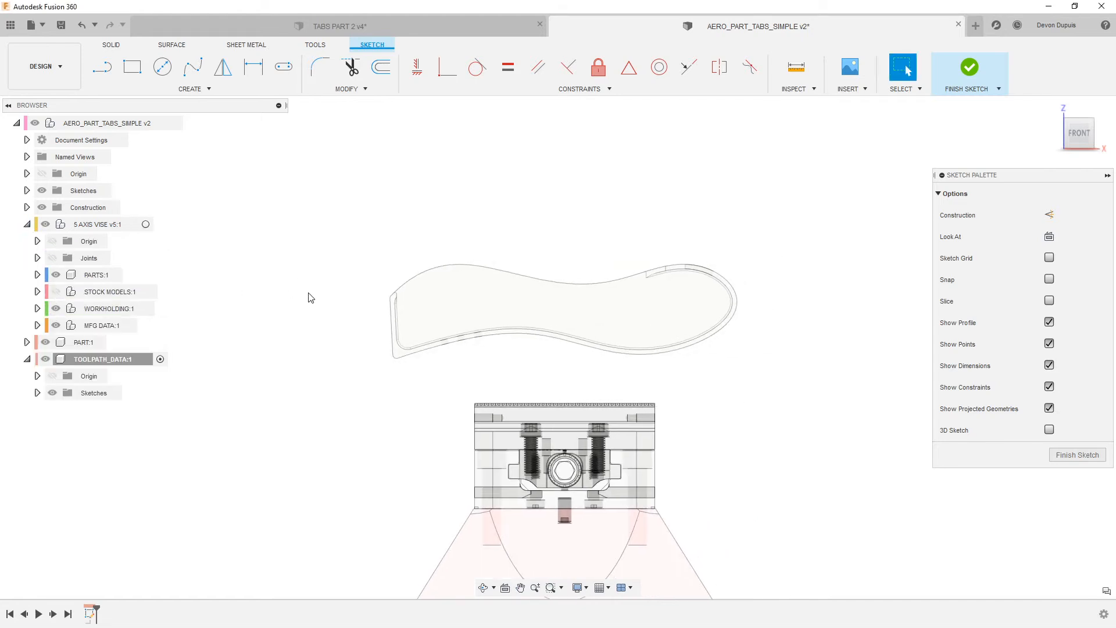
- Project the part's long lower edge, including the curve around its rounded end, into the sketch
key("p")
scroll(246, 244, "up", 2)
scroll(380, 343, "up", 2)
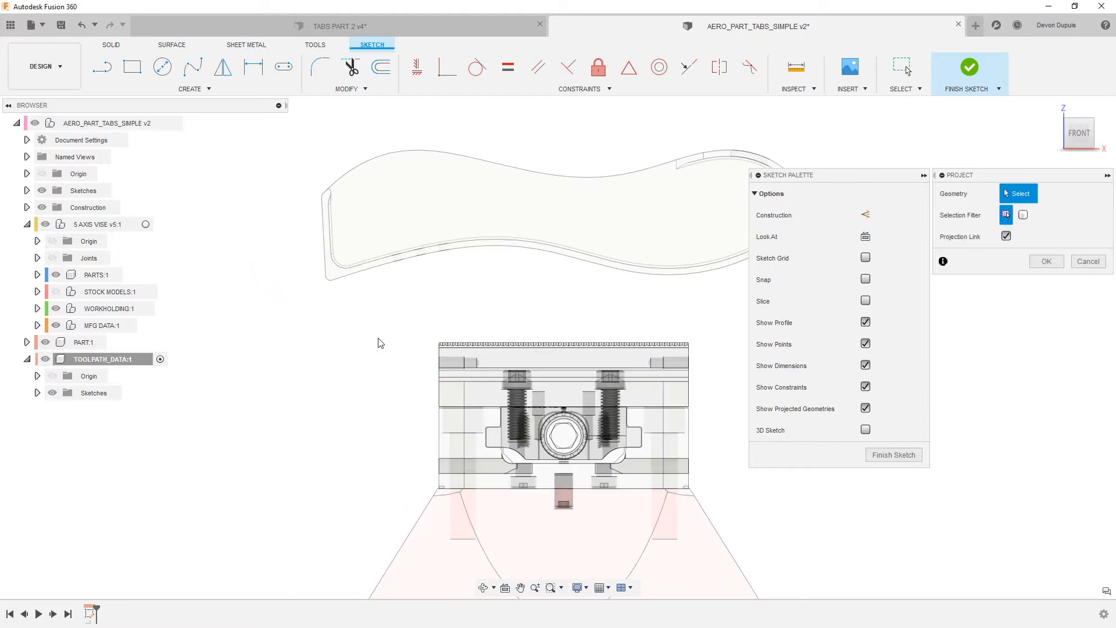
scroll(504, 309, "down", 1)
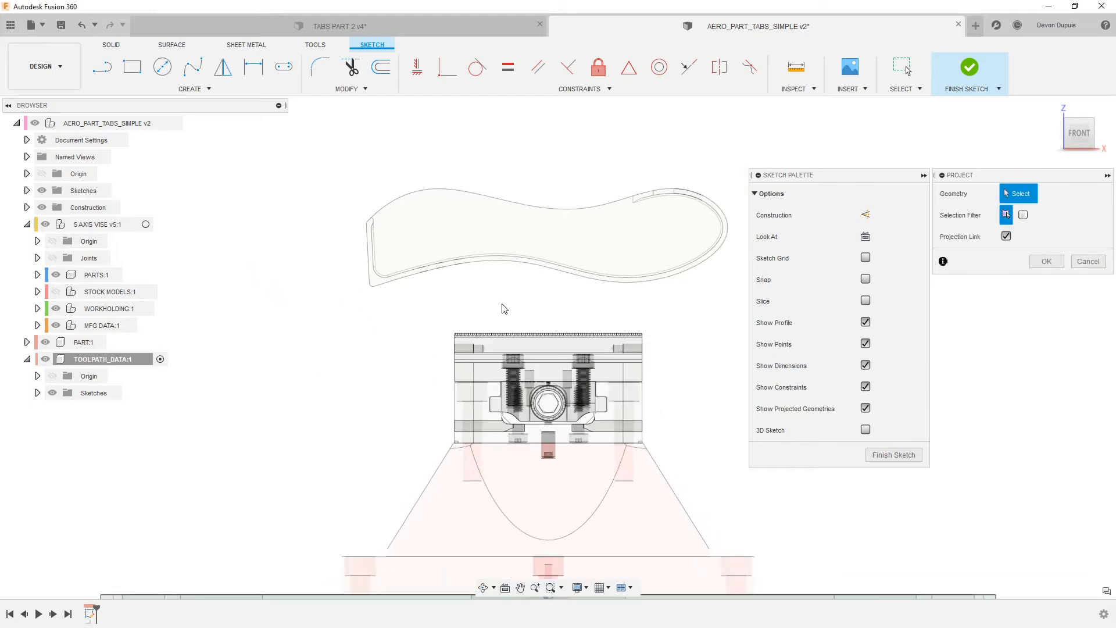
left_click(567, 278)
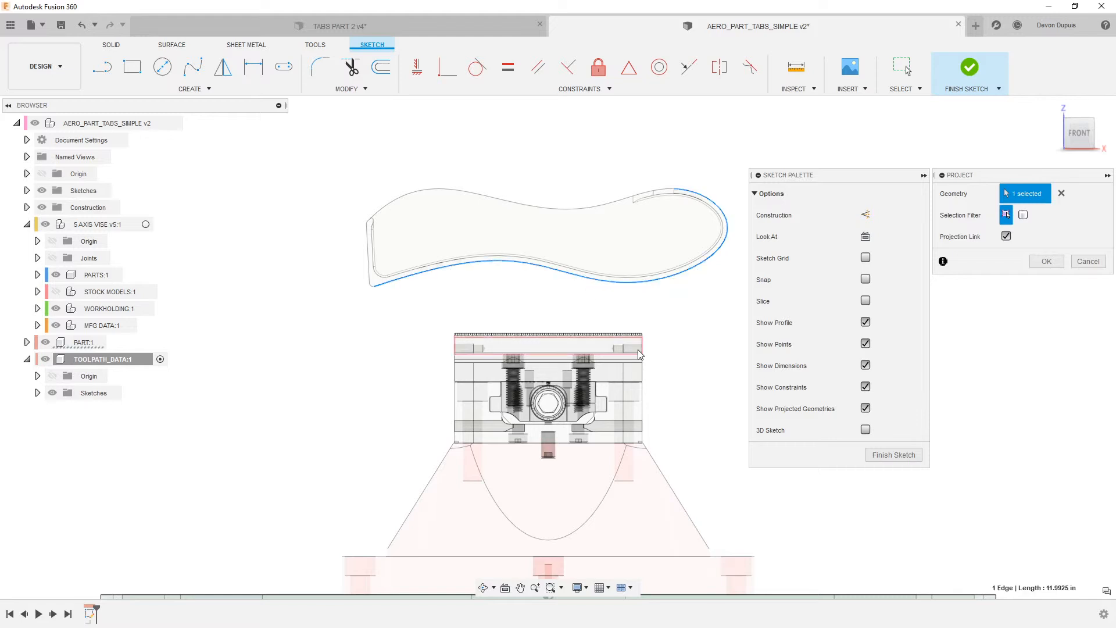
left_click(1047, 261)
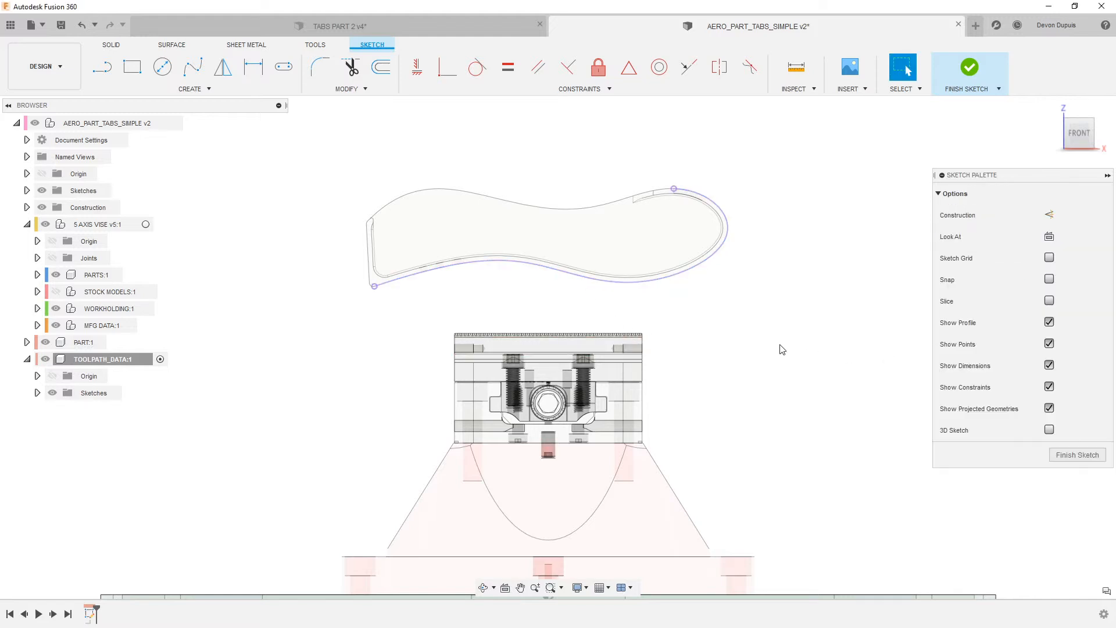
- Offset the projected edge curve outward, away from the part, by 0.5 in
key("s")
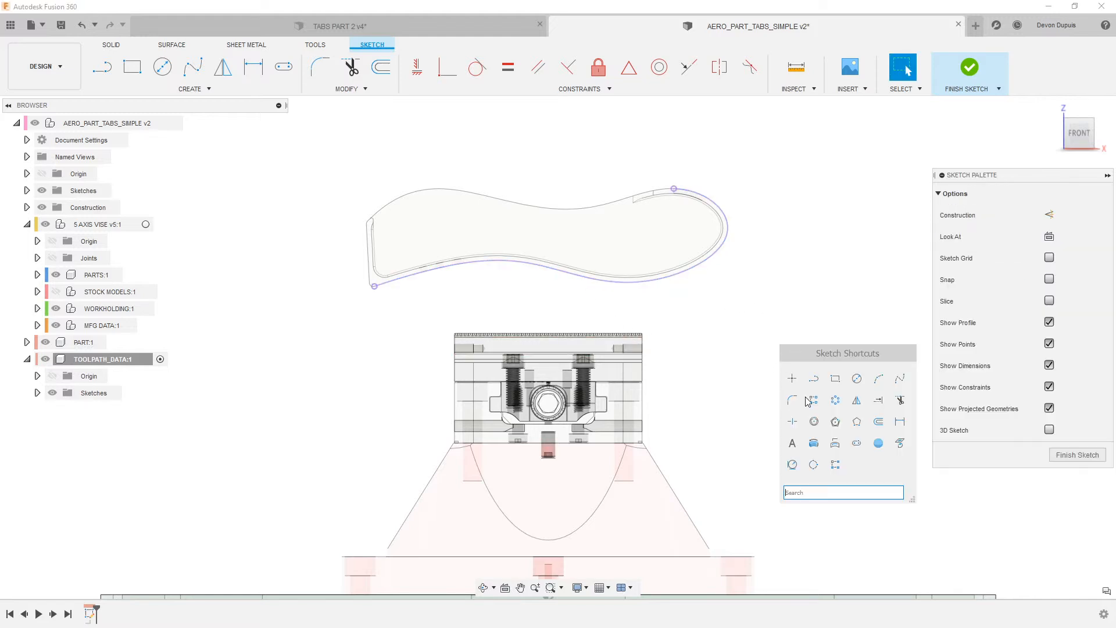
left_click(878, 423)
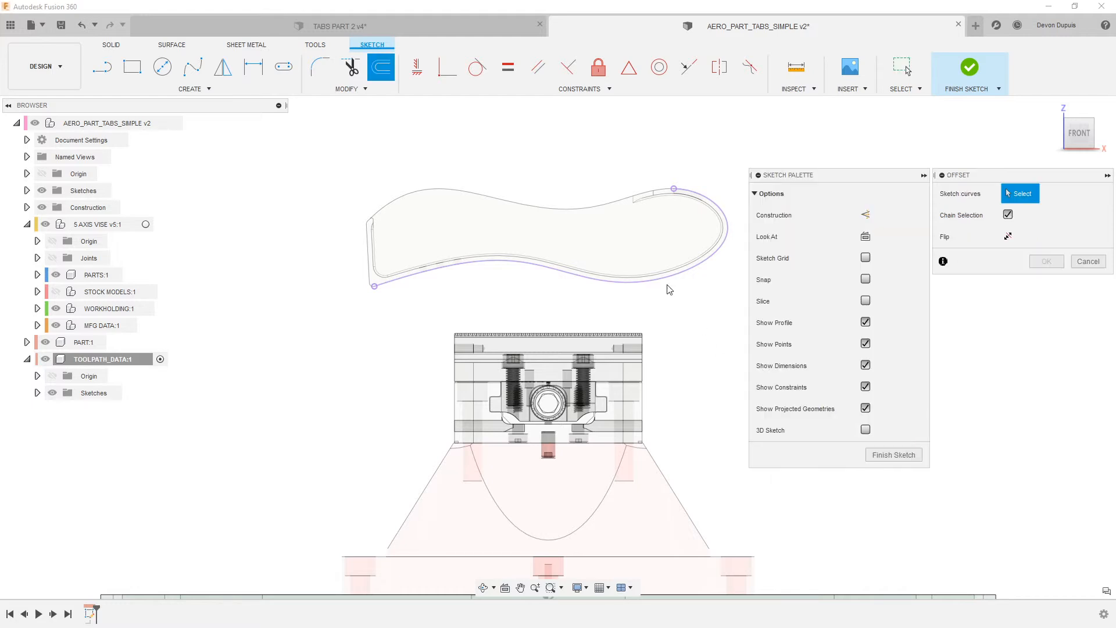
left_click(669, 285)
left_click_drag(672, 287, 672, 291)
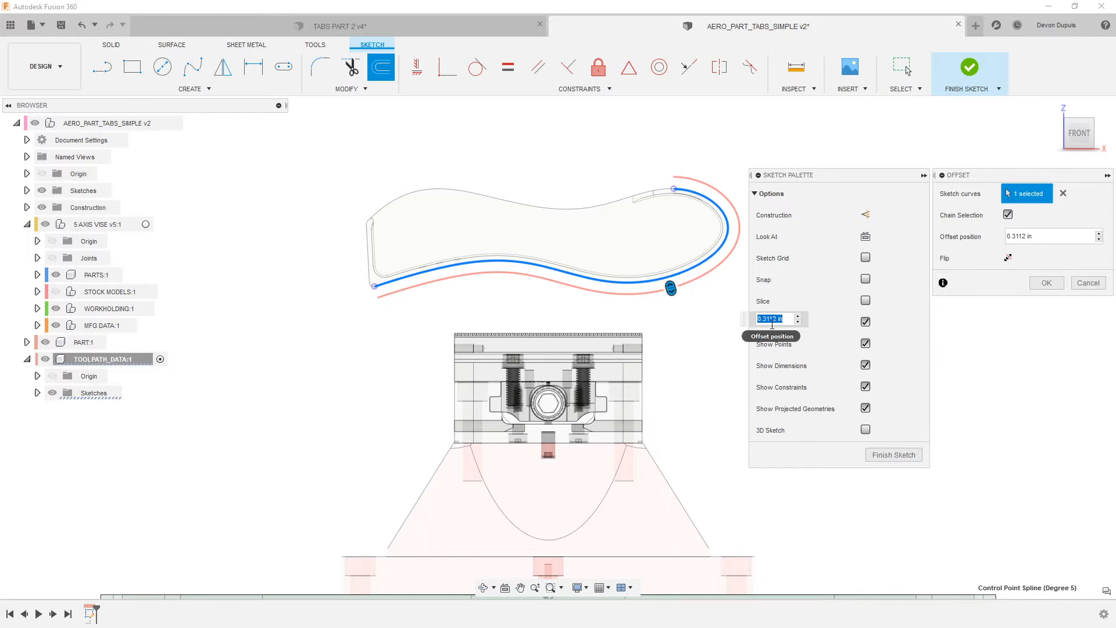
key("BackSpace")
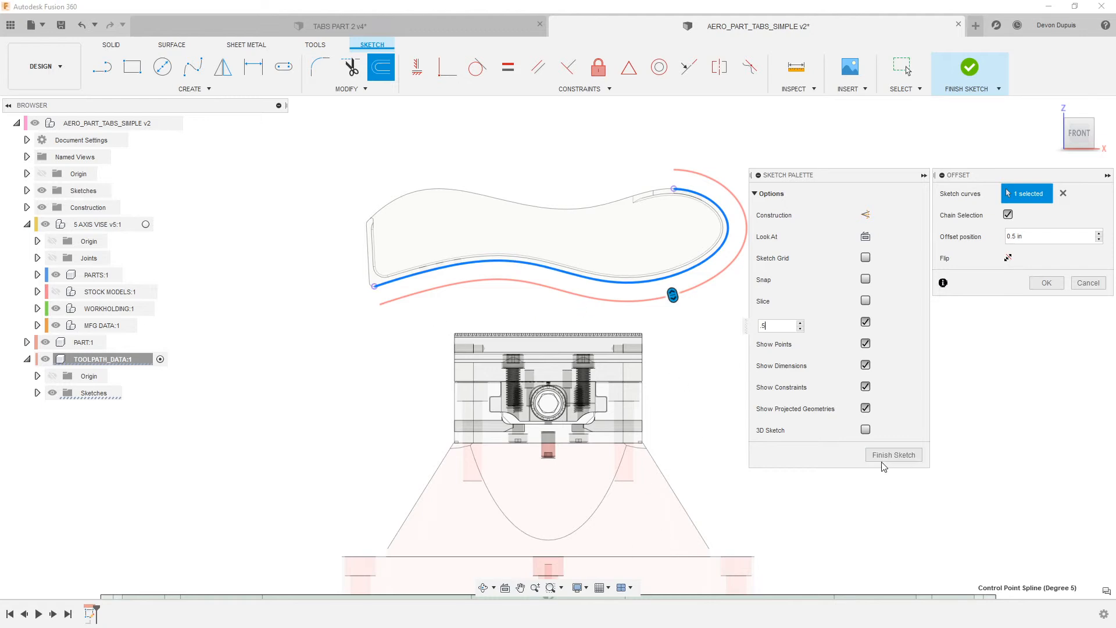
key("Return")
- Sketch a rectangle about 105 in wide that encloses the part, vise and machine table with ample margin
scroll(651, 395, "down", 2)
scroll(526, 348, "down", 3)
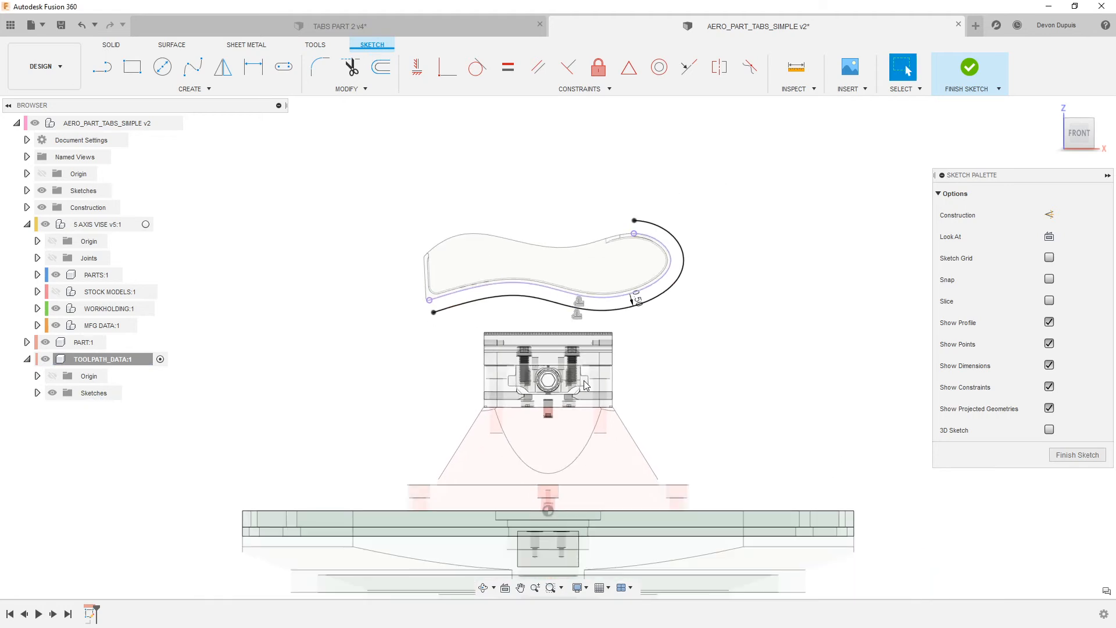
scroll(527, 349, "down", 3)
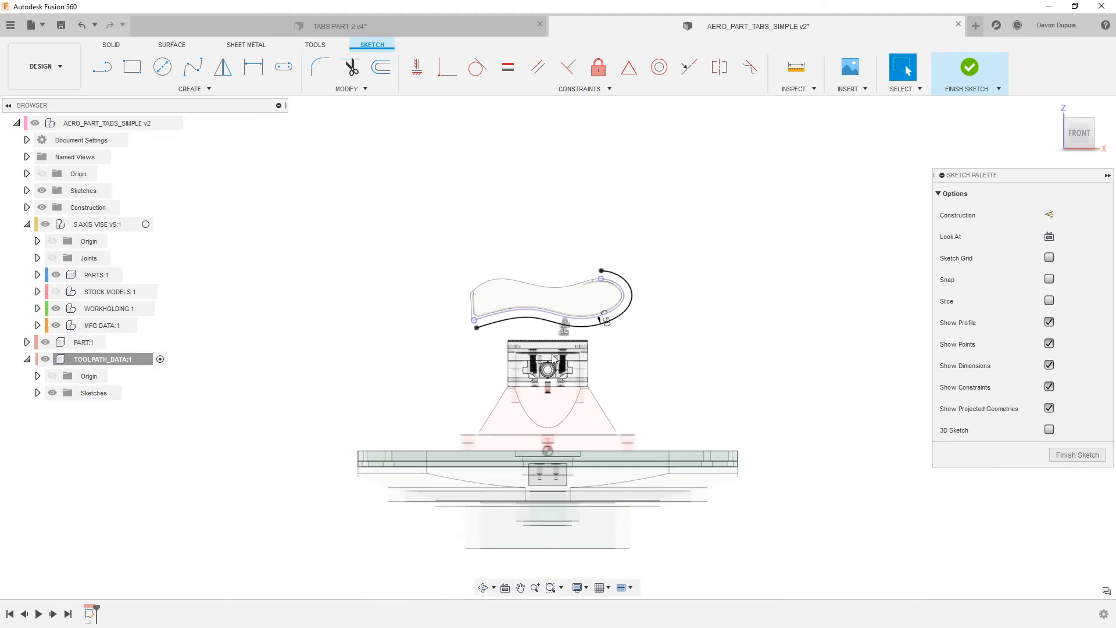
scroll(482, 382, "down", 2)
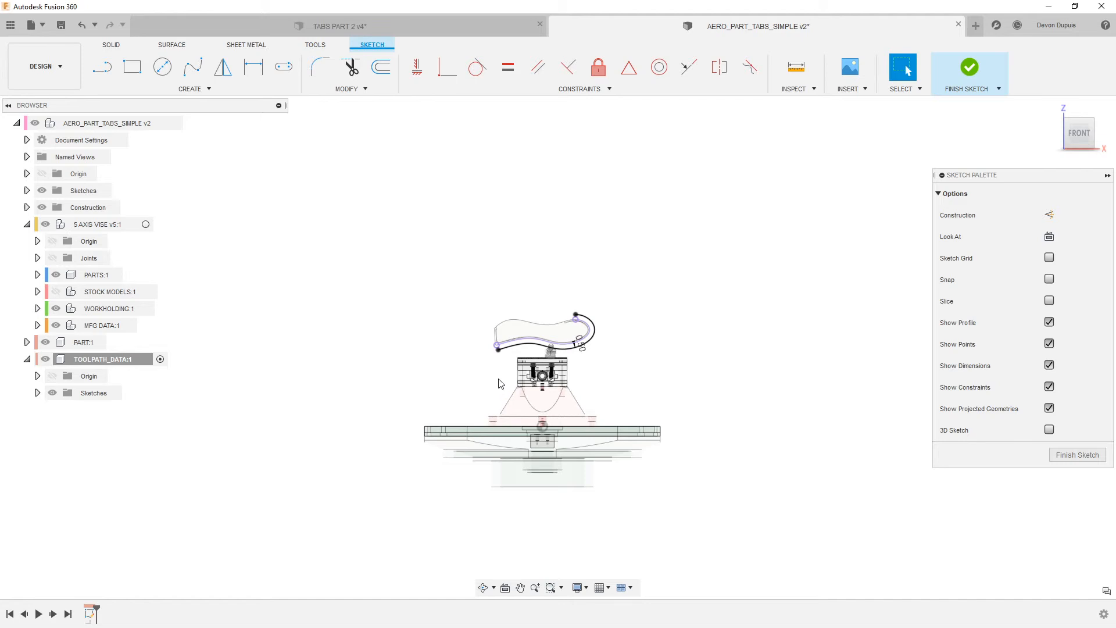
scroll(499, 383, "down", 1)
scroll(517, 407, "down", 2)
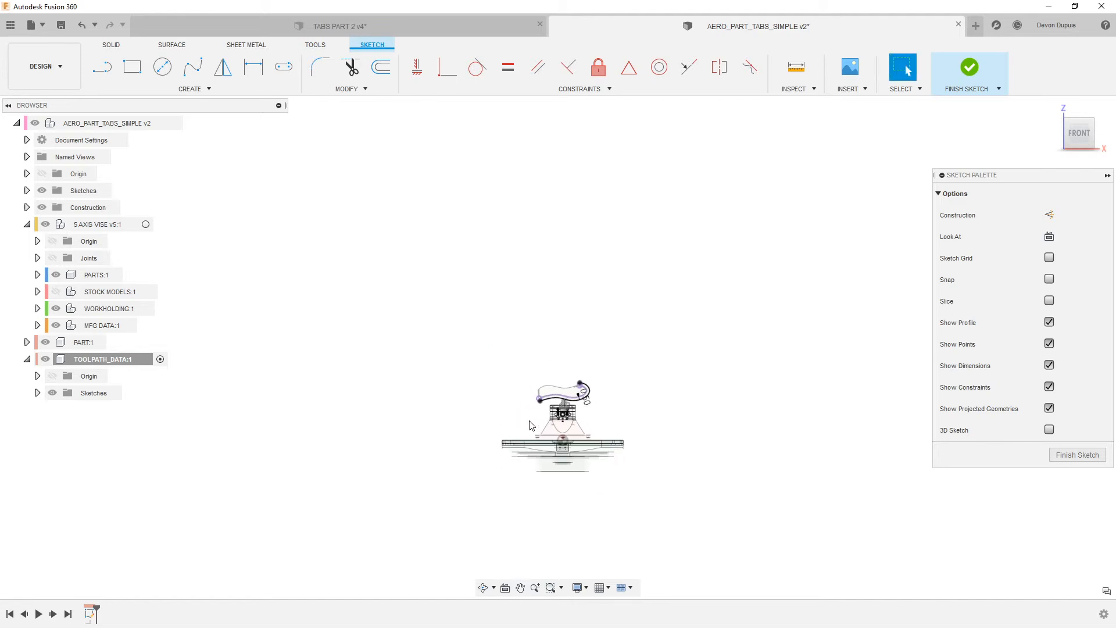
key("r")
left_click(293, 197)
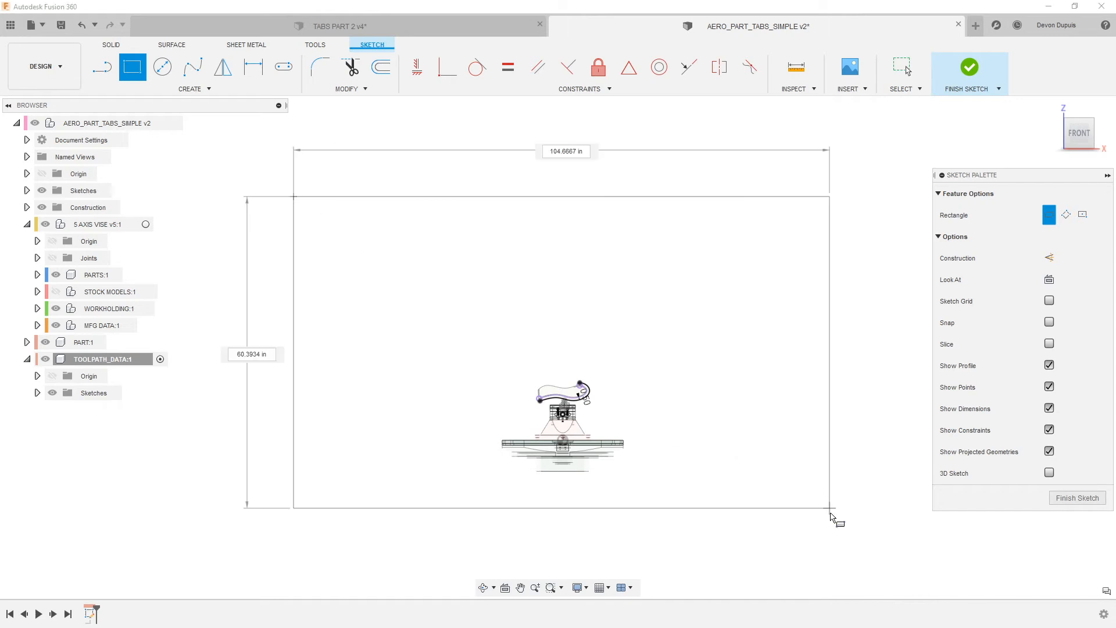
left_click(832, 545)
scroll(463, 489, "up", 2)
scroll(451, 448, "down", 1)
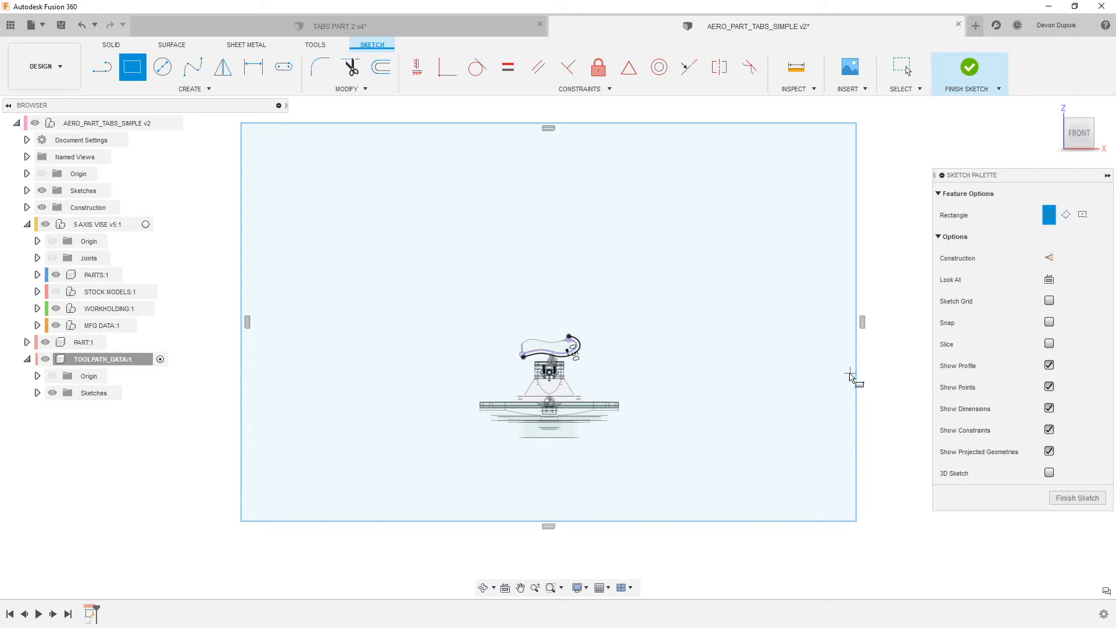
- Sketch a rectangle about 6.8 in wide around the vise, just below the offset curve
scroll(531, 351, "up", 1)
scroll(532, 351, "up", 2)
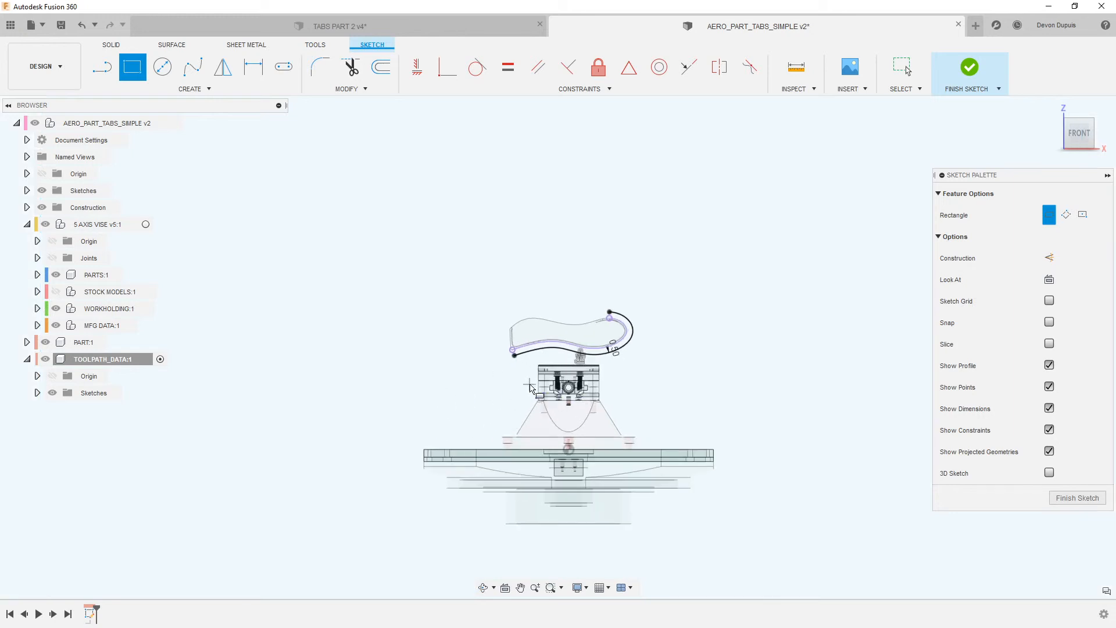
scroll(480, 397, "up", 1)
scroll(481, 397, "up", 1)
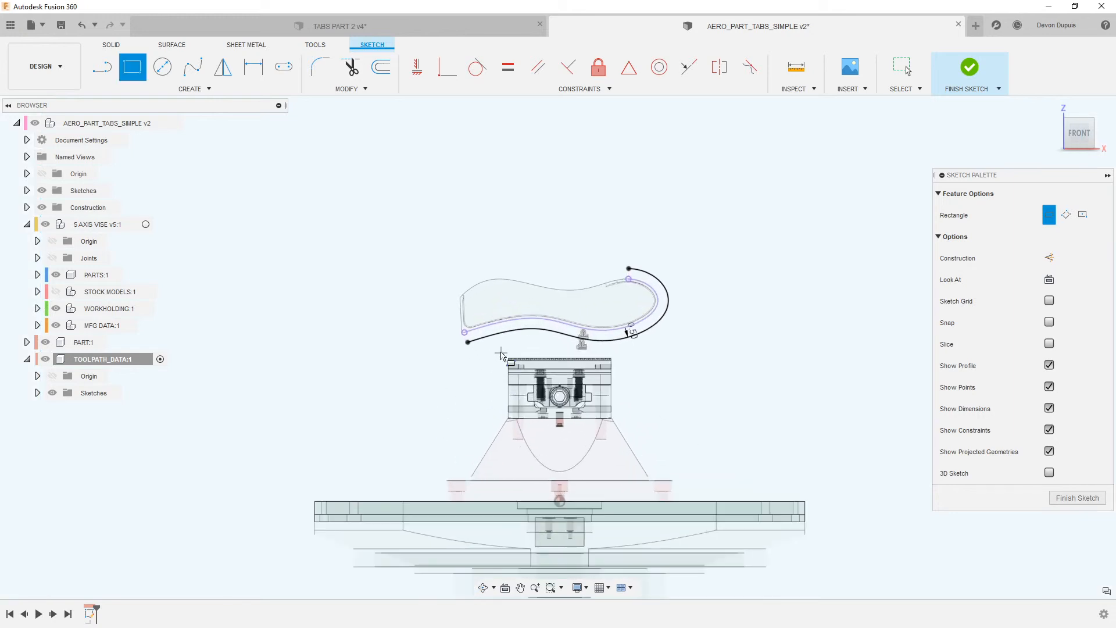
left_click(489, 348)
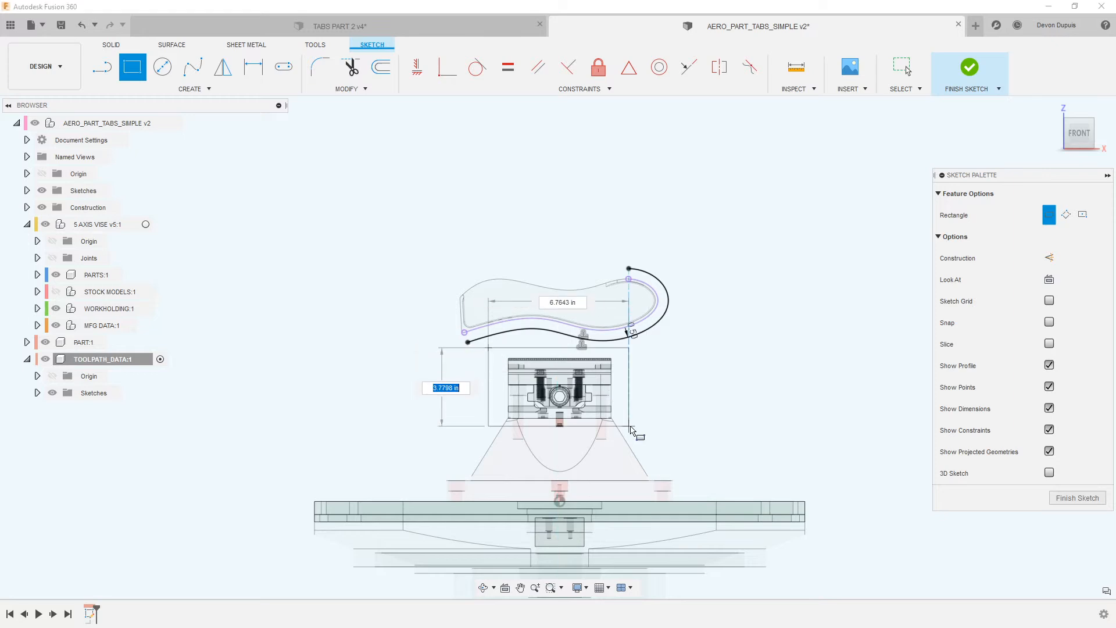
left_click(633, 442)
key("Escape")
scroll(618, 452, "up", 3)
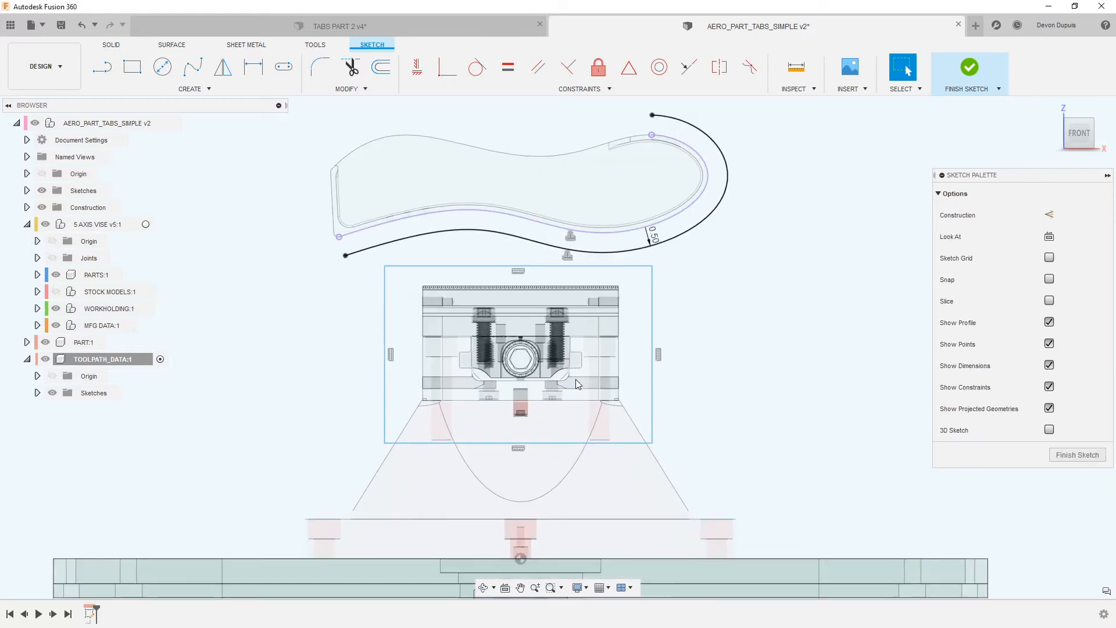
- Delete all four lines of the small rectangle around the vise
left_click(606, 235)
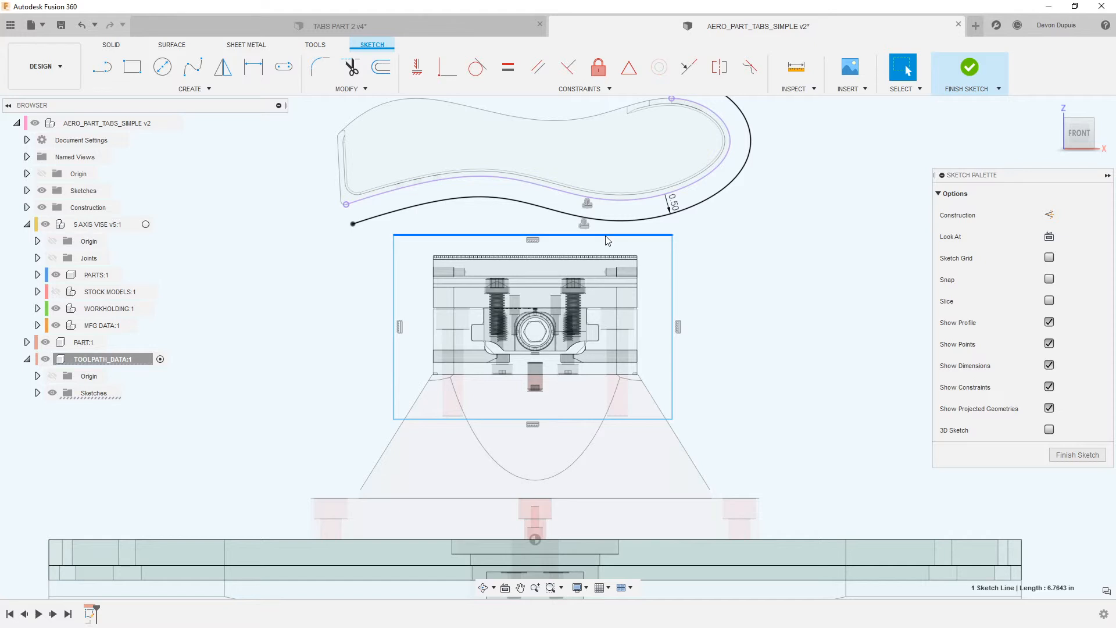
left_click(672, 235)
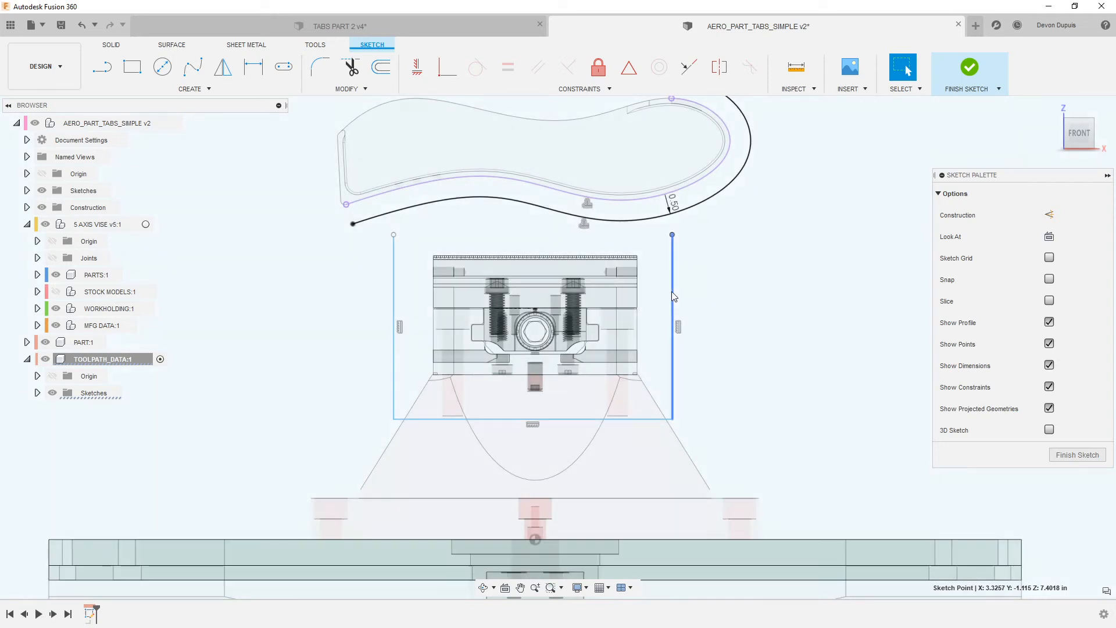
left_click(393, 250)
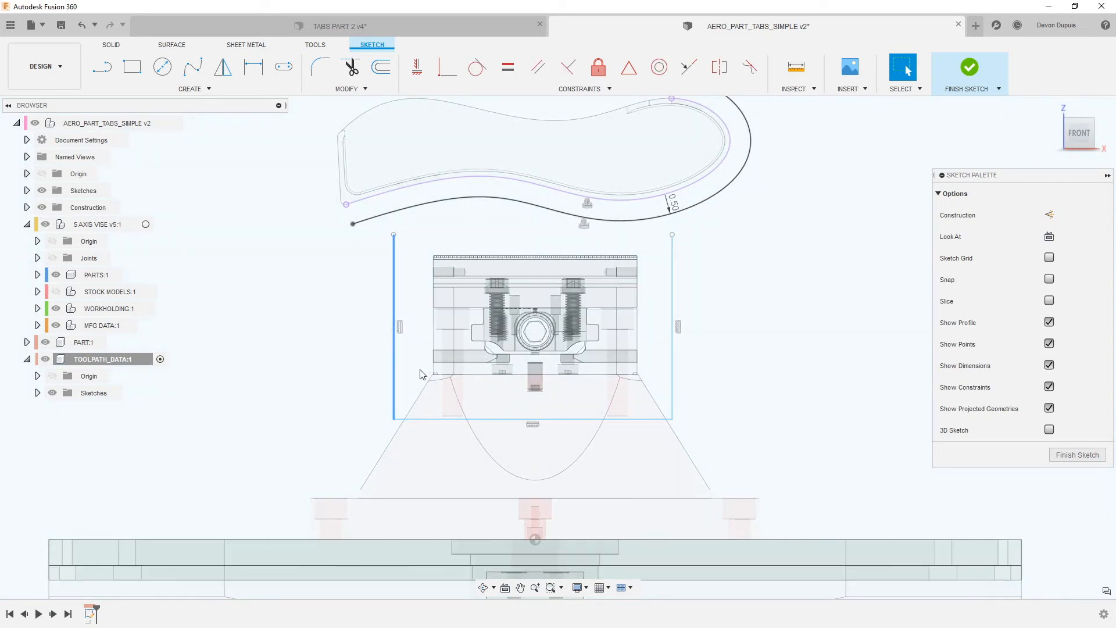
key("Delete")
left_click(605, 418)
key("Delete")
left_click(672, 370)
key("Delete")
scroll(617, 377, "down", 3)
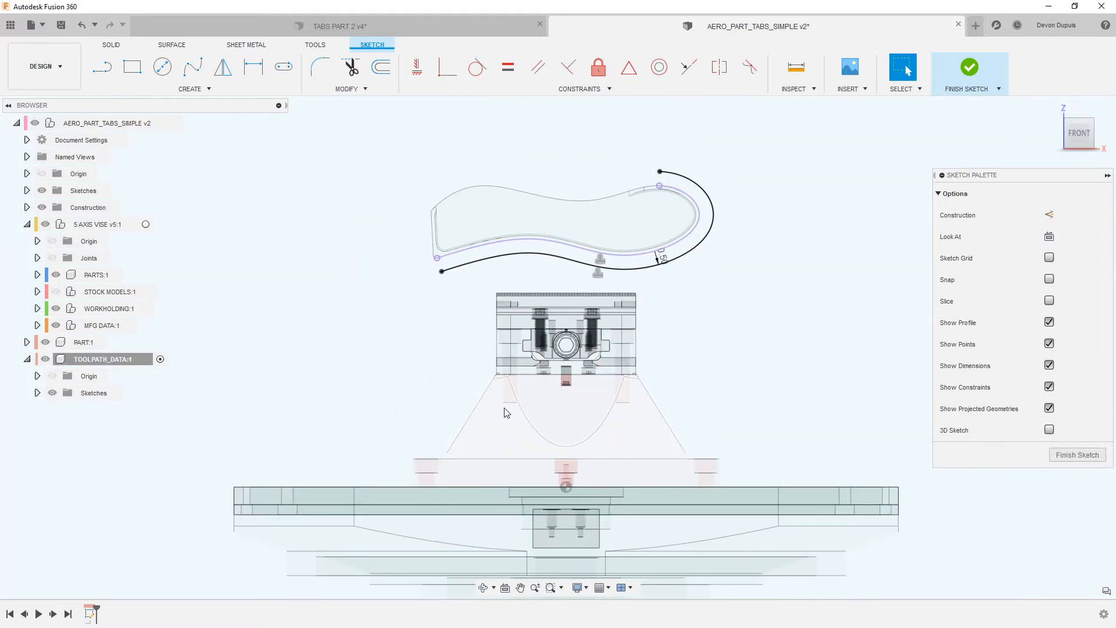
- Sketch connected lines from the vise's upper left corner down its side, flaring out across the base, and up the other side to the offset curve
key("l")
scroll(494, 385, "up", 3)
scroll(488, 308, "up", 2)
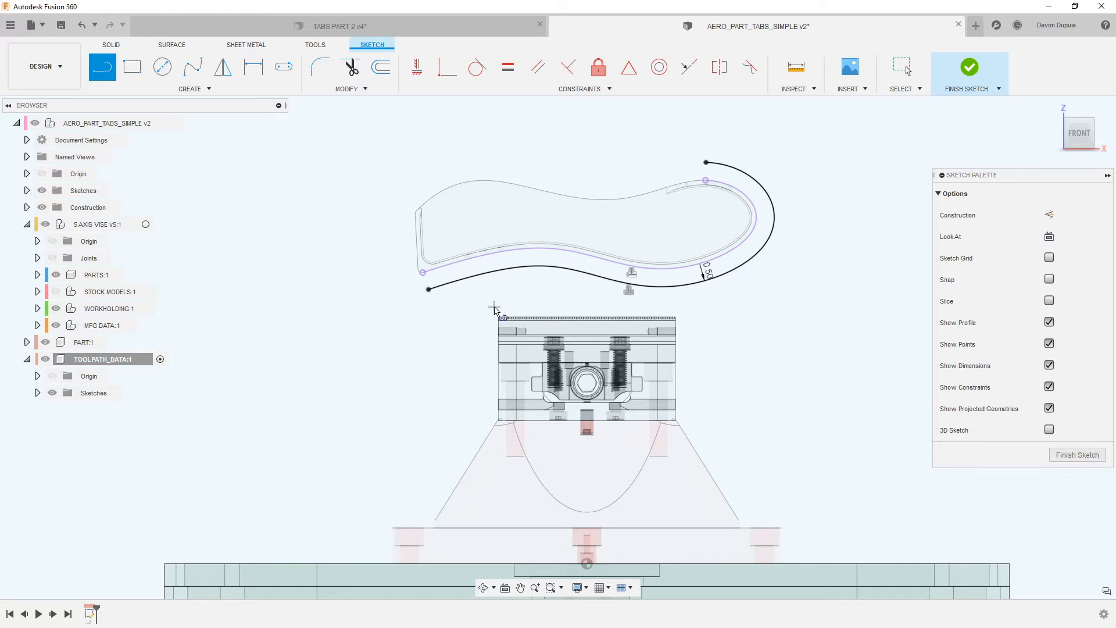
left_click(494, 308)
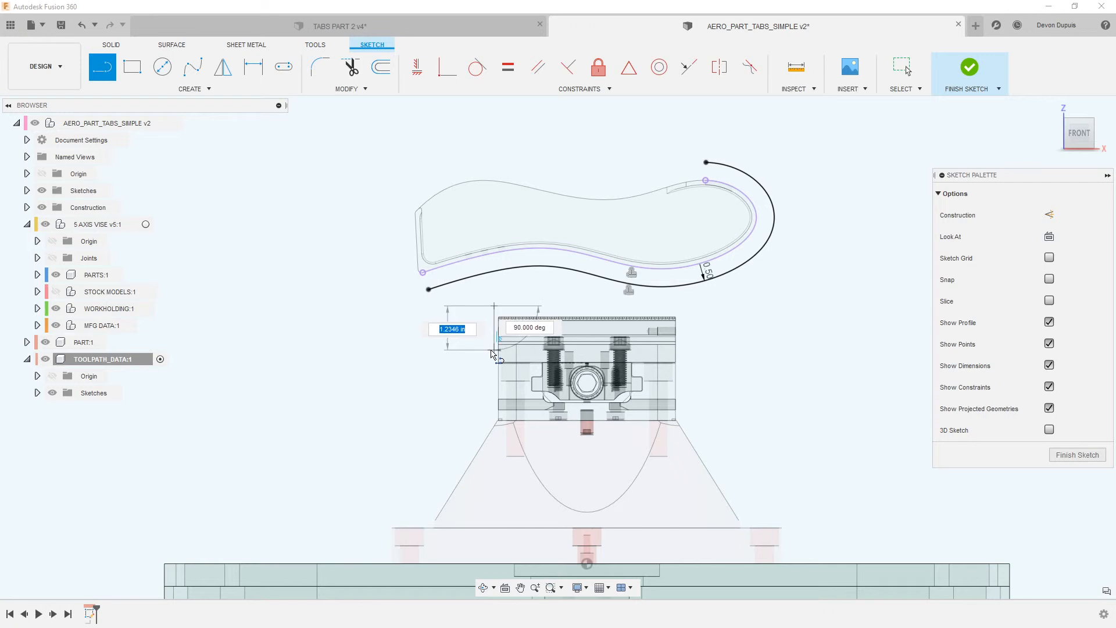
left_click(494, 351)
left_click(412, 465)
left_click(776, 476)
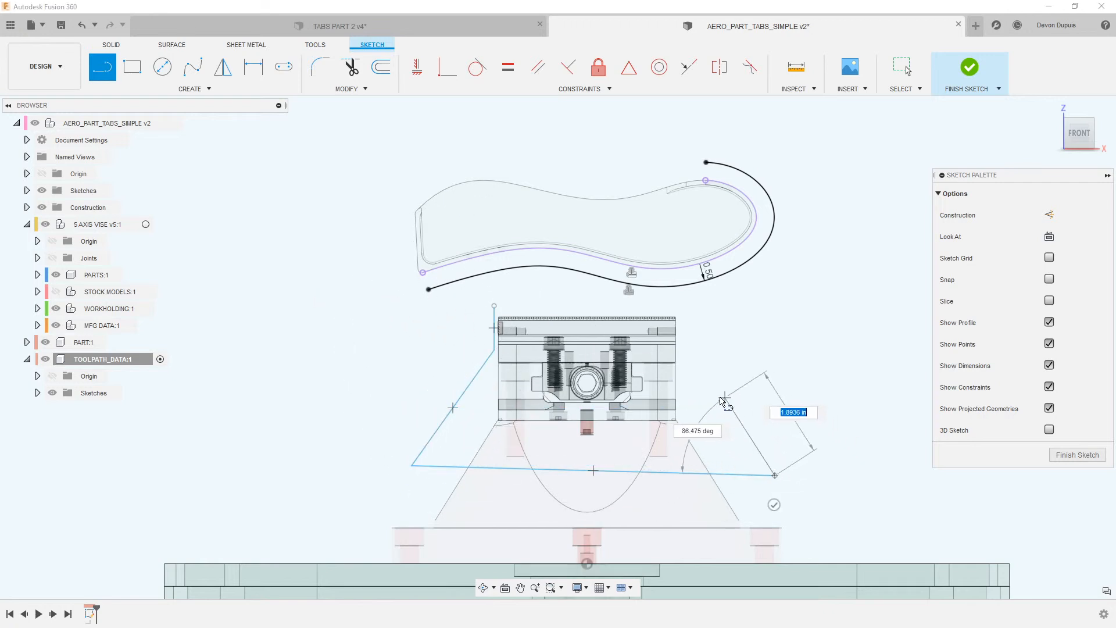
left_click(700, 408)
left_click(684, 311)
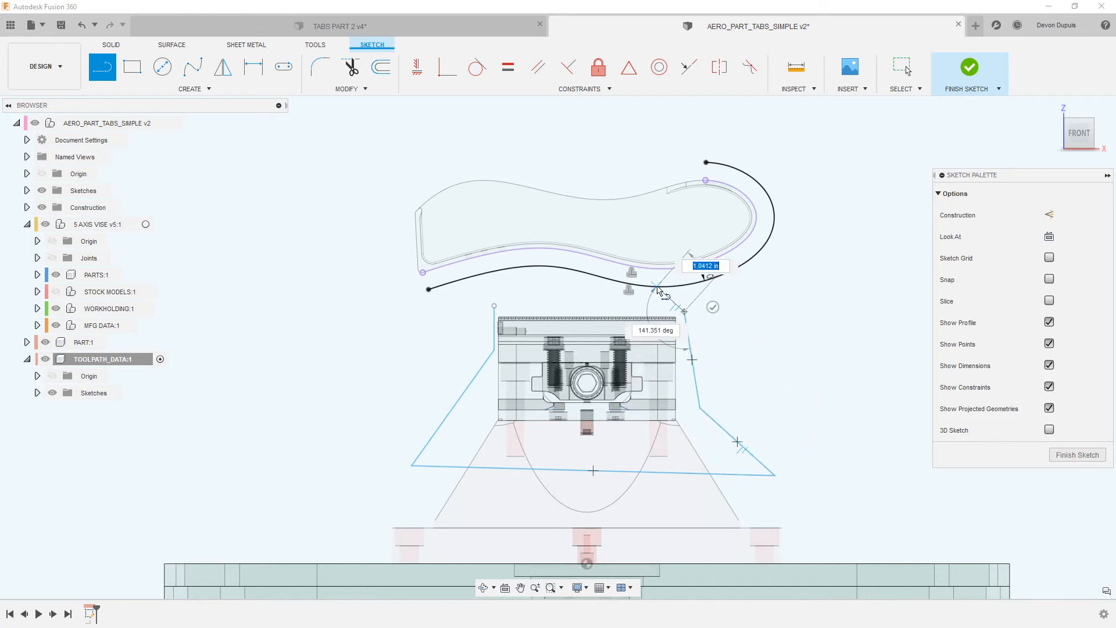
left_click(649, 286)
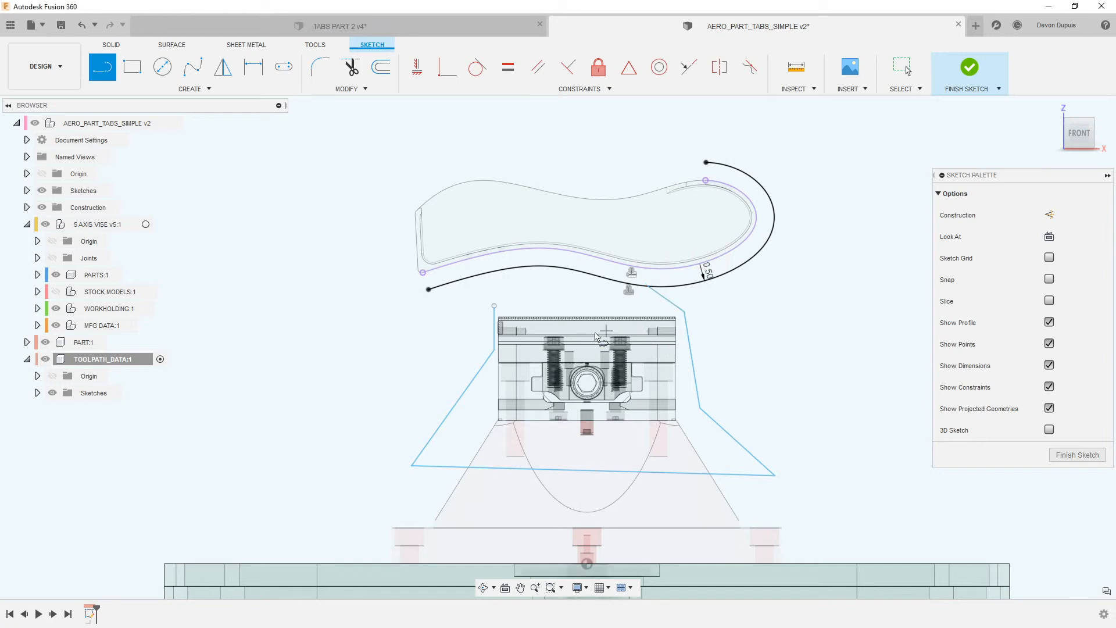
- Join the open start of the line chain to the offset curve with an angled line
scroll(493, 308, "up", 3)
left_click(491, 306)
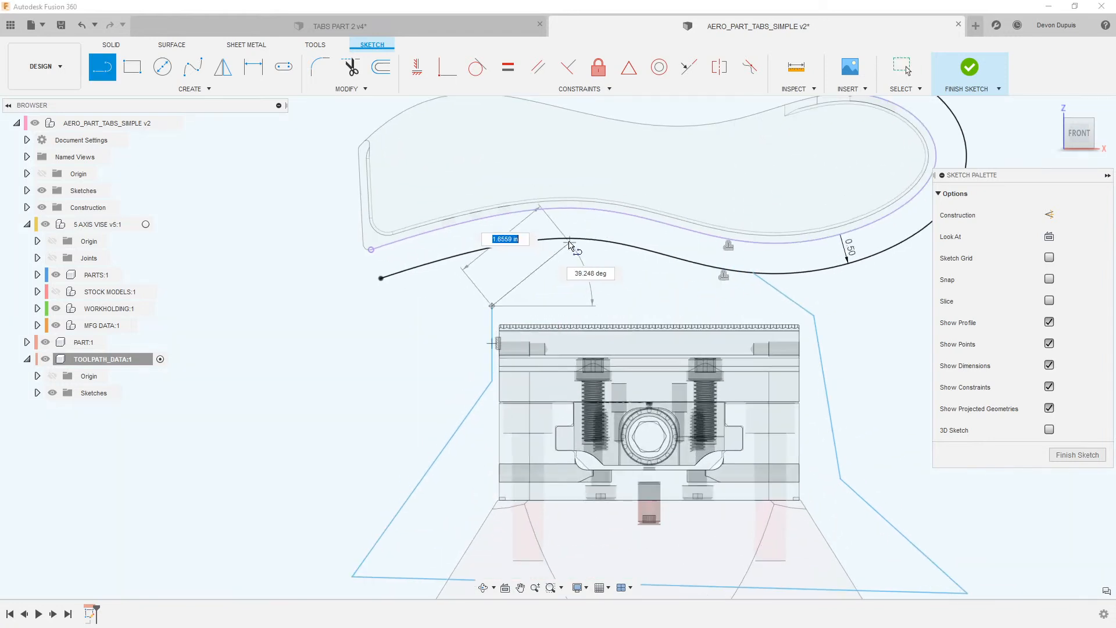
left_click(553, 239)
scroll(493, 295, "up", 2)
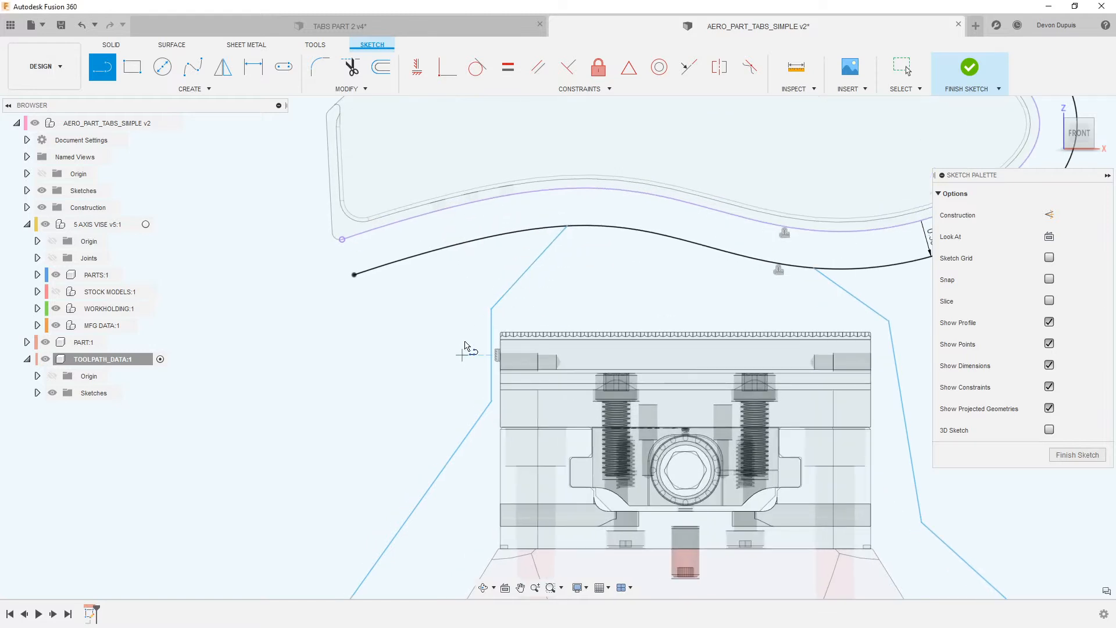
scroll(535, 244, "down", 2)
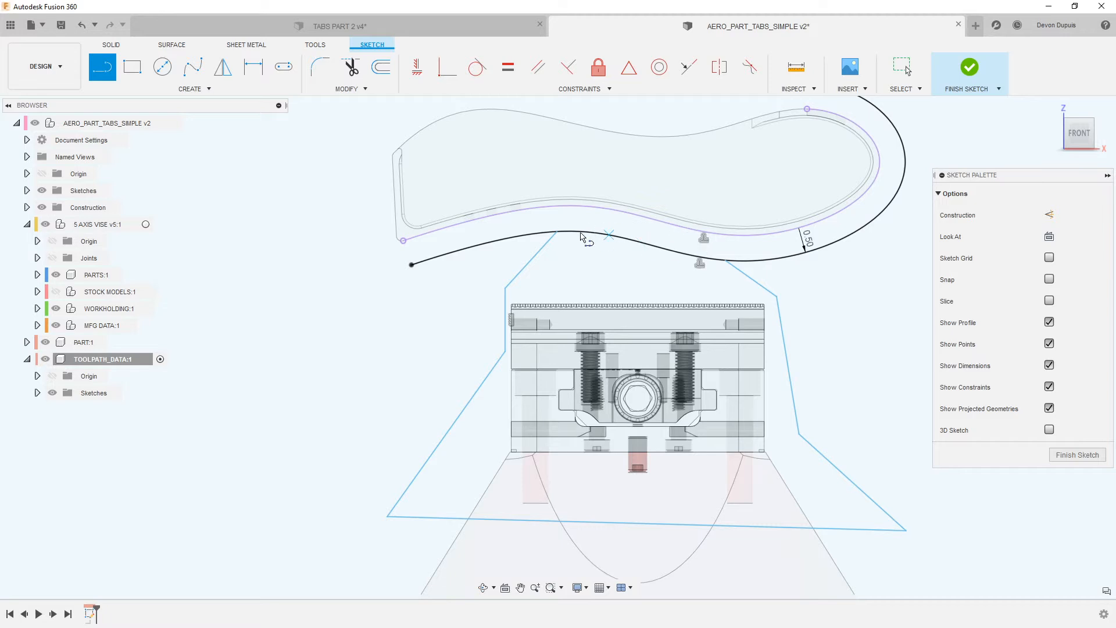
scroll(563, 258, "down", 2)
scroll(563, 259, "down", 1)
scroll(512, 319, "down", 1)
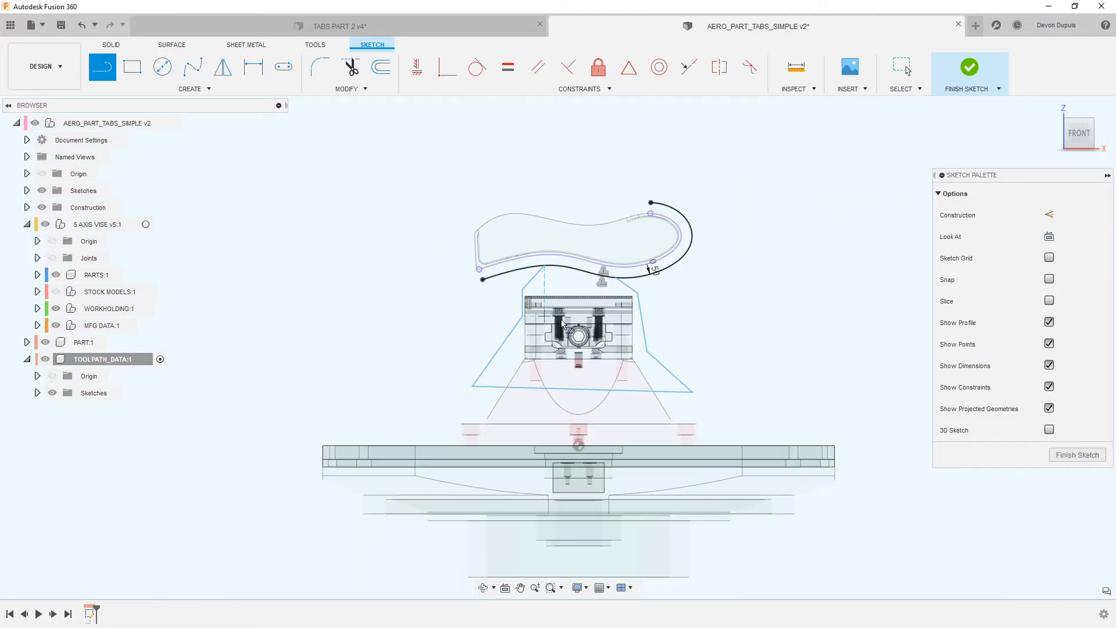
key("Escape")
- Trim both ends of the offset curve beyond the angled lines, closing the boundary around the vise, and finish the sketch
scroll(543, 319, "up", 2)
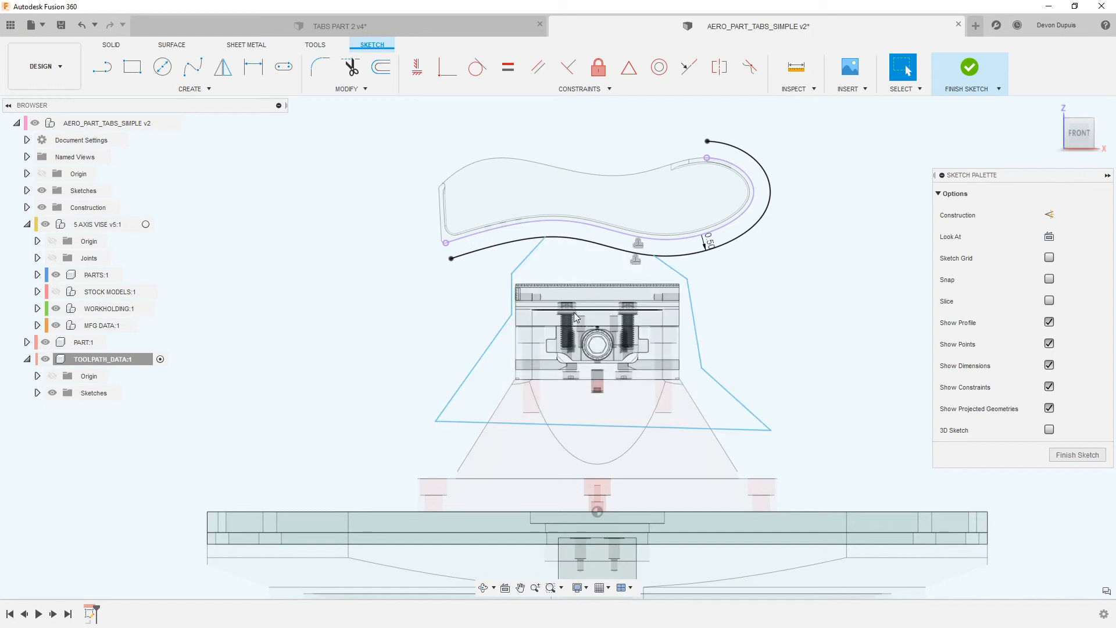
key("t")
left_click(514, 245)
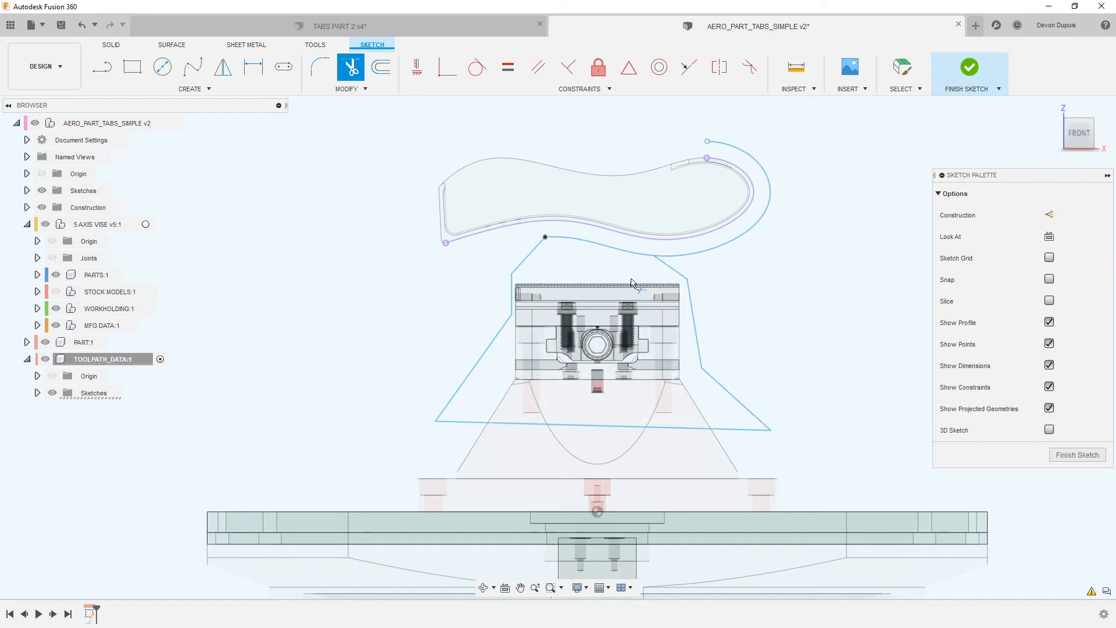
left_click(708, 263)
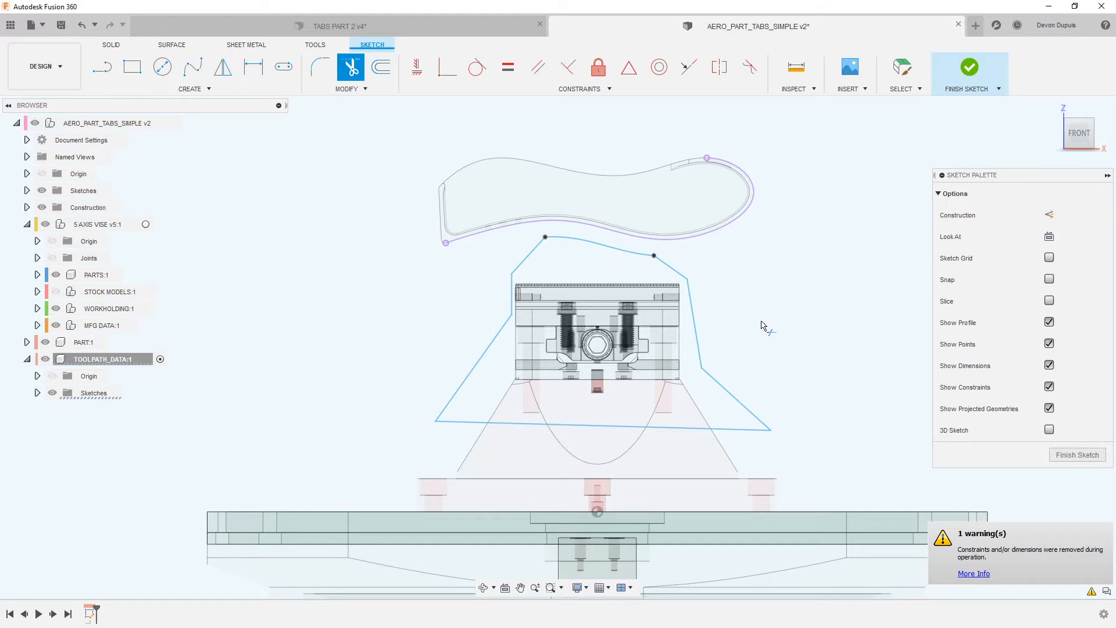
scroll(764, 326, "down", 1)
middle_click_drag(813, 356, 763, 350)
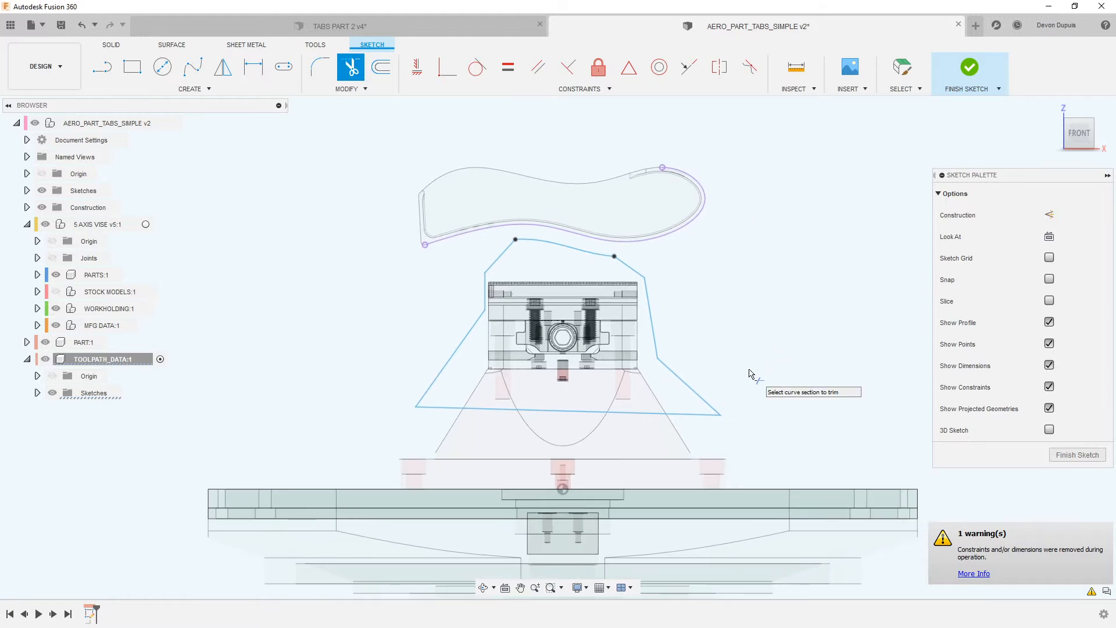
left_click(1074, 454)
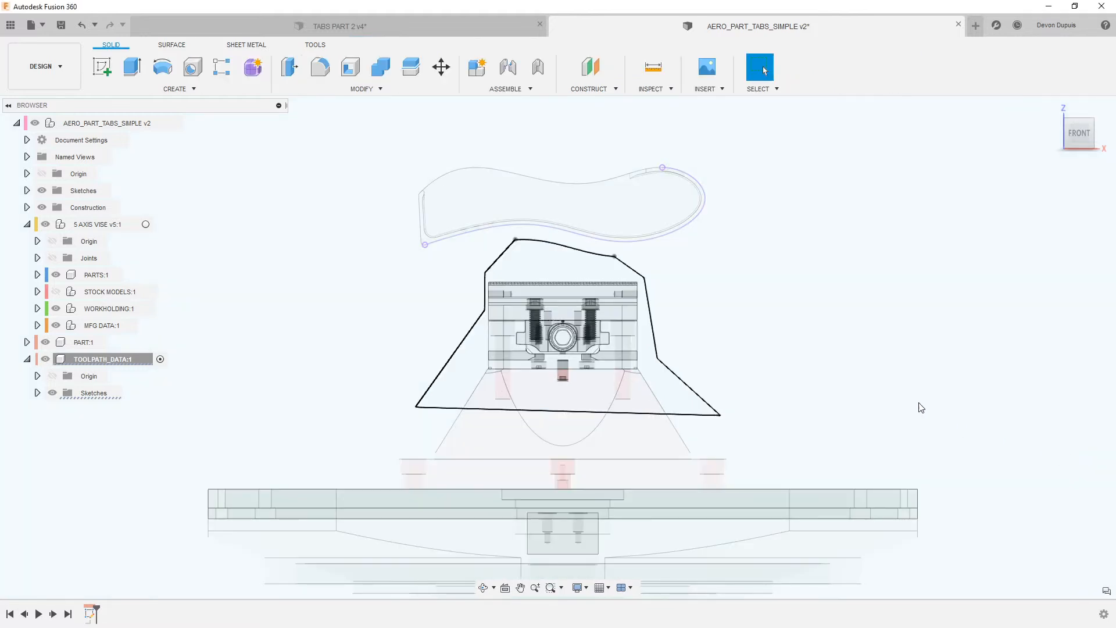
- Move the lower left corner of the vise boundary slightly outward and down
scroll(750, 321, "down", 2)
scroll(782, 352, "down", 5)
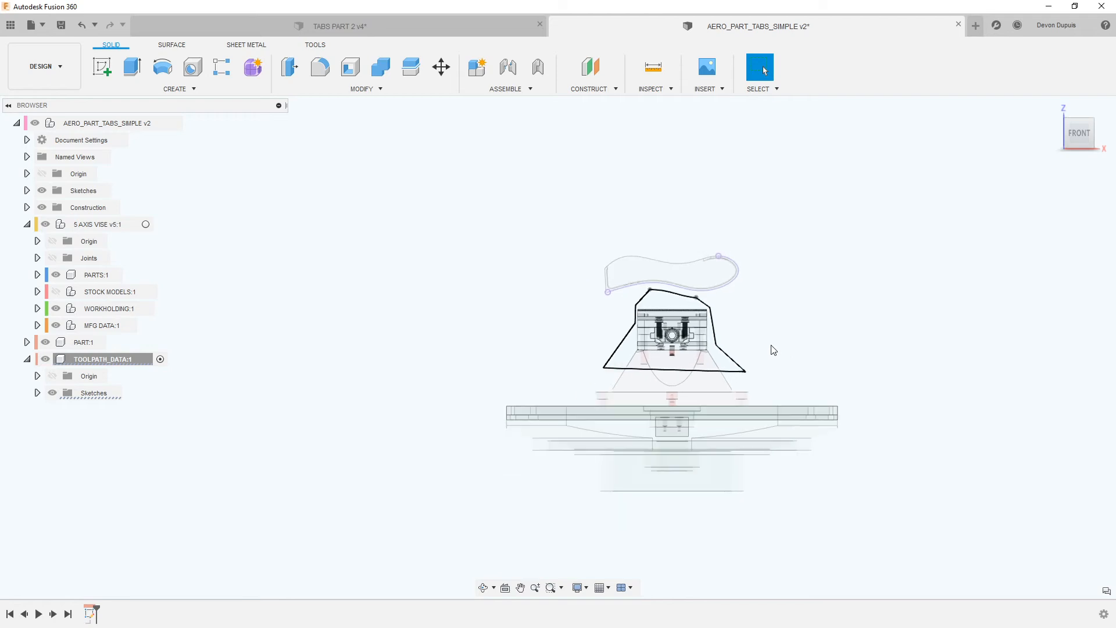
scroll(798, 324, "up", 1)
middle_click_drag(798, 324, 653, 328)
scroll(647, 322, "up", 2)
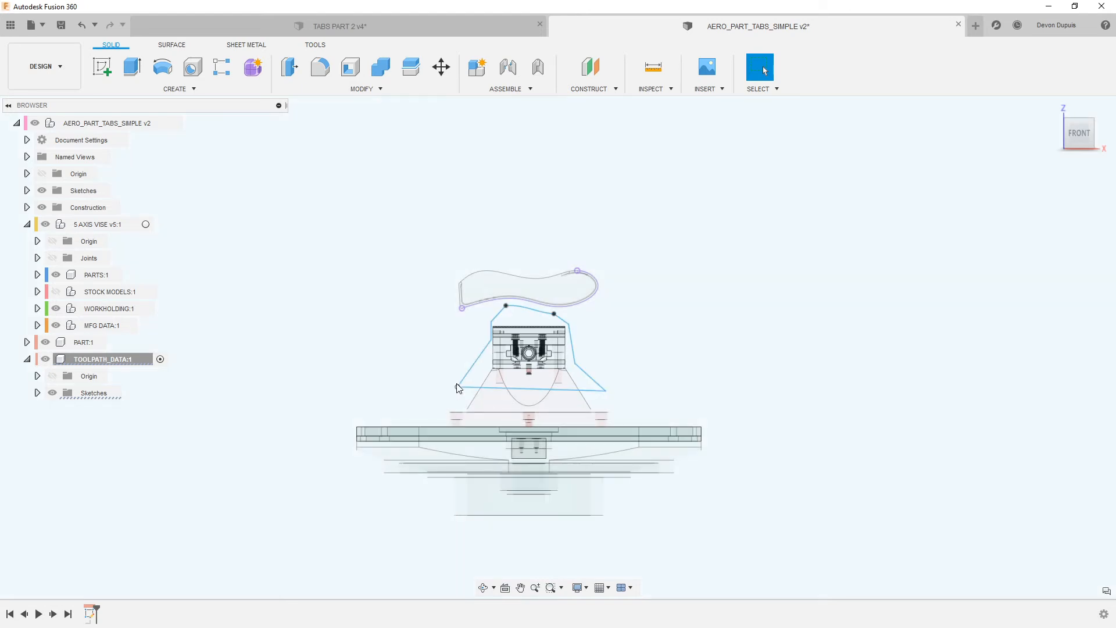
left_click_drag(457, 388, 451, 394)
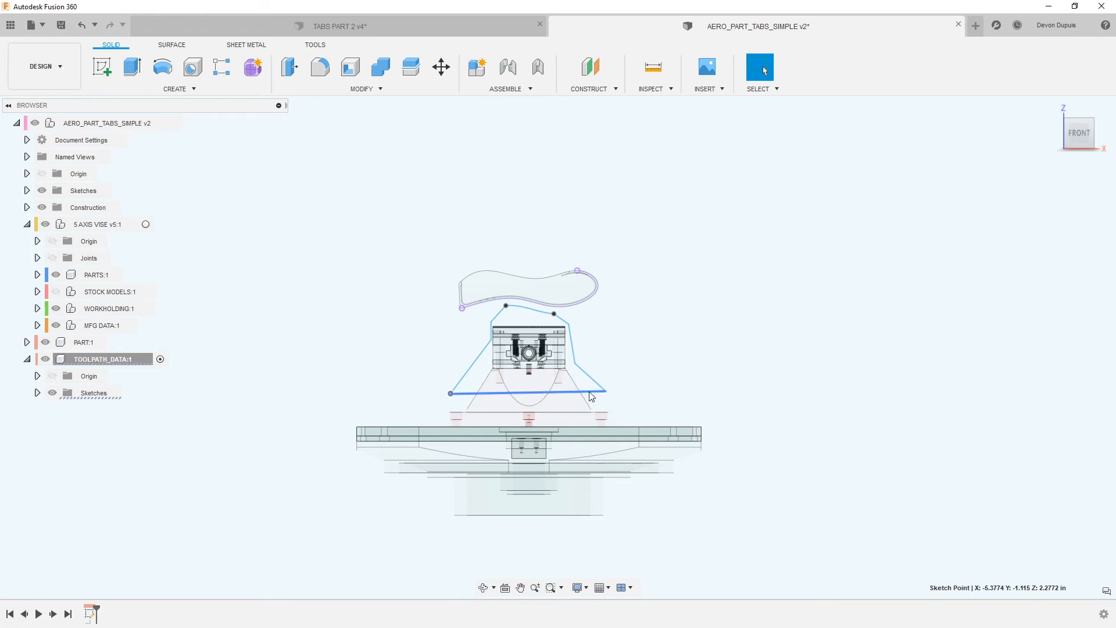
scroll(486, 339, "down", 6)
middle_click_drag(407, 327, 418, 382)
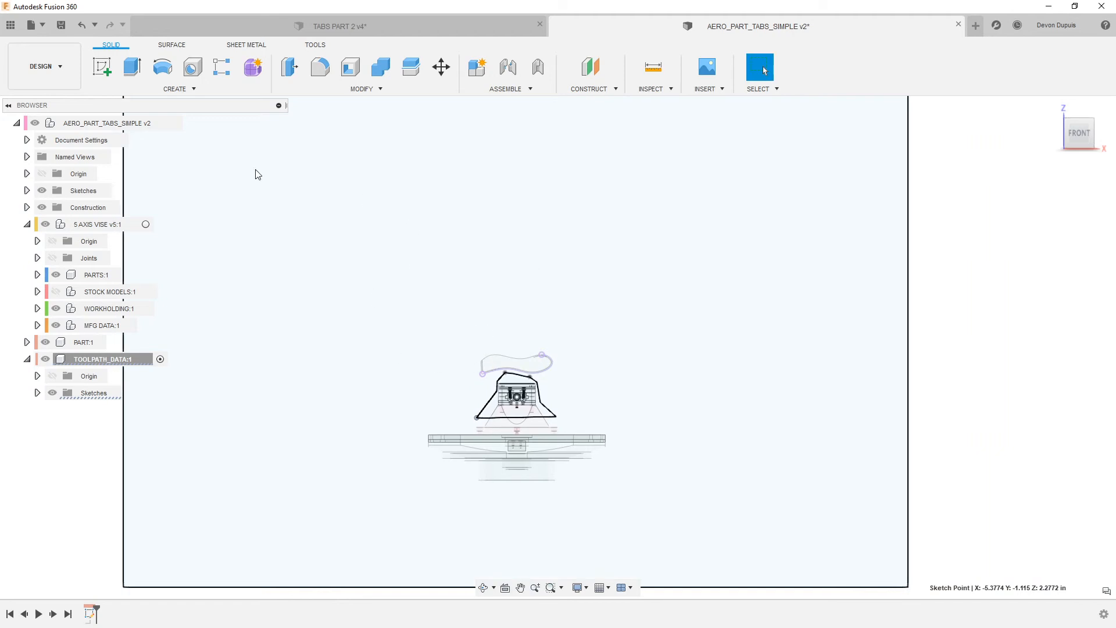
- Switch to the Manufacture workspace and hide the TOOLPATH_DATA component in the model tree
left_click(54, 67)
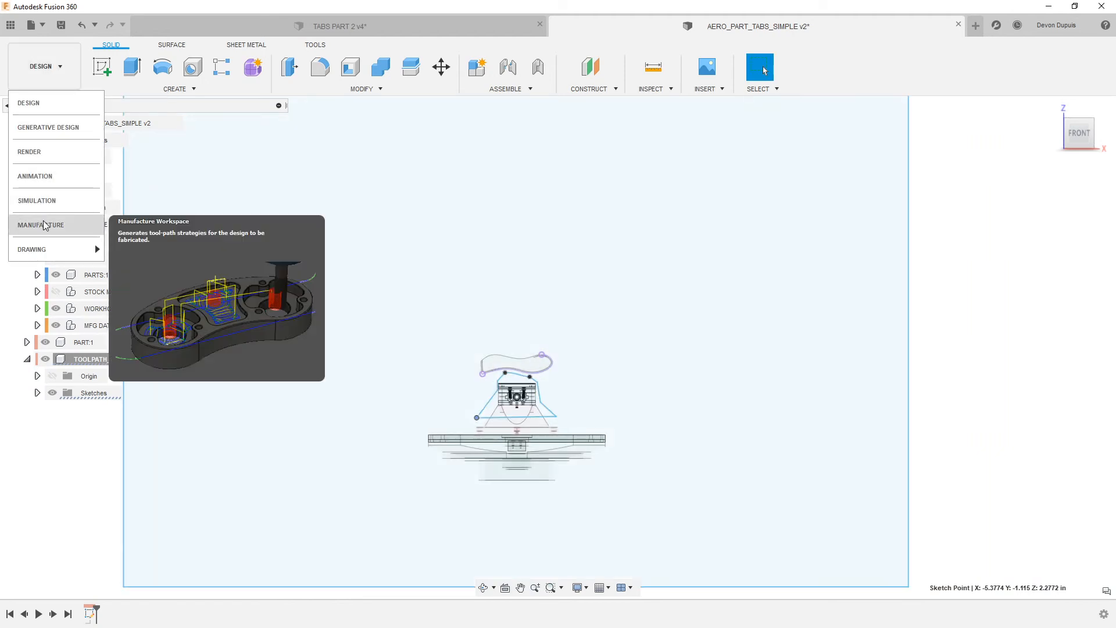
left_click(44, 226)
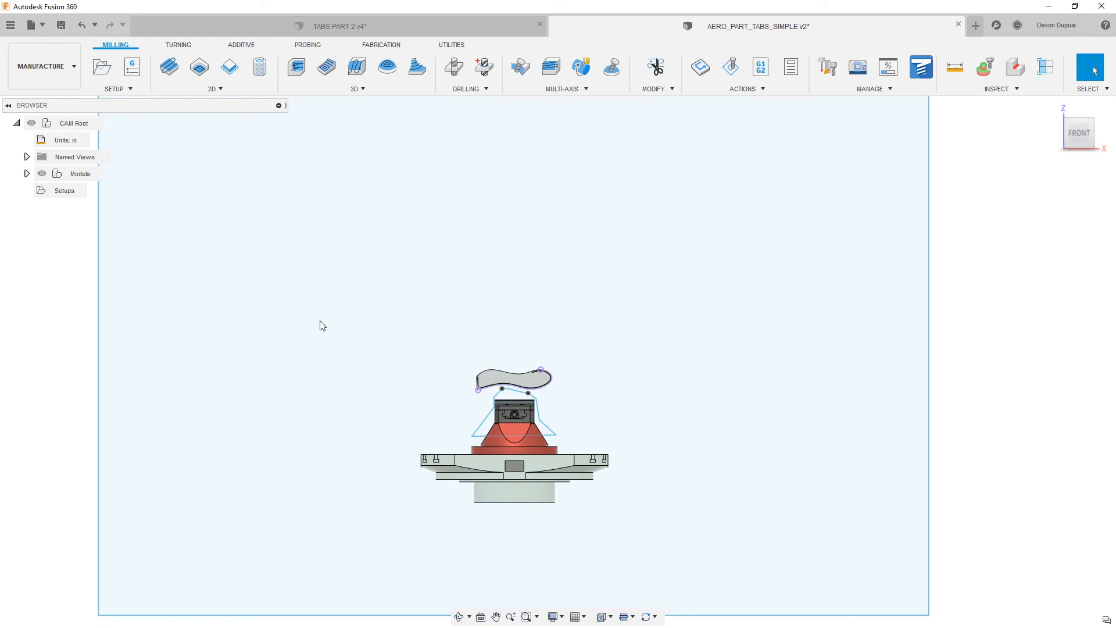
left_click(27, 157)
left_click(27, 156)
left_click(27, 174)
left_click(37, 190)
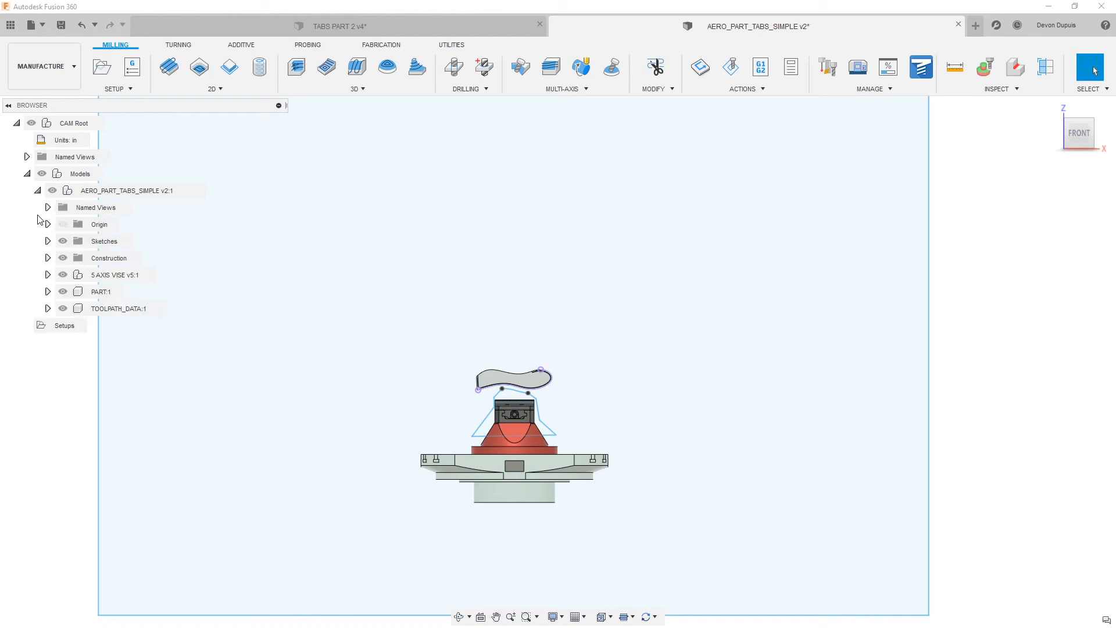
left_click(63, 308)
- Create a milling setup with the aero part body as the model and the WORKHOLDING component as the fixture
middle_click_drag(429, 287, 477, 319, "shift")
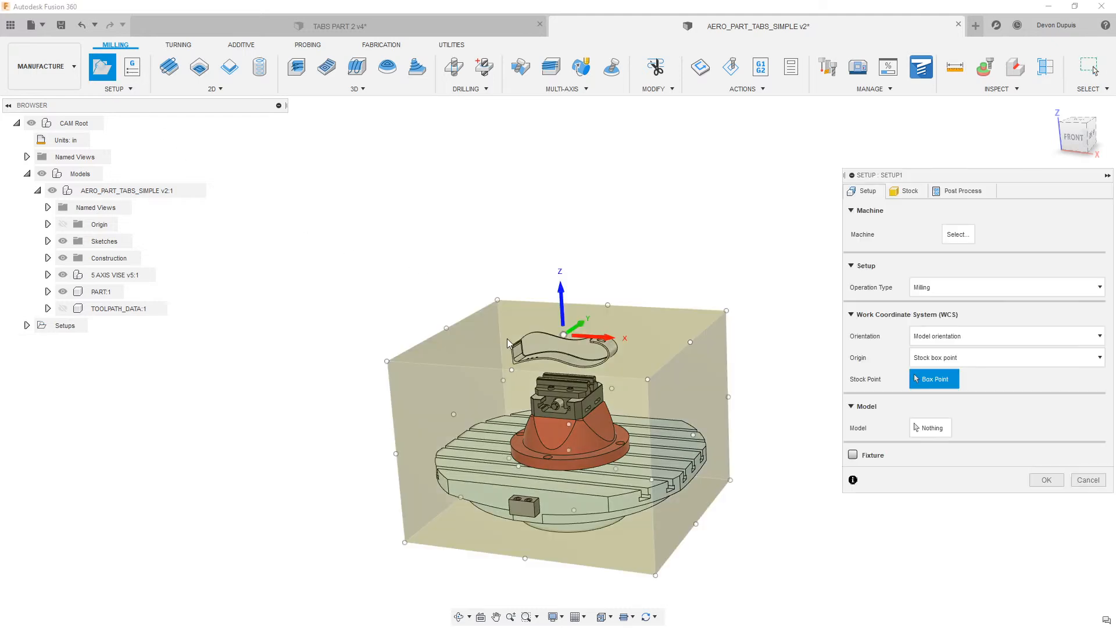
left_click(936, 427)
left_click(573, 350)
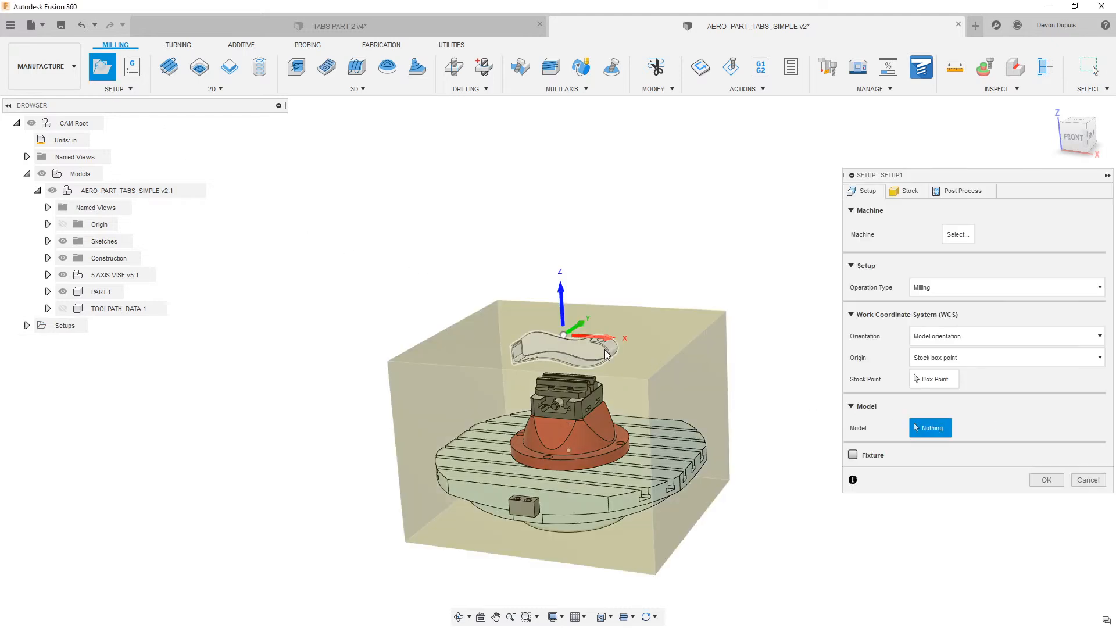
left_click(854, 455)
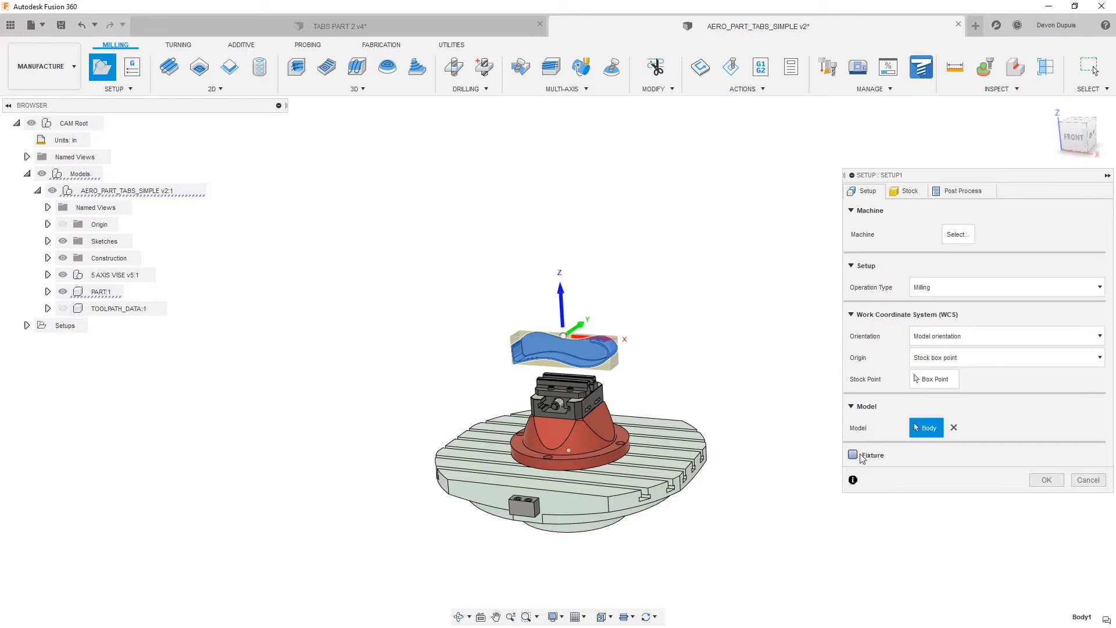
left_click(48, 275)
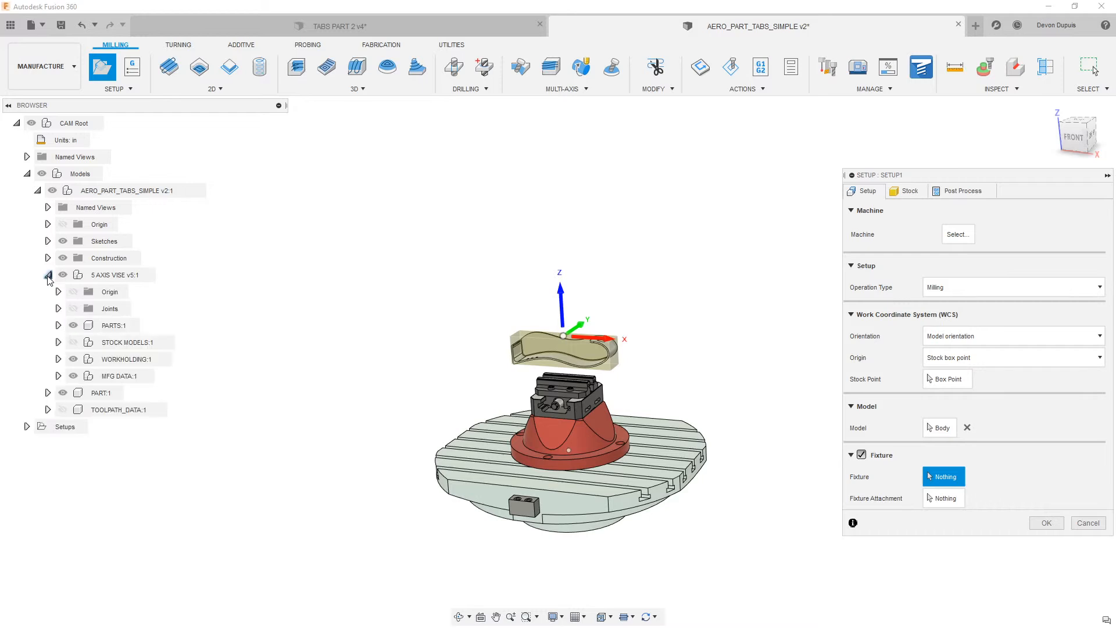
left_click(126, 359)
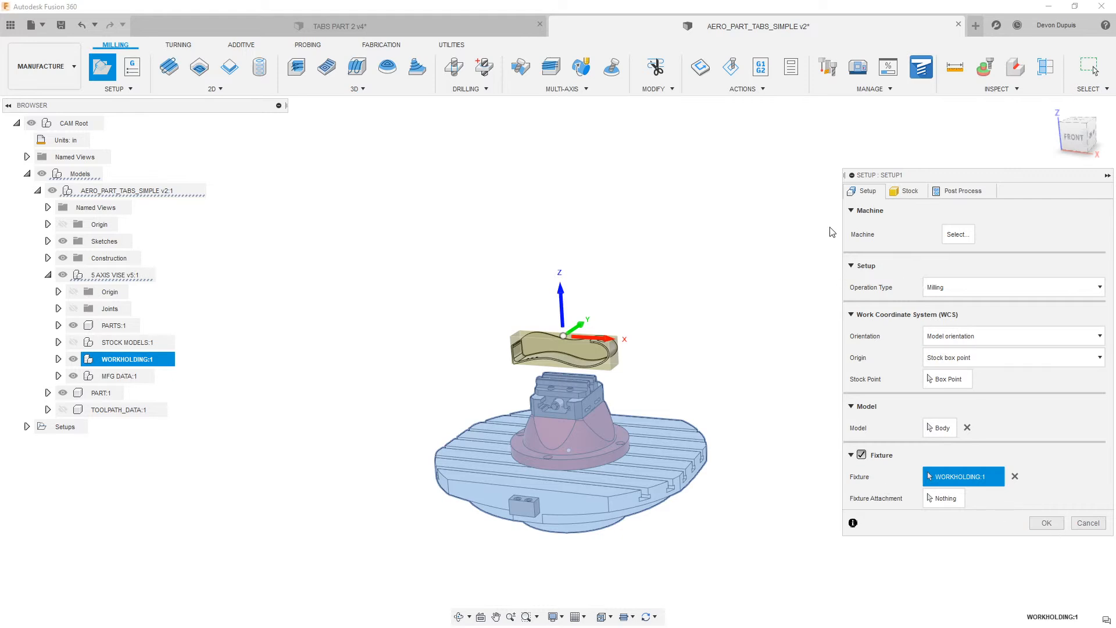
- Define the setup's stock from the solid DoveTail Stock component inside STOCK MODELS and finish the setup
left_click(908, 190)
left_click(1000, 232)
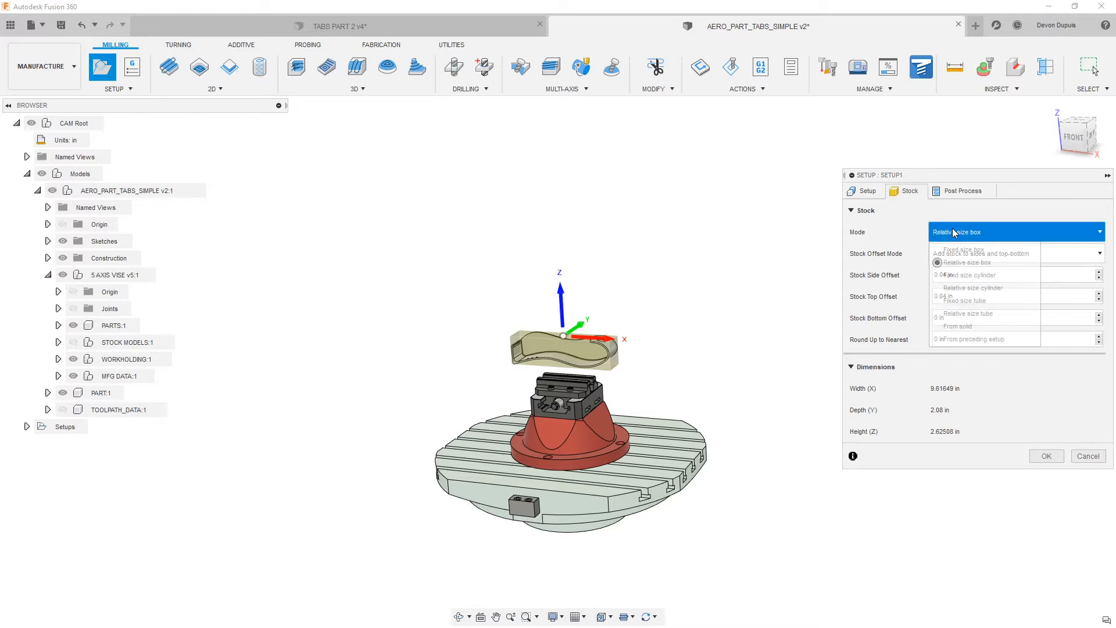
left_click(965, 327)
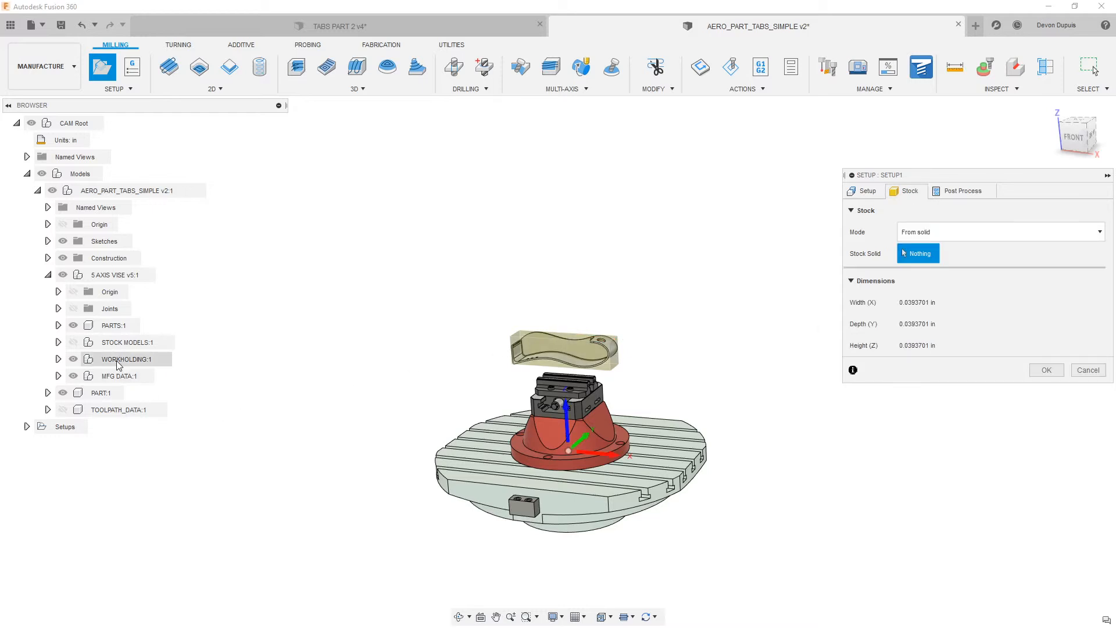
left_click(58, 342)
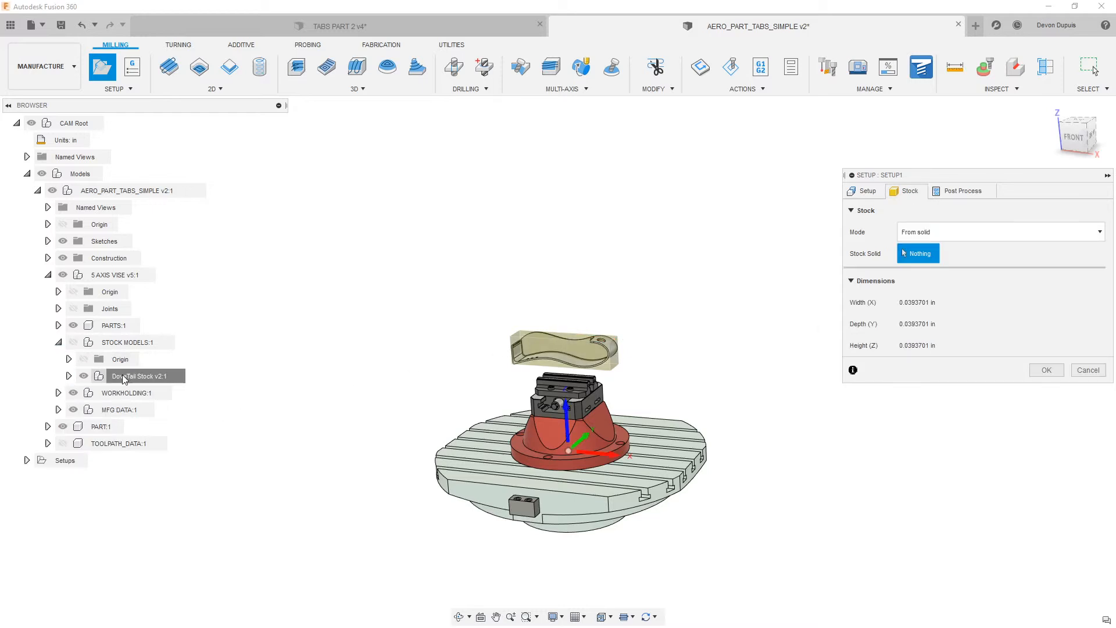
left_click(140, 377)
scroll(646, 341, "up", 2)
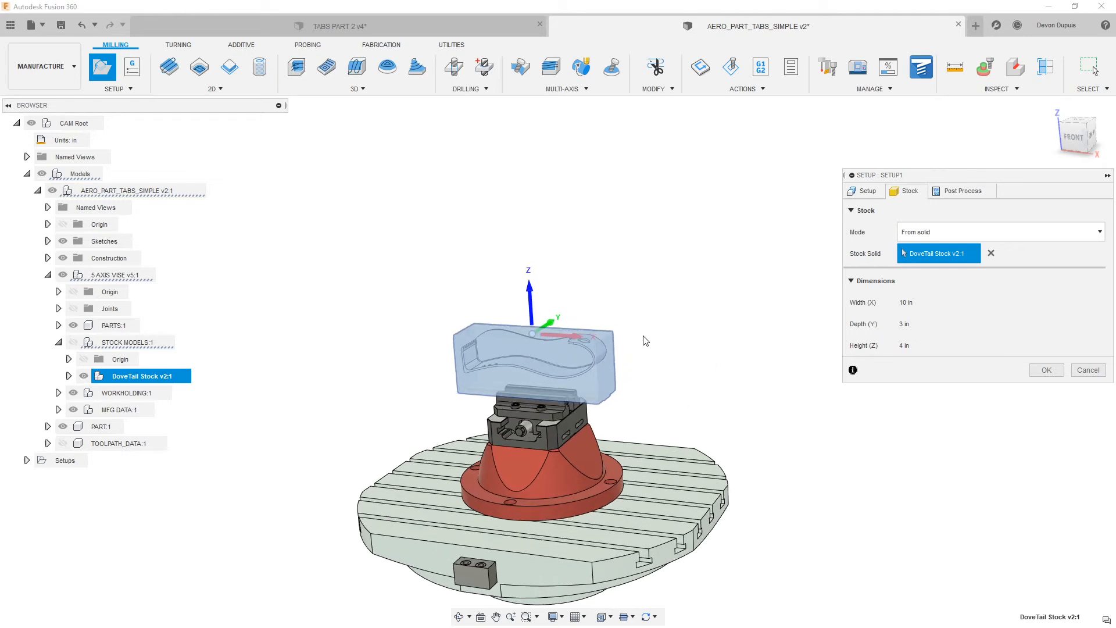
left_click(1047, 371)
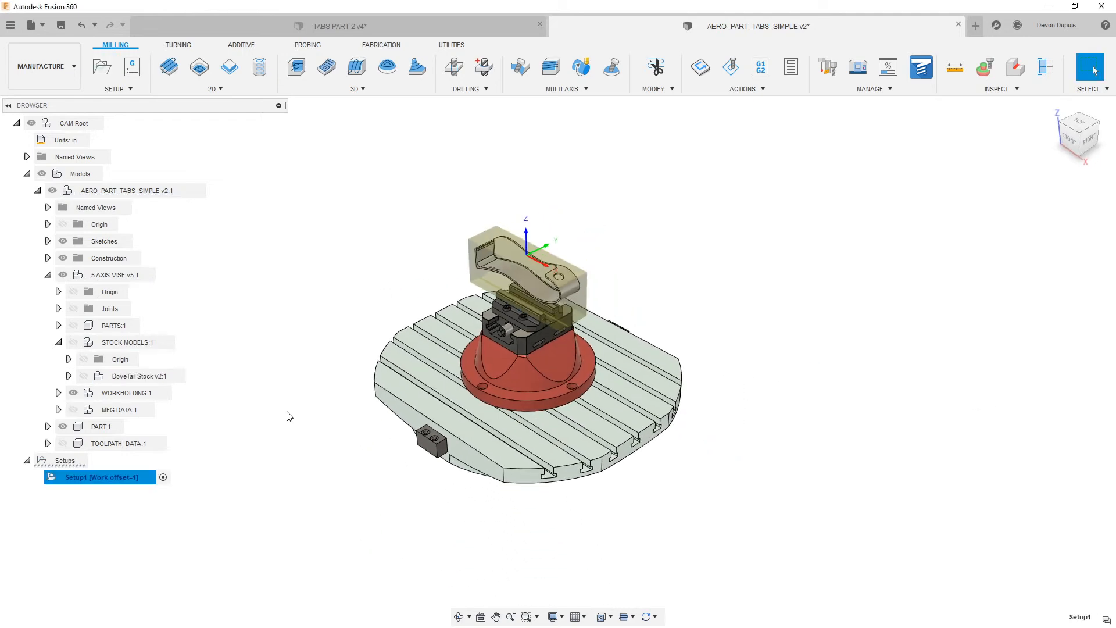
- Start a 3D Adaptive operation with tool 11, the Ø1/2" flat (.500-3F-L) end mill from the ADSK DEMO library
left_click(298, 69)
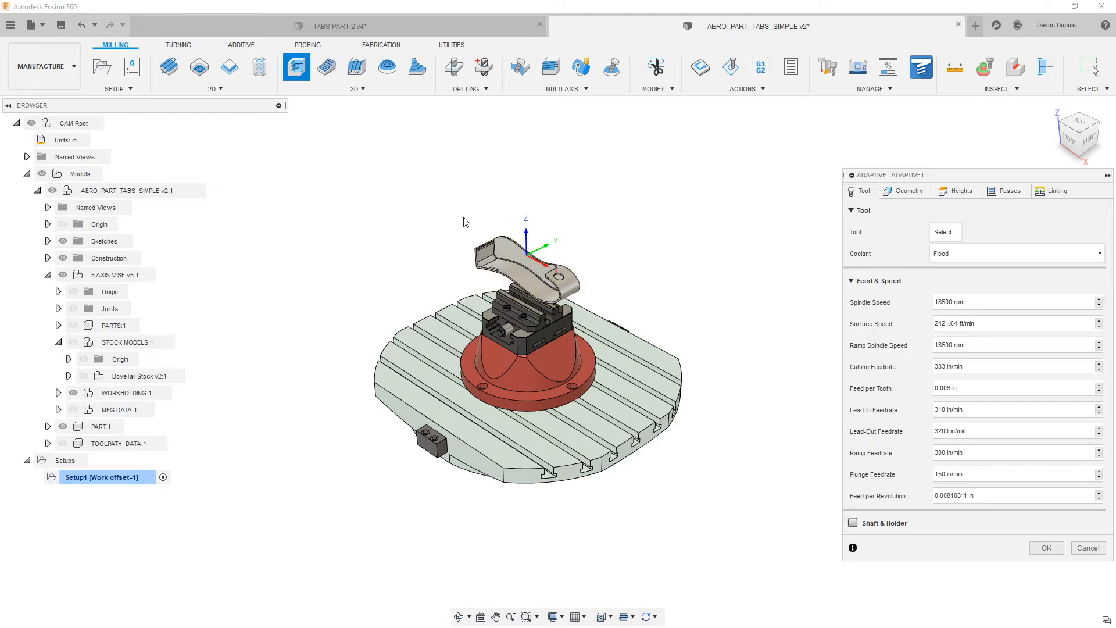
left_click(953, 234)
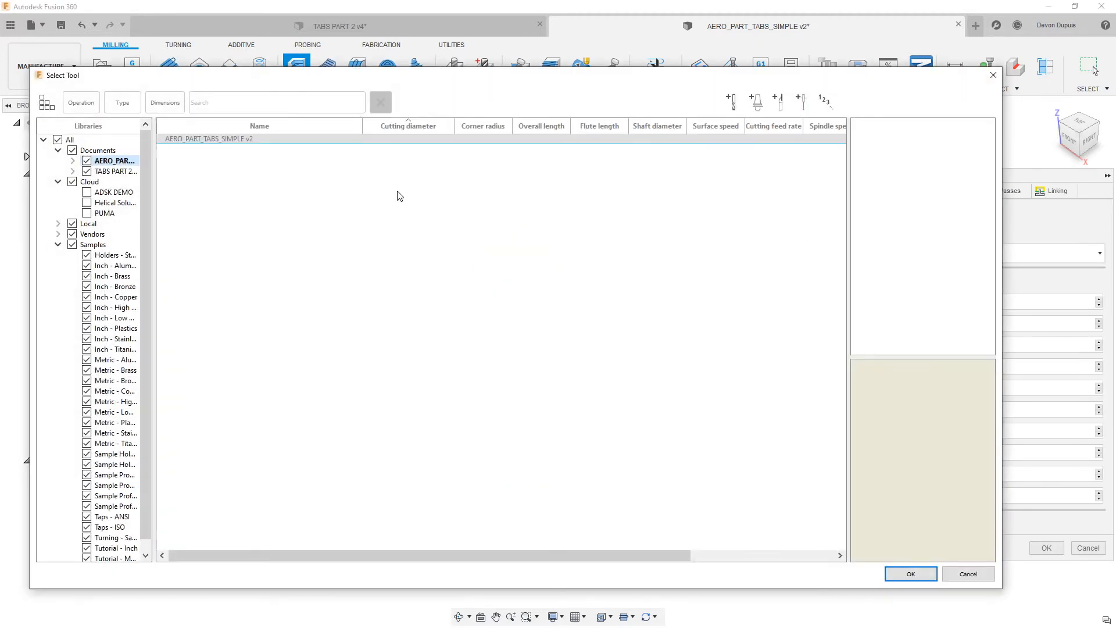
left_click(114, 192)
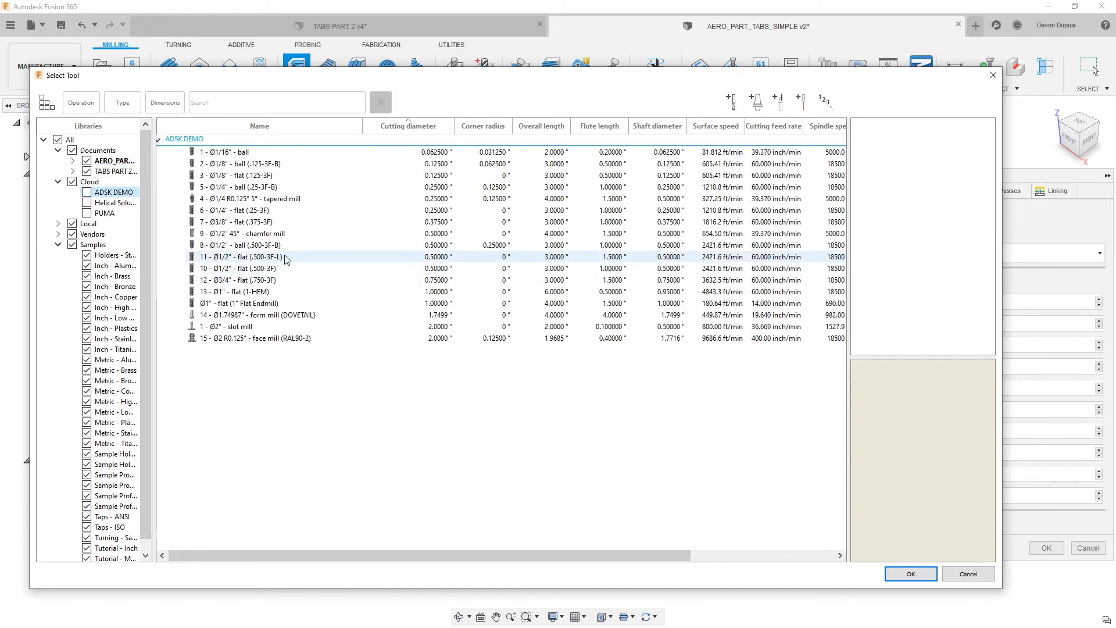
left_click(279, 257)
left_click(922, 573)
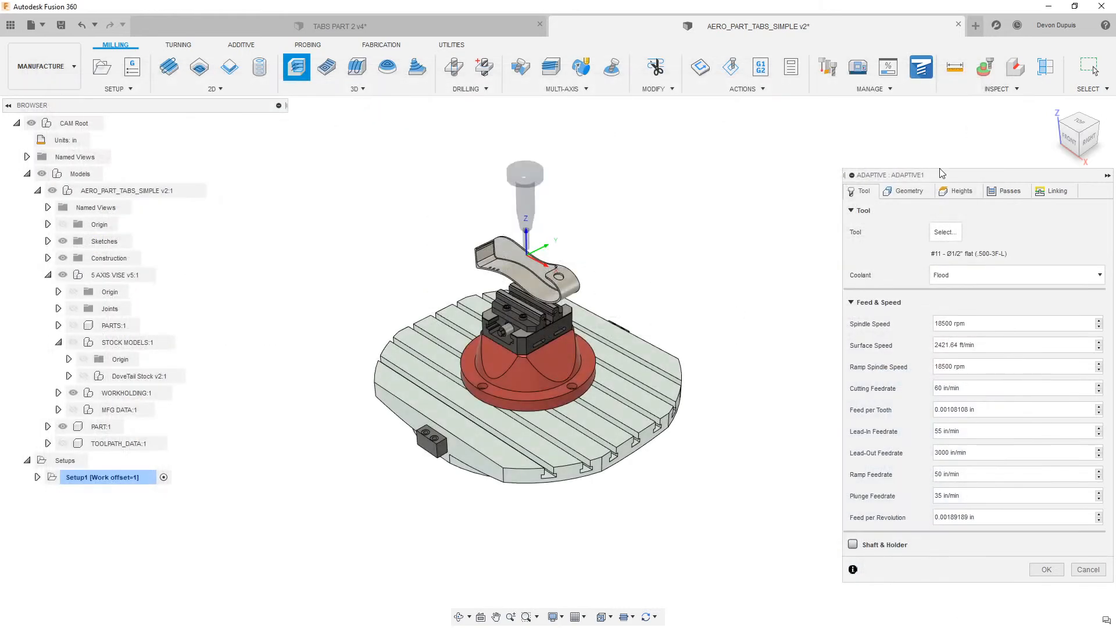
- Enable tool orientation for the adaptive operation and align its Z axis to the vise's front face
left_click(908, 191)
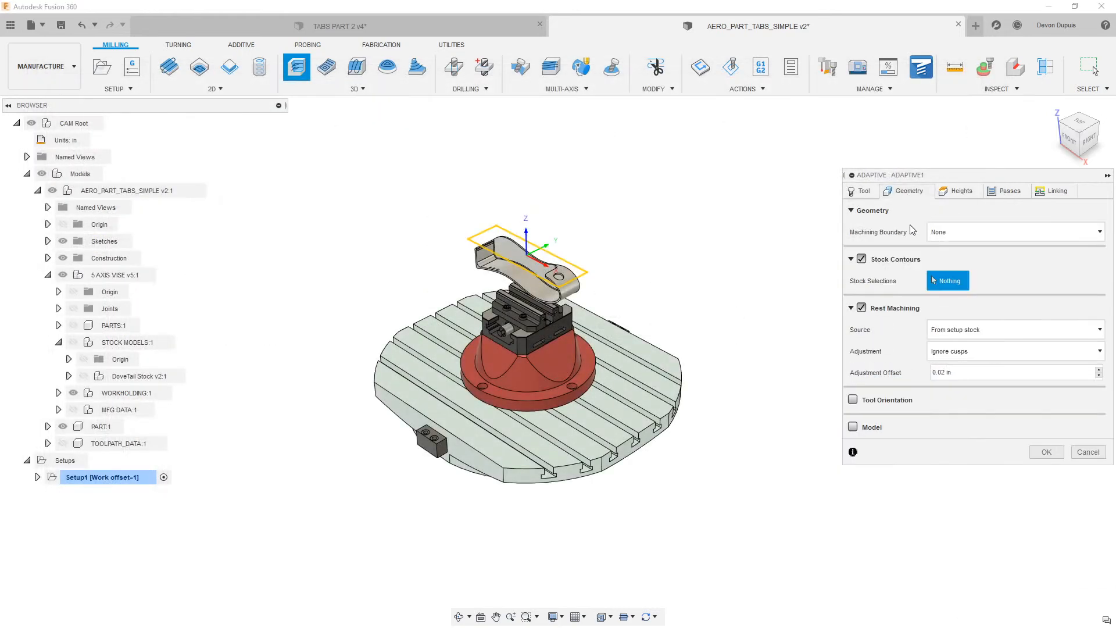
left_click(854, 399)
scroll(530, 341, "up", 5)
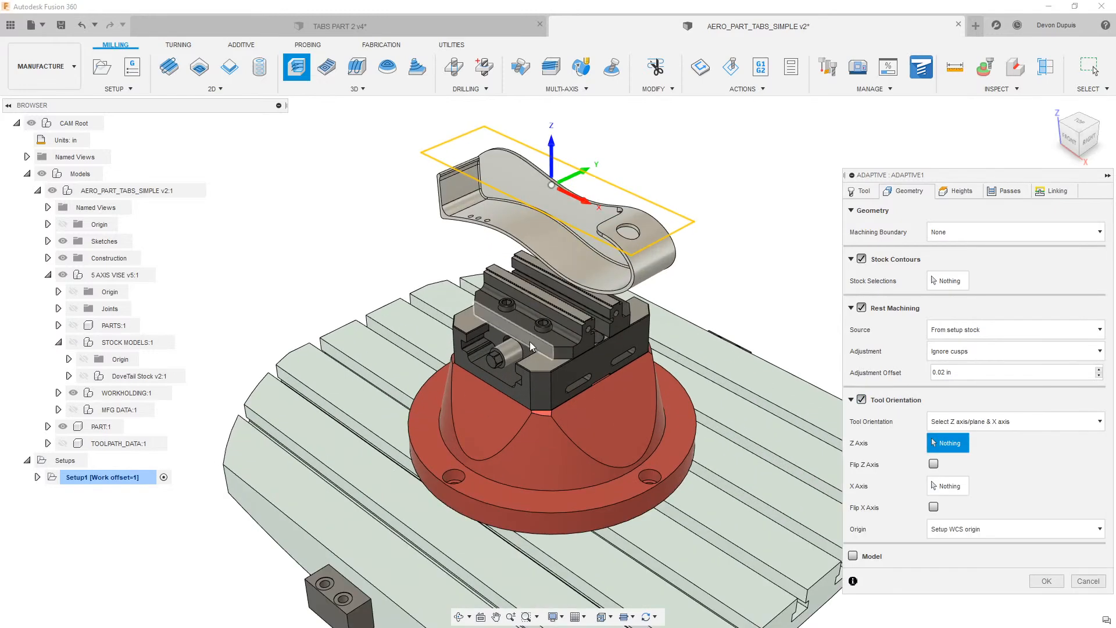
left_click(541, 352)
scroll(565, 319, "down", 5)
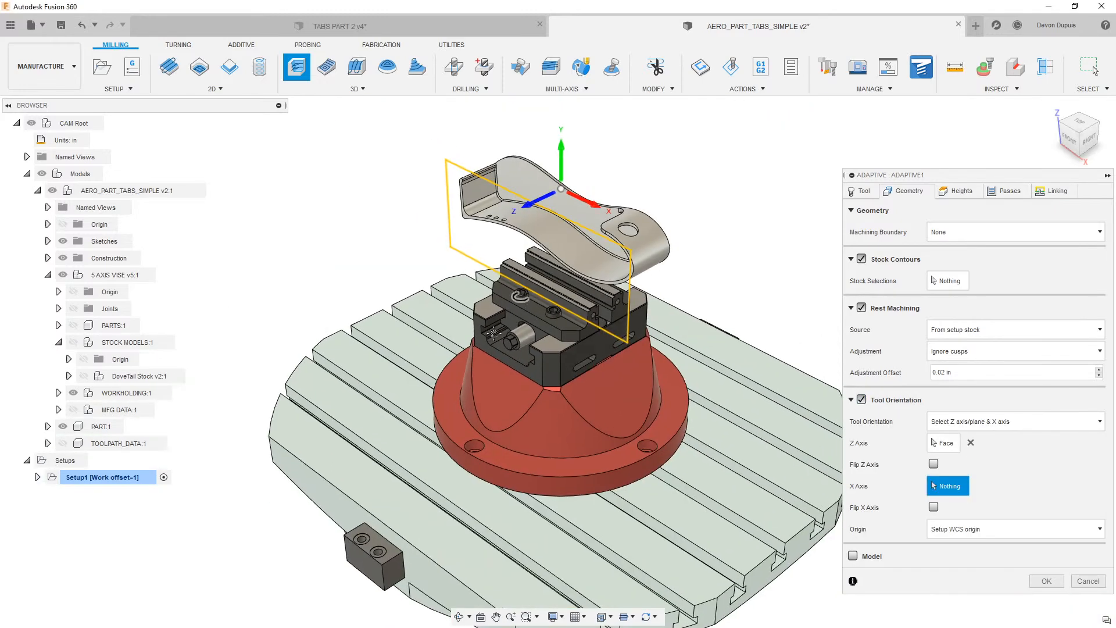
- Set the machining boundary to Selection, show the TOOLPATH_DATA component and choose its Sketch1 as the boundary
left_click(968, 232)
left_click(962, 288)
scroll(653, 212, "down", 5)
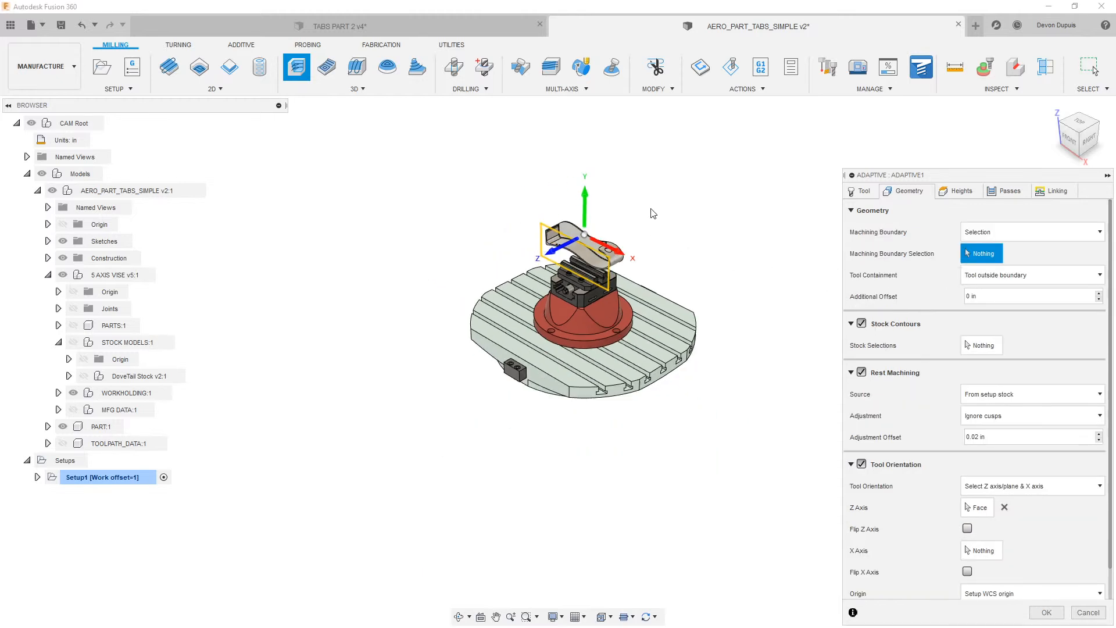
left_click(48, 444)
left_click(63, 444)
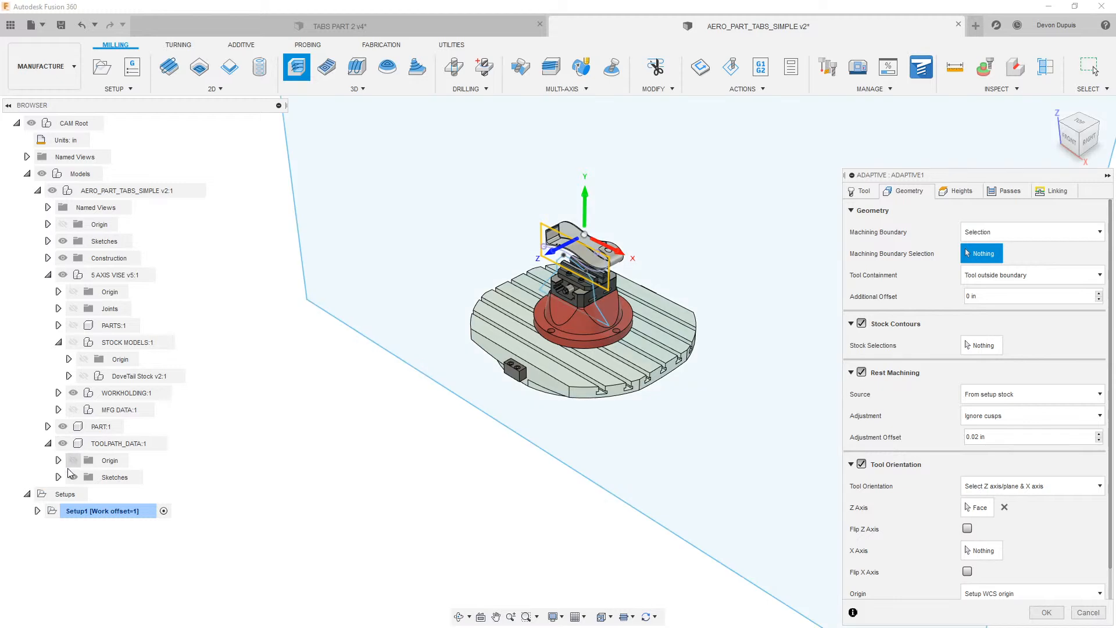
left_click(58, 477)
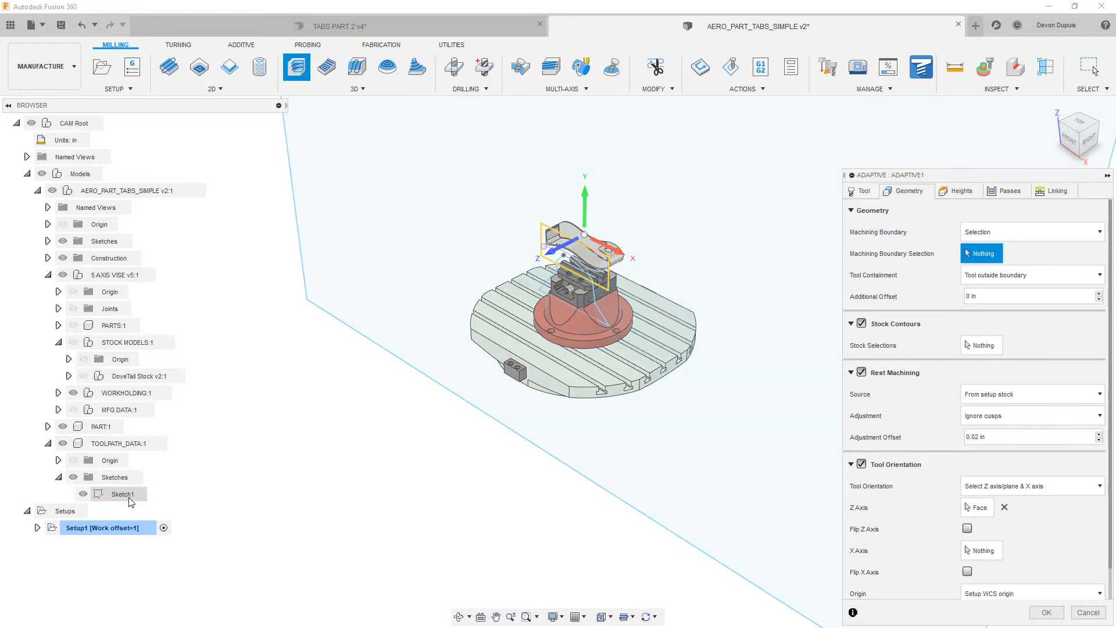
left_click(124, 495)
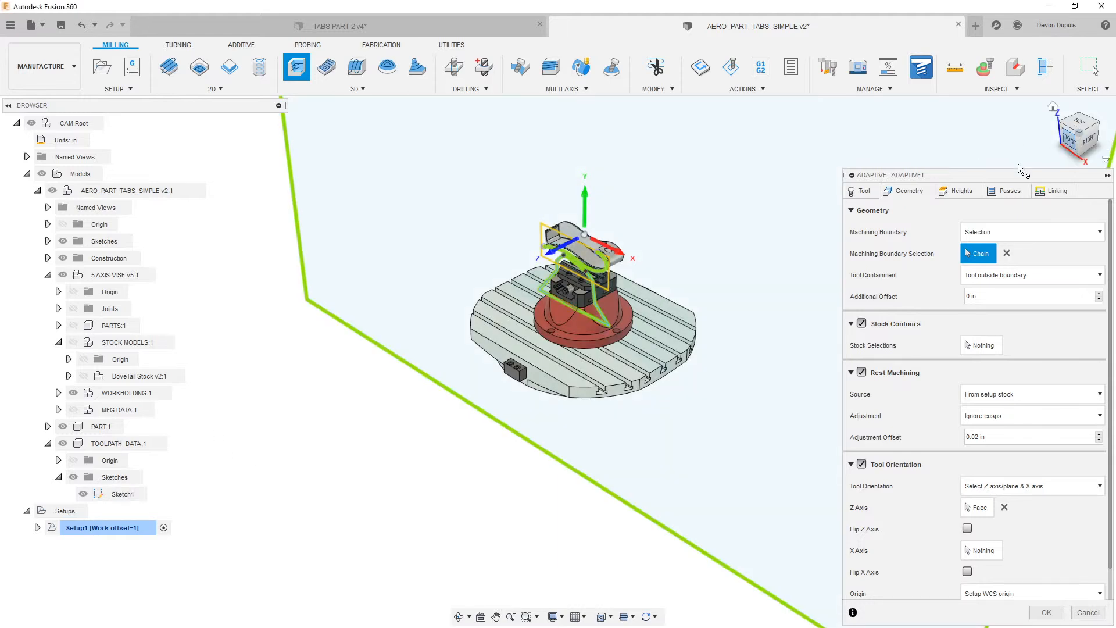
- Examine from the front which sketch curves around the part, the vise and the outer rectangle belong to the machining boundary
left_click(1072, 138)
scroll(620, 270, "up", 4)
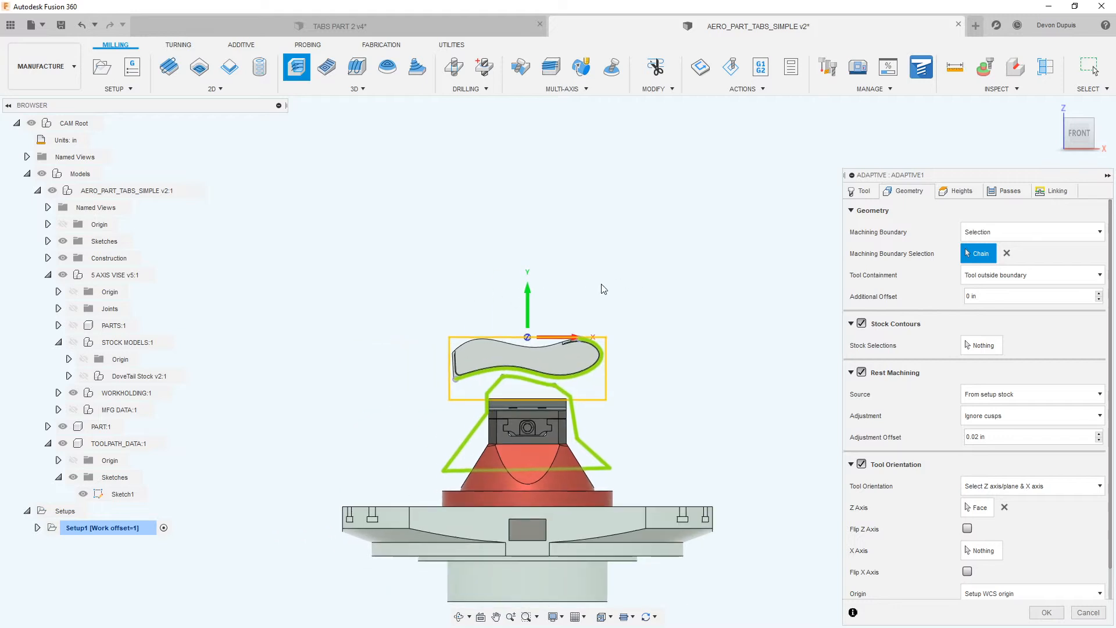
scroll(579, 259, "down", 1)
scroll(627, 197, "down", 2)
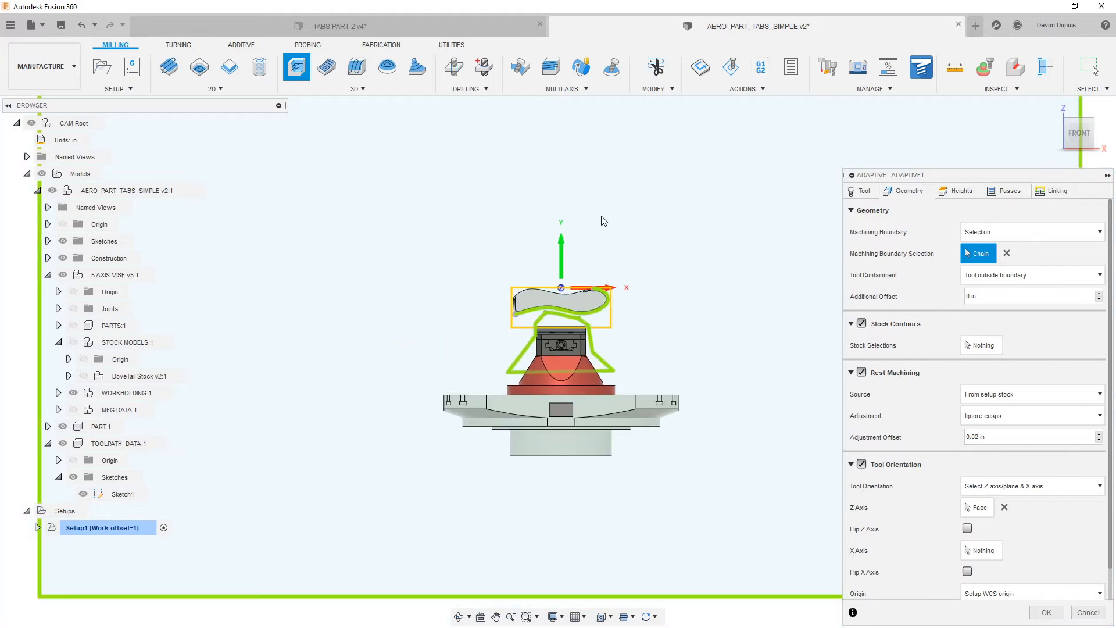
mouse_move(996, 279)
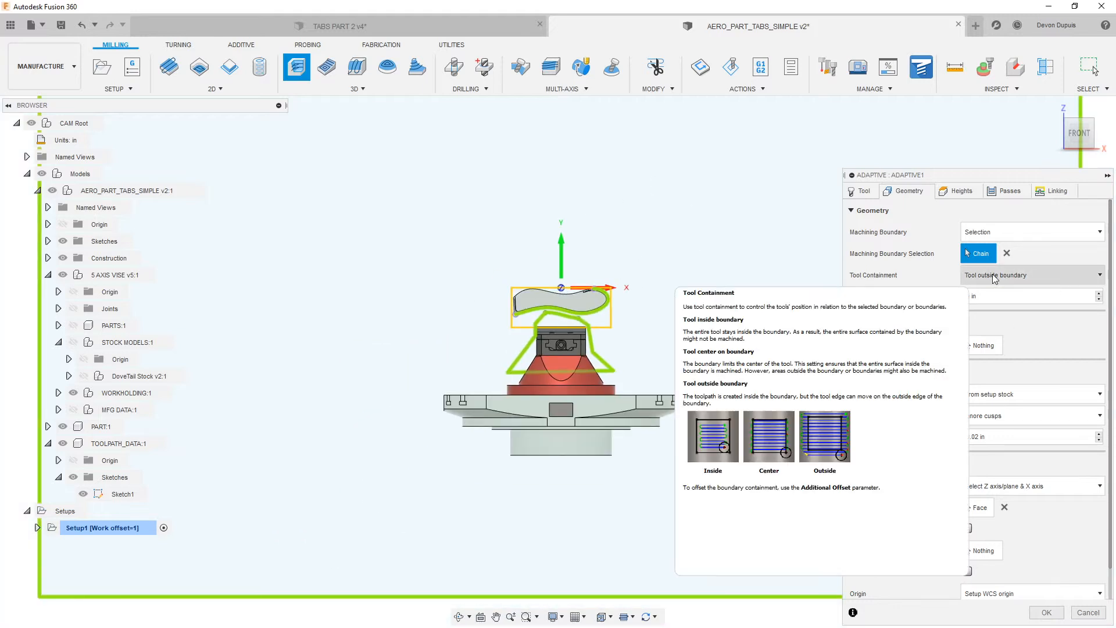
scroll(651, 260, "down", 1)
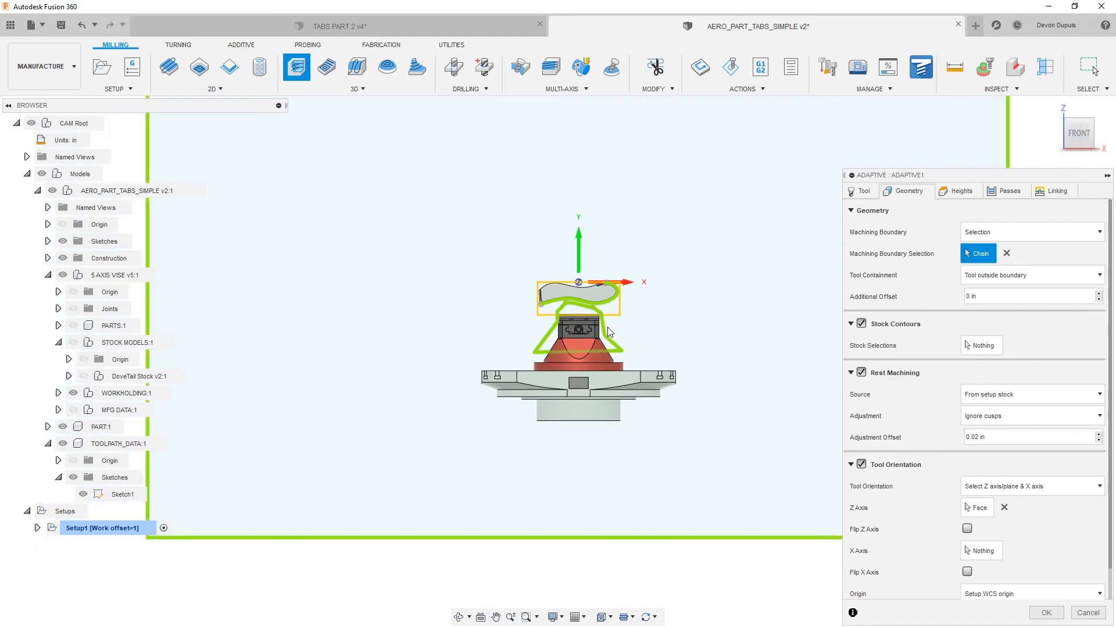
scroll(544, 332, "down", 1)
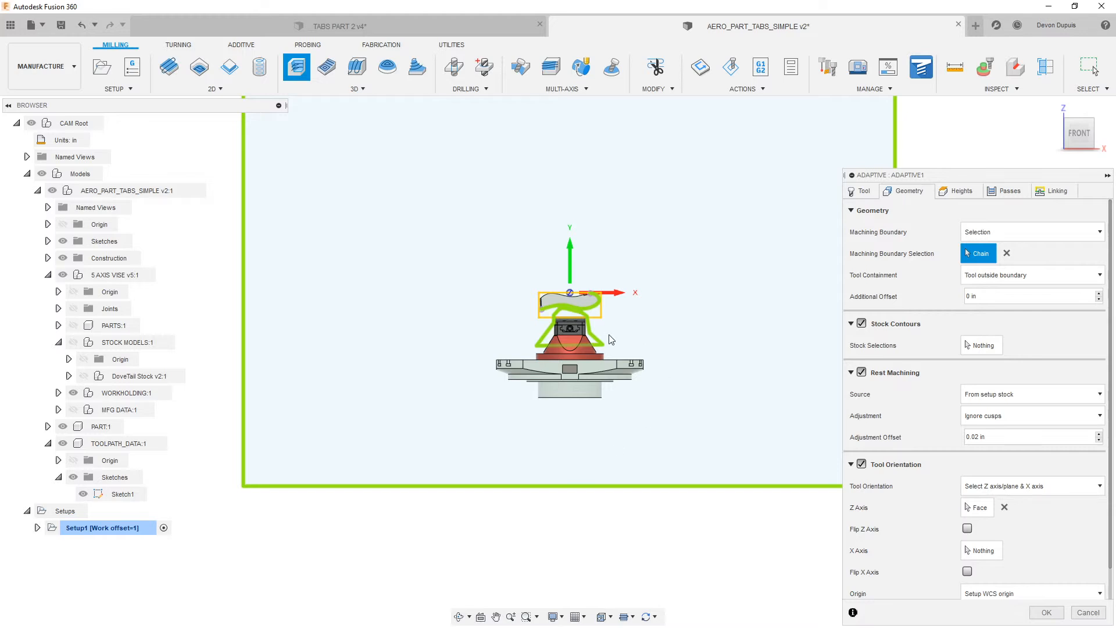
scroll(585, 316, "up", 3)
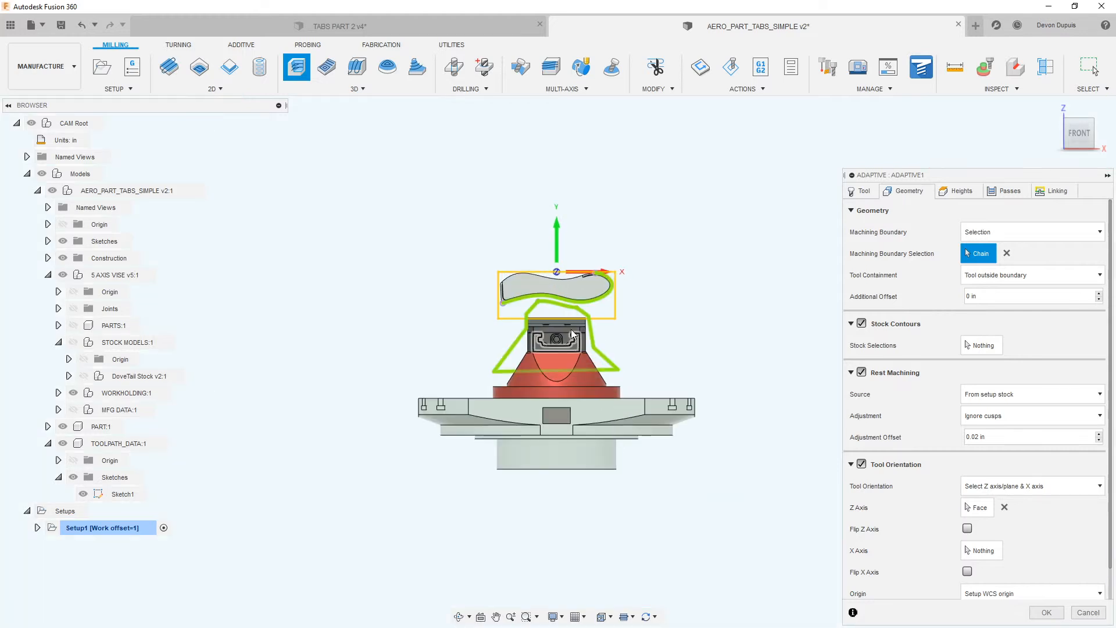
scroll(564, 320, "down", 3)
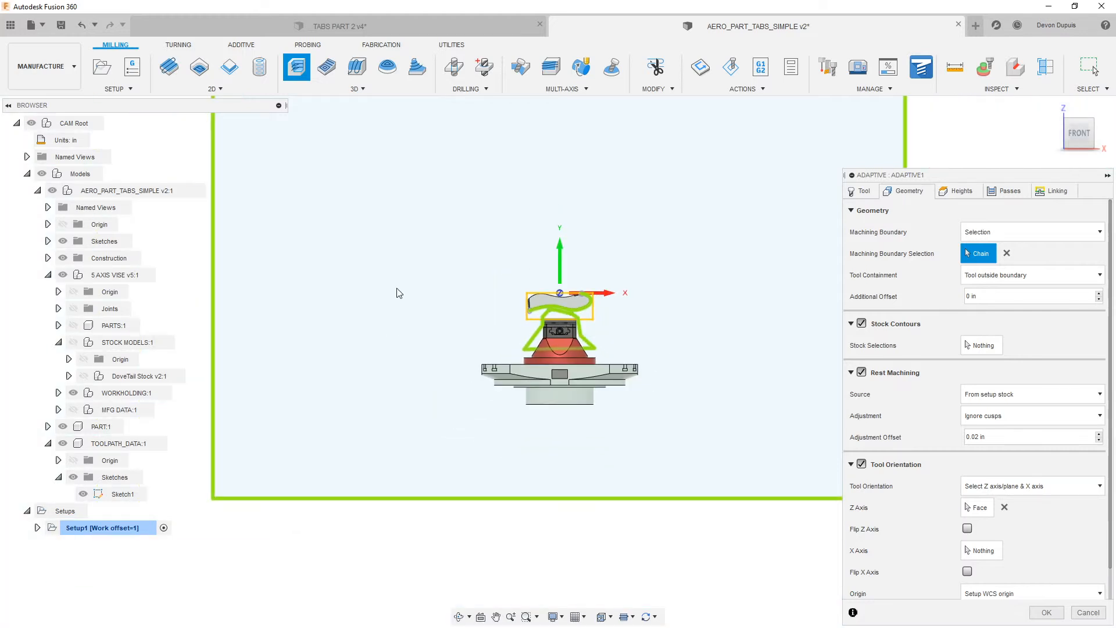
scroll(528, 344, "up", 5)
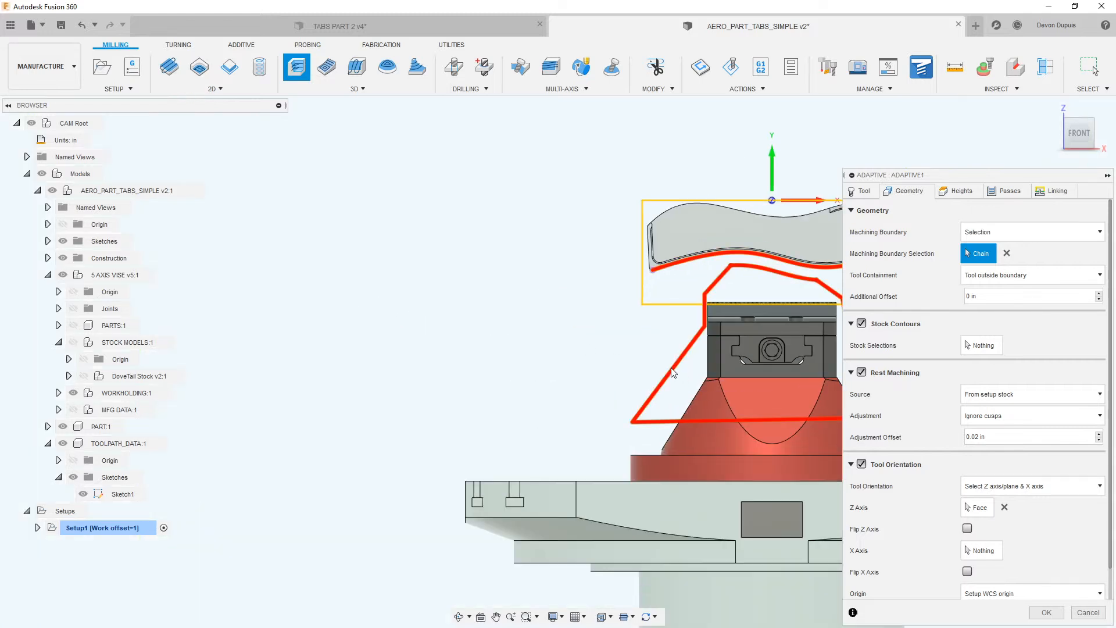
key("F6")
scroll(642, 294, "up", 3)
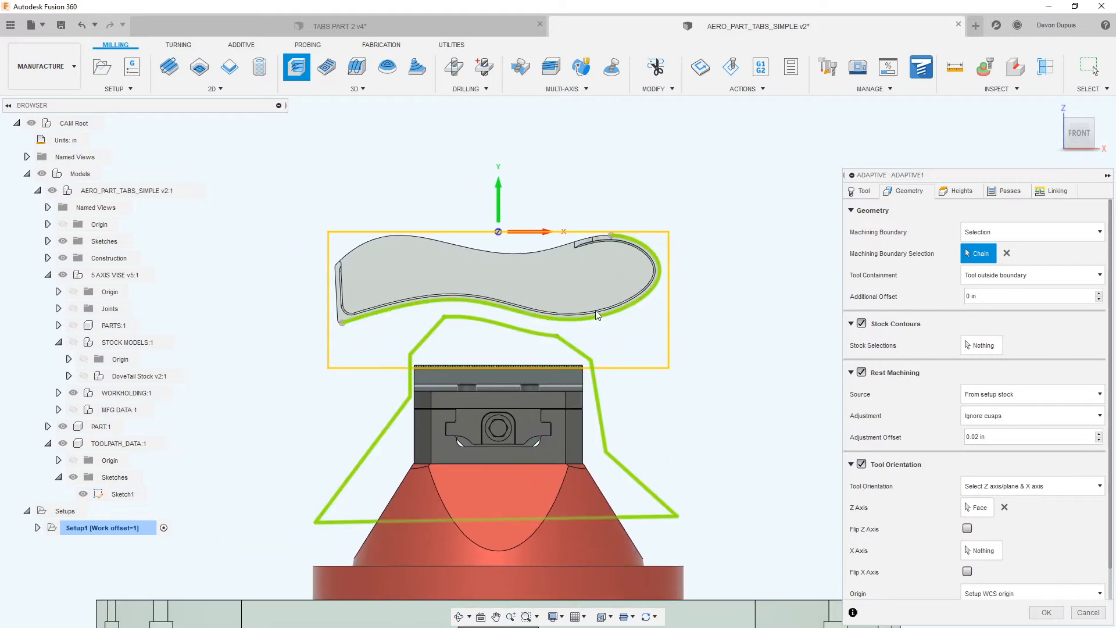
- Clear the machining boundary selection and choose only the closed vise outline and the large outer rectangle as chains
left_click(1007, 253)
scroll(723, 280, "down", 4)
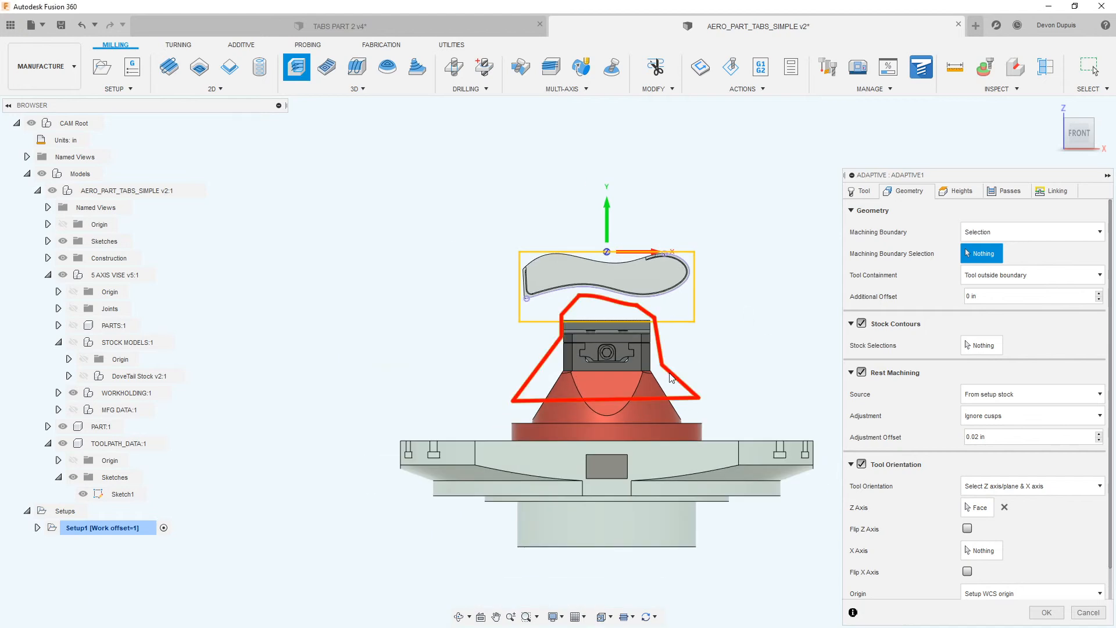
left_click(547, 349)
scroll(472, 301, "down", 2)
scroll(472, 300, "down", 3)
left_click(596, 459)
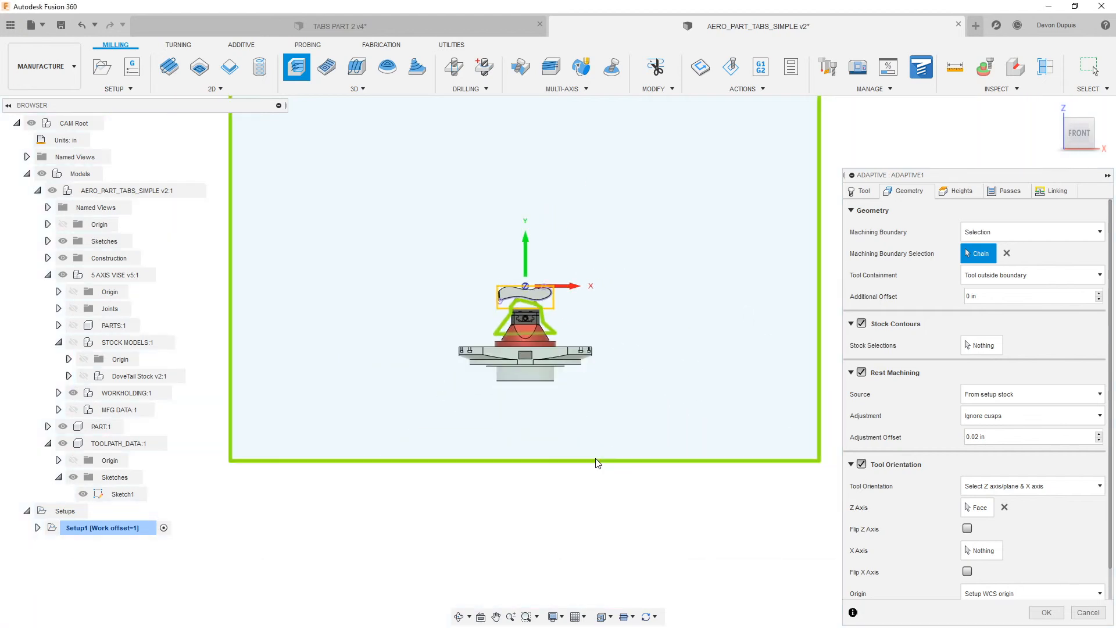
scroll(526, 318, "up", 5)
scroll(518, 278, "down", 1)
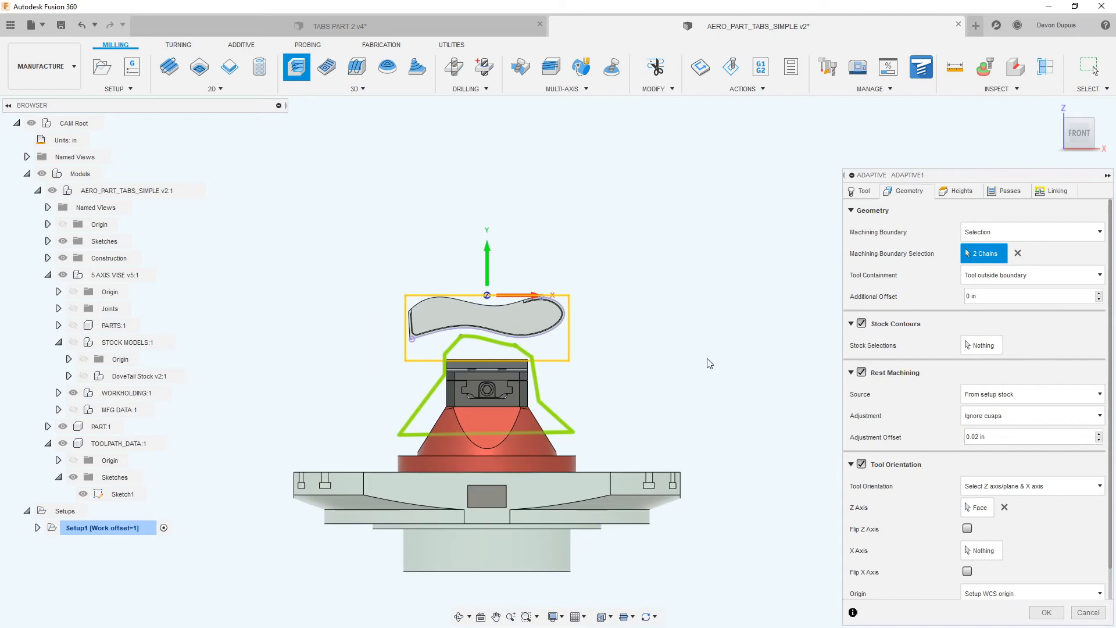
- Set the tool containment to Tool inside boundary
left_click(982, 277)
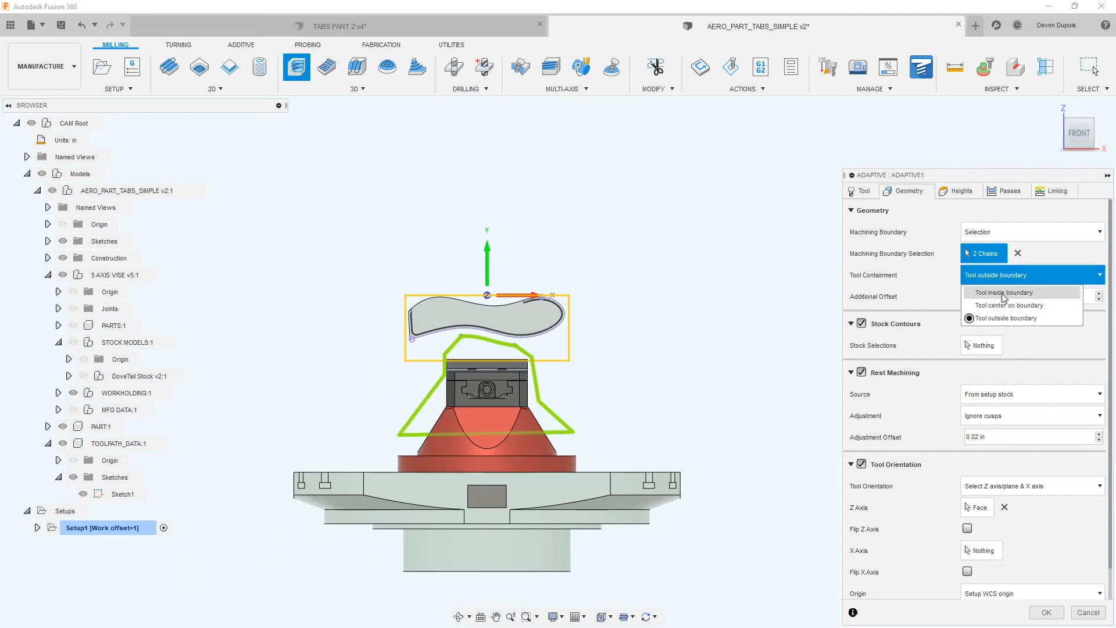
left_click(1004, 293)
scroll(655, 289, "down", 3)
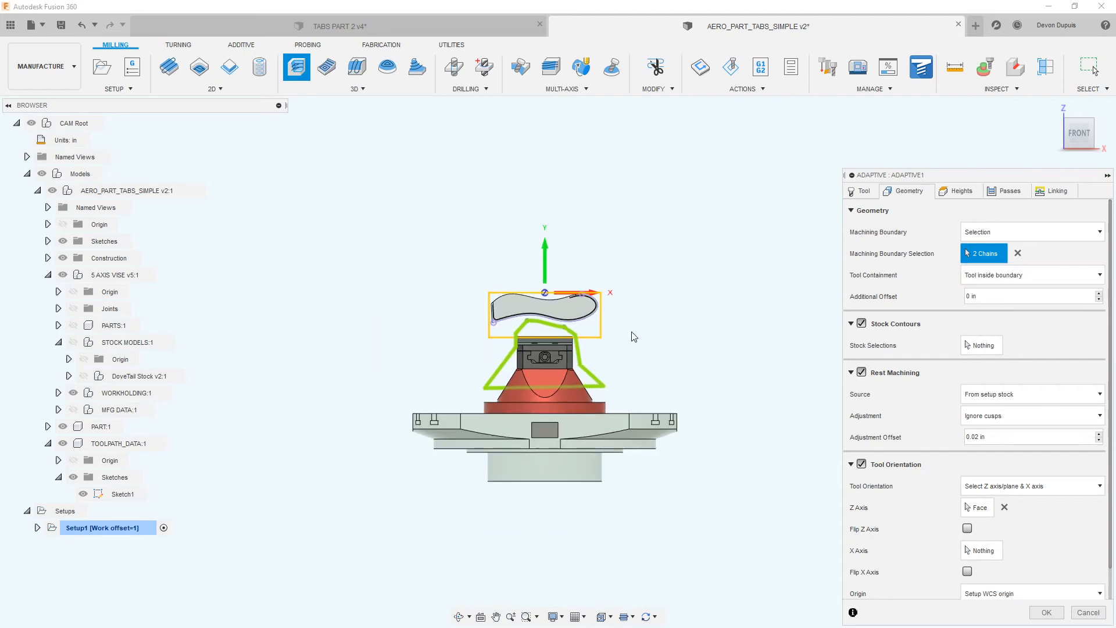
scroll(610, 300, "up", 4)
scroll(612, 296, "up", 3)
scroll(383, 241, "down", 1)
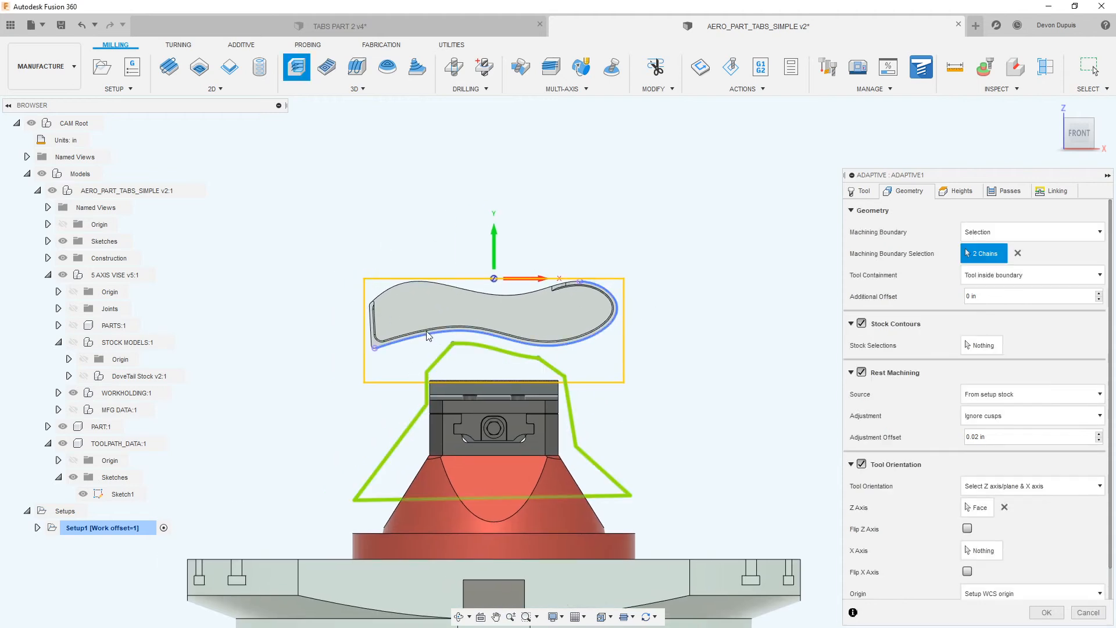
- Raise the bottom height to a 0.176023 in offset from the model bottom and generate the adaptive toolpath
left_click(1006, 191)
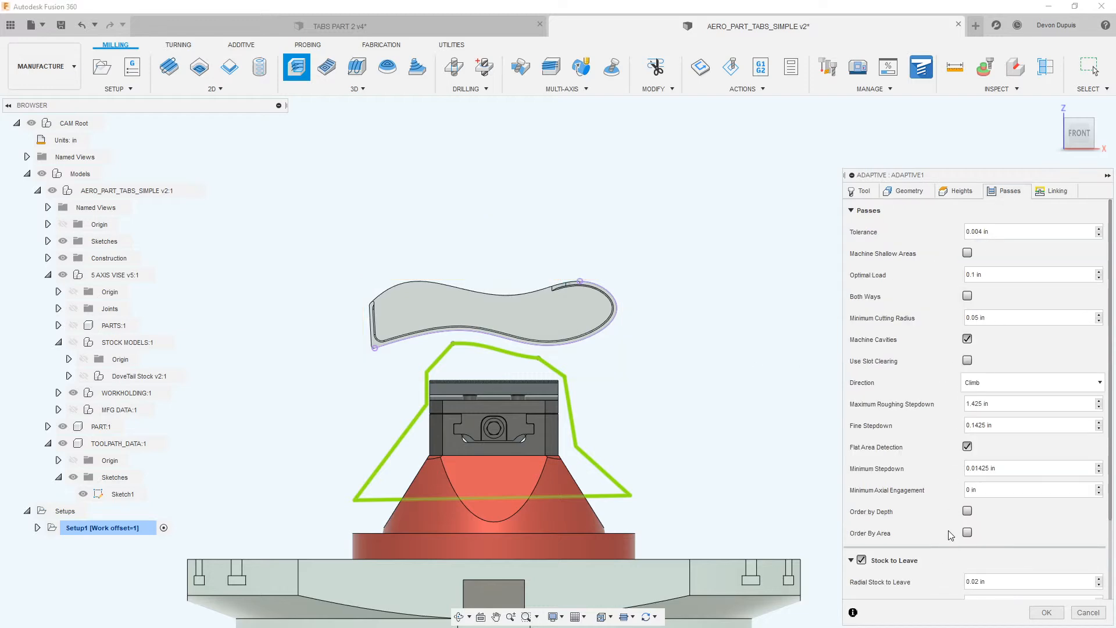
left_click(959, 191)
middle_click_drag(716, 339, 550, 448, "shift")
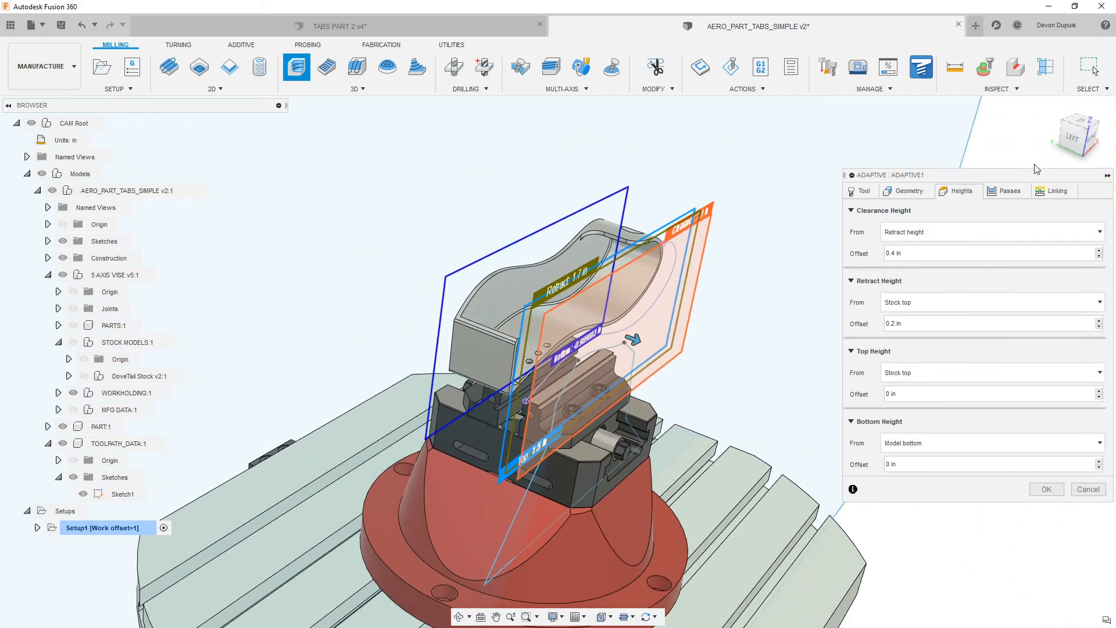
left_click(1070, 141)
left_click_drag(501, 250, 502, 252)
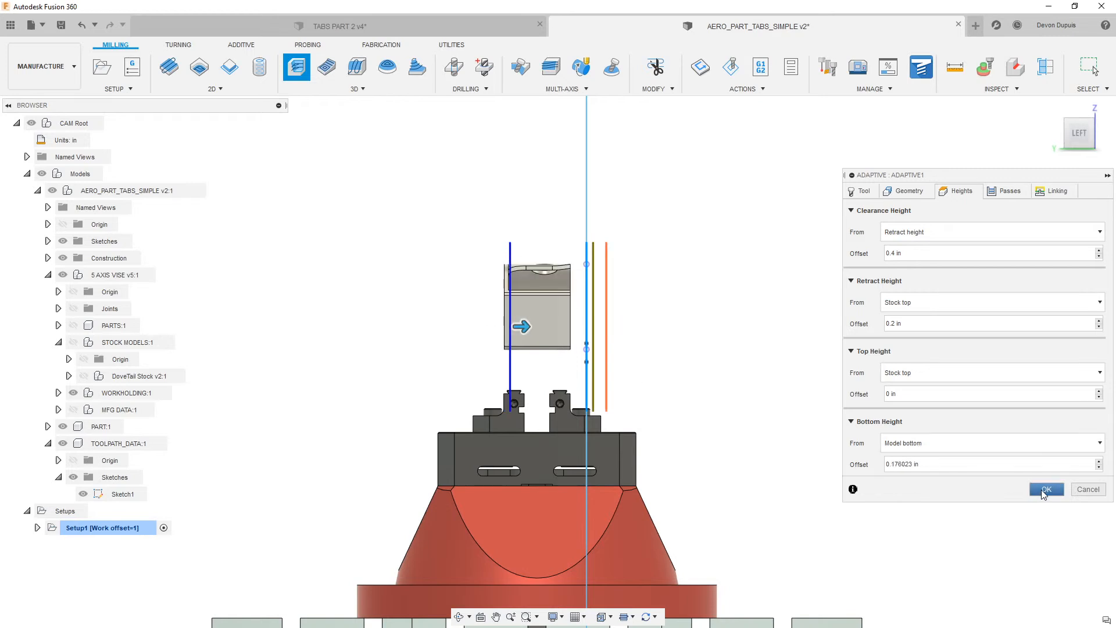
left_click(1046, 489)
scroll(663, 297, "down", 3)
middle_click_drag(686, 278, 638, 277, "shift")
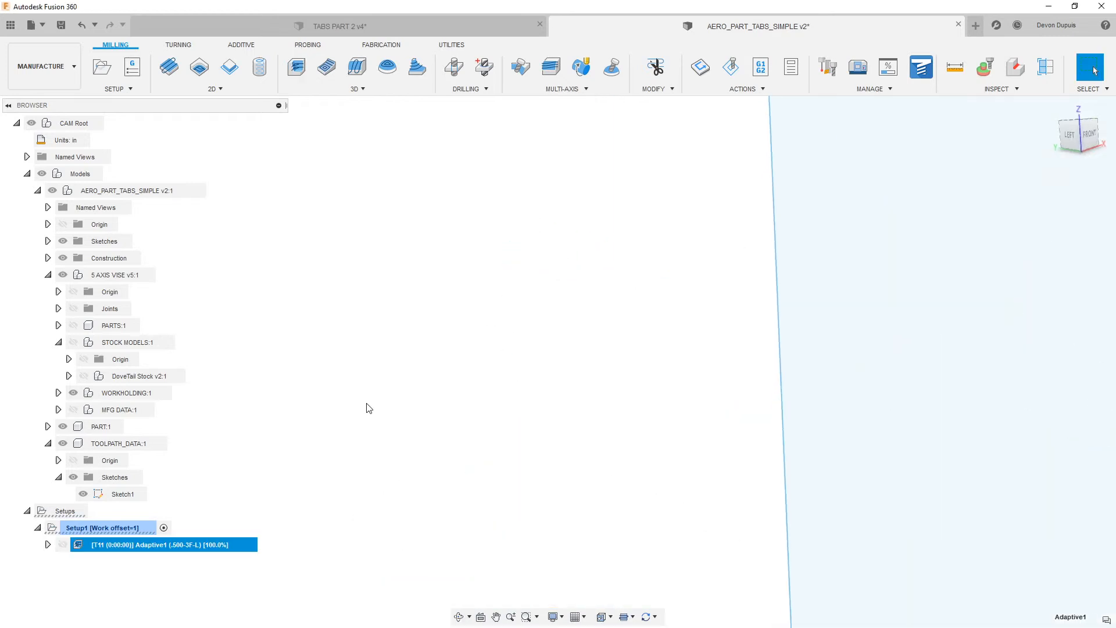
- Hide Sketch1 under TOOLPATH_DATA, fit the model in view and collapse the STOCK MODELS component
left_click(81, 495)
key("F6")
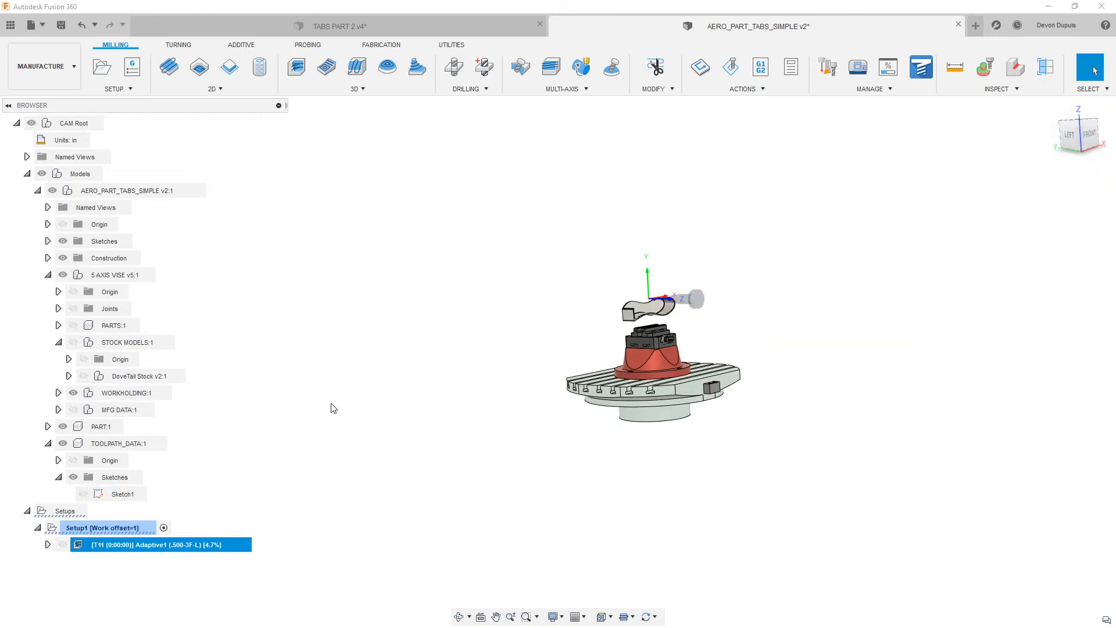
scroll(568, 316, "up", 2)
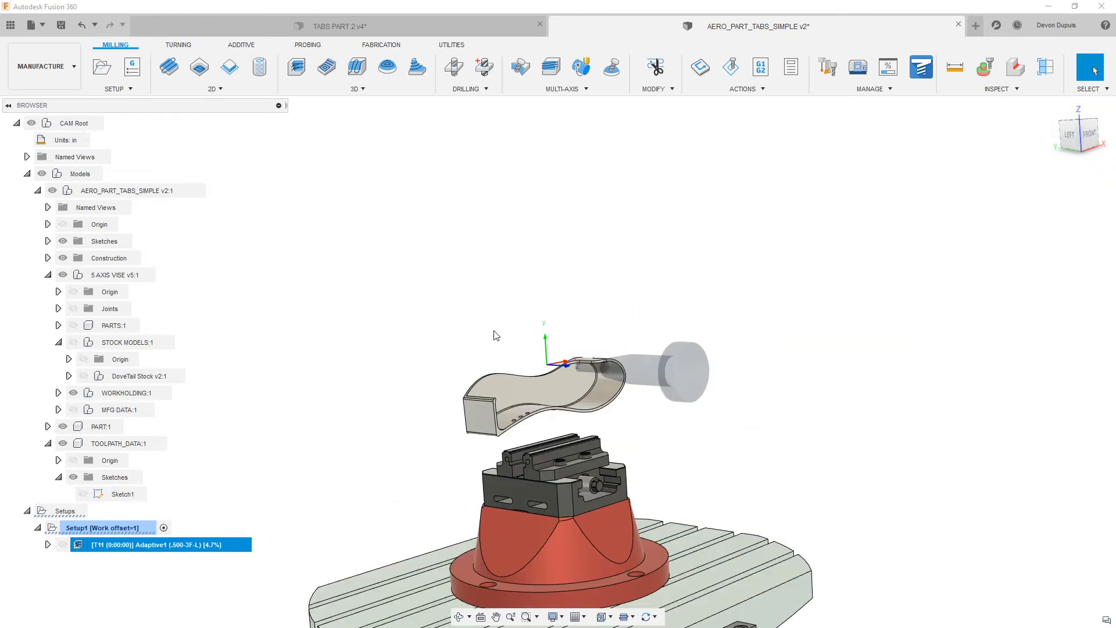
middle_click_drag(407, 383, 367, 320, "shift")
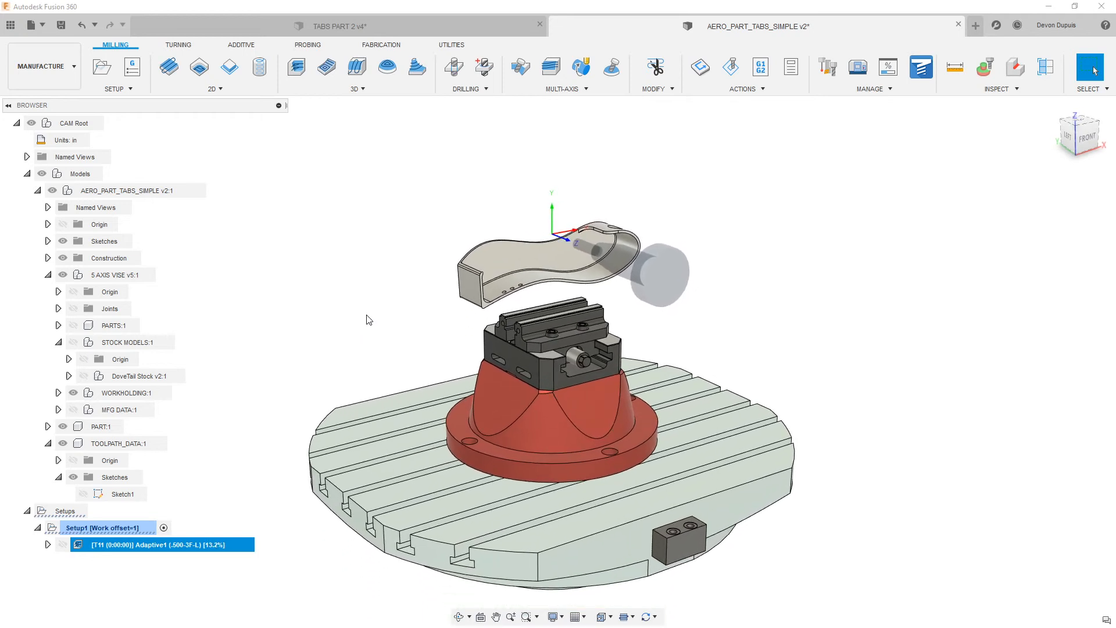
left_click(58, 342)
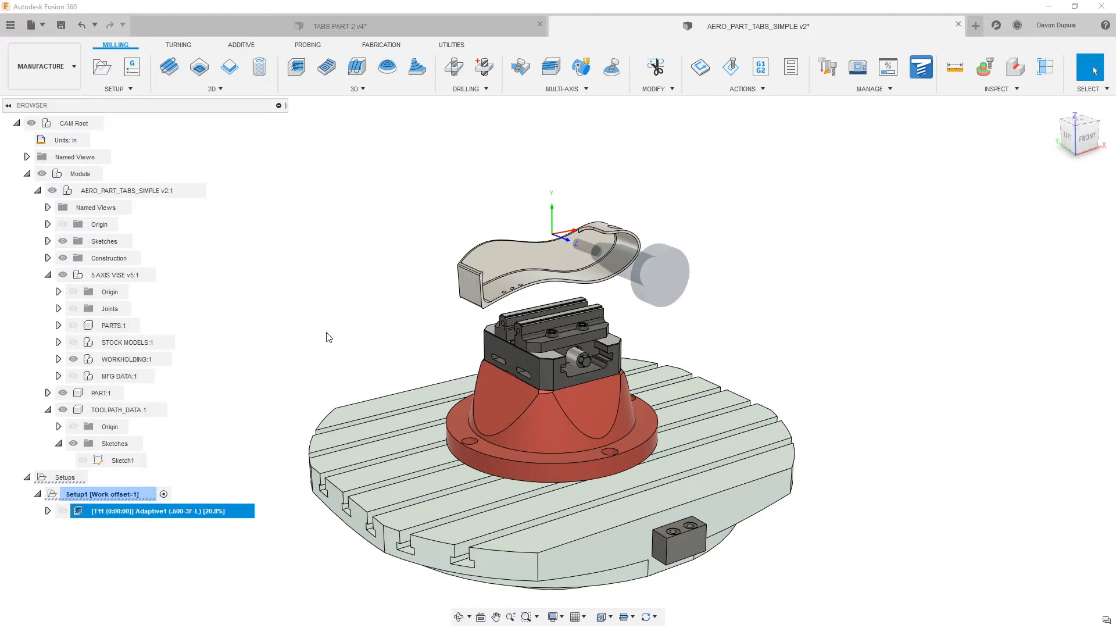
- Duplicate the Adaptive1 operation and enable Flip Z Axis in the copy's tool orientation to machine from the opposite side
right_click(185, 512)
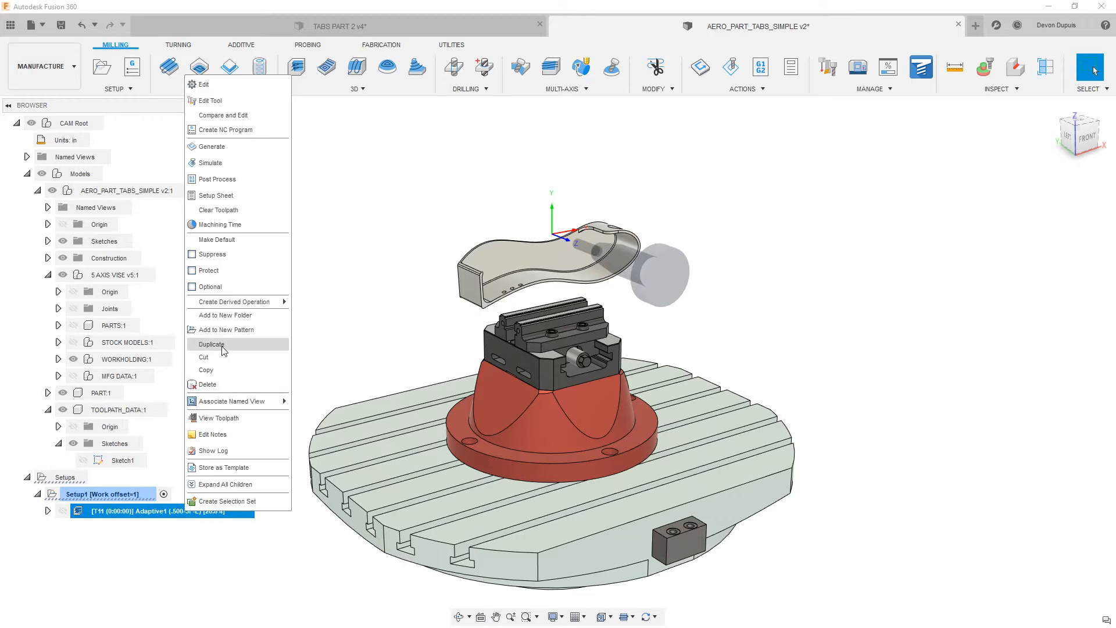
left_click(224, 349)
right_click(203, 527)
left_click(254, 105)
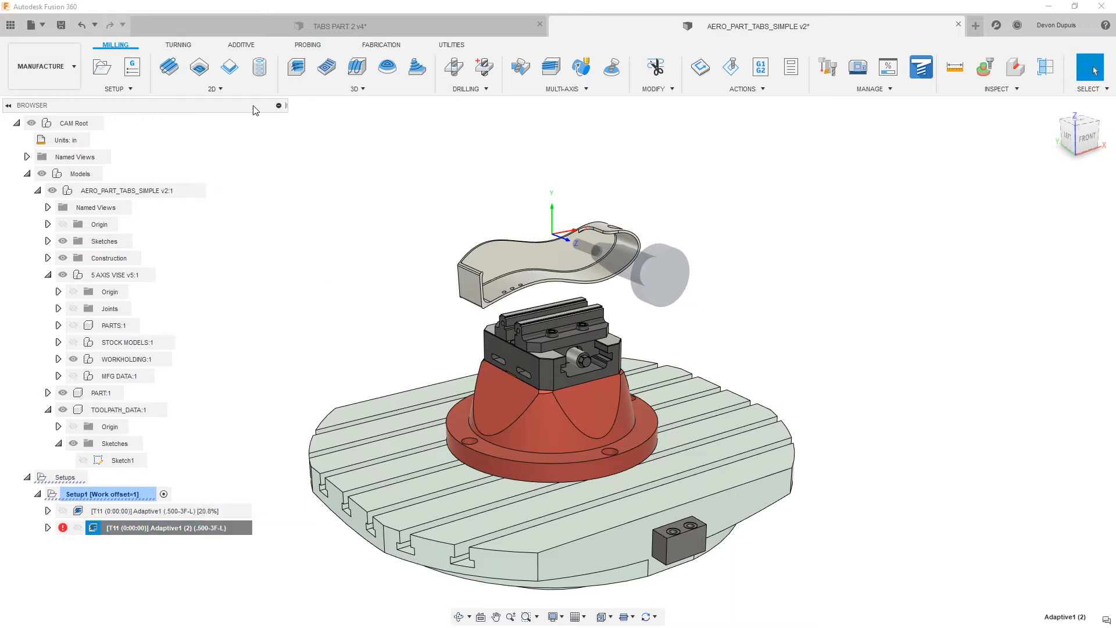
left_click(908, 191)
left_click(968, 529)
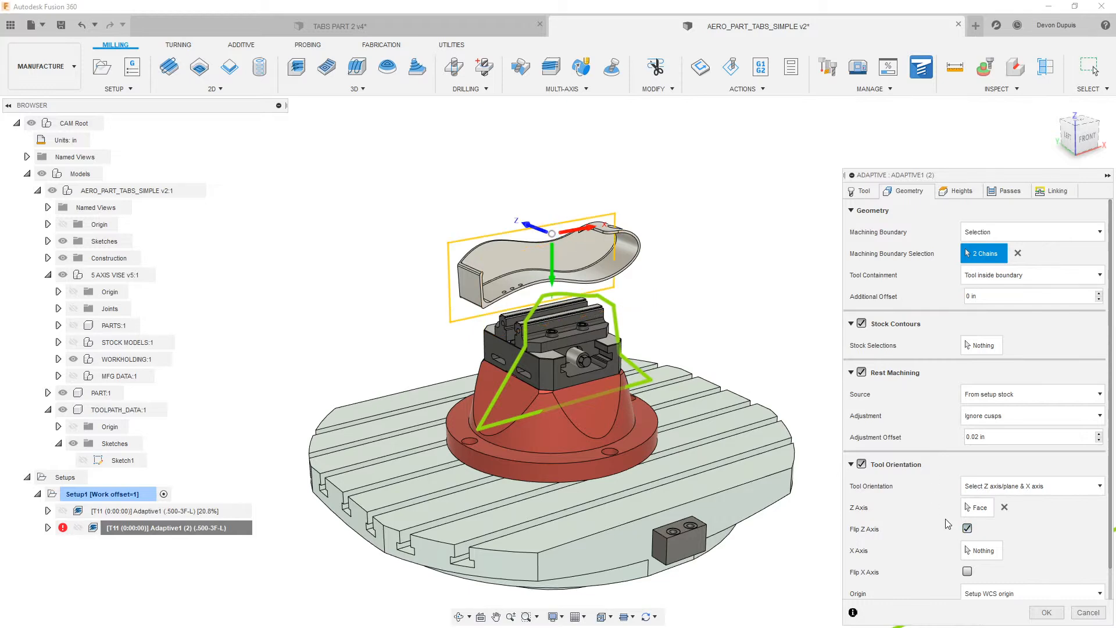
- Raise the copy's bottom height to a 1.59495 in offset from the model bottom and generate its toolpath
left_click(962, 191)
left_click(1069, 136)
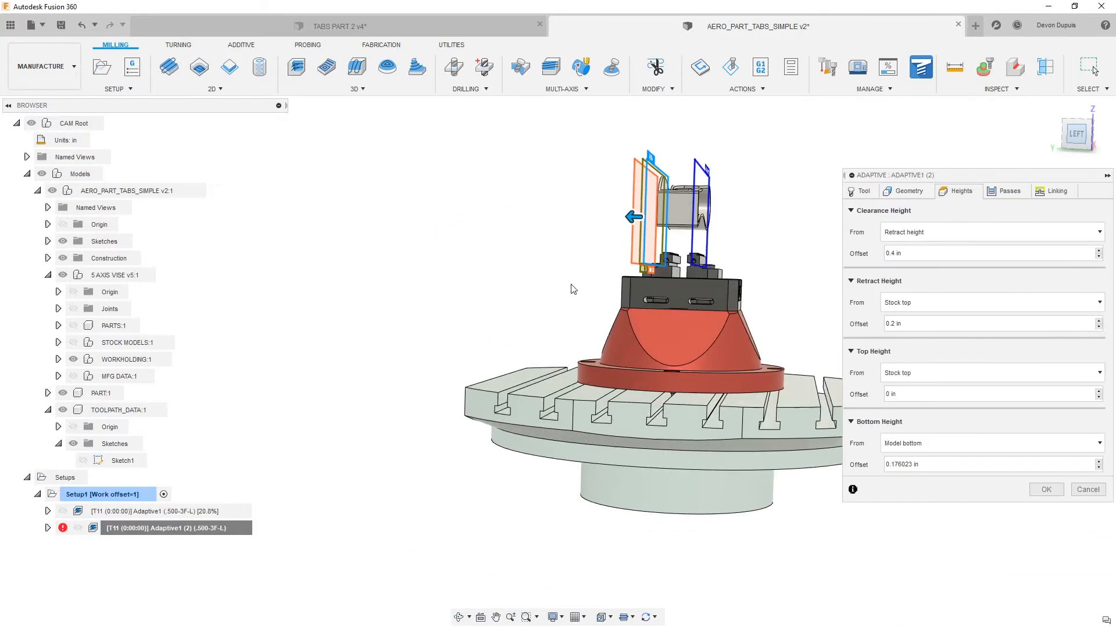
scroll(611, 256, "up", 5)
left_click_drag(601, 271, 532, 273)
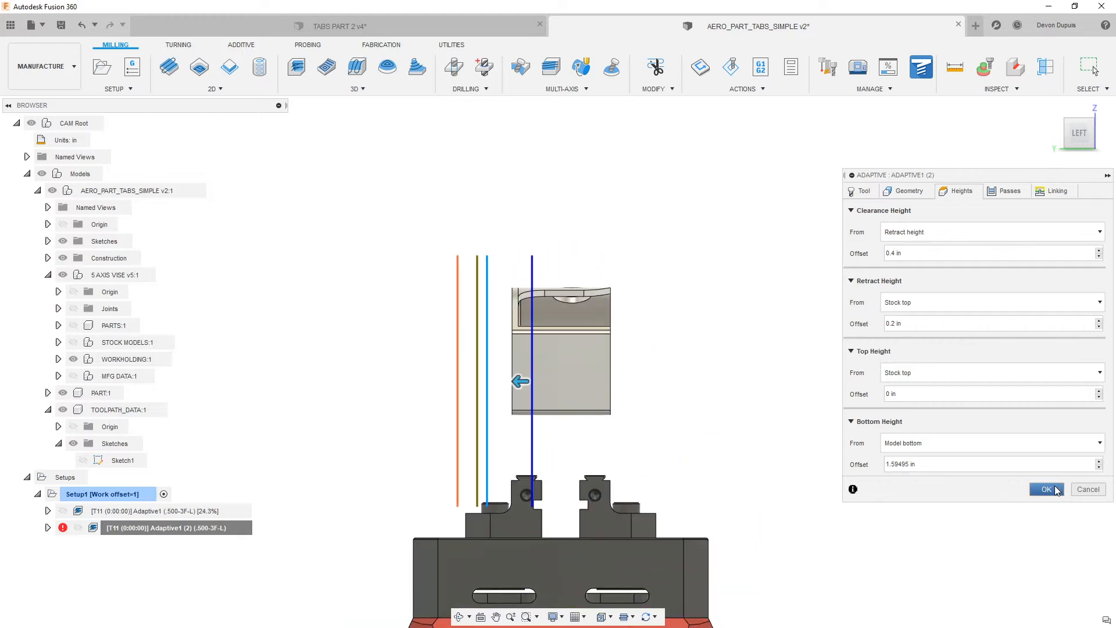
left_click(1046, 489)
- Check the generation of both adaptive toolpaths and the available task options in the CAM Task Manager, then close it
scroll(678, 431, "down", 4)
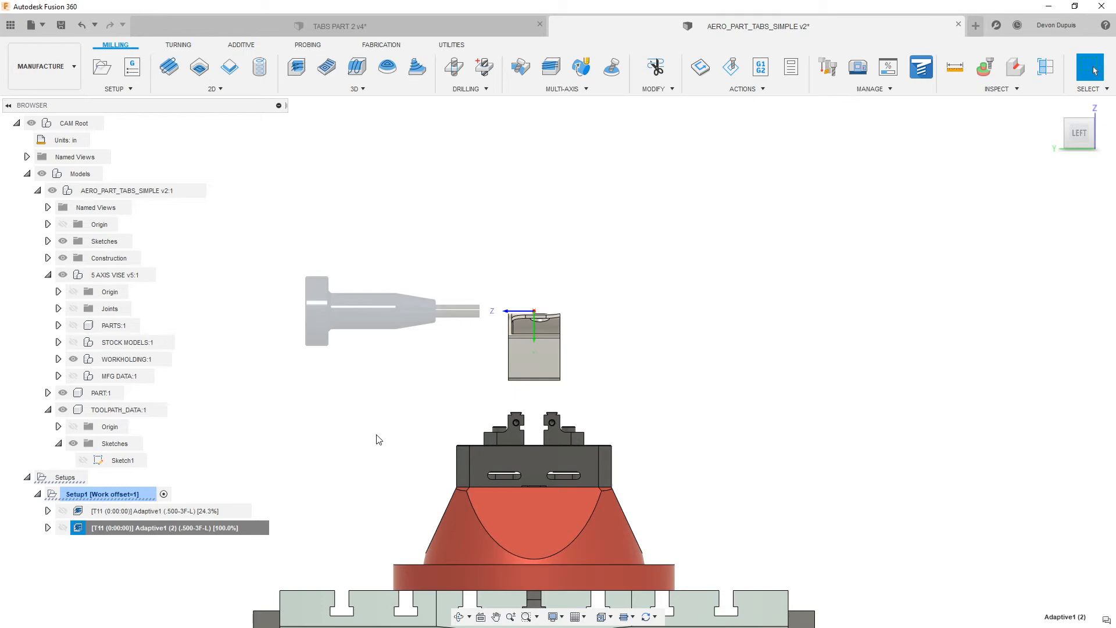
middle_click_drag(390, 405, 284, 427, "shift")
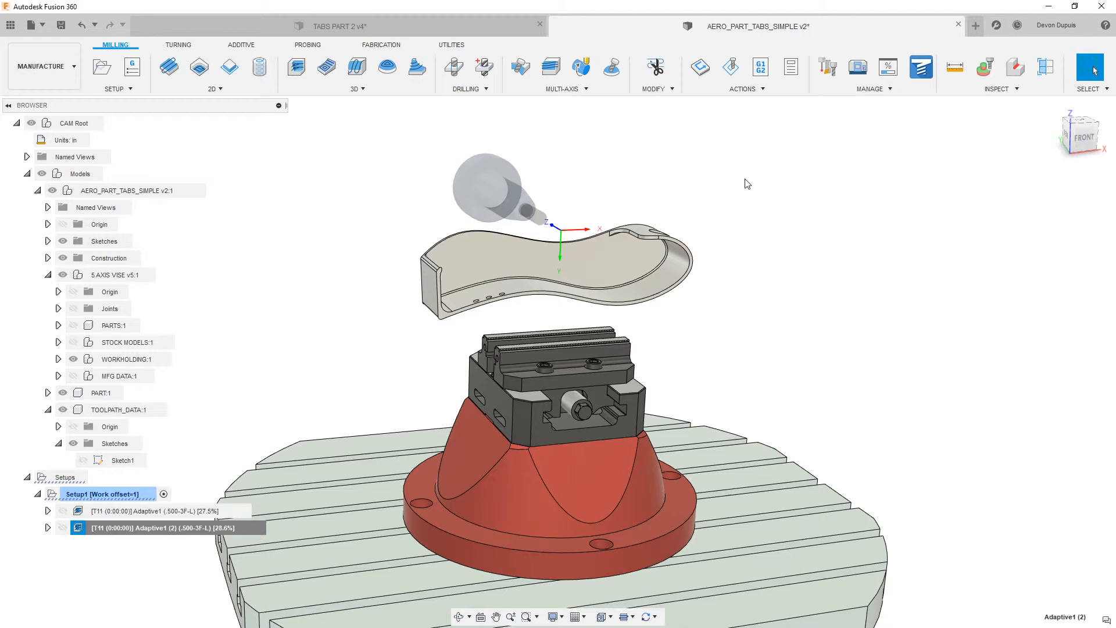
left_click(888, 89)
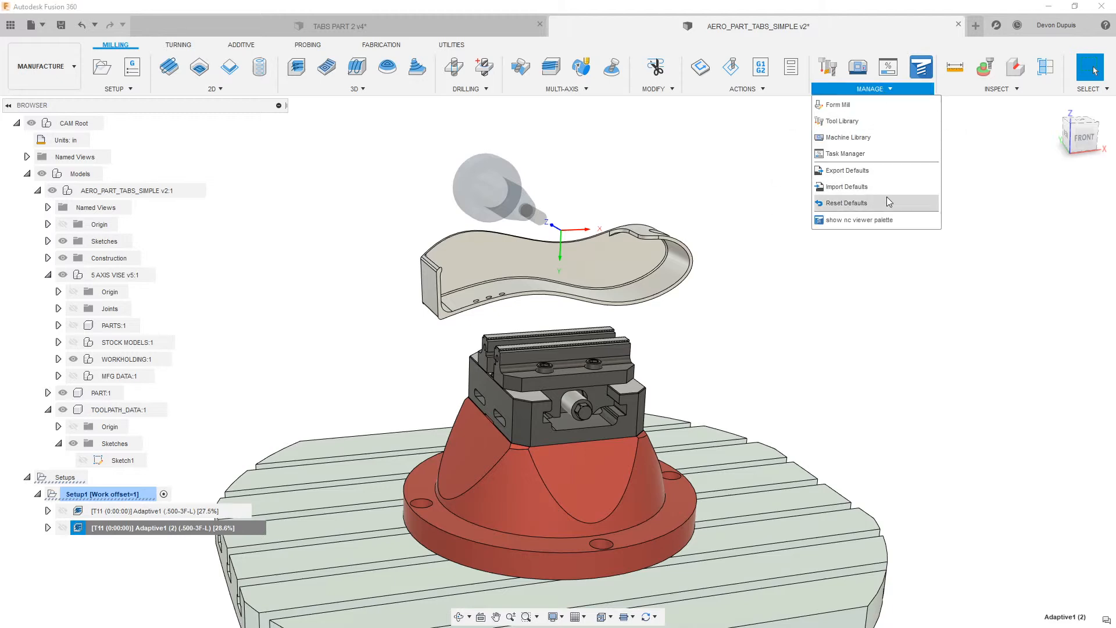
left_click(868, 154)
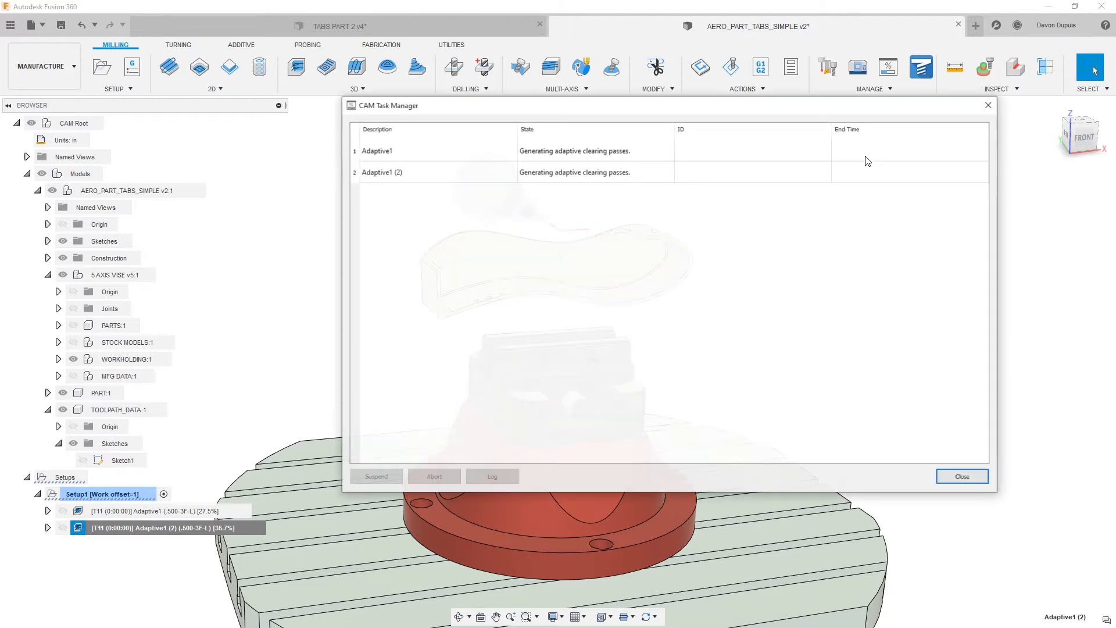
left_click_drag(660, 117, 581, 190)
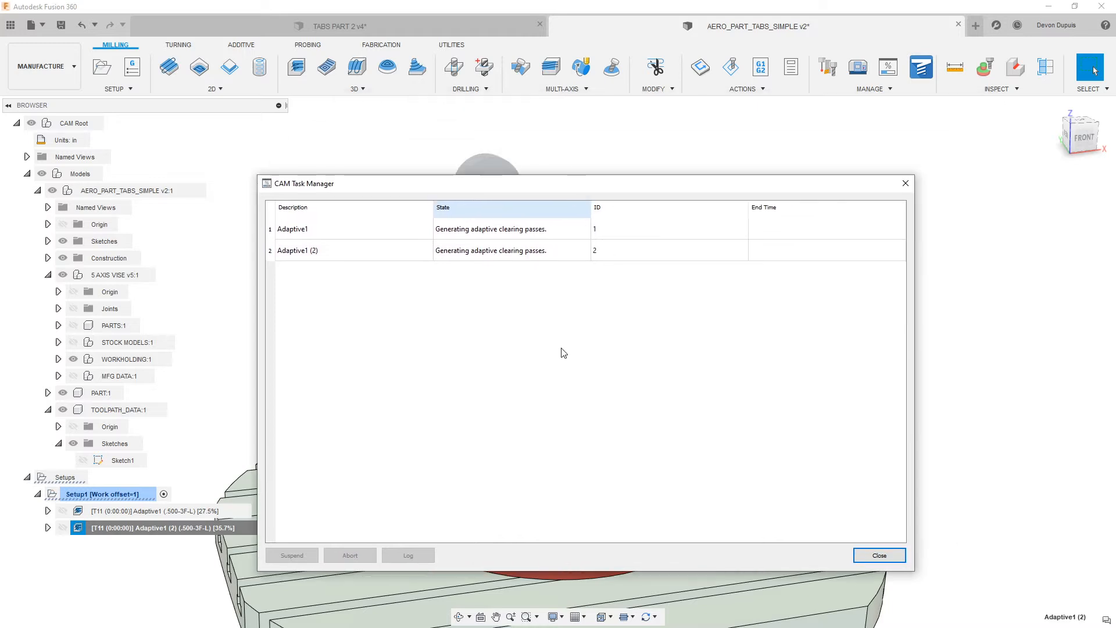
right_click(514, 339)
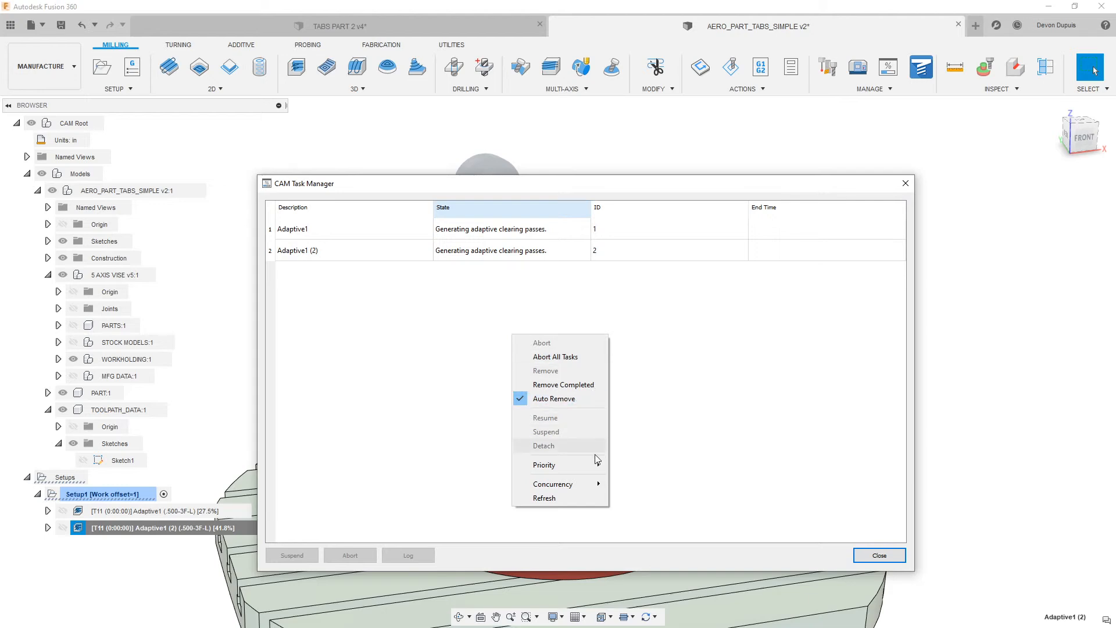
mouse_move(583, 492)
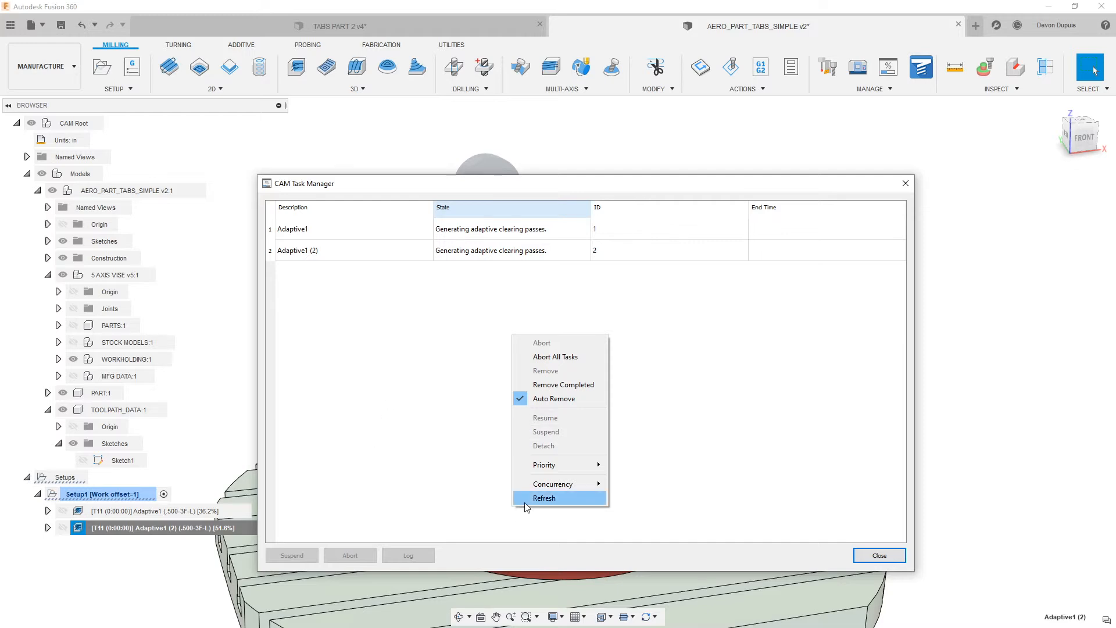
left_click(898, 559)
left_click(899, 560)
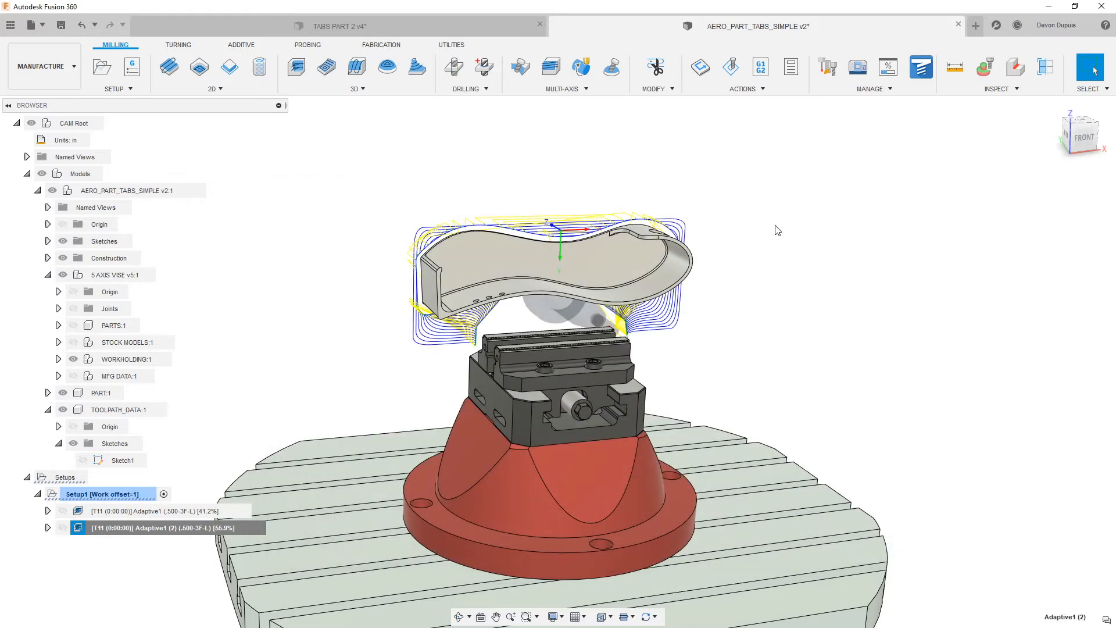
- Examine both adaptive toolpaths from the front and back, especially the passes below the part near the vise
left_click(1085, 144)
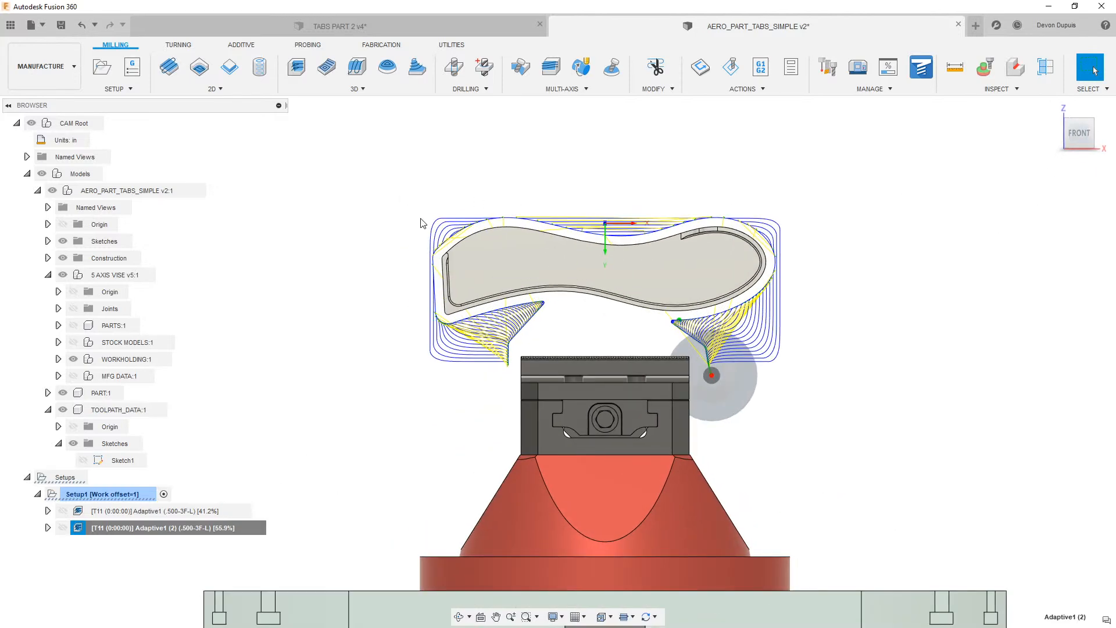
scroll(631, 321, "up", 2)
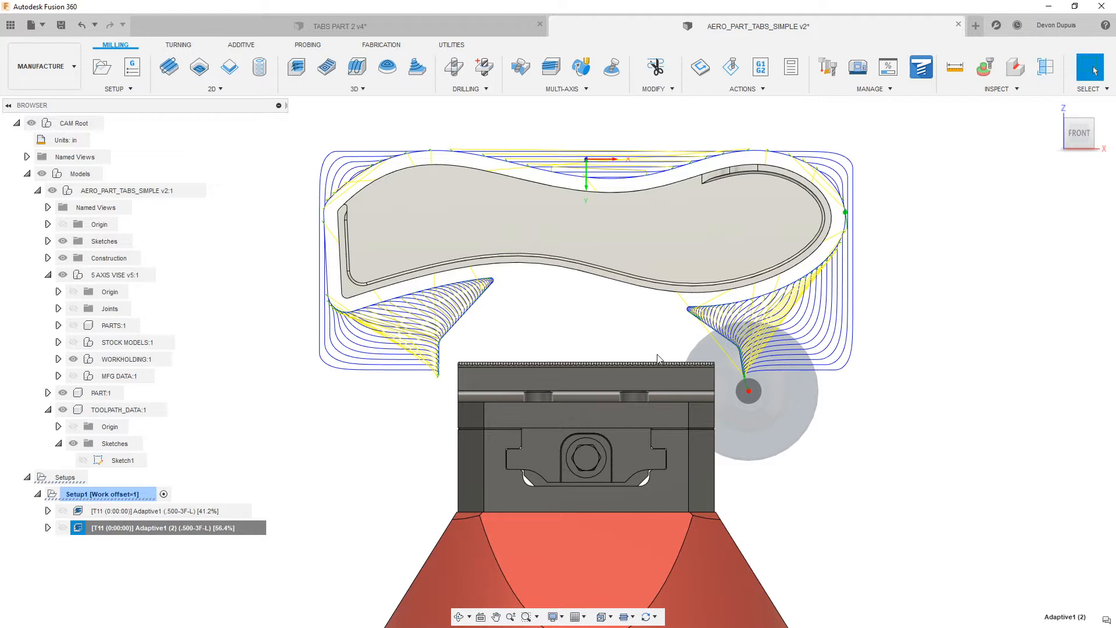
left_click(168, 511)
left_click(186, 528)
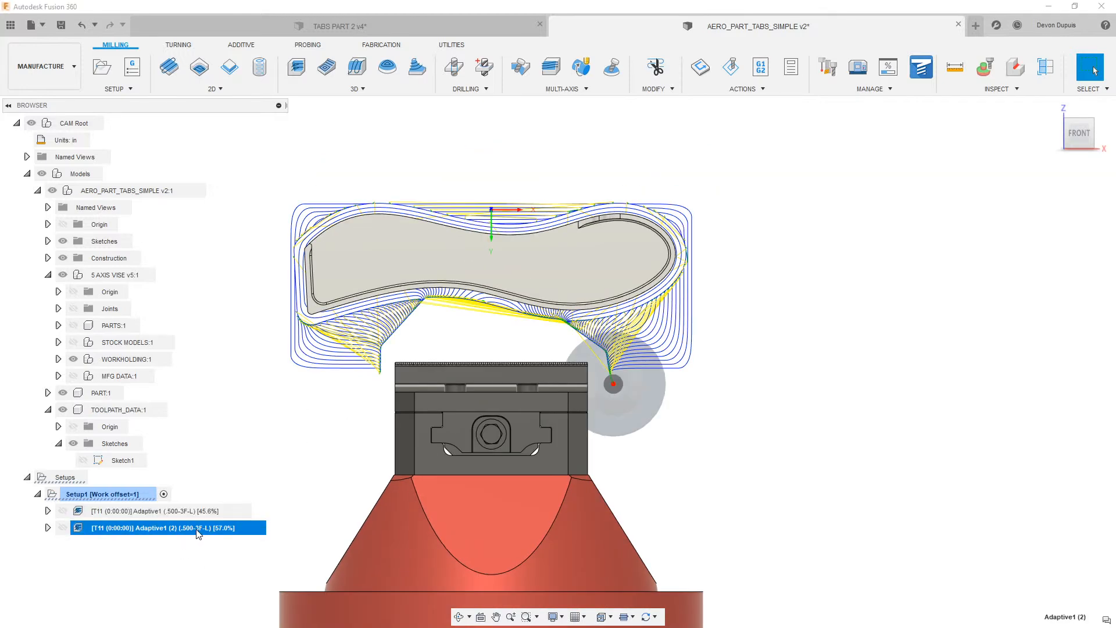
scroll(351, 411, "up", 1)
scroll(782, 386, "down", 1)
middle_click_drag(799, 388, 422, 375, "shift")
scroll(449, 352, "up", 5)
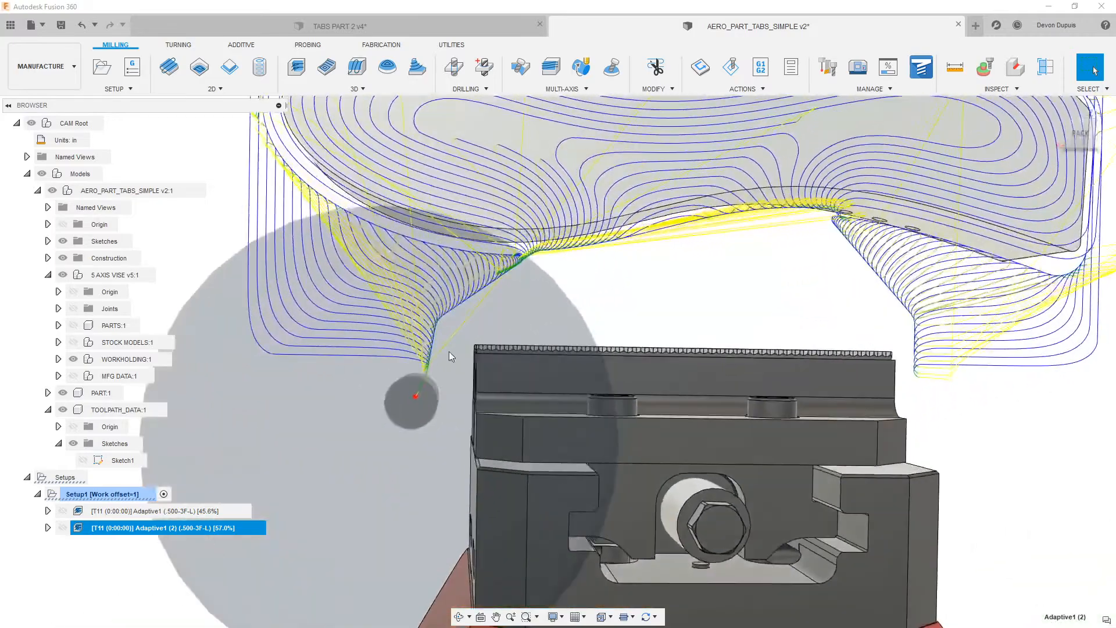
scroll(434, 328, "down", 3)
middle_click_drag(454, 280, 478, 334)
middle_click_drag(489, 256, 528, 227, "shift")
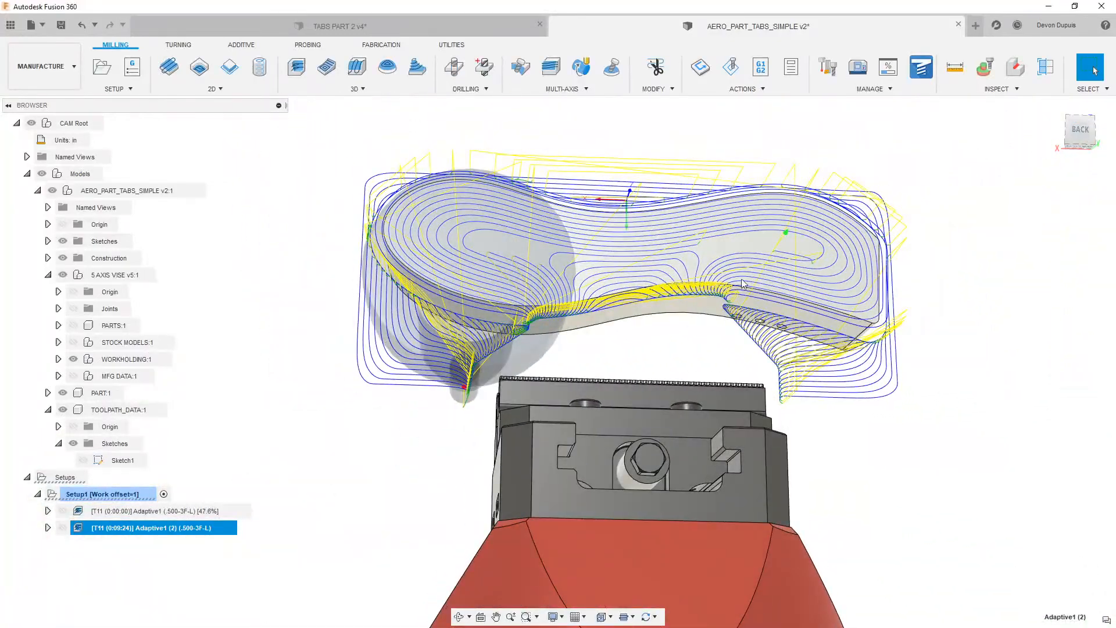
left_click(1083, 128)
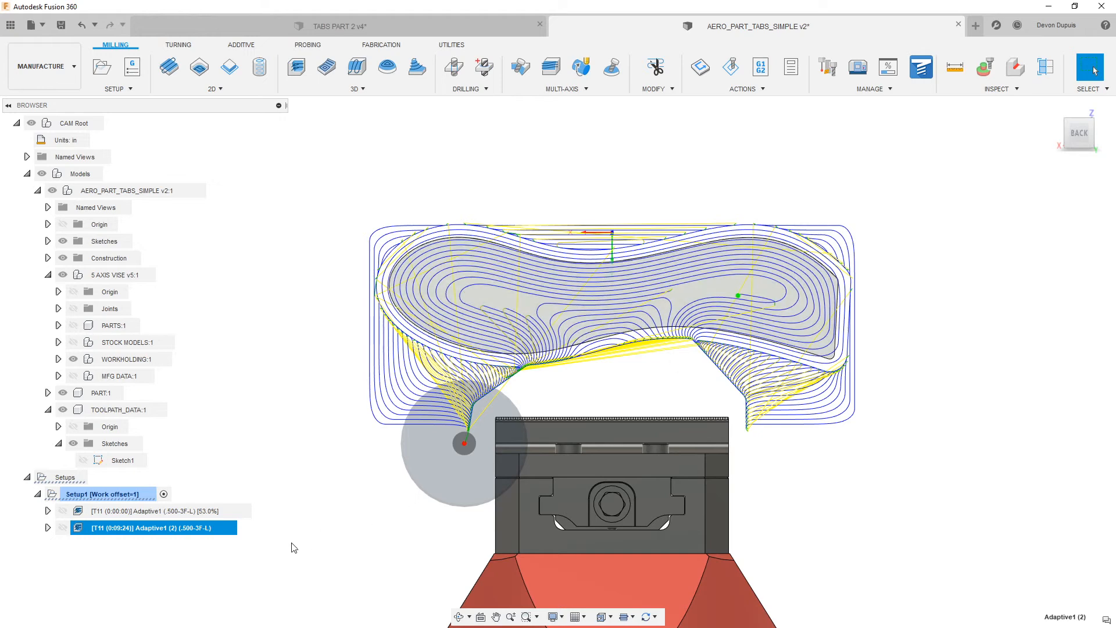
- Simulate the duplicated adaptive operation, inspect the stock removal from the back side, and close the simulation
right_click(206, 533)
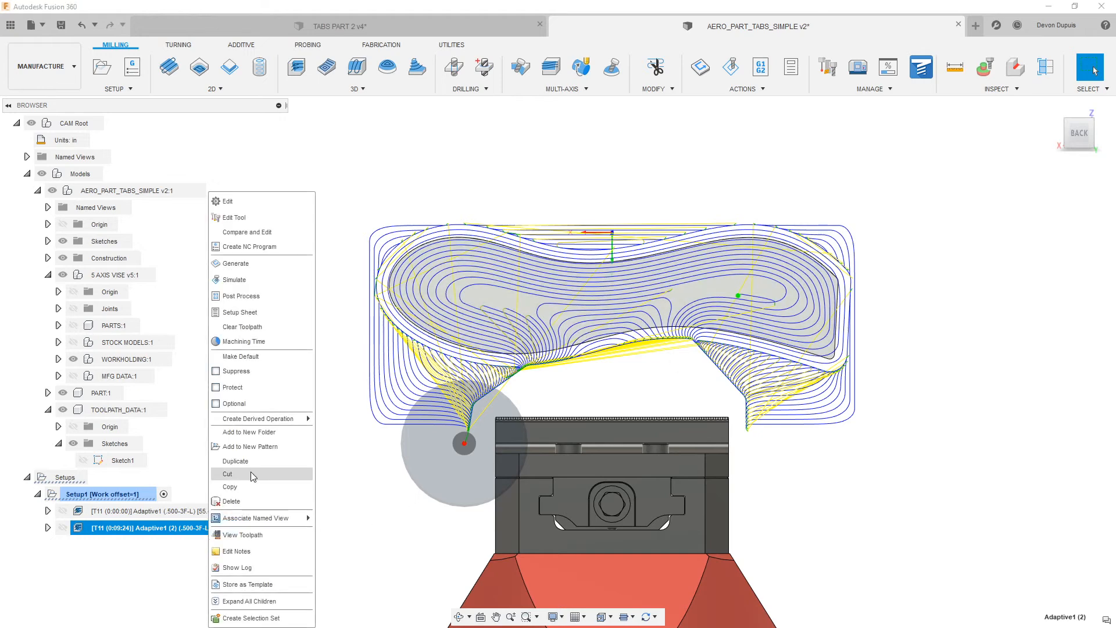
left_click(258, 284)
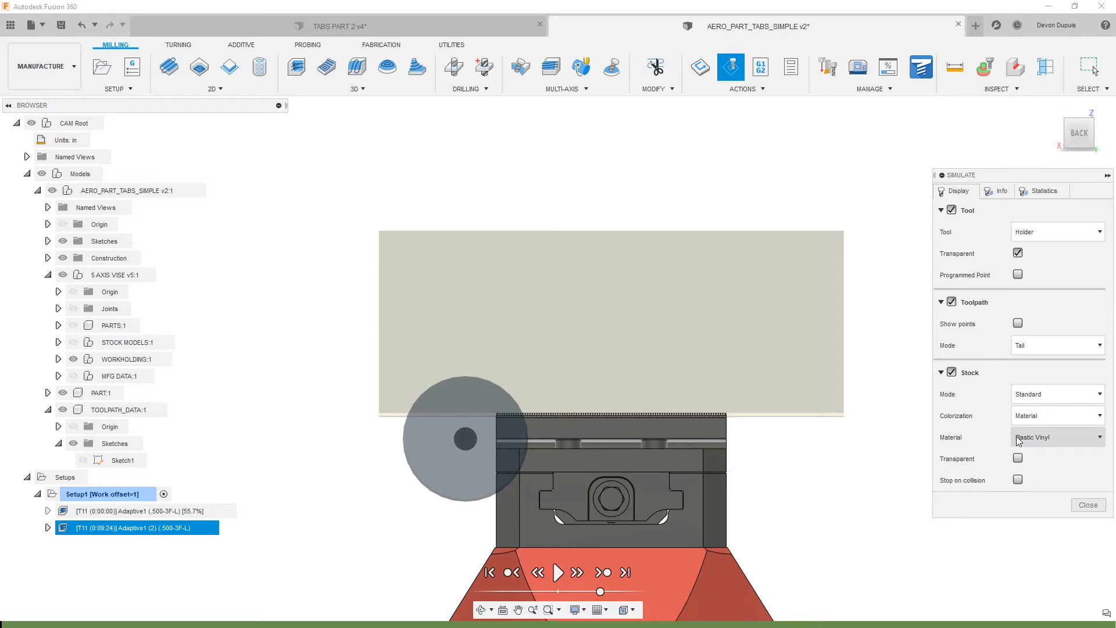
left_click(559, 574)
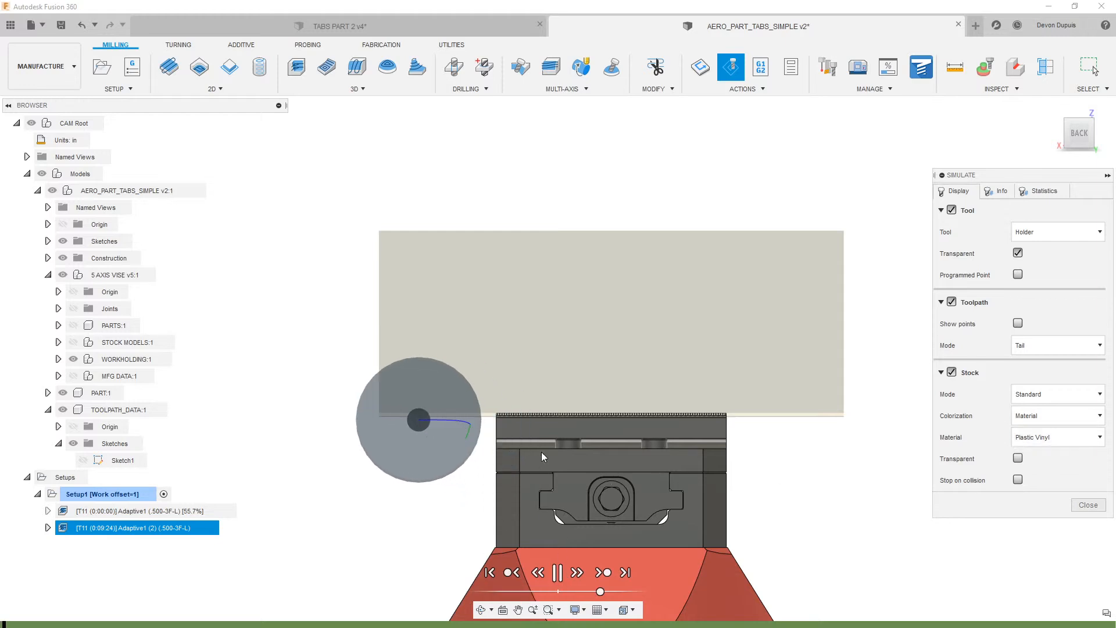
middle_click_drag(584, 426, 906, 312, "shift")
middle_click_drag(777, 505, 747, 538, "shift")
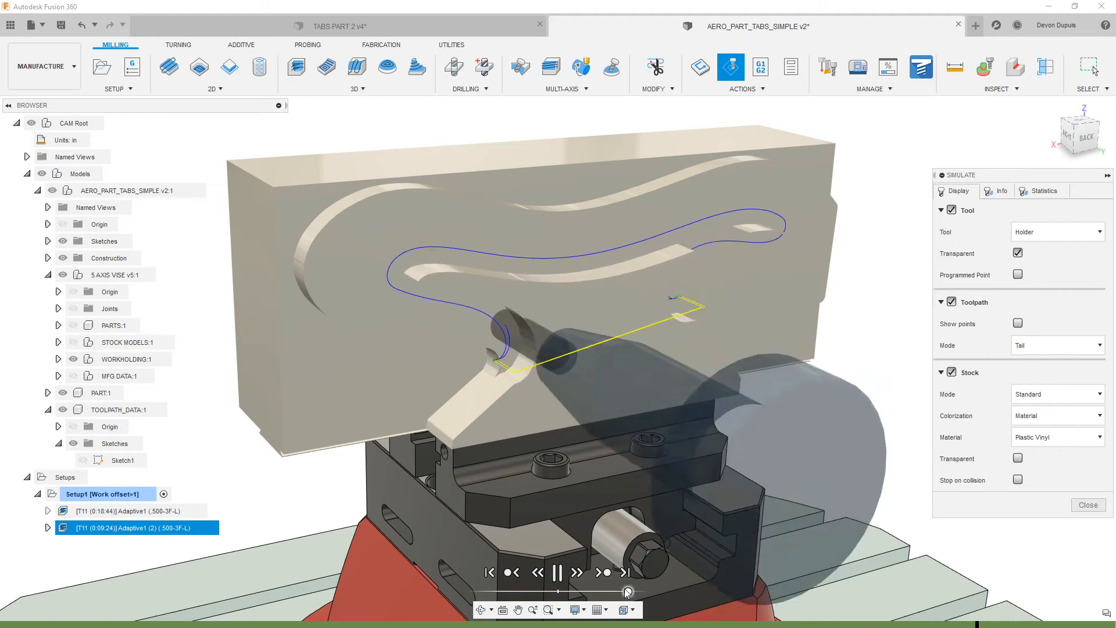
left_click_drag(625, 590, 619, 590)
scroll(831, 374, "down", 1)
scroll(833, 379, "down", 2)
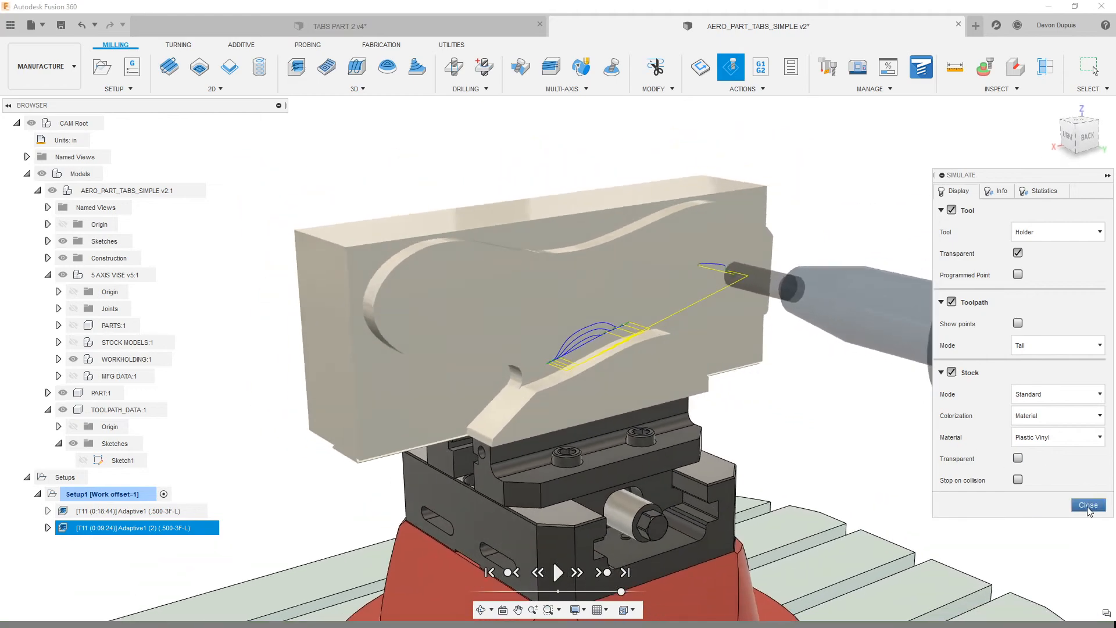
left_click(1089, 505)
left_click(945, 372)
- Simulate all of Setup1 at increased playback speed to review both adaptive operations, and close the simulation
right_click(128, 495)
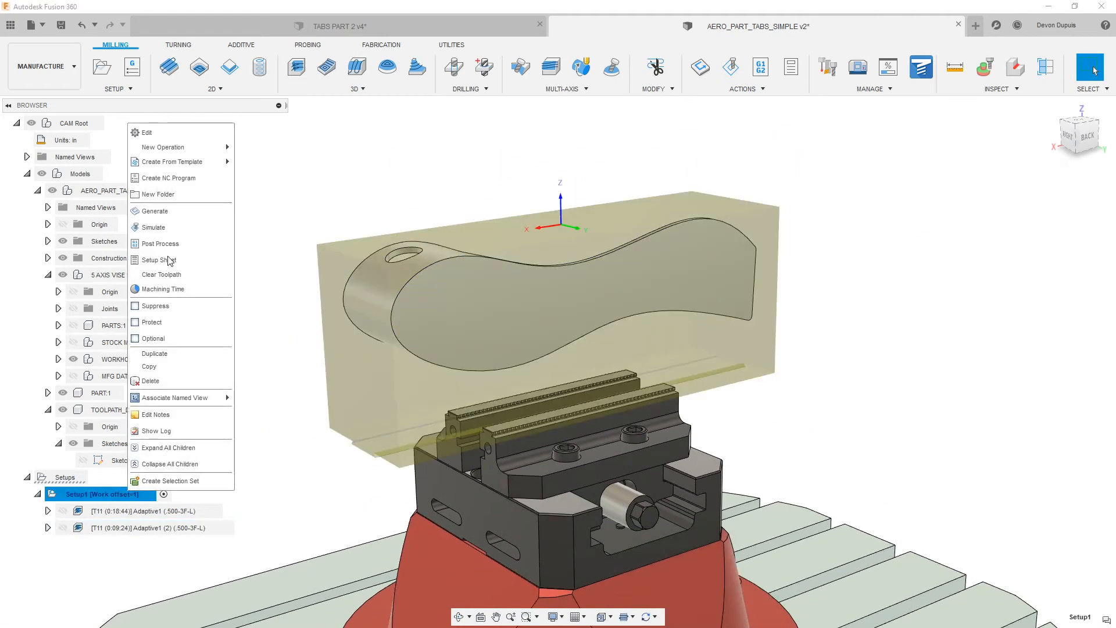
left_click(169, 228)
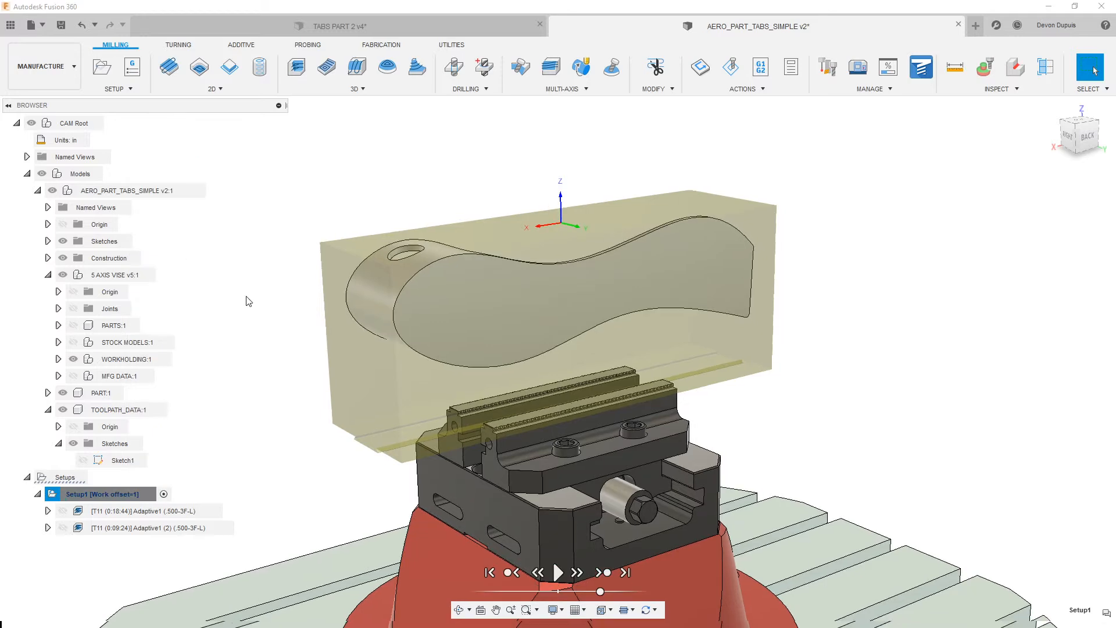
left_click(559, 573)
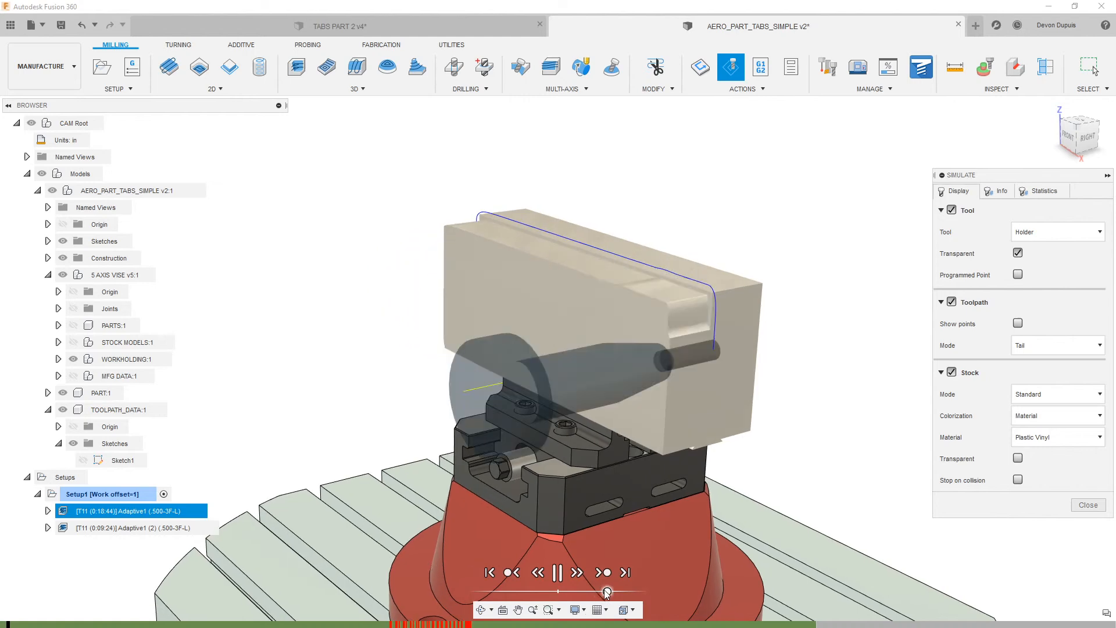
left_click_drag(601, 593, 609, 593)
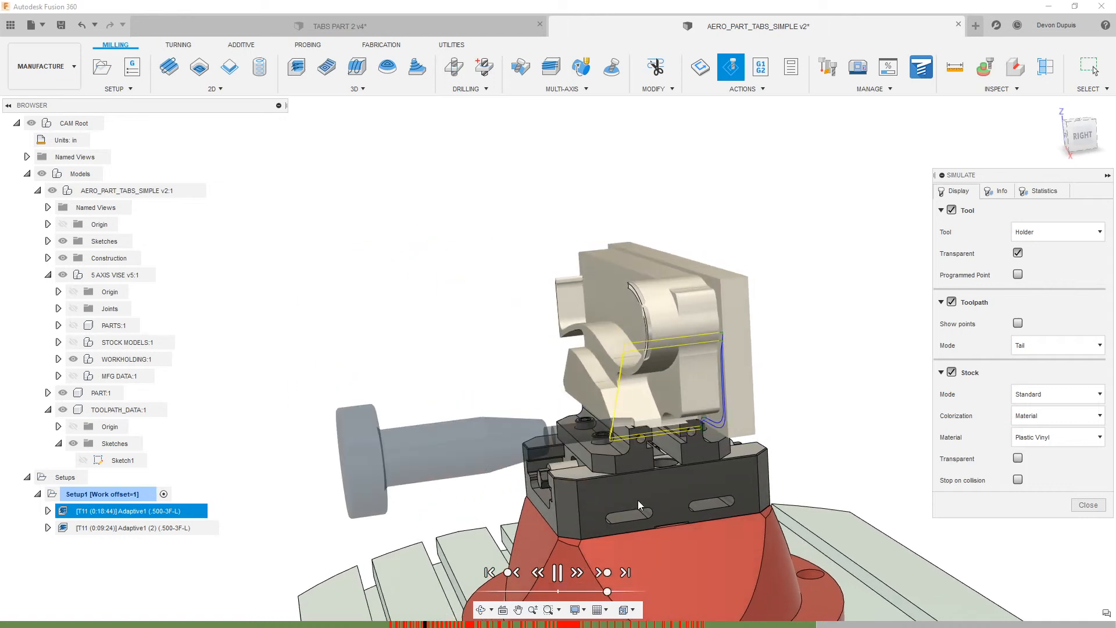
left_click(1089, 505)
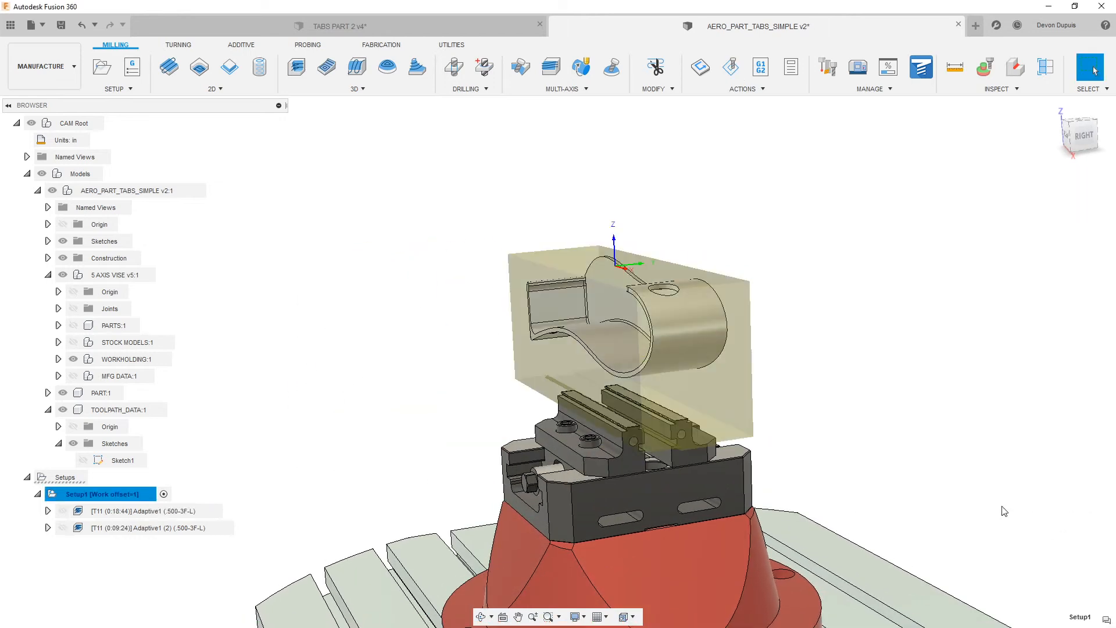
- Enable shaft and holder checking on the first adaptive operation with the mode set to Detect tool length, and regenerate it
right_click(181, 510)
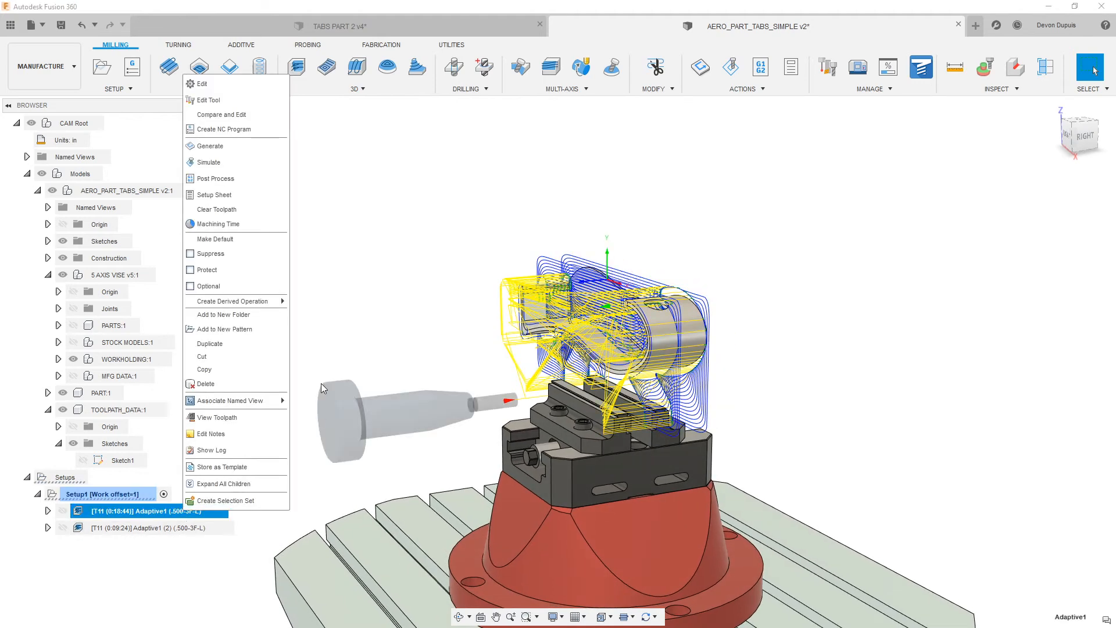
left_click(241, 87)
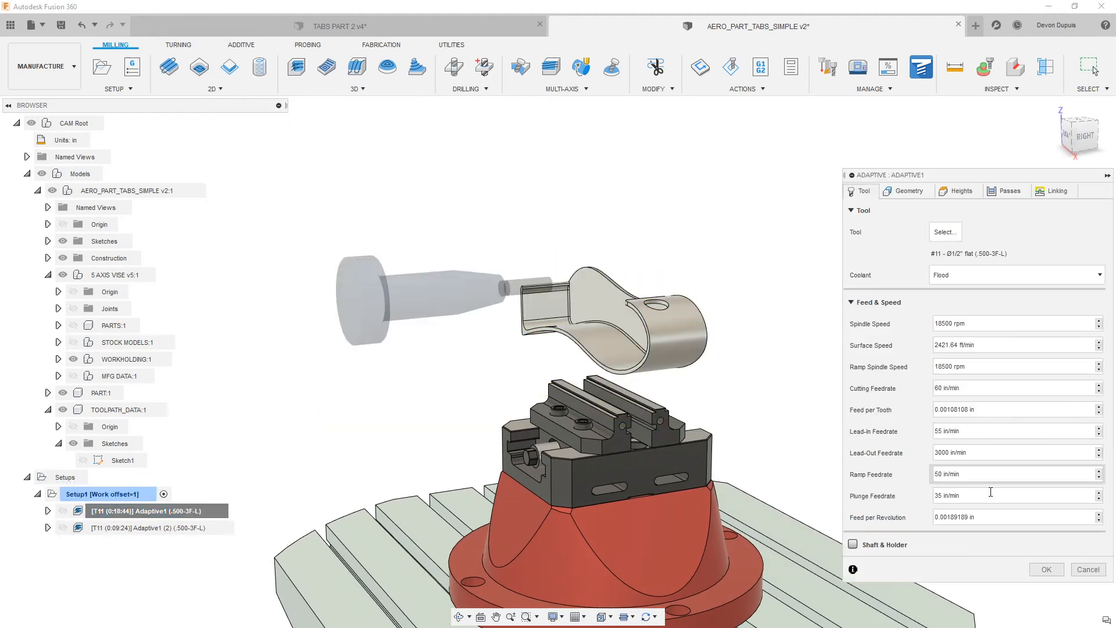
left_click(853, 545)
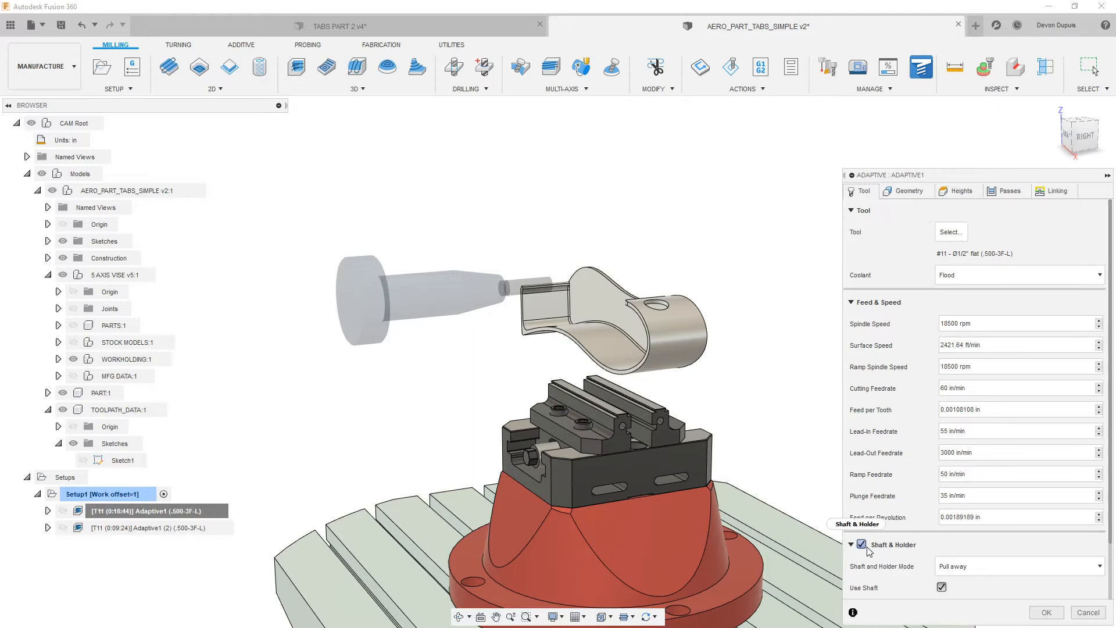
left_click(969, 565)
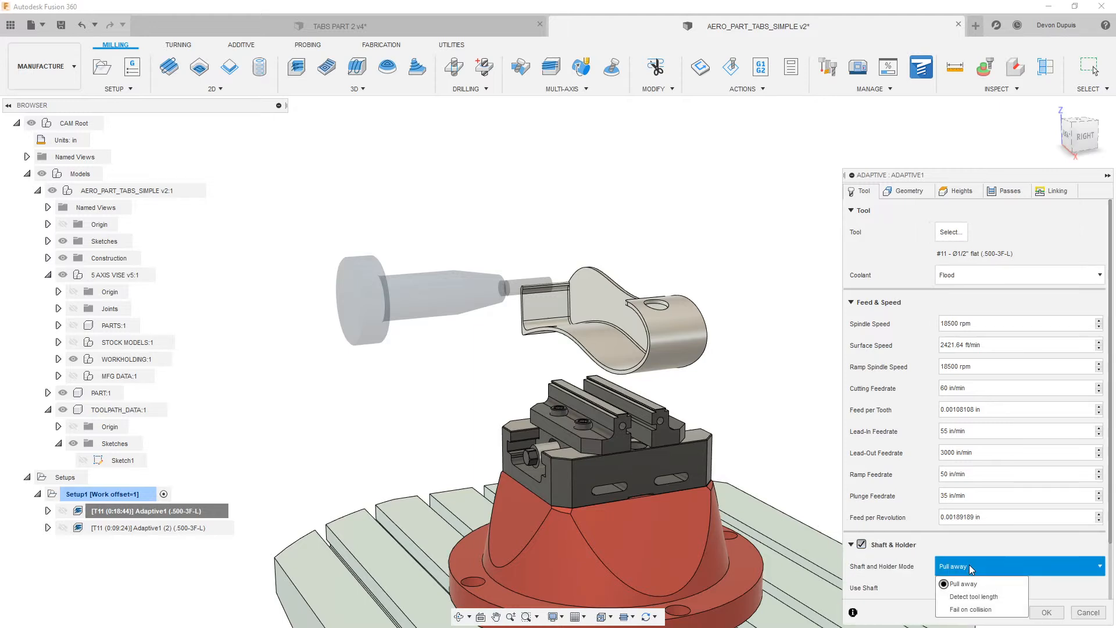
left_click(988, 597)
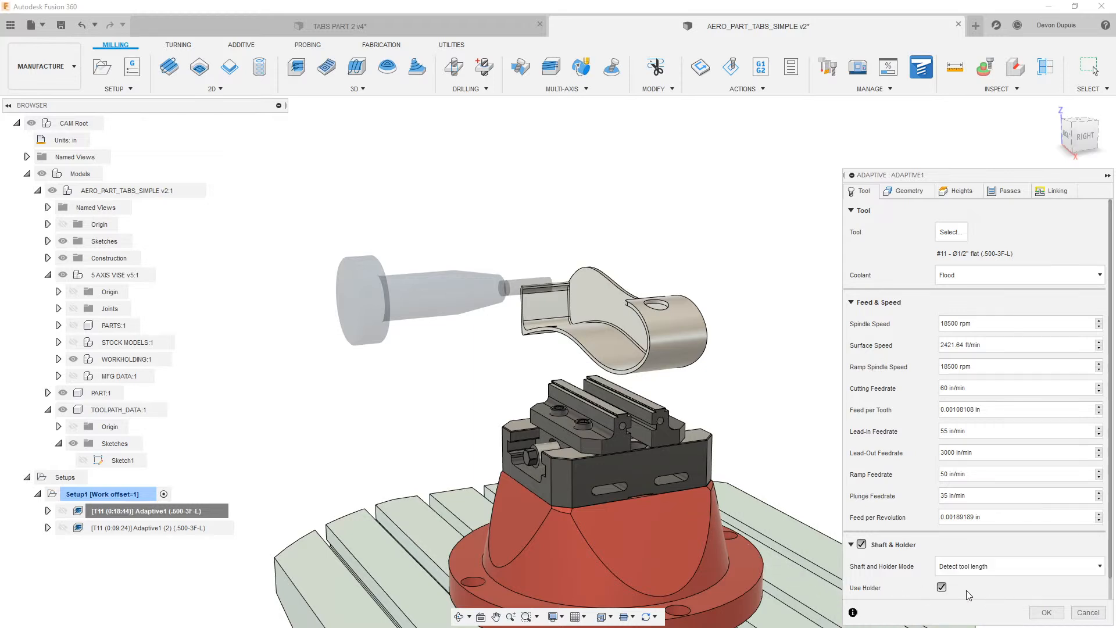
left_click(1049, 614)
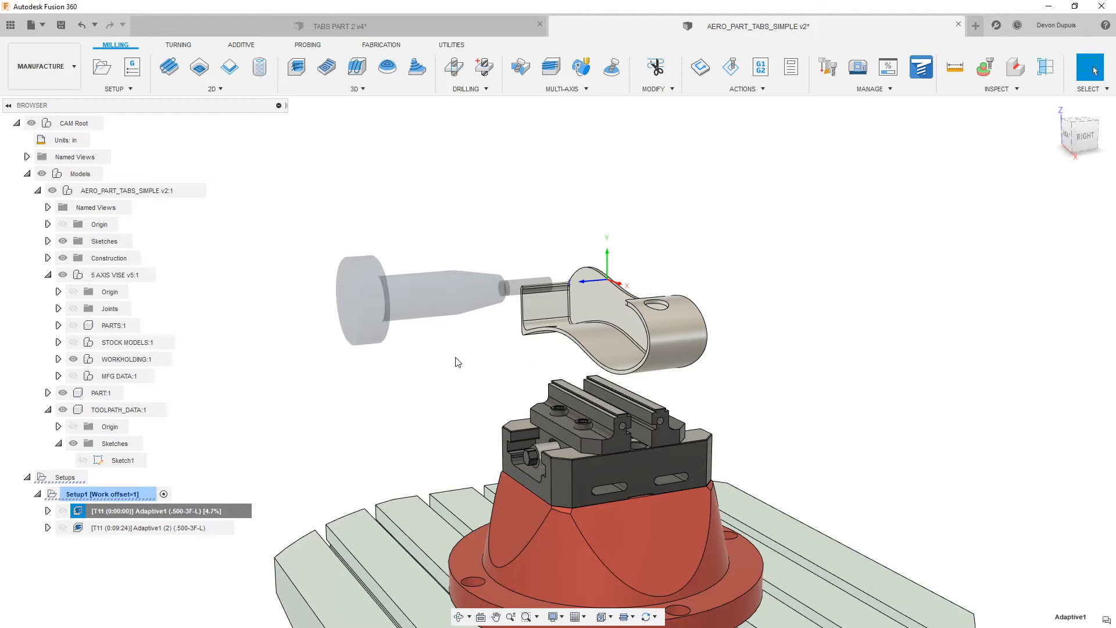
middle_click_drag(440, 361, 441, 389, "shift")
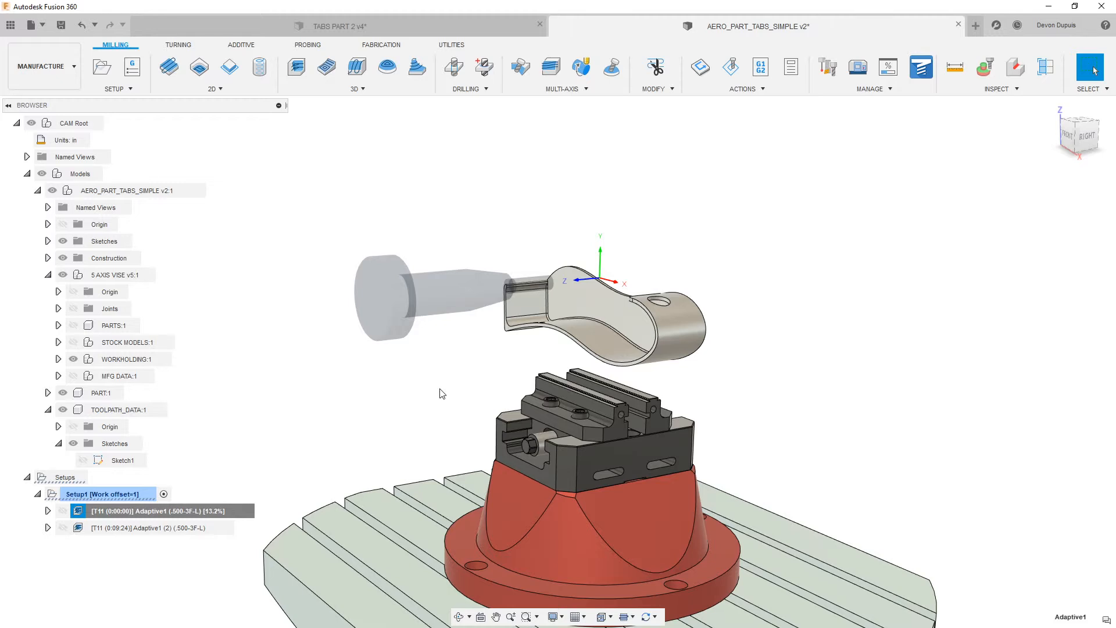
mouse_move(207, 528)
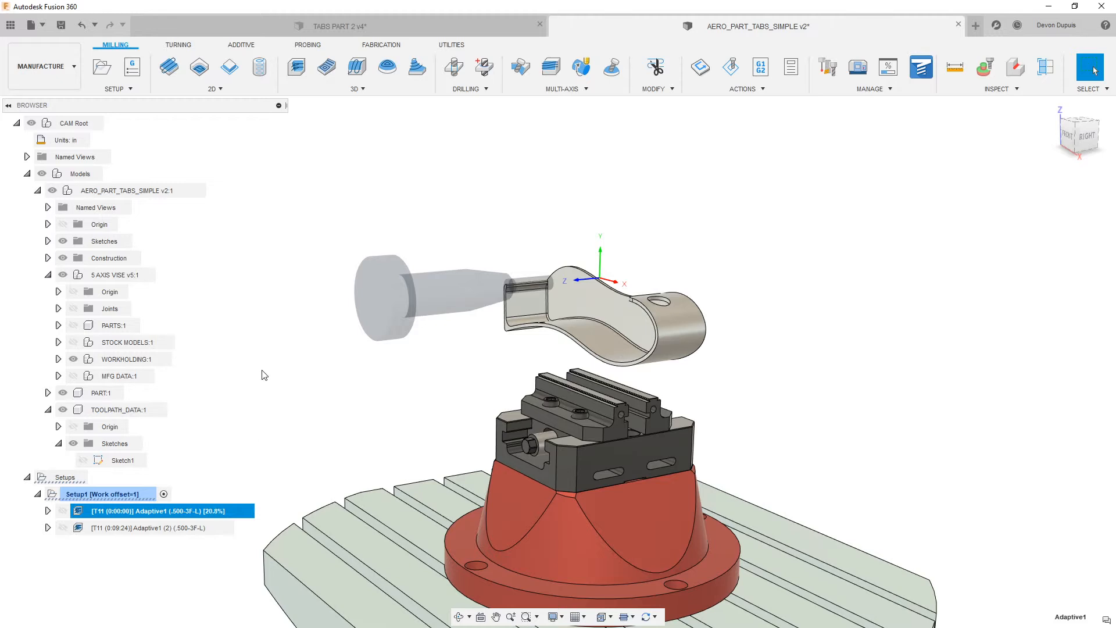
- Save a new version of the TABS PART 2 document and return to the AERO_PART_TABS_SIMPLE document
left_click(283, 24)
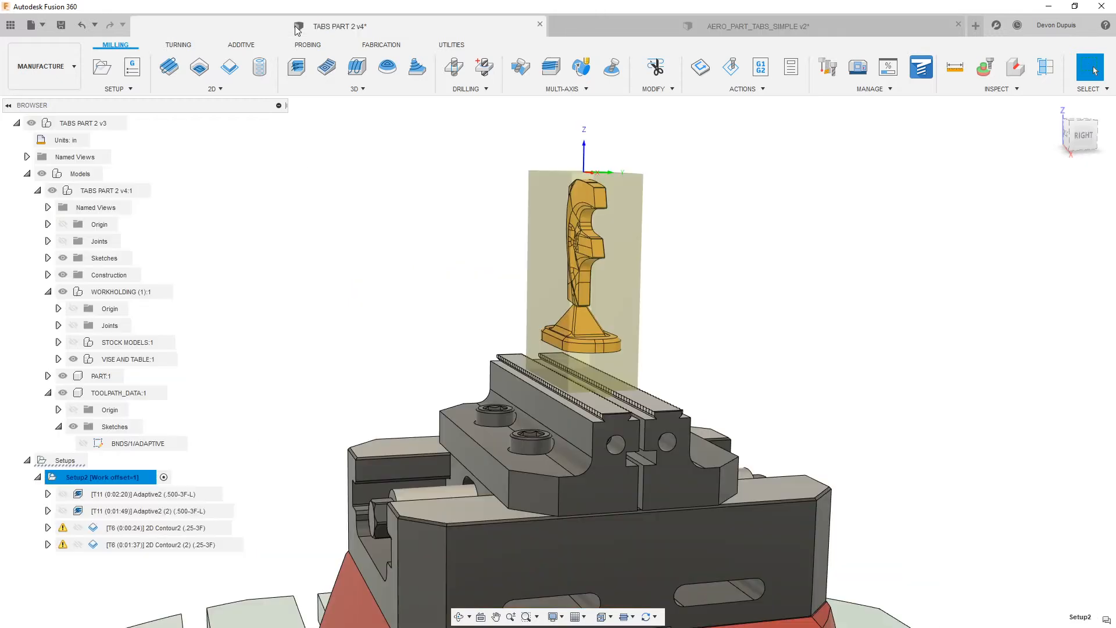
left_click(65, 28)
left_click(569, 346)
left_click(715, 25)
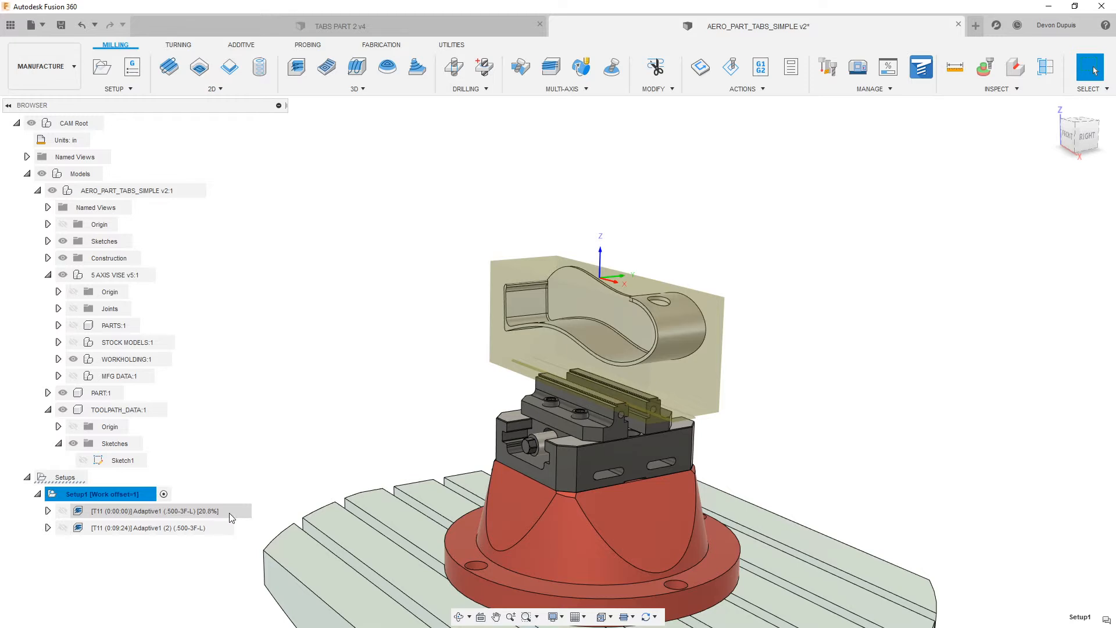
scroll(343, 420, "down", 1)
middle_click_drag(356, 427, 363, 405)
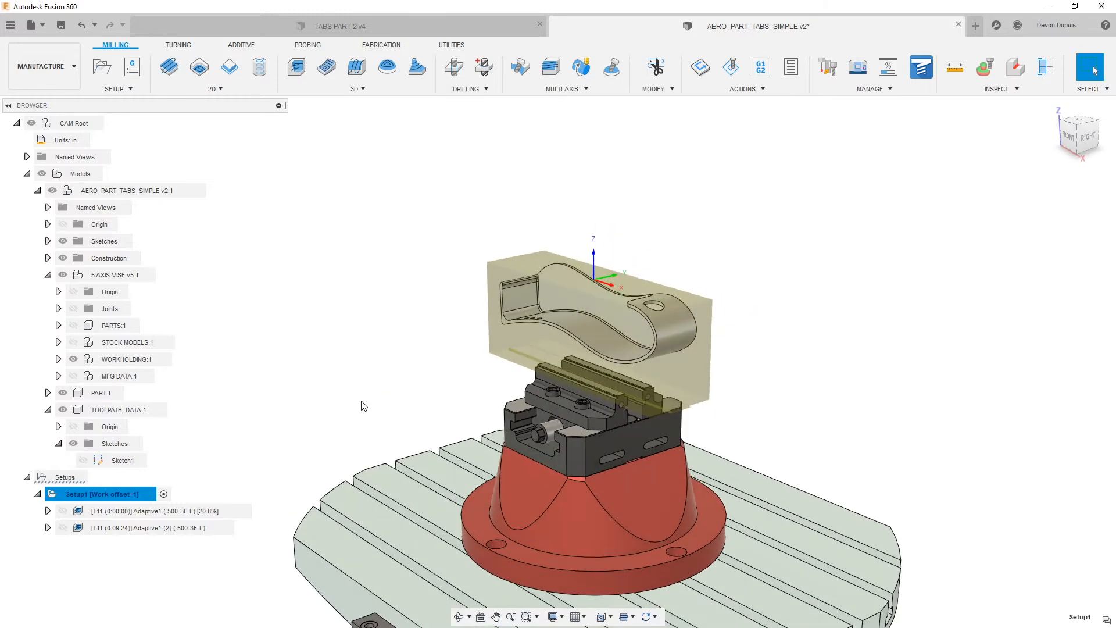
scroll(378, 347, "up", 2)
middle_click_drag(379, 346, 302, 293, "shift")
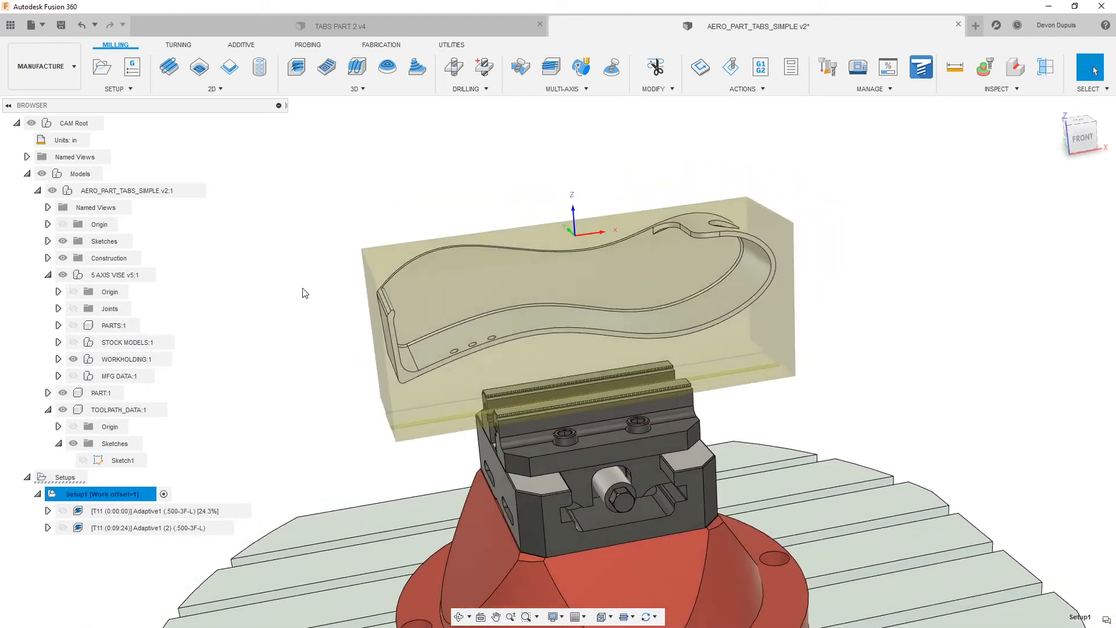
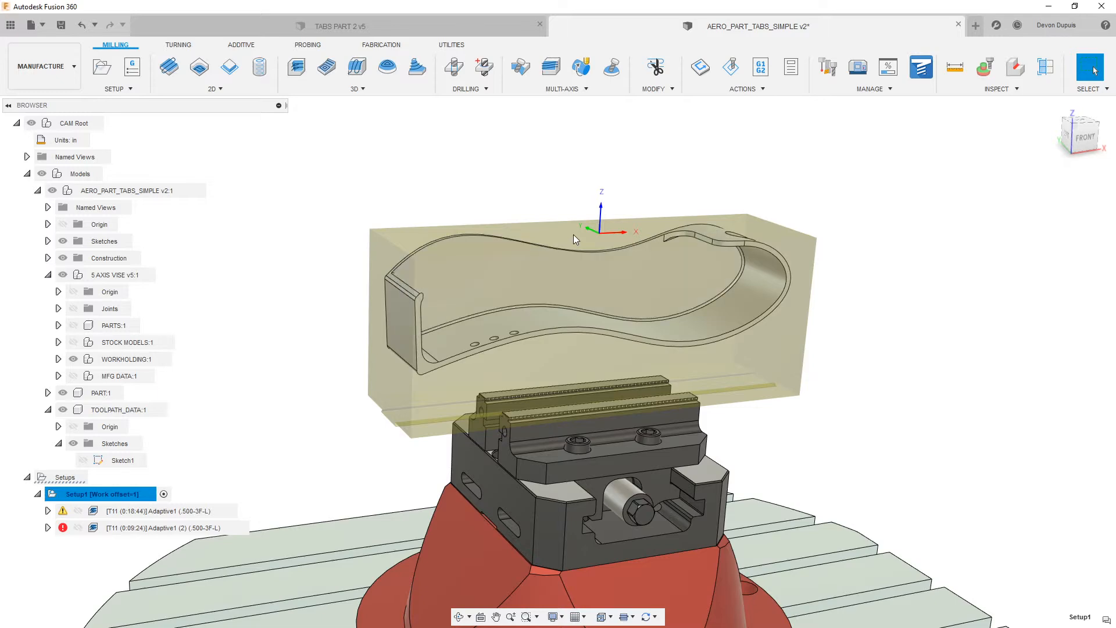
- Regenerate the Adaptive1 (2) toolpath and save a new version of the aero part document
right_click(260, 527)
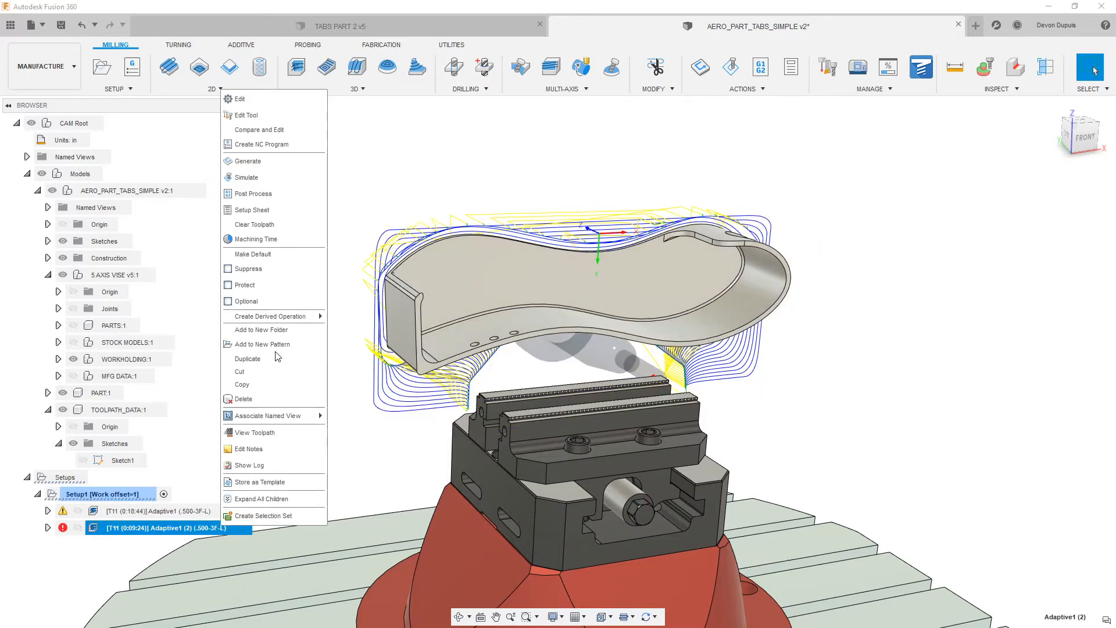
left_click(252, 162)
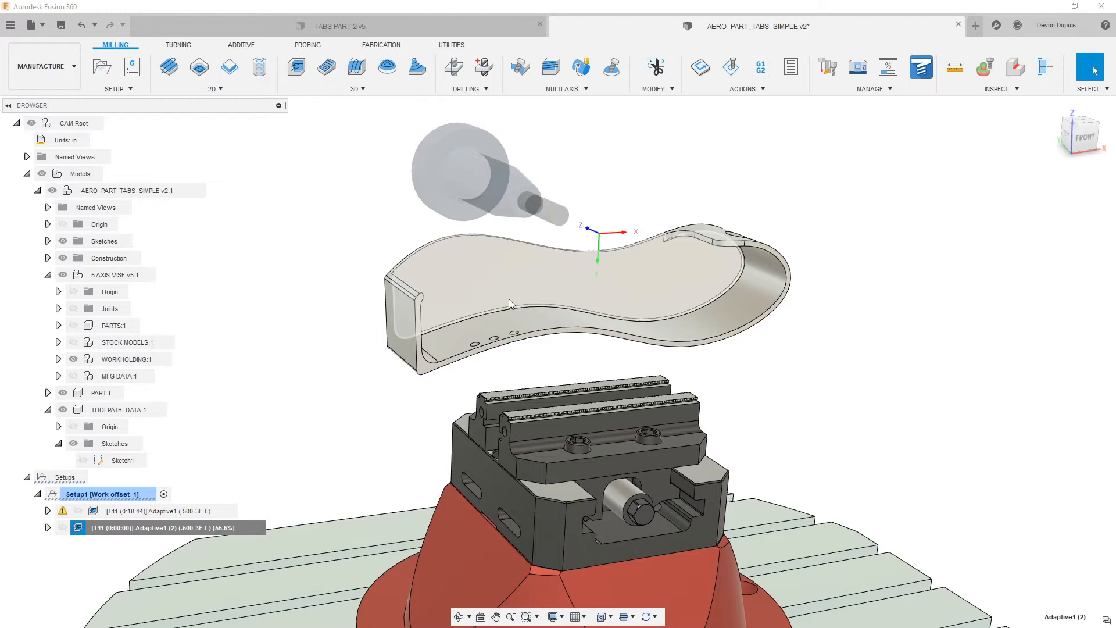
middle_click_drag(484, 314, 642, 288, "shift")
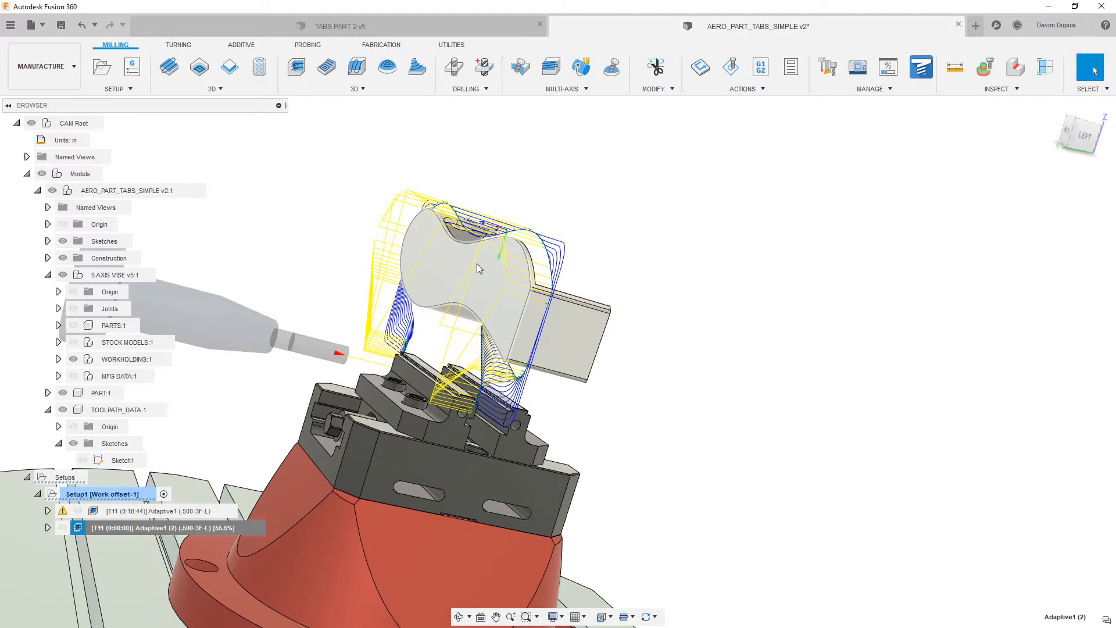
scroll(478, 268, "up", 3)
middle_click_drag(493, 265, 431, 235, "shift")
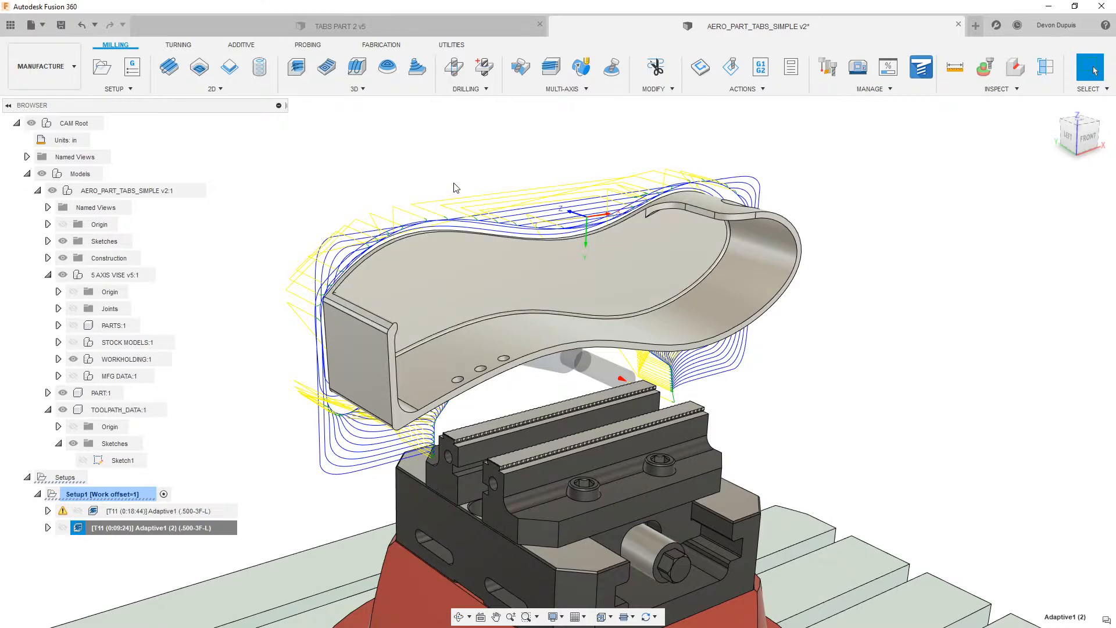
left_click(58, 28)
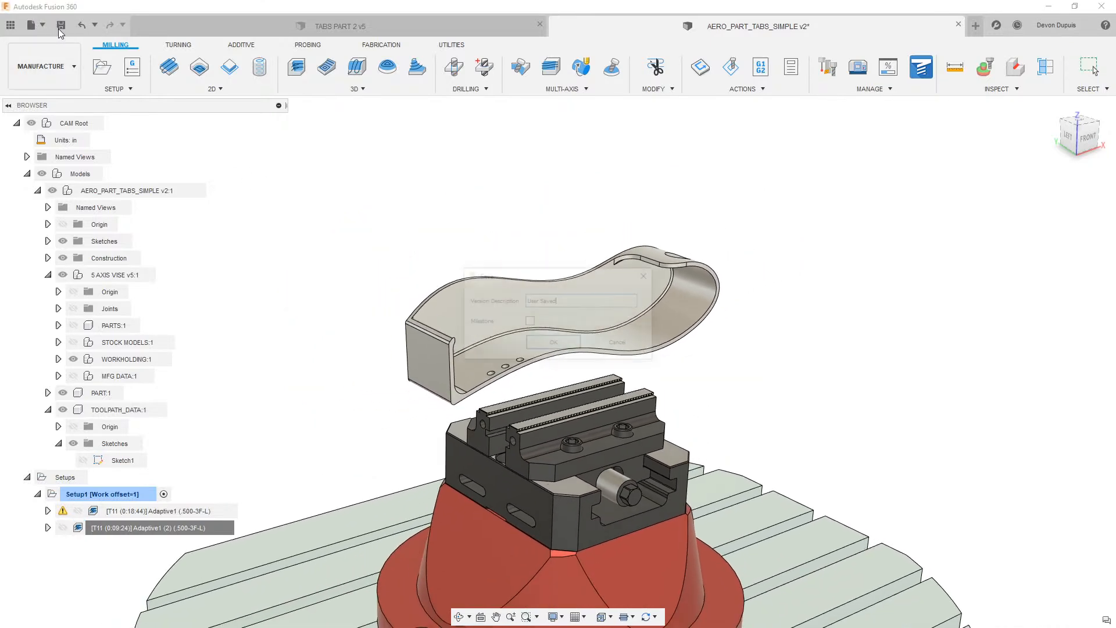
left_click(555, 343)
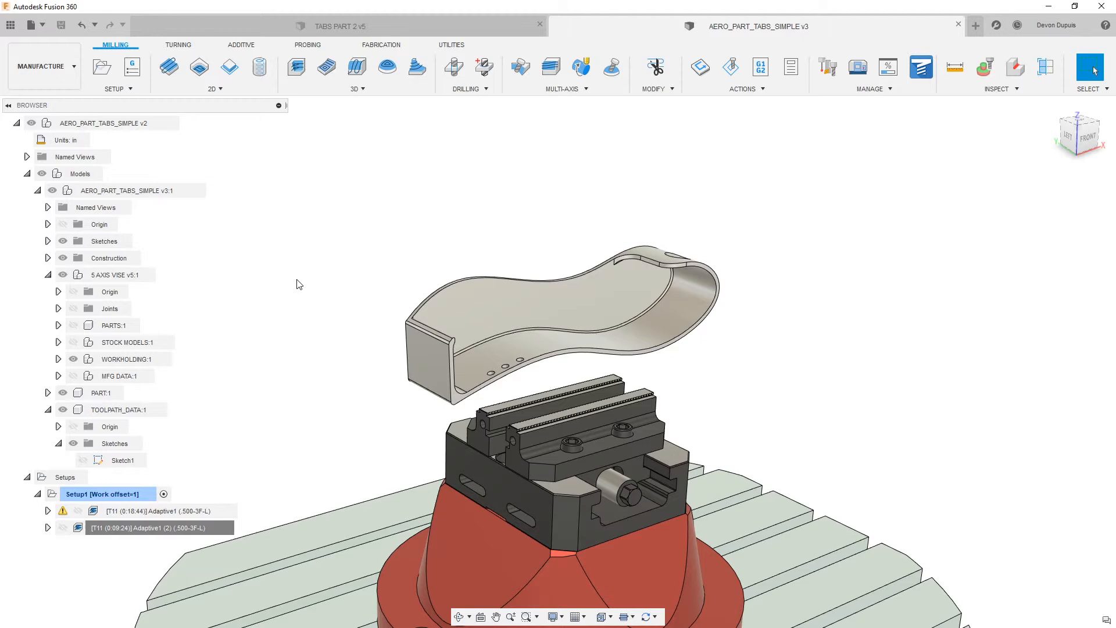
- Simulate Setup1 through to the end of both adaptive operations and access the stock options for the machined result
double_click(124, 499)
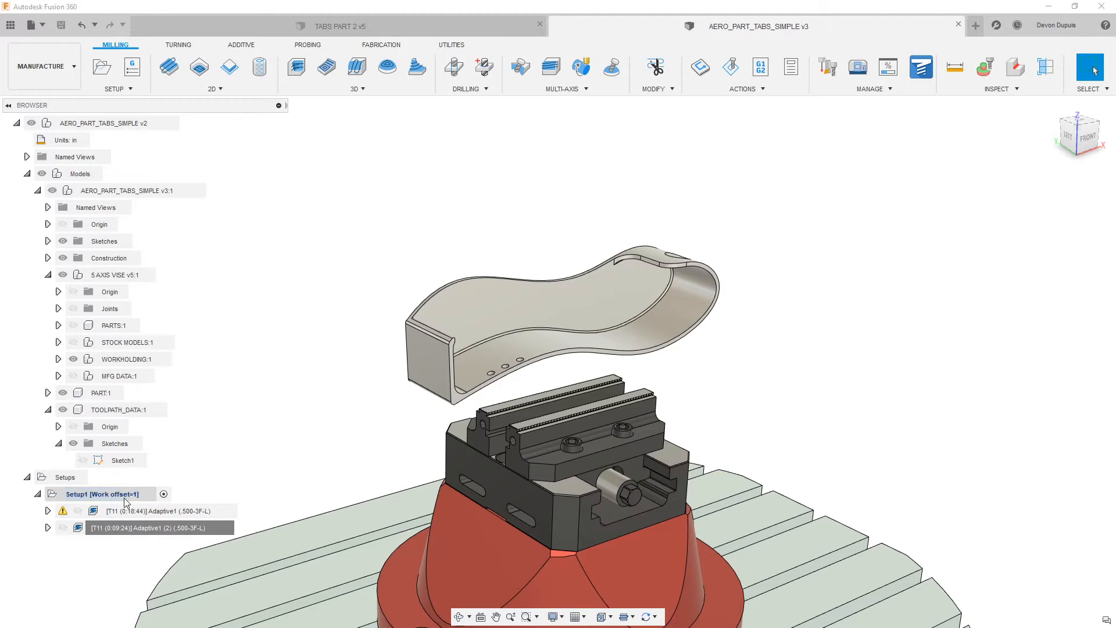
right_click(125, 501)
left_click(176, 231)
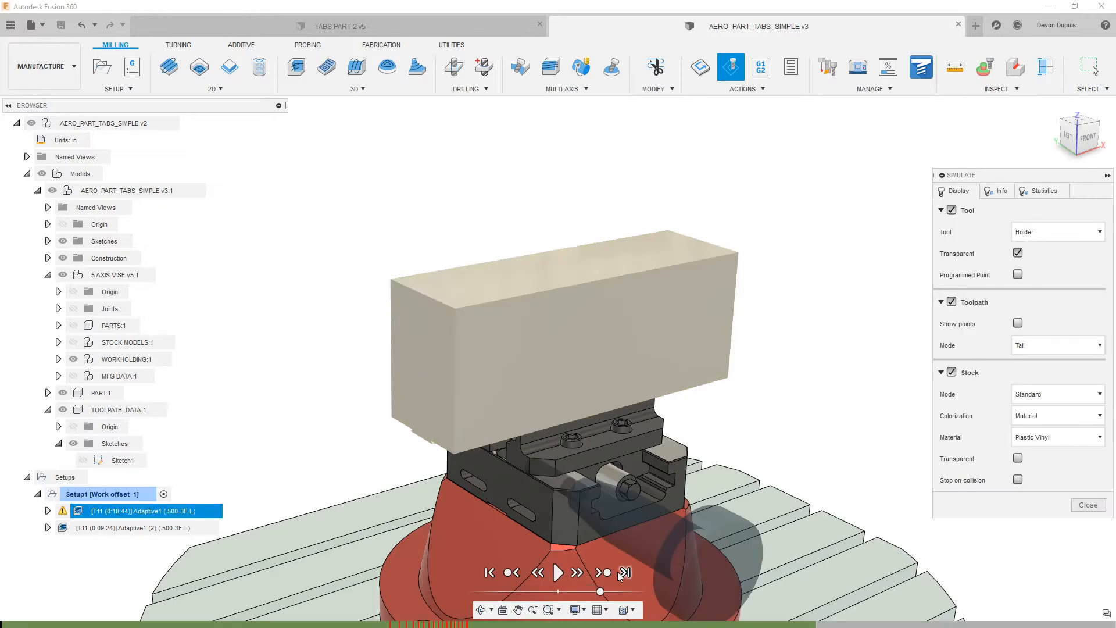
left_click(625, 574)
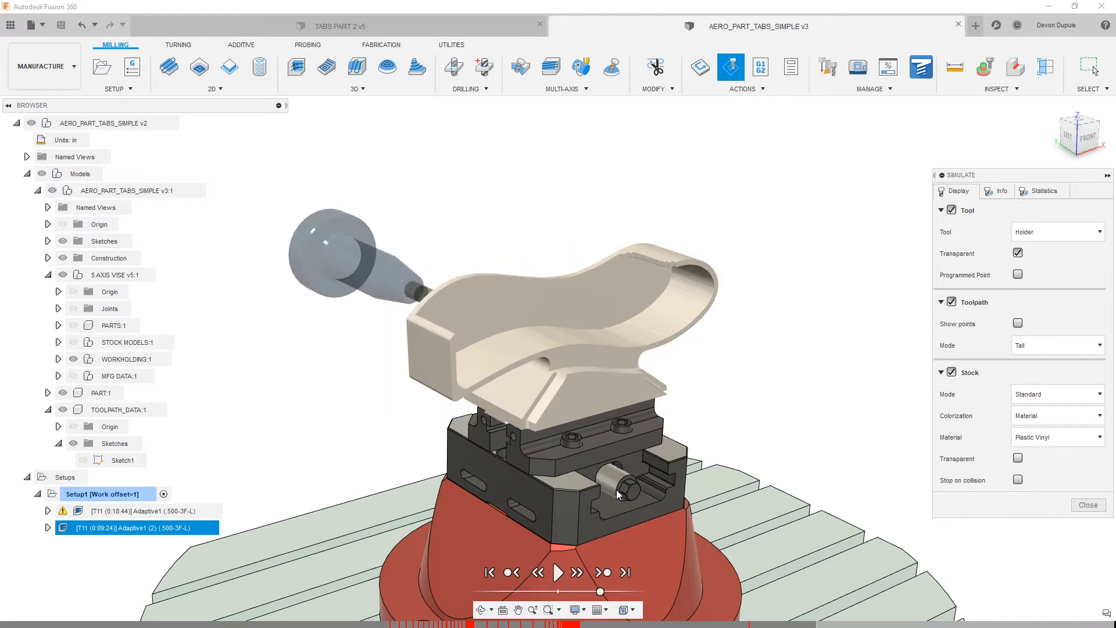
right_click(586, 346)
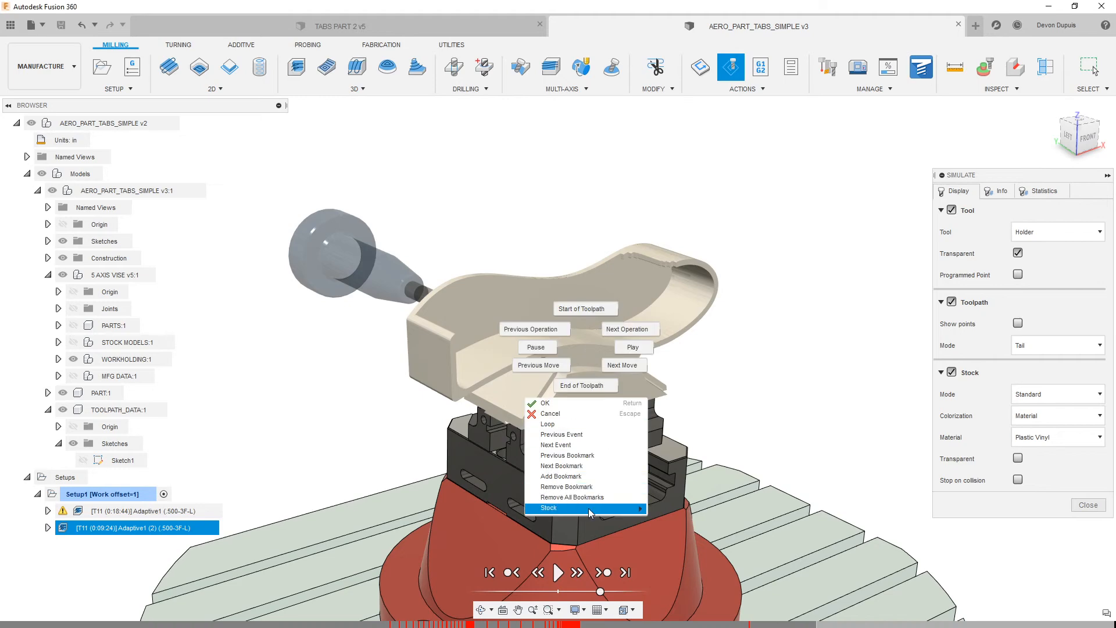
mouse_move(590, 511)
left_click(688, 531)
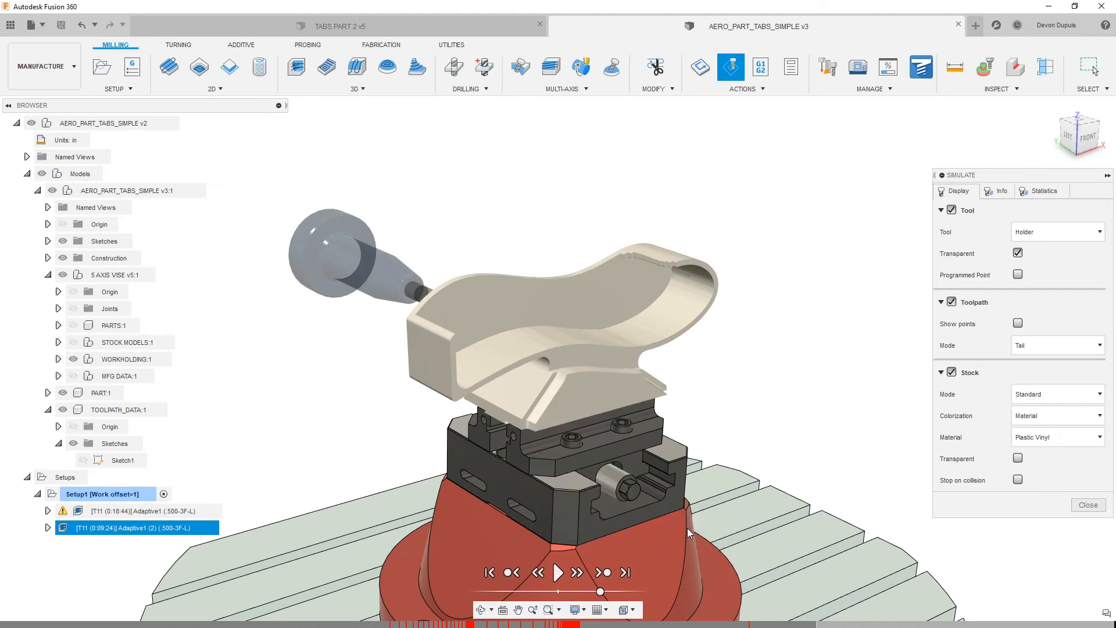
- Save the simulated stock as stock.stl on the Desktop and close the simulation
scroll(54, 127, "up", 5)
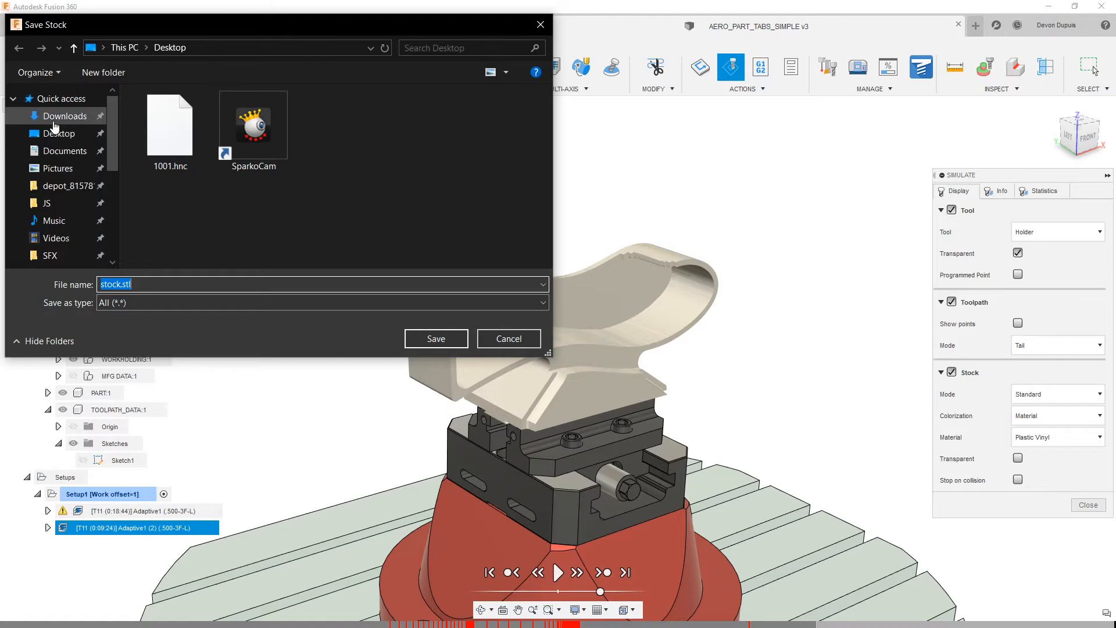
left_click(56, 133)
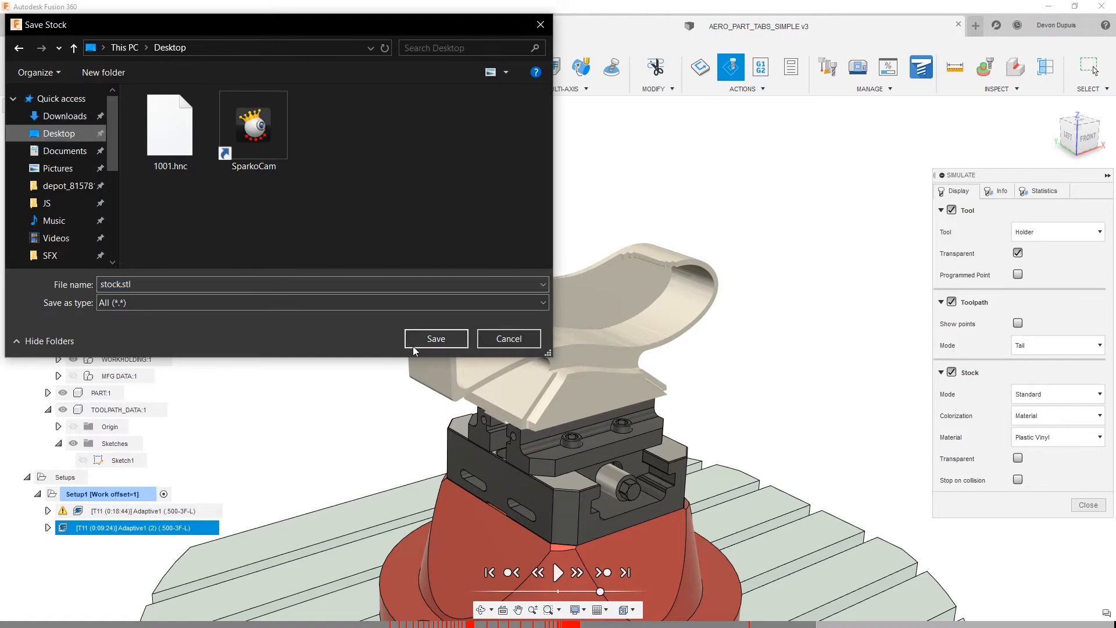
left_click(428, 340)
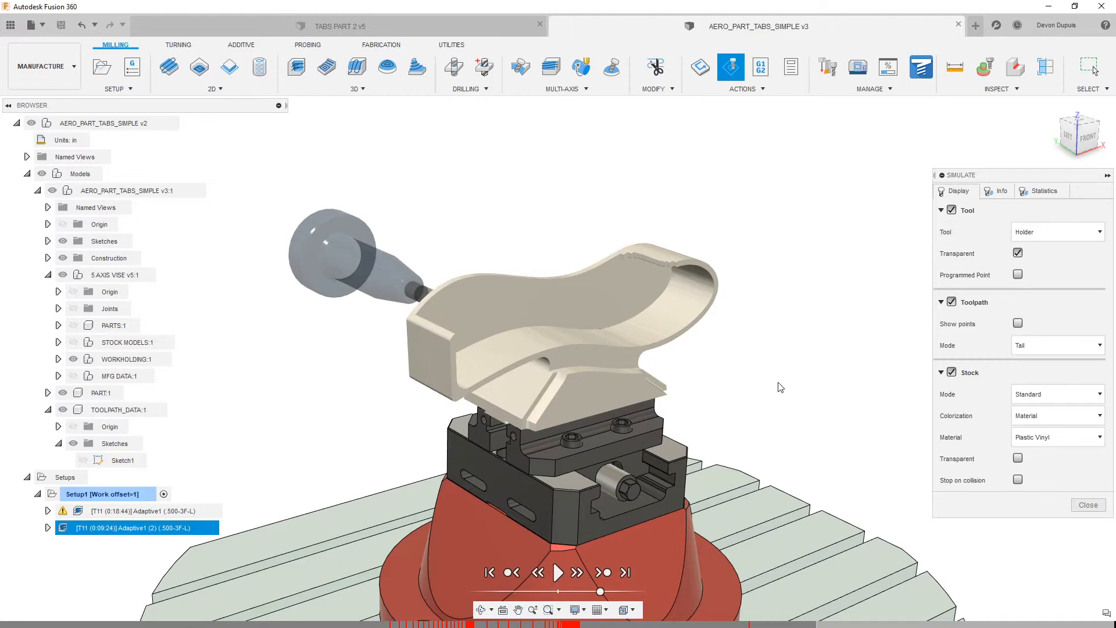
left_click(1089, 505)
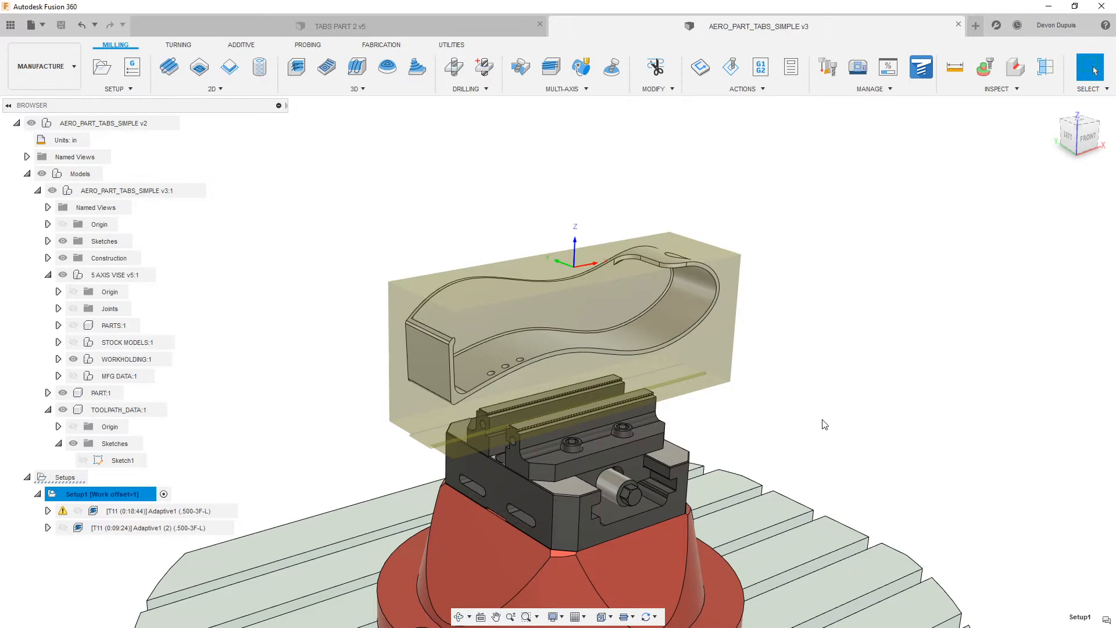
left_click(465, 194)
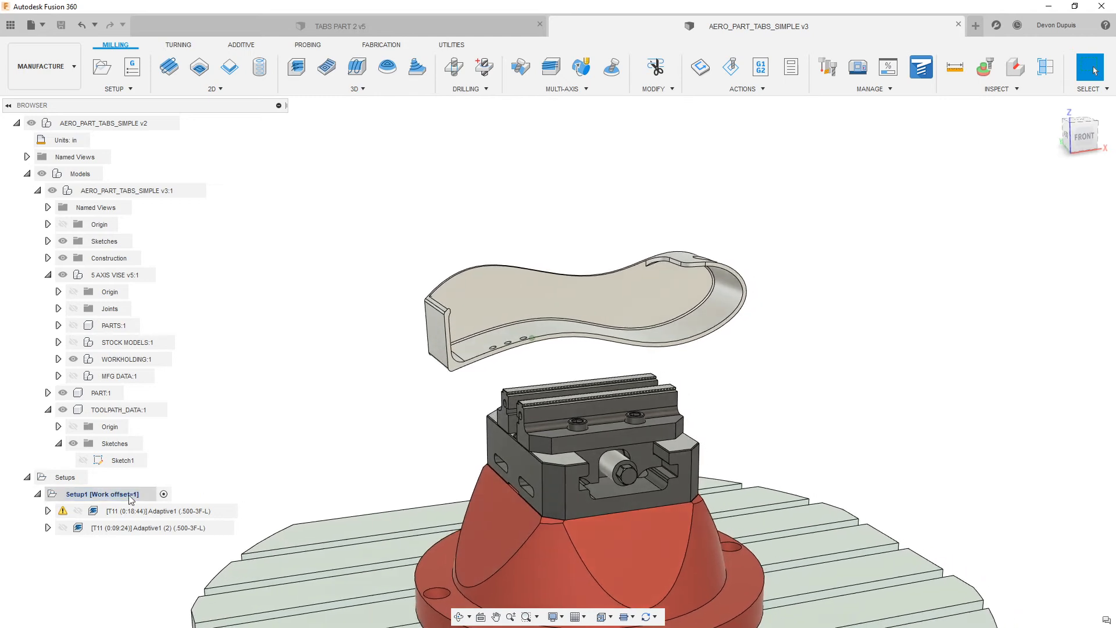
- Switch to the Design workspace and activate the top-level AERO_PART_TABS_SIMPLE component
left_click(43, 67)
left_click(50, 121)
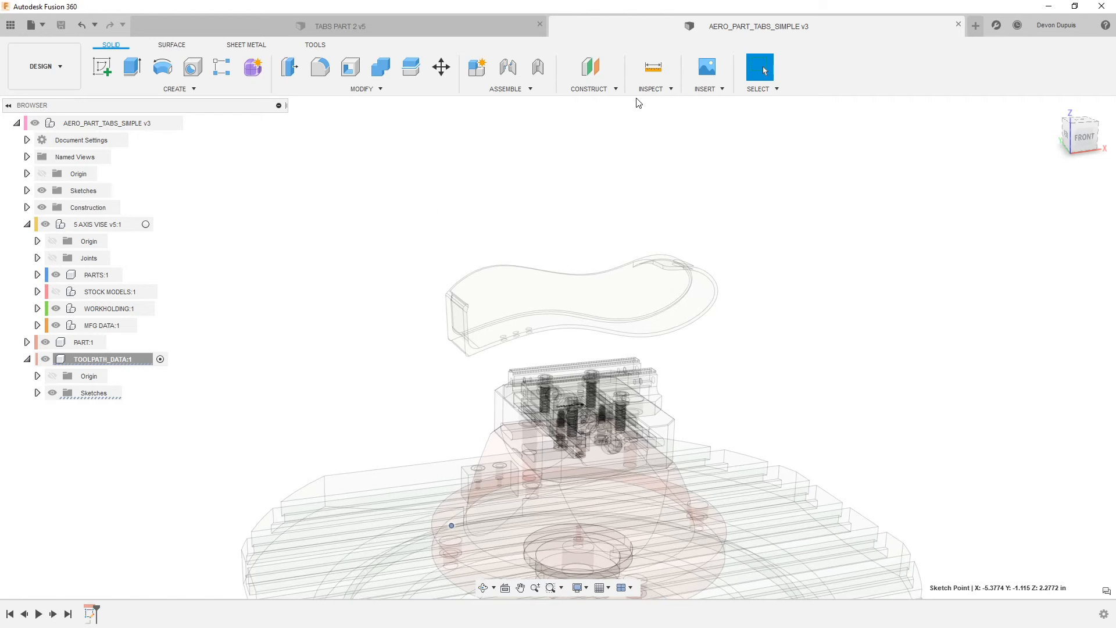
left_click(713, 90)
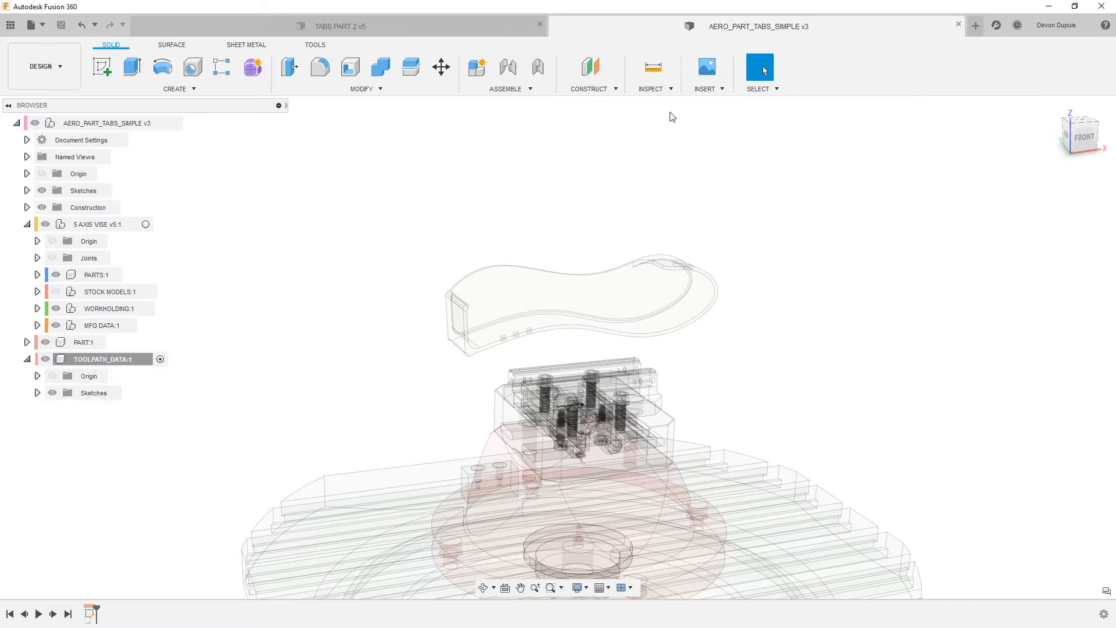
left_click(710, 90)
left_click(193, 123)
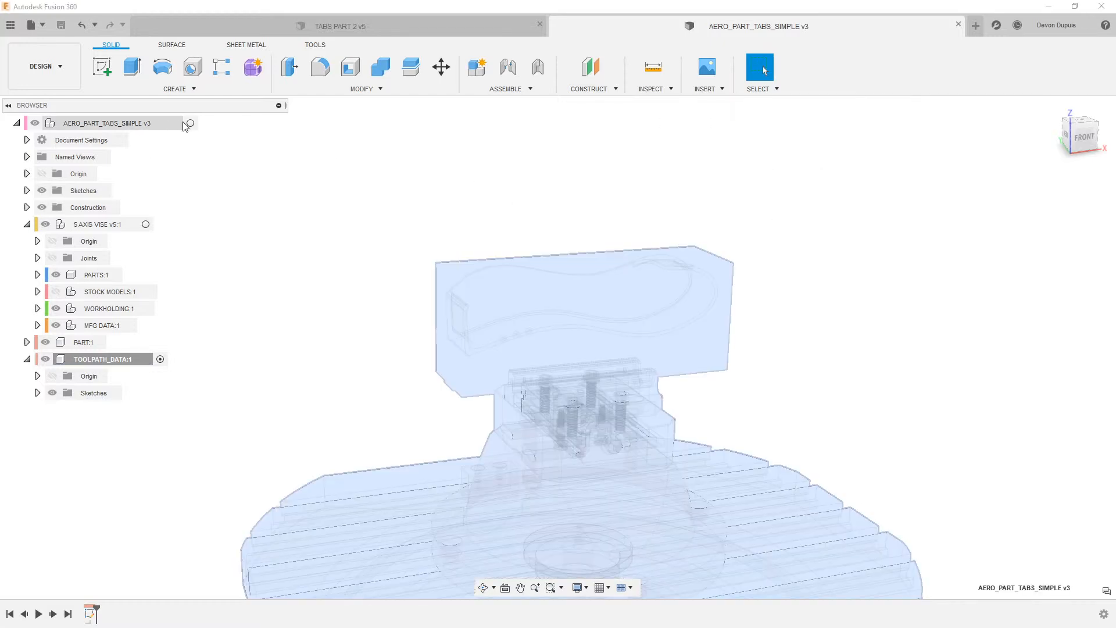
- Insert the saved stock STL from the Desktop as a mesh
left_click(711, 92)
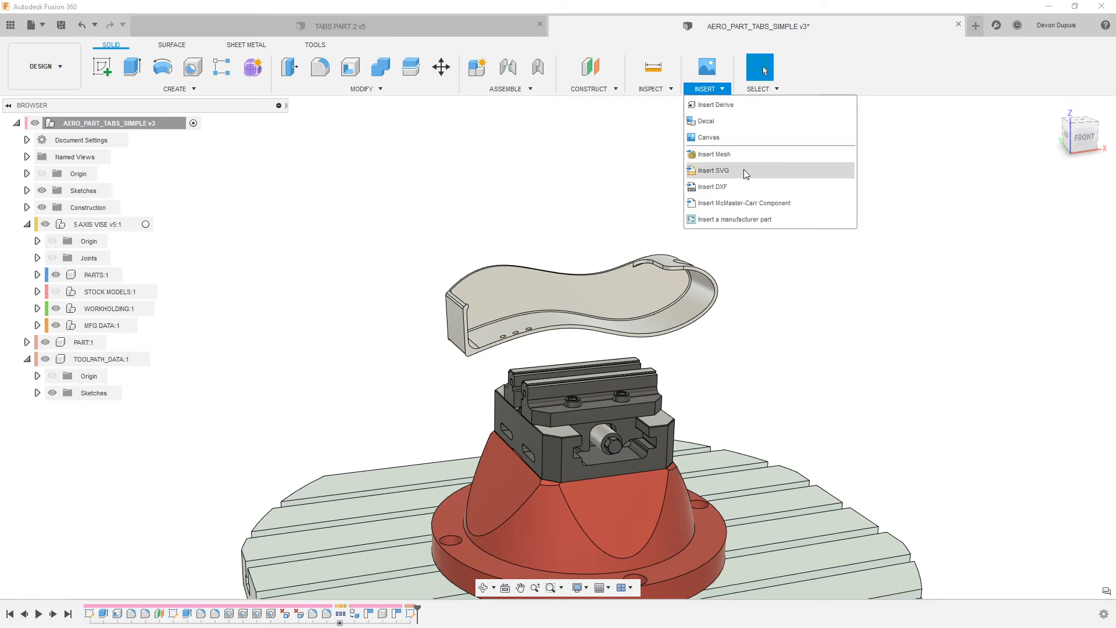
left_click(743, 153)
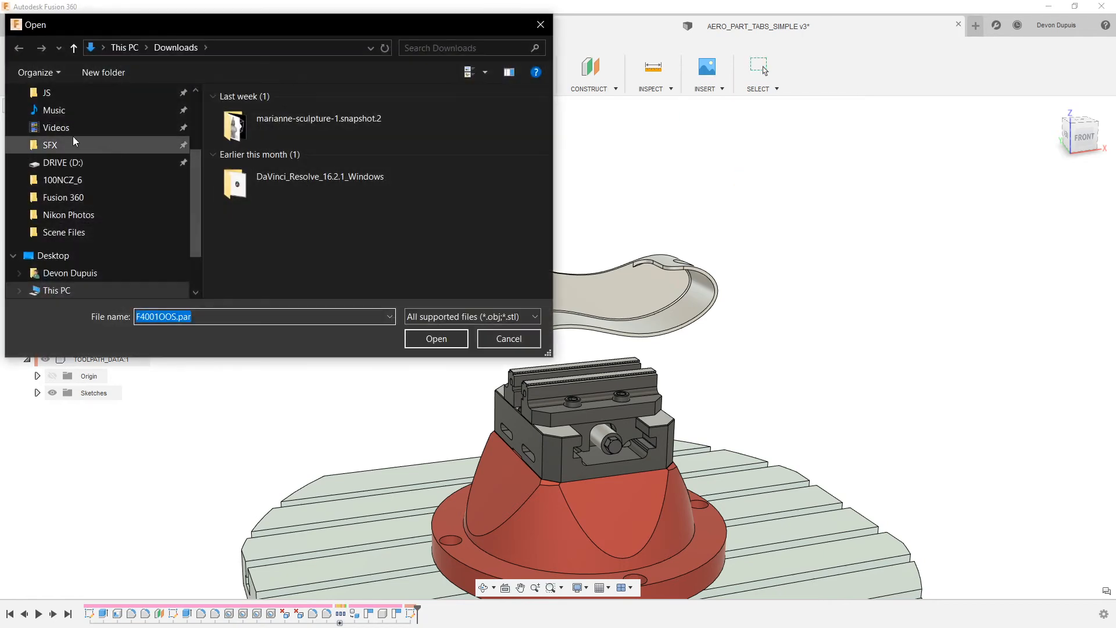
scroll(72, 136, "up", 2)
left_click(99, 140)
left_click(256, 137)
left_click(436, 338)
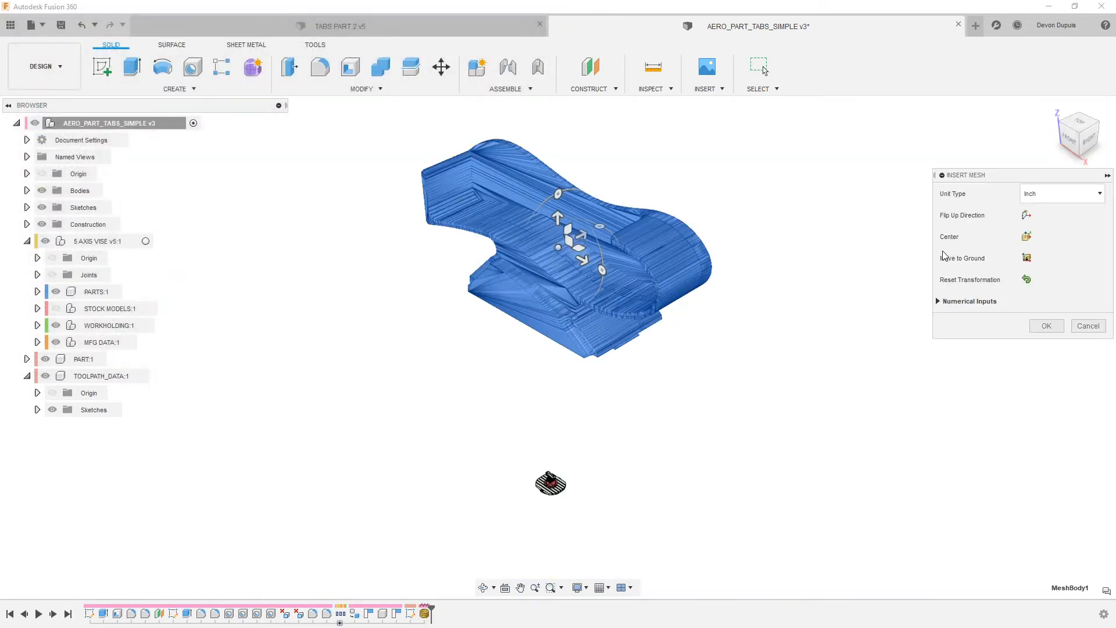
- Set the inserted mesh's unit type to Millimeter and accept the insertion
left_click(1063, 194)
left_click(1044, 230)
scroll(557, 246, "up", 5)
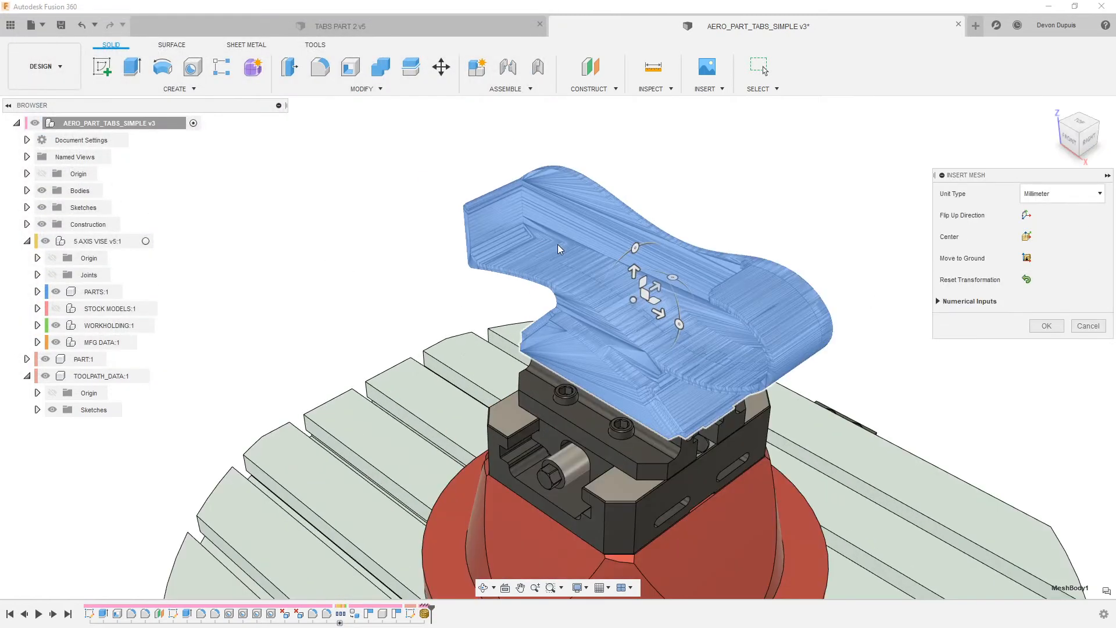
left_click(1046, 325)
scroll(557, 195, "down", 3)
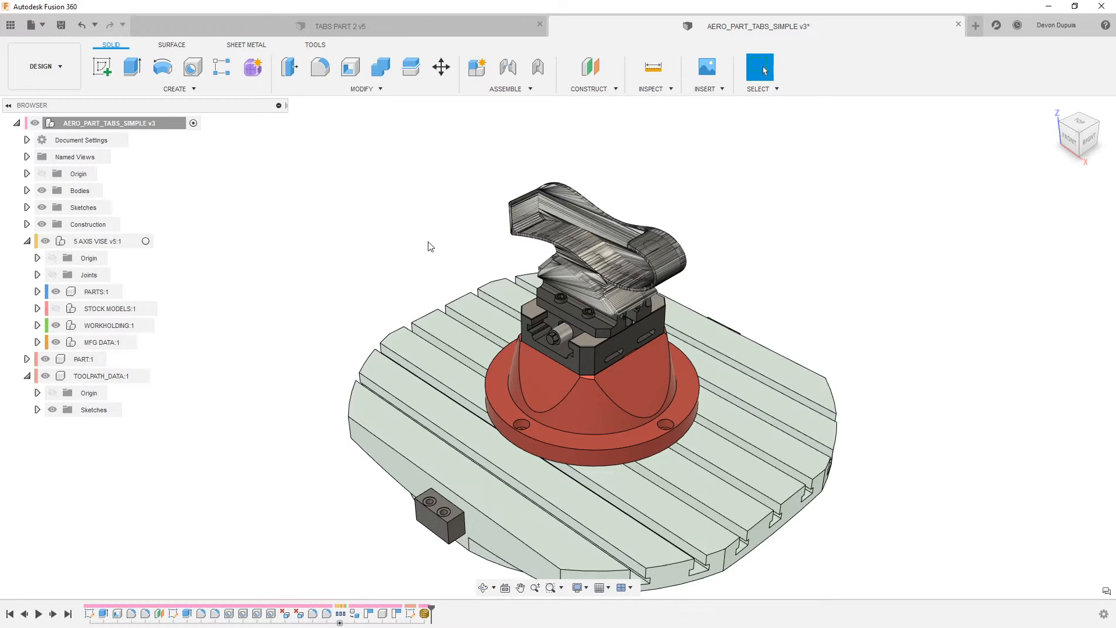
- Inspect the imported stock mesh on the vise, then hide MeshBody1 in the Bodies folder
middle_click_drag(438, 250, 433, 276)
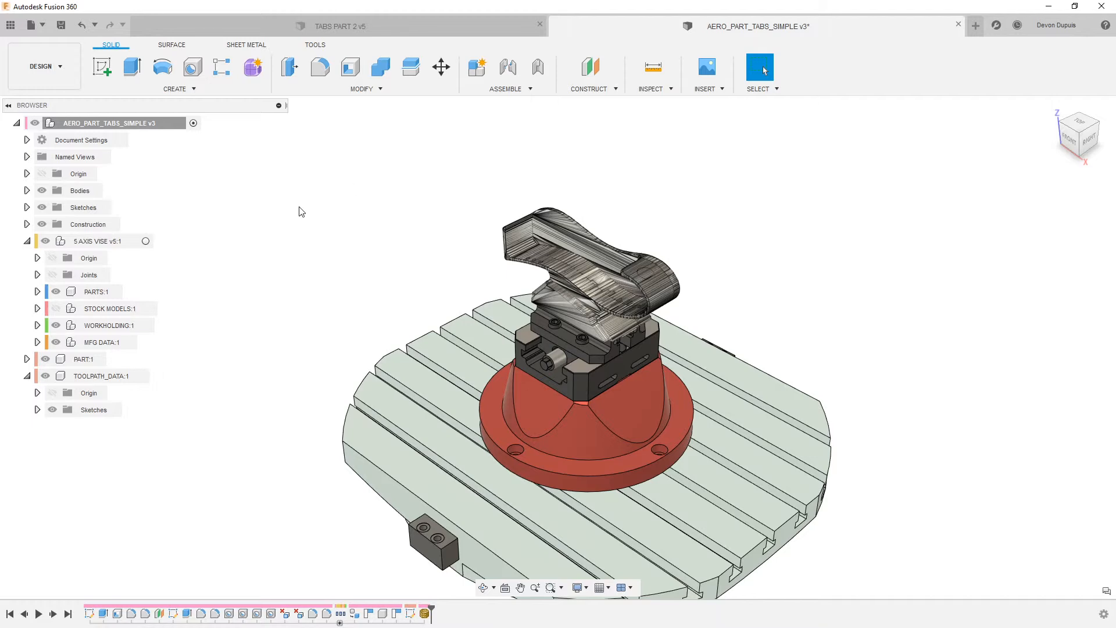
middle_click_drag(419, 227, 442, 232, "shift")
scroll(448, 244, "up", 4)
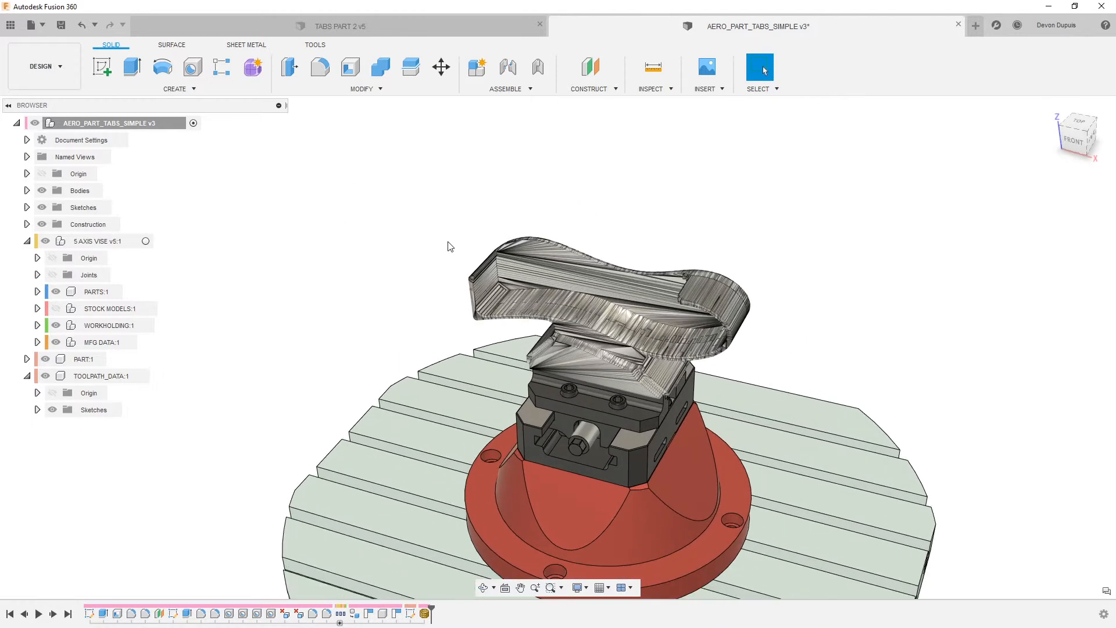
scroll(450, 246, "up", 2)
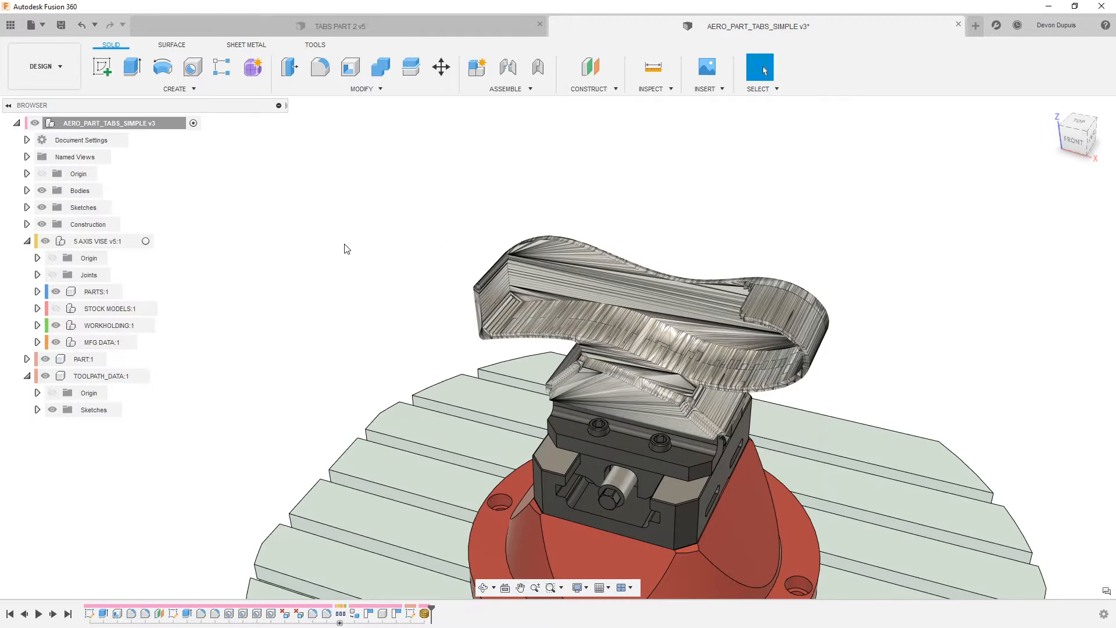
middle_click_drag(334, 239, 348, 223, "shift")
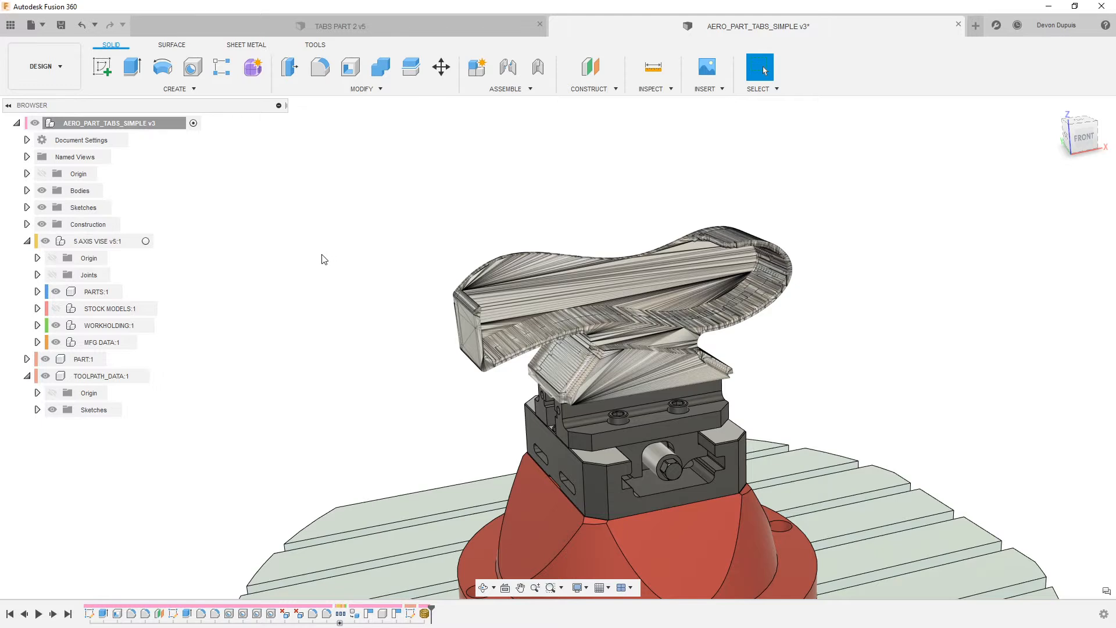
scroll(324, 259, "up", 2)
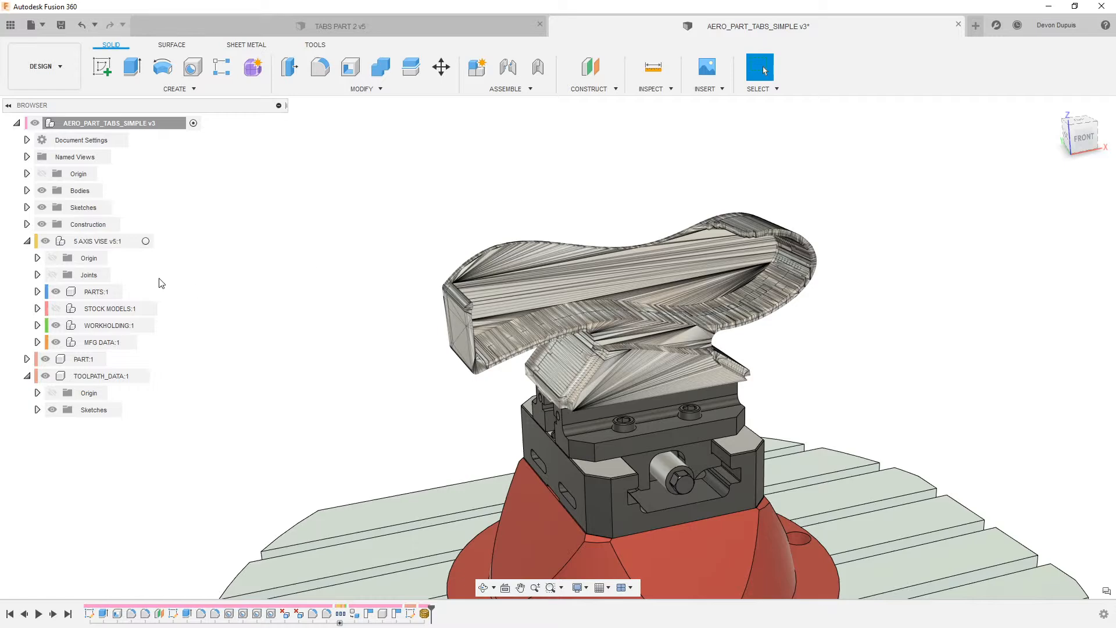
left_click(26, 191)
left_click(52, 208)
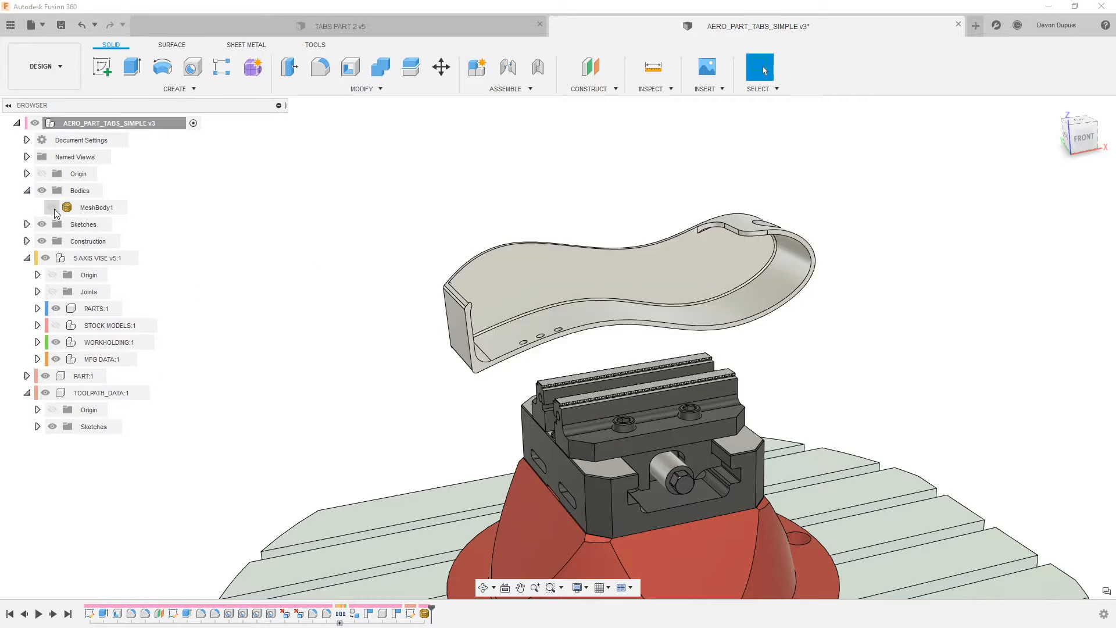
middle_click_drag(234, 234, 353, 280, "shift")
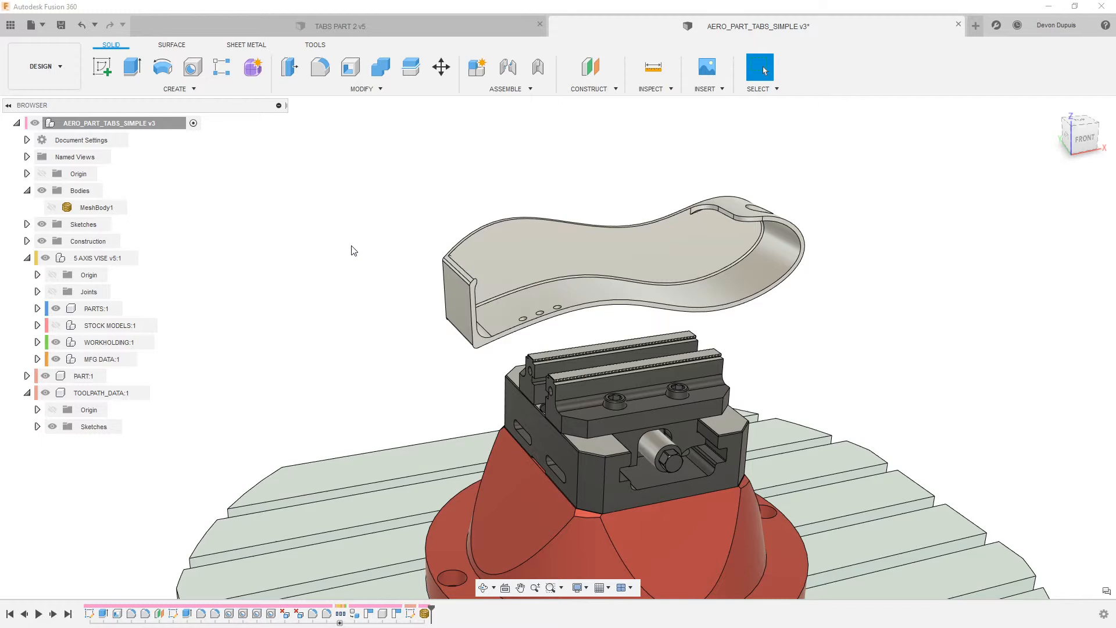
- Switch to the Manufacture workspace and open Setup1 for editing at its stock settings
left_click(45, 71)
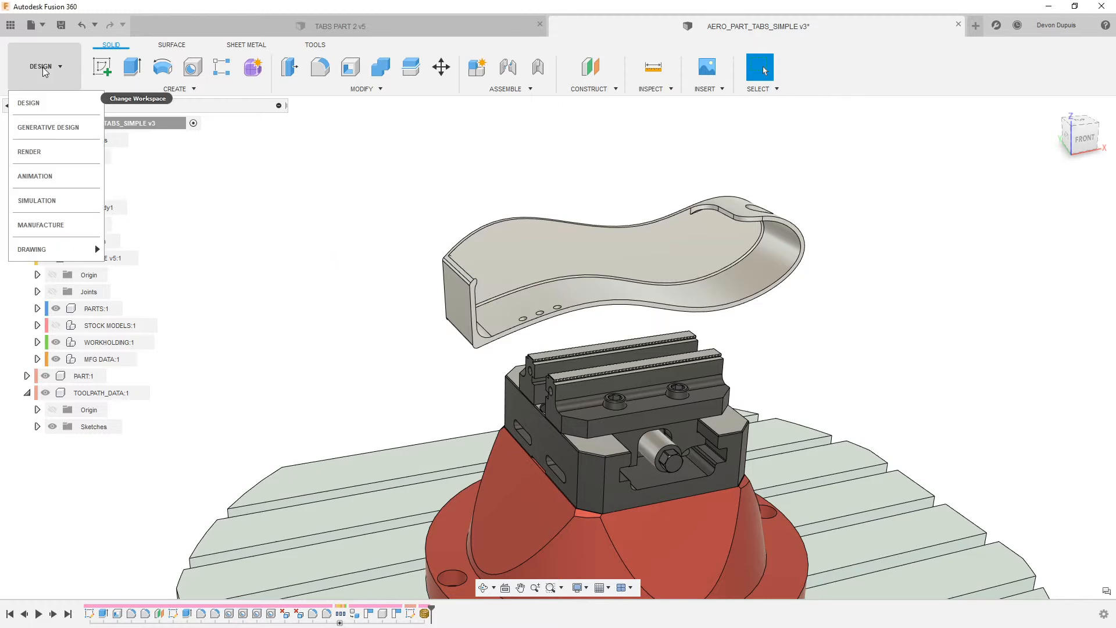
left_click(63, 232)
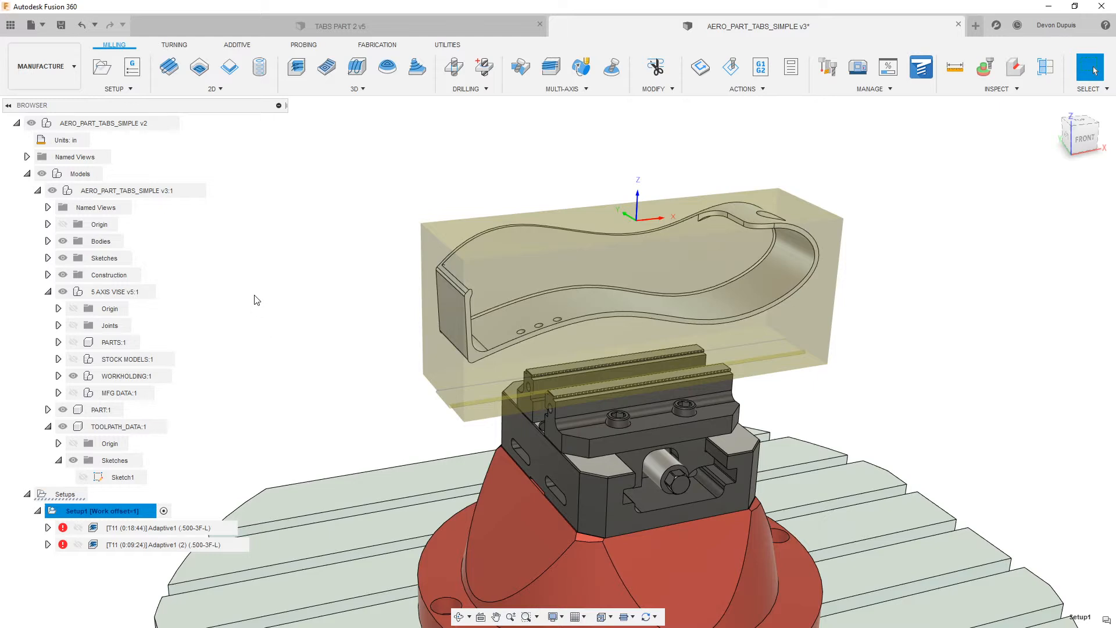
right_click(129, 511)
left_click(163, 147)
left_click(906, 191)
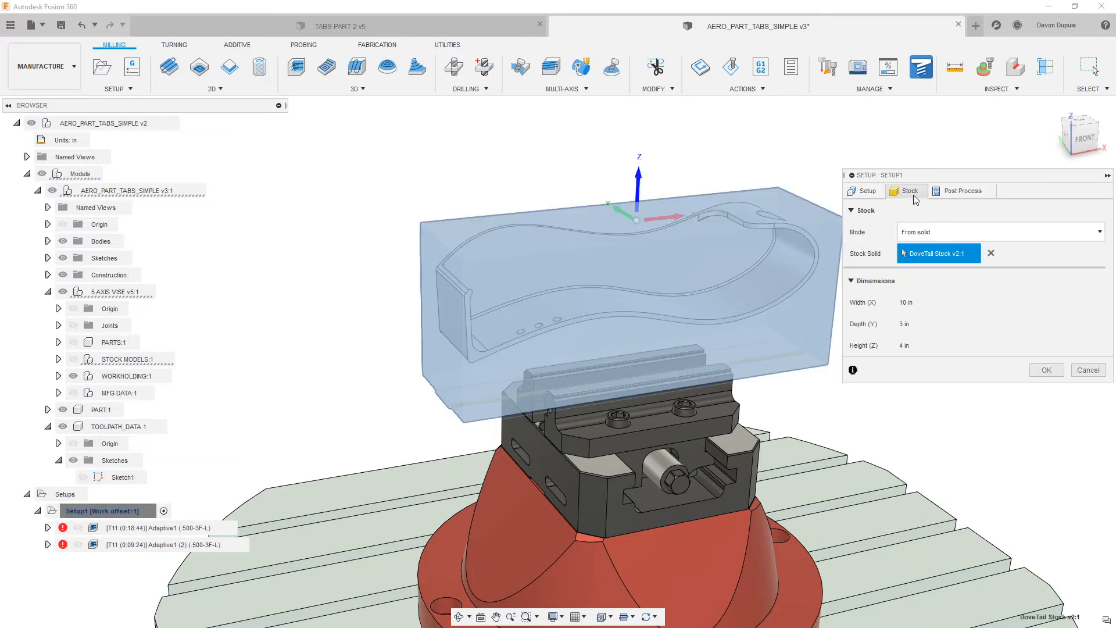
- Define Setup1's stock from solid, replacing the dovetail stock with MeshBody1, and accept the setup
left_click(942, 232)
left_click(954, 326)
left_click(48, 241)
left_click(111, 258)
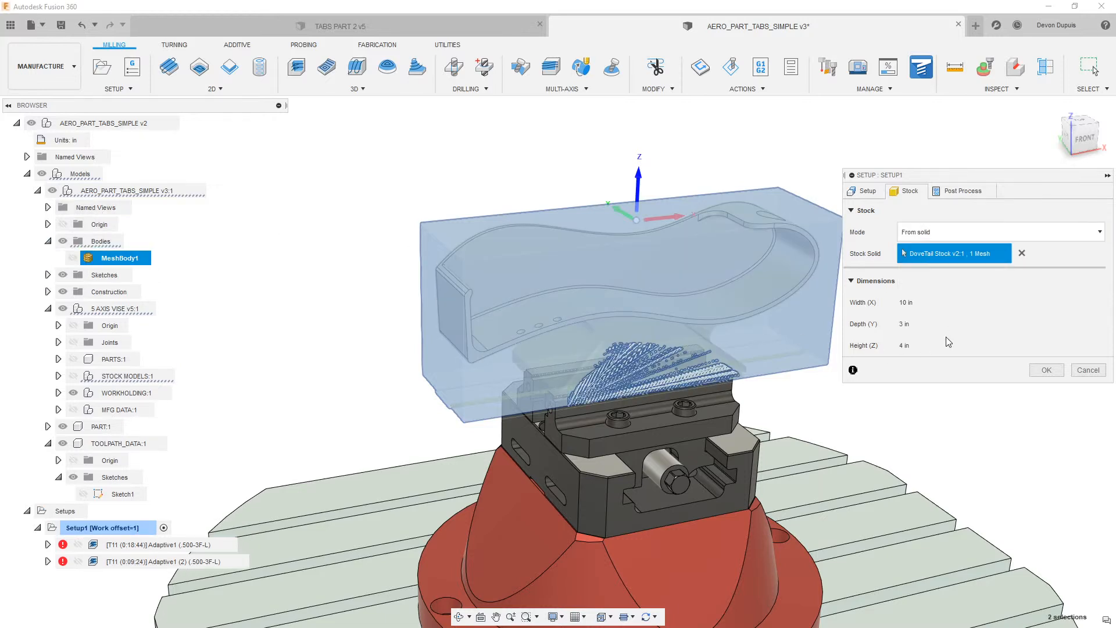
left_click(1023, 254)
left_click(106, 256)
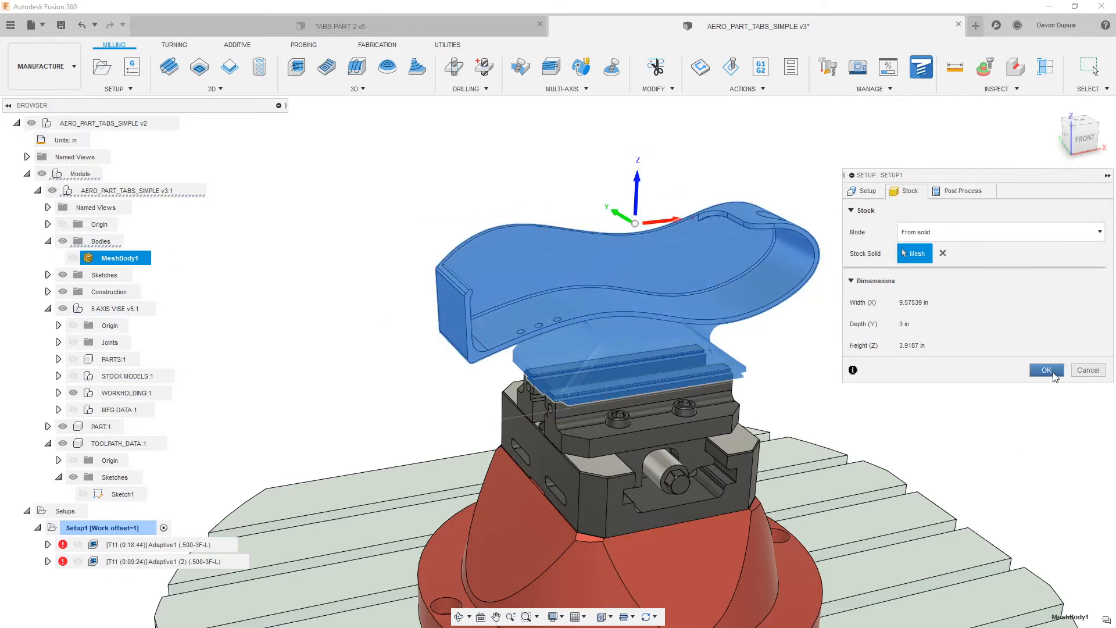
left_click(1046, 370)
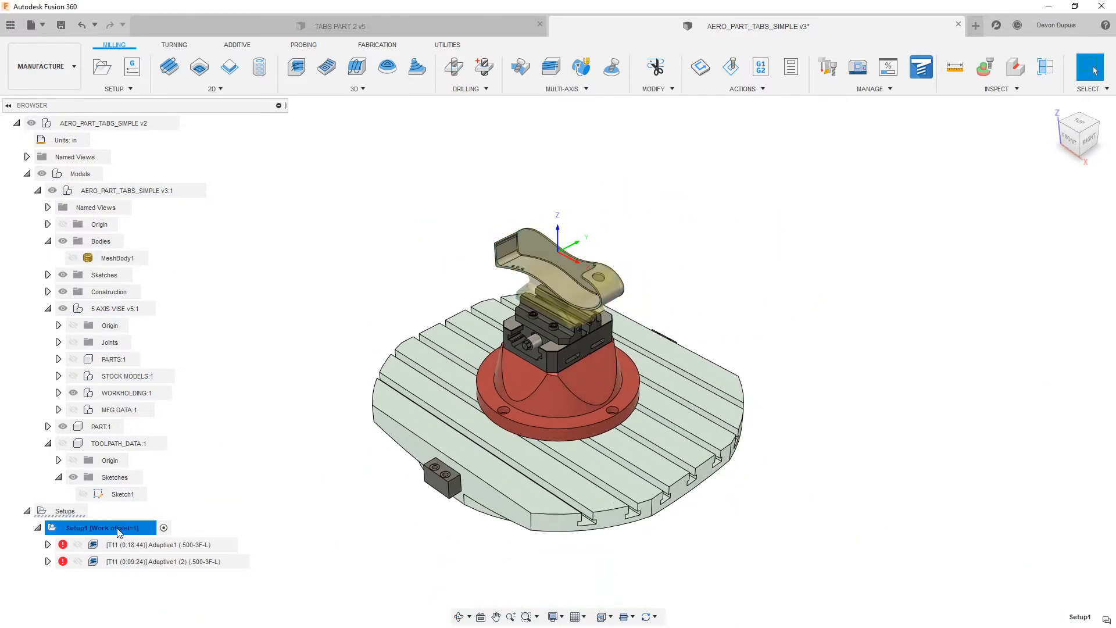
- Protect both Adaptive1 and Adaptive1 (2) toolpaths in Setup1
right_click(128, 545)
left_click(131, 561, "ctrl")
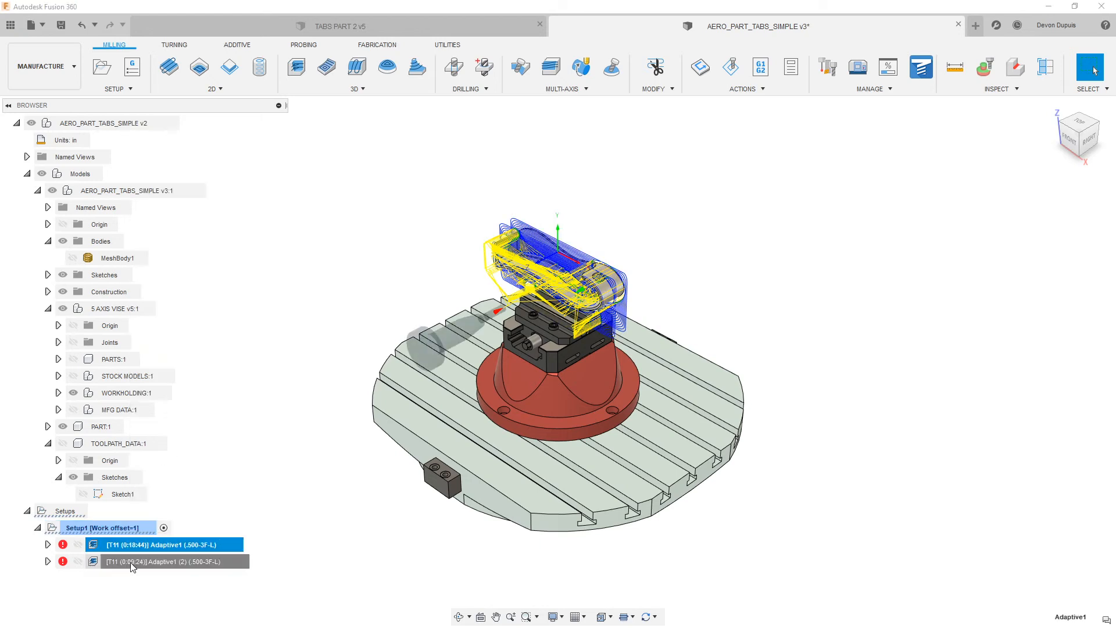
right_click(133, 561)
left_click(182, 404)
left_click(308, 531)
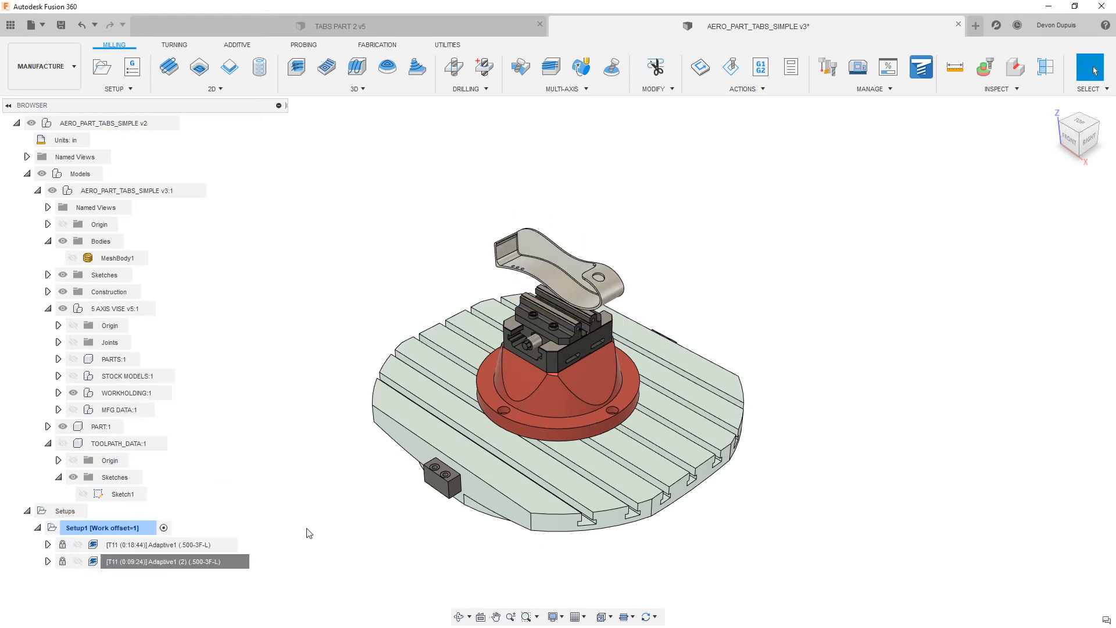
- Start a 2D Contour with the 1/2" flat tool, enable Tool Orientation, and set its Z axis from the part's large front-facing face
left_click(47, 241)
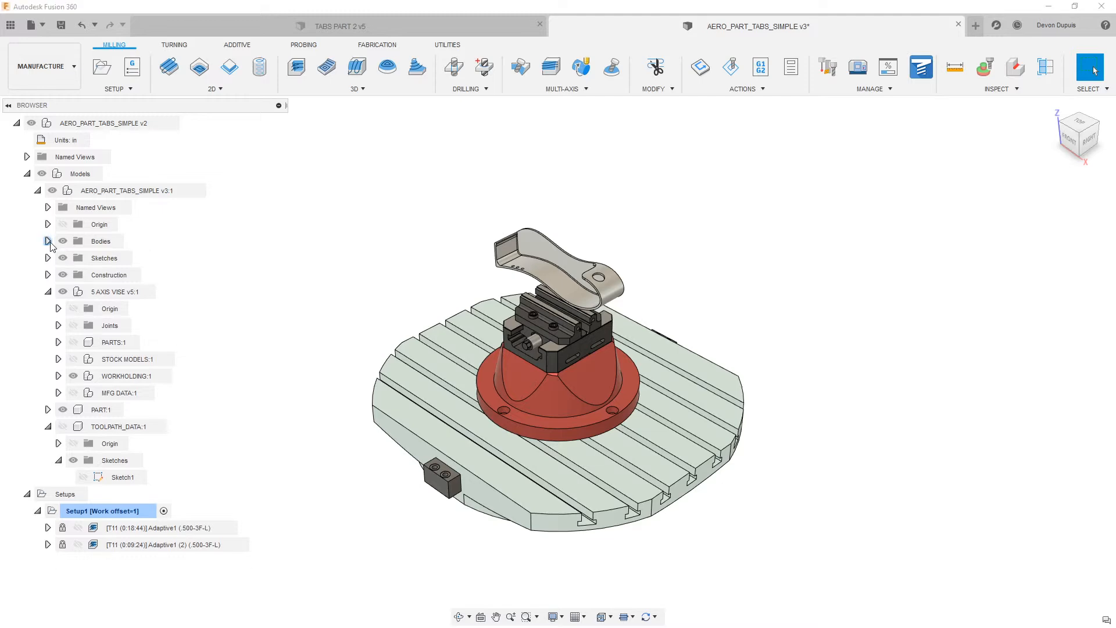
mouse_move(281, 277)
middle_mouse_down("shift")
mouse_move(325, 244)
mouse_move(299, 286)
middle_mouse_up("shift")
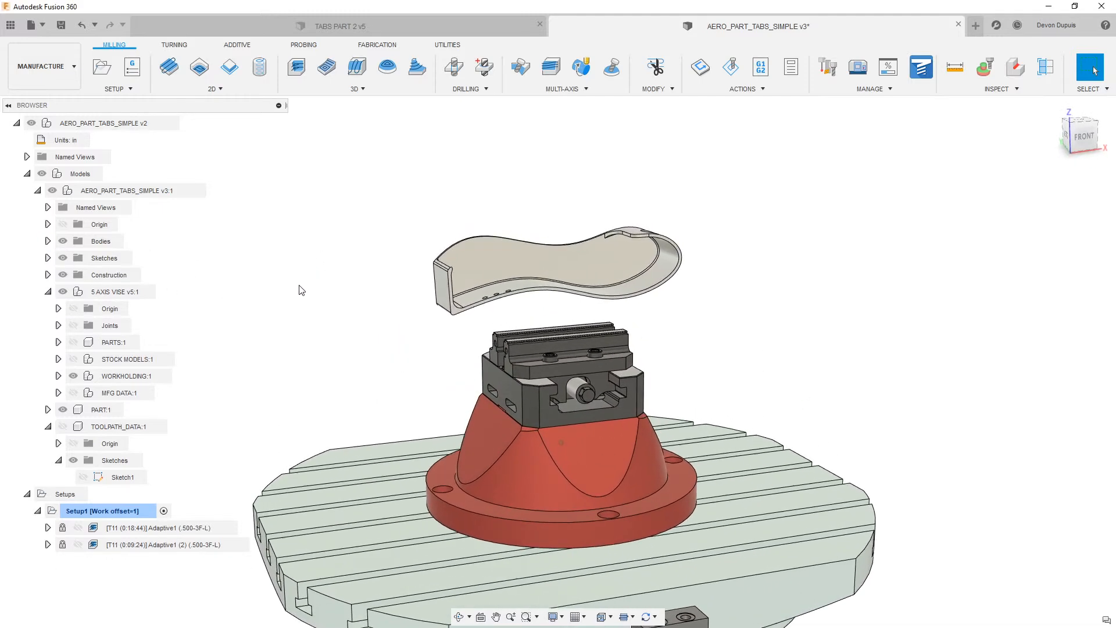
scroll(262, 267, "up", 2)
middle_click_drag(216, 248, 290, 254, "shift")
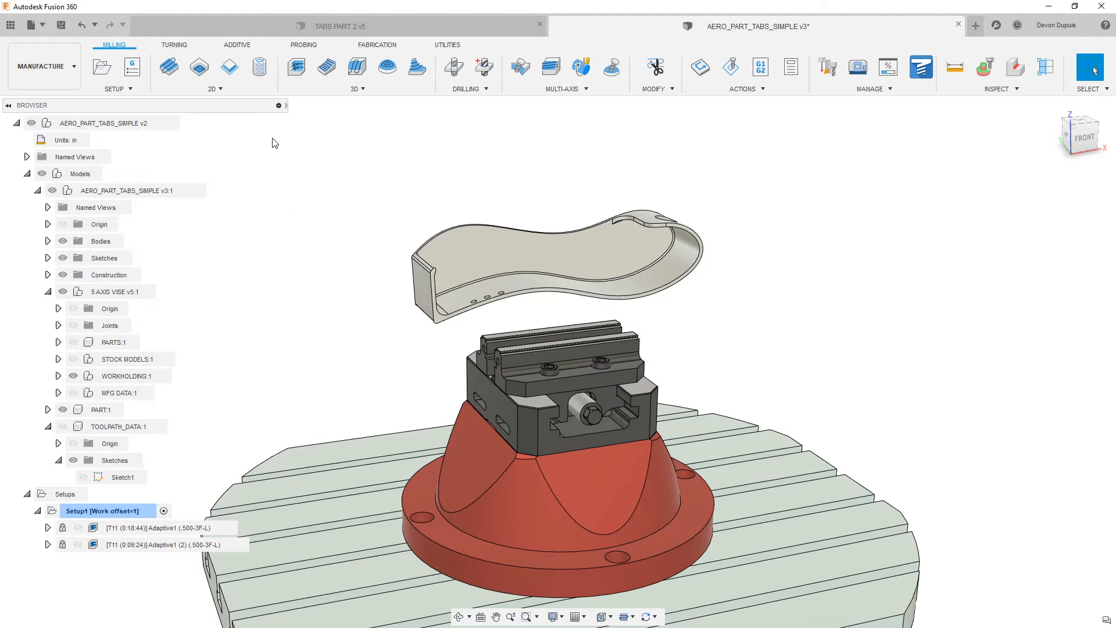
mouse_move(169, 531)
left_click(230, 69)
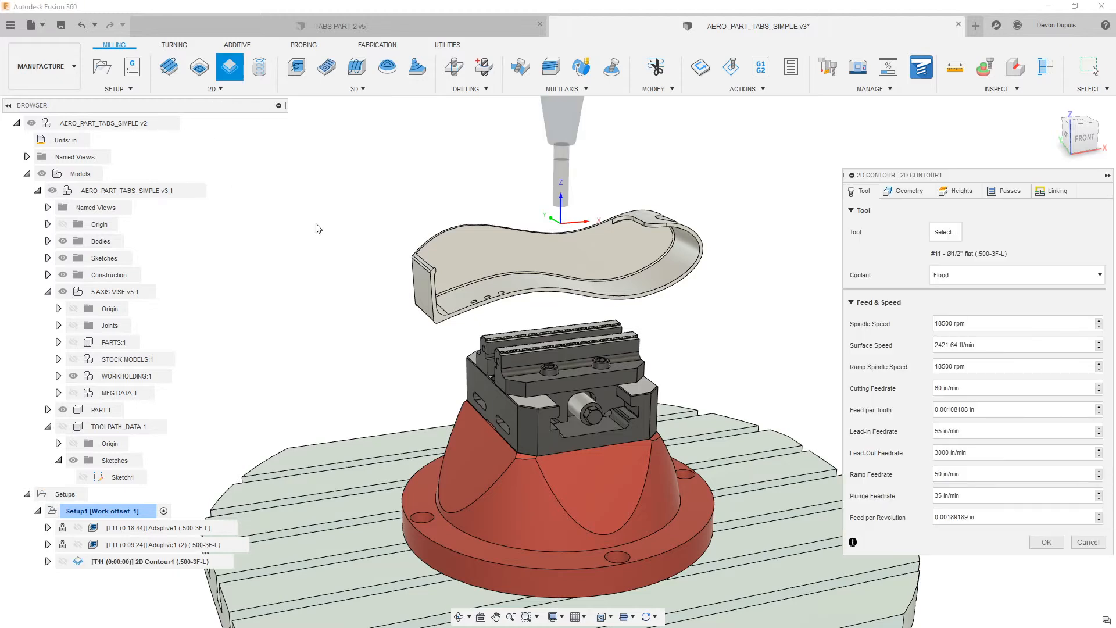
left_click(906, 197)
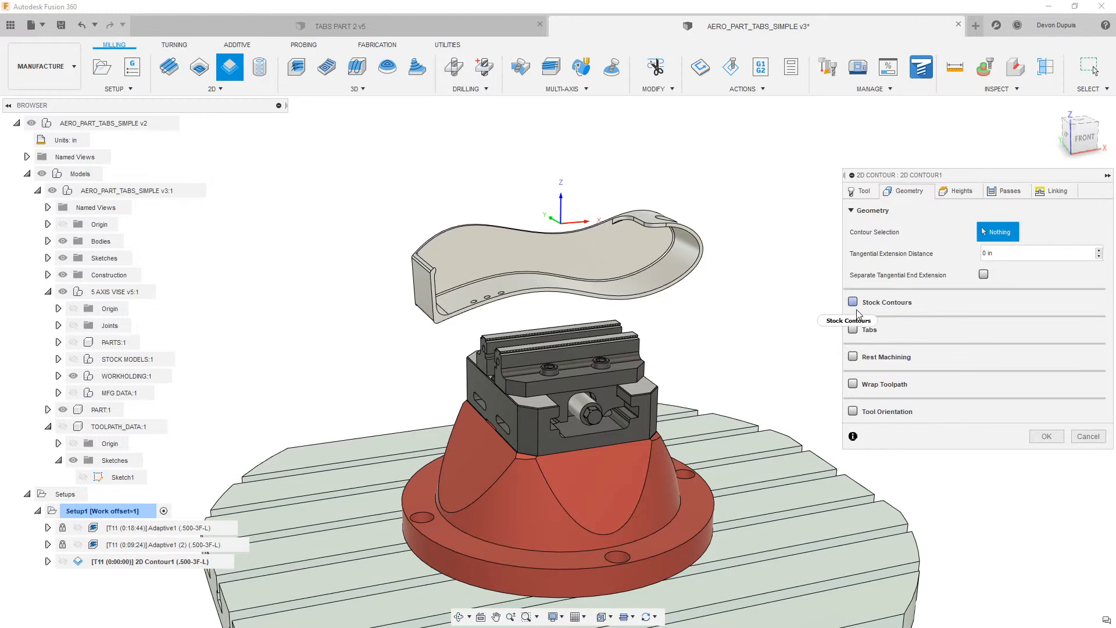
left_click(853, 411)
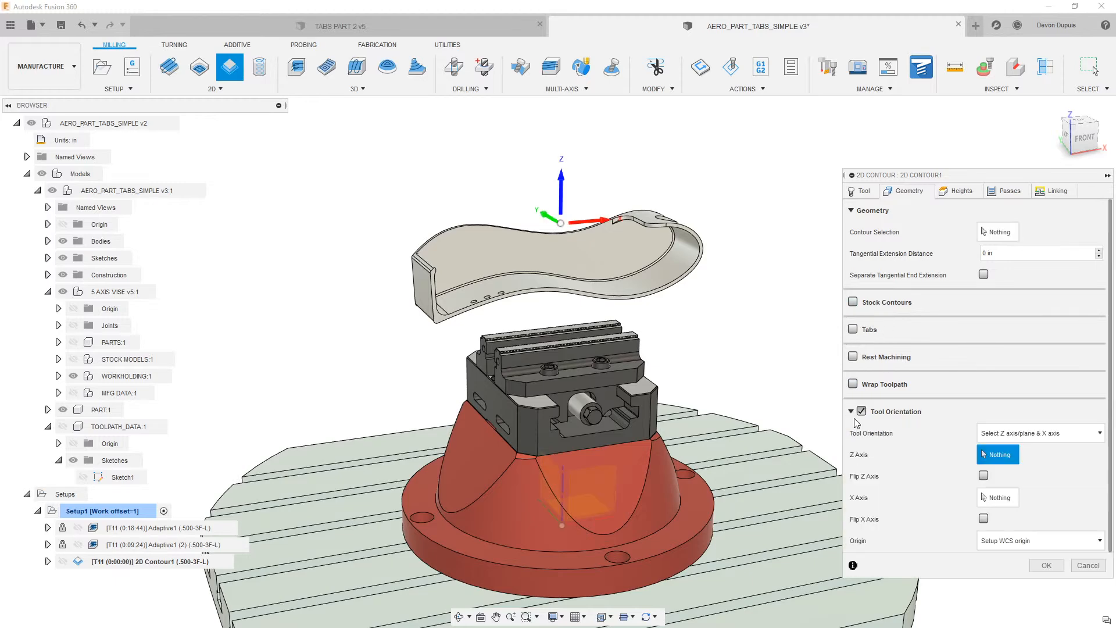
scroll(619, 285, "up", 3)
left_click(610, 218)
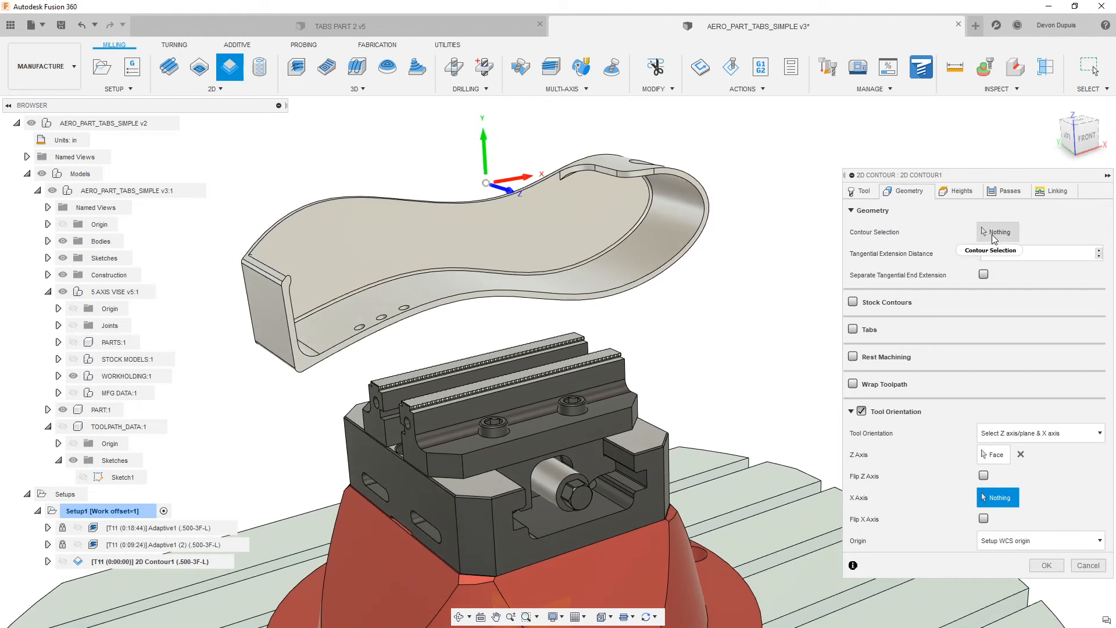
- Select the front outer edge running along the part's underside and rounded end as the contour chain, and reference the bottom height from Origin (absolute)
left_click(998, 232)
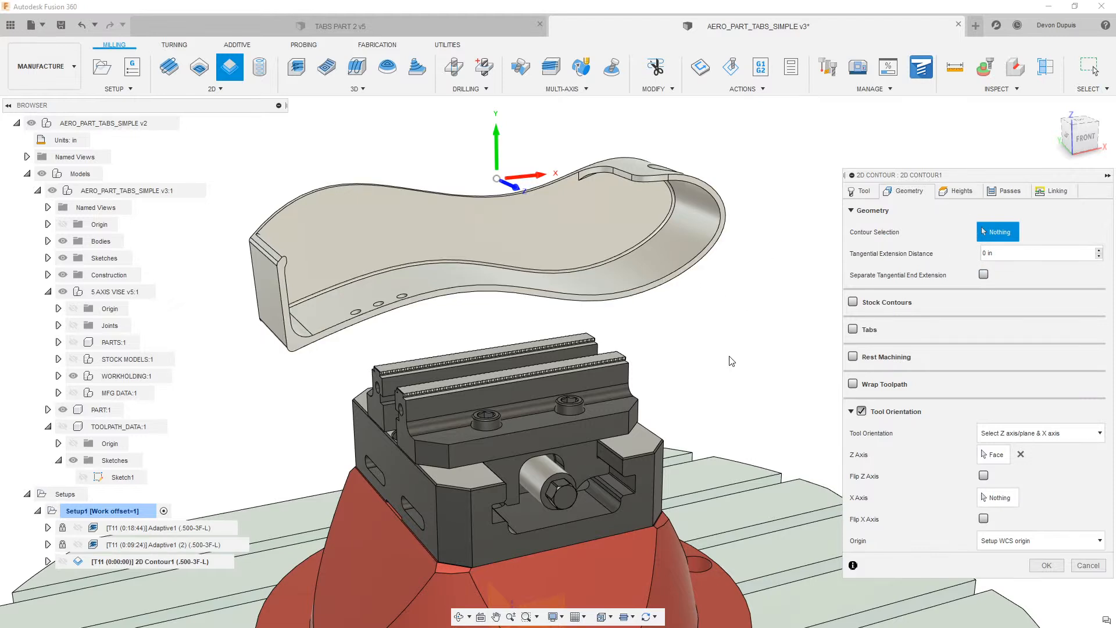
left_click(715, 258)
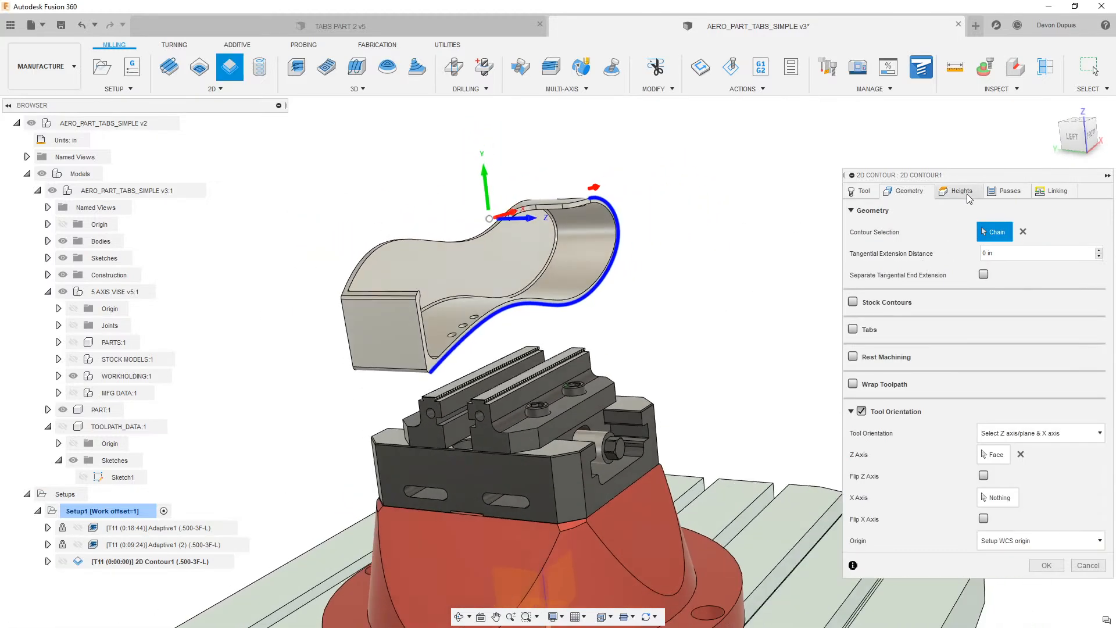
left_click(968, 194)
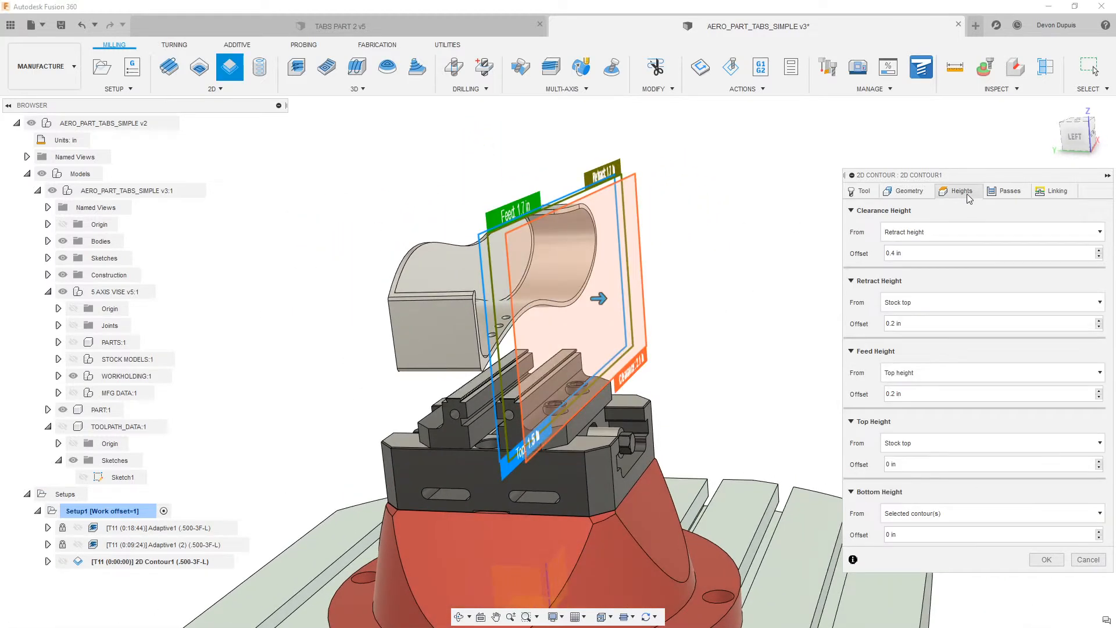
left_click(1002, 198)
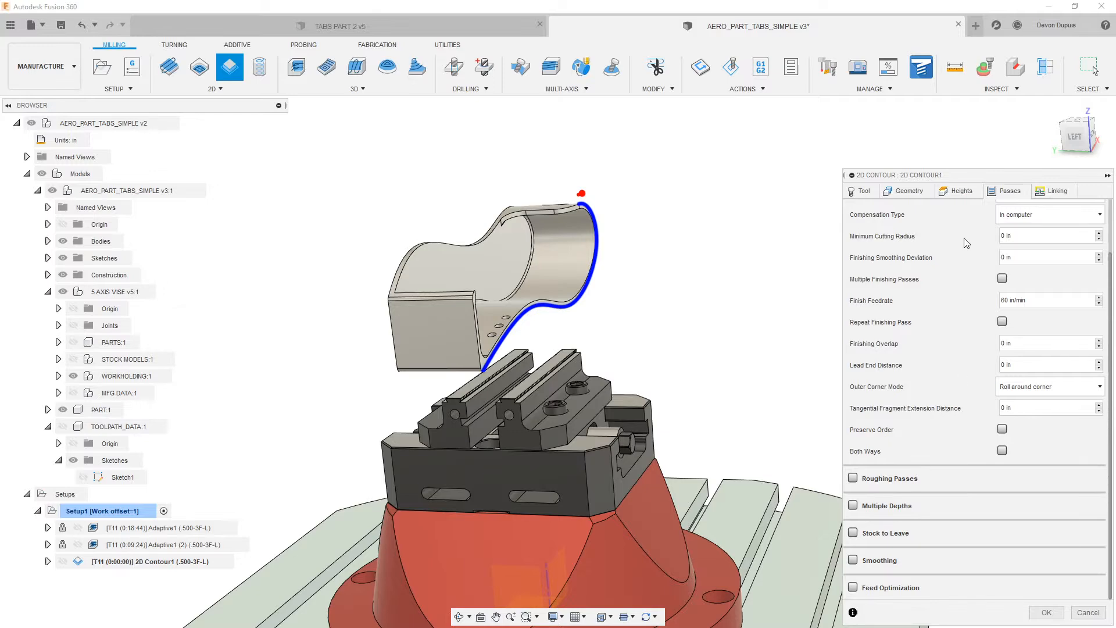
left_click(961, 190)
left_click(954, 513)
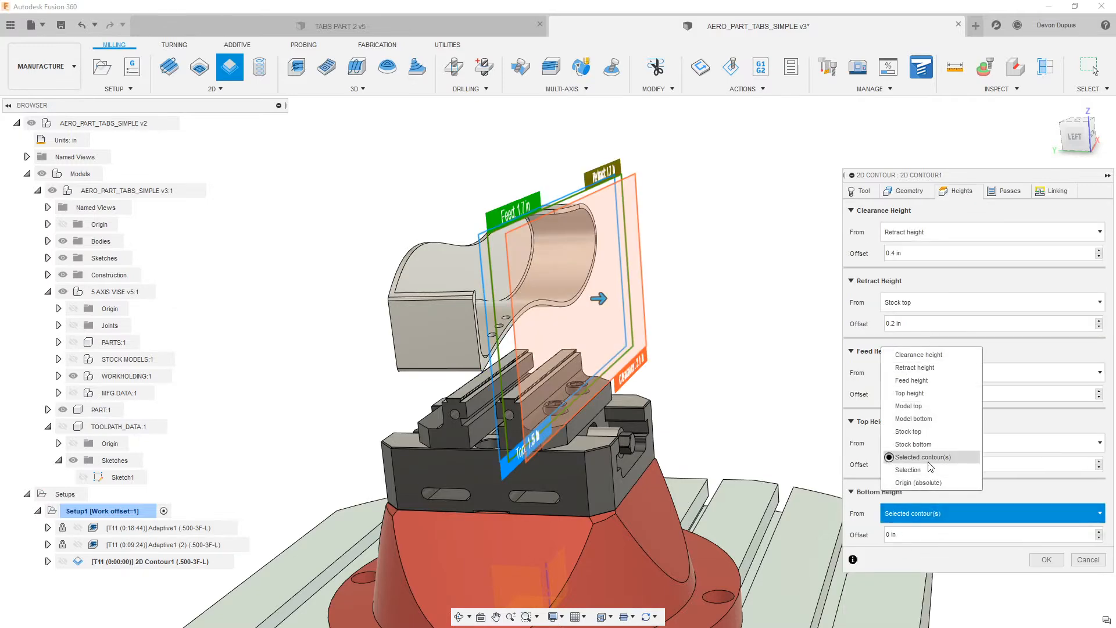
left_click(919, 483)
middle_click_drag(639, 349, 808, 344, "shift")
left_click(905, 193)
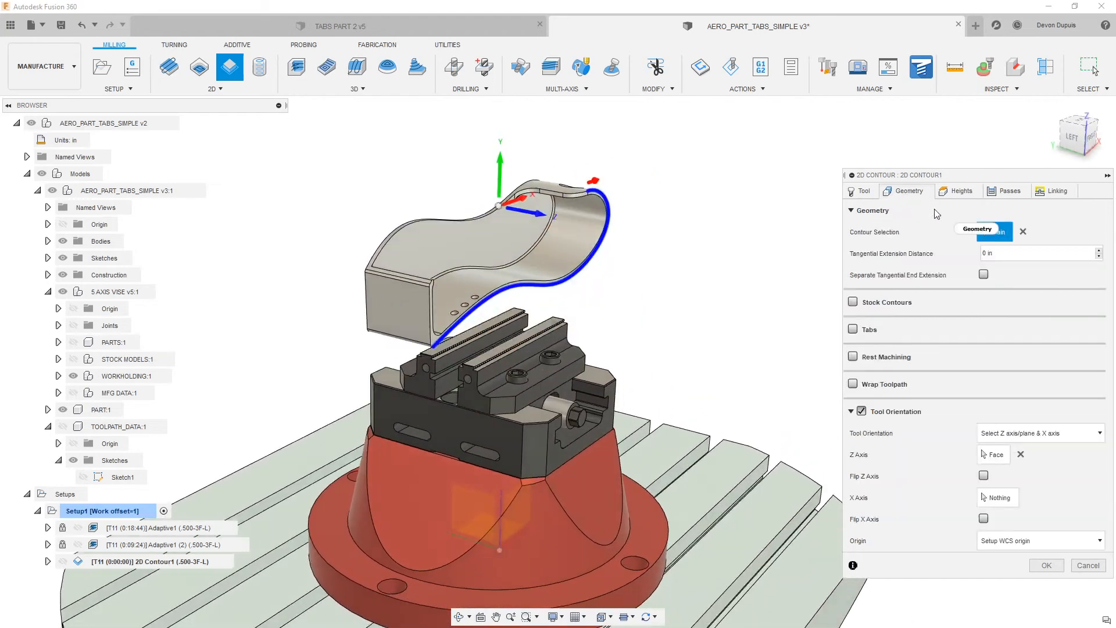
- Enable ramping with a 1-degree ramping angle and generate the 2D Contour toolpath
left_click(1056, 192)
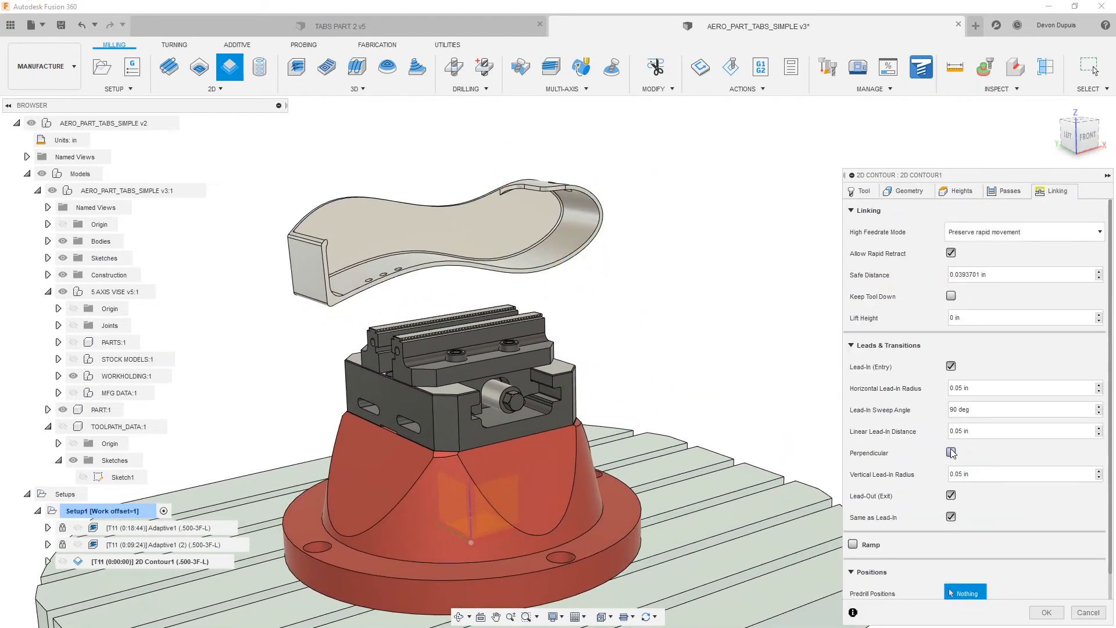
scroll(950, 517, "down", 1)
left_click(985, 538)
type("1")
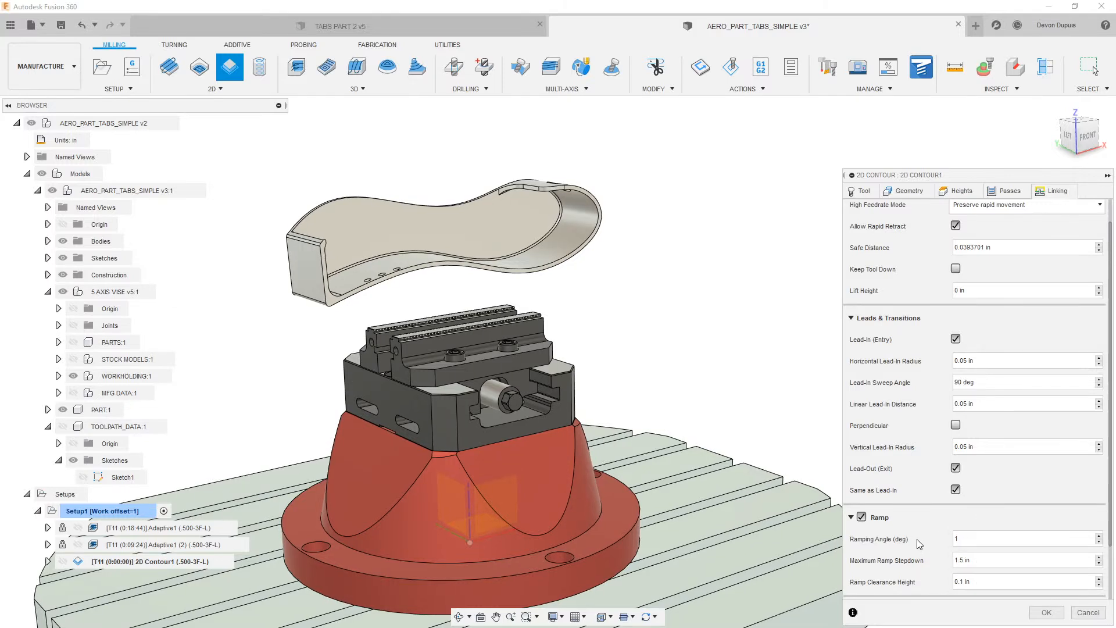
left_click(907, 190)
middle_click_drag(669, 256, 663, 291, "shift")
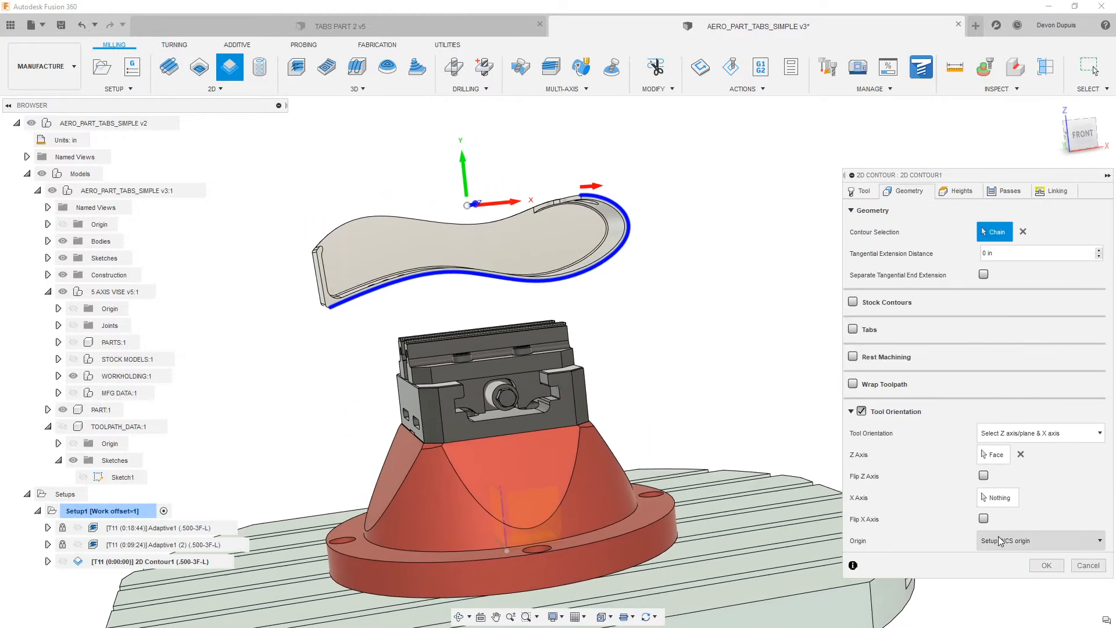
left_click(1046, 565)
- Examine the 2D Contour1 toolpath from the front against Setup1's remaining stock
middle_click_drag(814, 436, 537, 249, "shift")
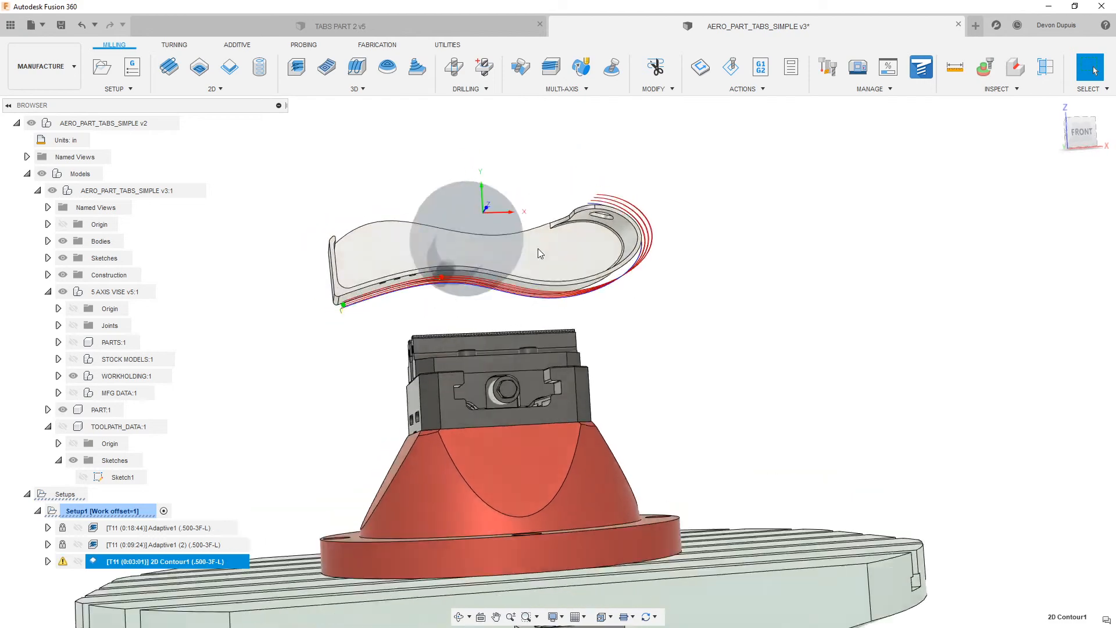
scroll(536, 249, "up", 5)
middle_click_drag(562, 324, 356, 369, "shift")
left_click(1080, 130)
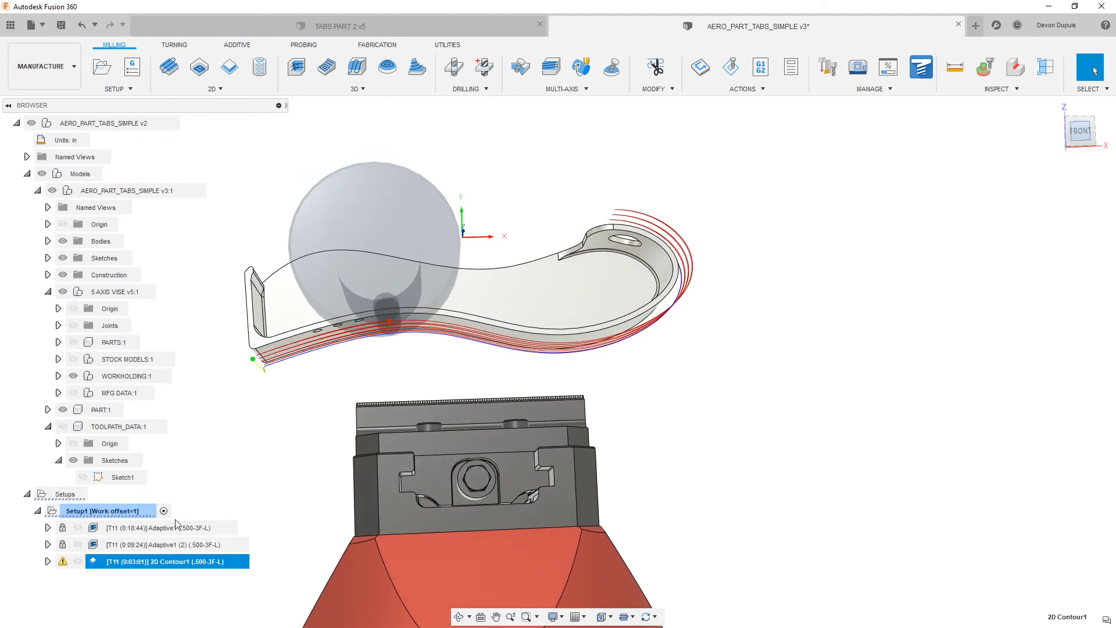
left_click(135, 510)
scroll(416, 297, "up", 3)
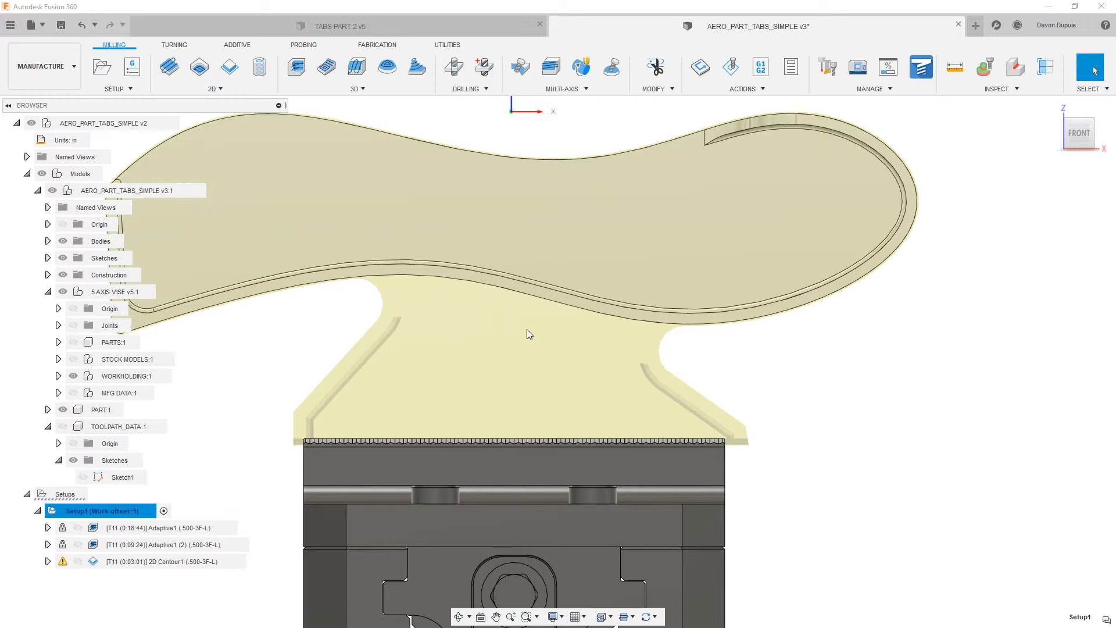
scroll(628, 343, "down", 1)
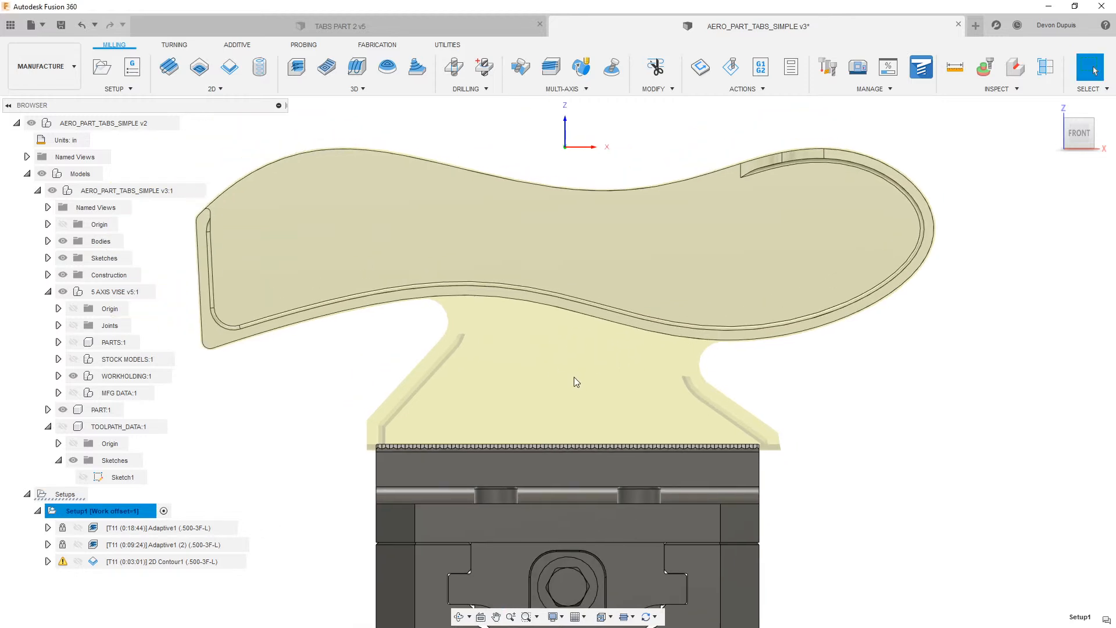
mouse_move(214, 564)
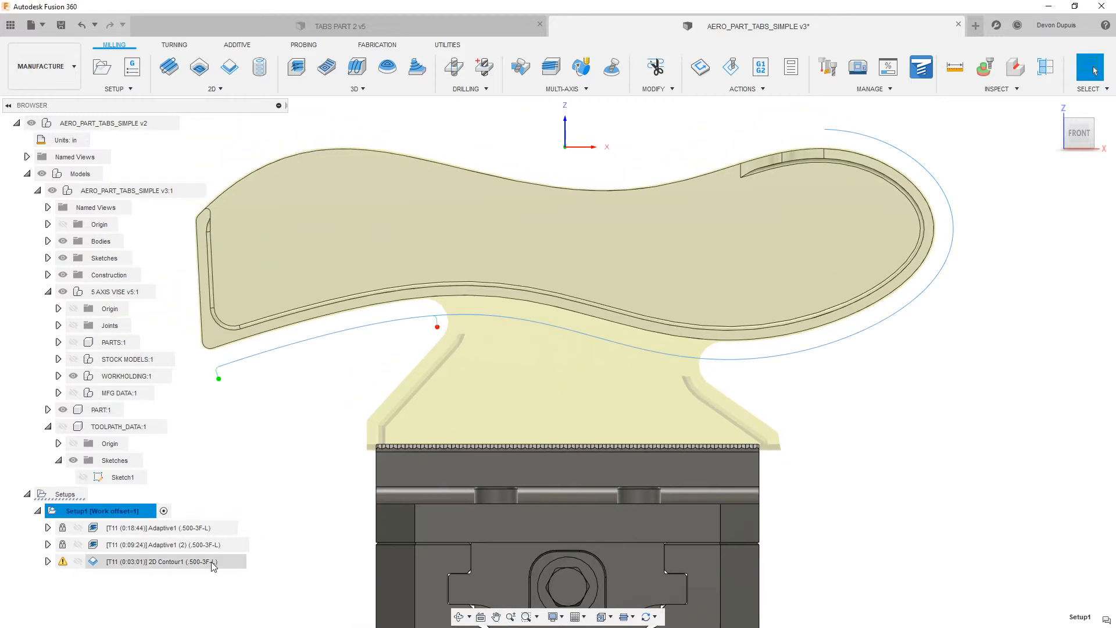
double_click(213, 561)
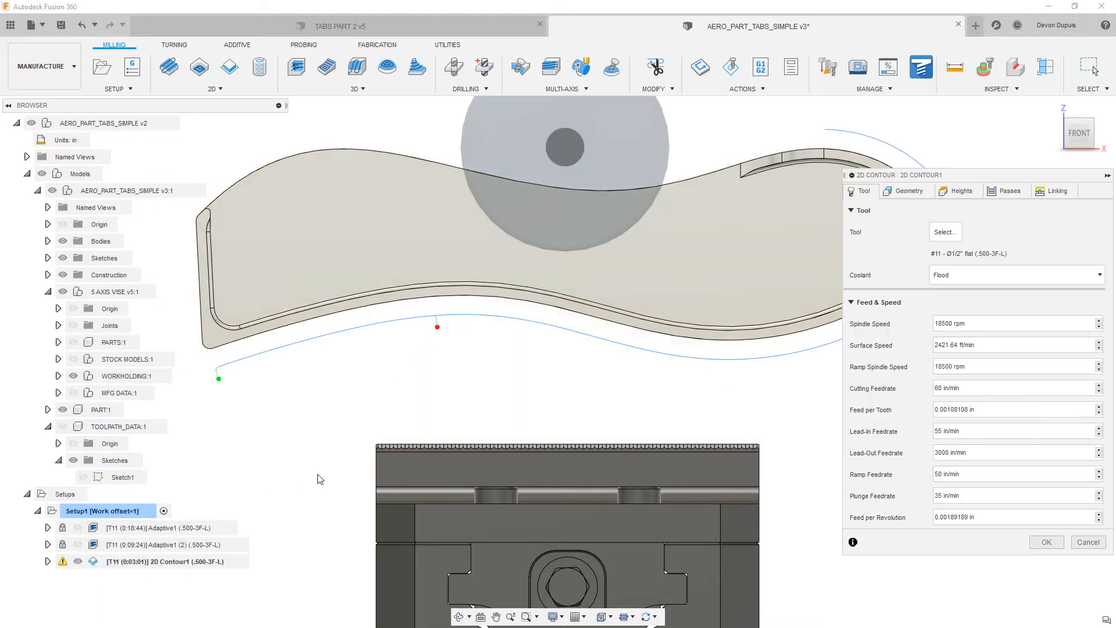
left_click(1083, 543)
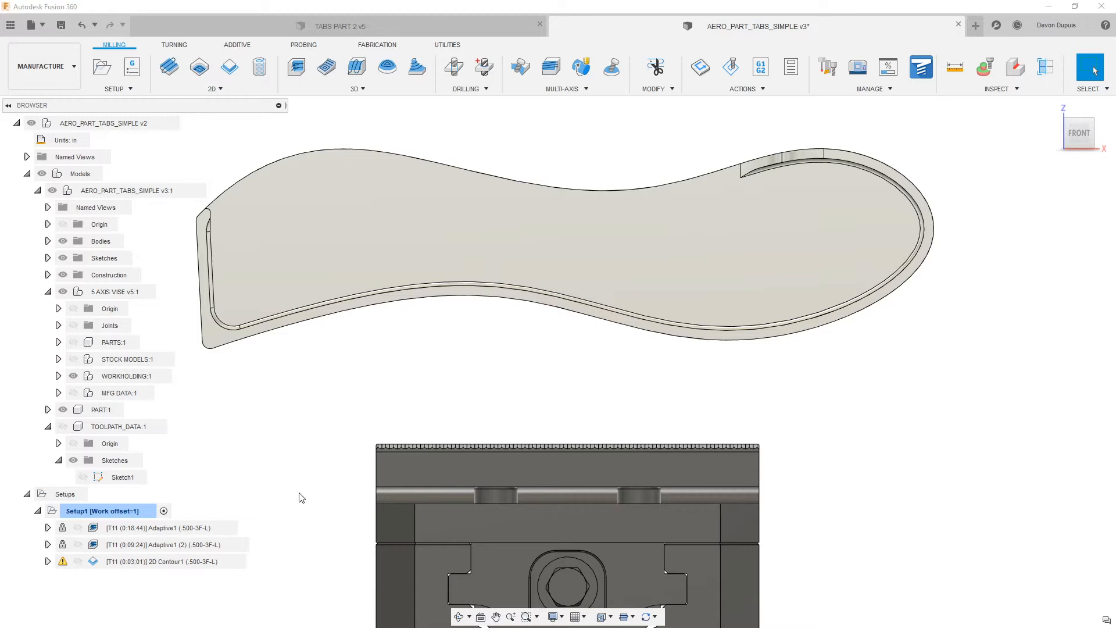
- Edit 2D Contour1 to use a separate tangential end extension, with a -5 in start distance and a -1 in end distance, and regenerate it
right_click(220, 562)
left_click(285, 121)
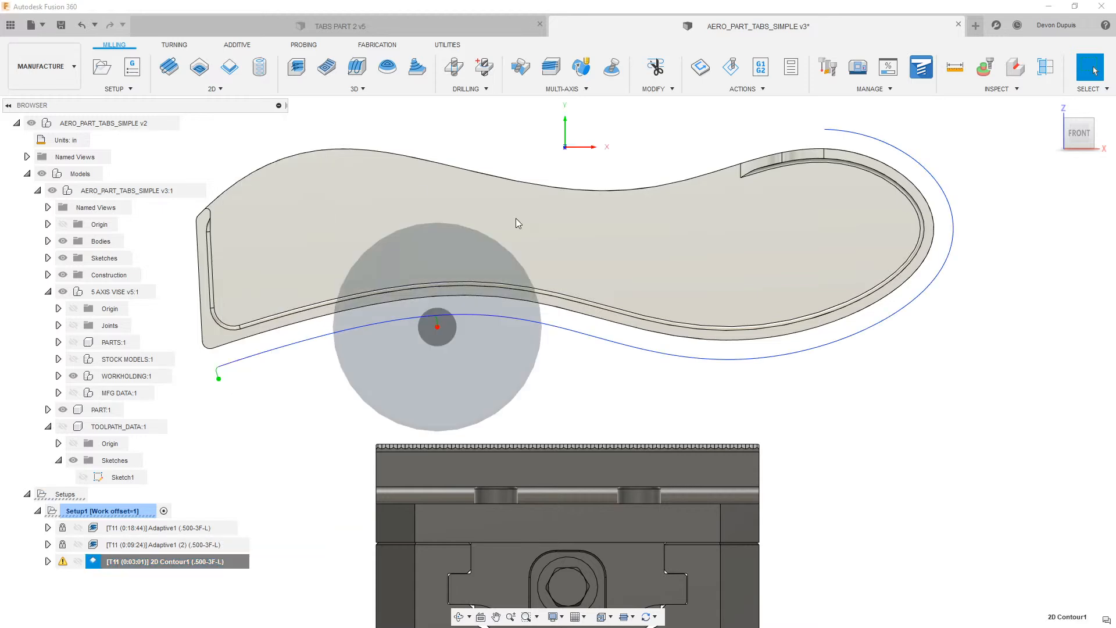
left_click(906, 191)
left_click(984, 274)
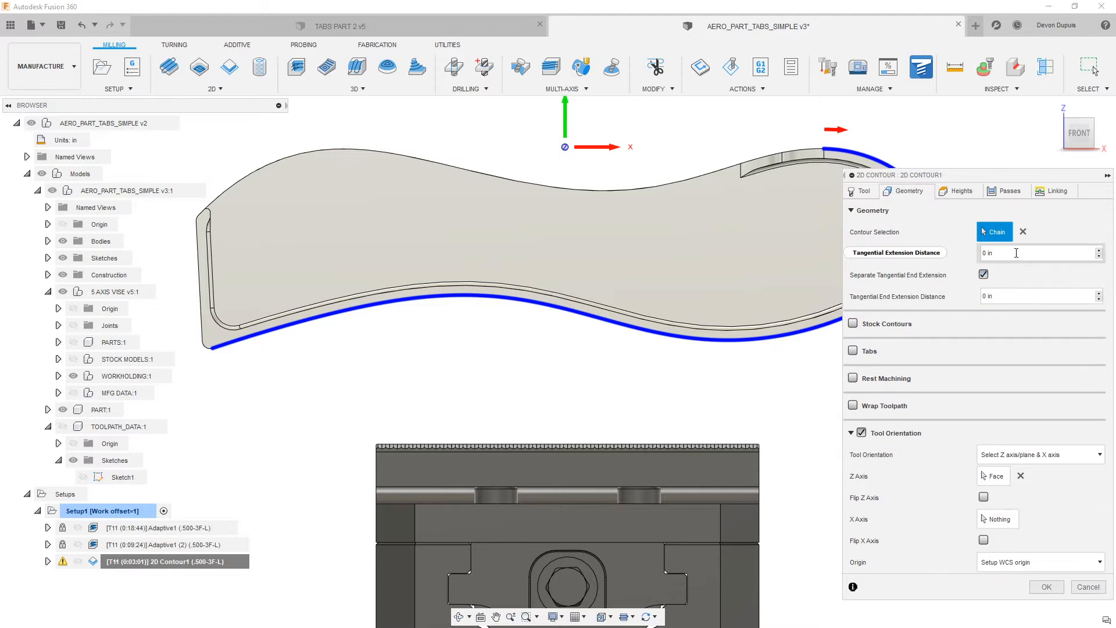
scroll(716, 209, "down", 1)
middle_click_drag(715, 209, 608, 214)
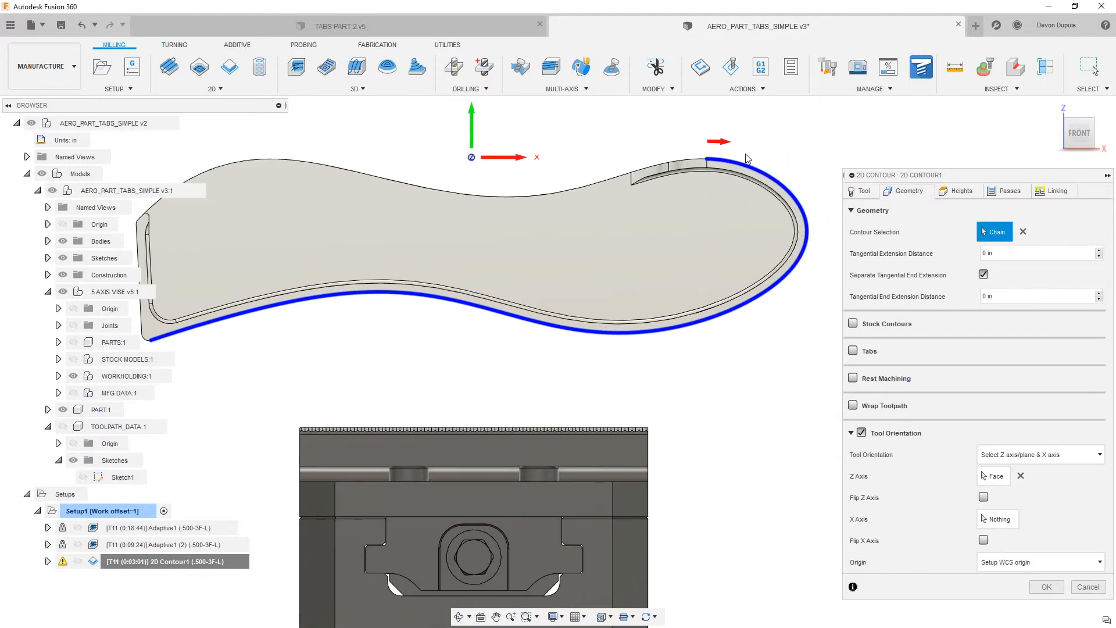
left_click(935, 261)
left_click(1002, 296)
type("-1")
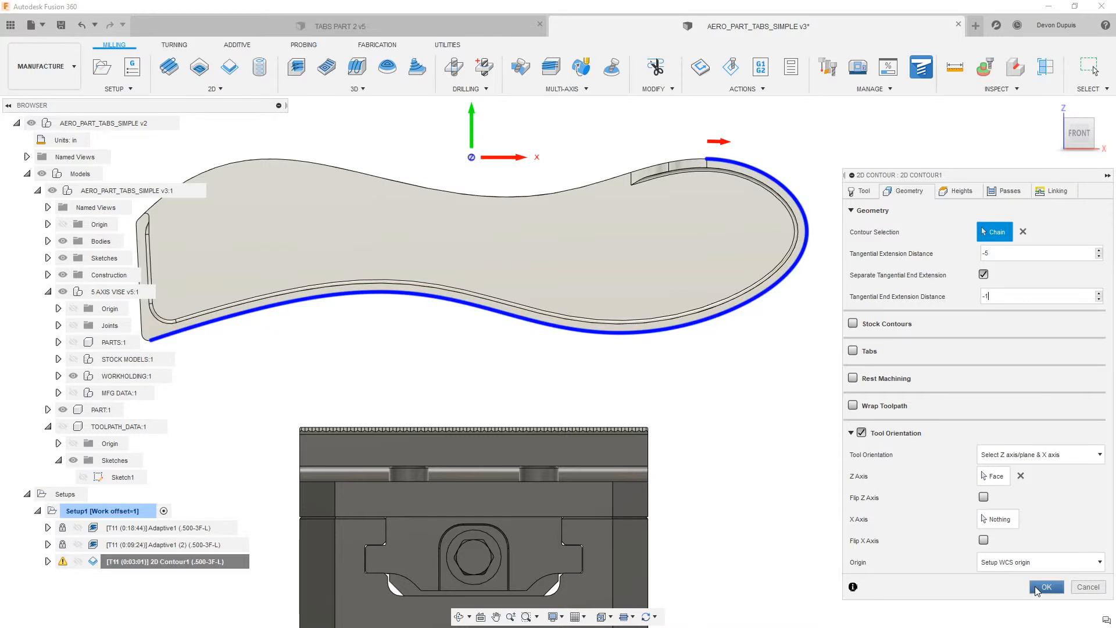
left_click(1047, 587)
- Set 2D Contour1's tangential extension distance to -8 in and regenerate the toolpath
middle_click_drag(524, 385, 551, 404, "shift")
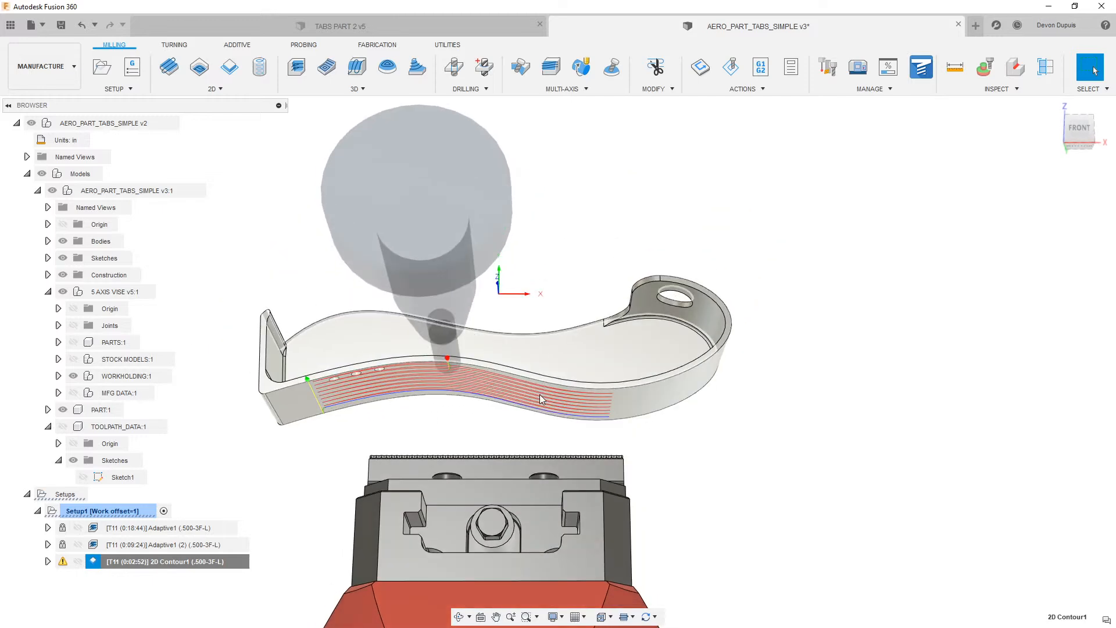
right_click(187, 568)
left_click(276, 185)
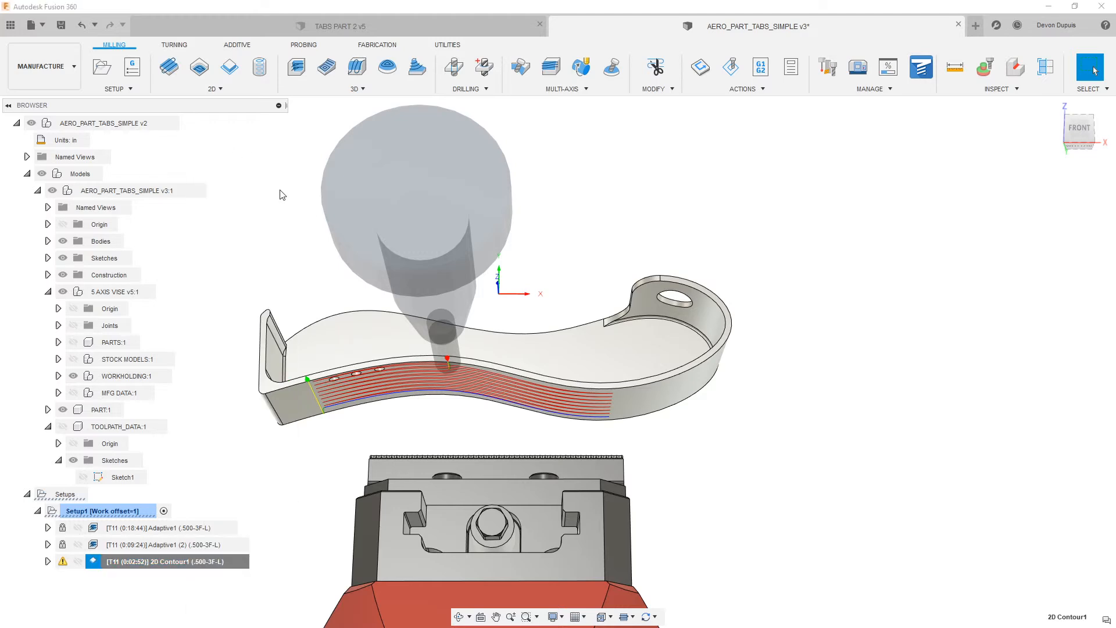
left_click(917, 195)
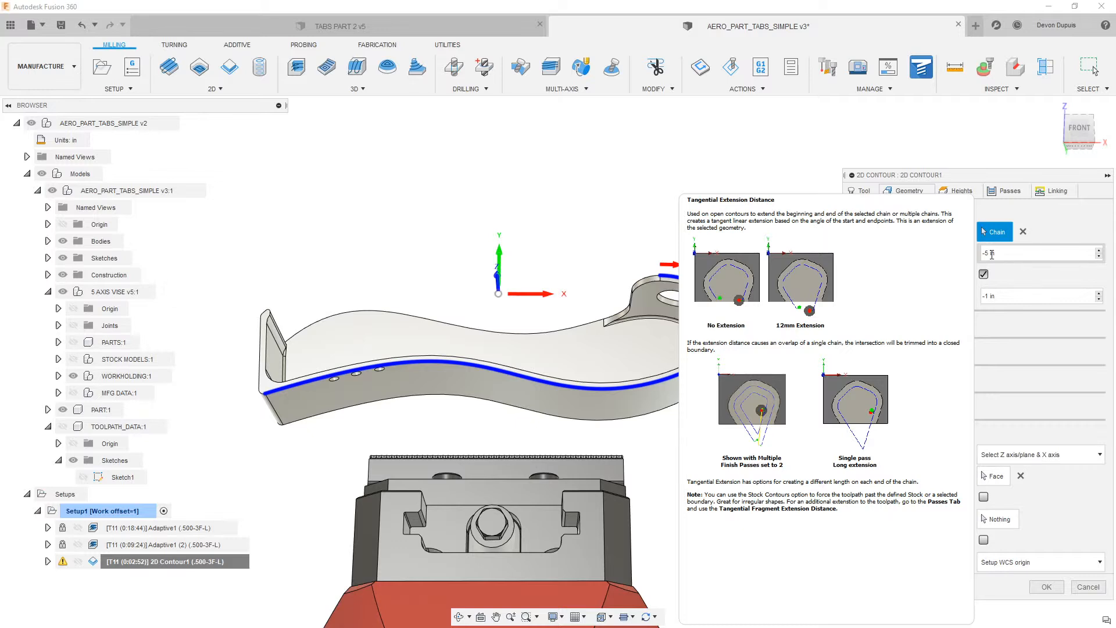
left_click(992, 254)
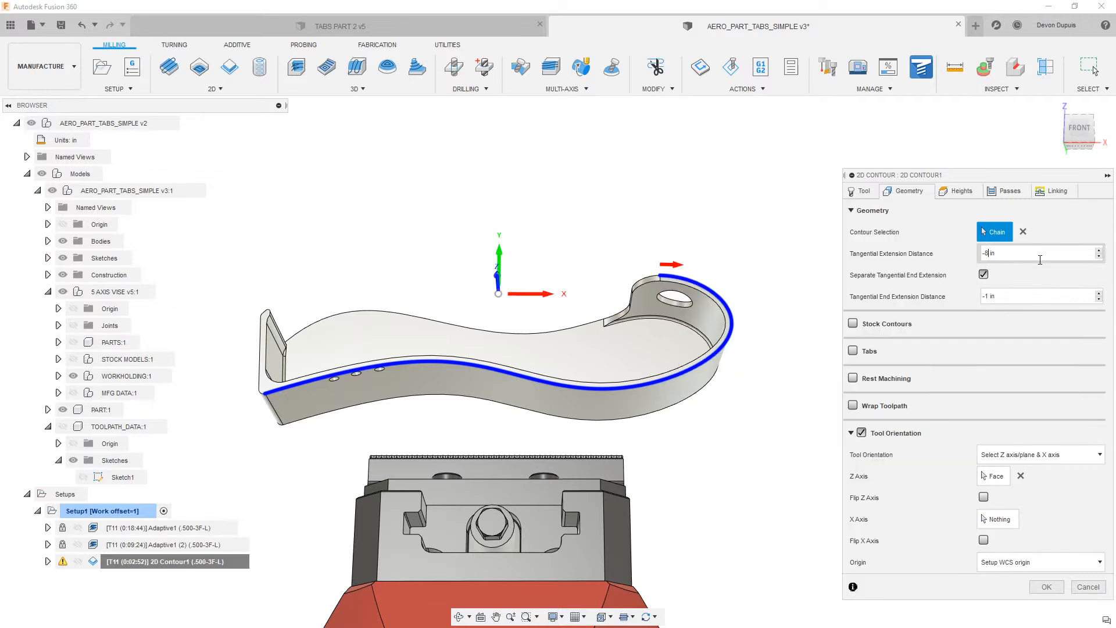
key("Return")
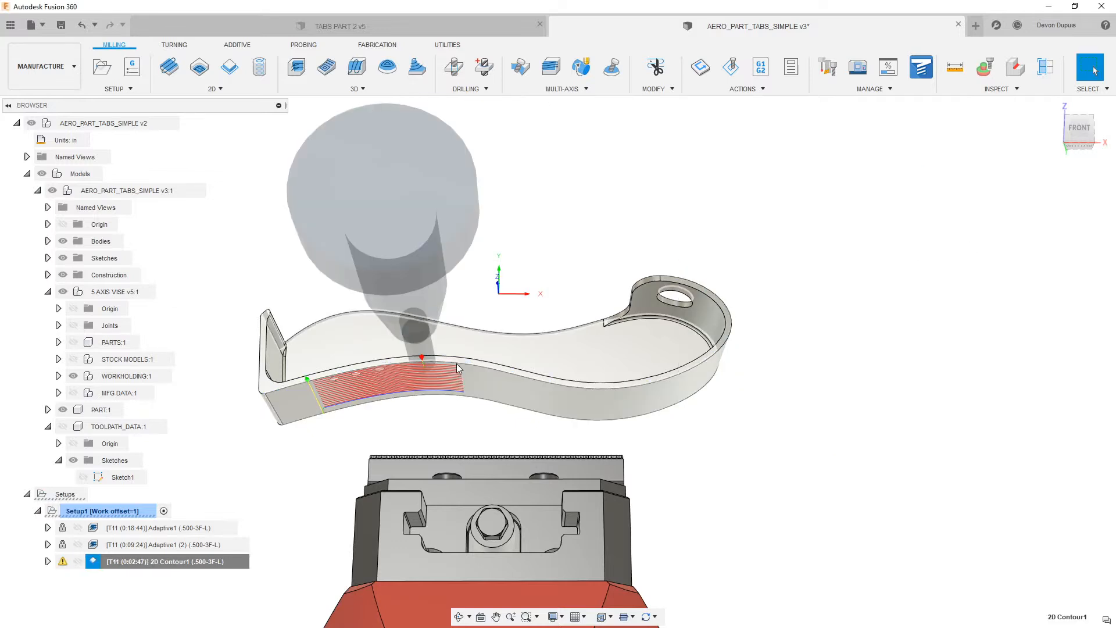
- Duplicate 2D Contour1 and change both tangential extension distances in the copy so it cuts a separate section nearer the rounded end
right_click(244, 563)
left_click(227, 585)
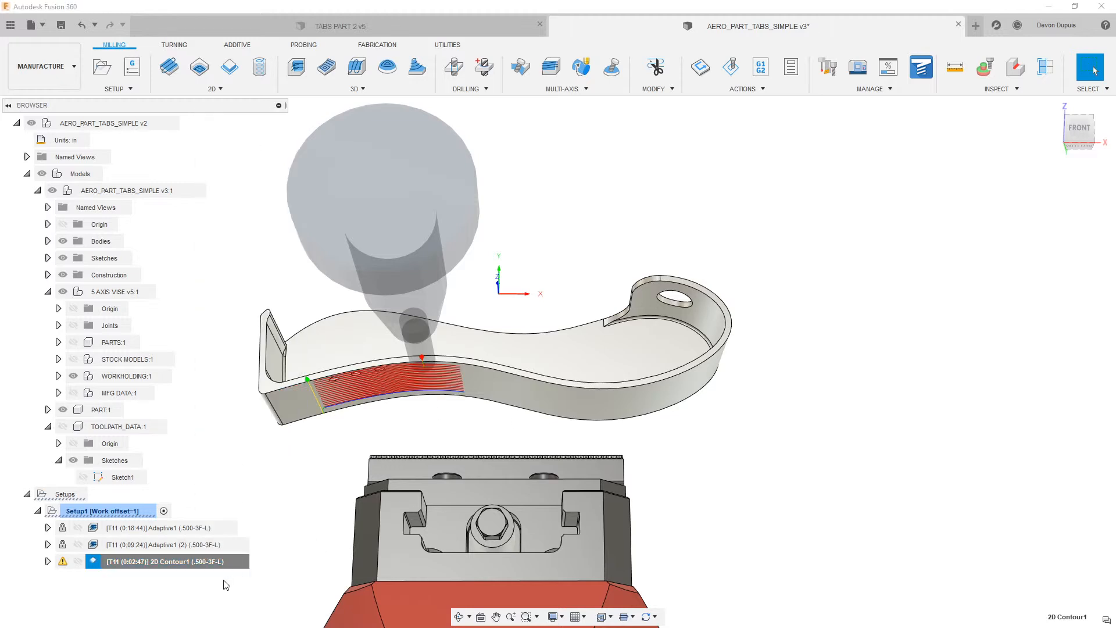
right_click(223, 579)
left_click(304, 132)
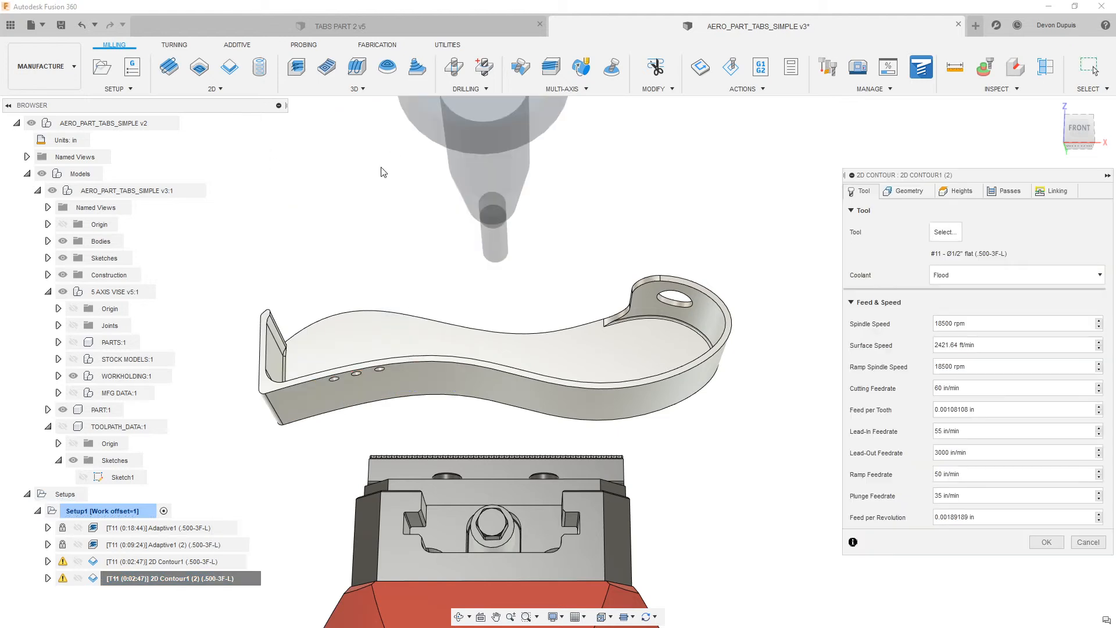
left_click(907, 191)
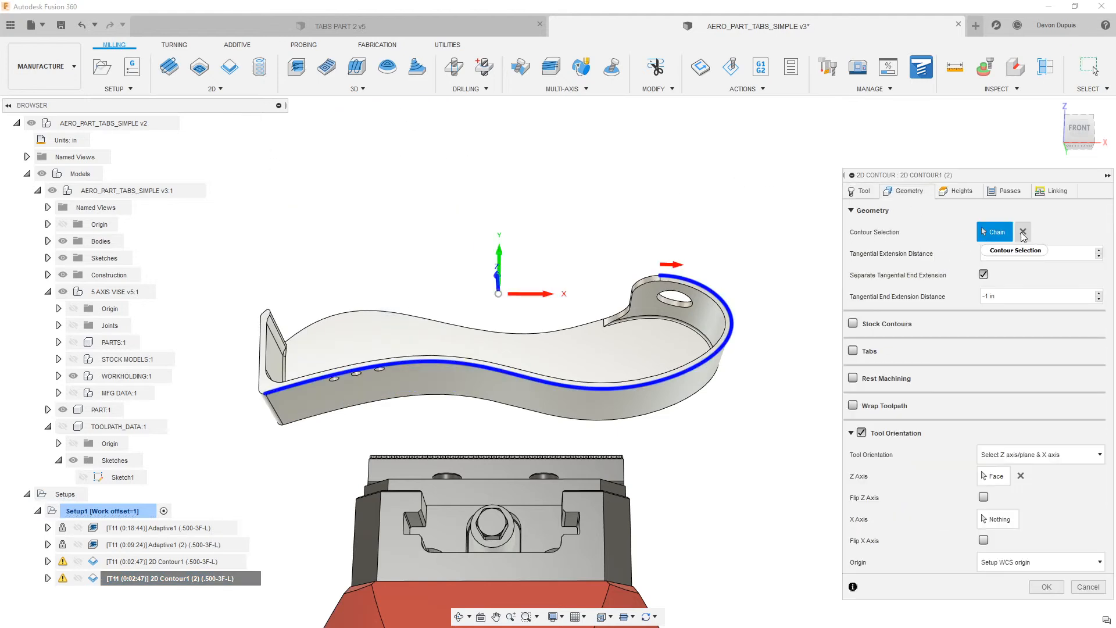
left_click(1017, 252)
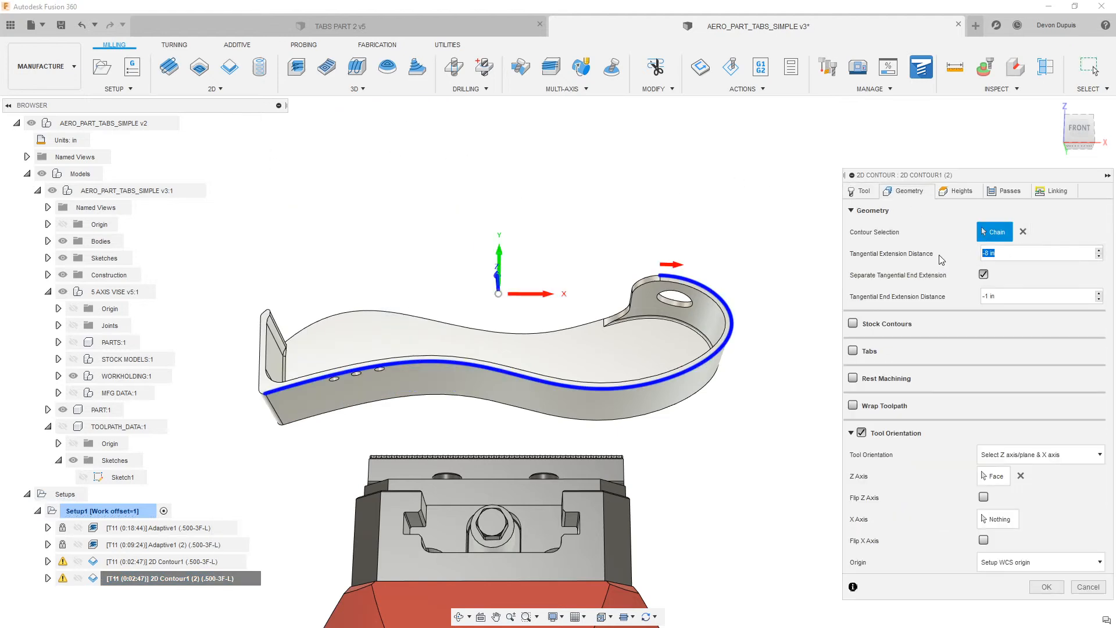
type("-")
left_click(1019, 297)
key("Return")
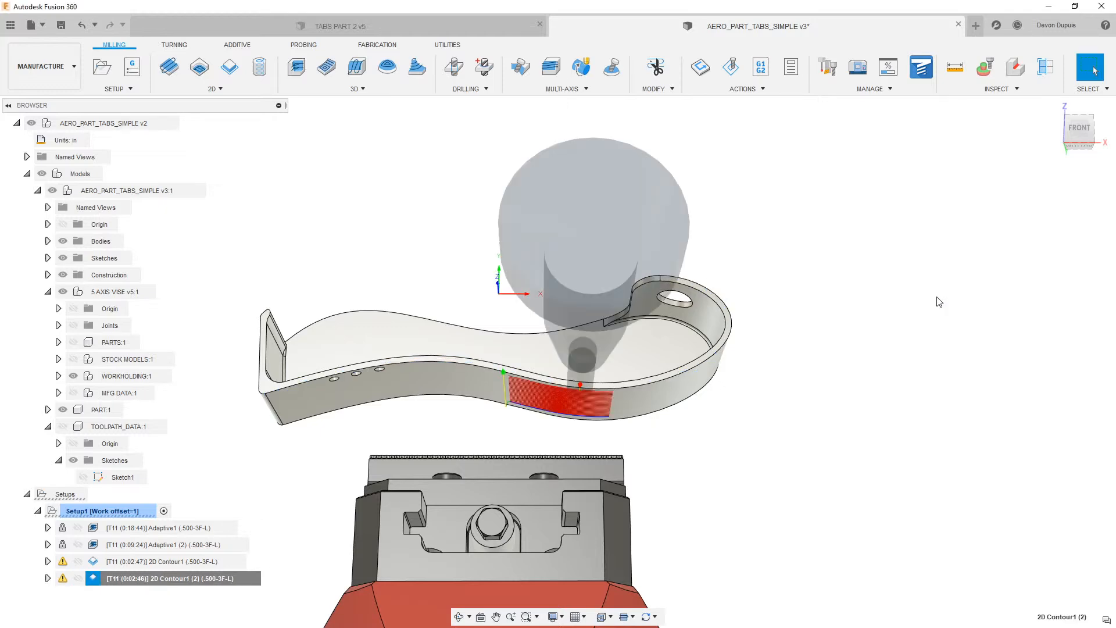
- Show both 2D Contour toolpaths together and examine the uncut gap between them
left_click(198, 563, "ctrl")
scroll(430, 493, "up", 5)
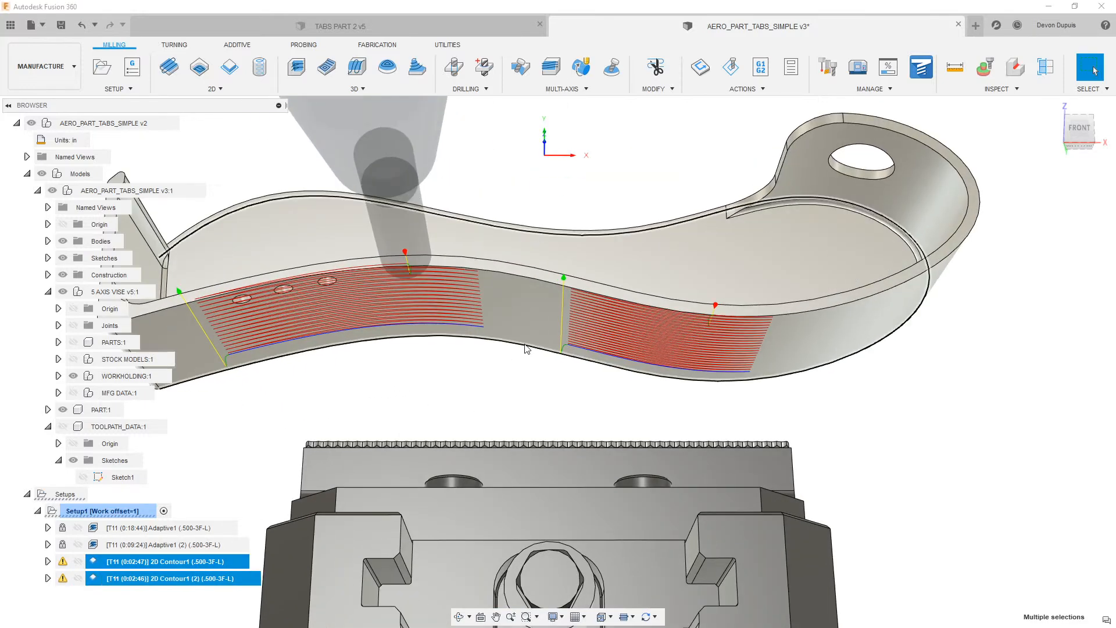
scroll(526, 349, "down", 3)
middle_click_drag(521, 322, 530, 353, "shift")
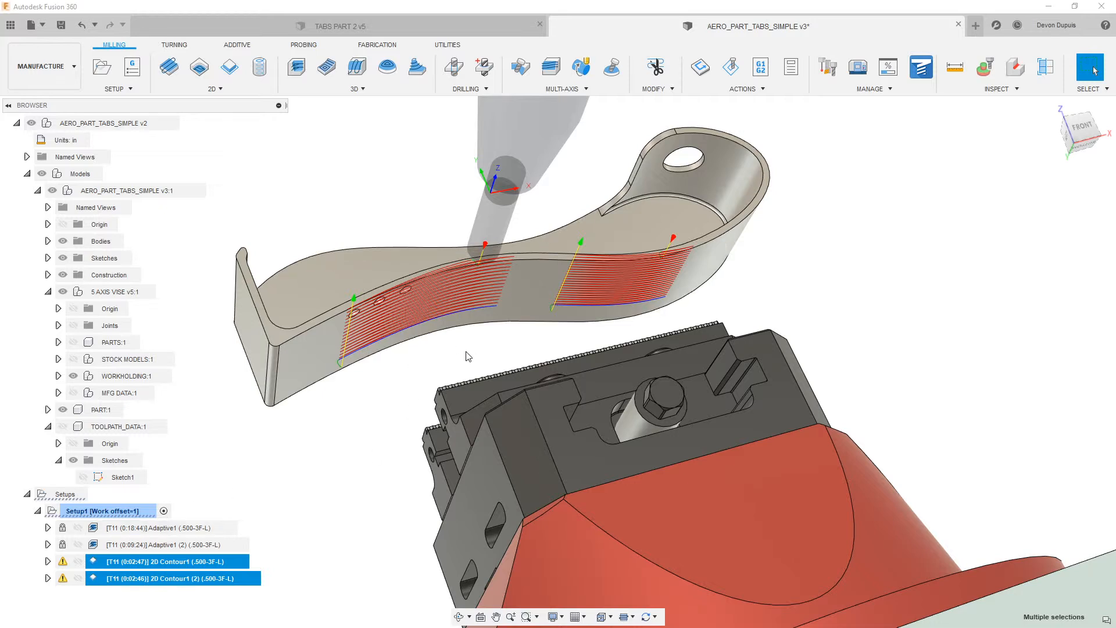
- Switch to the Design workspace and start a sketch on the aero part's front rim face
left_click(44, 66)
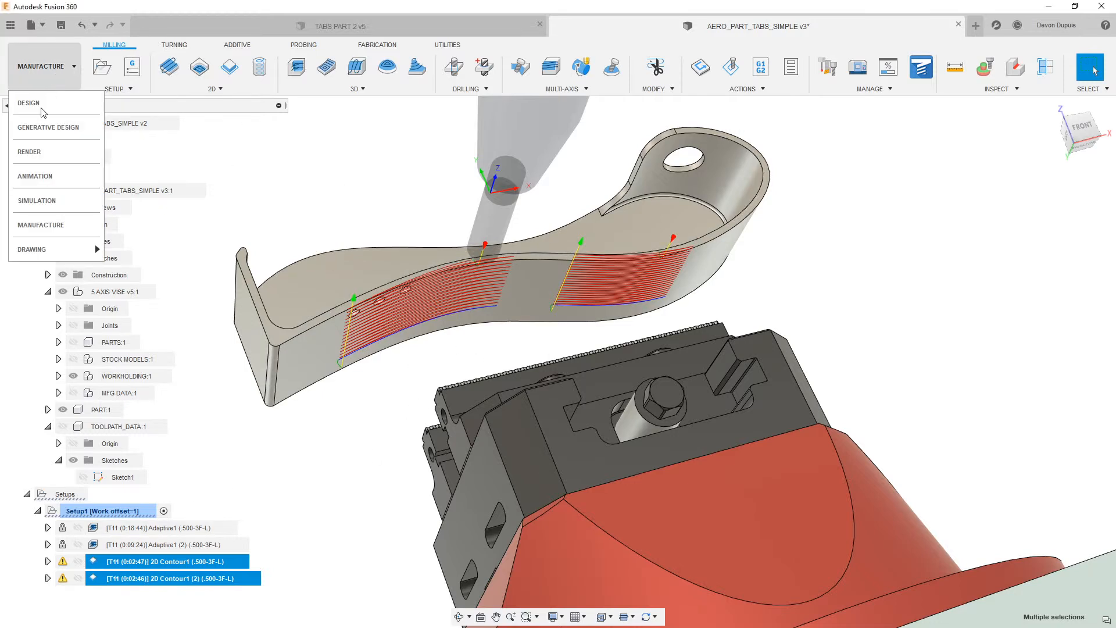
left_click(35, 110)
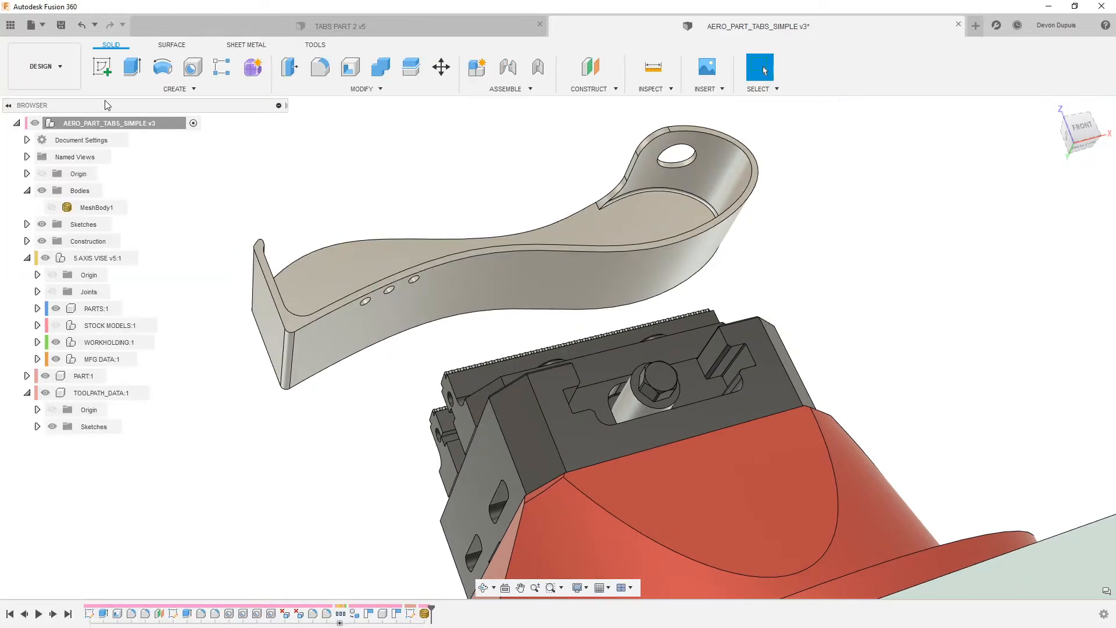
scroll(697, 228, "up", 2)
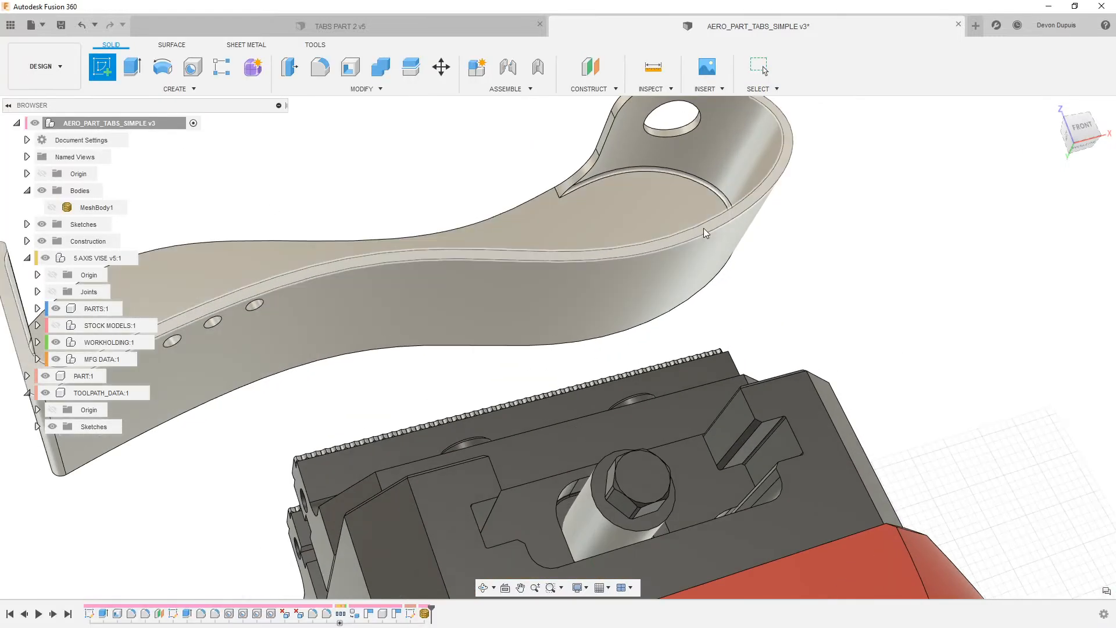
left_click(703, 231)
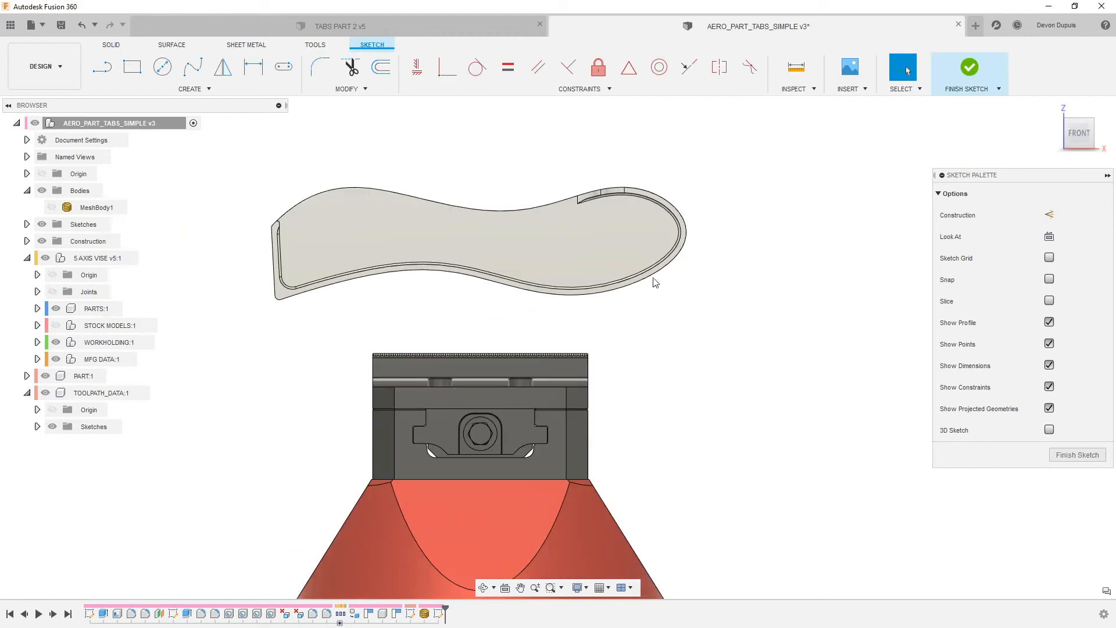
- Project the part's long outer edge, running along the underside and around the rounded end, into the sketch
key("p")
scroll(526, 314, "up", 3)
left_click(607, 282)
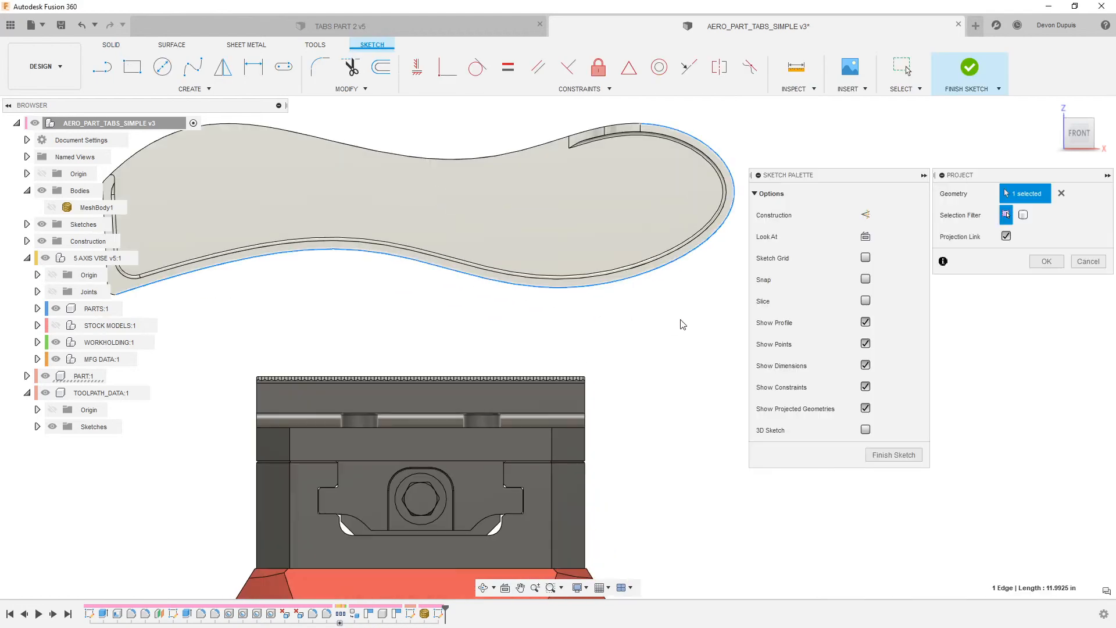
left_click(1046, 262)
scroll(704, 330, "down", 2)
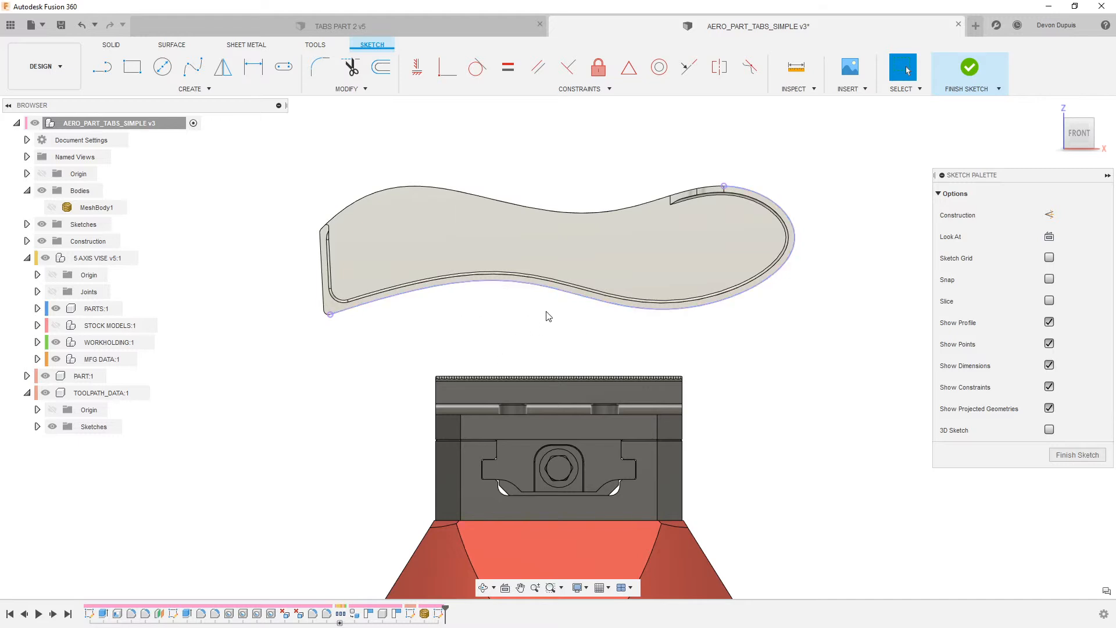
- Offset the projected edge curve 0.25 in outward from the part
key("s")
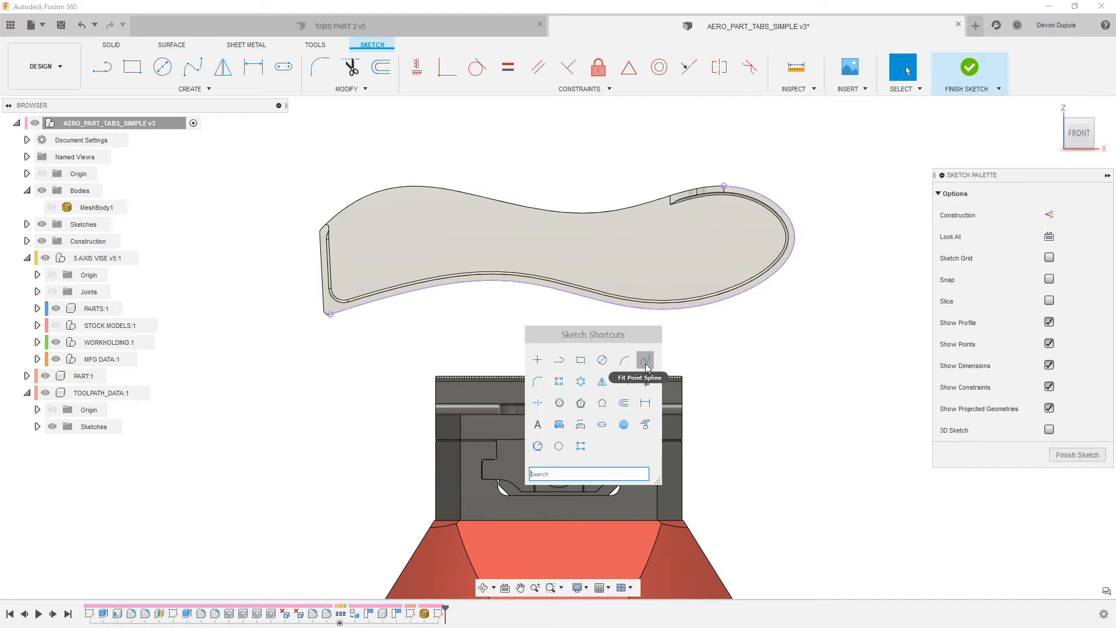
left_click(623, 403)
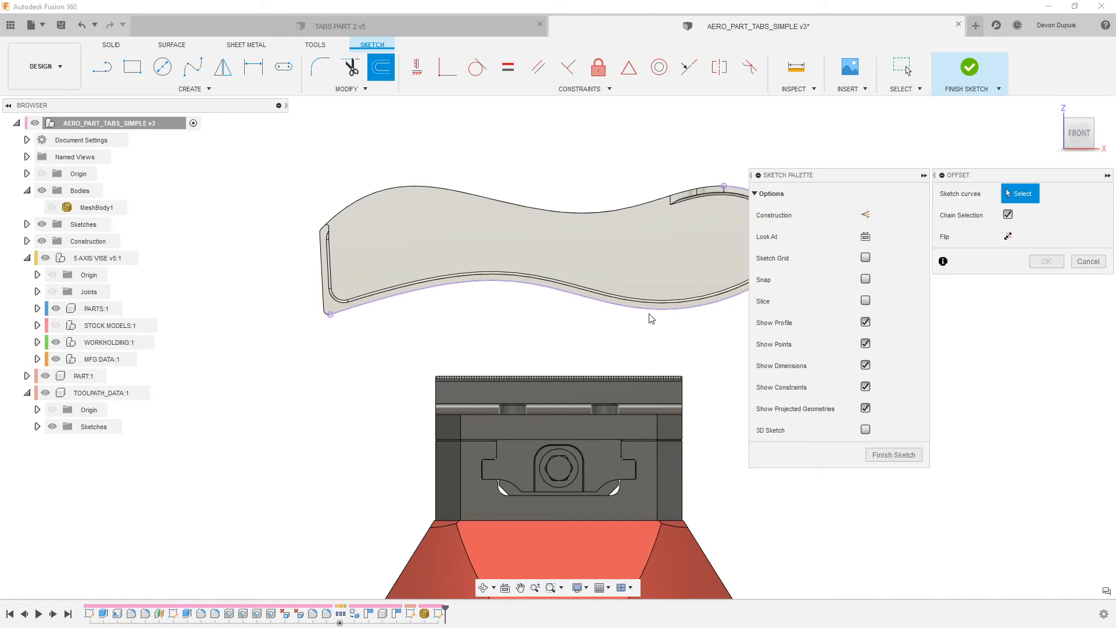
left_click(650, 308)
type("-")
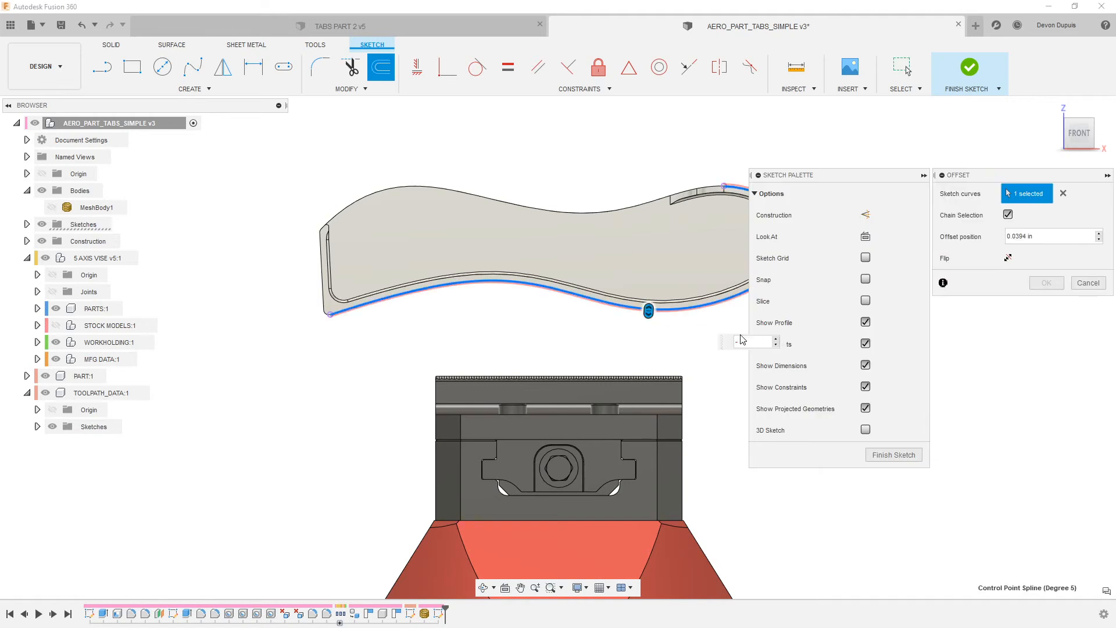
type(".25")
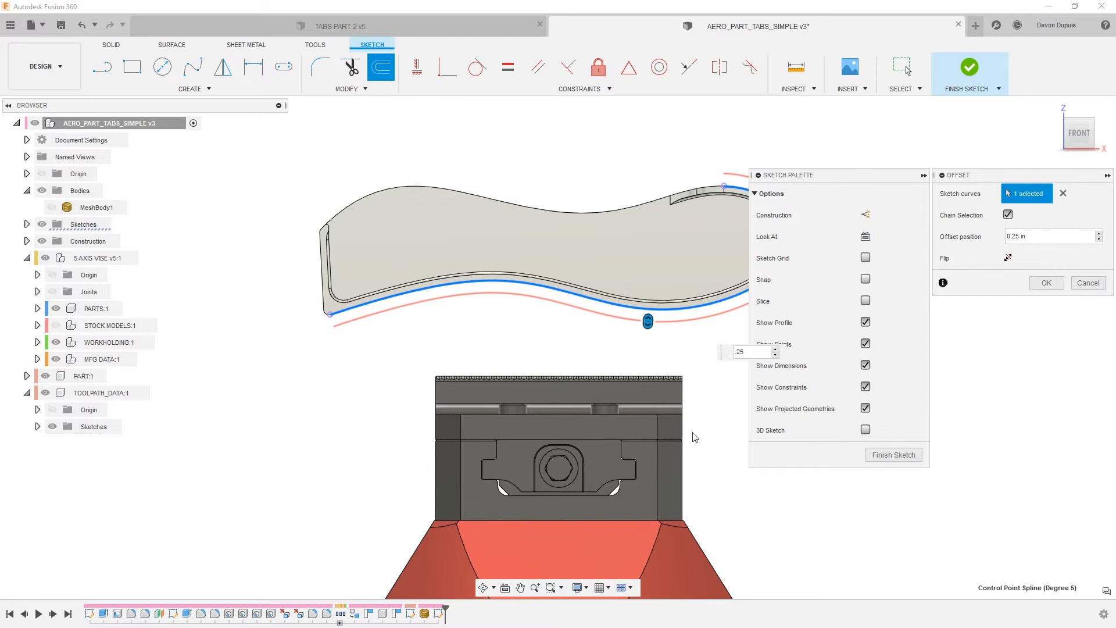
left_click(1046, 282)
scroll(607, 392, "up", 5)
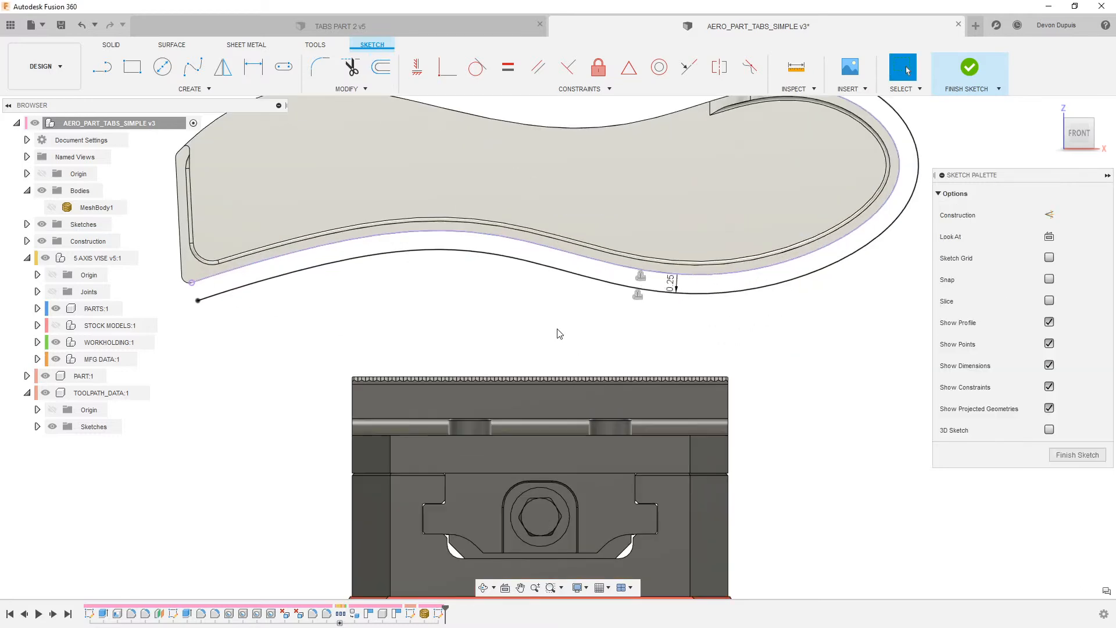
- Draw two vertical lines crossing the offset curve near the middle of the part's underside
scroll(600, 366, "down", 1)
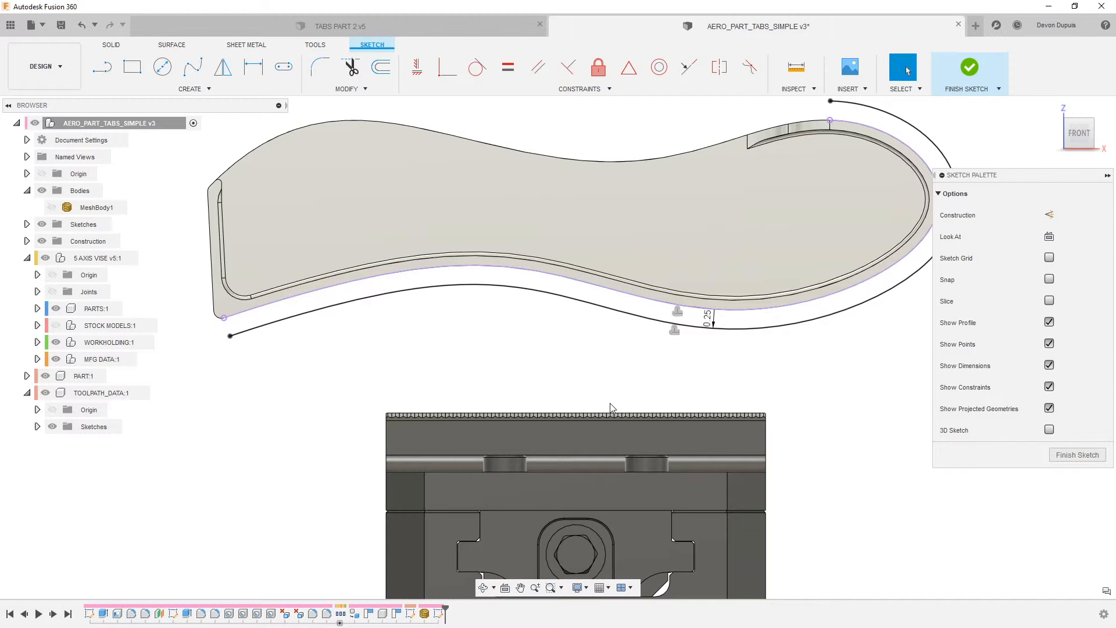
key("l")
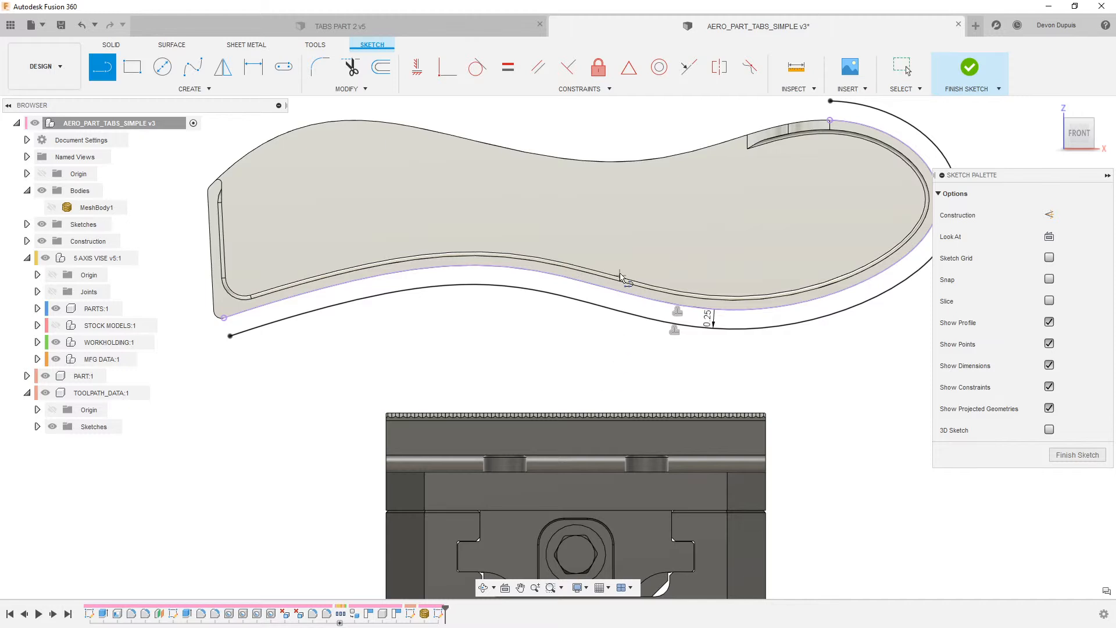
left_click(595, 251)
left_click(594, 343)
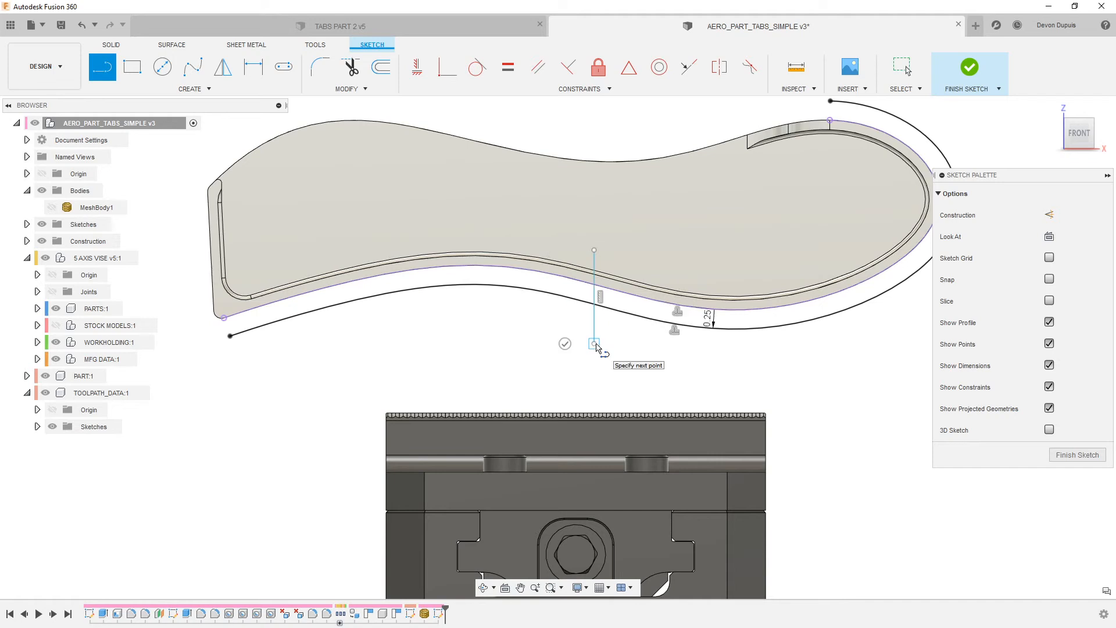
key("Escape")
key("l")
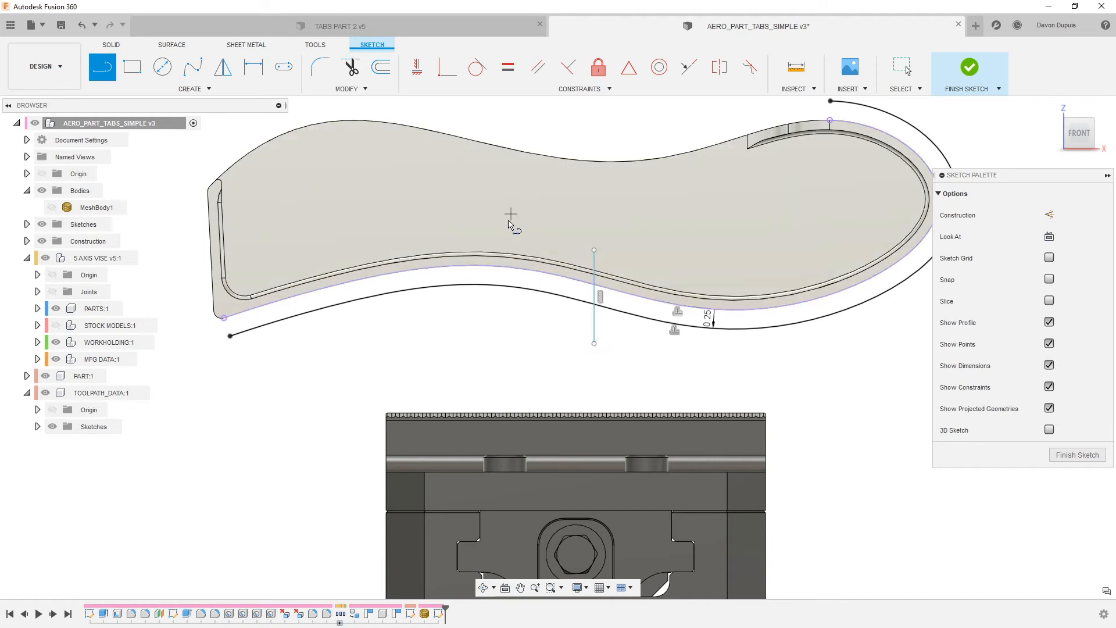
left_click(532, 246)
left_click(531, 342)
key("Escape")
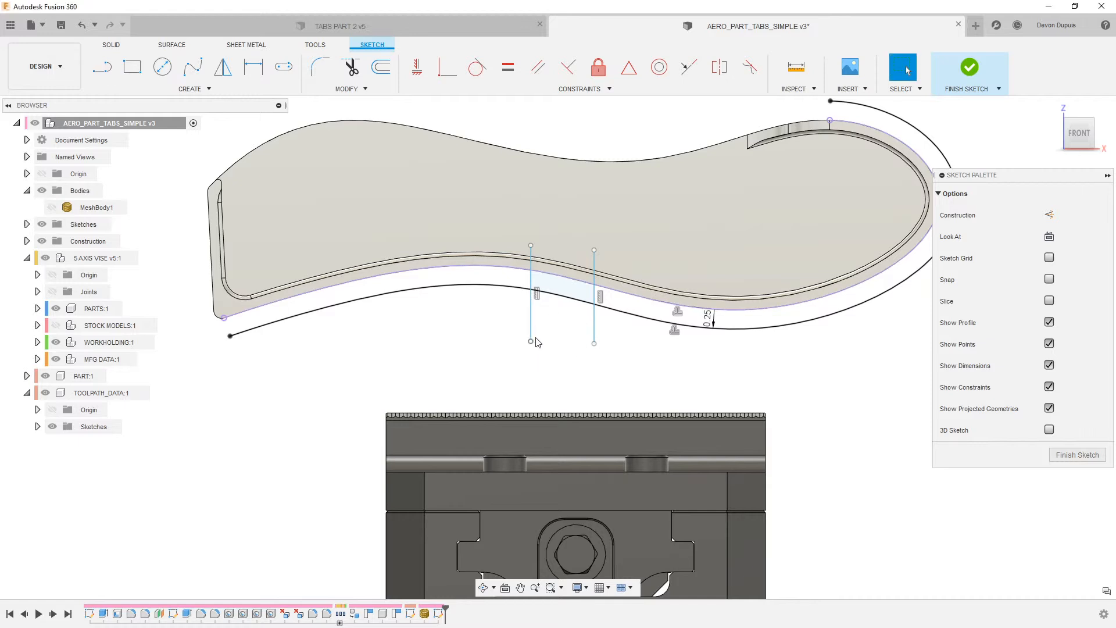
- Trim away the offset curve outside the two vertical lines, keeping only the short segment between them
key("t")
left_click(478, 291)
left_click(630, 322)
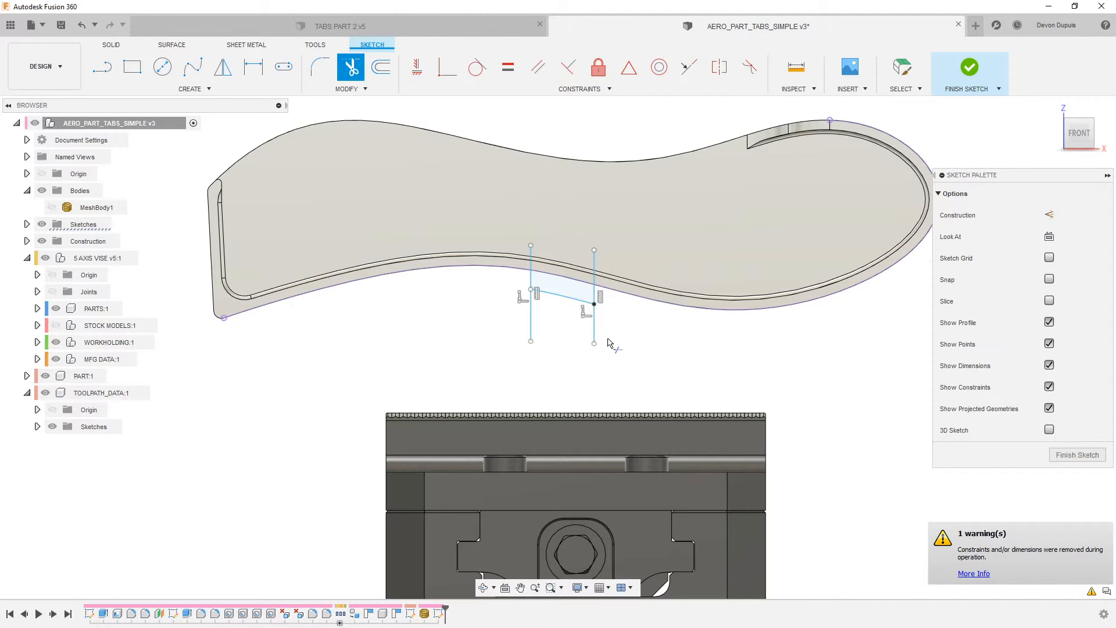
- Delete the two vertical lines beside the short offset segment and finish the sketch
key("Escape")
left_click(595, 328)
key("Delete")
left_click(531, 327)
key("Delete")
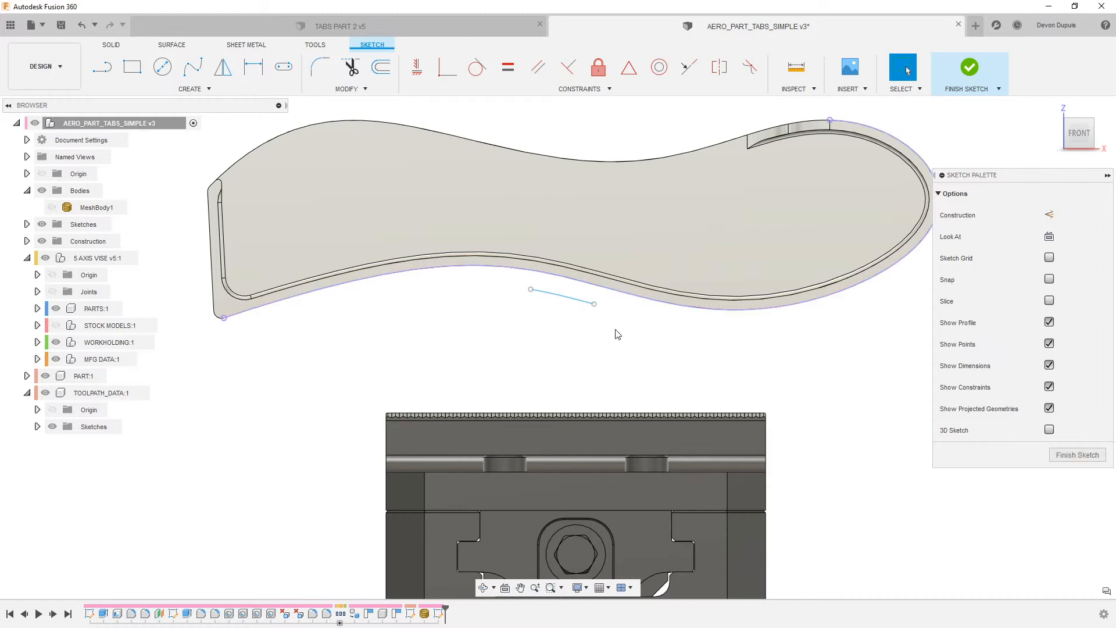
left_click(1075, 455)
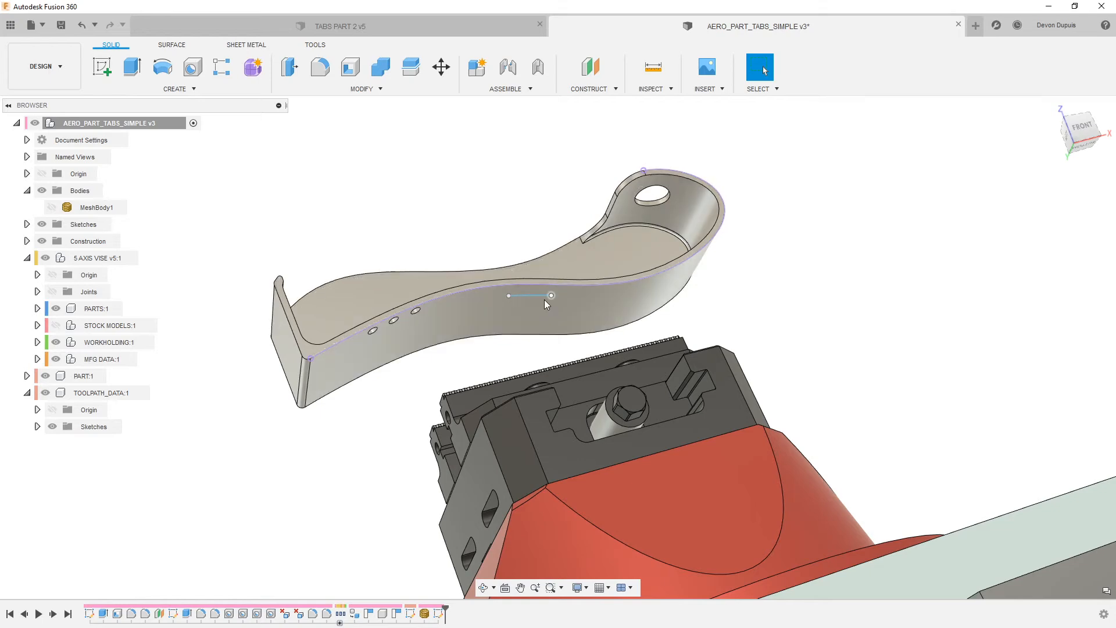
- Return to the sketch and undo the line deletions and trims to restore the full offset curve
key("ctrl+z")
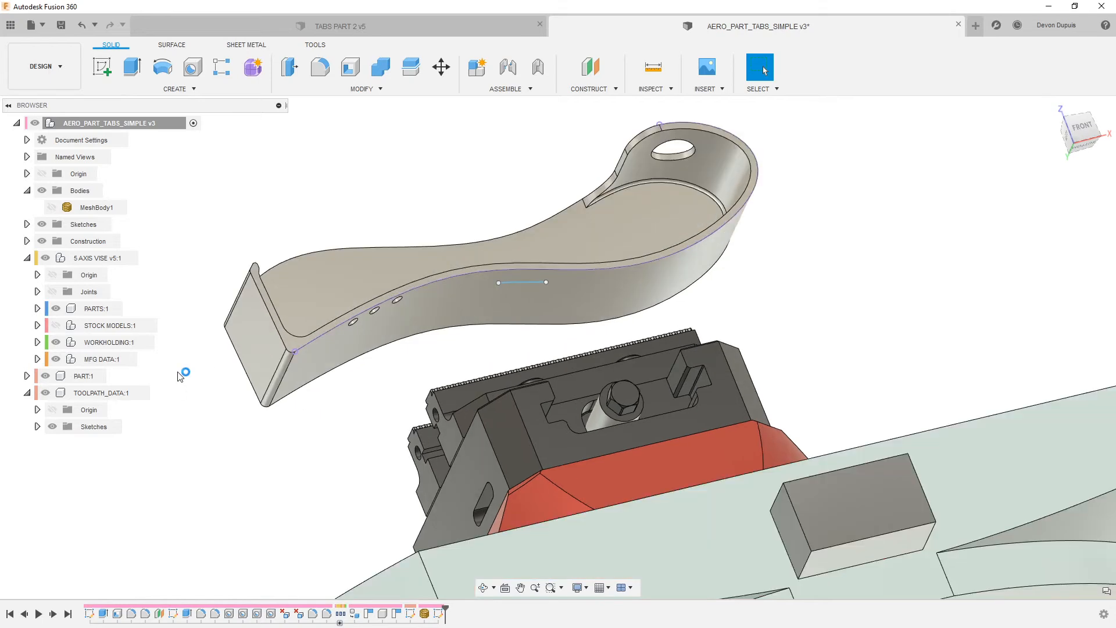
scroll(247, 409, "down", 3)
scroll(316, 294, "up", 5)
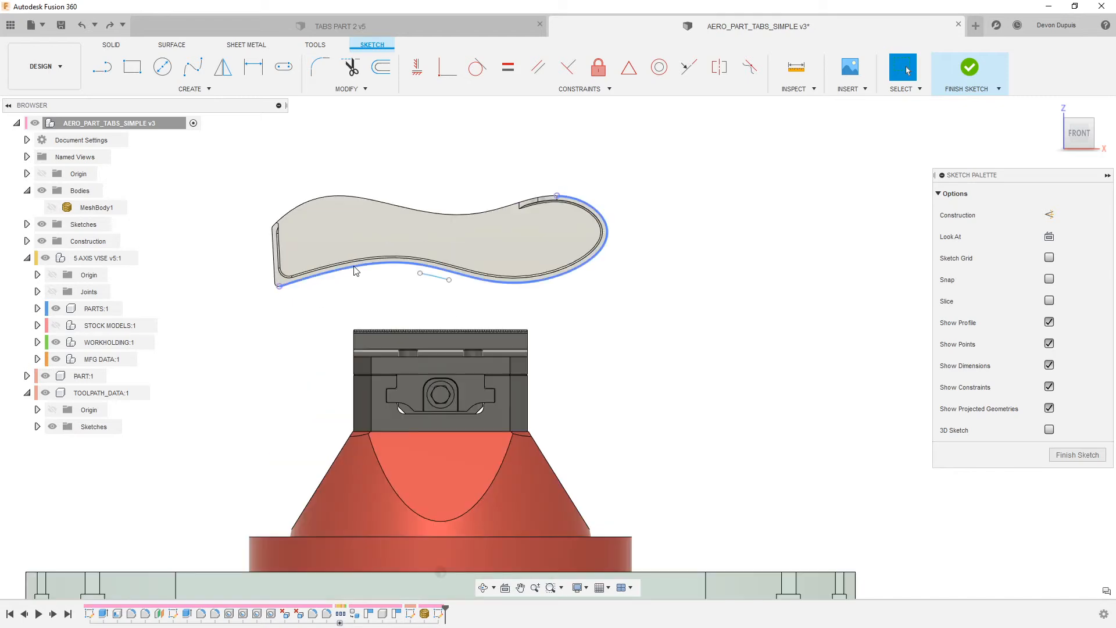
key("ctrl+z")
key("ctrl+z")
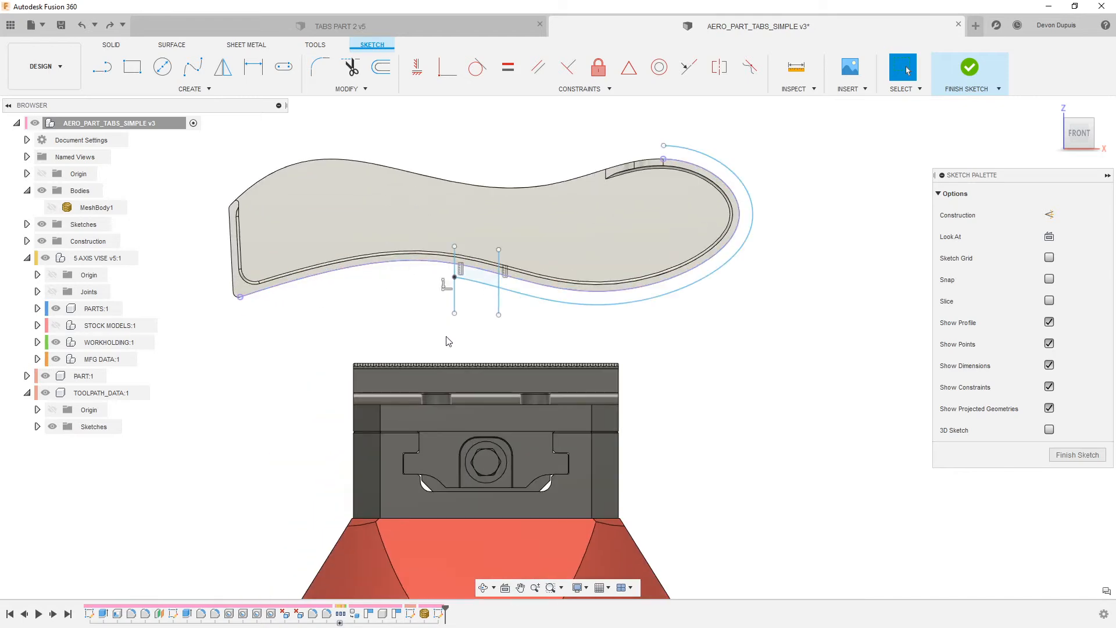
scroll(439, 292, "up", 3)
scroll(416, 290, "down", 1)
middle_click_drag(426, 287, 451, 315)
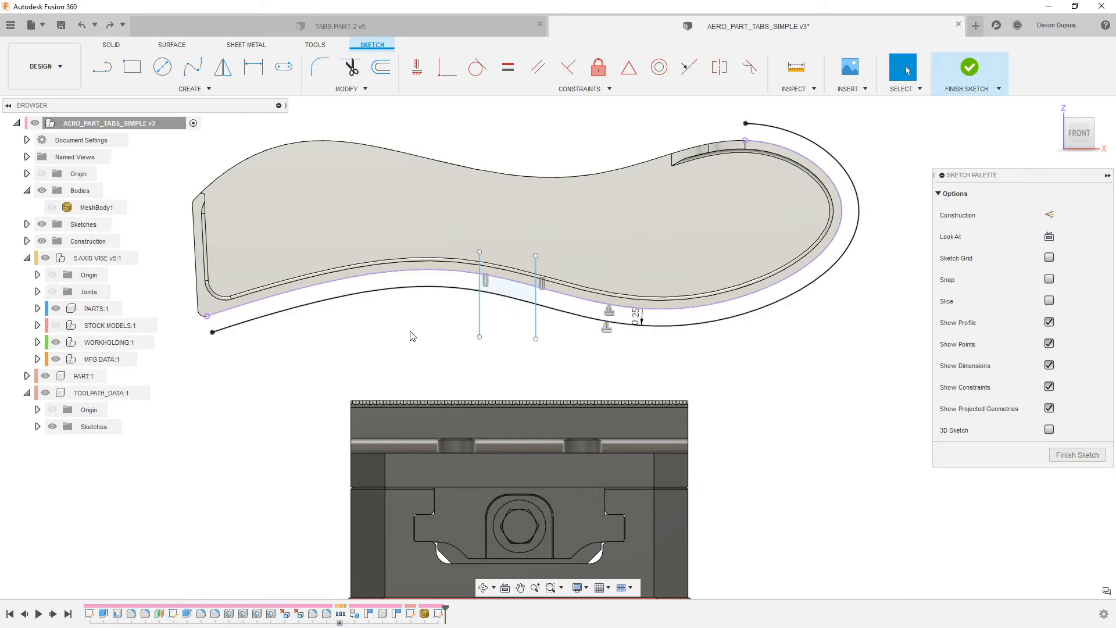
- Draw a second pair of vertical lines across the offset curve, between the first pair and the part's square end
key("l")
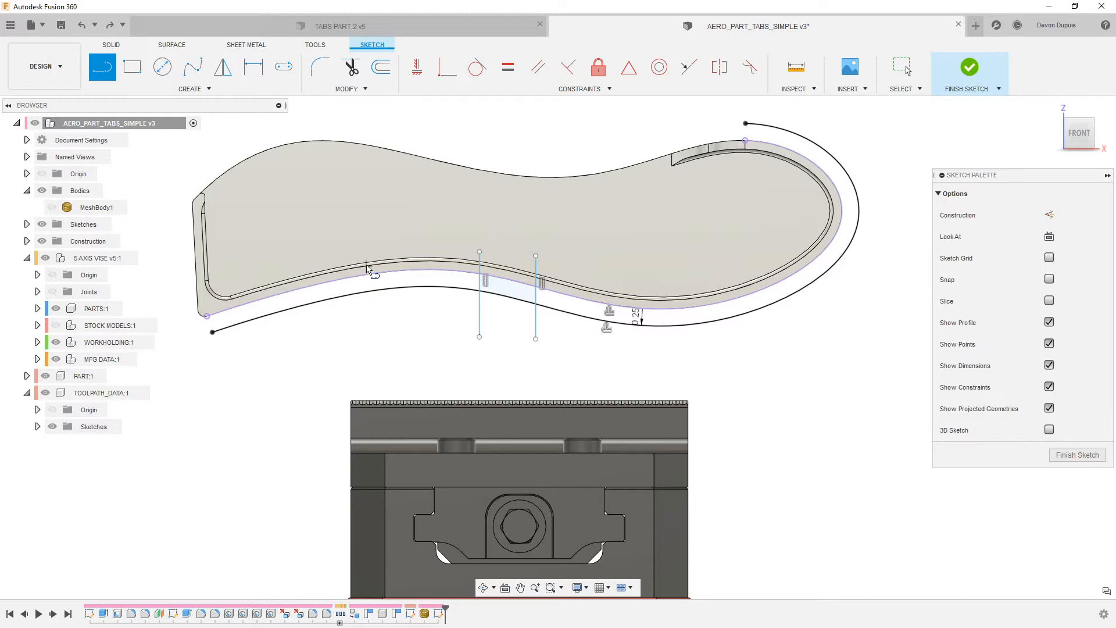
left_click(380, 244)
left_click(380, 335)
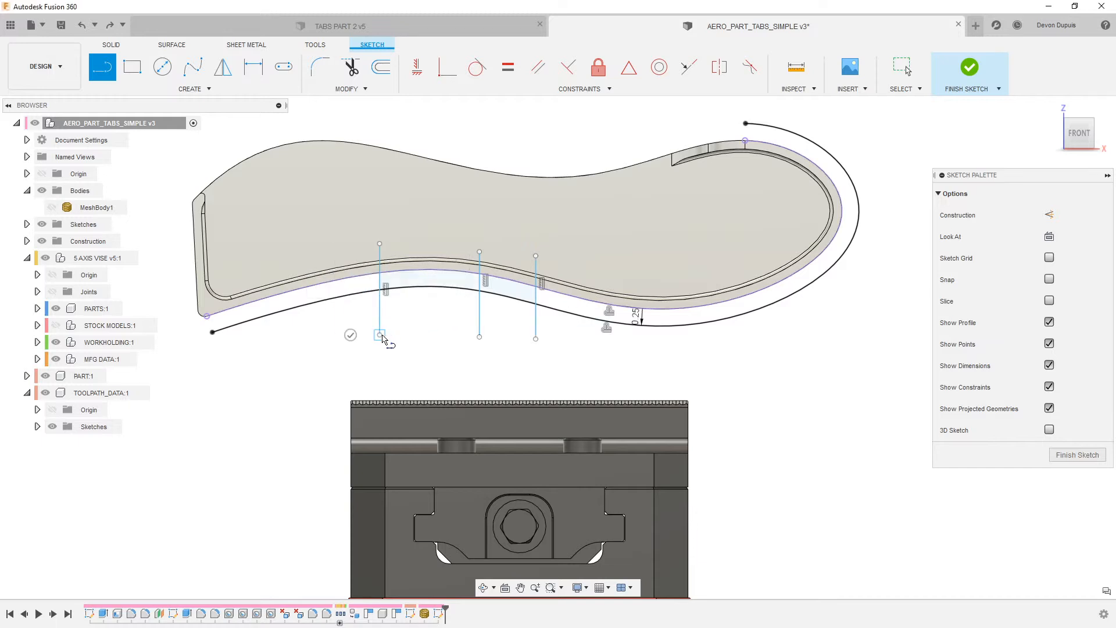
key("Escape")
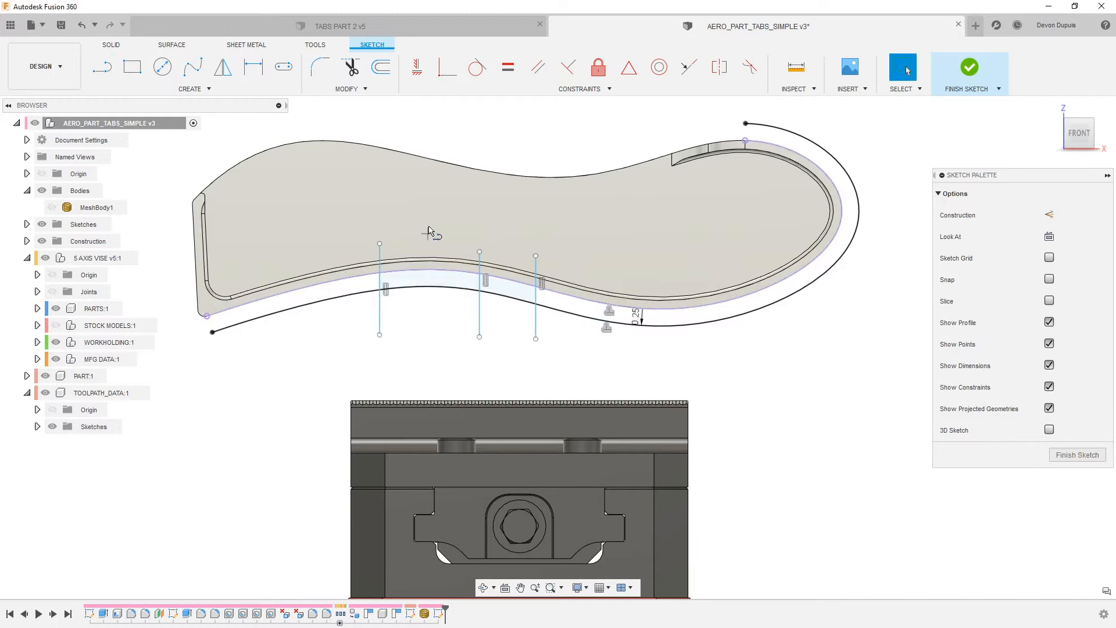
key("l")
left_click(423, 243)
left_click(422, 329)
key("Escape")
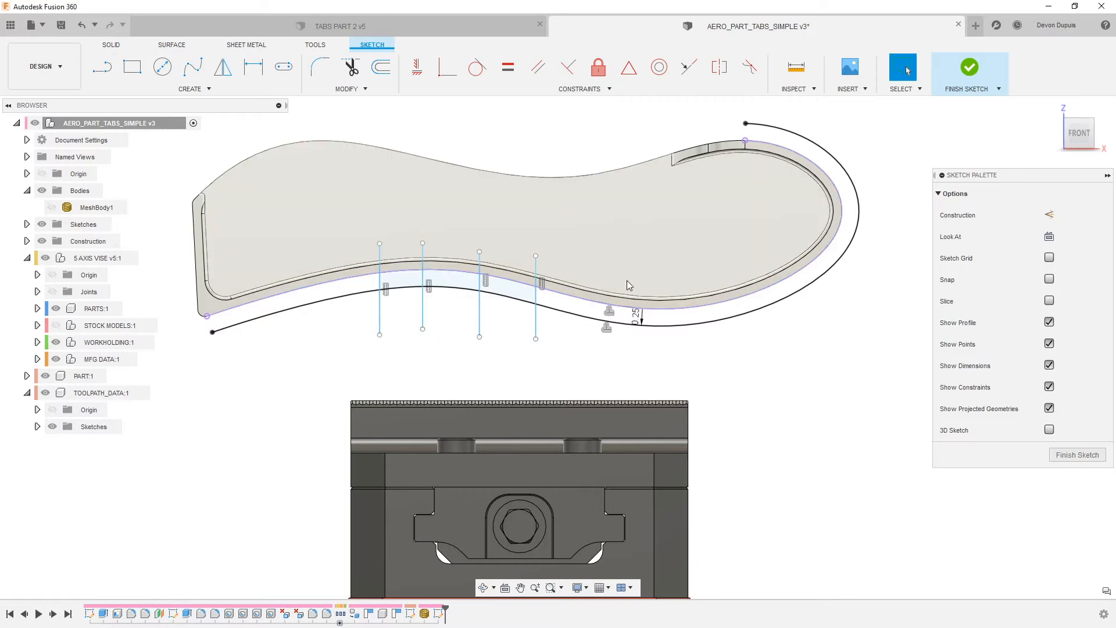
- Show the stock mesh body behind the sketch to compare the lines with the remaining material
left_click(52, 208)
left_click(449, 341)
scroll(449, 341, "up", 3)
scroll(448, 336, "down", 2)
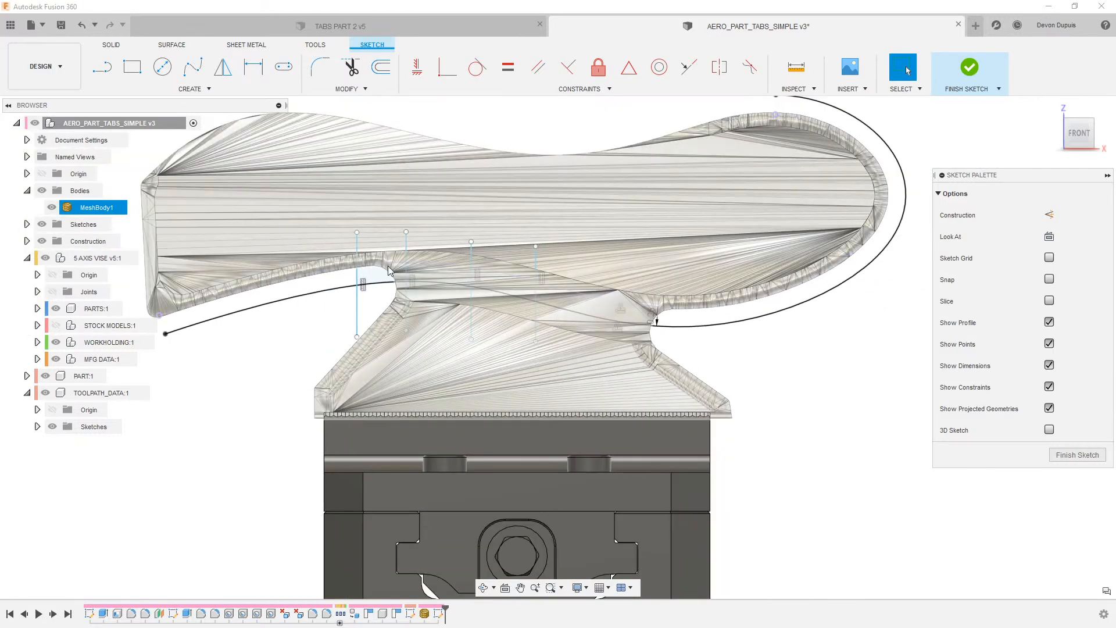
- Draw a third pair of vertical lines at the mesh neck's edge toward the rounded end, the outermost about 0.94 in long
key("l")
left_click(655, 323)
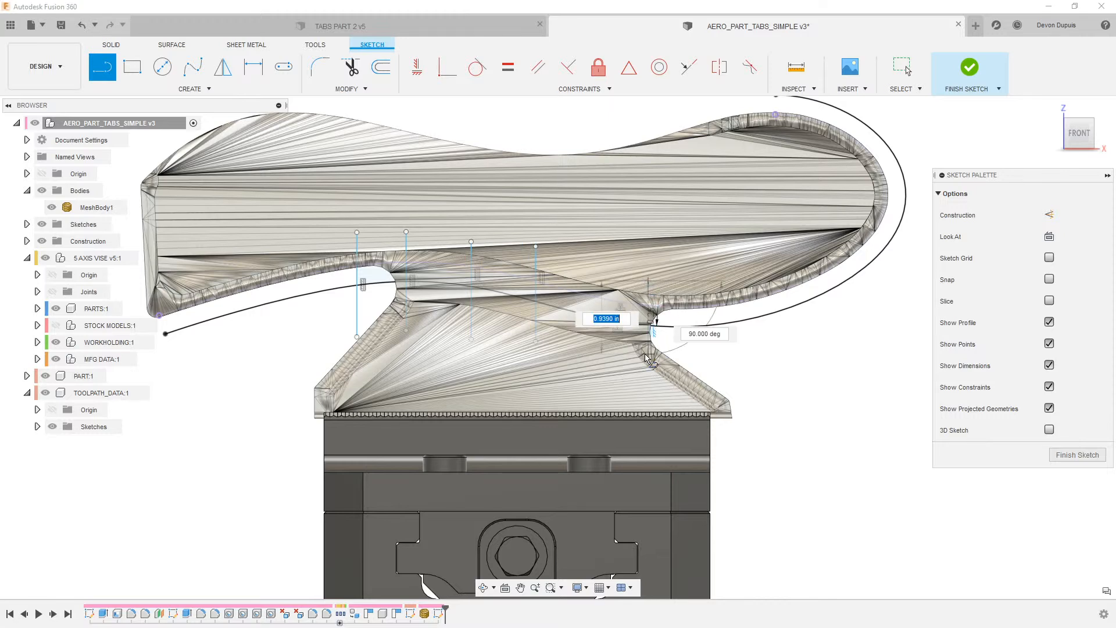
key("Escape")
left_click(618, 282)
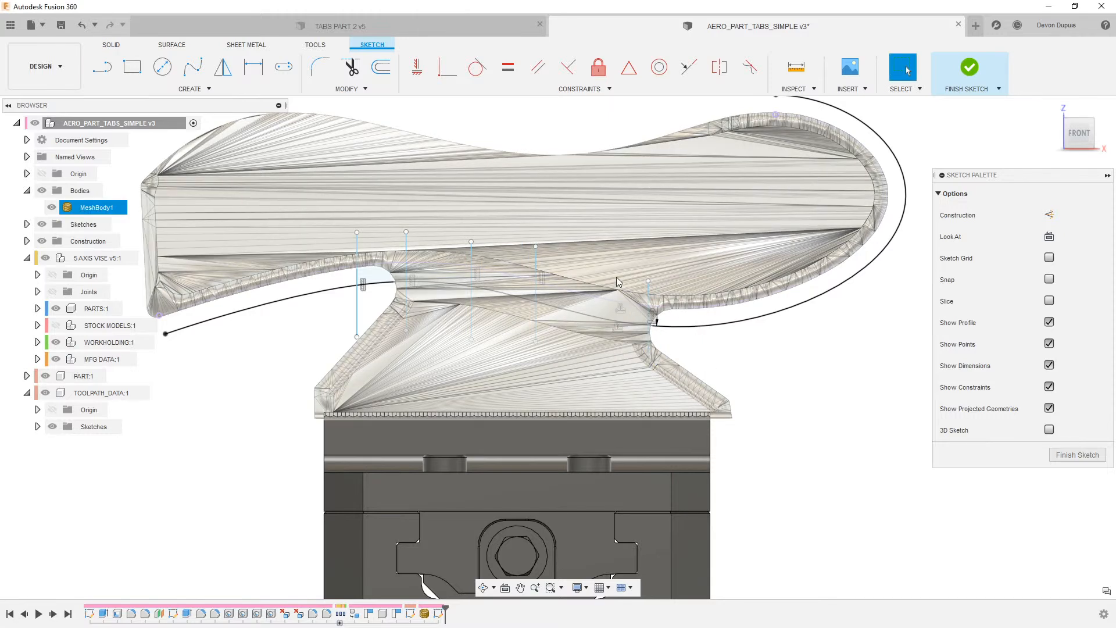
key("l")
left_click(599, 267)
left_click(599, 353)
key("Escape")
- Slide the vertical lines along the offset curve to form two narrow tab gaps between three wider segments across the mesh neck
scroll(588, 323, "up", 3)
scroll(588, 319, "down", 2)
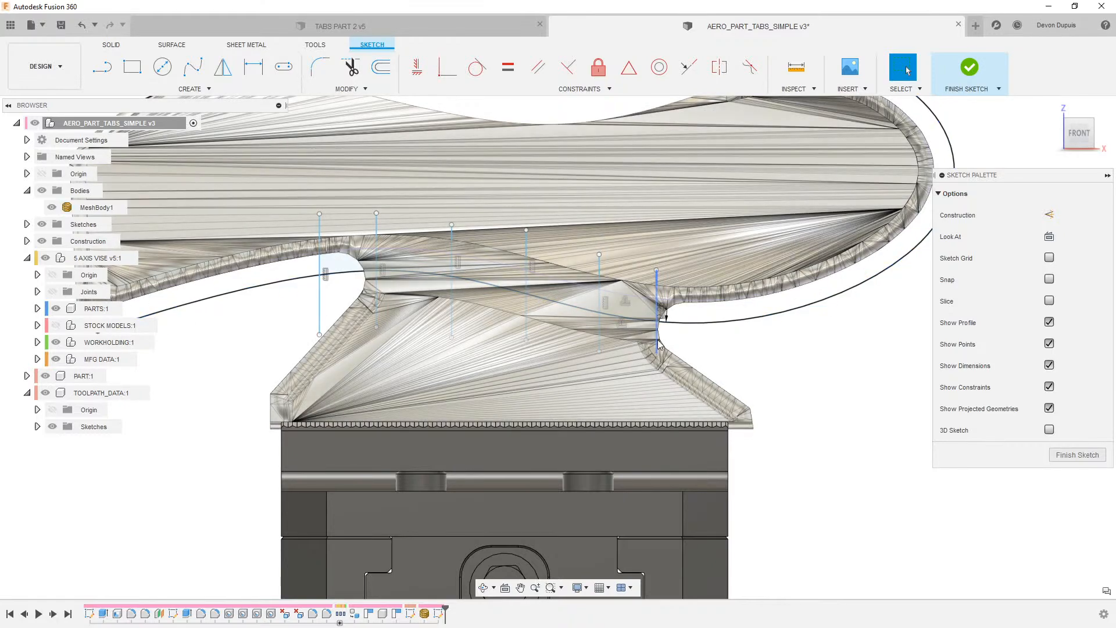
left_click_drag(657, 337, 652, 335)
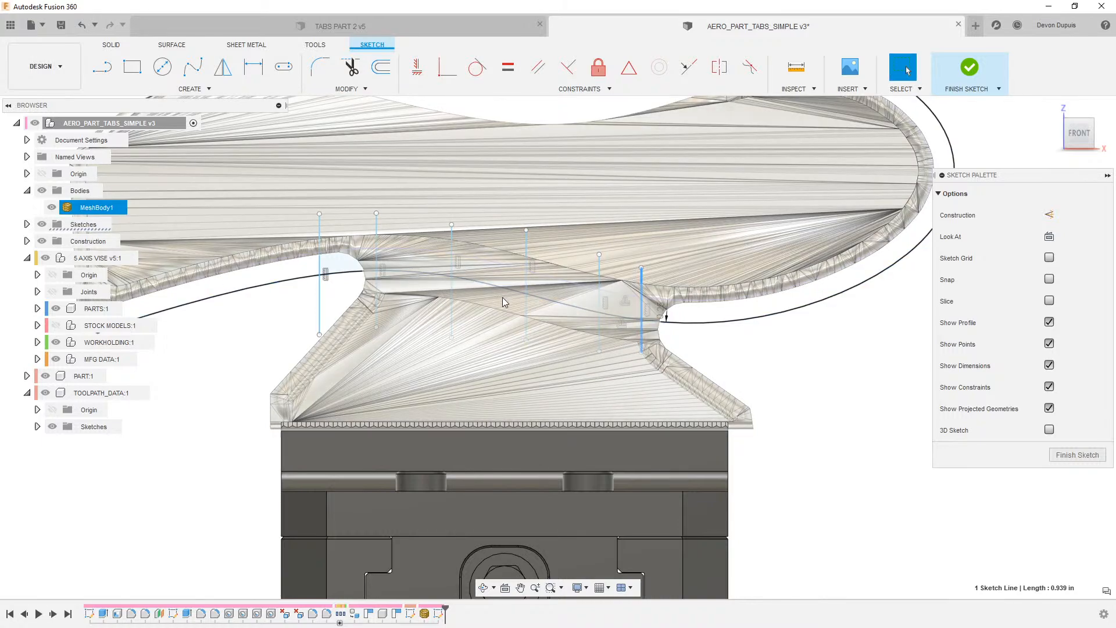
left_click(521, 302)
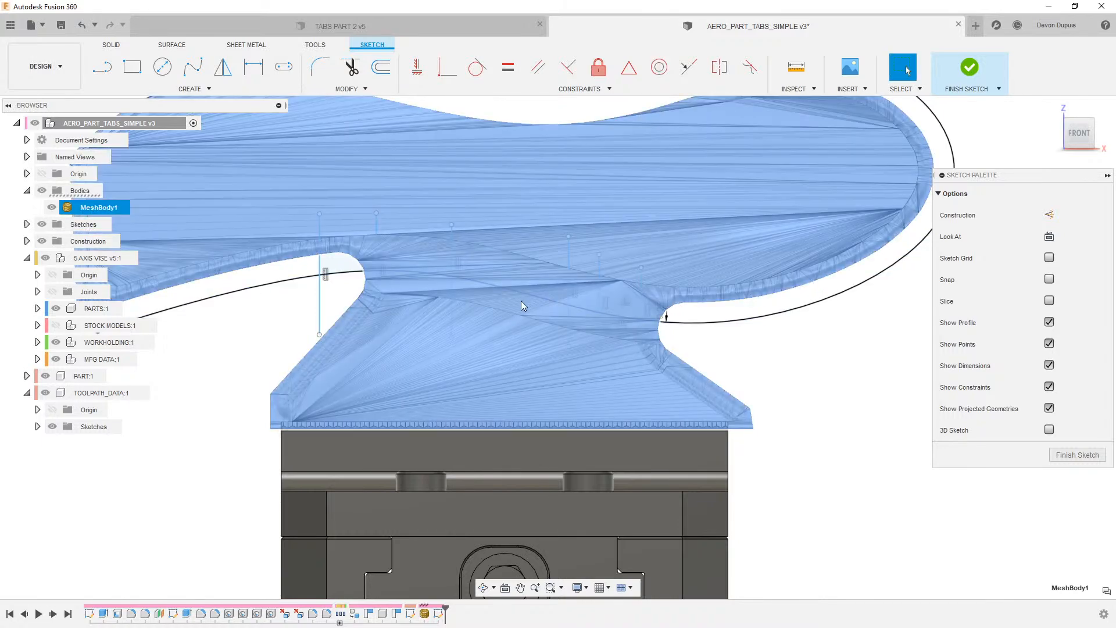
left_click(413, 301)
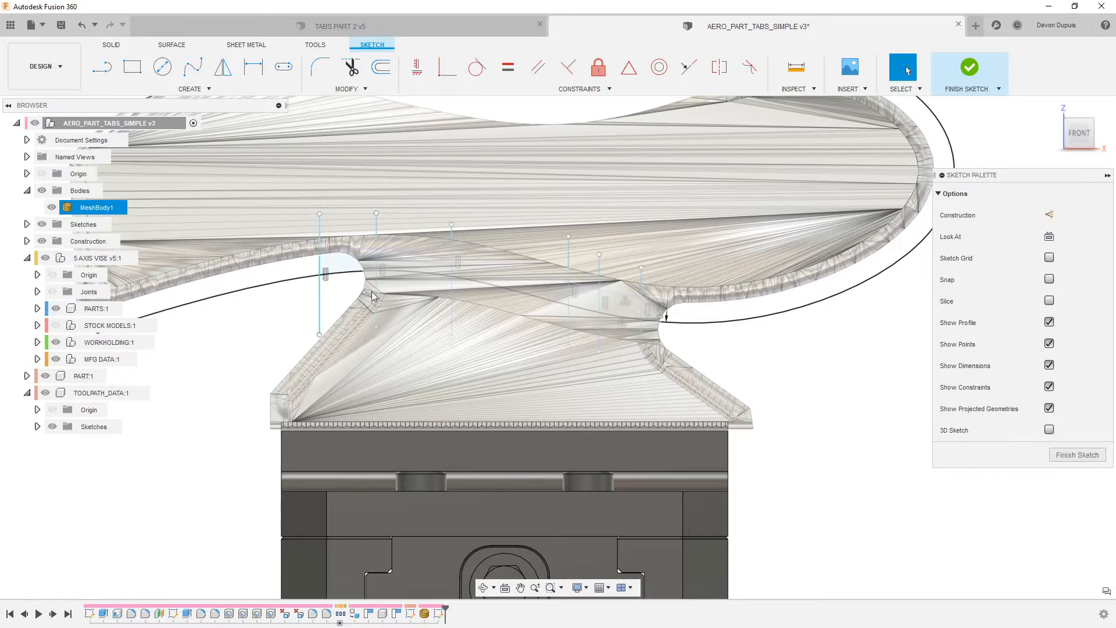
left_click_drag(374, 295, 420, 294)
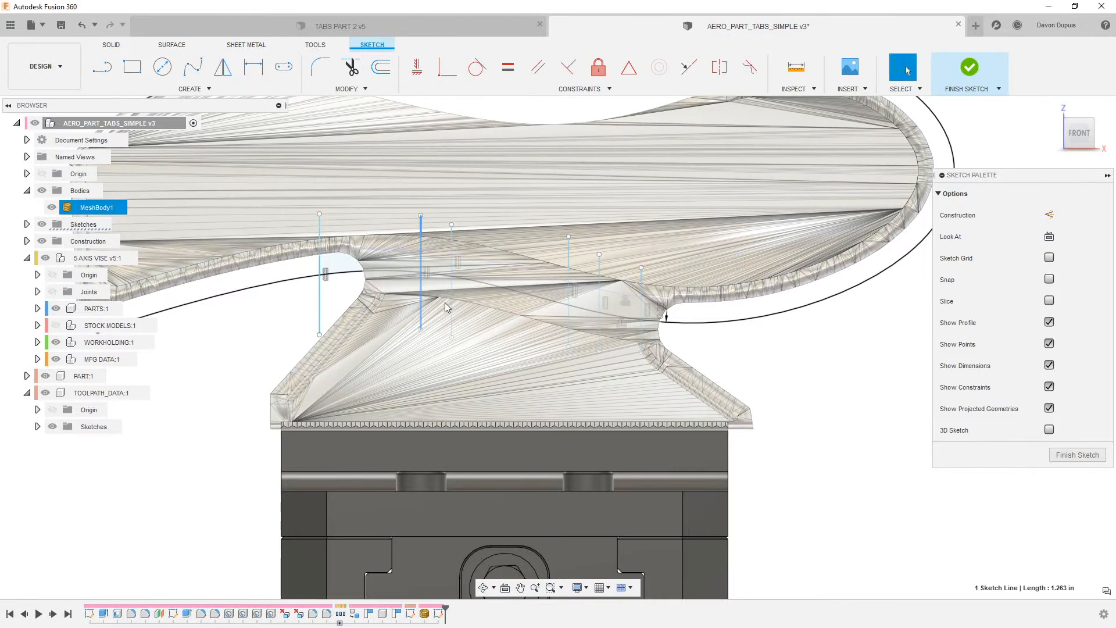
mouse_move(320, 308)
left_mouse_down()
mouse_move(347, 308)
mouse_move(334, 308)
left_mouse_up()
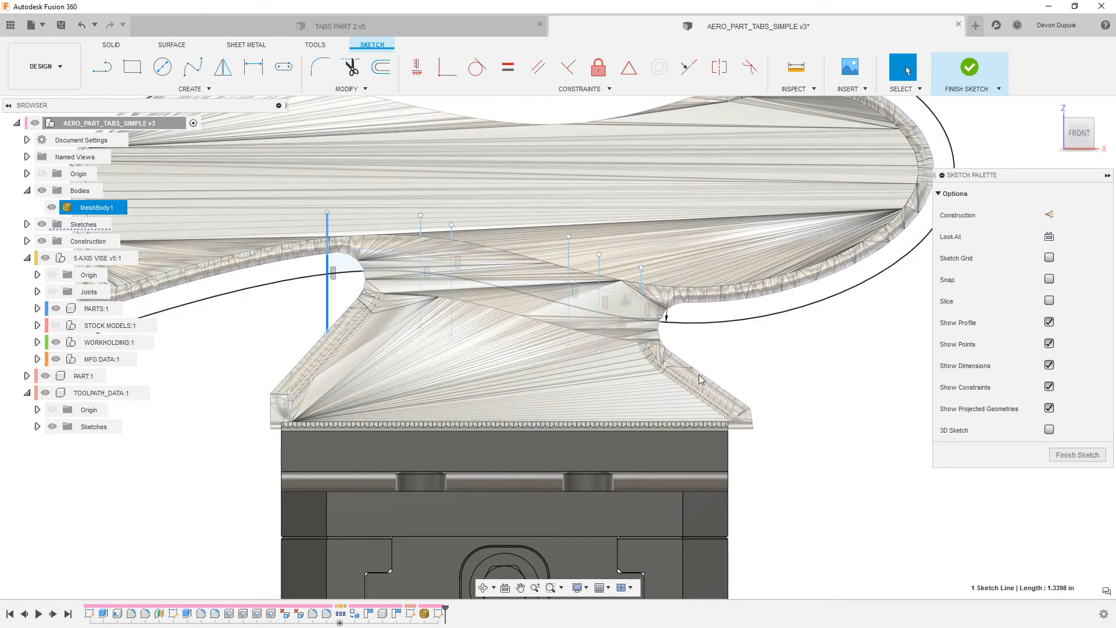
- Trim the offset curve inside the two narrow gaps between the vertical lines and finish the sketch
key("t")
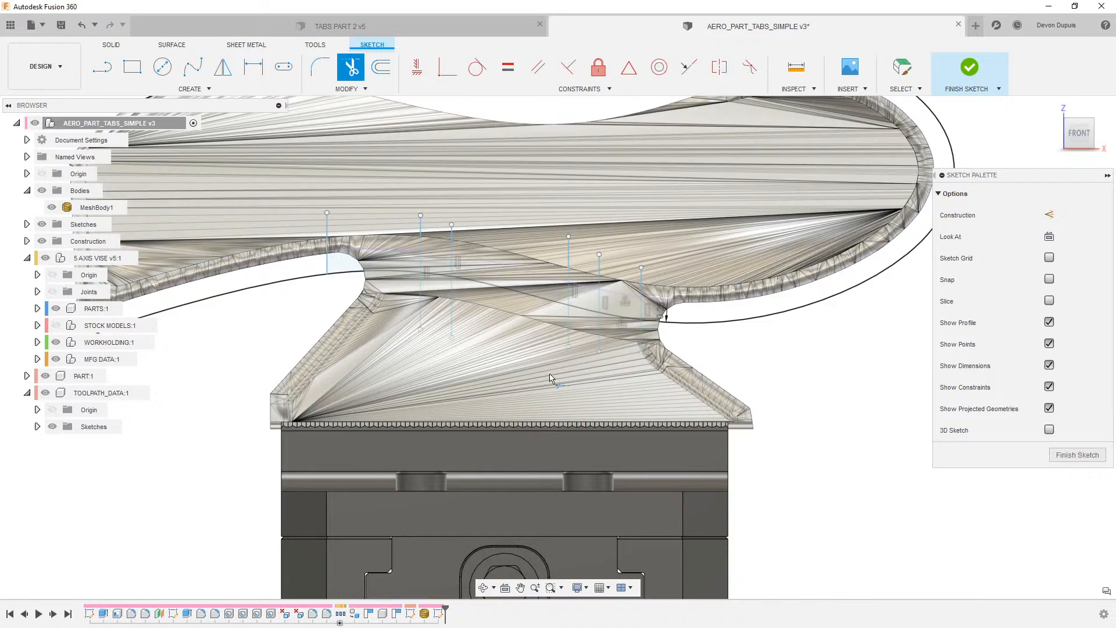
key("Escape")
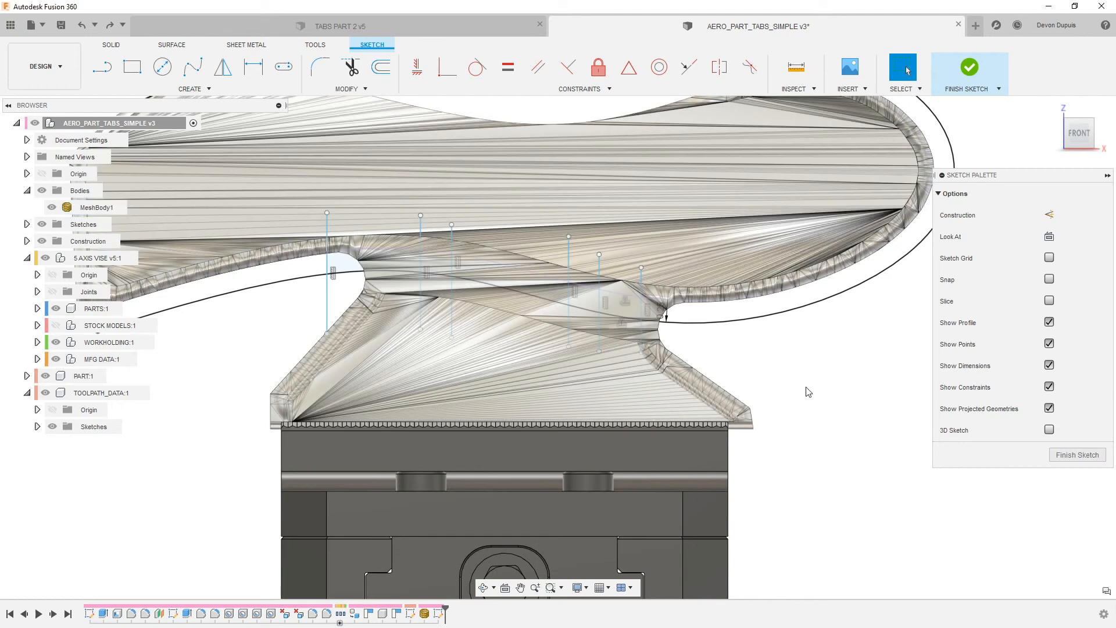
key("t")
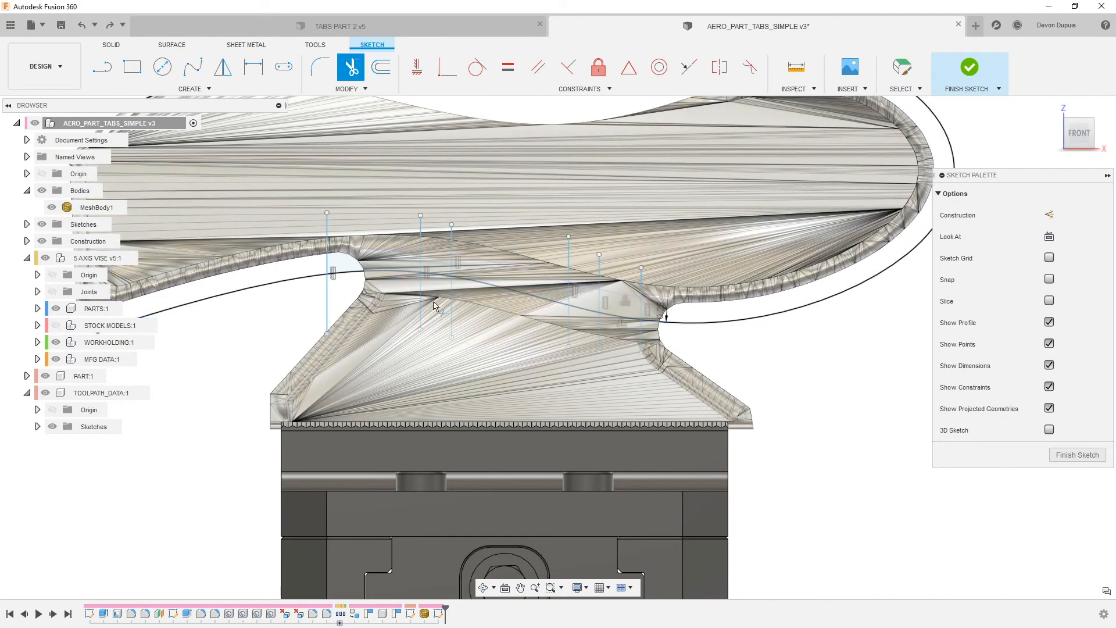
left_click(437, 276)
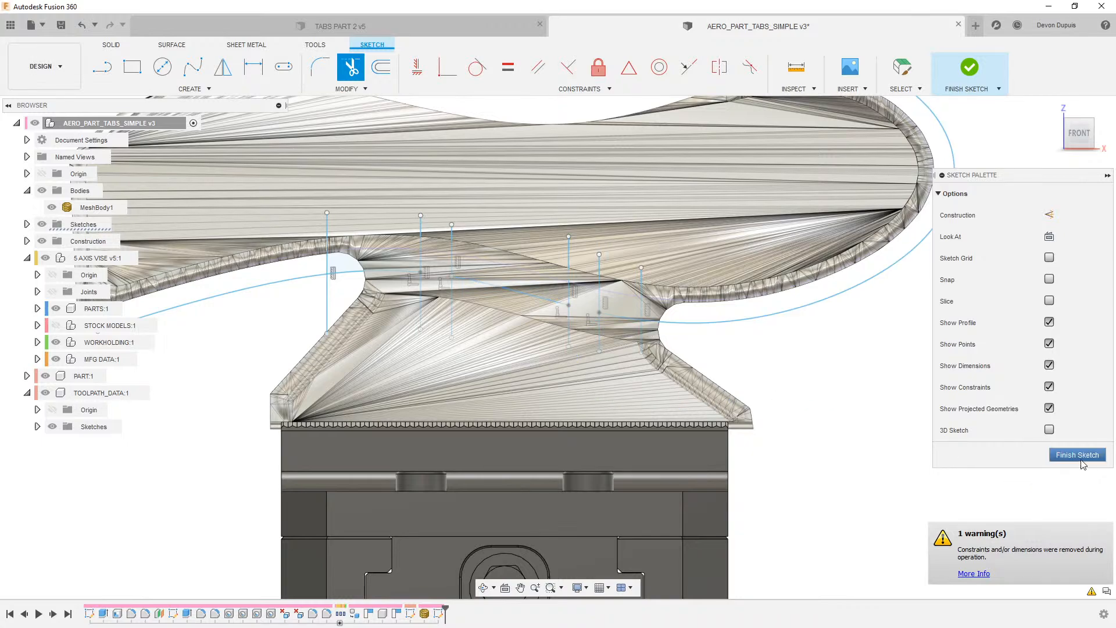
left_click(1079, 457)
- Reopen the offset curve's sketch and trim away the curve beyond the outermost vertical line at the part's rounded end
scroll(648, 284, "up", 2)
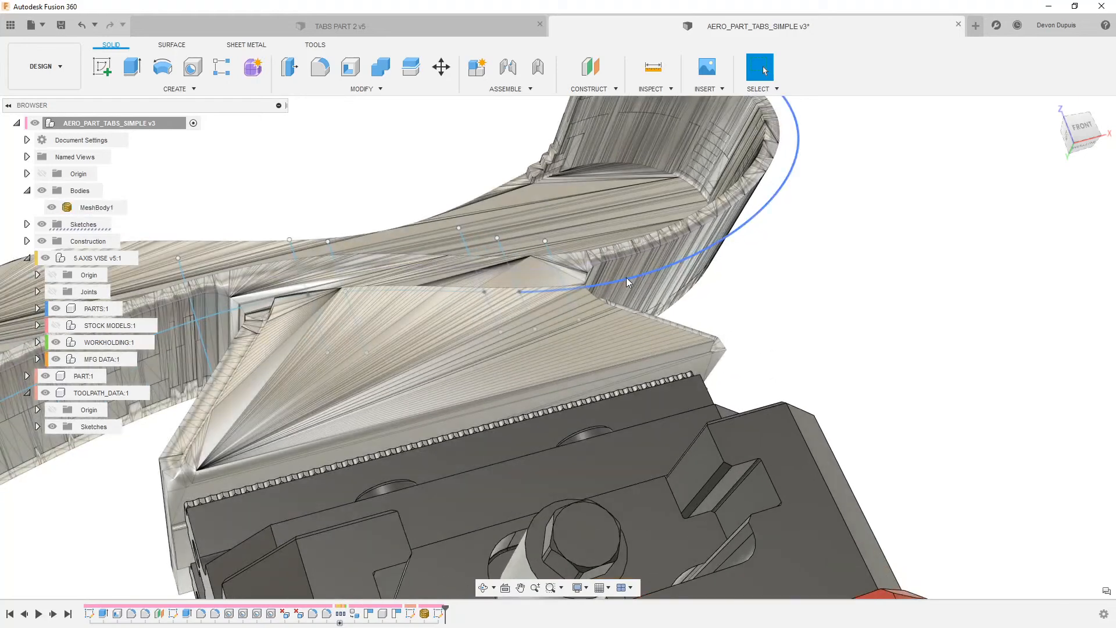
left_click(626, 278)
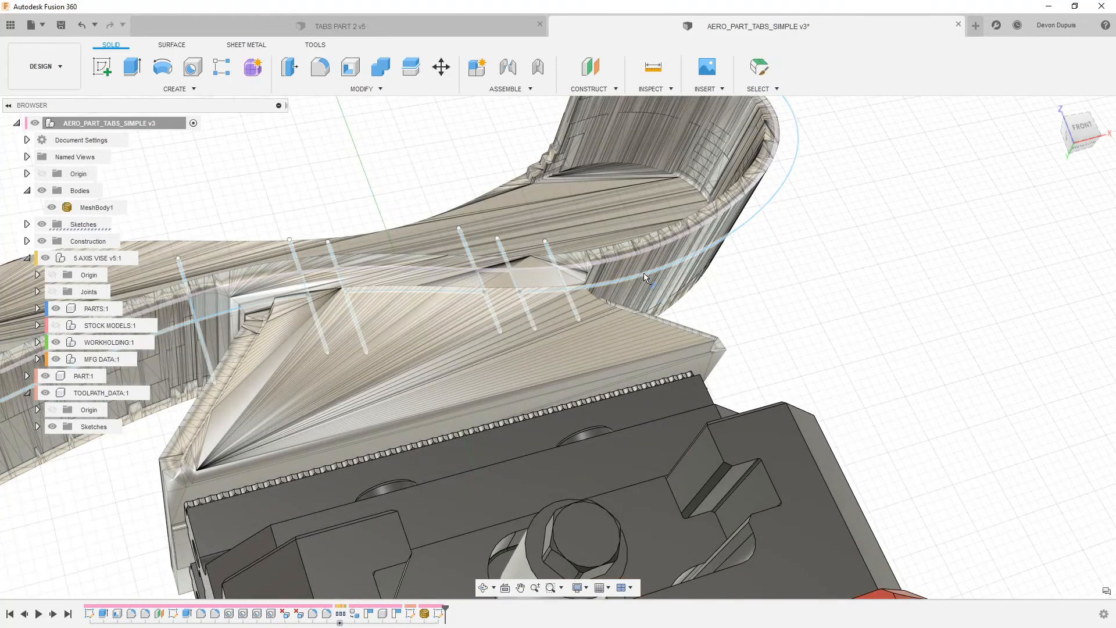
double_click(662, 272)
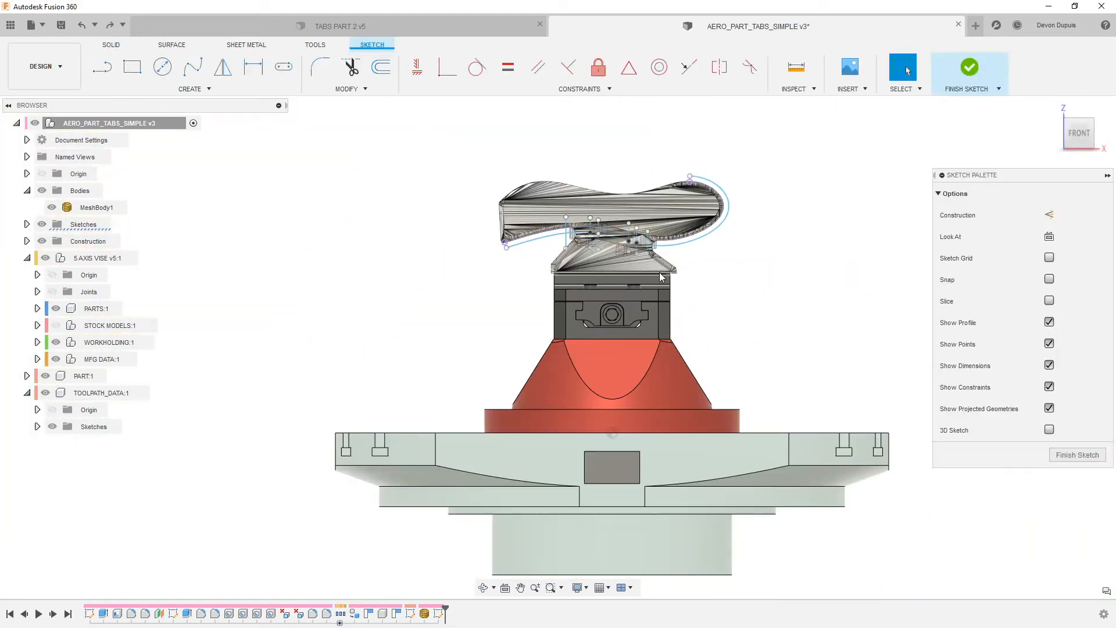
key("t")
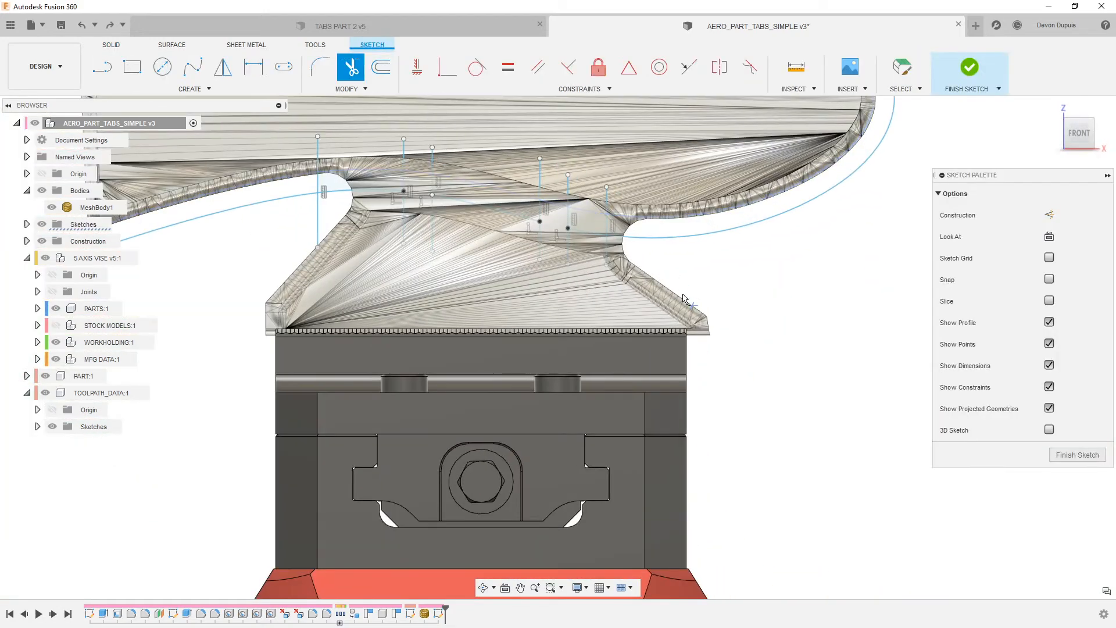
left_click(666, 240)
scroll(712, 304, "down", 1)
middle_click_drag(663, 266, 762, 355)
scroll(715, 307, "up", 4)
scroll(774, 367, "down", 1)
scroll(800, 367, "down", 1)
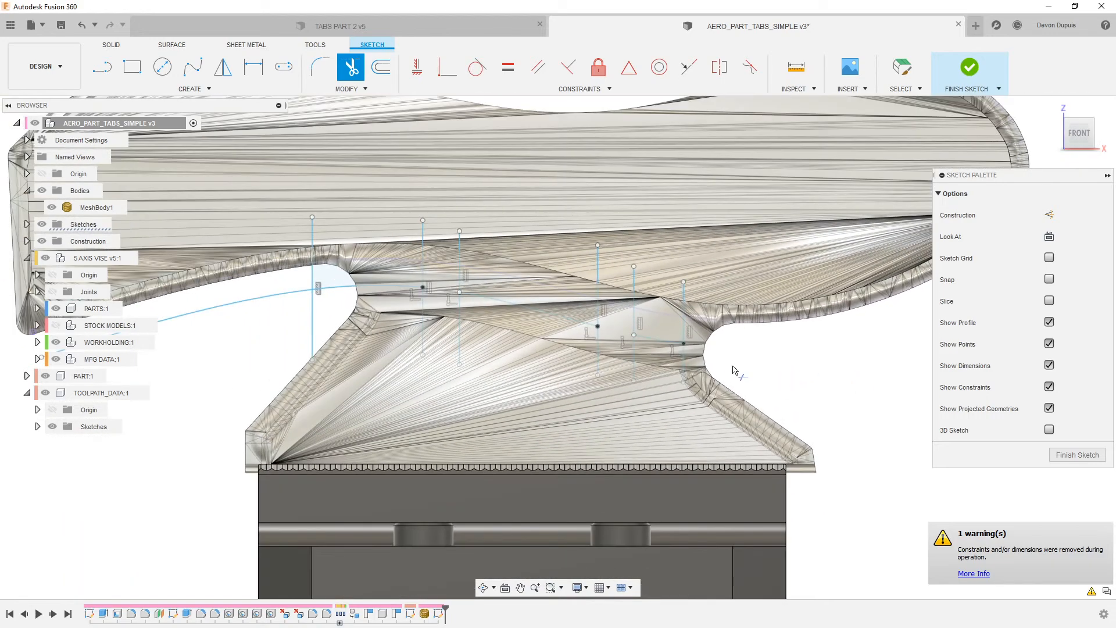
scroll(732, 370, "up", 1)
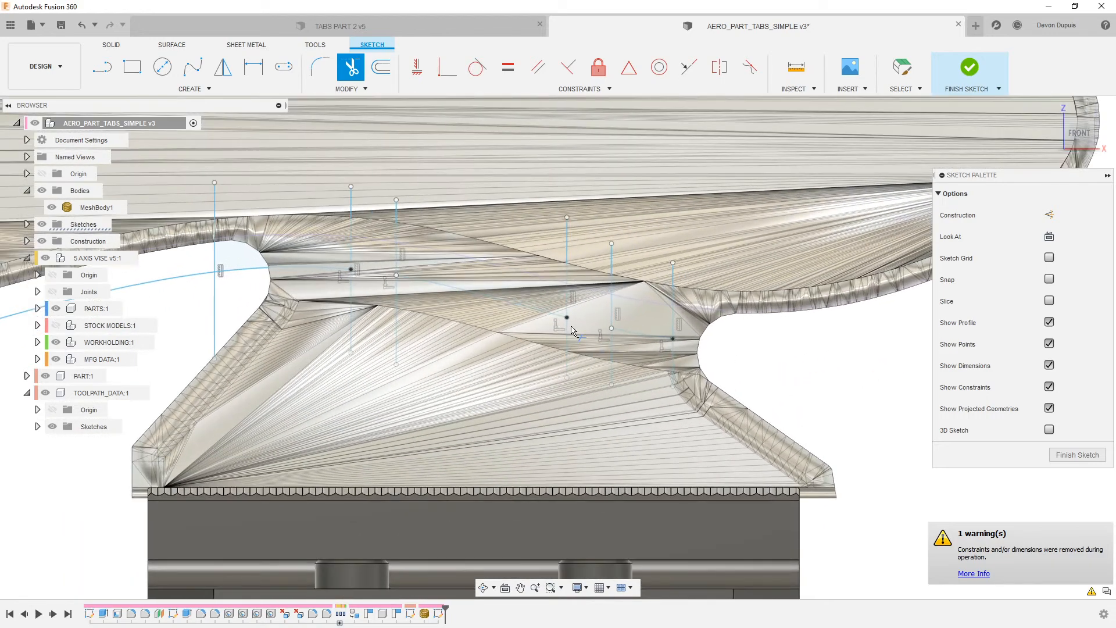
- Try to move the vertical line bordering the gap nearest the rounded end slightly toward the square end
key("Escape")
left_click_drag(567, 338, 557, 338)
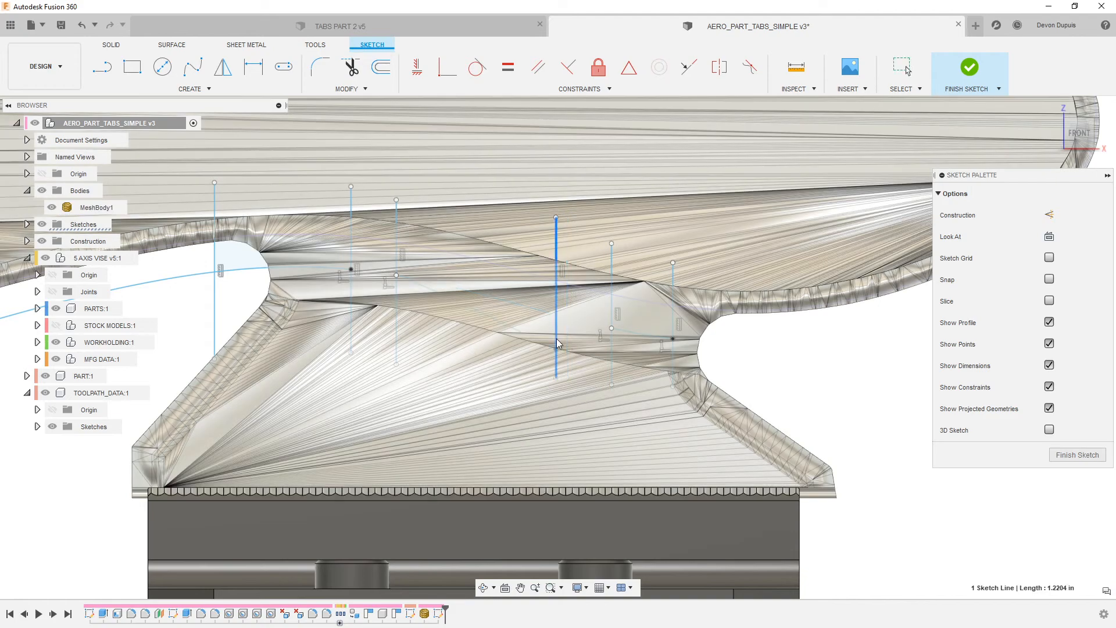
key("Escape")
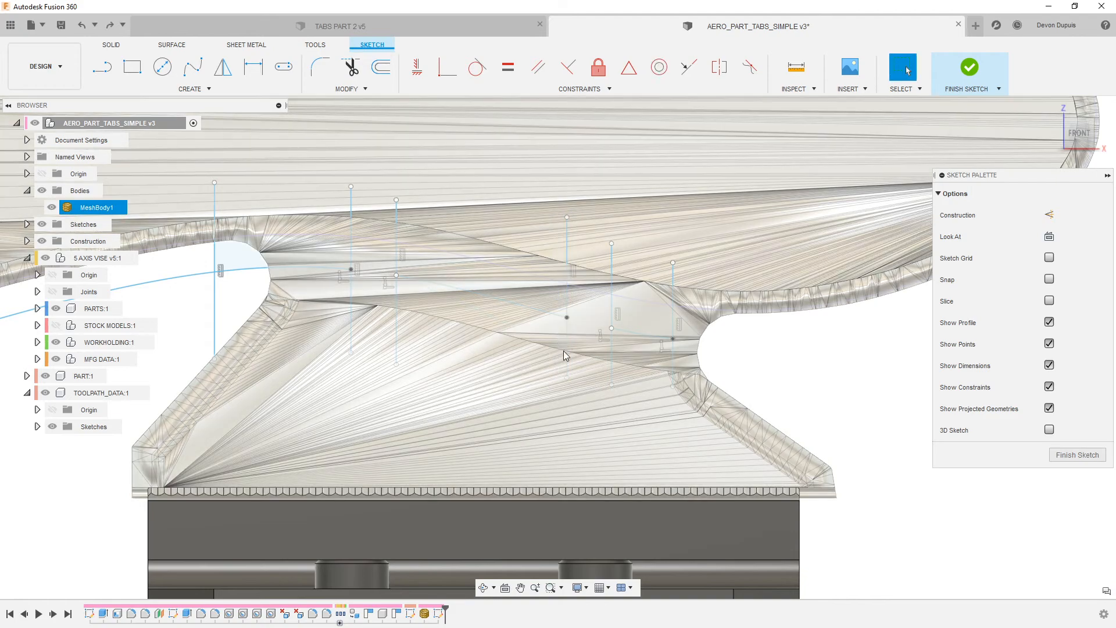
scroll(557, 356, "down", 1)
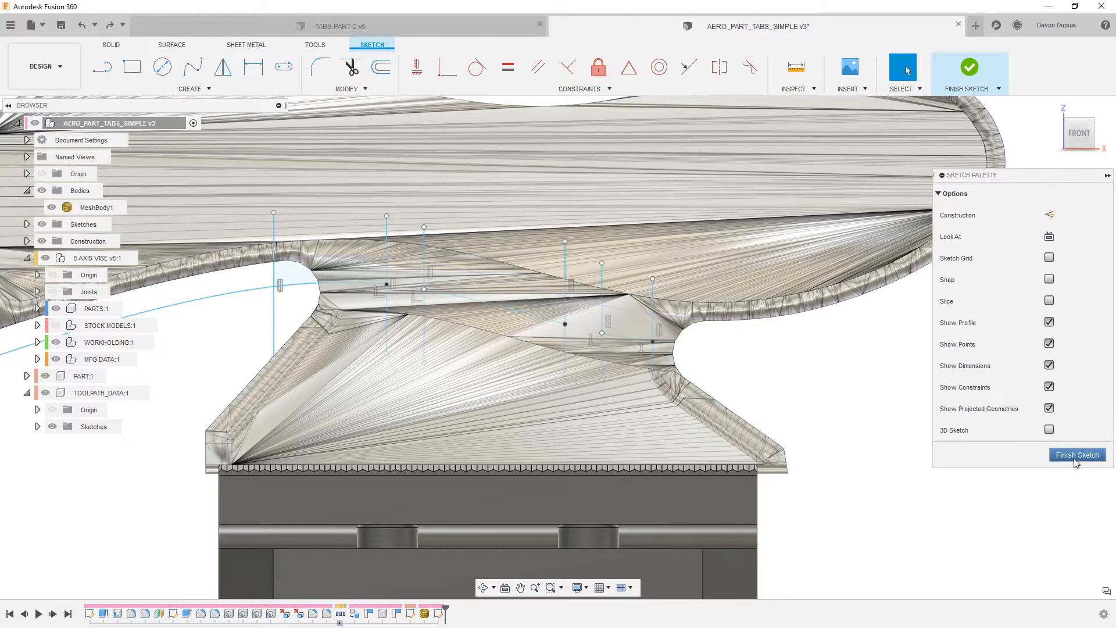
- Finish the sketch and switch to the Manufacture workspace
left_click(1078, 455)
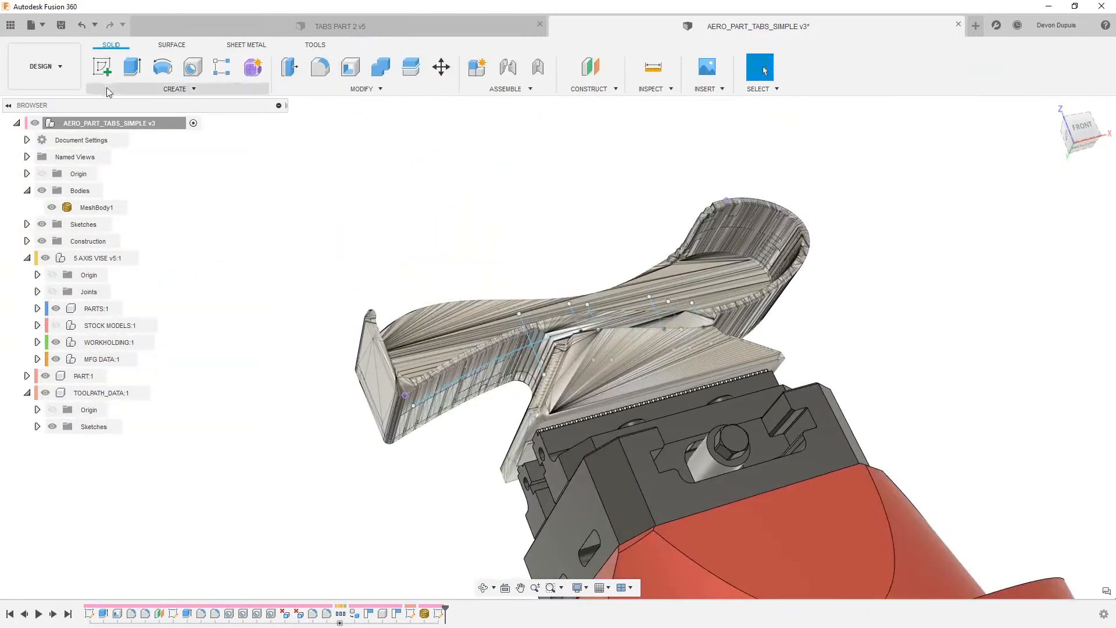
left_click(44, 66)
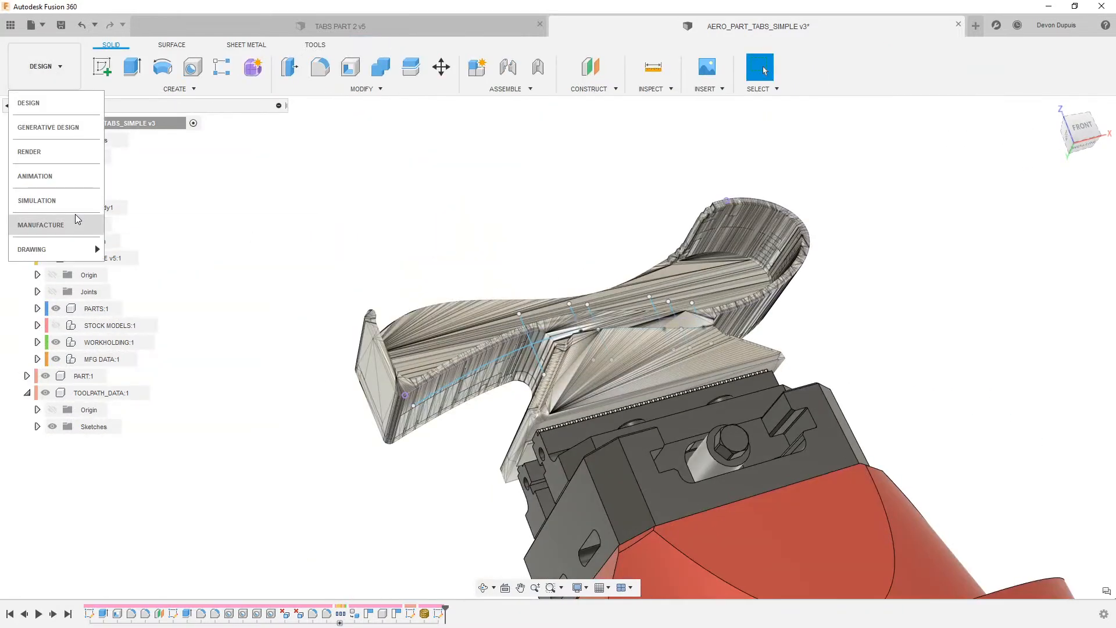
left_click(61, 225)
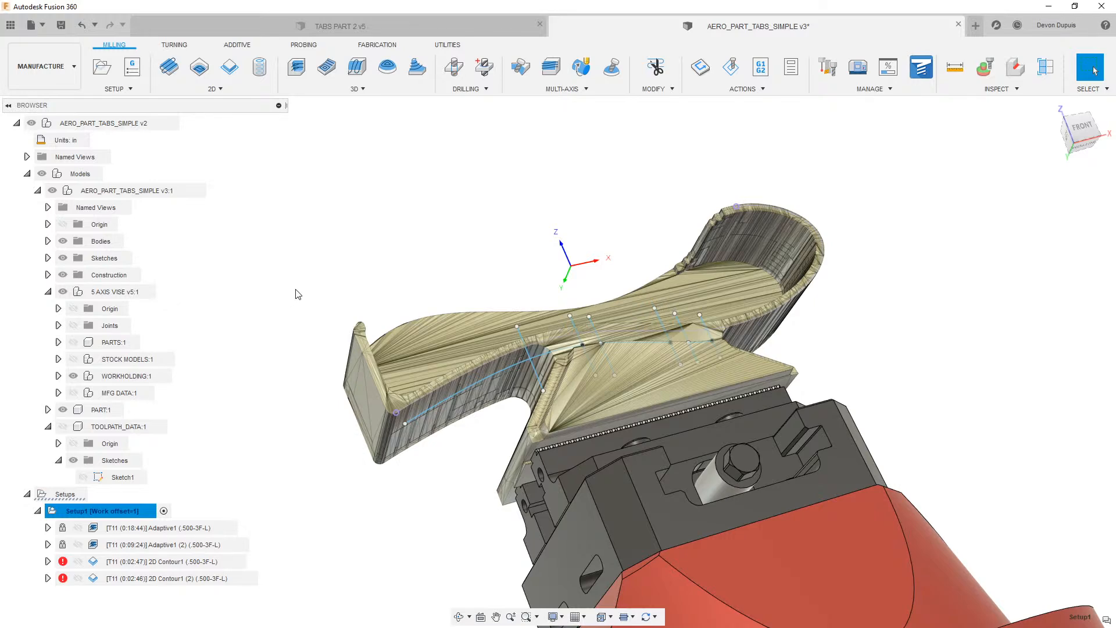
- Return to the sketch and undo the trim of the offset curve at the rounded end, keeping the two gap trims
key("ctrl+z")
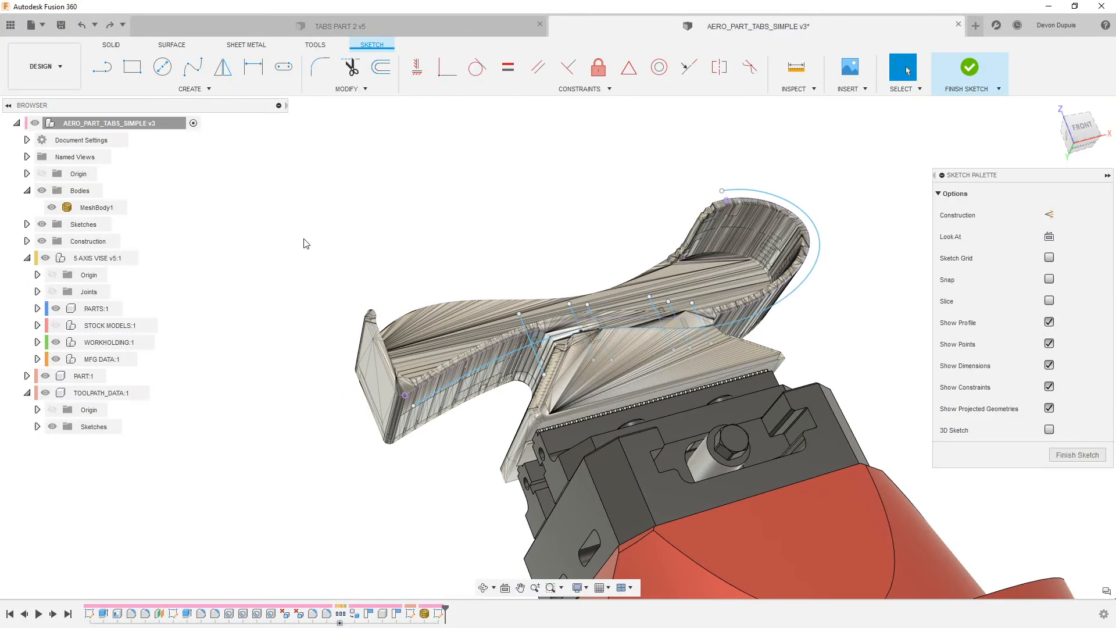
left_click(313, 241)
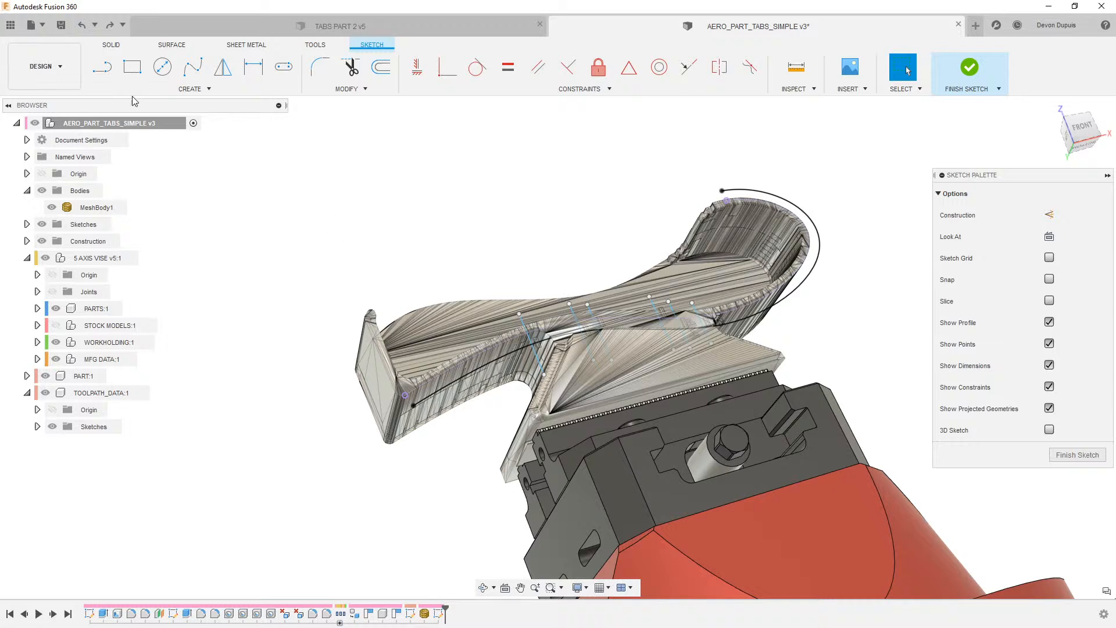
left_click(110, 27)
left_click(414, 330)
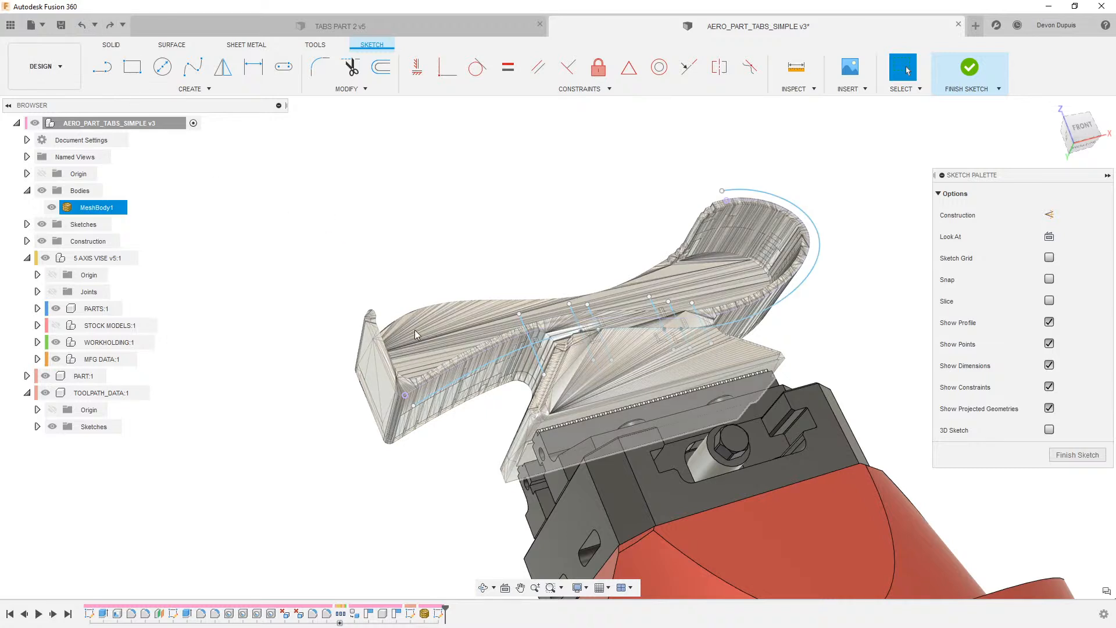
- Trim away the offset curve beyond the outermost vertical lines at both the square and rounded ends, and finish the sketch
key("t")
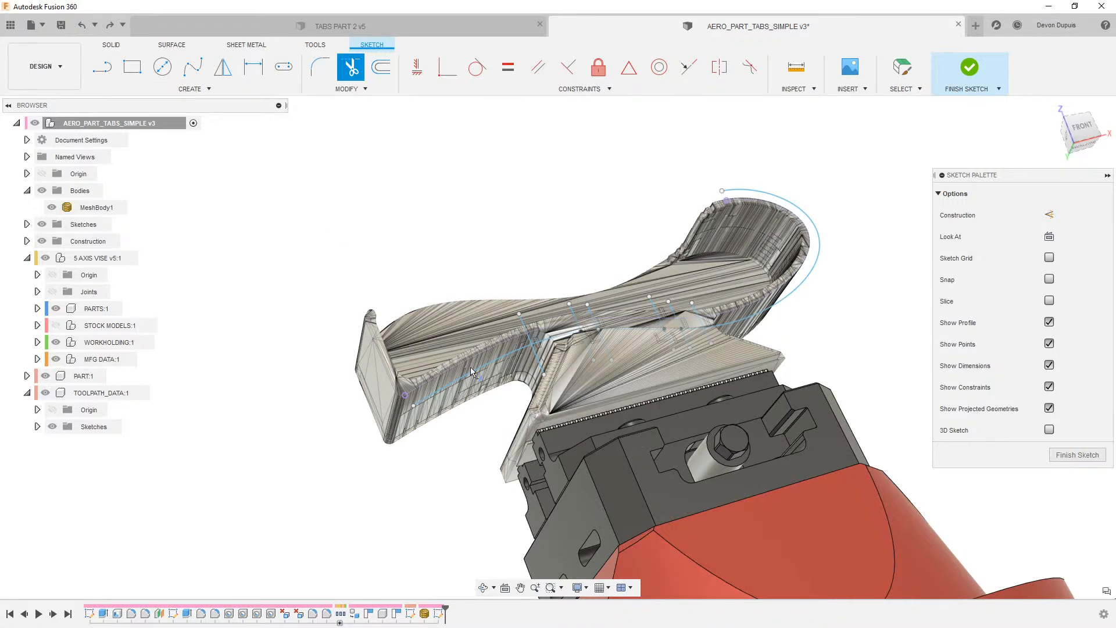
left_click(482, 370)
left_click(1050, 237)
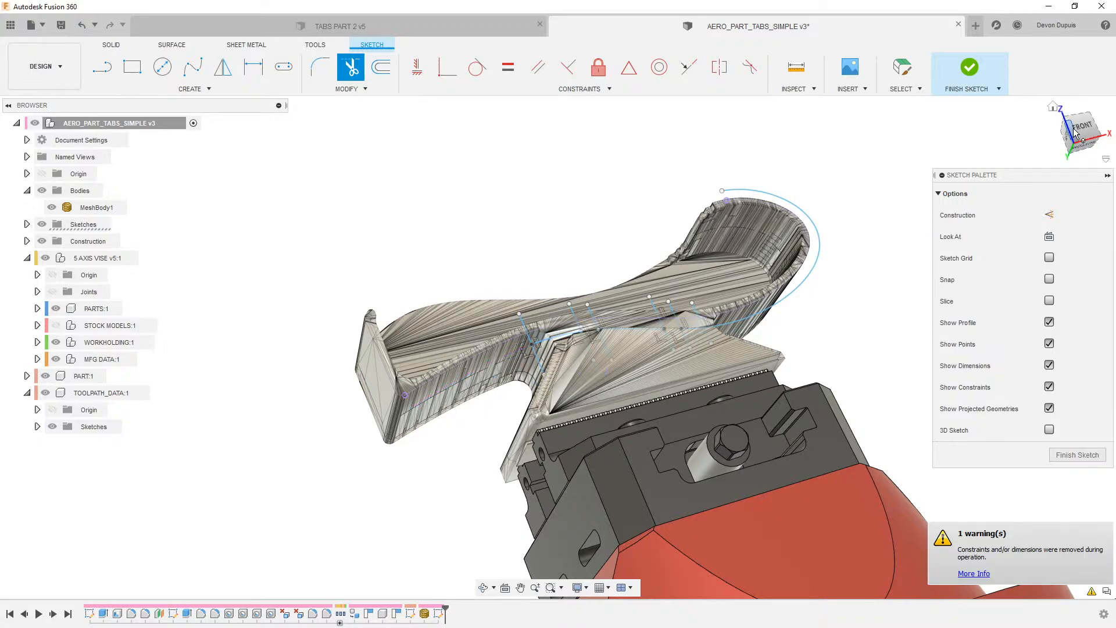
scroll(638, 262, "down", 2)
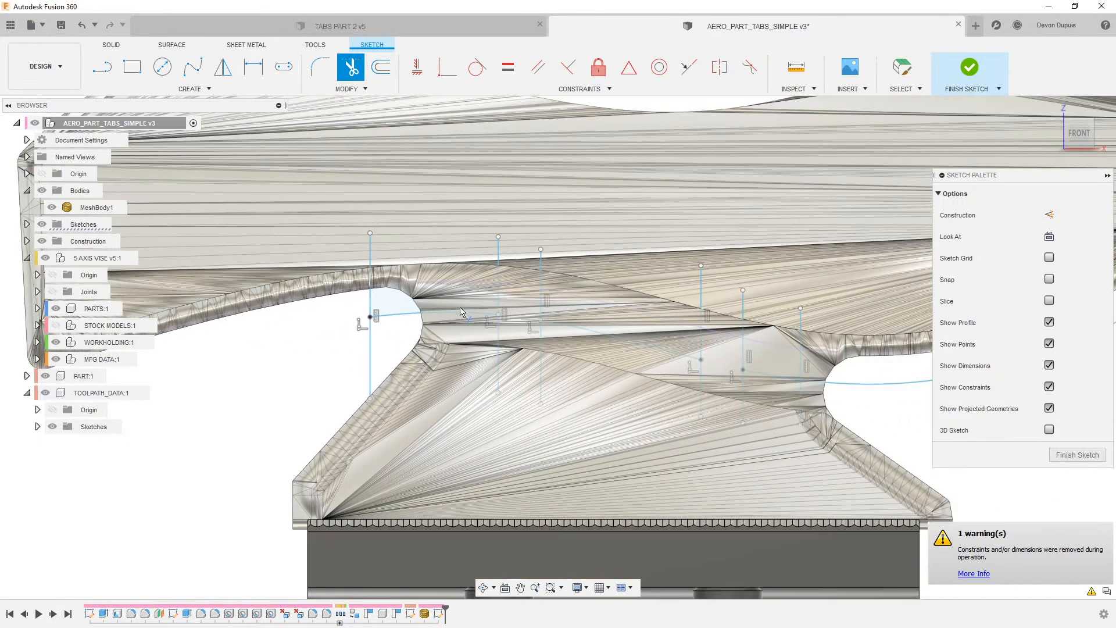
scroll(448, 321, "down", 2)
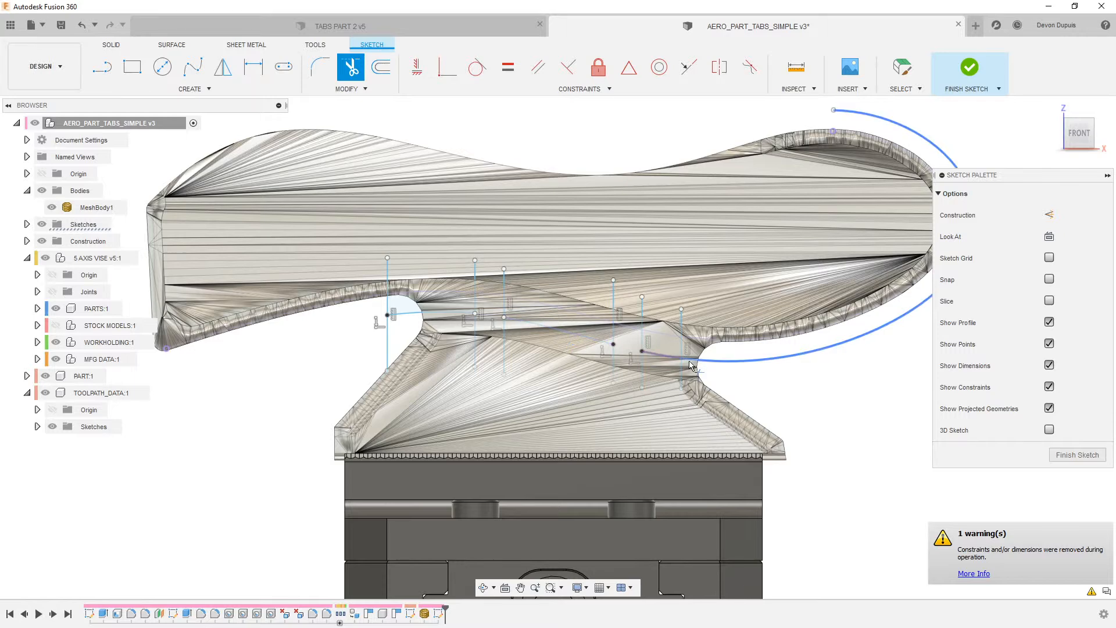
left_click(728, 362)
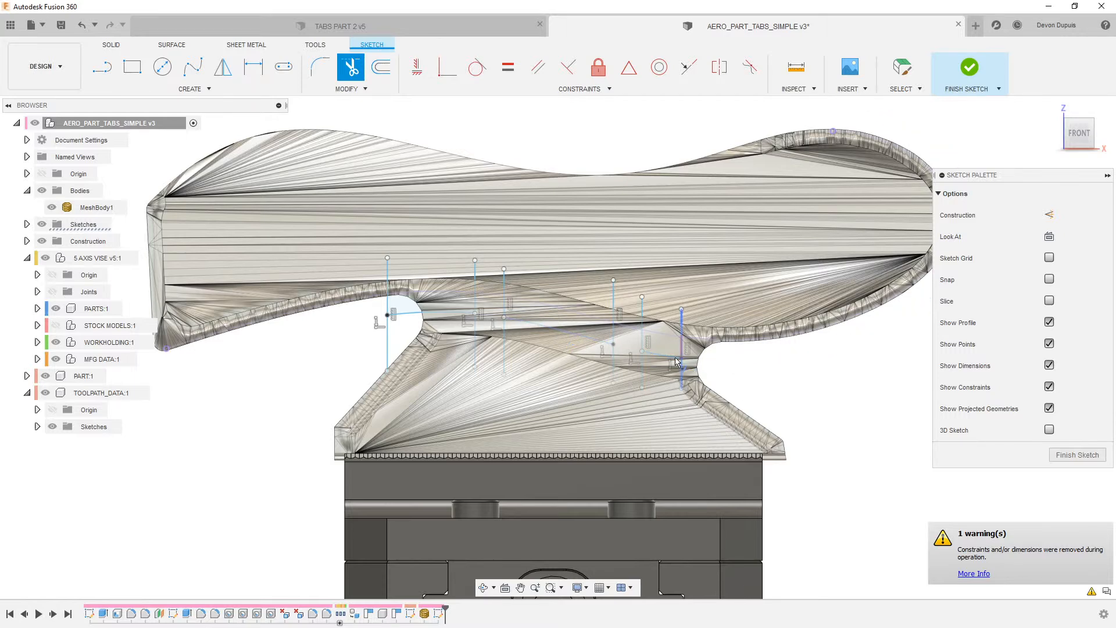
scroll(675, 359, "up", 2)
left_click(547, 345)
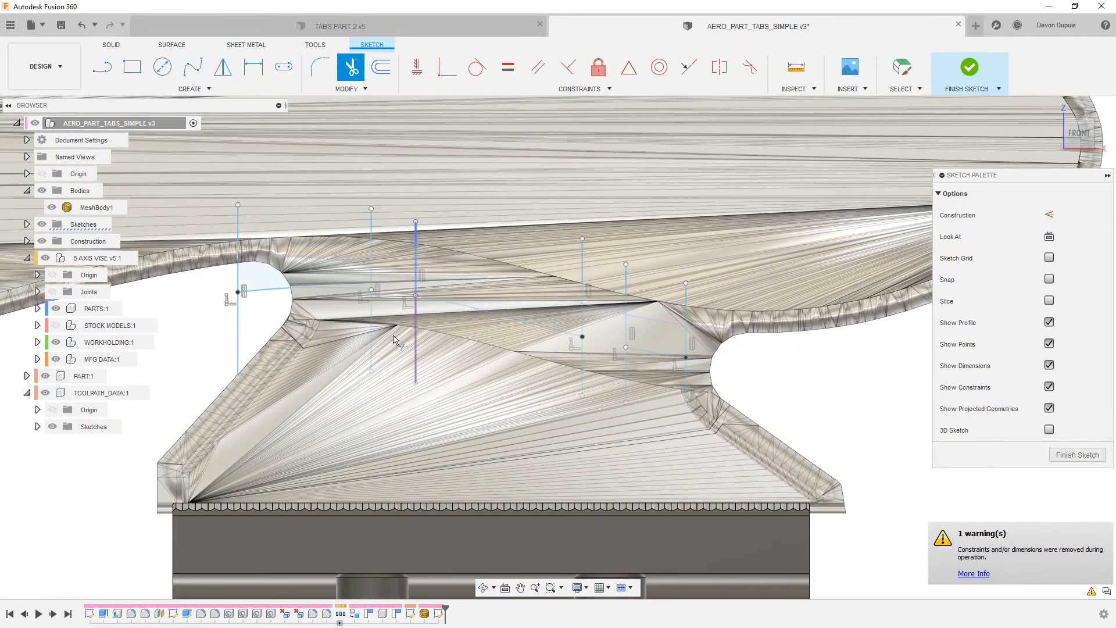
scroll(321, 292, "down", 1)
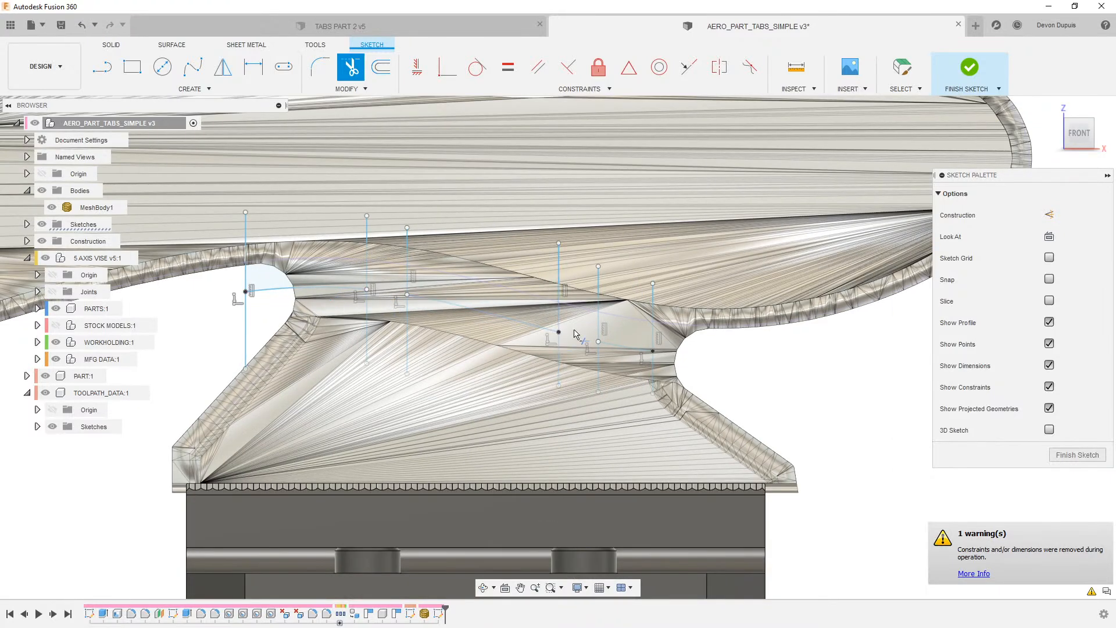
left_click(1078, 454)
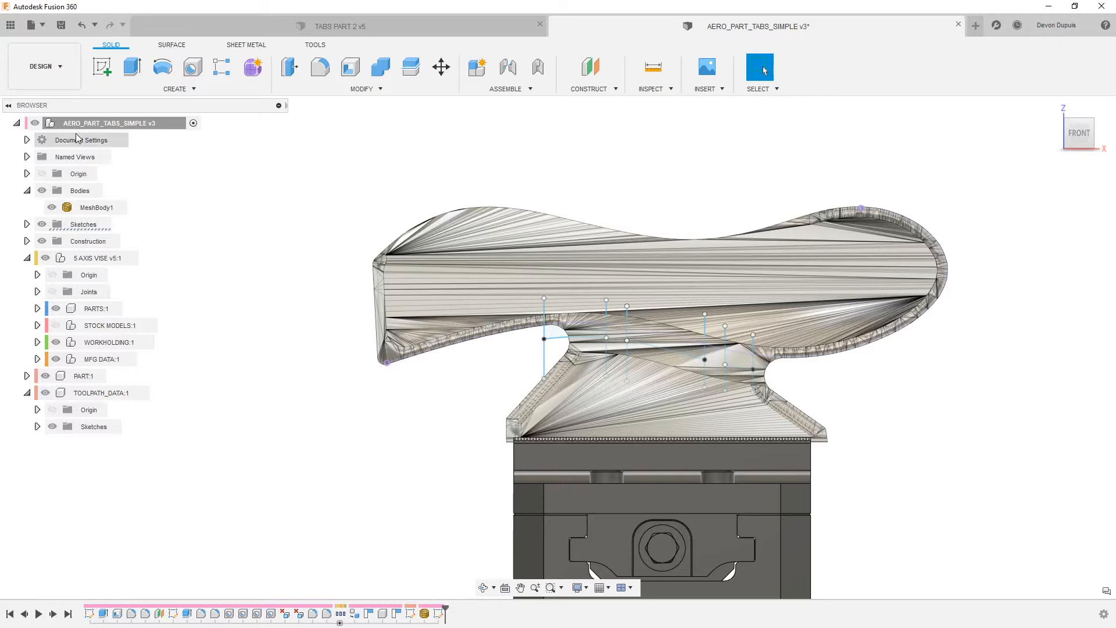
- Switch to the Manufacture workspace and delete both existing 2D contour operations from Setup1
left_click(46, 67)
left_click(41, 225)
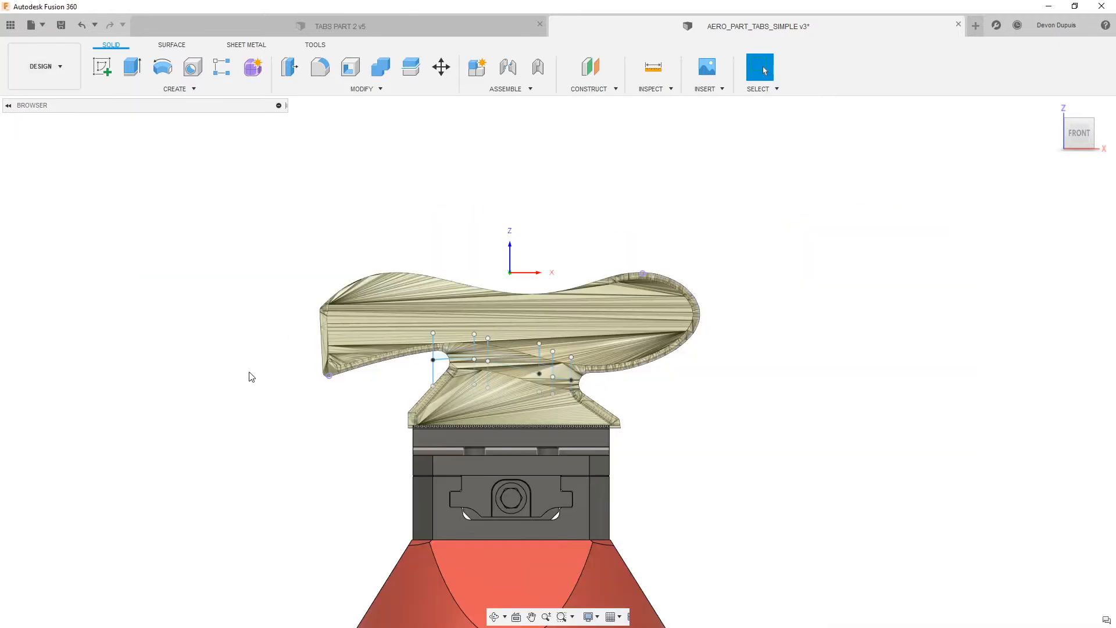
left_click(175, 562)
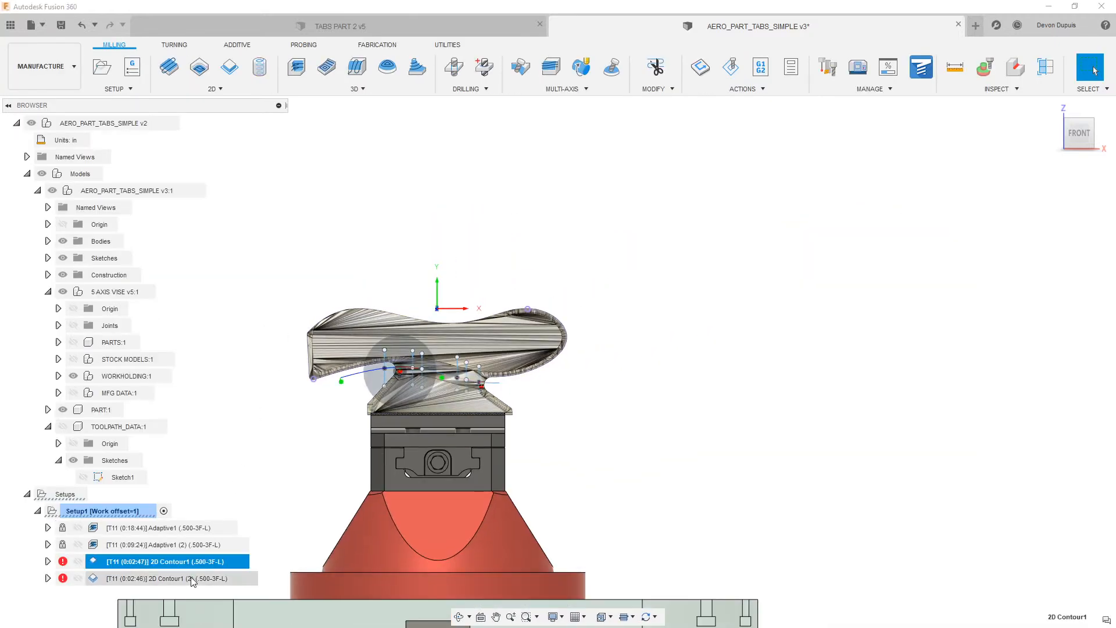
left_click(192, 578, "shift")
key("Delete")
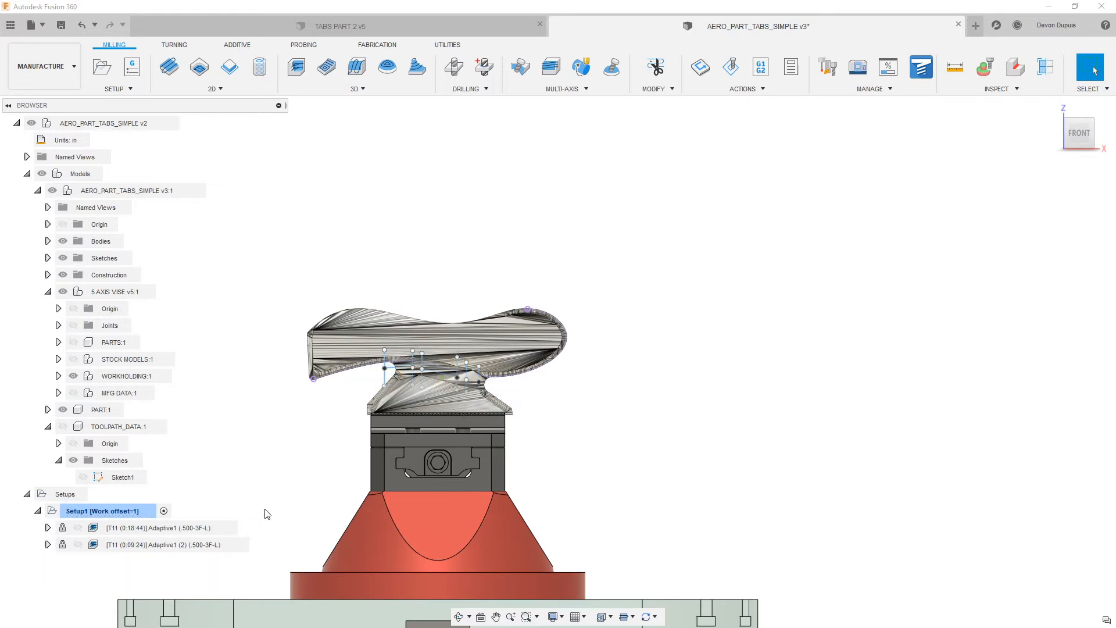
- Create a 2D contour operation and enable tool orientation, taking the Z axis from a front face of the vise
middle_click_drag(213, 460, 229, 475, "shift")
middle_click_drag(241, 287, 337, 210)
scroll(337, 211, "down", 1)
left_click(227, 76)
left_click(908, 192)
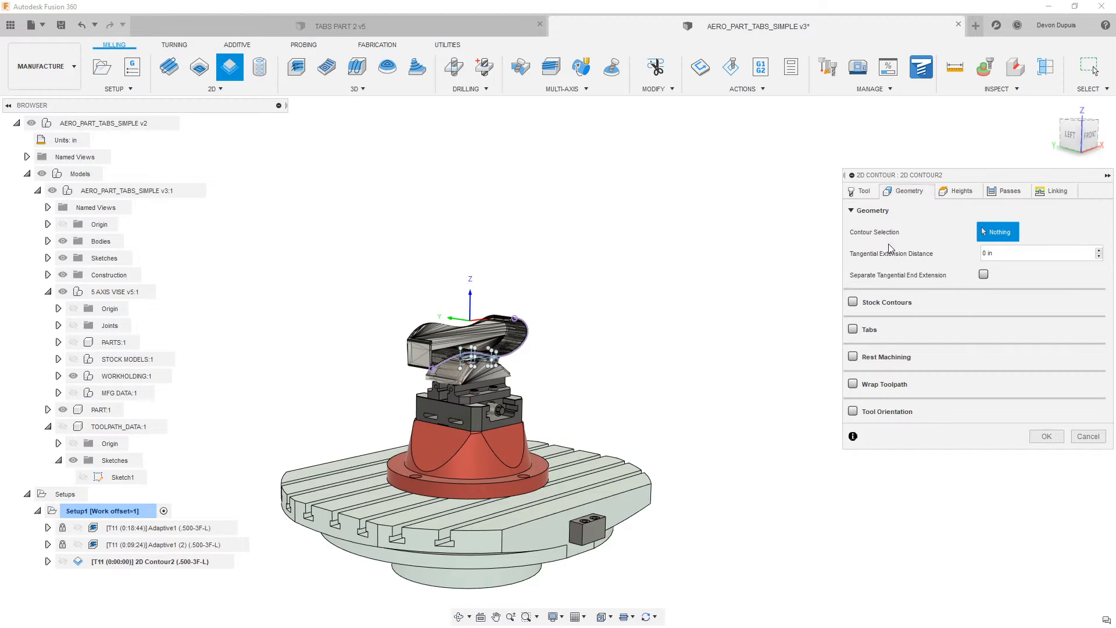
left_click(853, 411)
scroll(522, 406, "up", 5)
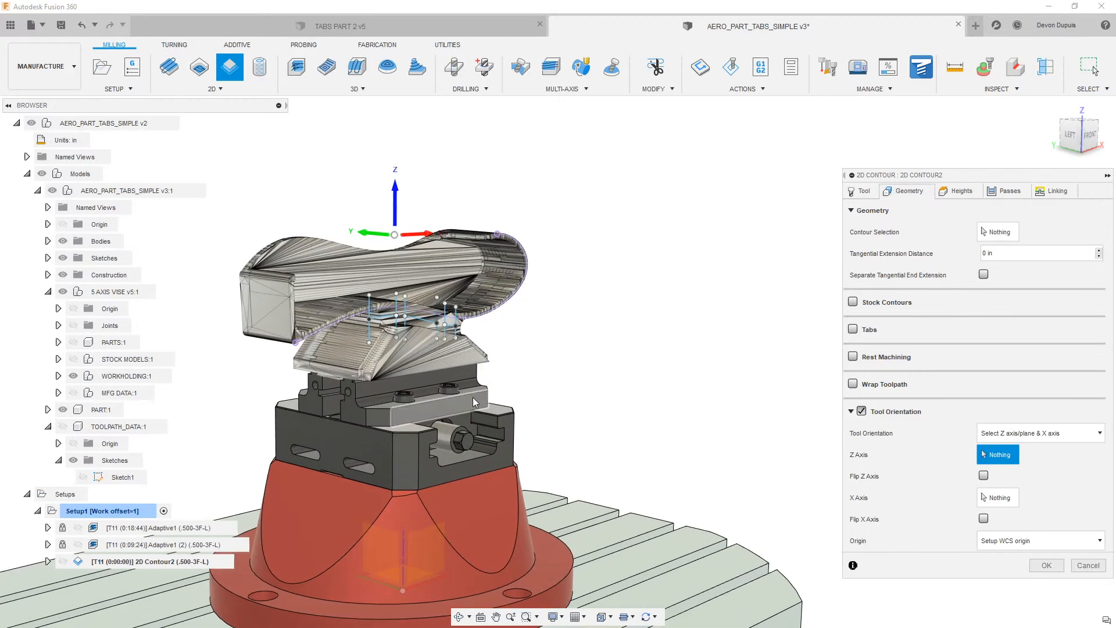
left_click(522, 406)
- Select the three trimmed offset curve segments as the operation's contour chains
left_click(999, 231)
scroll(480, 308, "up", 3)
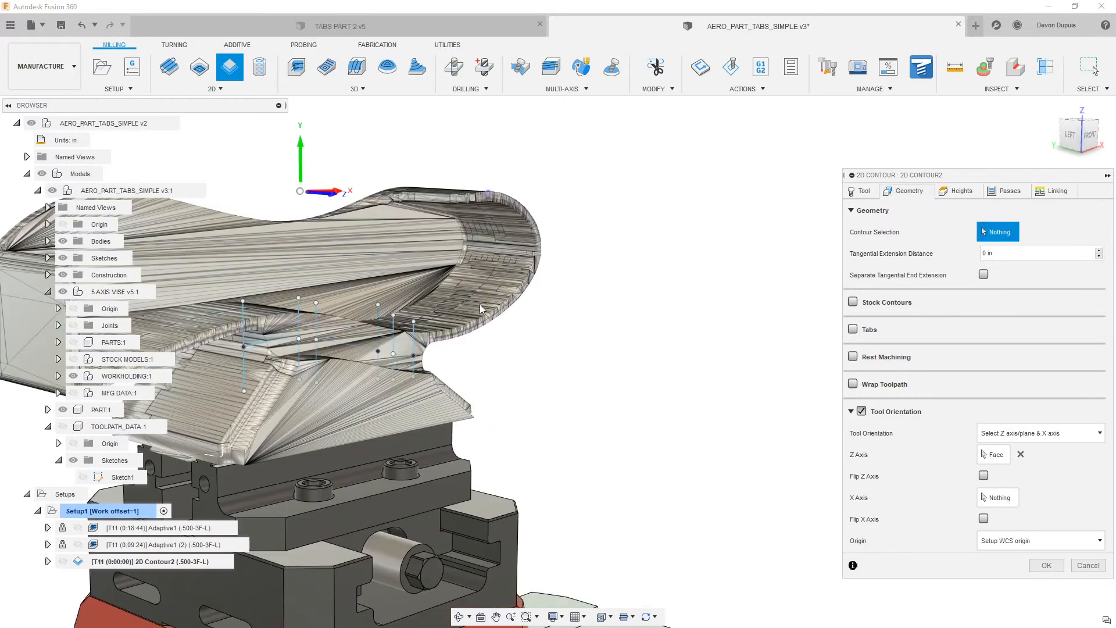
scroll(583, 370, "up", 3)
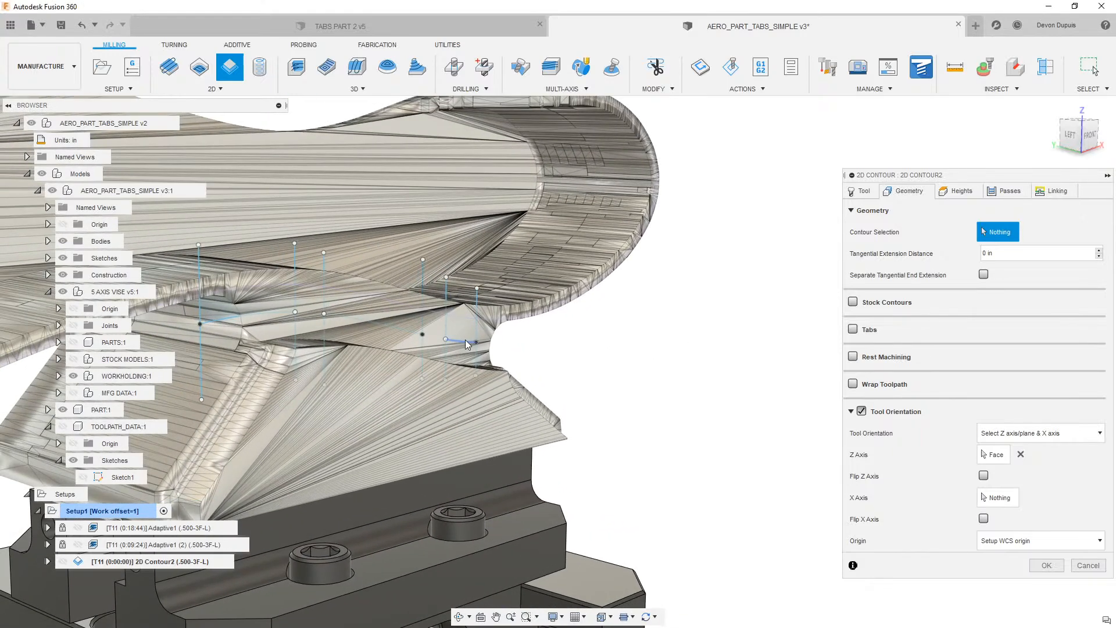
left_click(465, 340)
left_click(389, 327)
left_click(277, 316)
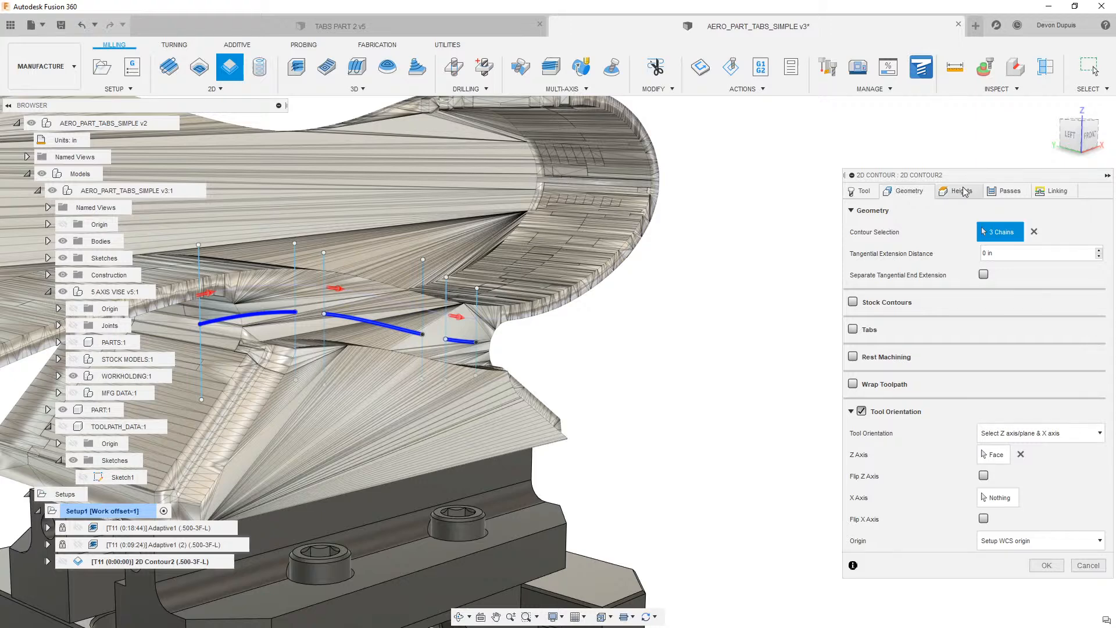
- Set the operation's compensation type to Off and its tangential extension distance to -2 in
left_click(1010, 193)
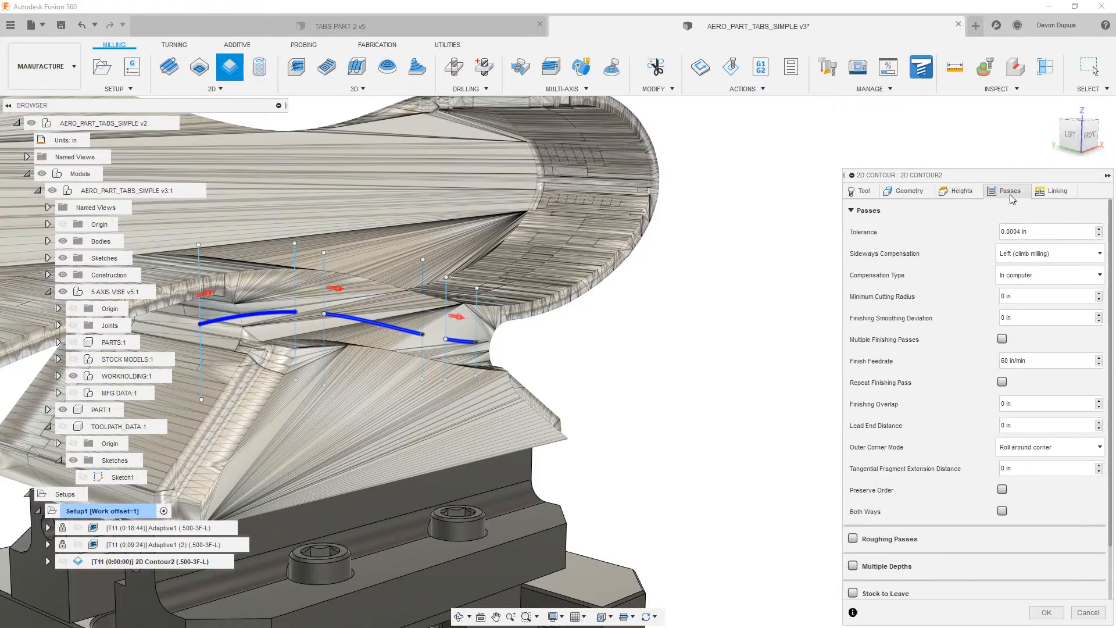
left_click(1033, 276)
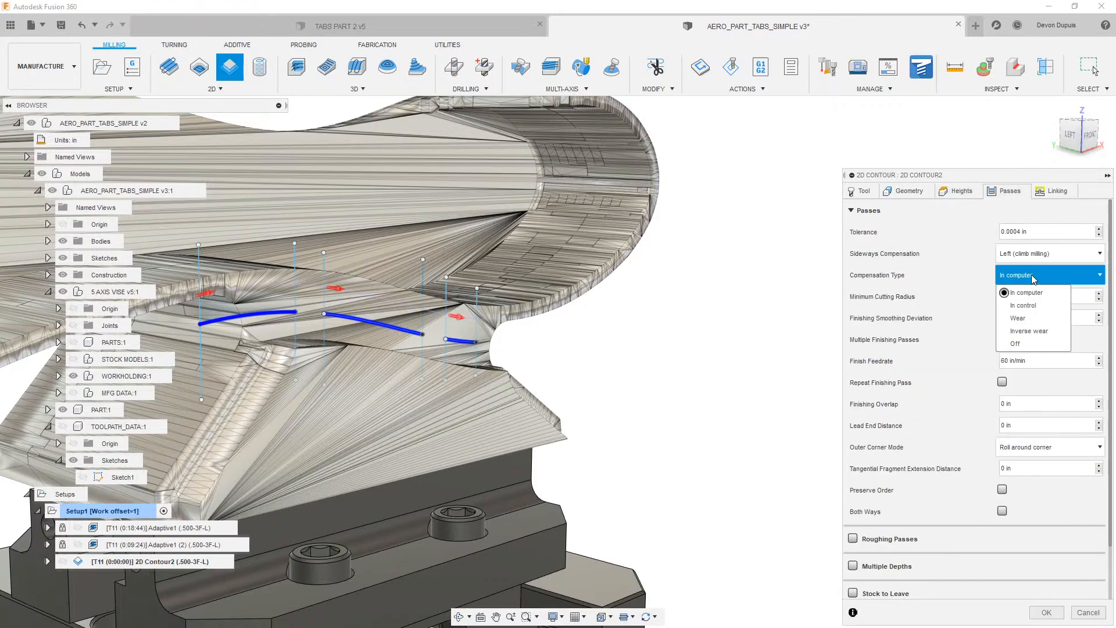
left_click(1034, 344)
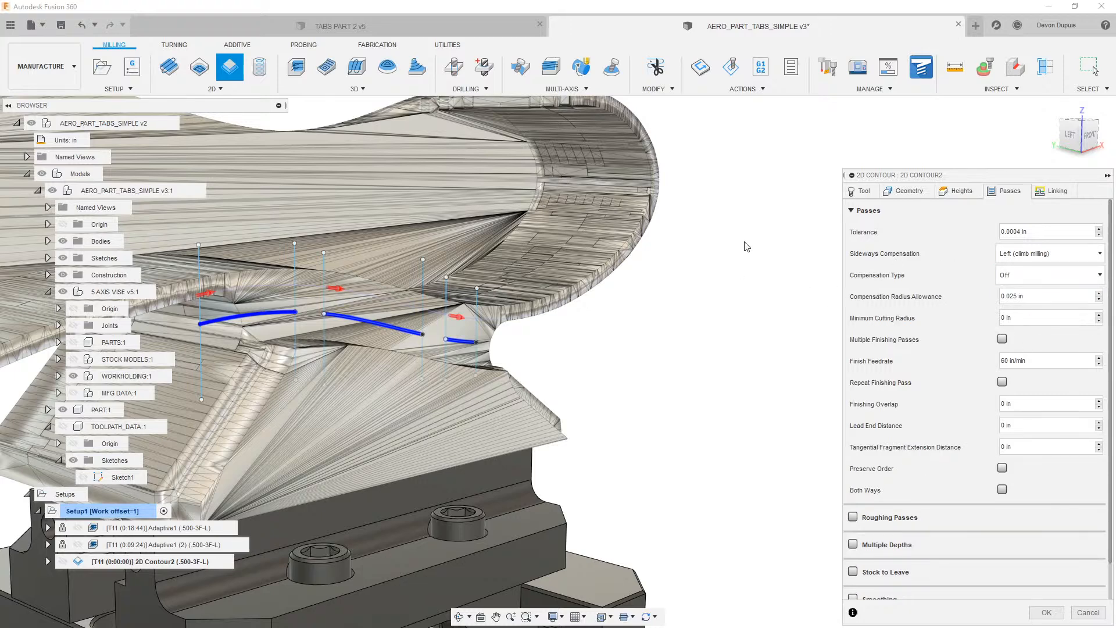
left_click(906, 193)
key("Tab")
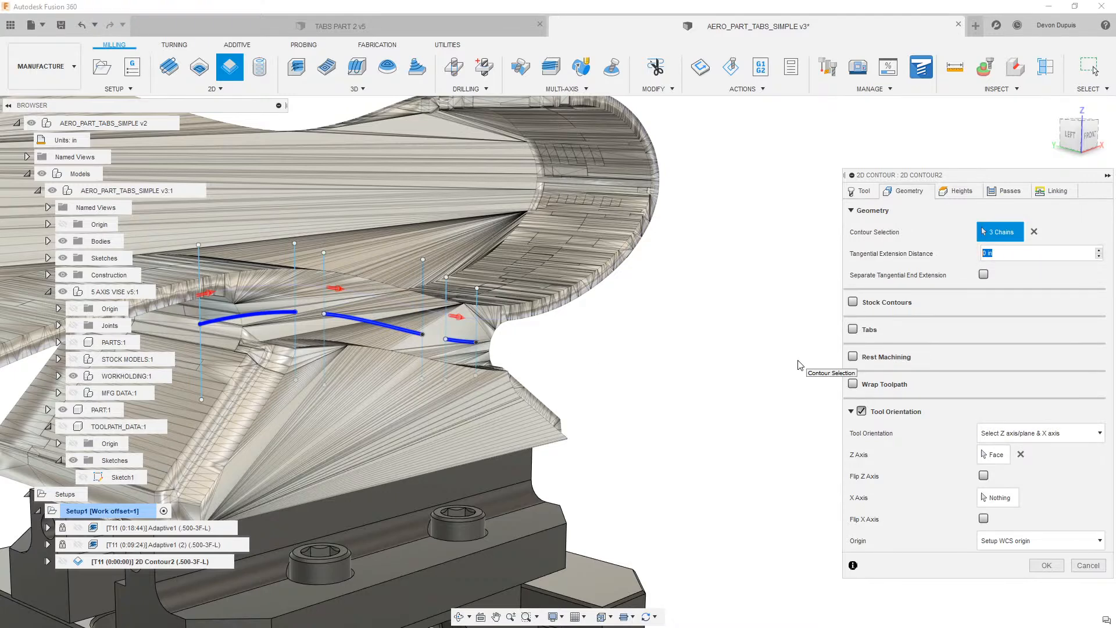
type("-2")
- Enable ramping, set the bottom height from Model bottom with an offset of about 0.318 in, and generate the toolpath
left_click(1055, 193)
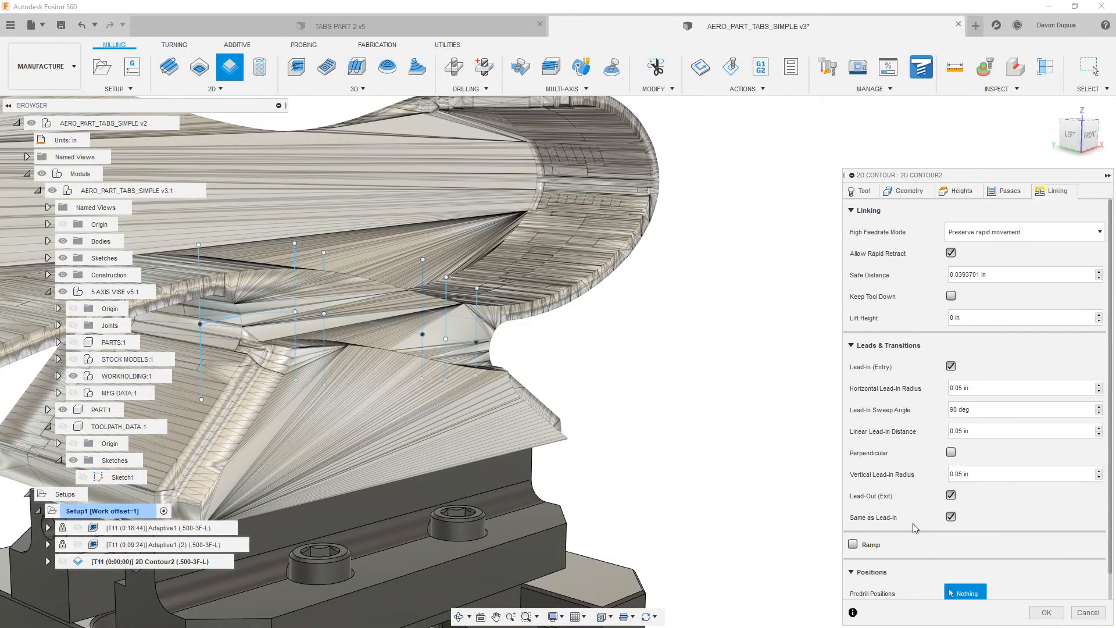
left_click(872, 546)
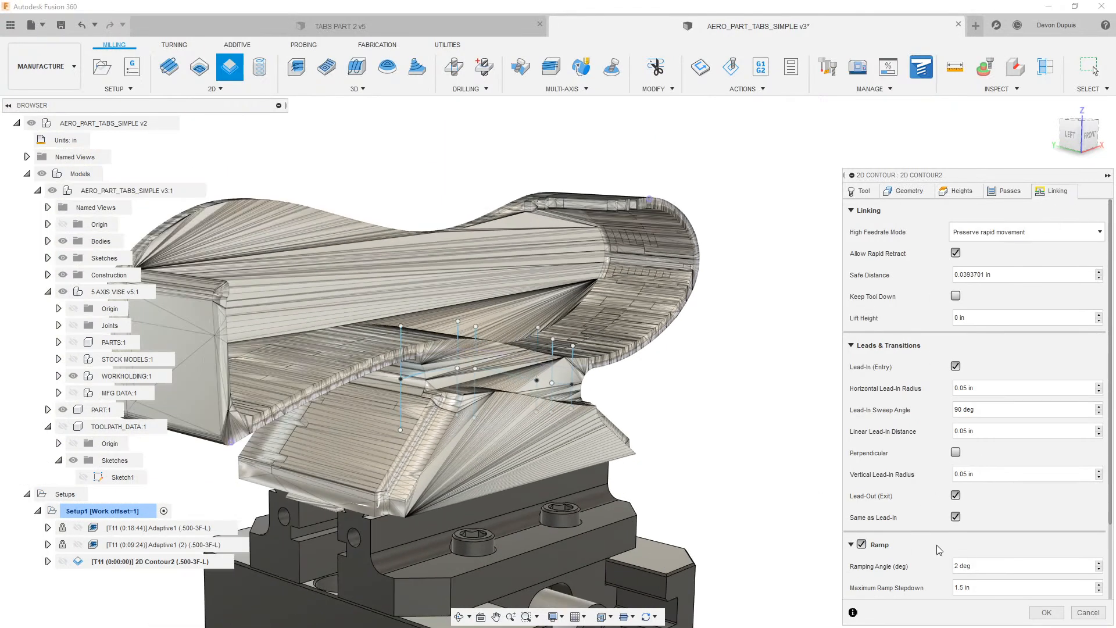
left_click(1070, 135)
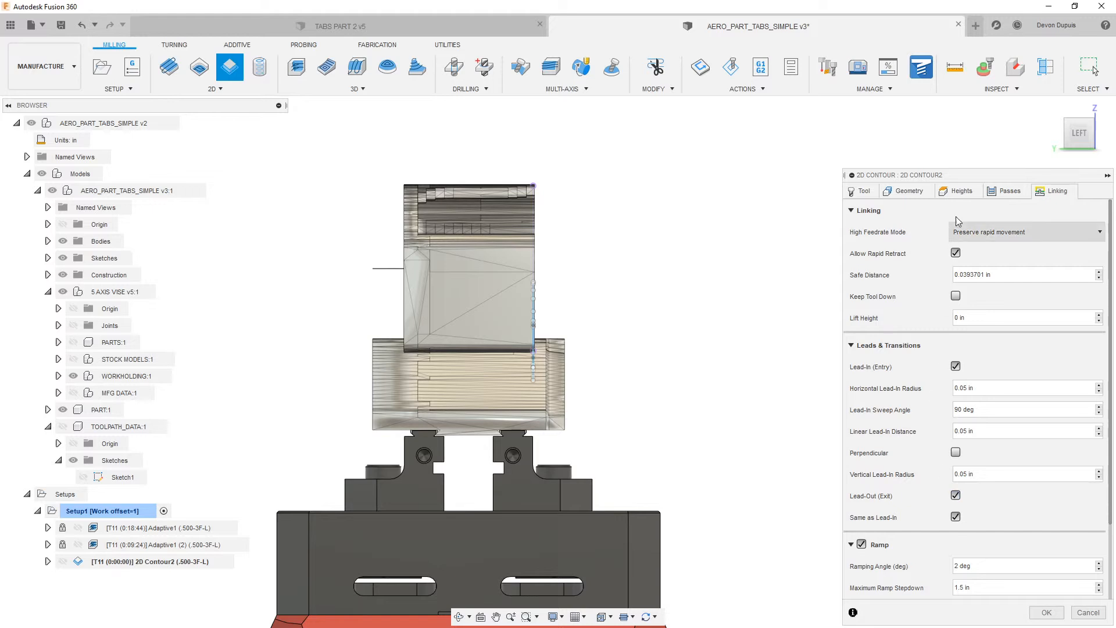
left_click(959, 190)
left_click(904, 515)
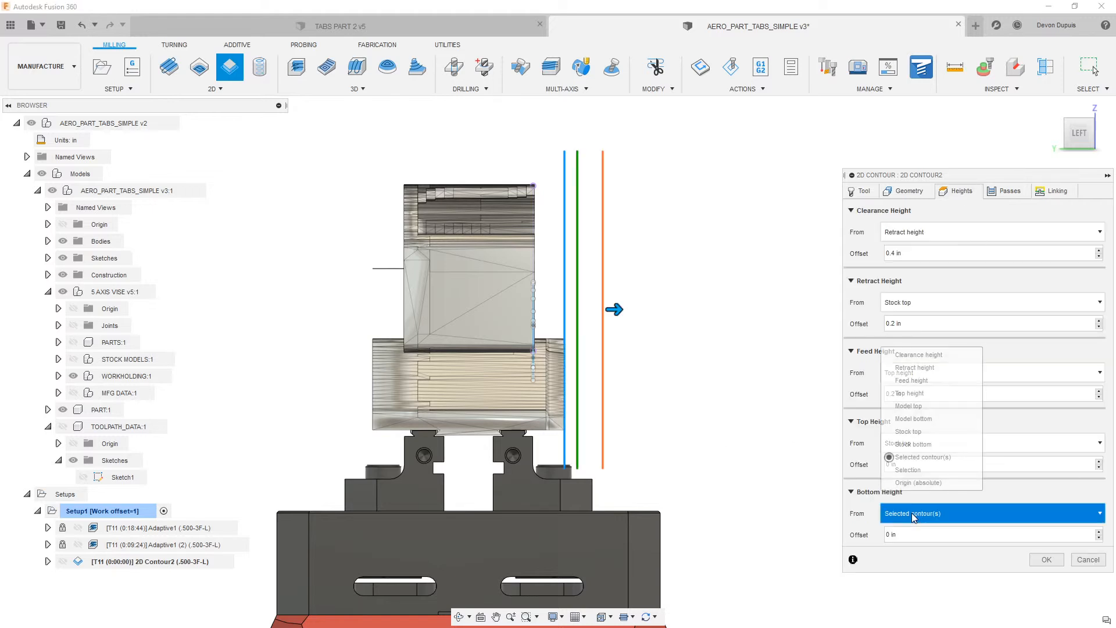
left_click(926, 418)
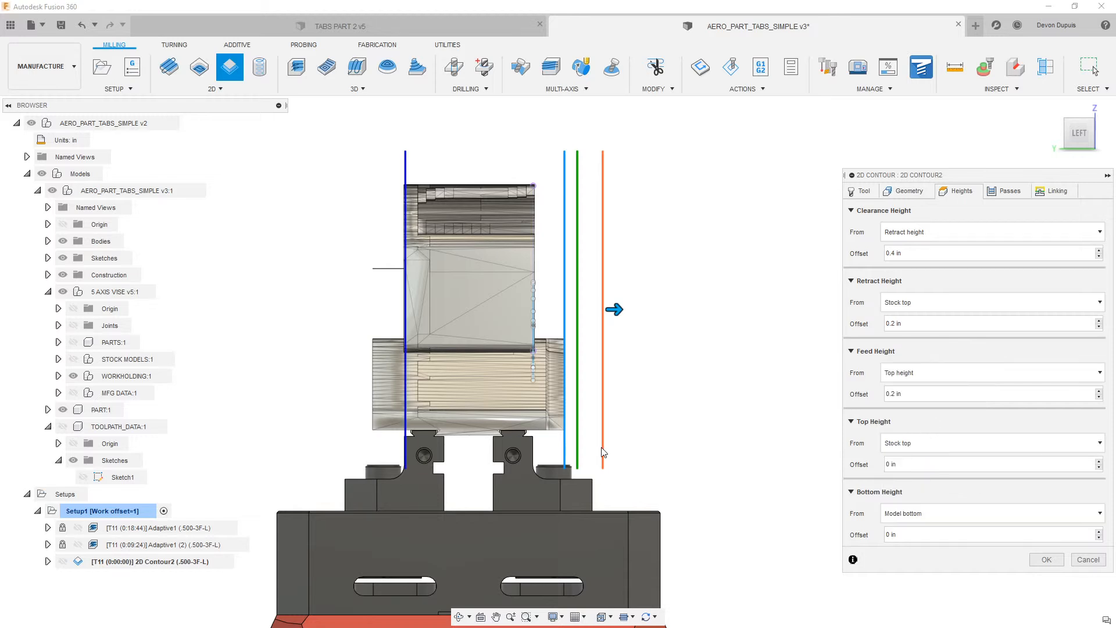
left_click_drag(408, 377, 427, 380)
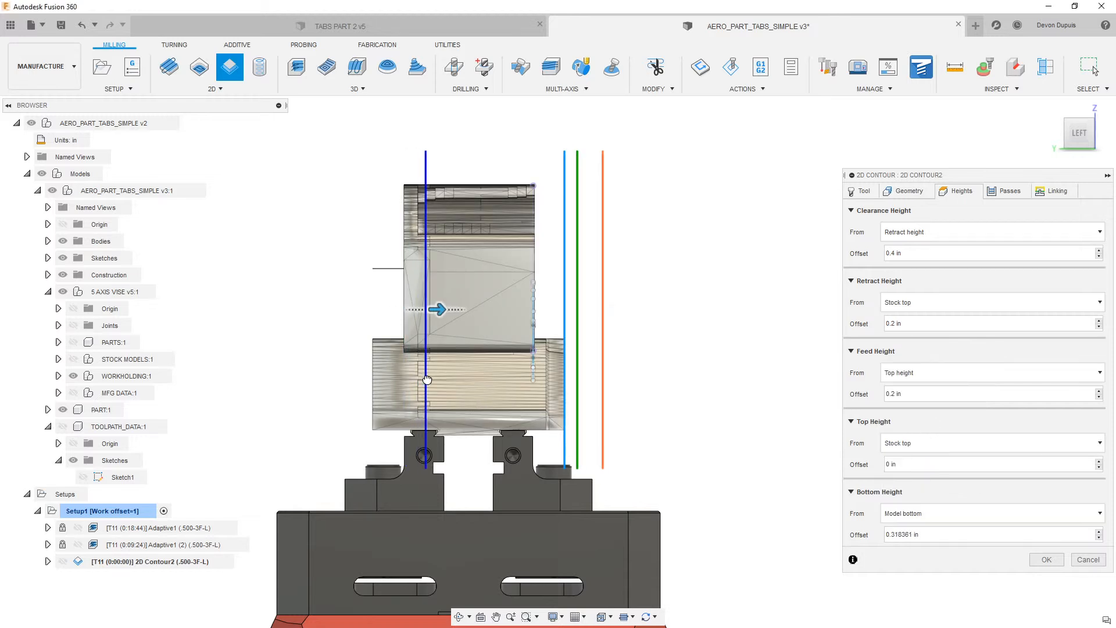
left_click(1047, 559)
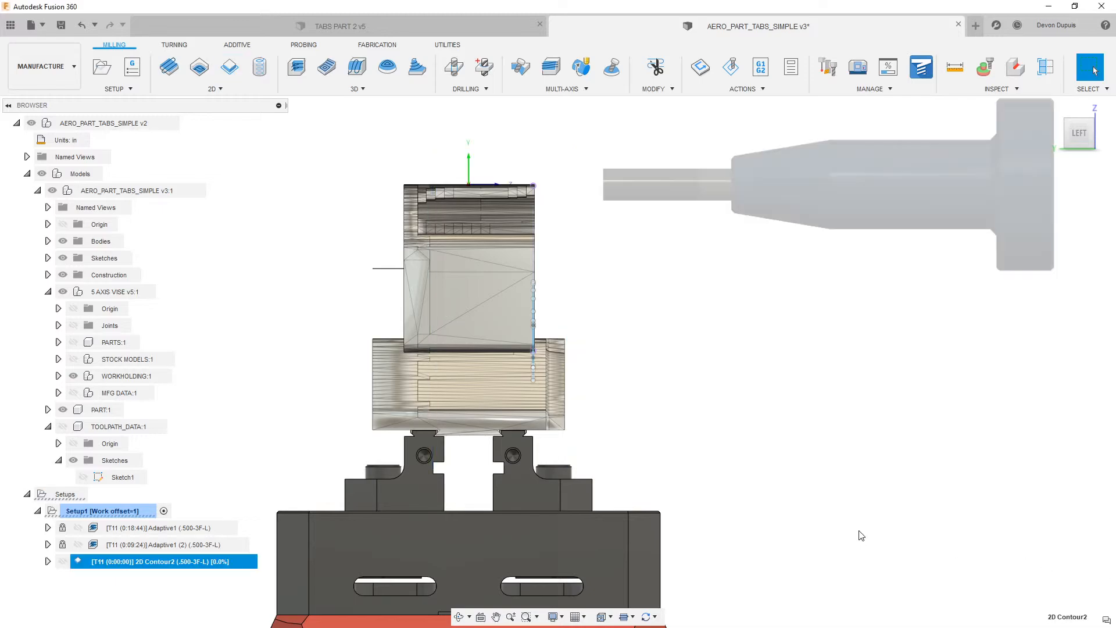
- Reopen the 2D contour operation for editing, revise its tangential extension distance, and regenerate the toolpath
scroll(611, 398, "down", 3)
middle_click_drag(612, 397, 634, 407, "shift")
scroll(553, 362, "down", 3)
right_click(188, 562)
left_click(208, 185)
left_click(907, 190)
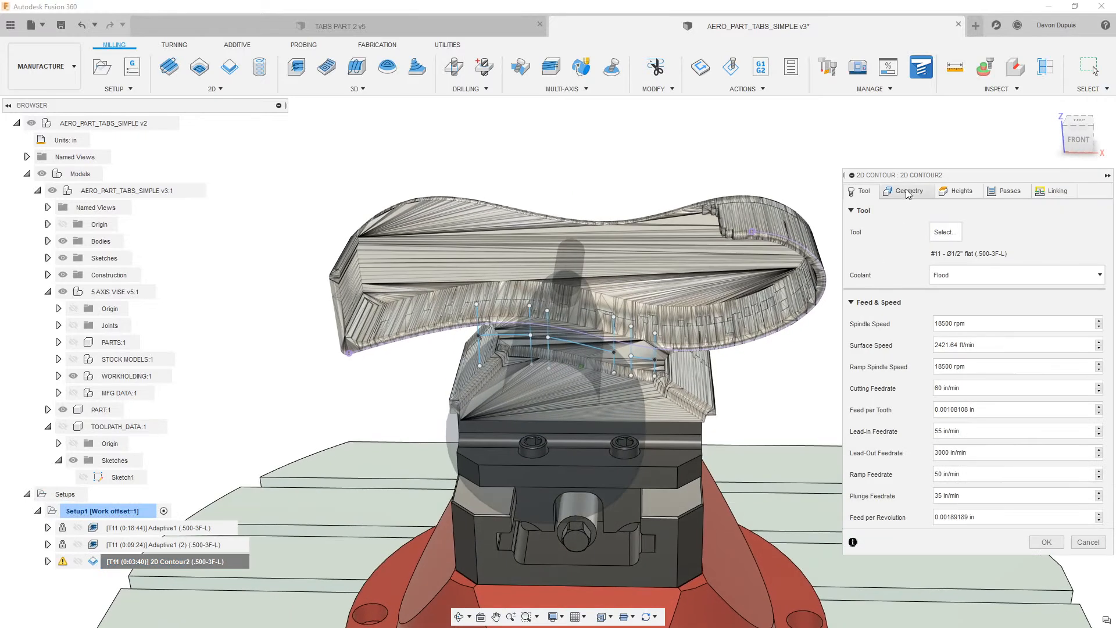
left_click(996, 253)
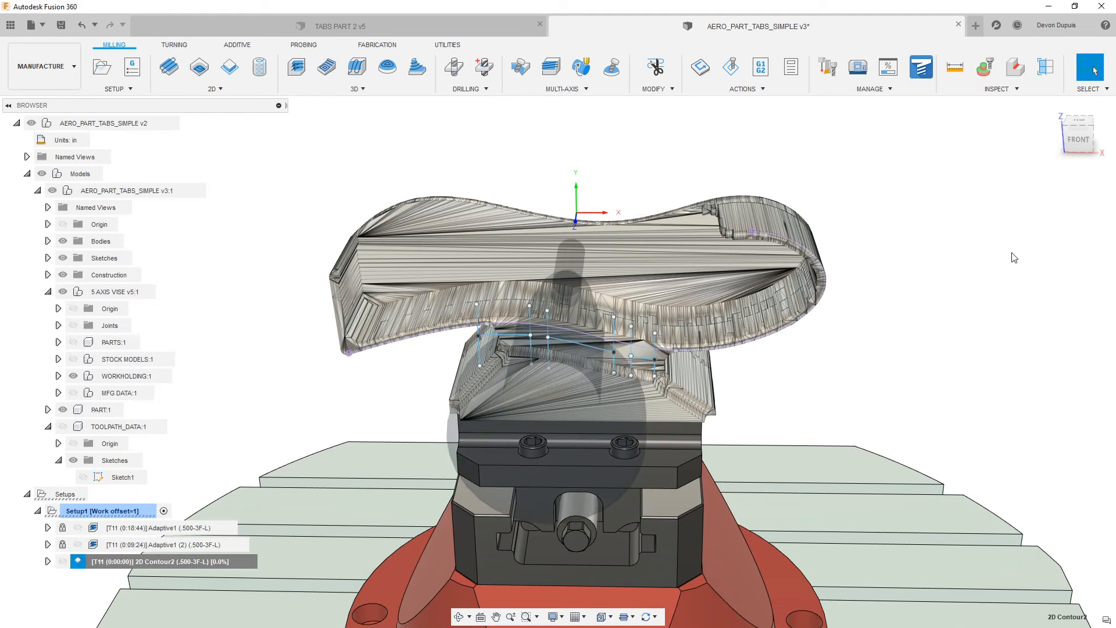
scroll(605, 337, "down", 2)
left_click(222, 197)
left_click(50, 71)
left_click(48, 98)
scroll(349, 250, "down", 3)
scroll(295, 274, "up", 4)
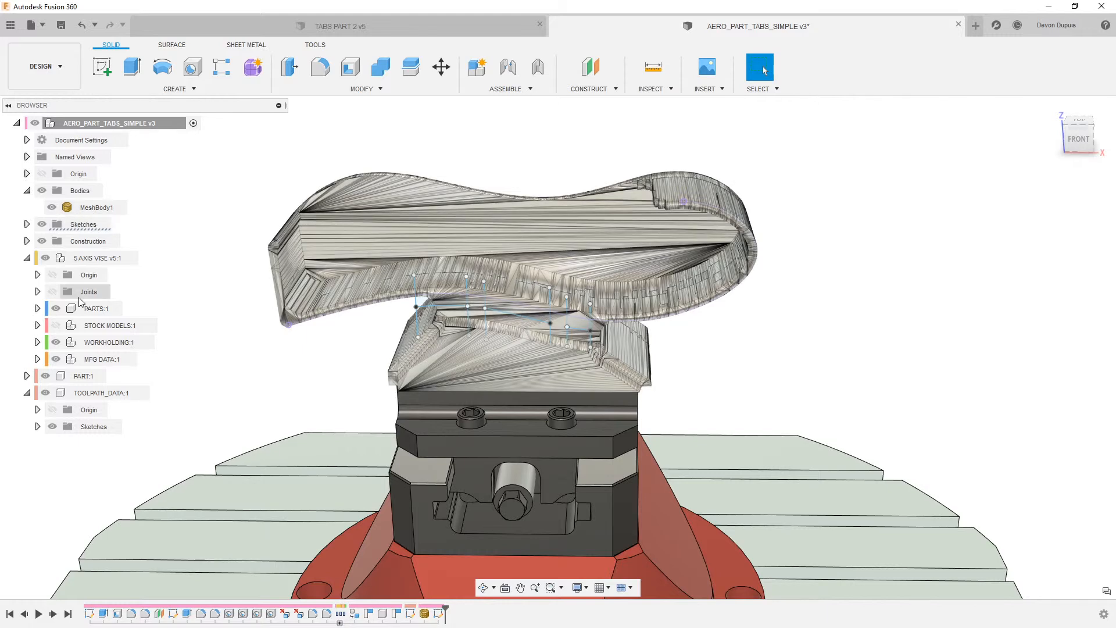
left_click(37, 427)
right_click(58, 445)
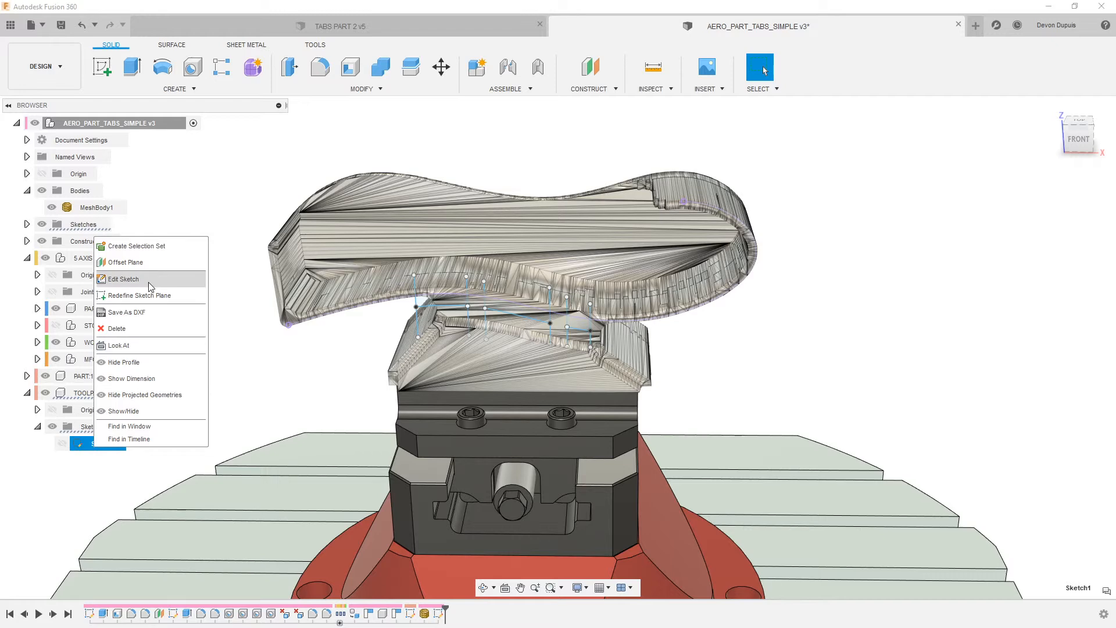
left_click(116, 282)
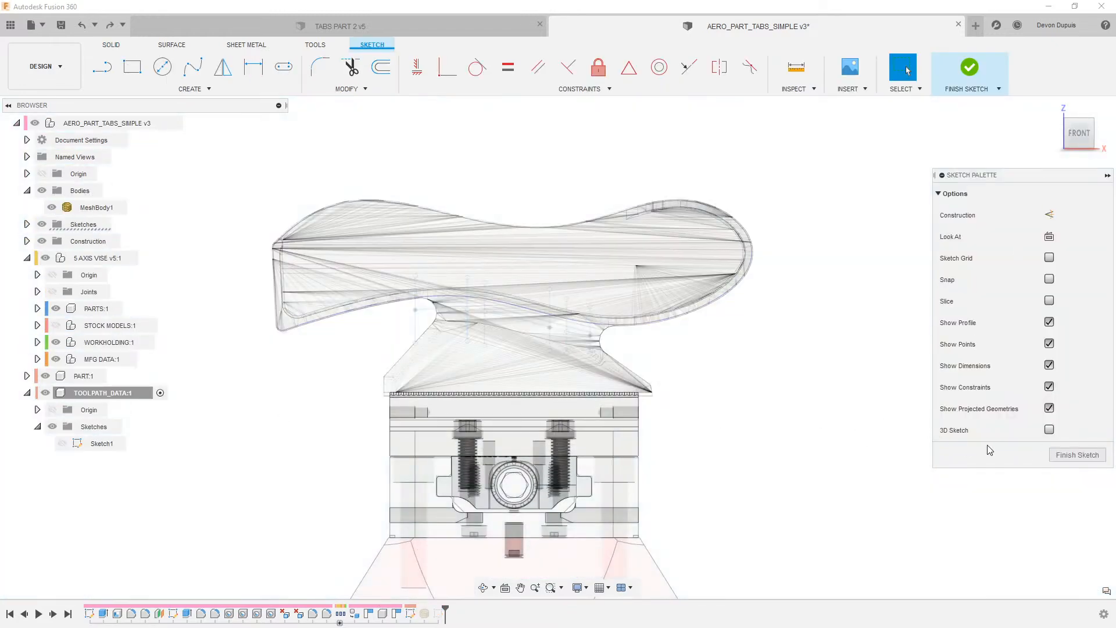
left_click(1088, 460)
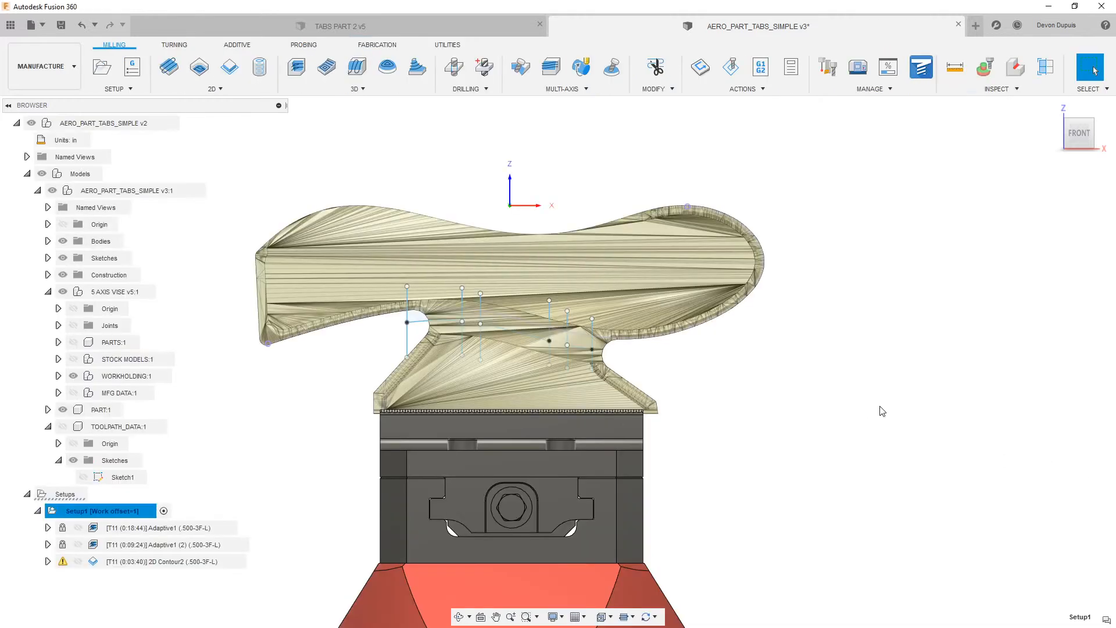
- Identify the sketch that holds the tab segments and open Sketch3 for editing in the Design workspace
scroll(786, 382, "up", 5)
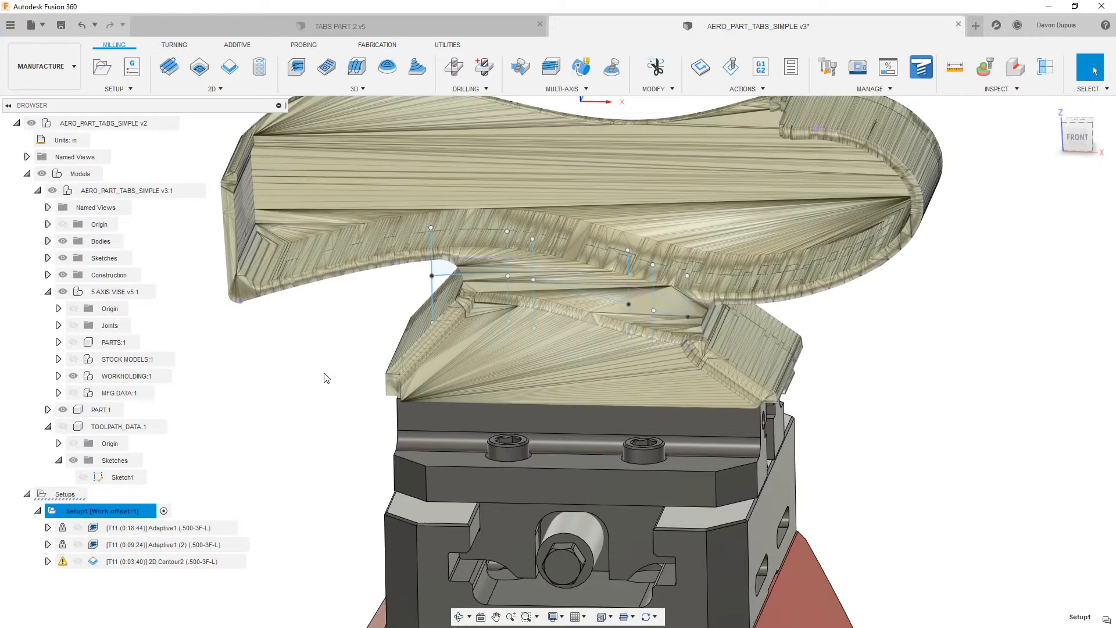
scroll(703, 354, "up", 4)
scroll(693, 389, "down", 3)
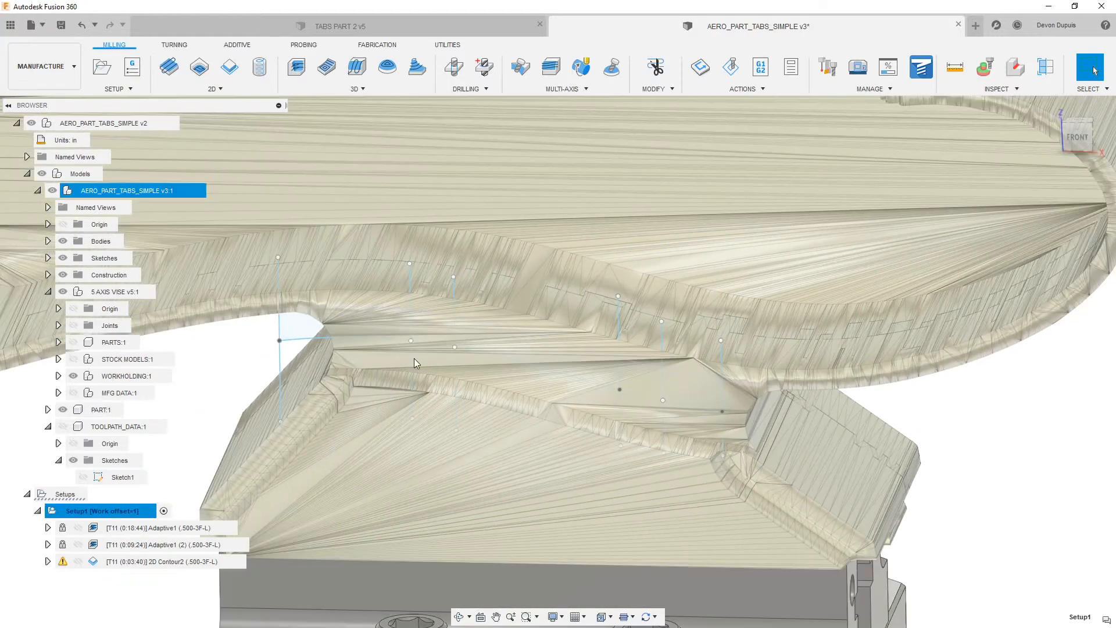
scroll(296, 395, "down", 3)
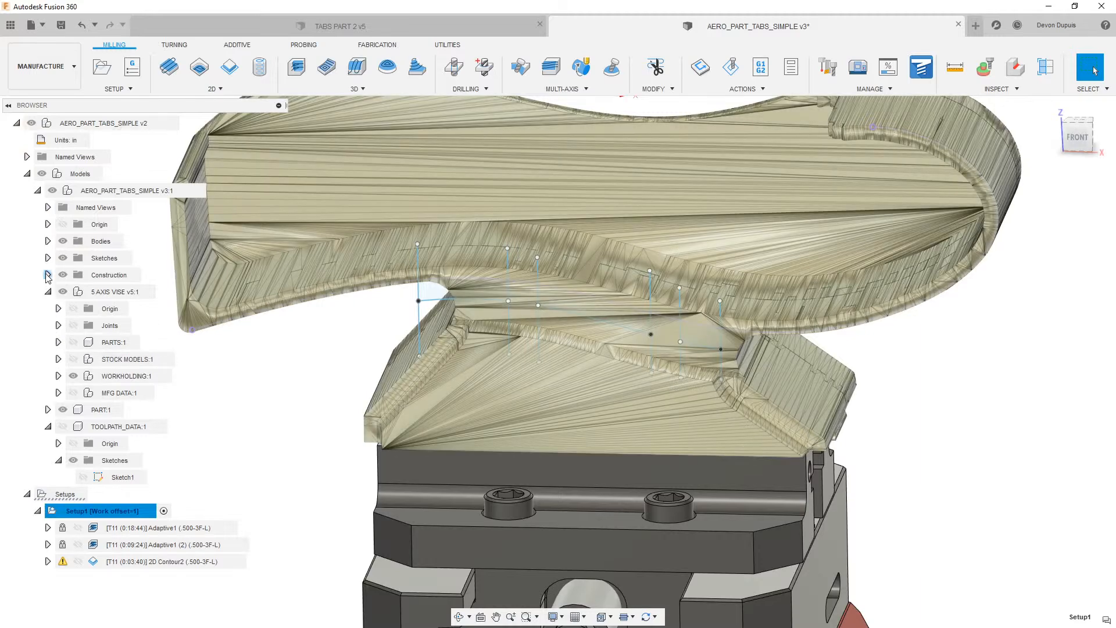
left_click(48, 258)
right_click(115, 312)
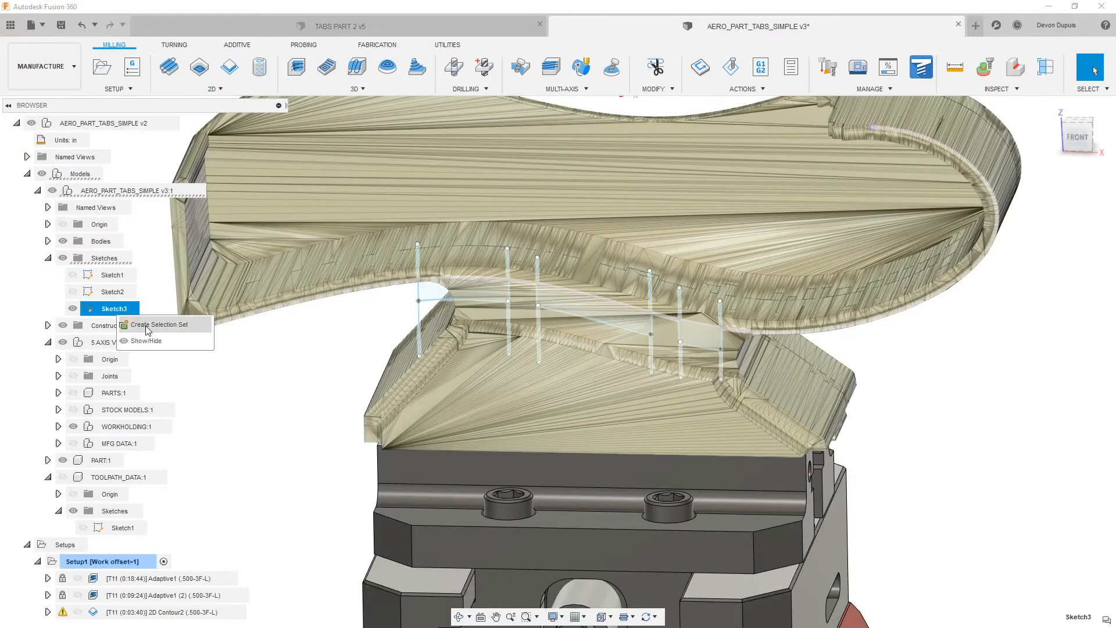
left_click(239, 378)
left_click(44, 66)
left_click(35, 103)
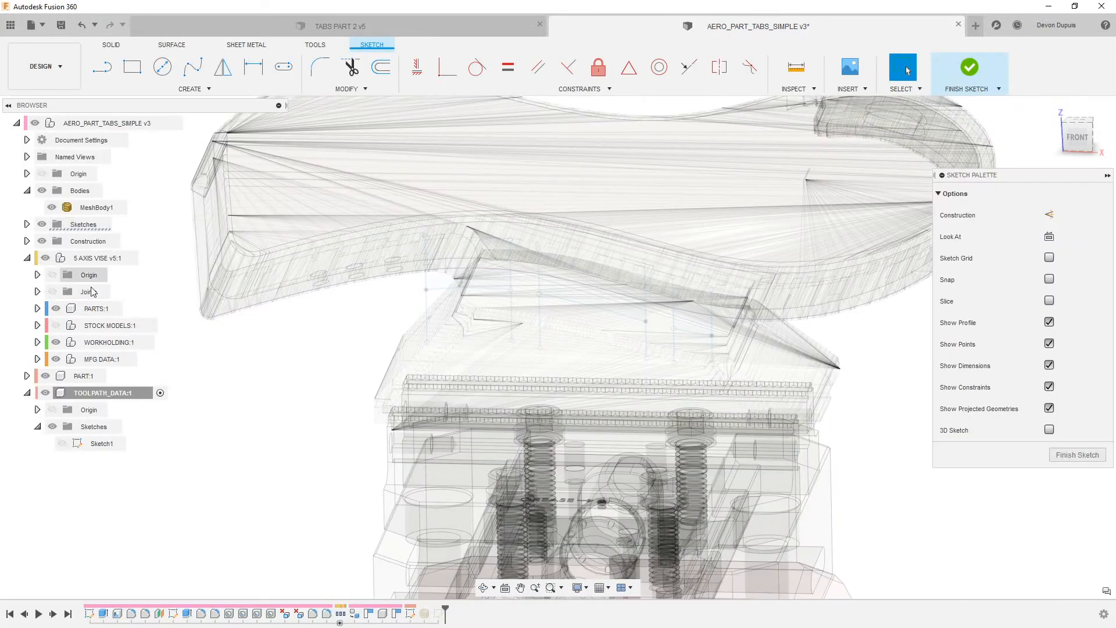
left_click(27, 224)
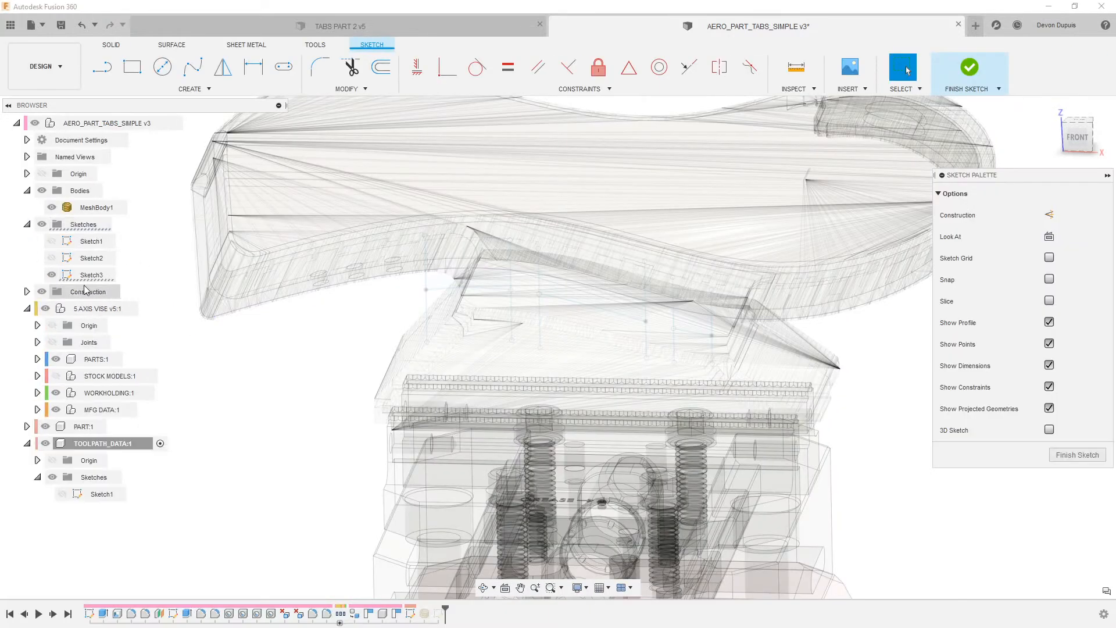
double_click(91, 274)
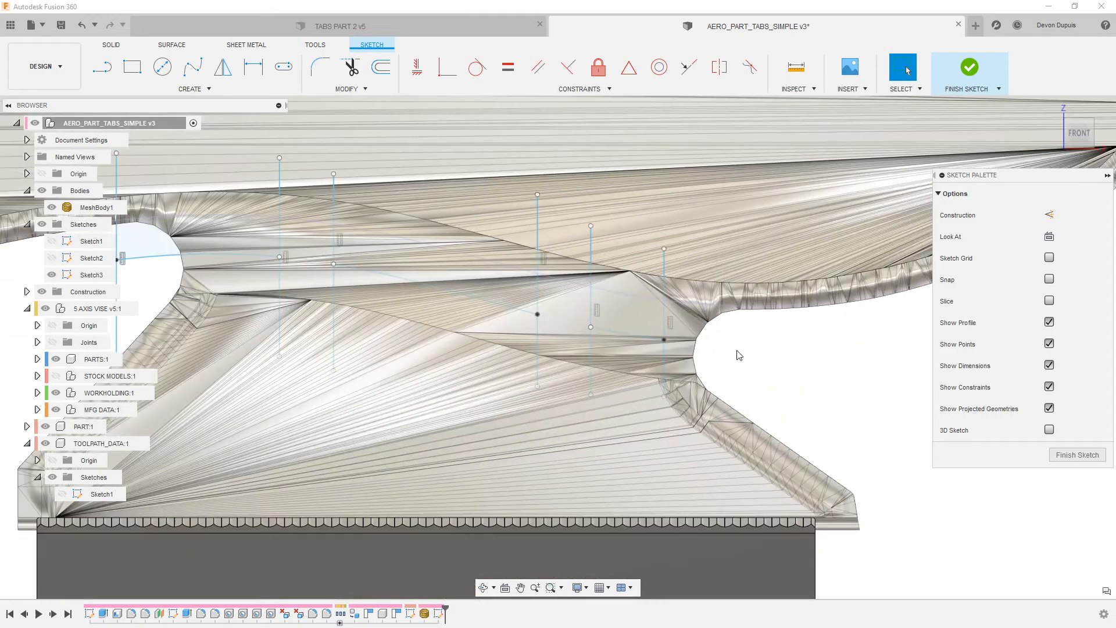
- Try to extend the short offset curve segment nearest the rounded end with the Extend tool
key("s")
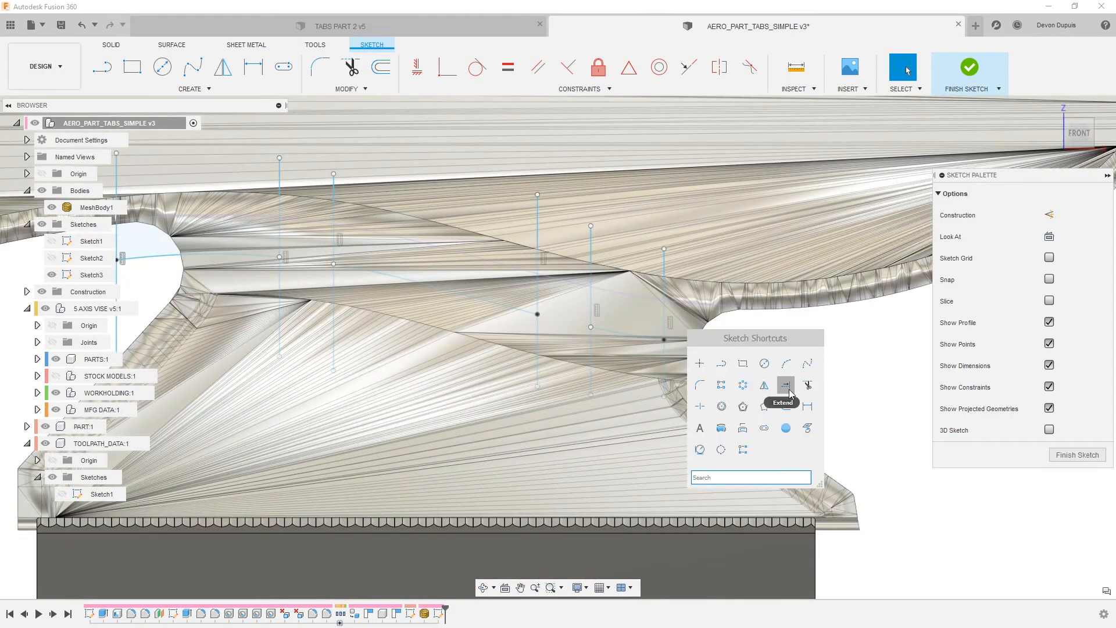
left_click(786, 386)
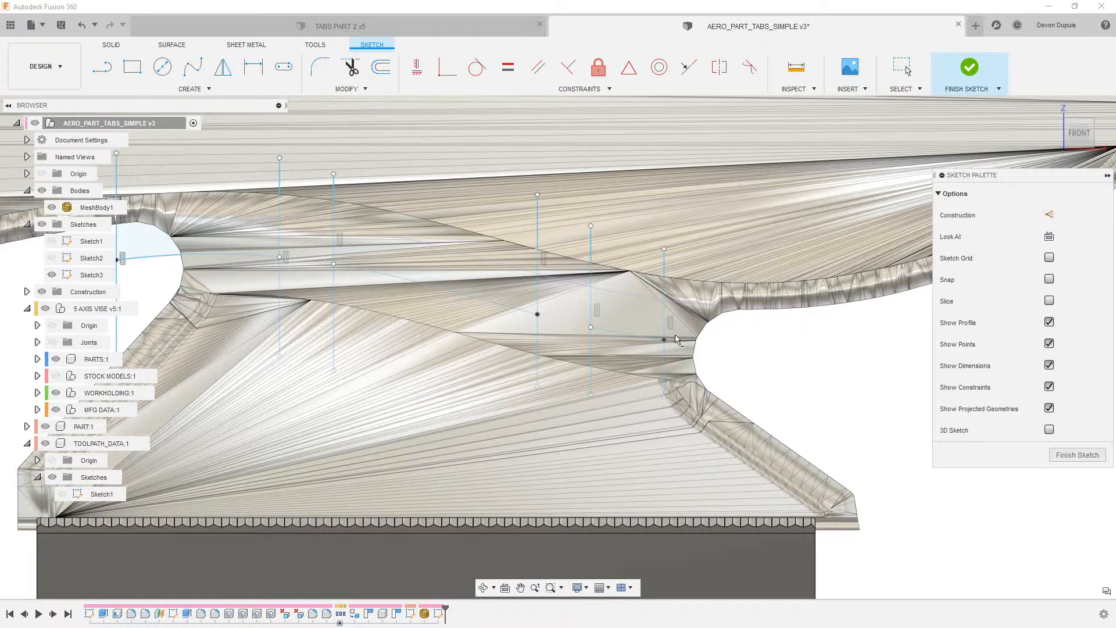
left_click(651, 343)
scroll(747, 361, "down", 5)
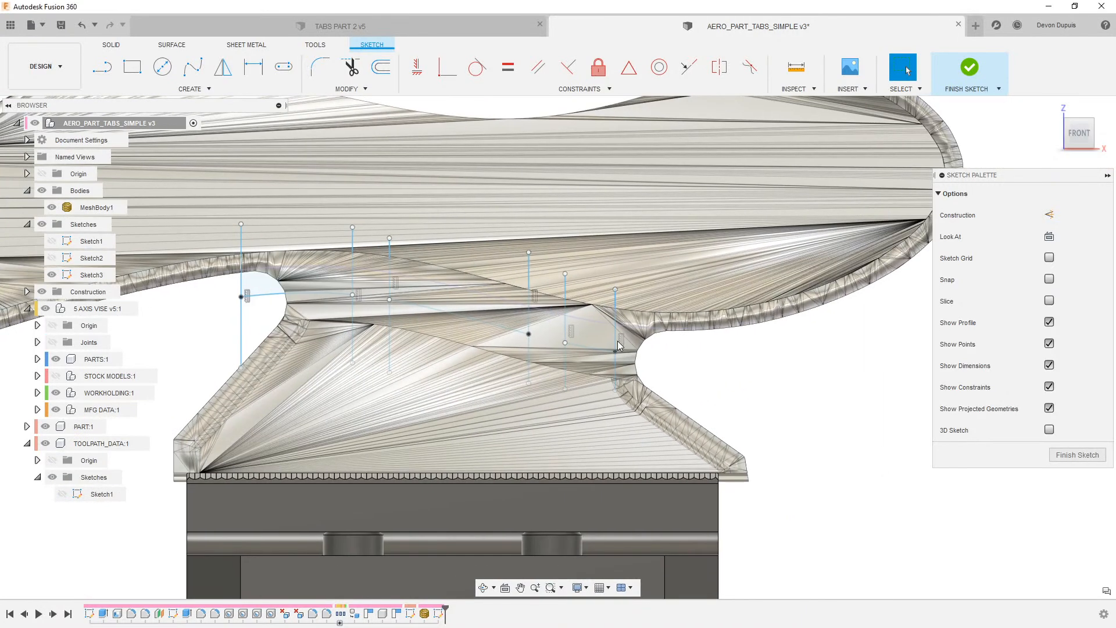
- Delete the two vertical trim lines bounding the short segment nearest the rounded end in Sketch3 and finish the sketch
left_click(616, 338)
key("Delete")
left_click(565, 356)
key("Delete")
scroll(628, 354, "down", 2)
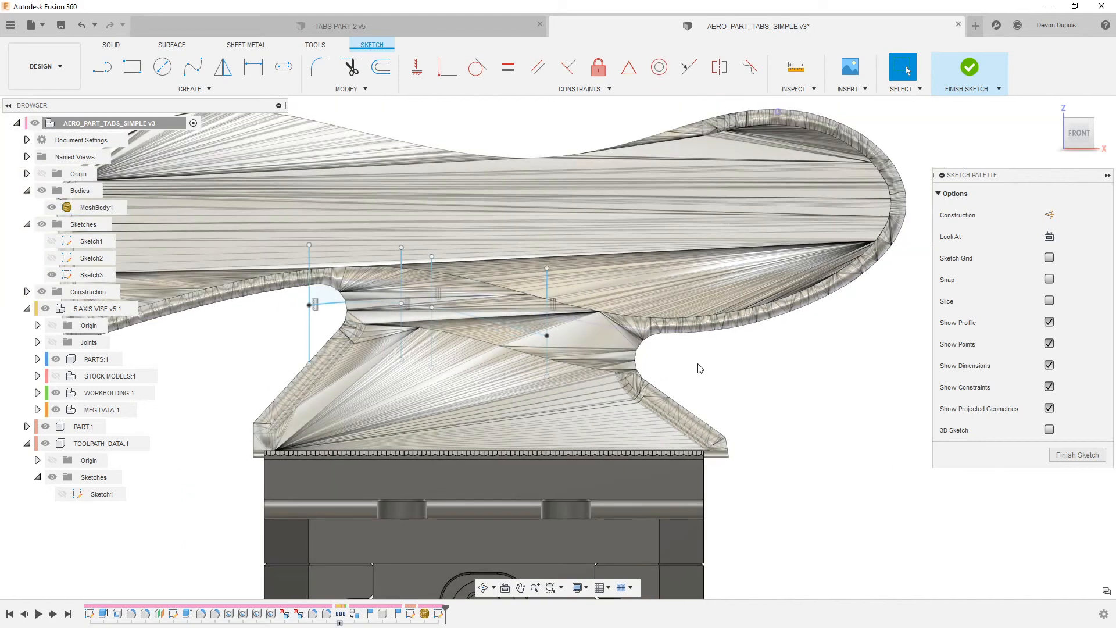
key("p")
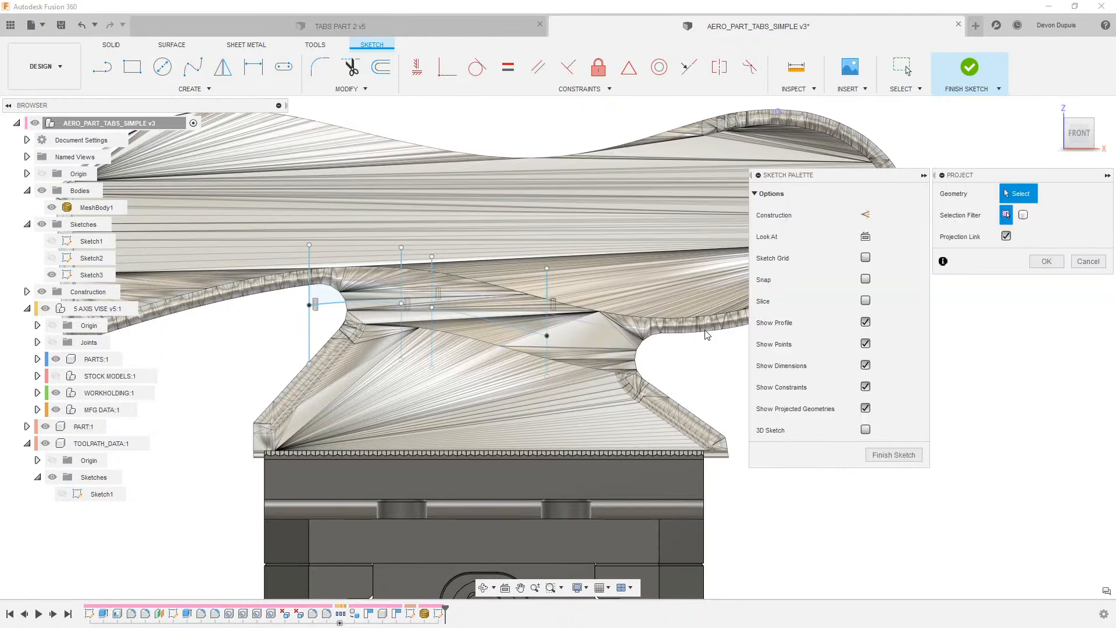
left_click(1097, 261)
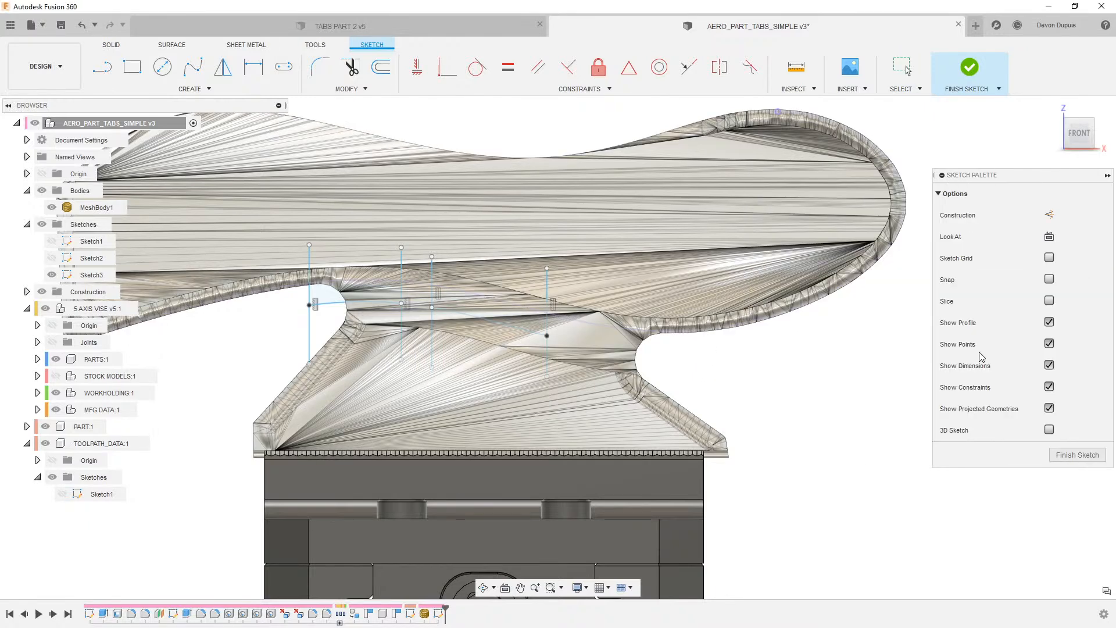
left_click(1078, 456)
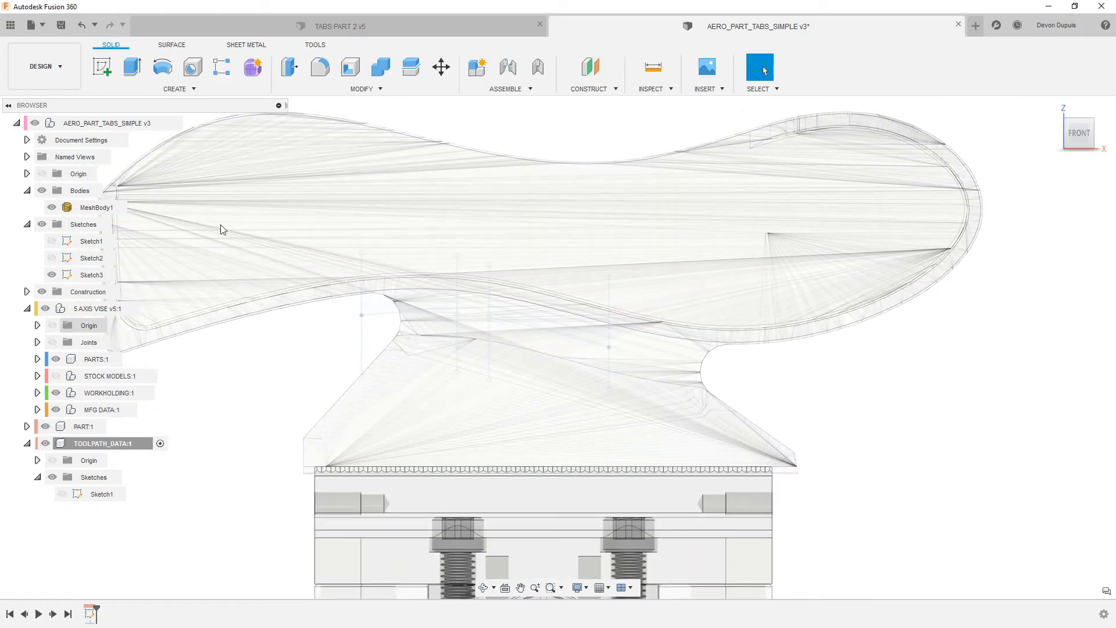
- Start a new sketch in the TOOLPATH_DATA component on the front planar face of the part
left_click(101, 71)
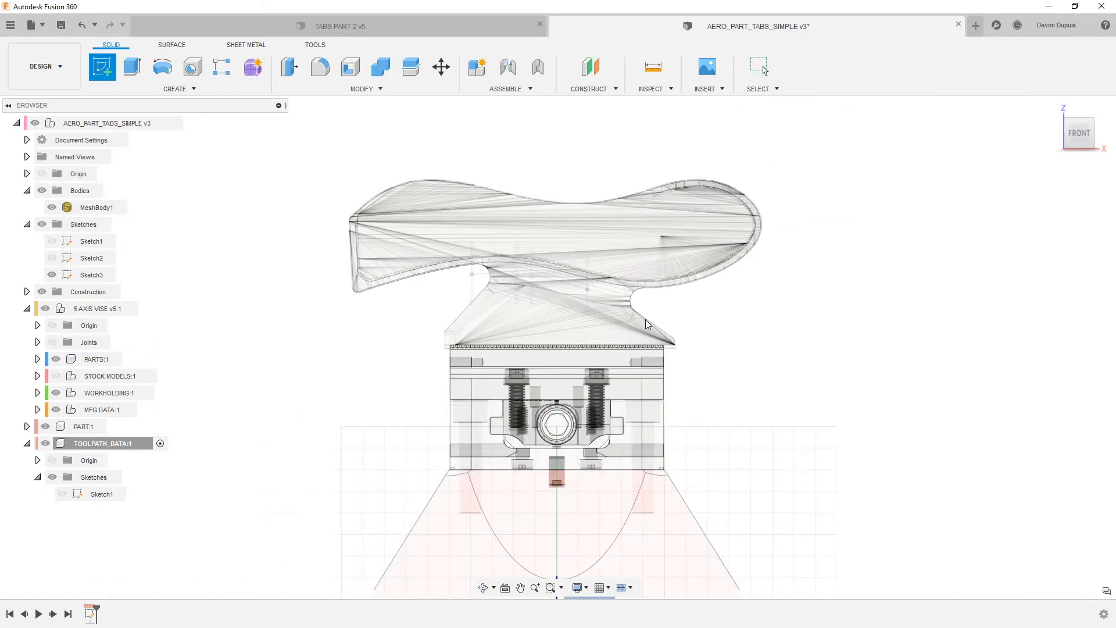
scroll(583, 355, "up", 5)
middle_click_drag(583, 355, 603, 357, "shift")
scroll(602, 357, "up", 10)
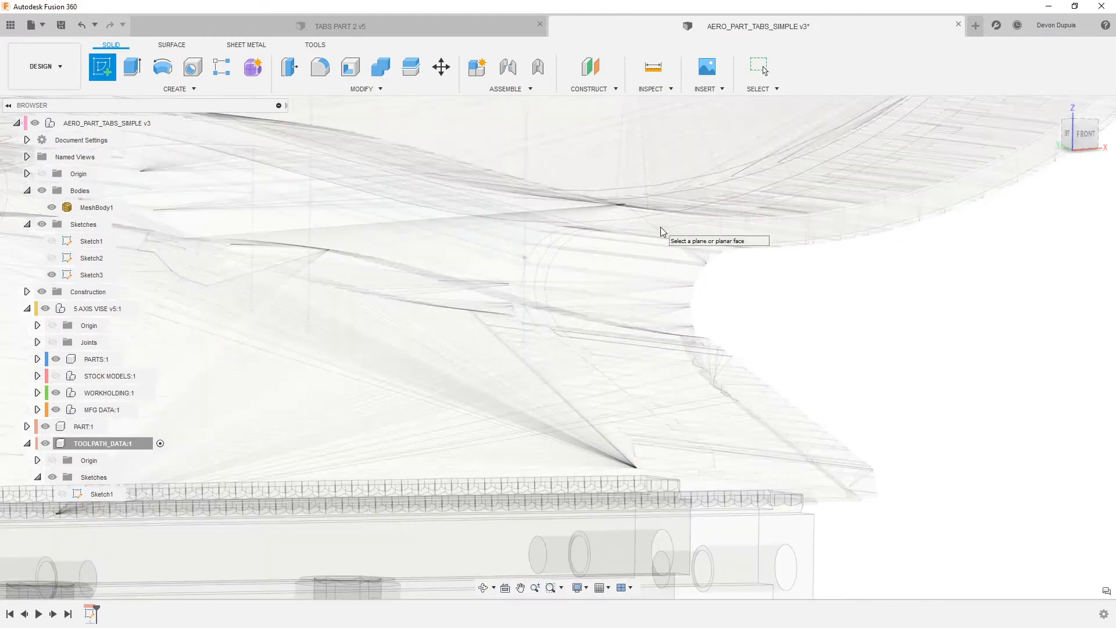
left_click(583, 279)
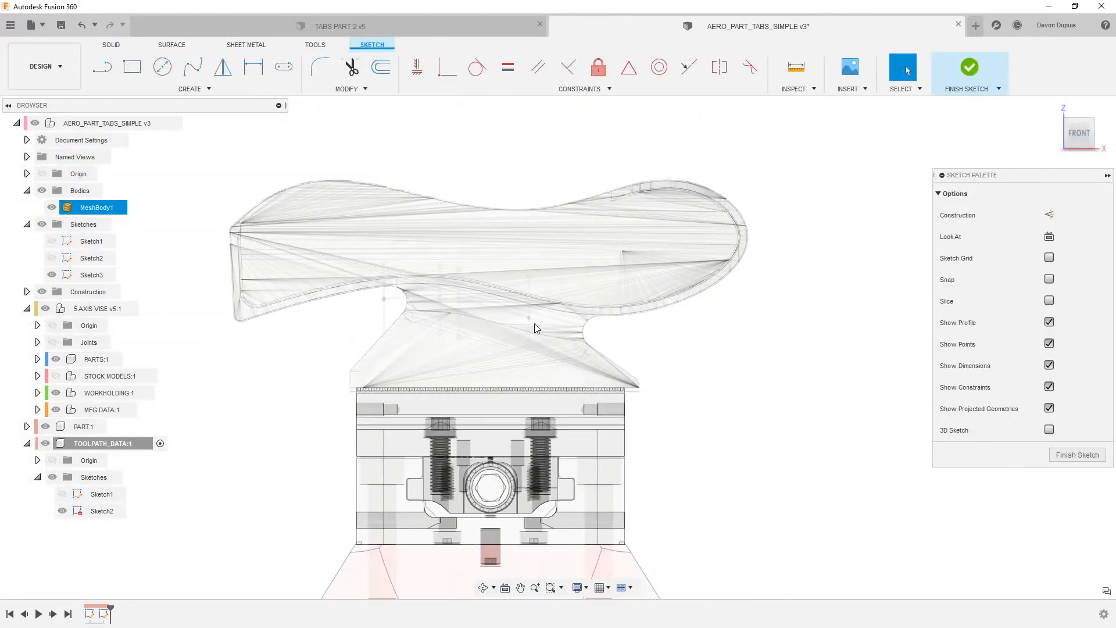
- Hide MeshBody1 and project the part's lower outline curve, including the rounded end, into the new sketch with Projection Link on
key("p")
left_click(52, 208)
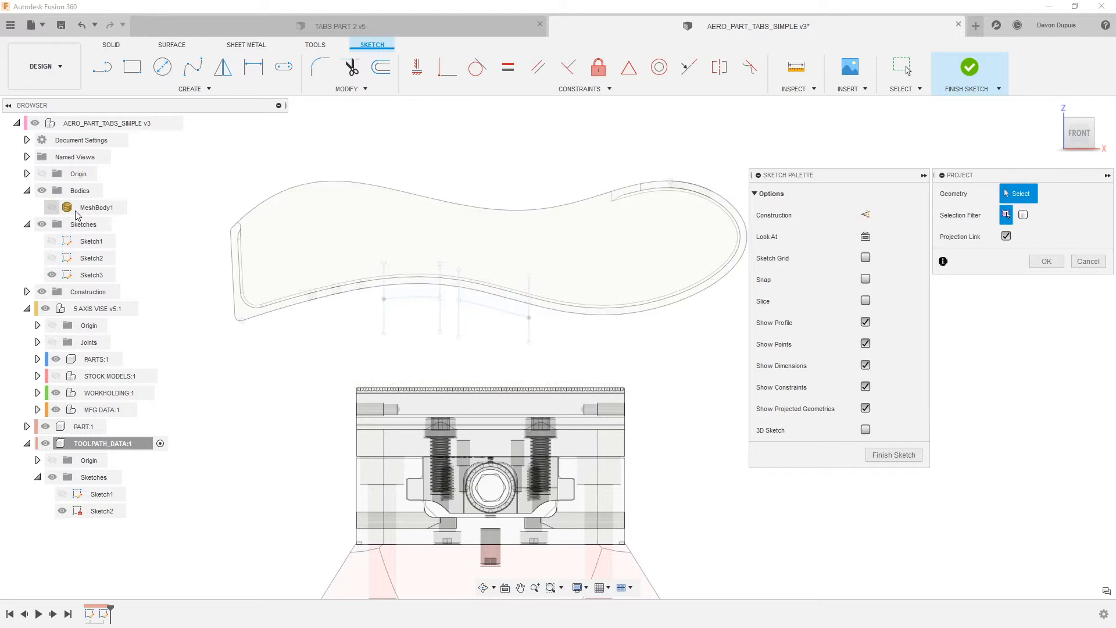
left_click(647, 311)
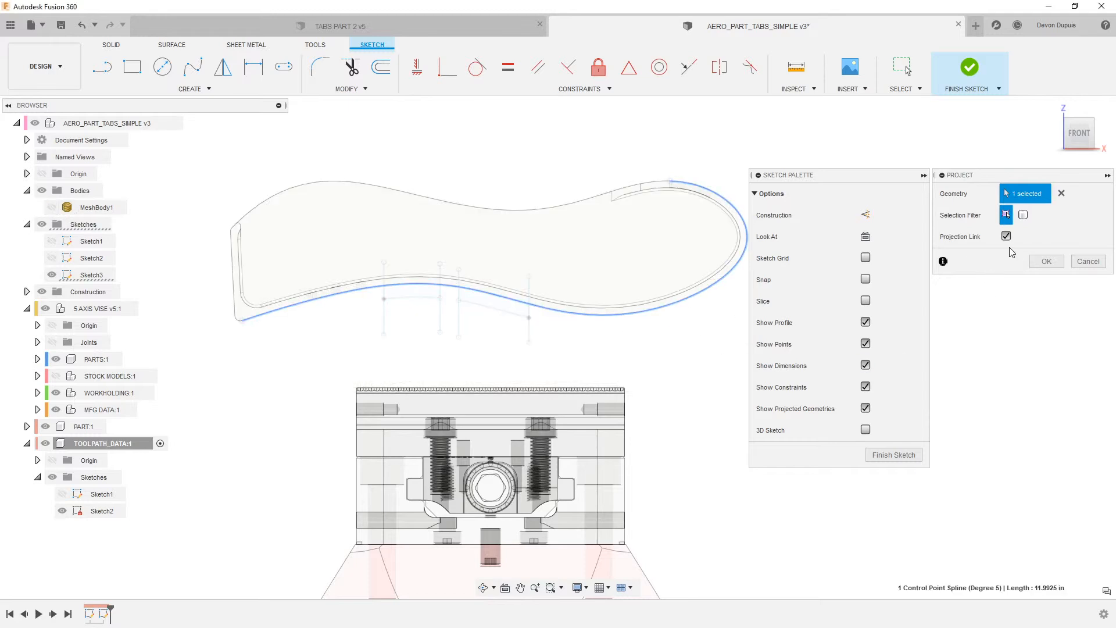
left_click(1050, 264)
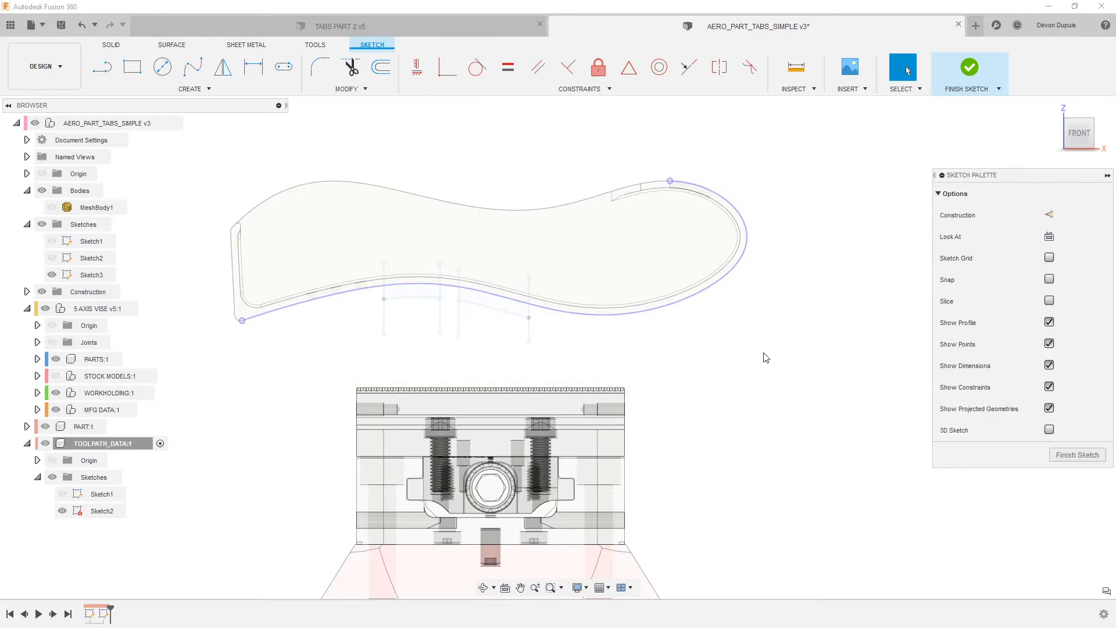
- Offset the projected outline curve outward by 0.25 in
key("s")
left_click(861, 431)
left_click(708, 305)
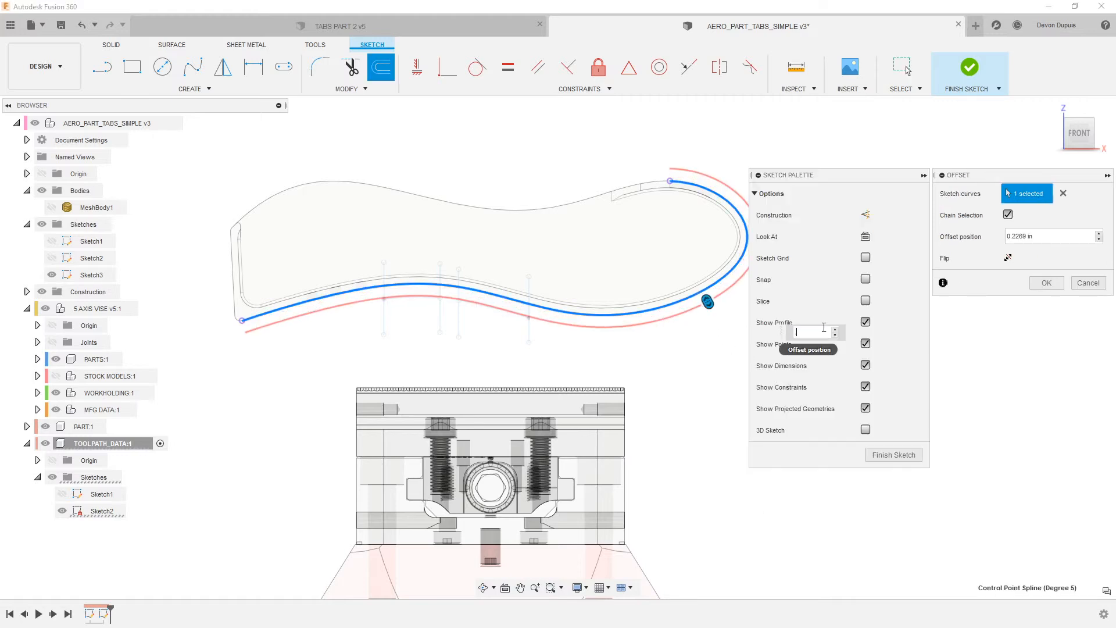
type(".25")
key("Return")
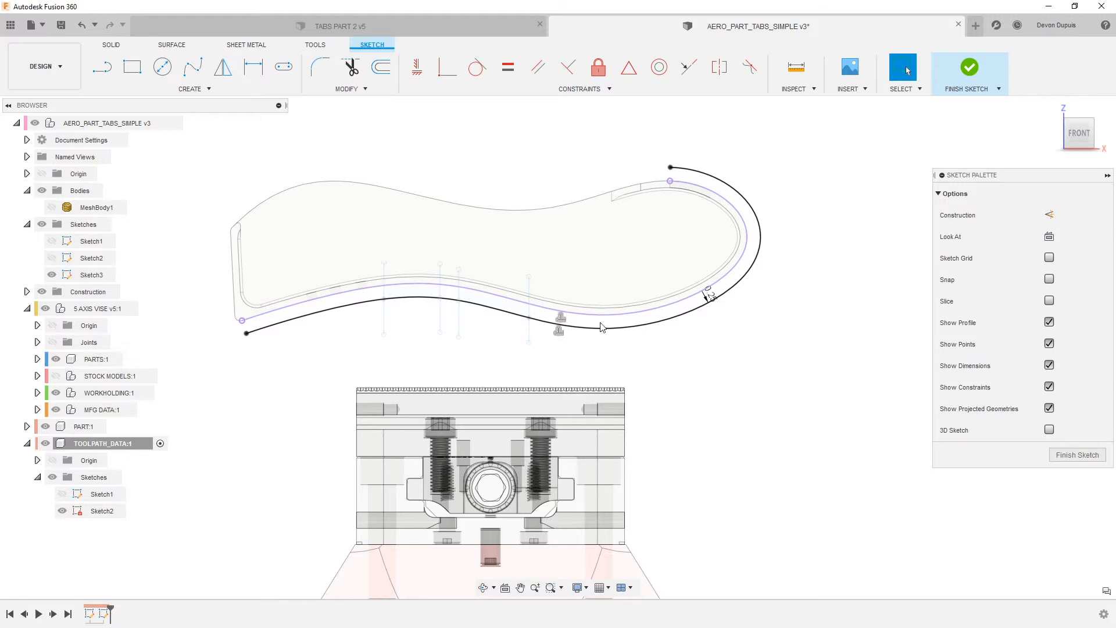
- Draw two slanted lines across the offset curve beneath the rounded end, using the Sketch3 tab lines as a spacing reference
scroll(523, 326, "up", 2)
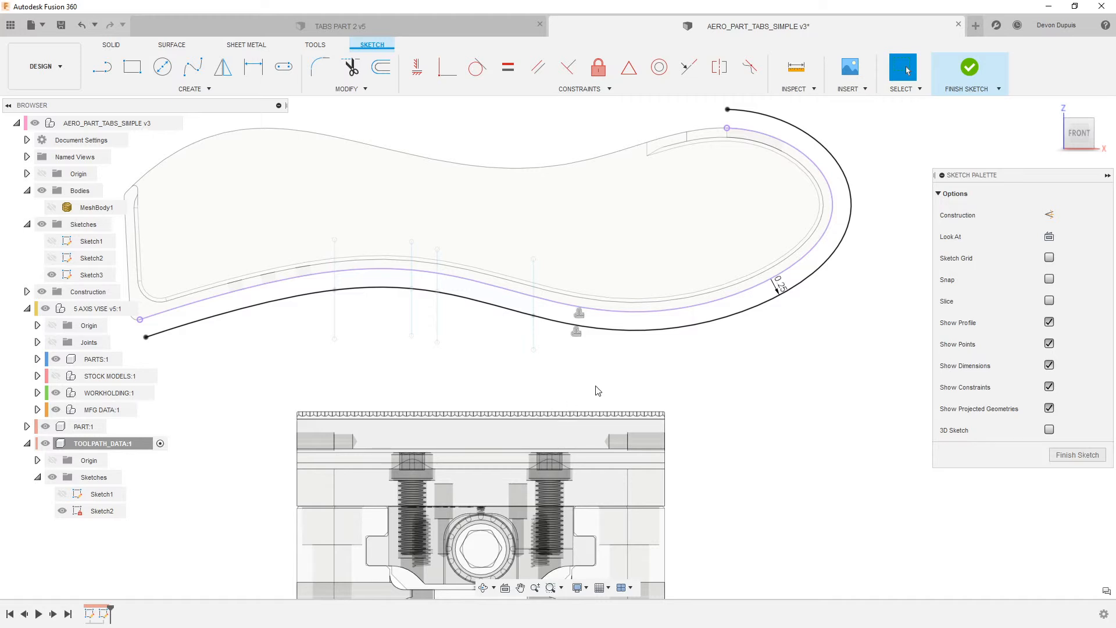
key("l")
left_click(705, 269)
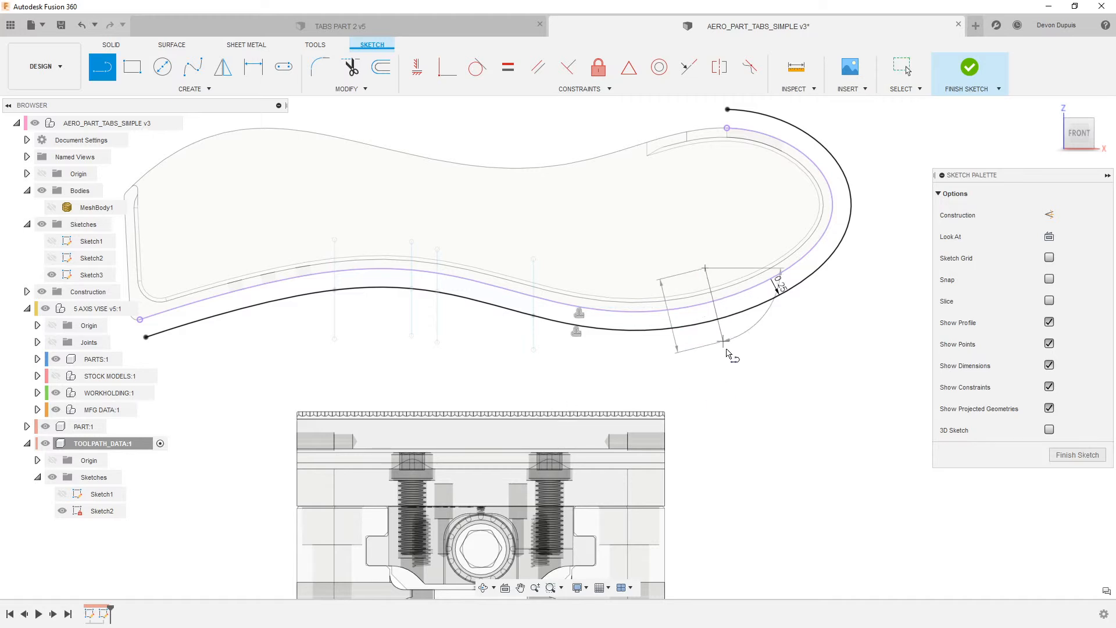
left_click(734, 370)
key("Escape")
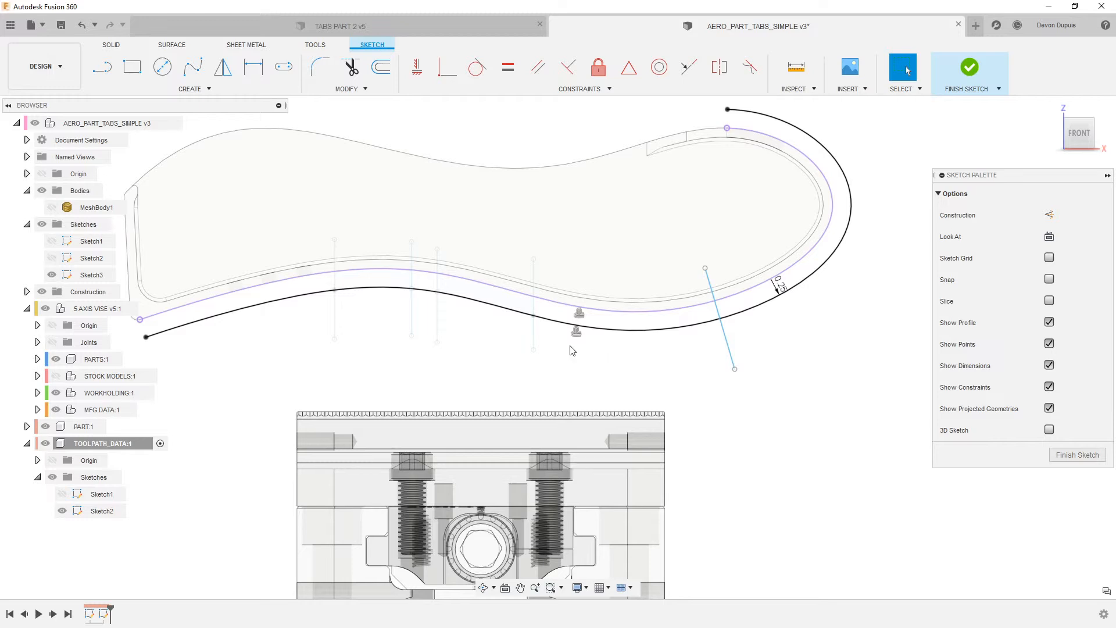
scroll(554, 348, "down", 1)
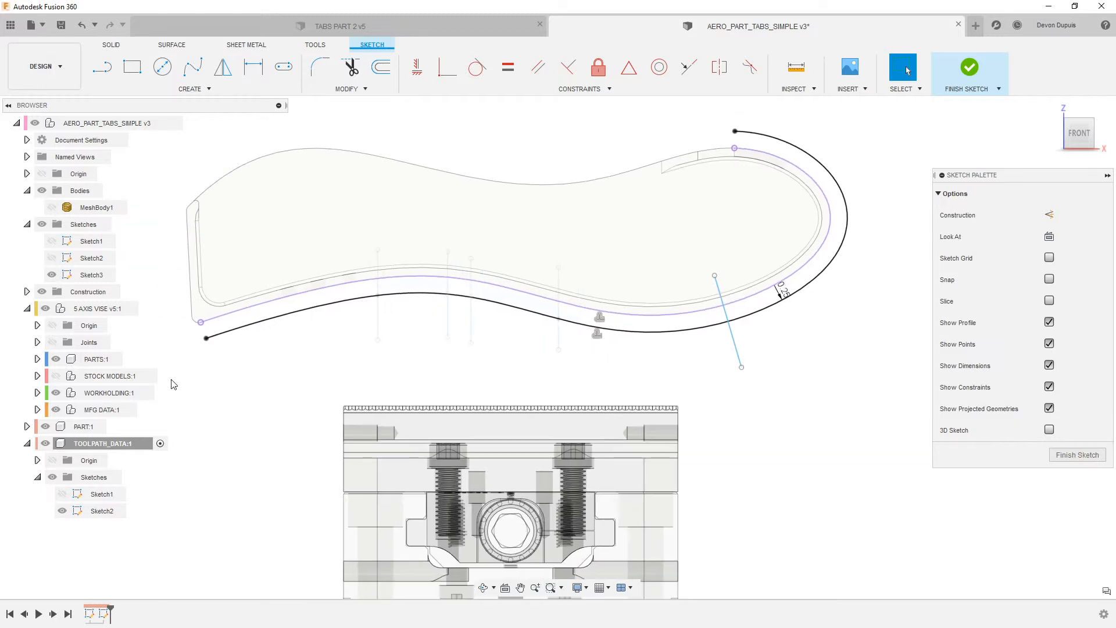
left_click(52, 275)
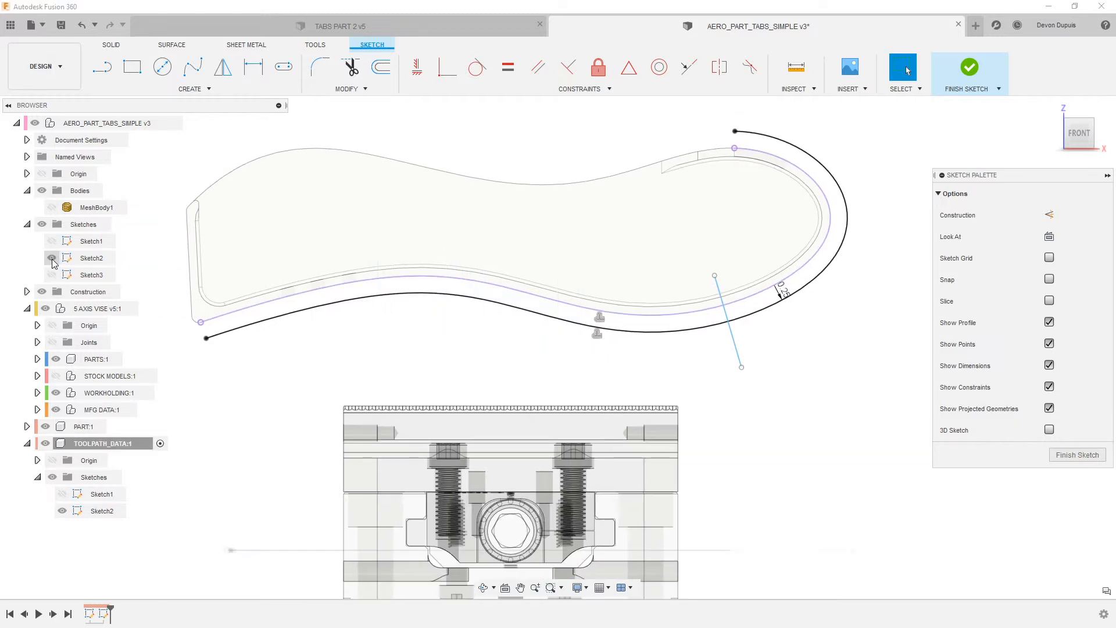
left_click(52, 275)
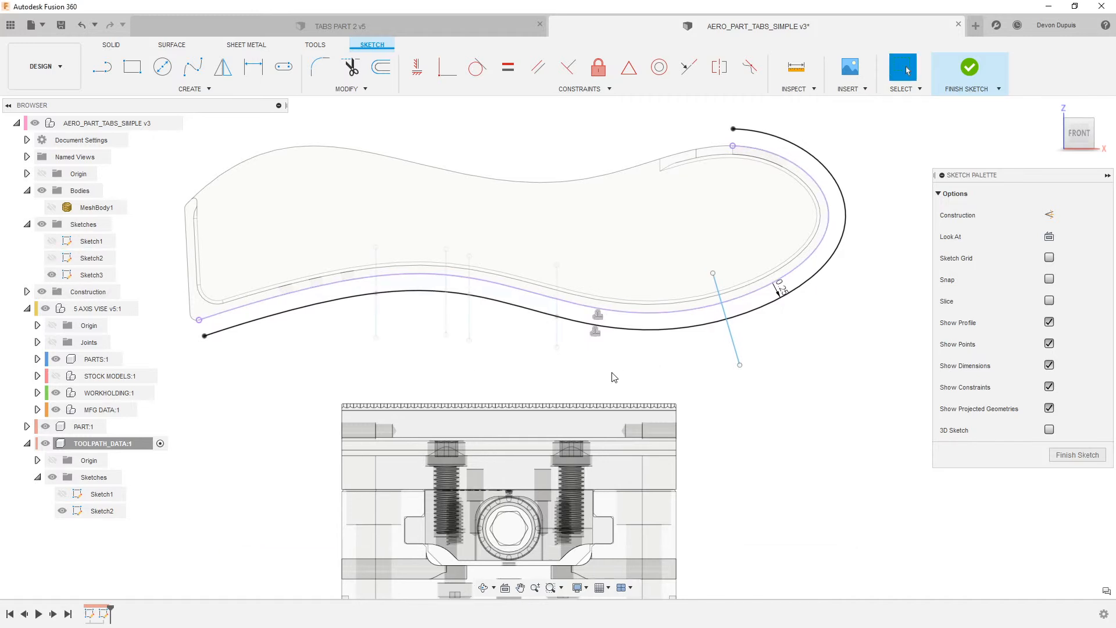
key("l")
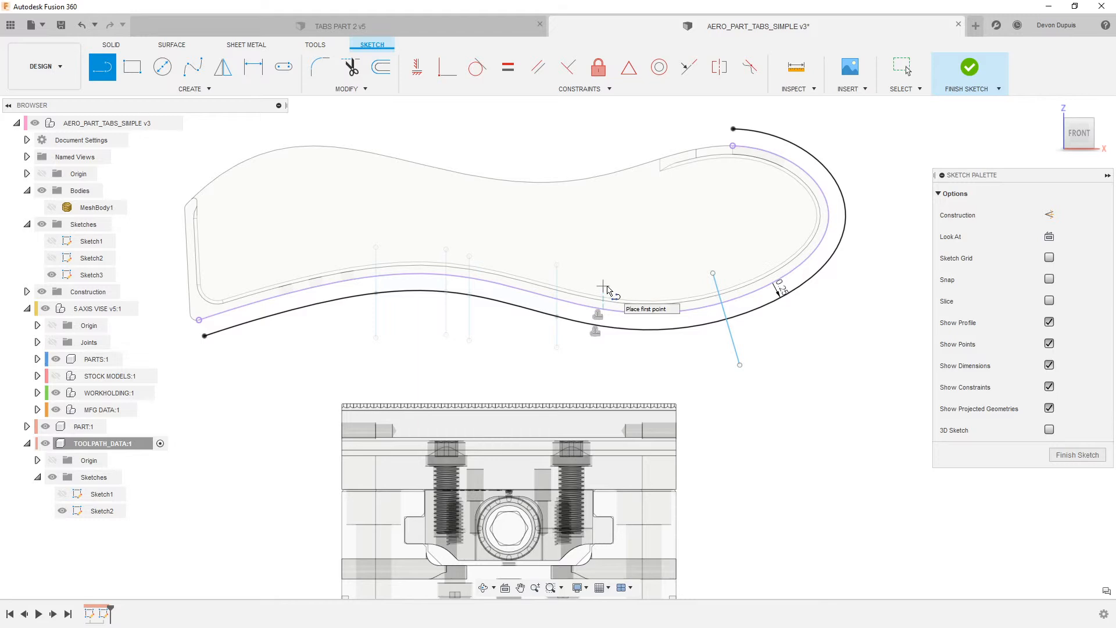
left_click(615, 284)
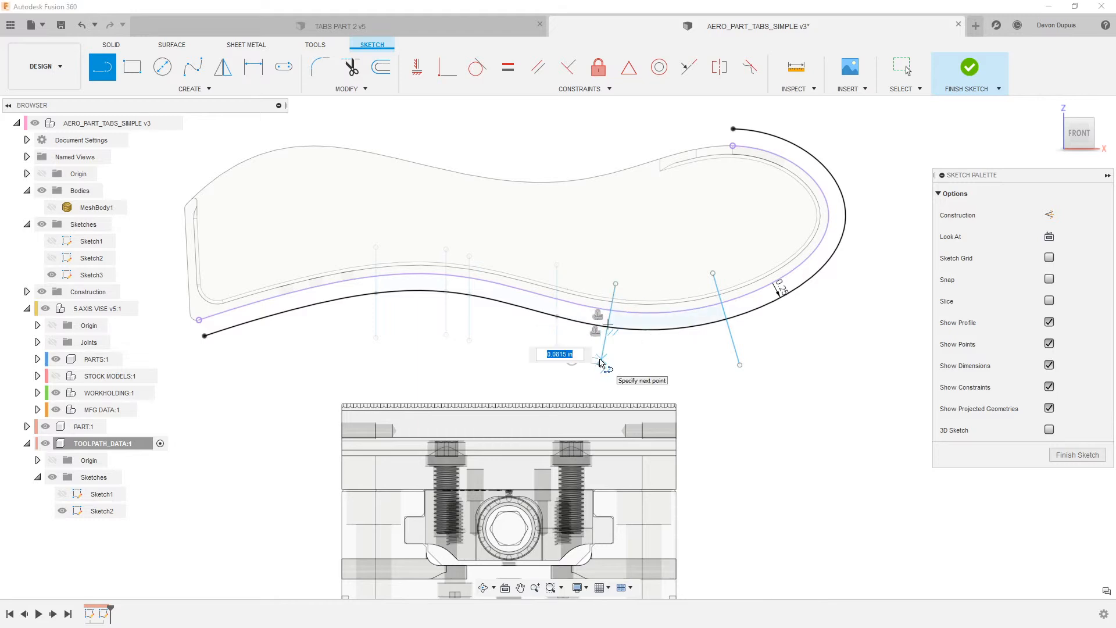
left_click(602, 363)
key("Escape")
- Trim the offset curve outside the two slanted lines and finish the sketch
key("t")
left_click(582, 326)
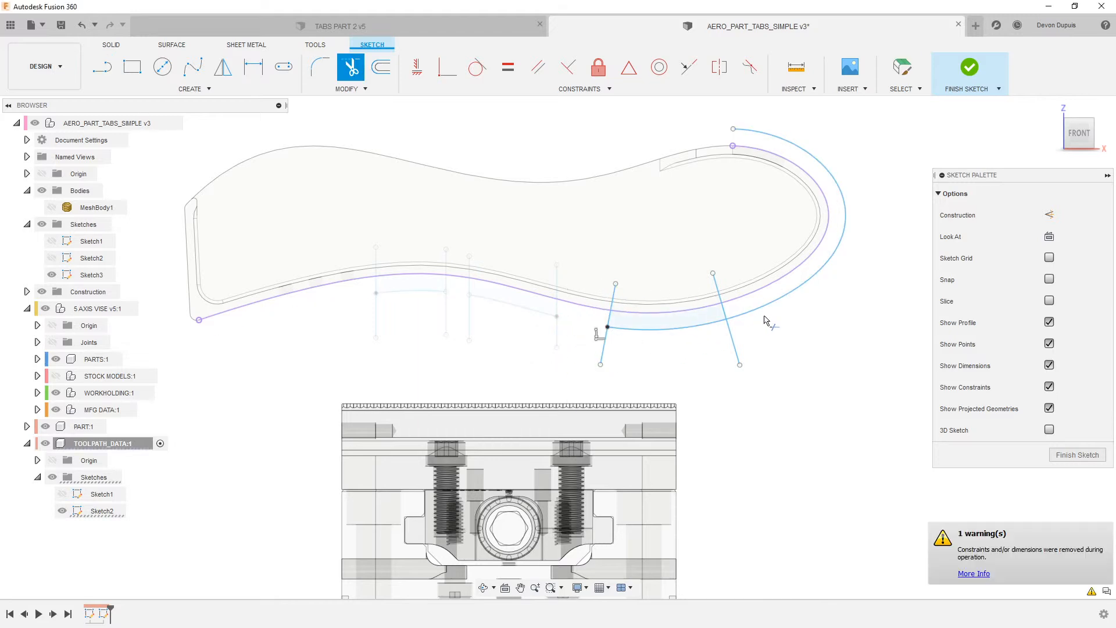
left_click(767, 318)
left_click(1078, 455)
left_click(44, 66)
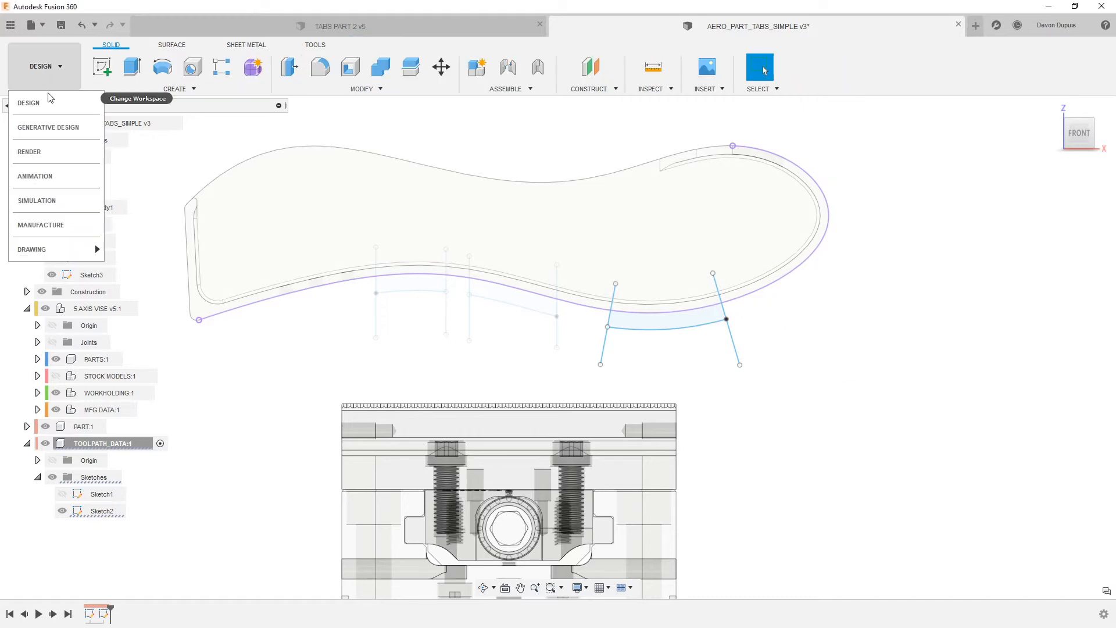
left_click(41, 225)
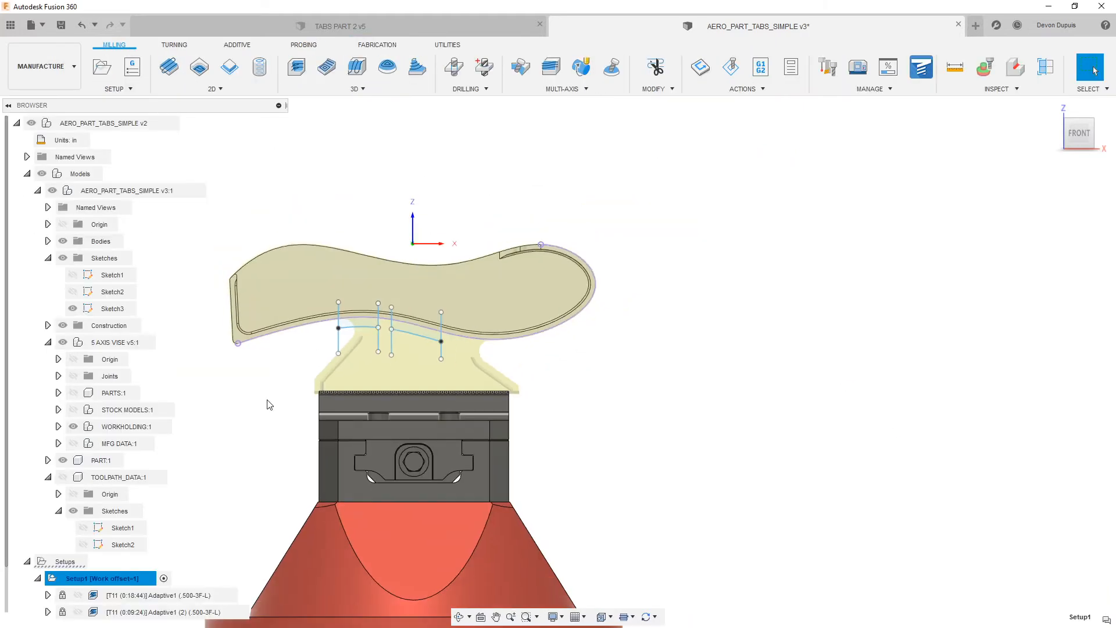
right_click(156, 611)
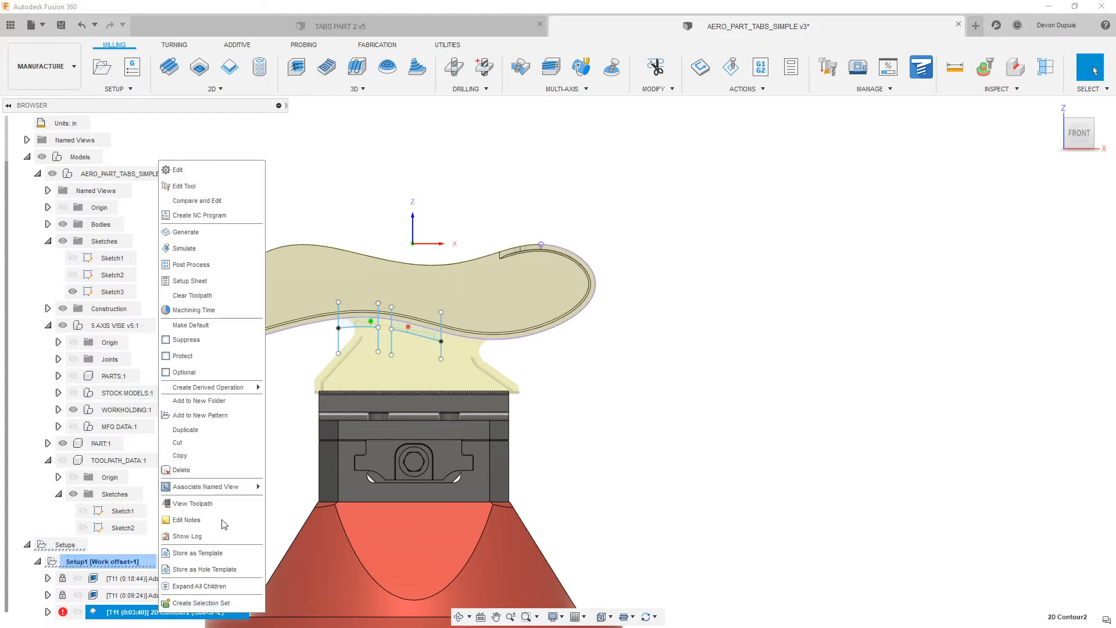
left_click(220, 168)
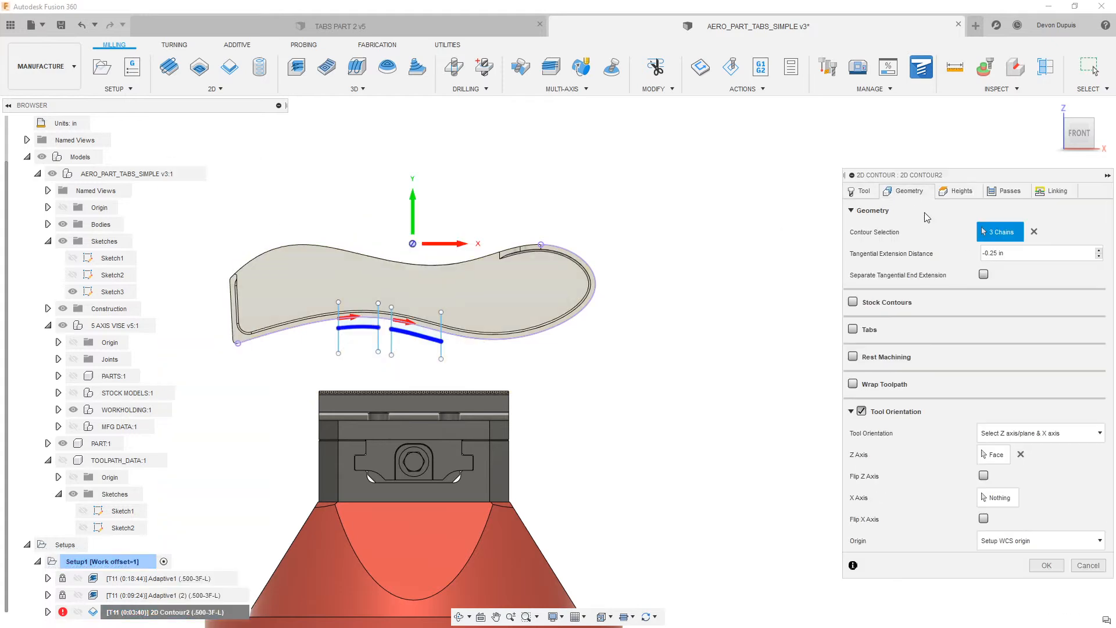
left_click(1035, 232)
left_click(426, 338)
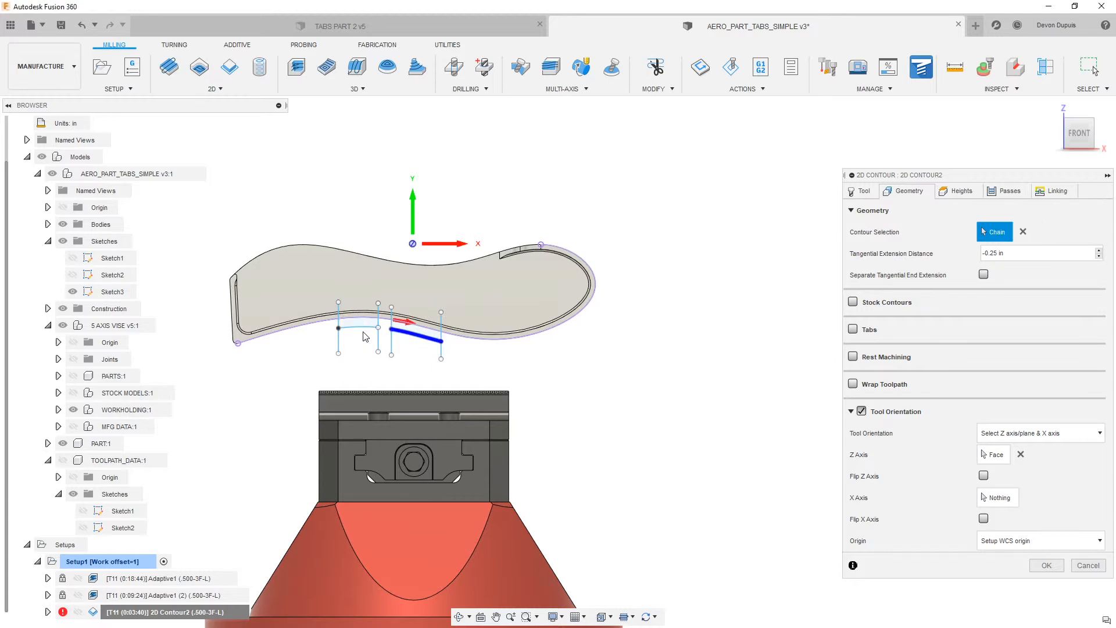
left_click(363, 328)
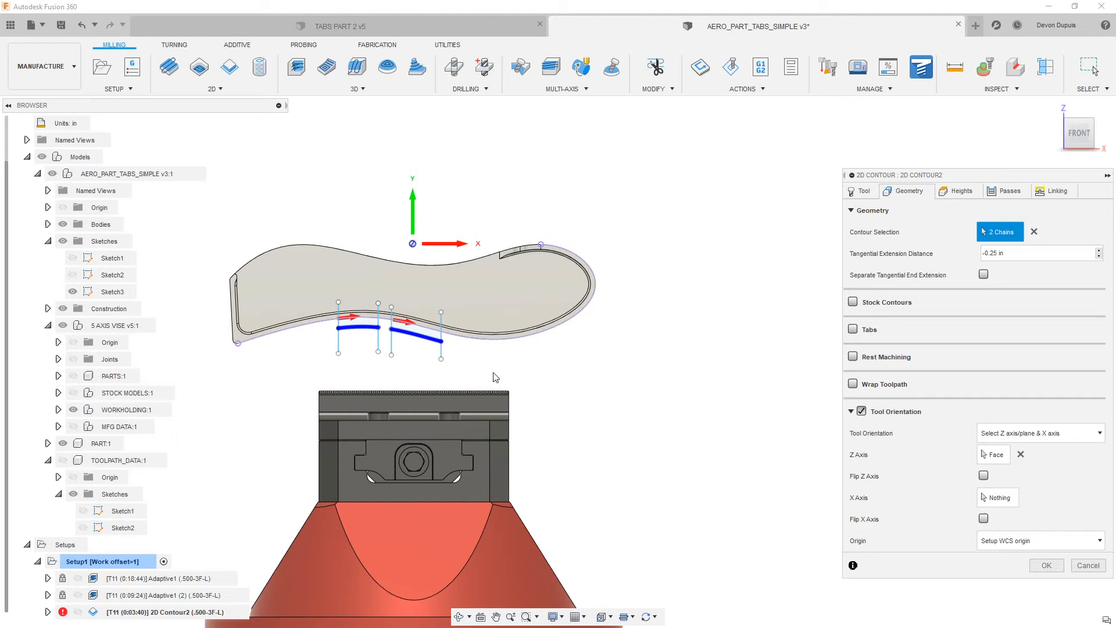
left_click(59, 495)
left_click(48, 478)
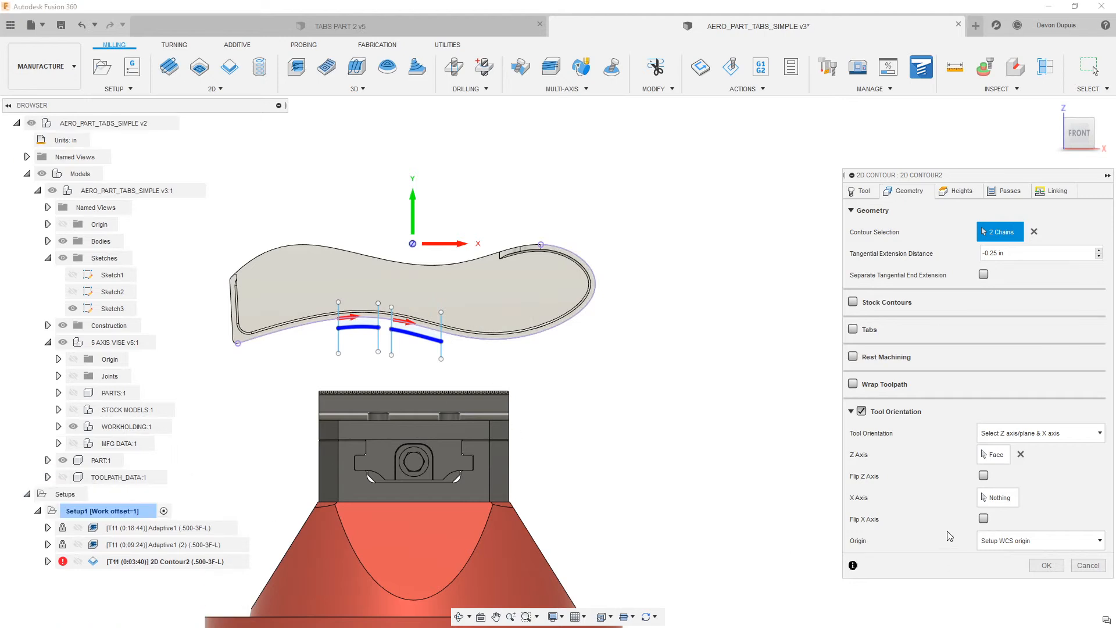
key("Escape")
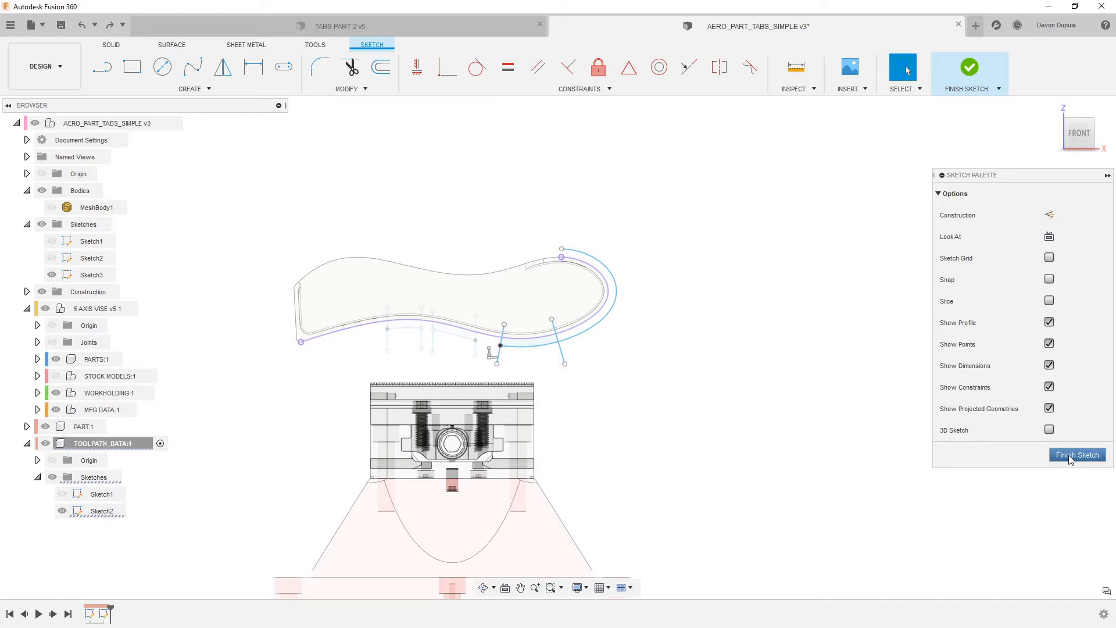
- Trim away the offset curve portion wrapping the rounded end beyond the slanted line and finish the sketch again
key("t")
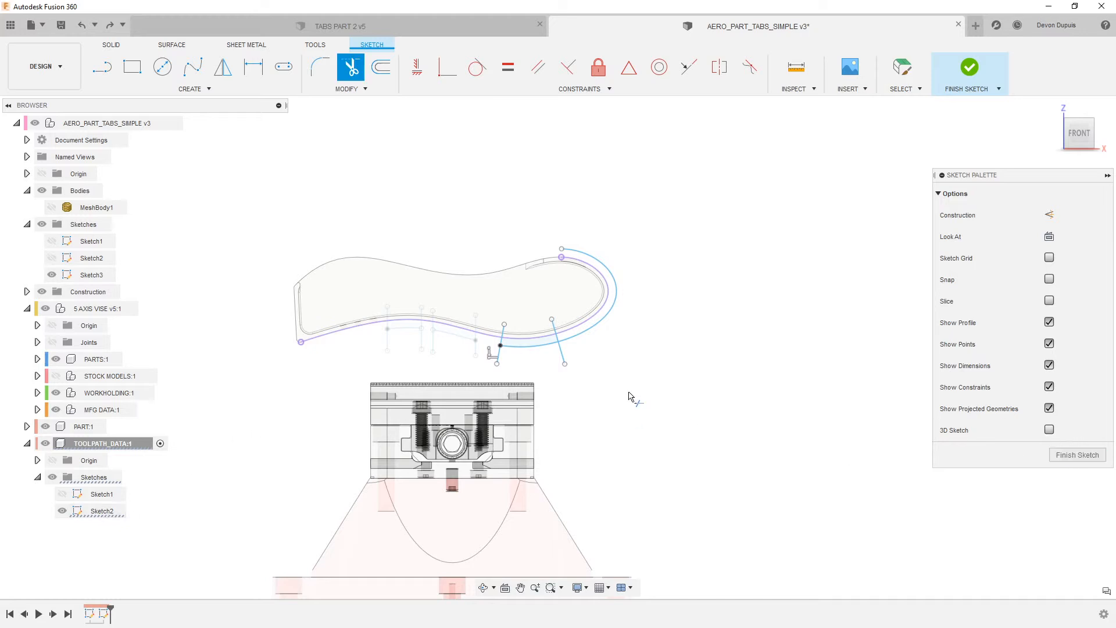
left_click(588, 330)
left_click(1075, 459)
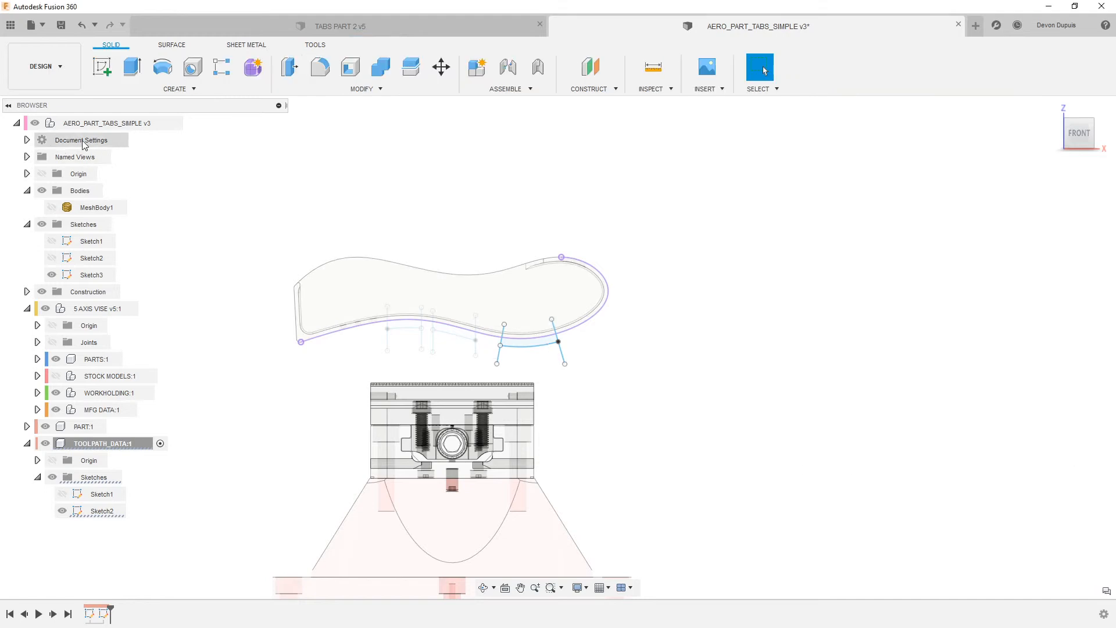
- Switch to the Manufacture workspace, show the TOOLPATH_DATA component and expand its sketches
left_click(44, 66)
left_click(44, 225)
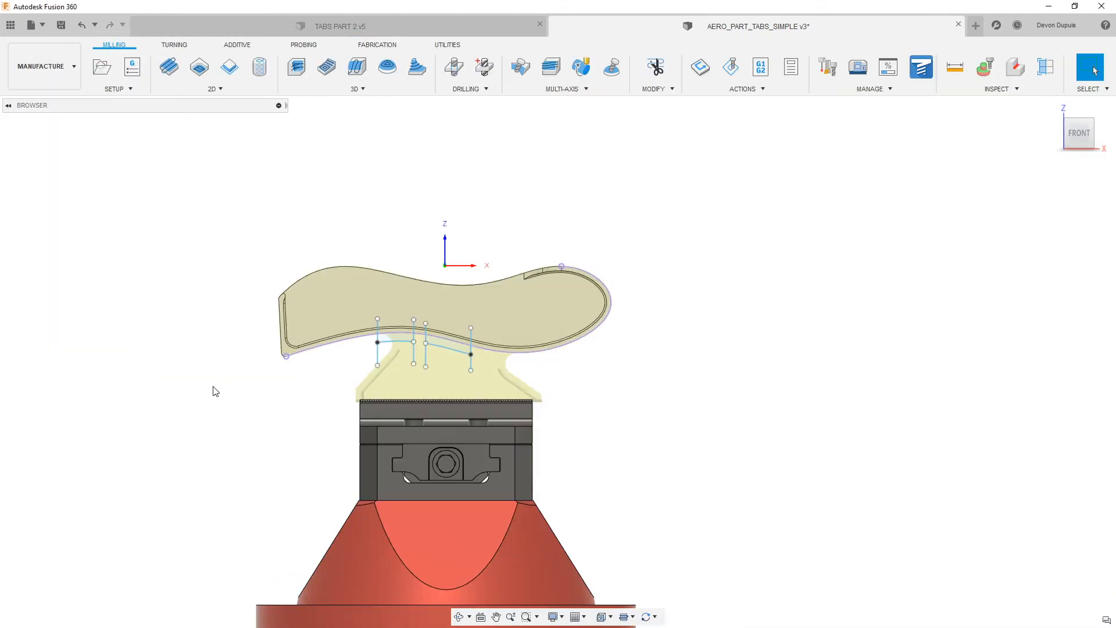
left_click(47, 477)
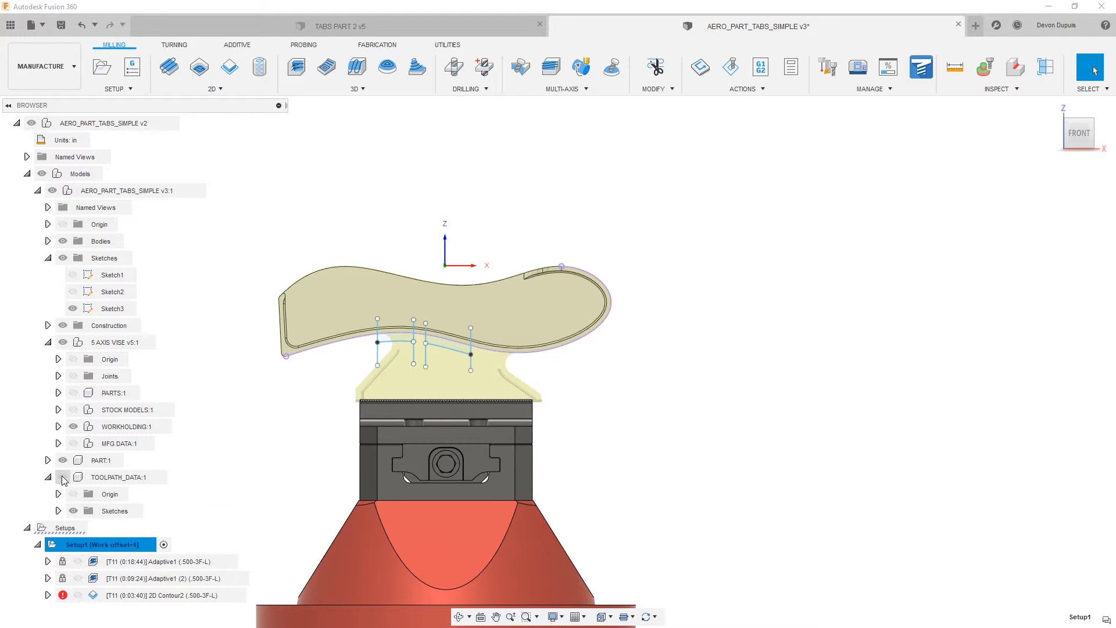
left_click(58, 511)
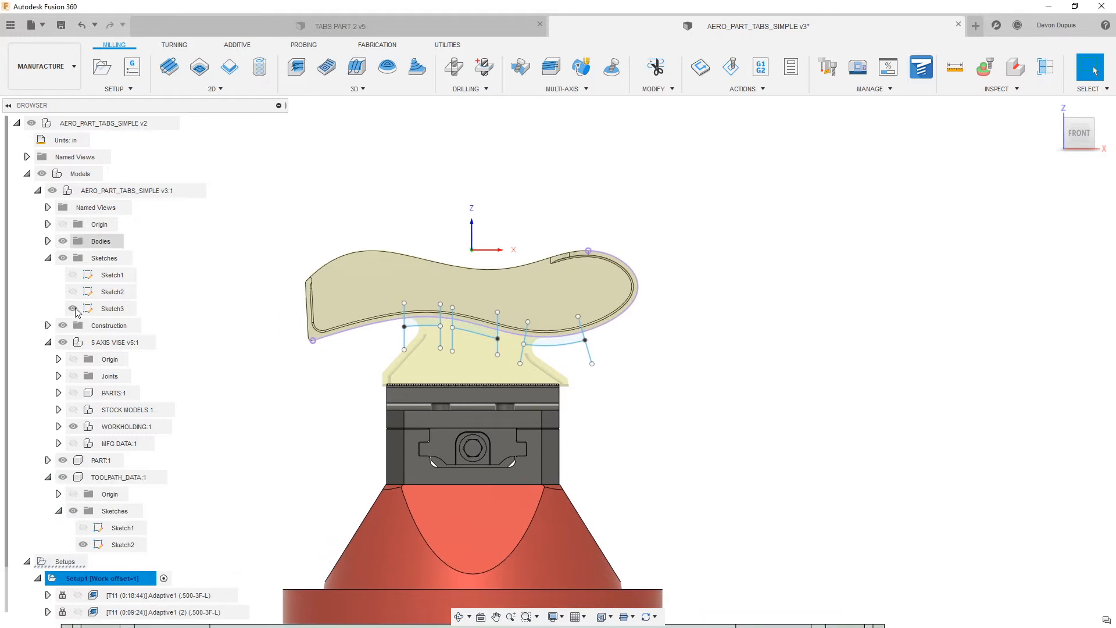
- Reselect the three offset curve segments, including the rebuilt one, as contour chains of 2D Contour2 and regenerate the toolpath
scroll(149, 608, "down", 1)
right_click(149, 612)
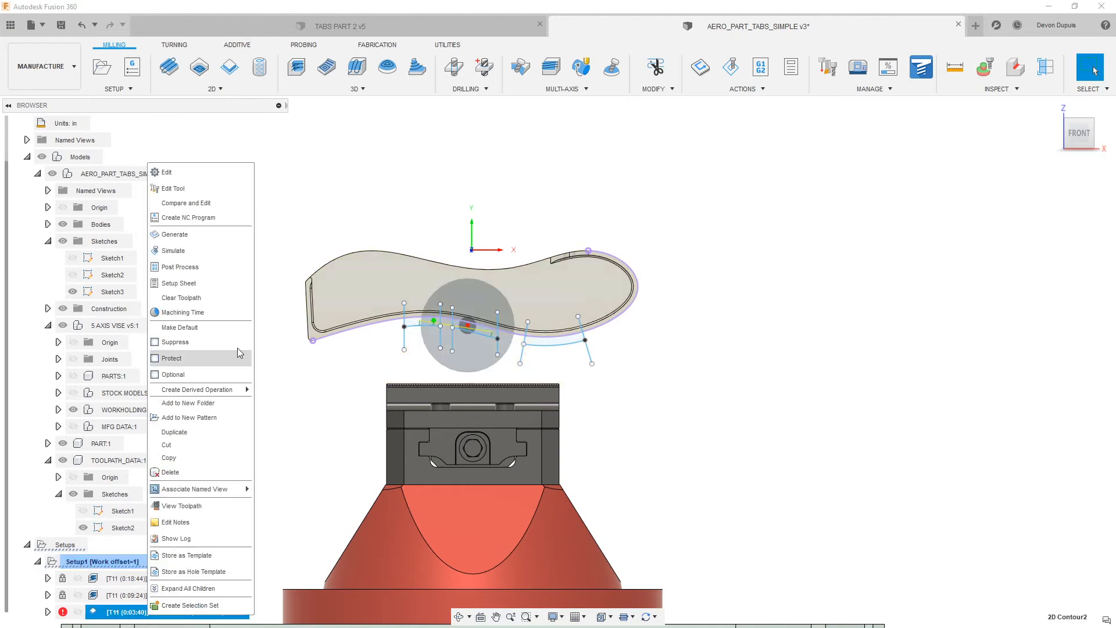
left_click(211, 172)
left_click(911, 192)
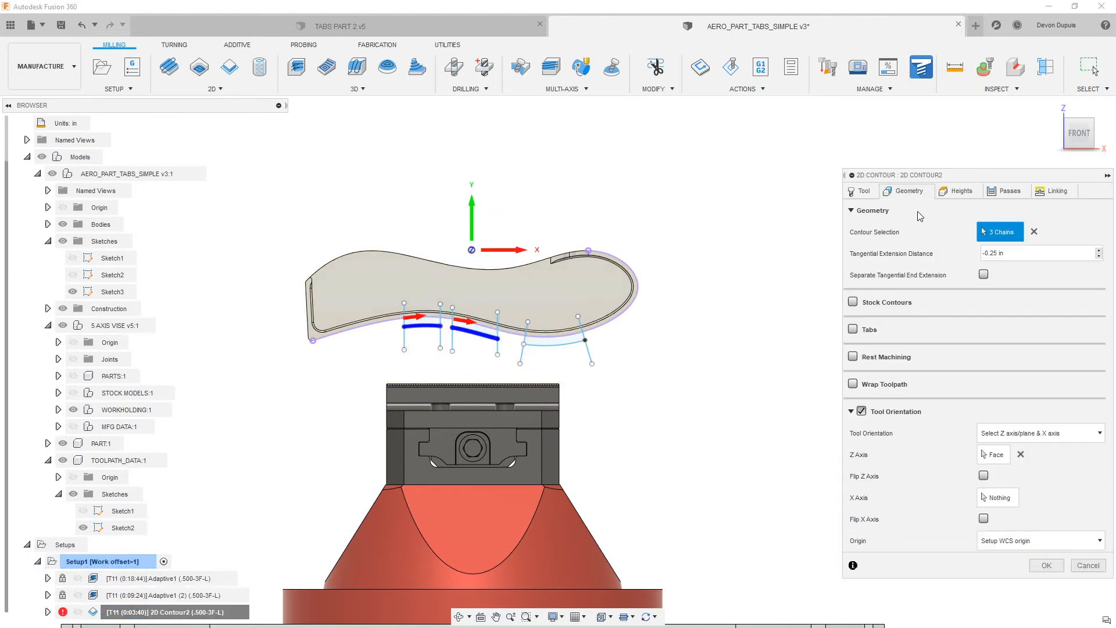
left_click(1034, 233)
left_click(566, 348)
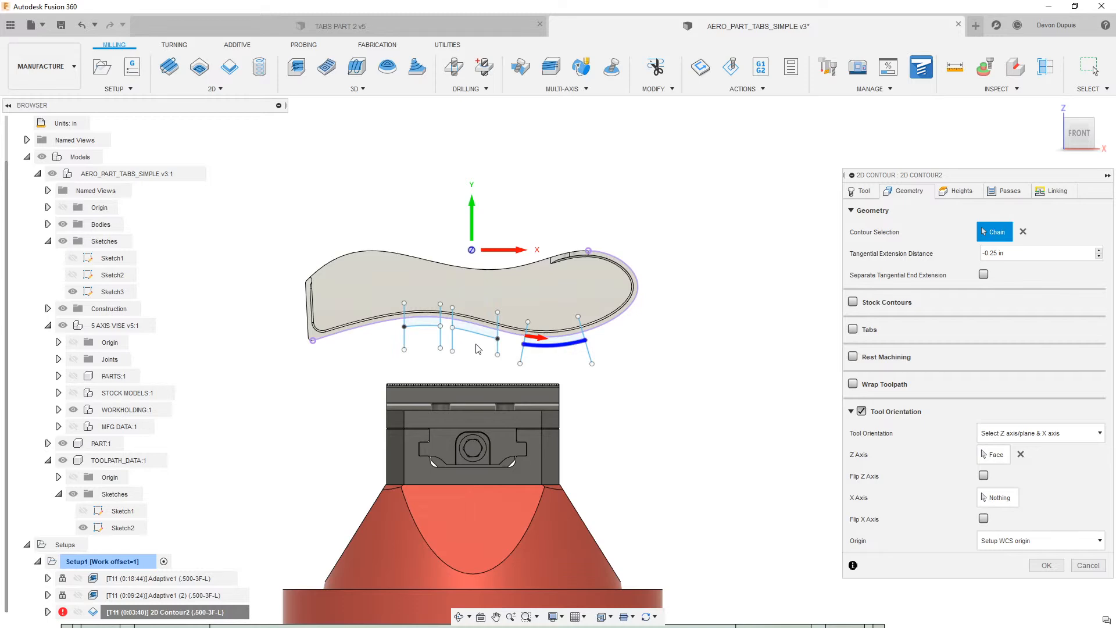
left_click(1045, 567)
scroll(553, 389, "up", 4)
middle_click_drag(541, 356, 525, 317, "shift")
scroll(491, 306, "down", 3)
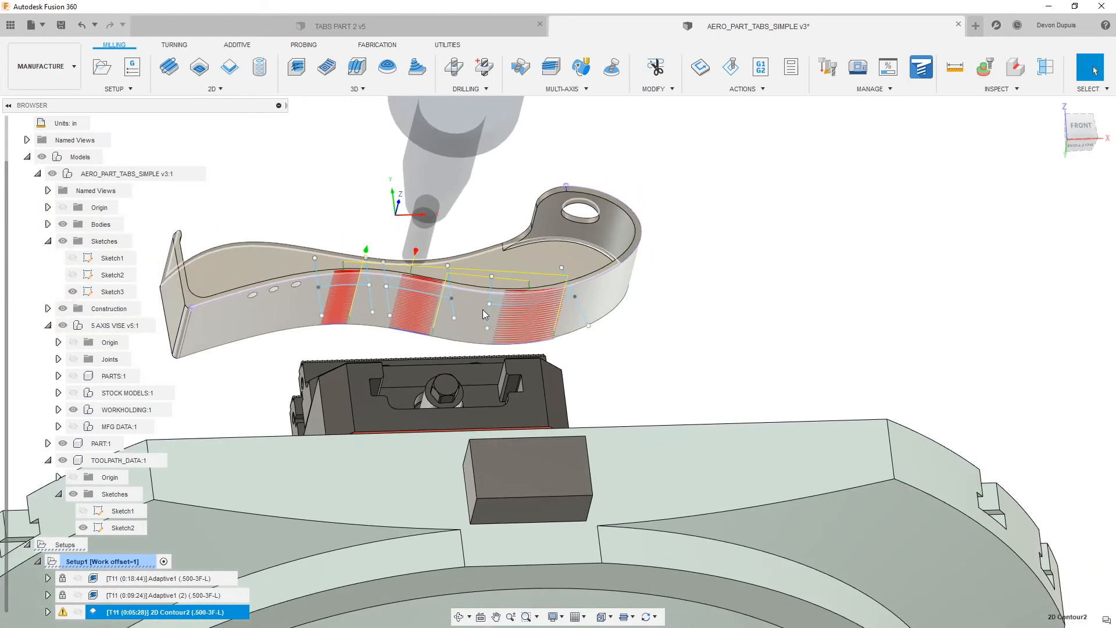
scroll(508, 317, "down", 1)
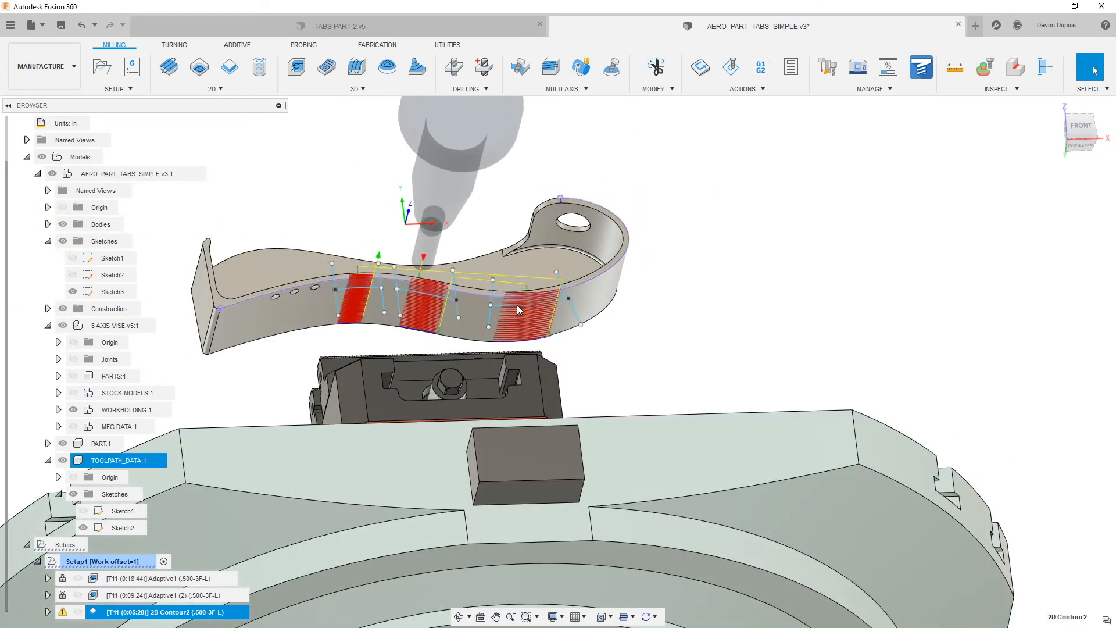
- Simulate 2D Contour2 at a faster playback speed with Sketch2 and Sketch3 hidden, then close the simulation
right_click(137, 612)
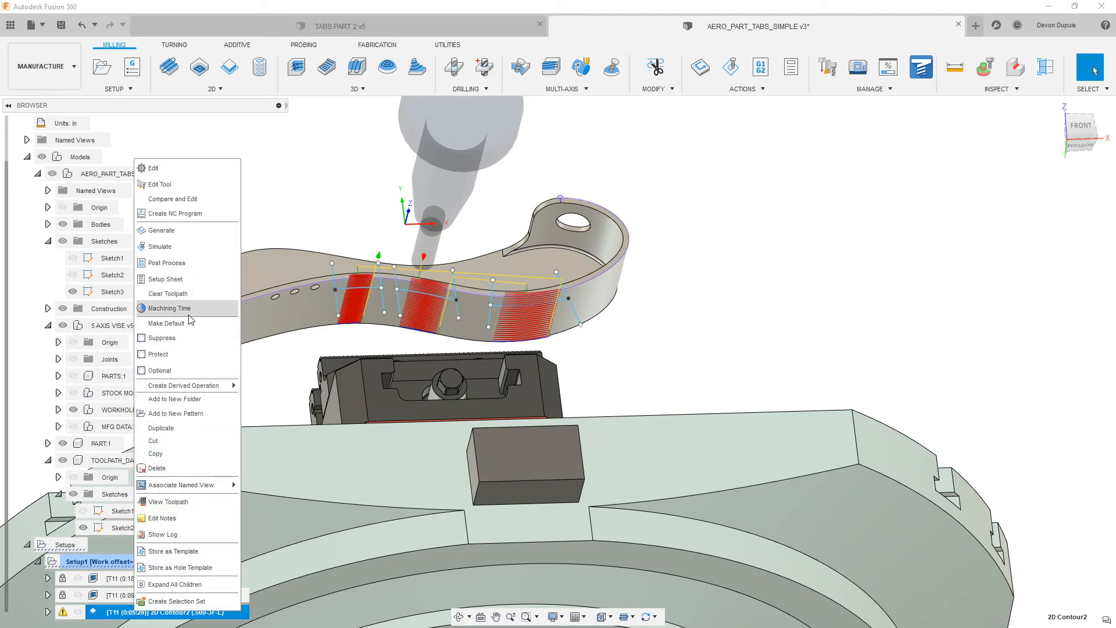
left_click(162, 247)
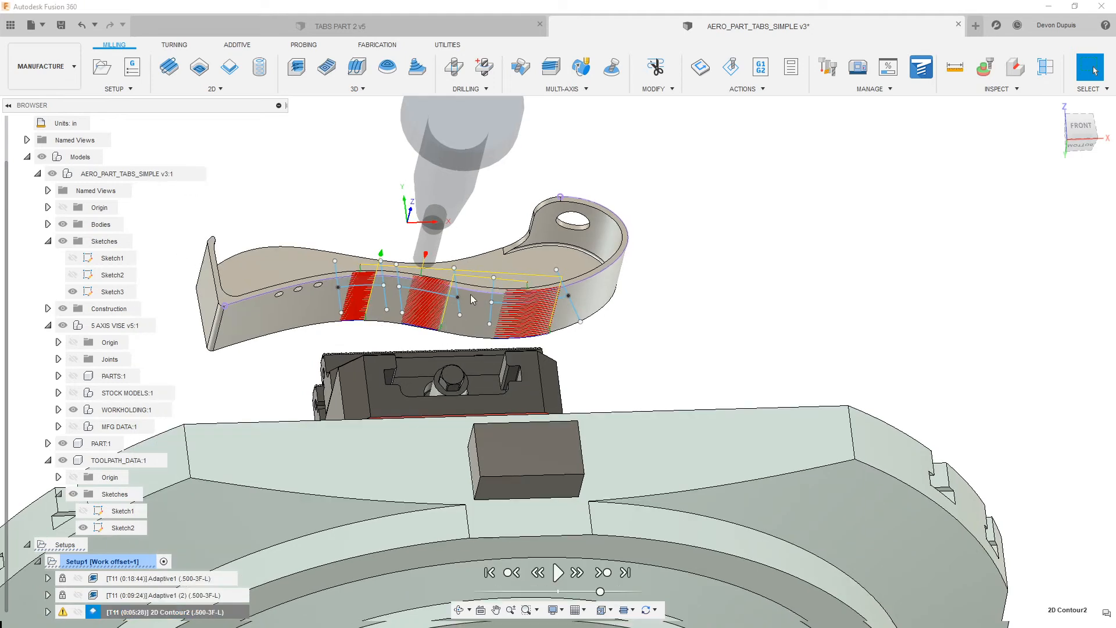
left_click(557, 573)
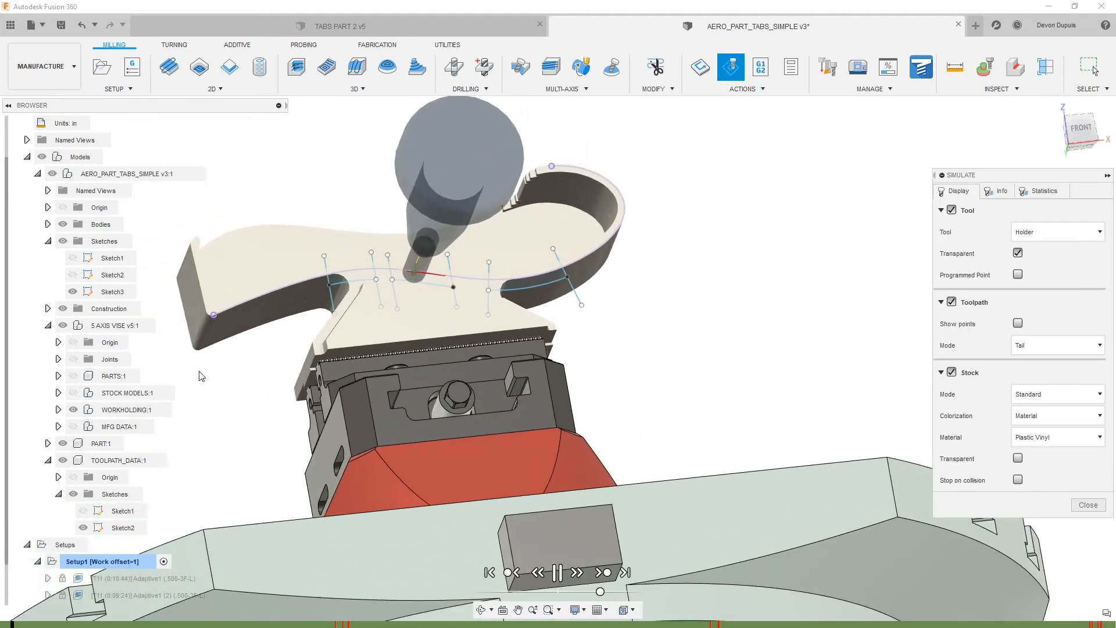
left_click(83, 528)
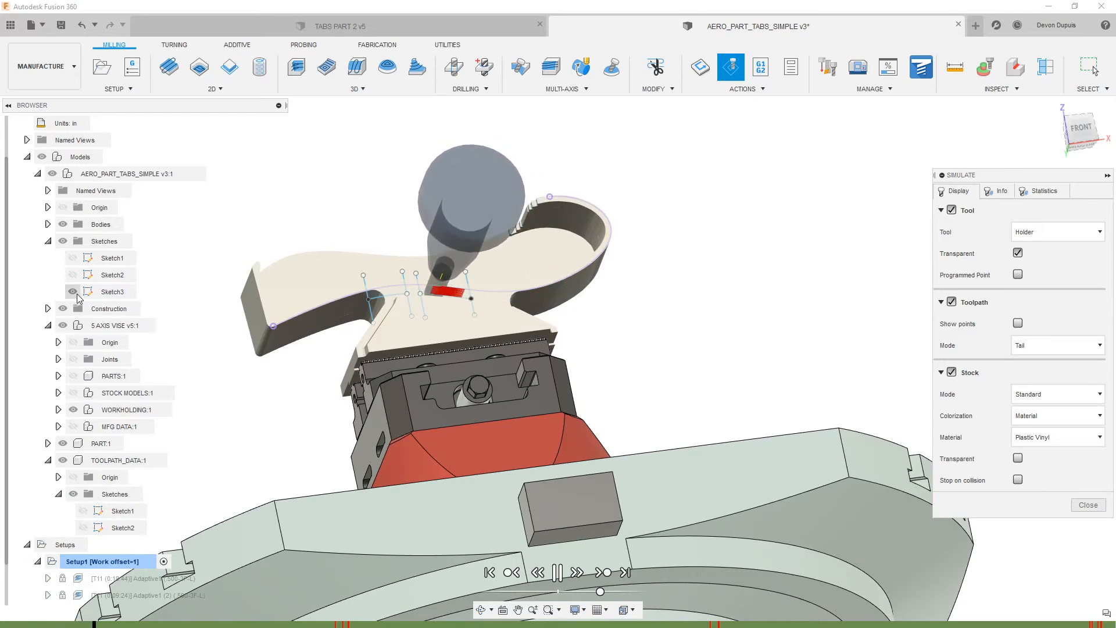
left_click(74, 293)
left_click_drag(602, 592, 622, 591)
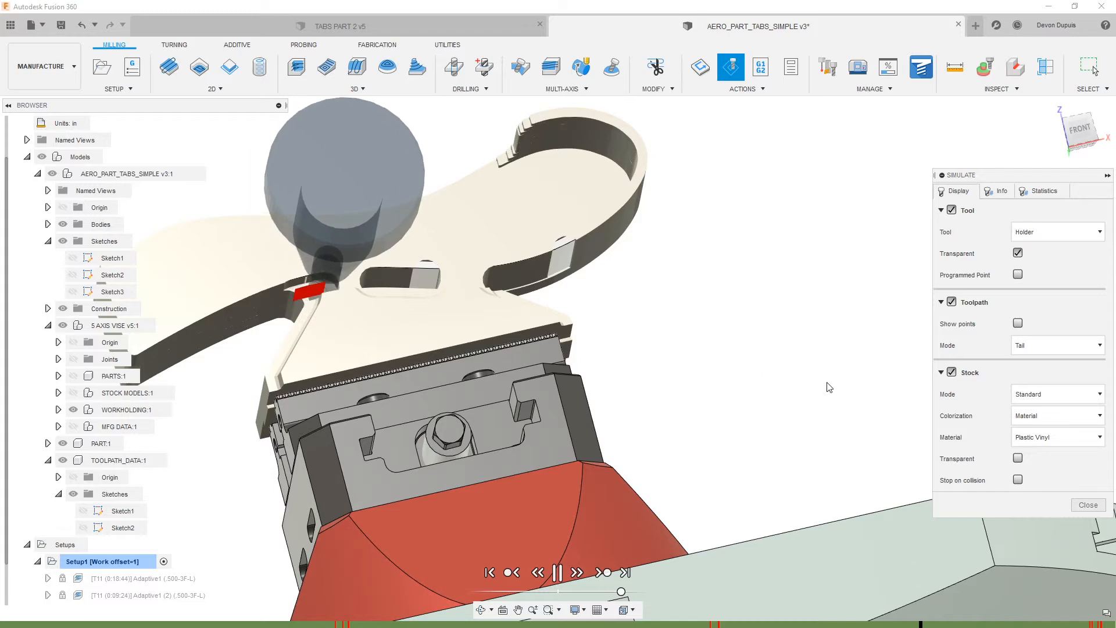
left_click(1089, 505)
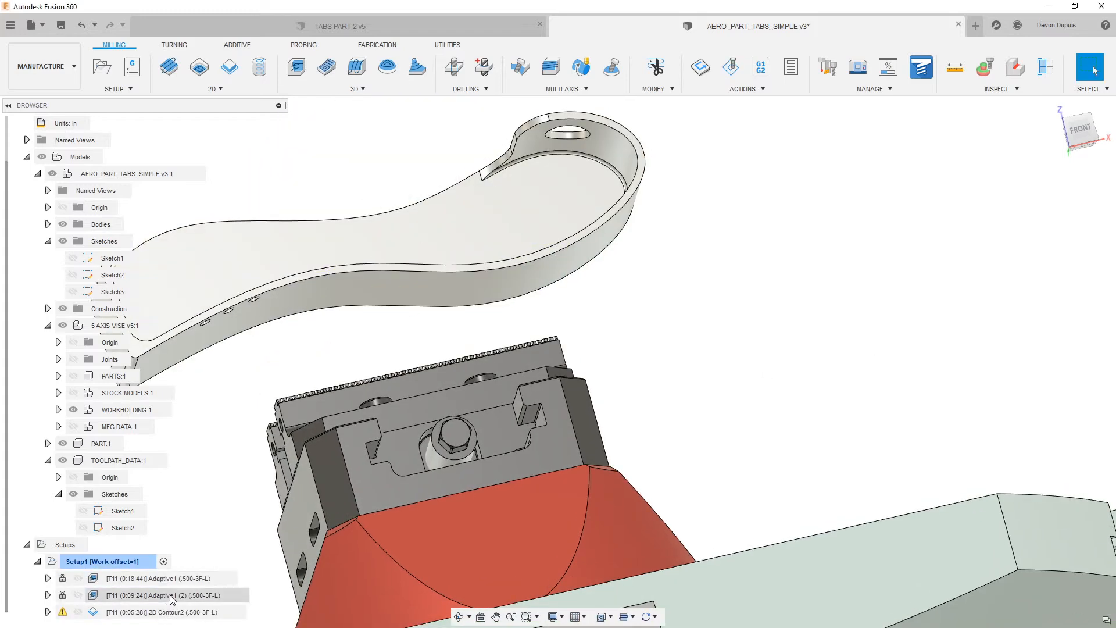
- Disable the lead-in and lead-out of 2D Contour2 and regenerate the toolpath
right_click(175, 612)
left_click(218, 169)
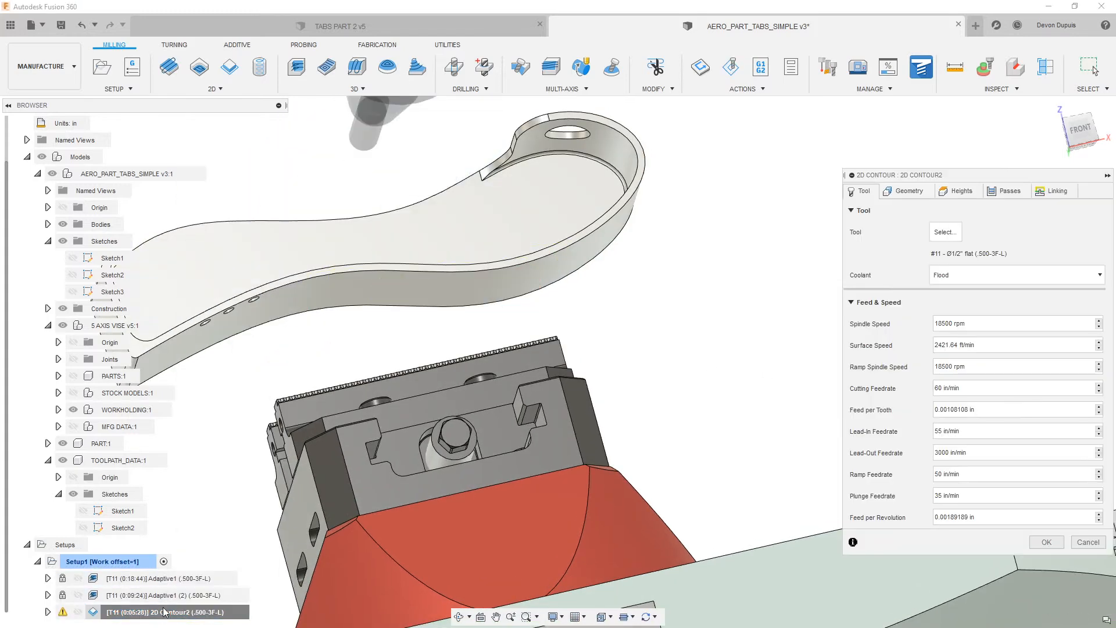
left_click(1012, 192)
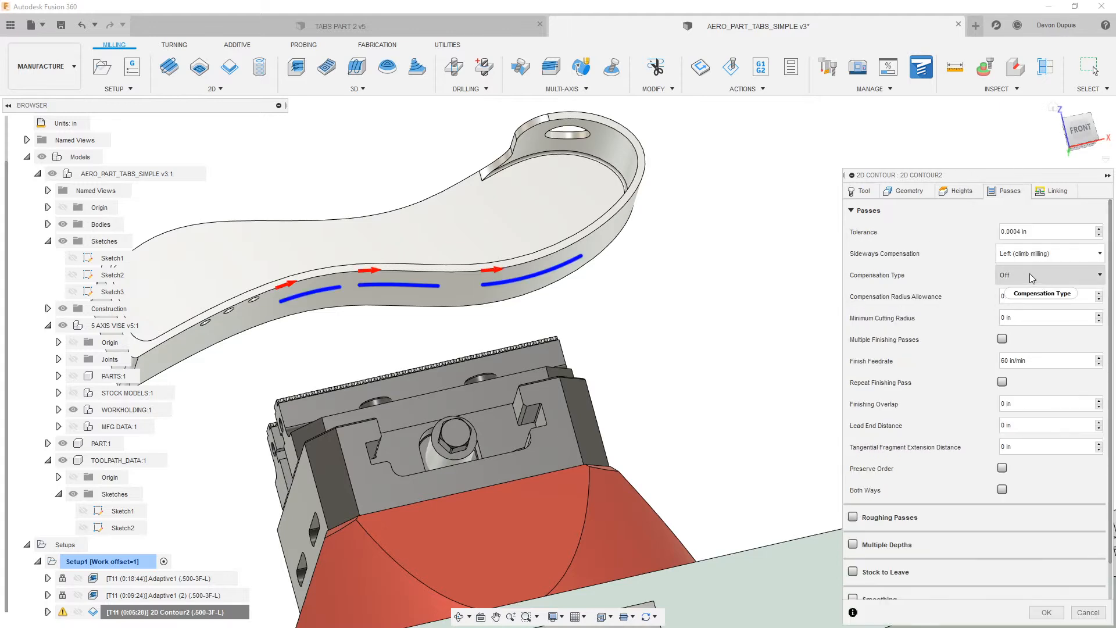
left_click(1057, 192)
left_click(956, 366)
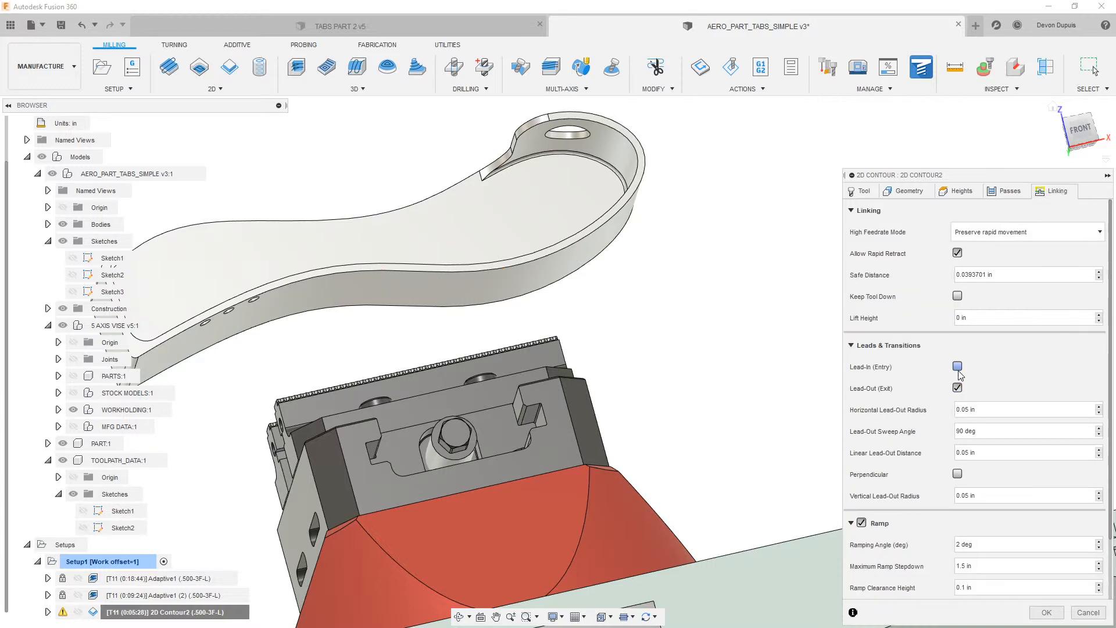
left_click(956, 388)
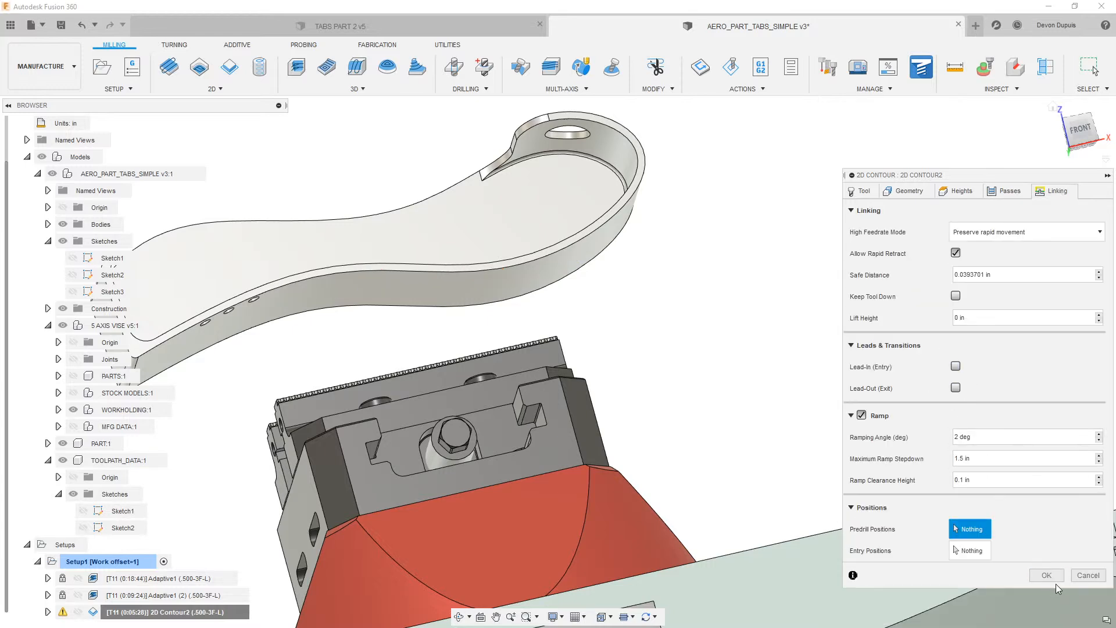
left_click(1047, 576)
scroll(544, 314, "up", 2)
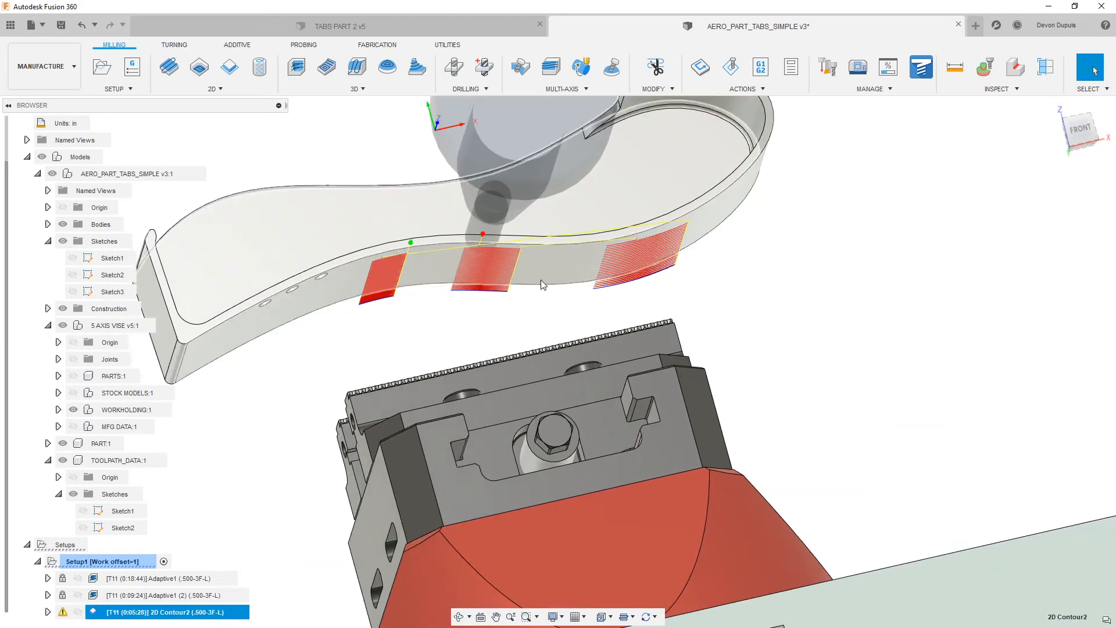
scroll(629, 257, "down", 3)
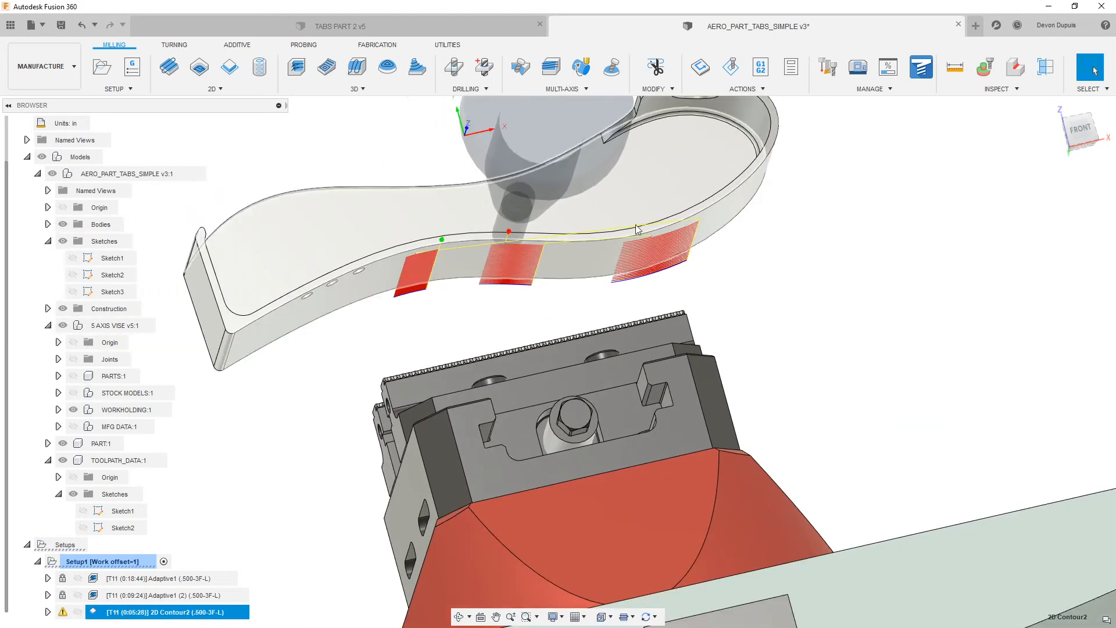
- Set the tangential extension distance of 2D Contour2 to 0 and regenerate the toolpath
right_click(202, 613)
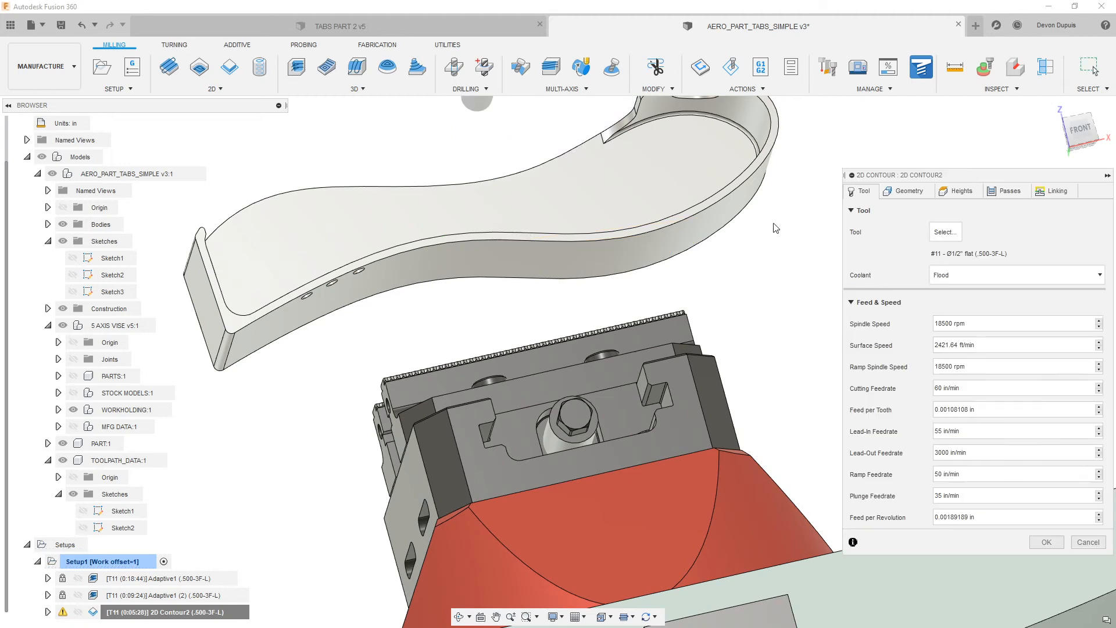
left_click(910, 191)
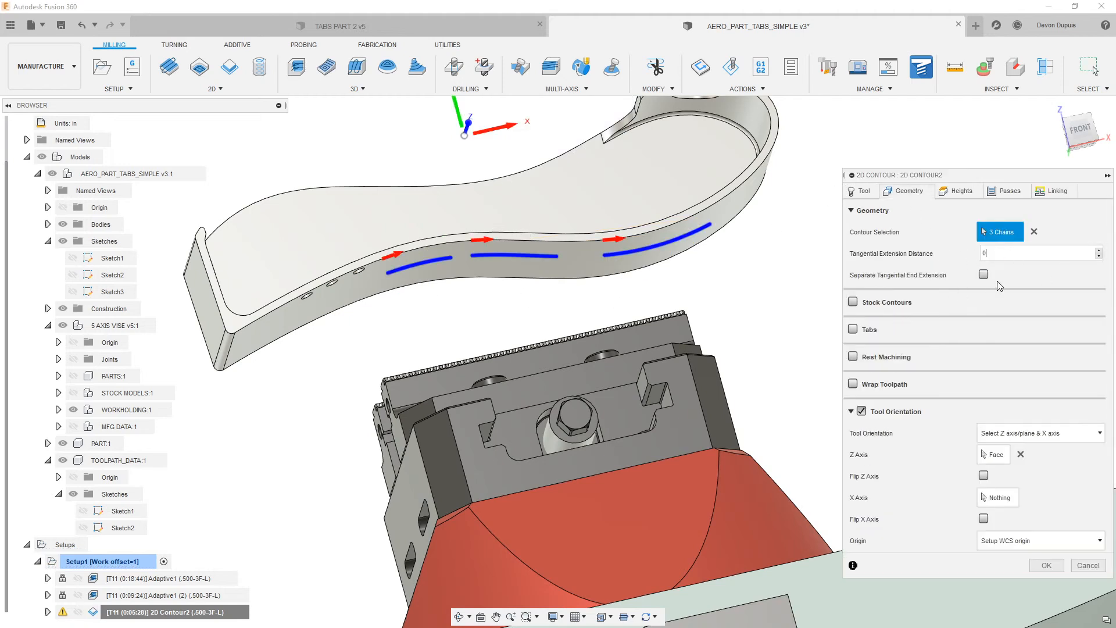
key("Return")
scroll(927, 281, "up", 2)
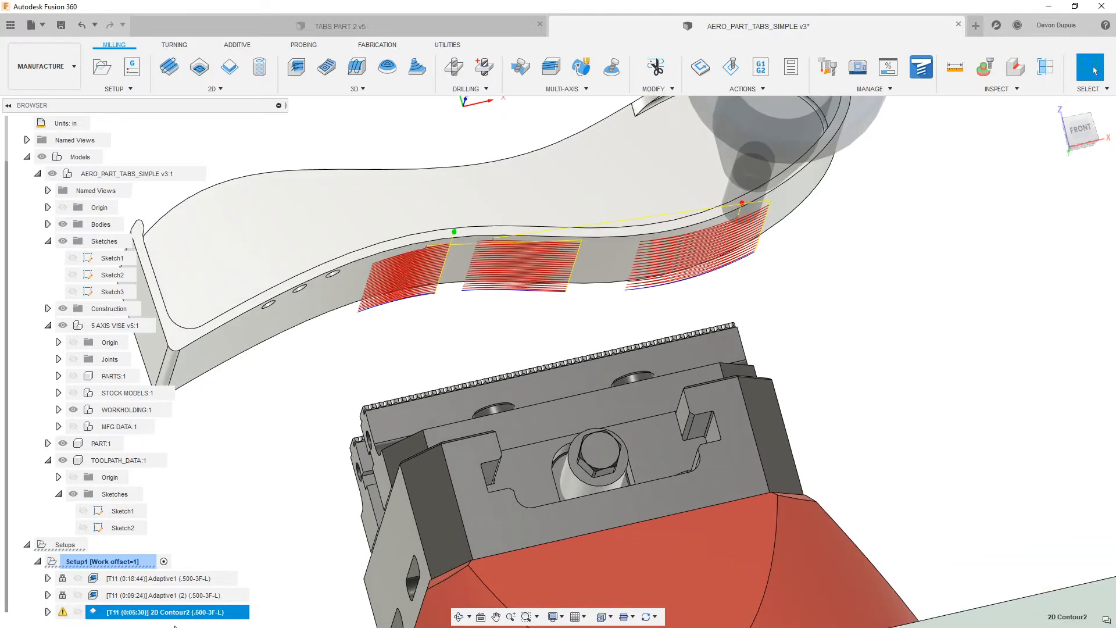
- Simulate 2D Contour2 without the tangential extension at a faster speed, examine the tabs between the slots, and close the simulation
right_click(193, 612)
left_click(233, 256)
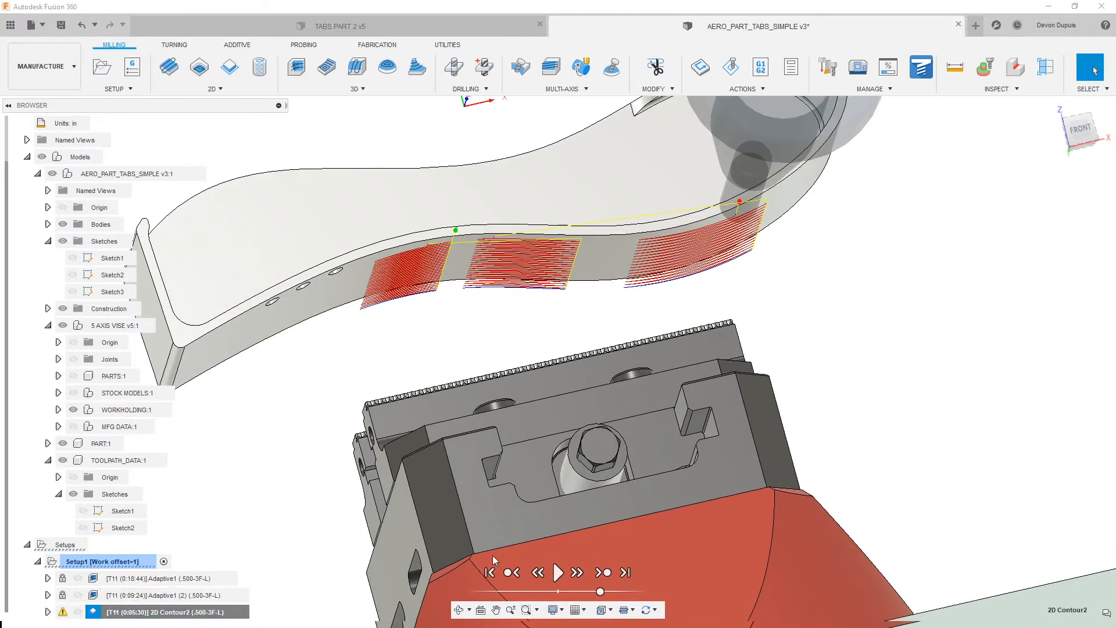
left_click(558, 573)
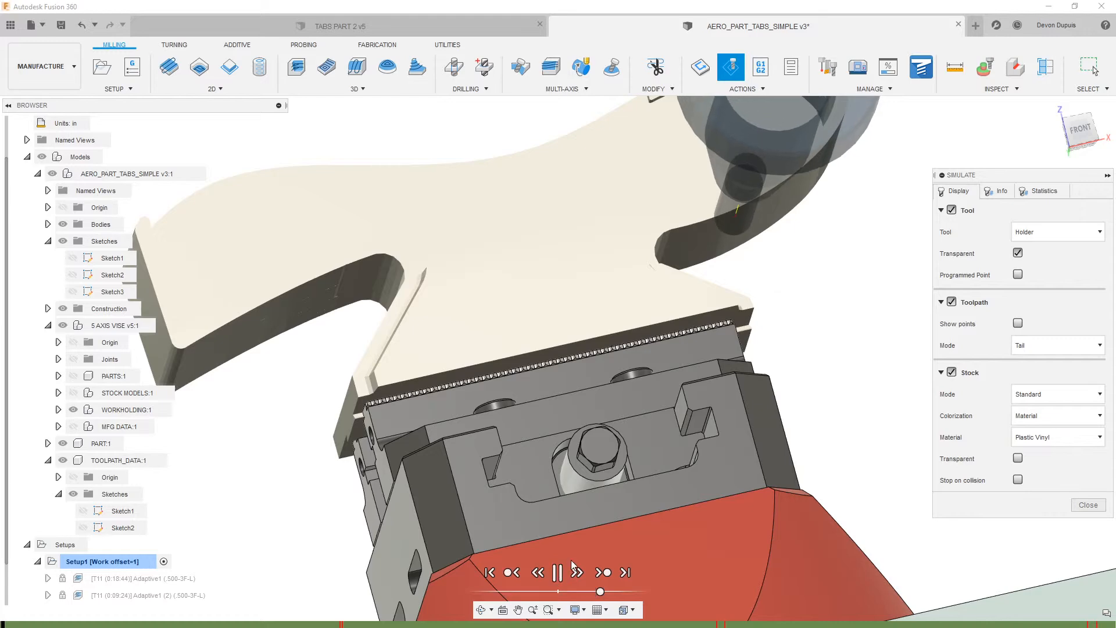
left_click_drag(600, 592, 635, 592)
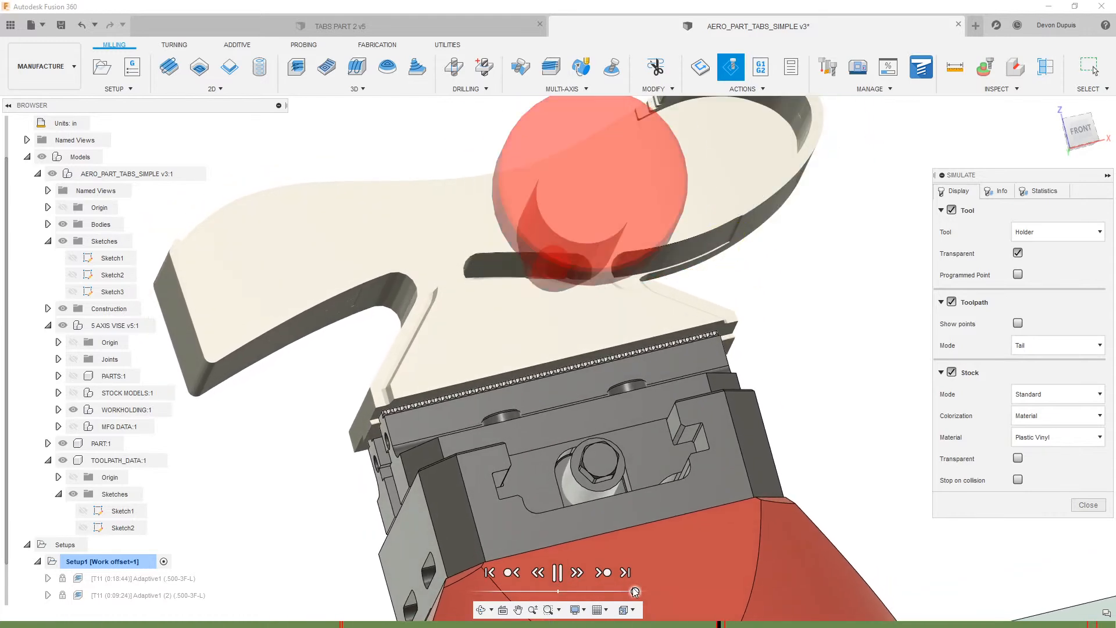
scroll(465, 285, "up", 6)
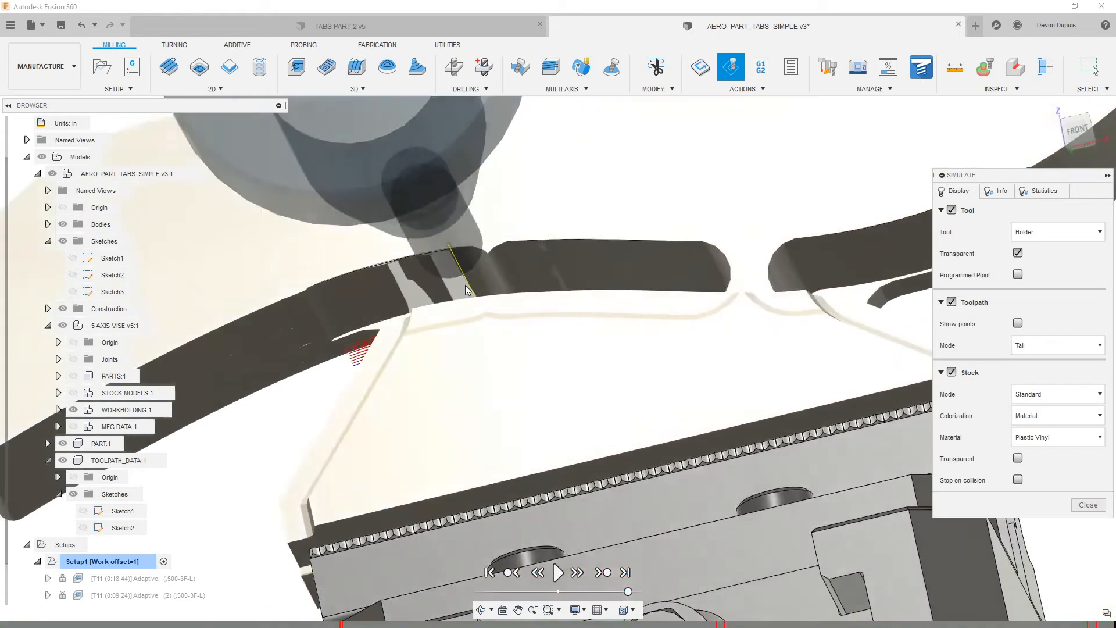
scroll(494, 282, "down", 3)
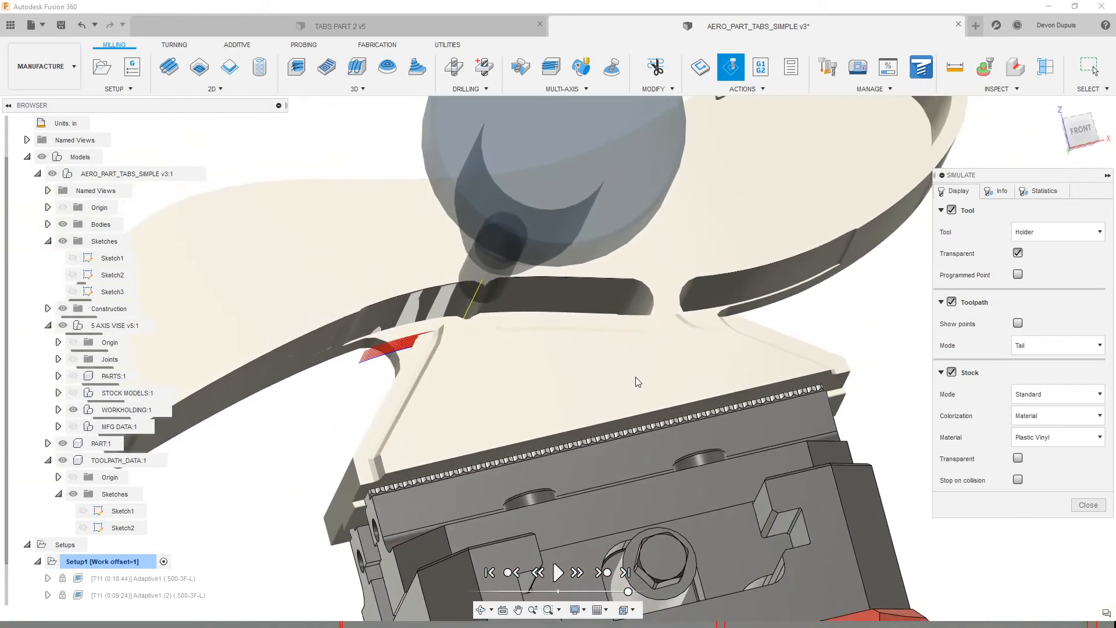
left_click(1089, 504)
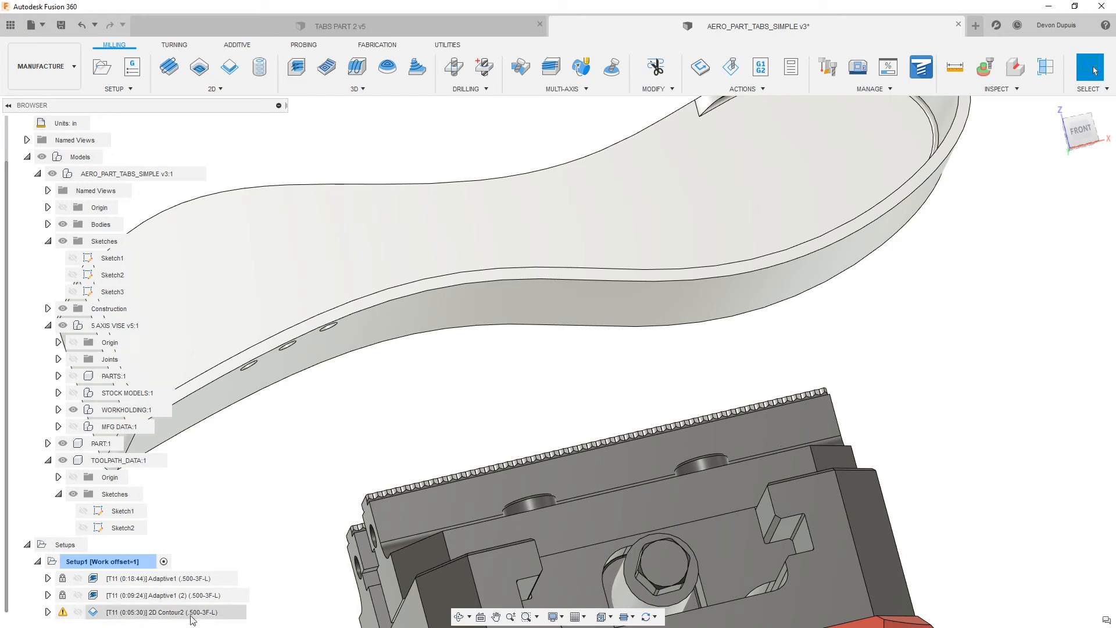
- Set the tangential extension distance of 2D Contour2 to 0.2 in and regenerate the toolpath
right_click(192, 612)
left_click(251, 183)
left_click(907, 191)
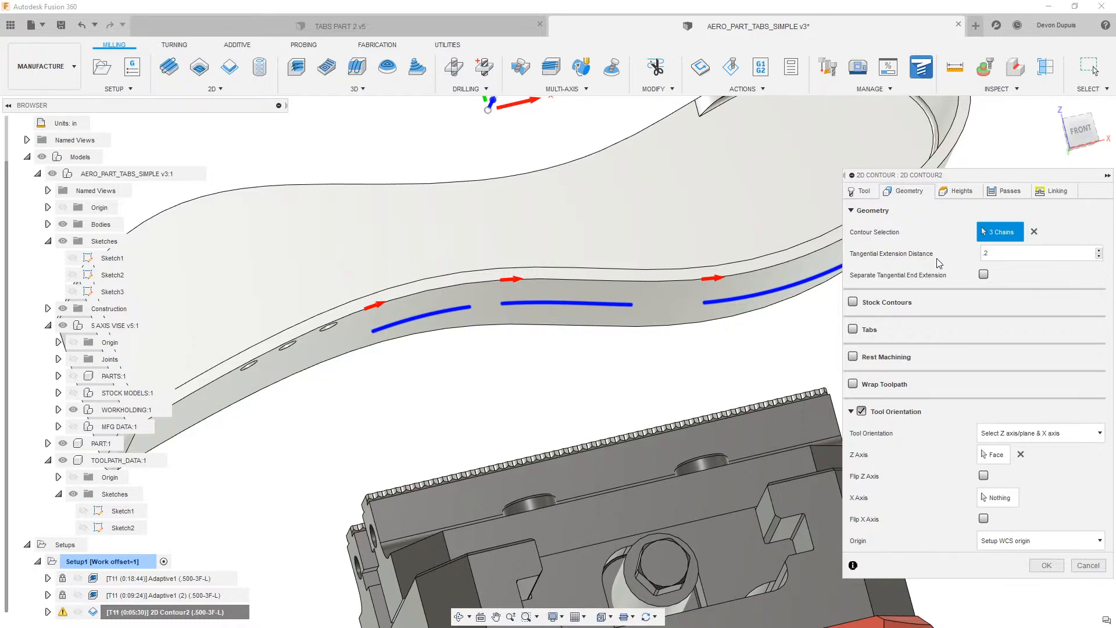
key("Return")
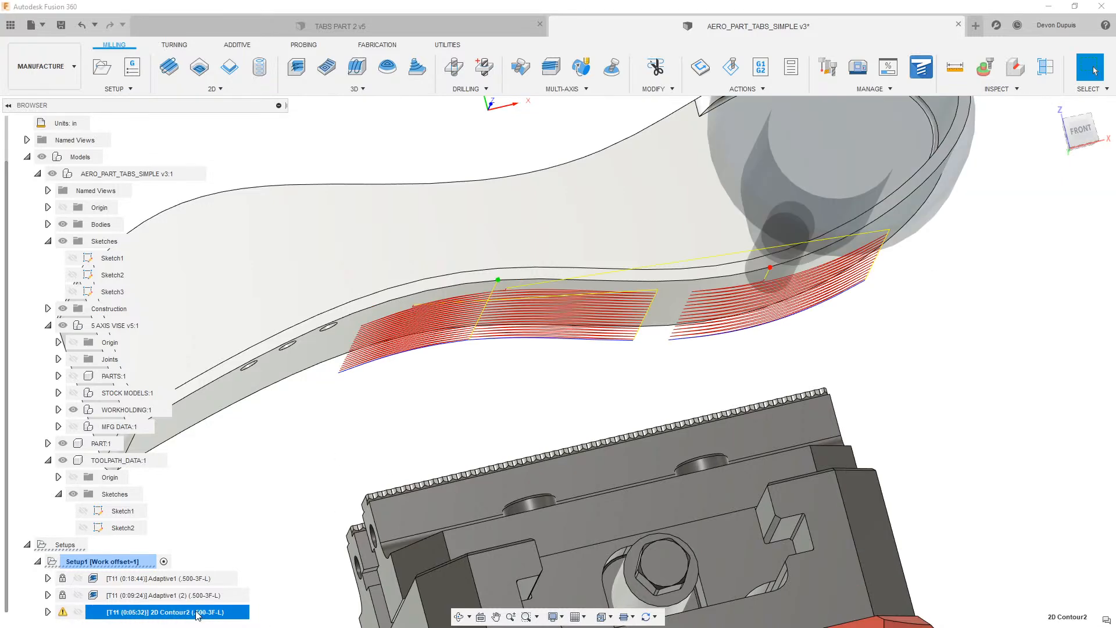
- Shorten the segments of 2D Contour2 with a negative tangential extension distance and regenerate the toolpath
right_click(196, 615)
left_click(279, 167)
left_click(907, 190)
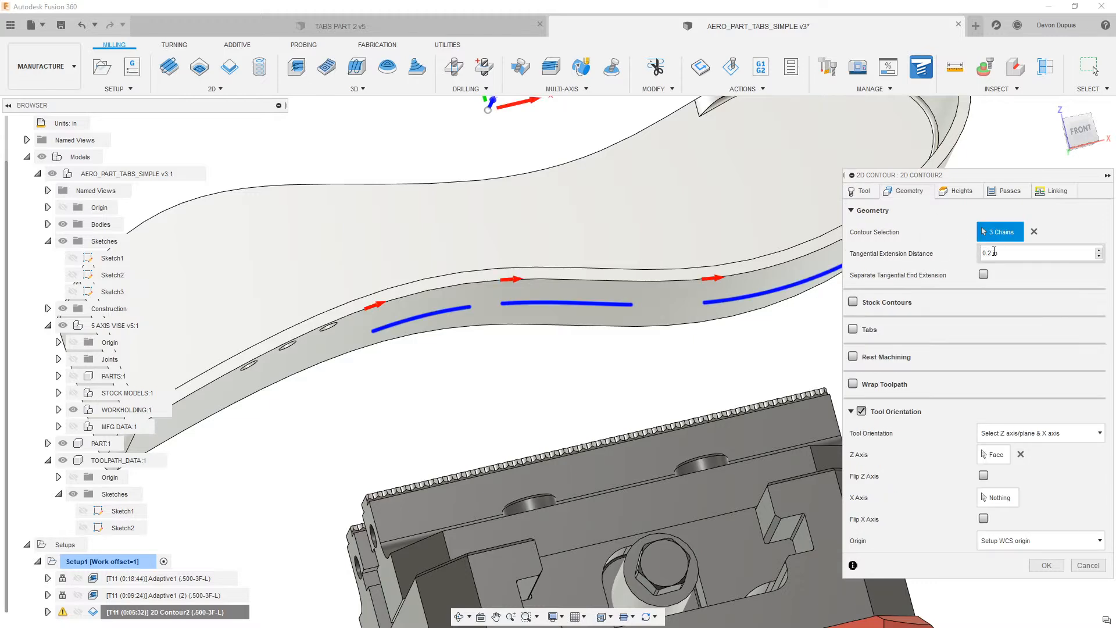
key("Return")
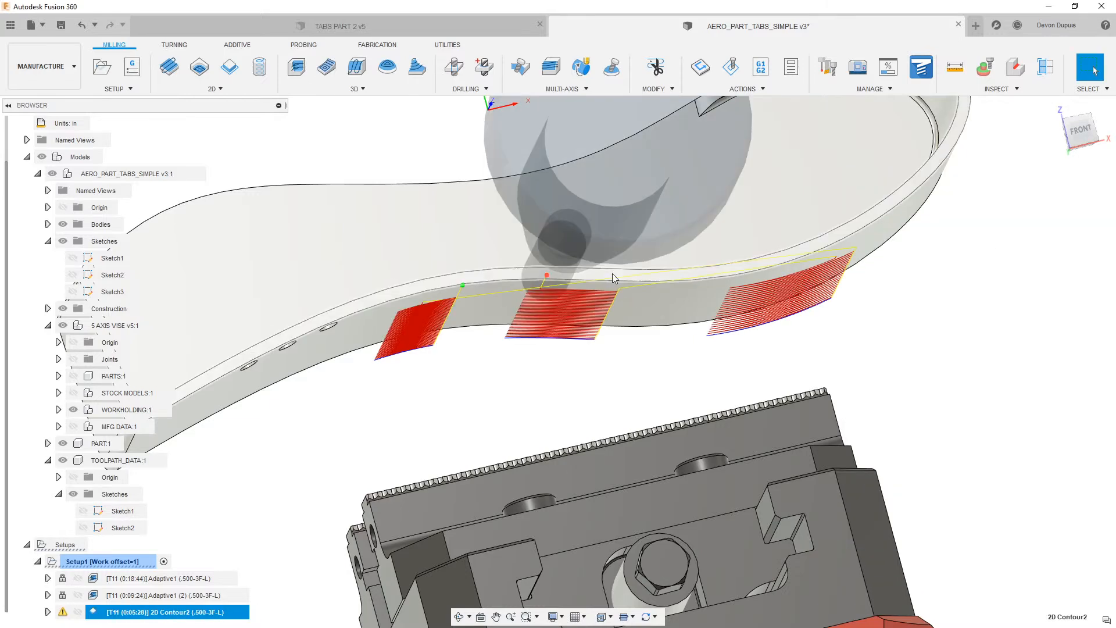
- Simulate 2D Contour2 with the shortened segments at a faster speed, examine the widened tabs between the slots, and close the simulation
middle_click_drag(582, 407, 331, 451, "shift")
right_click(215, 615)
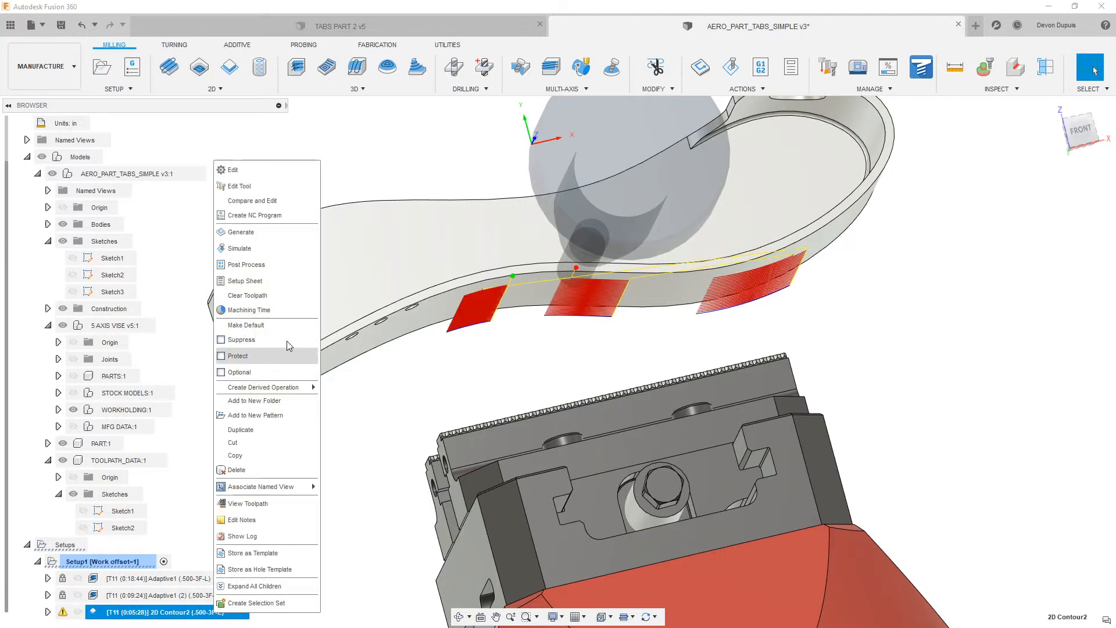
left_click(259, 253)
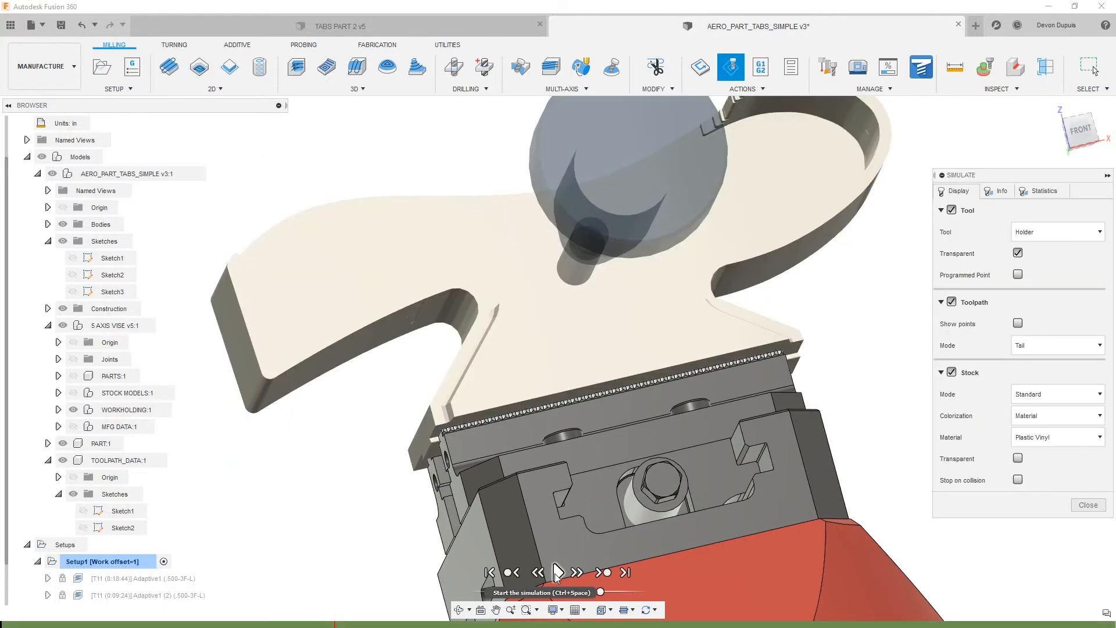
left_click(558, 573)
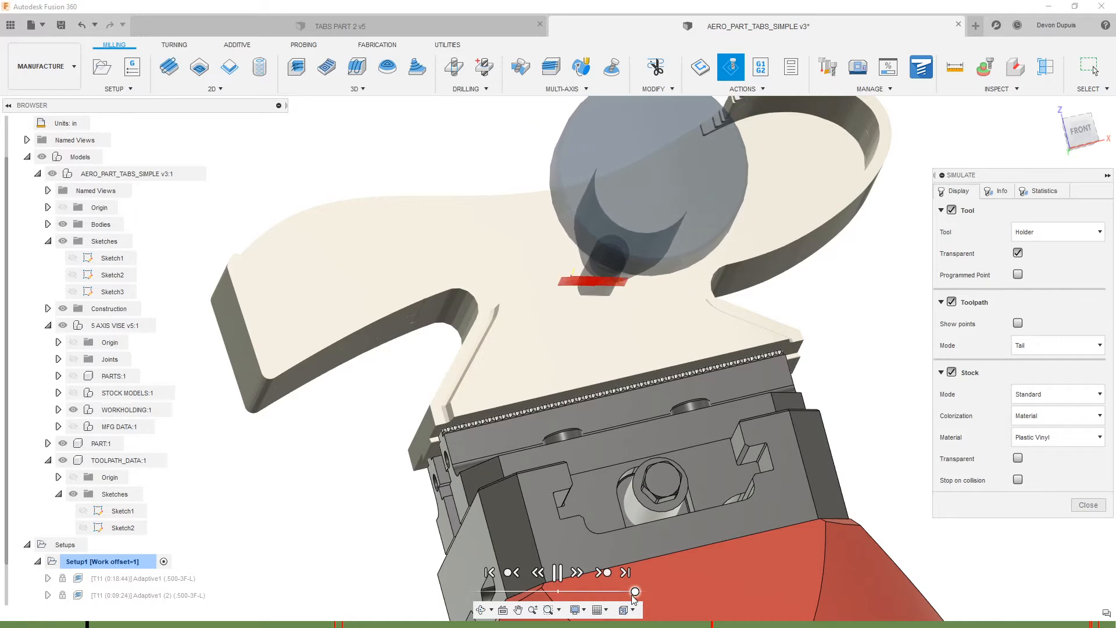
left_click_drag(602, 592, 642, 592)
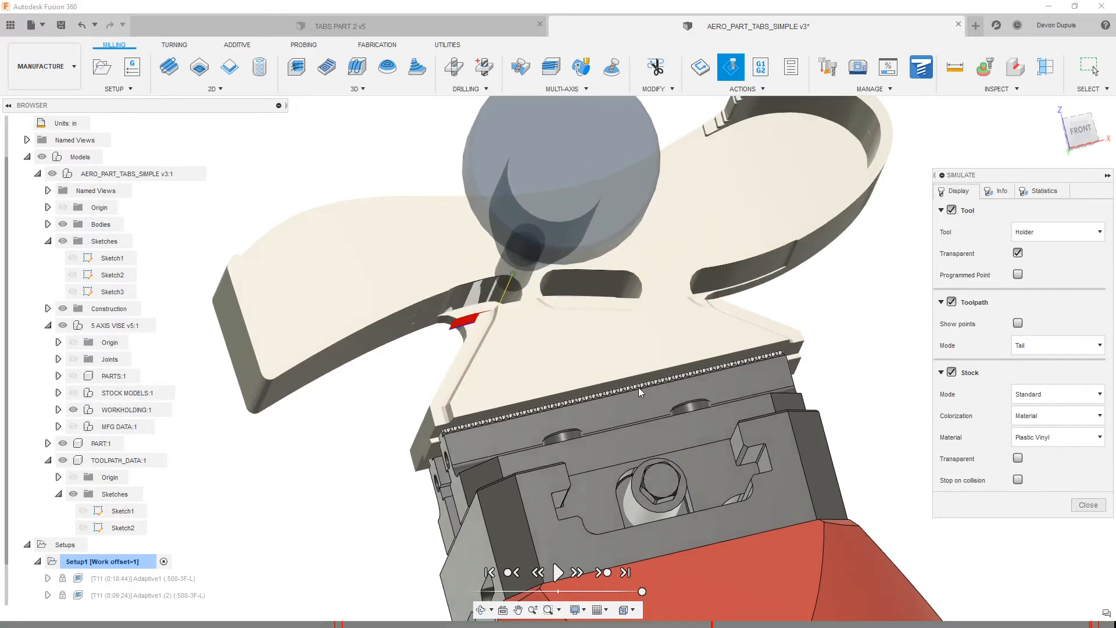
scroll(636, 343, "up", 5)
middle_click_drag(633, 291, 535, 276, "shift")
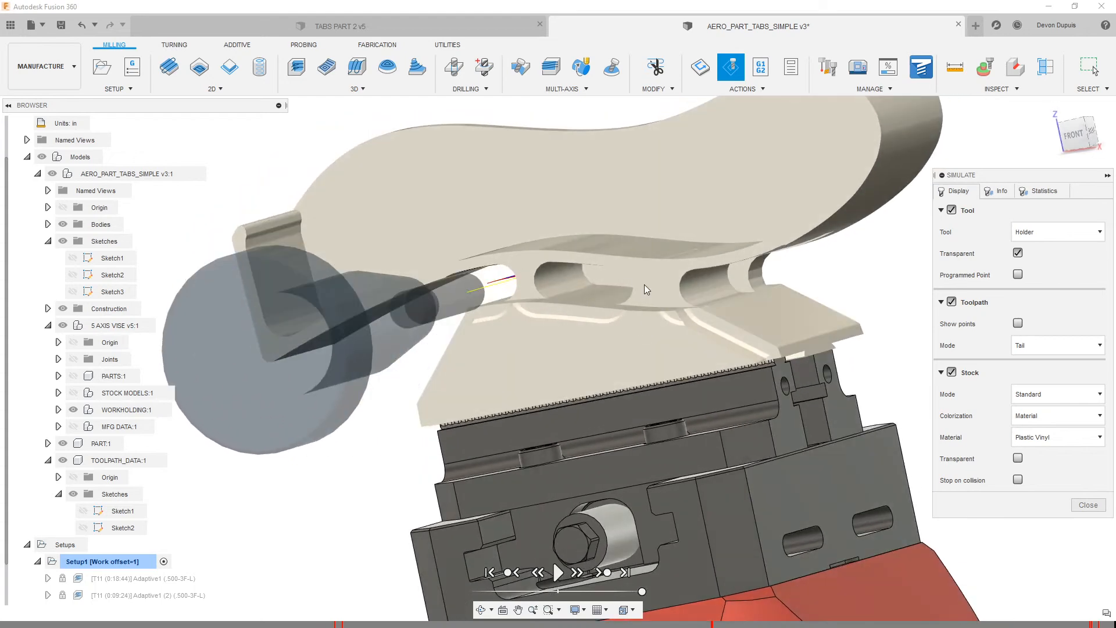
mouse_move(666, 277)
middle_mouse_down("shift")
mouse_move(683, 281)
mouse_move(671, 267)
mouse_move(792, 259)
mouse_move(717, 256)
mouse_move(664, 280)
mouse_move(667, 260)
middle_mouse_up("shift")
scroll(668, 260, "down", 2)
left_click(1088, 505)
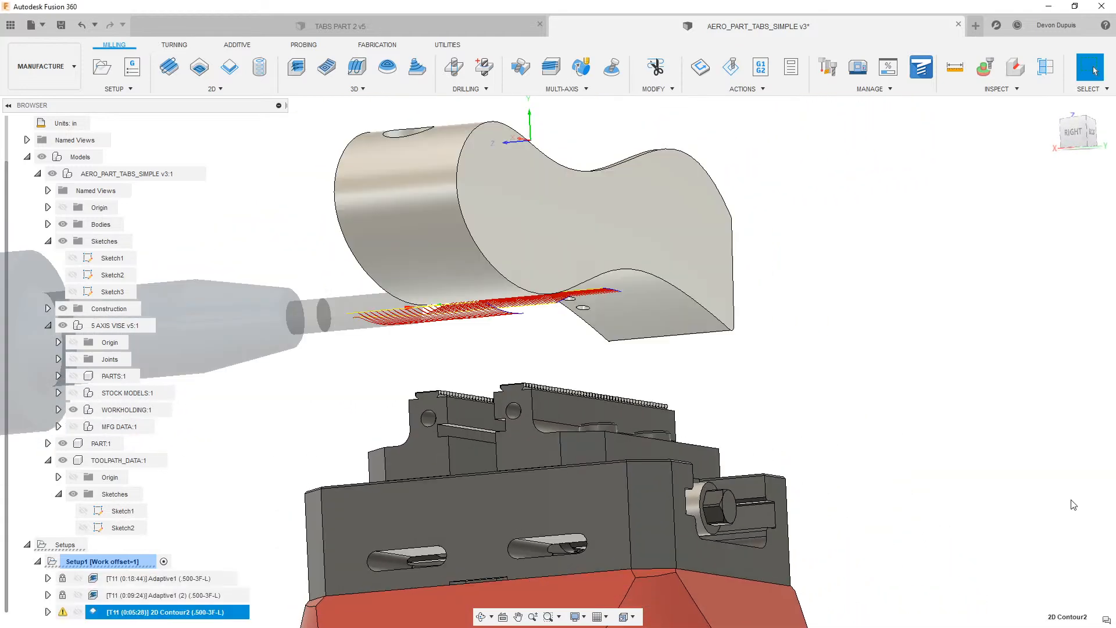
- Switch to the Design workspace and start a new sketch on the part's back side face
left_click(264, 209)
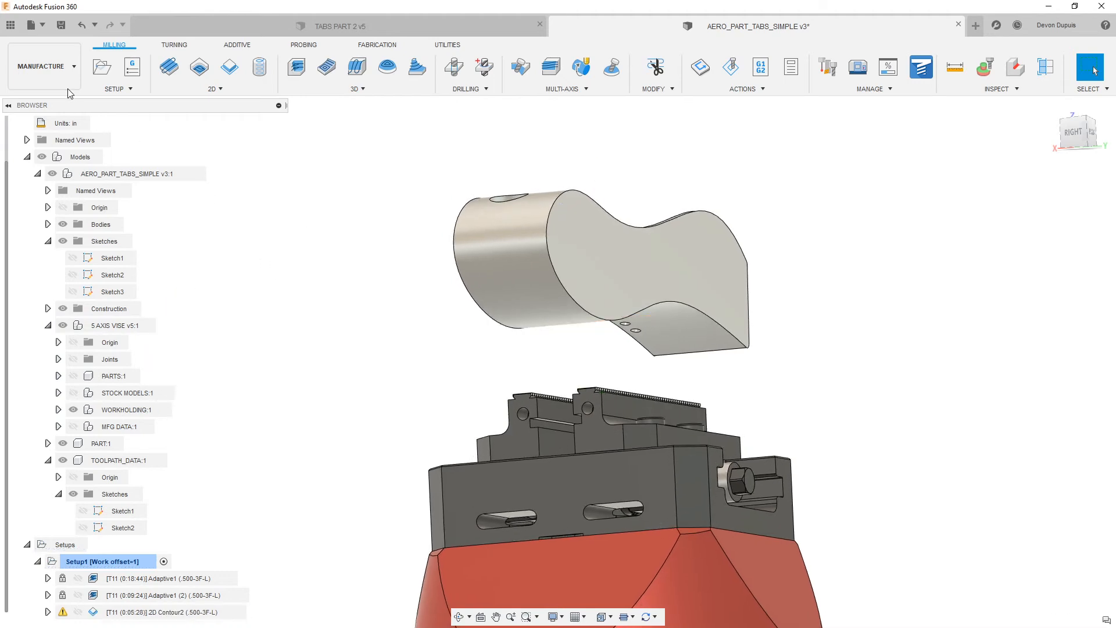
left_click(65, 80)
left_click(55, 103)
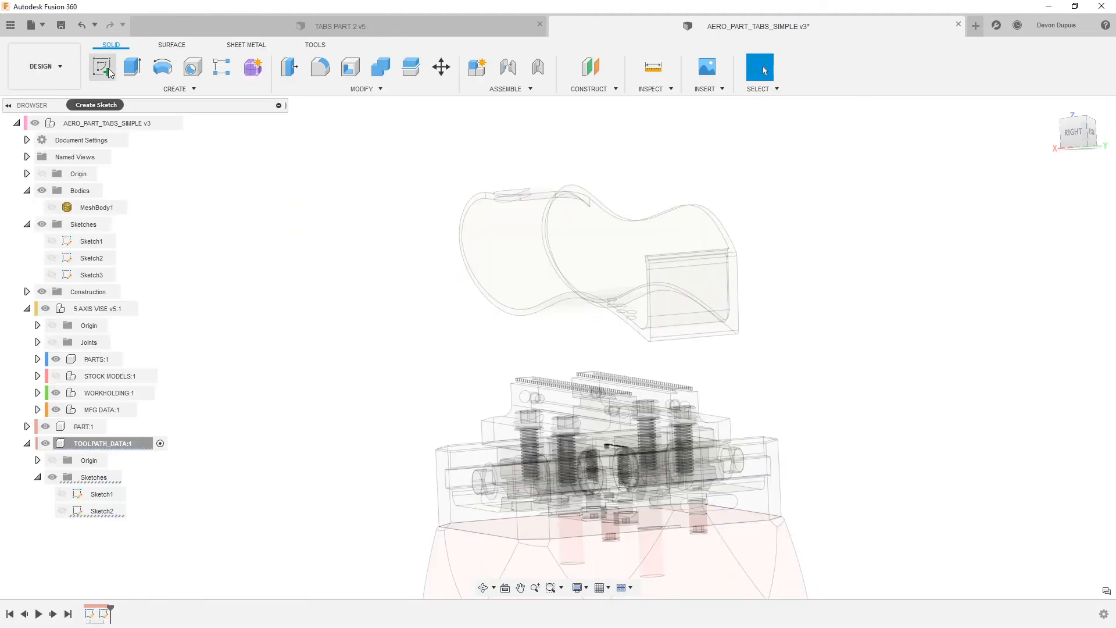
left_click(106, 70)
mouse_move(643, 264)
middle_mouse_down("shift")
mouse_move(710, 309)
mouse_move(917, 239)
mouse_move(767, 244)
middle_mouse_up("shift")
left_click(766, 244)
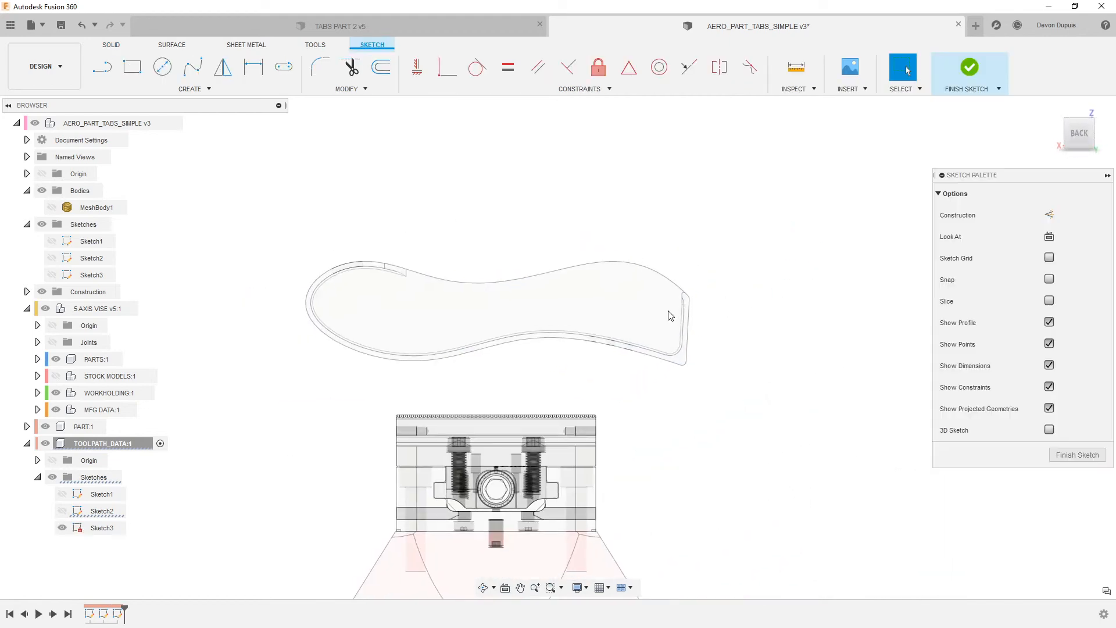
- Project the part's outer profile edge into the sketch and offset the projected curve 0.25 in outward
key("p")
left_click(638, 353)
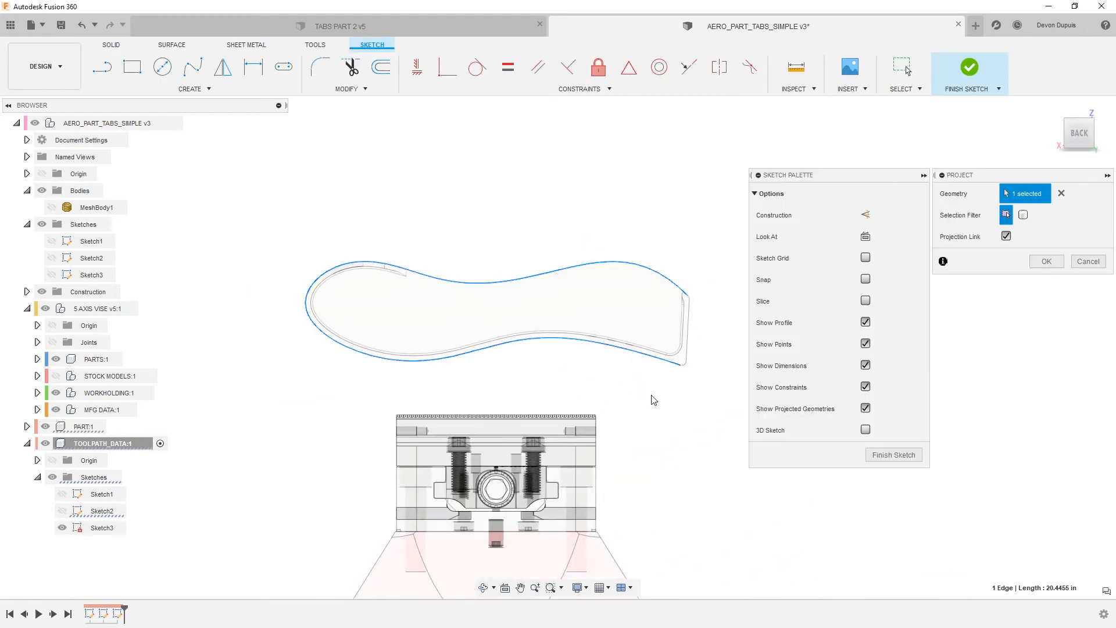
left_click(1046, 263)
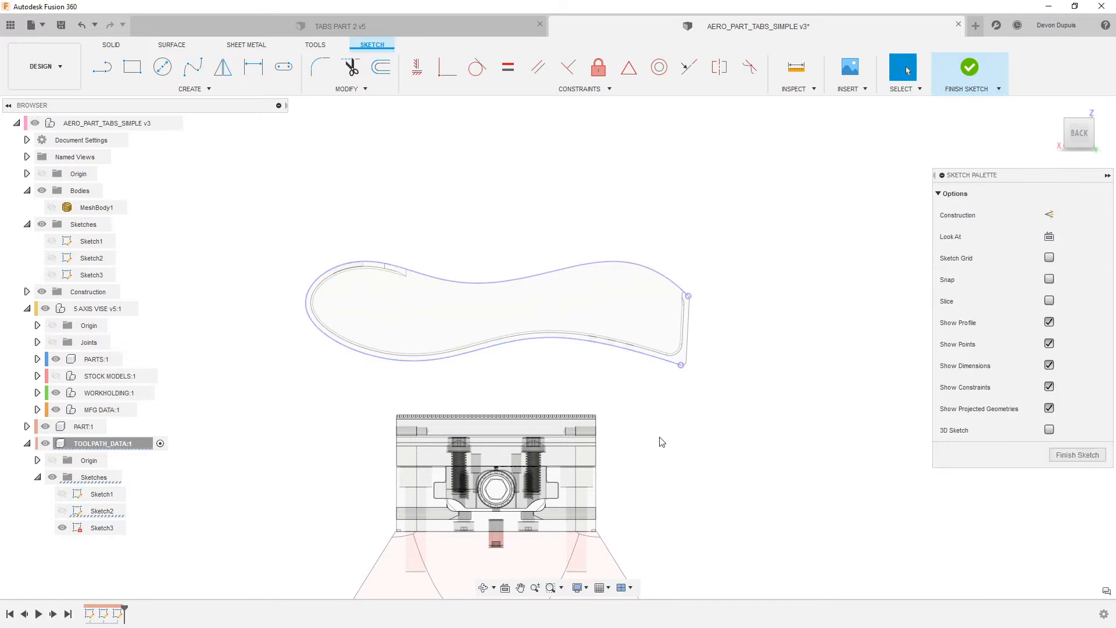
key("s")
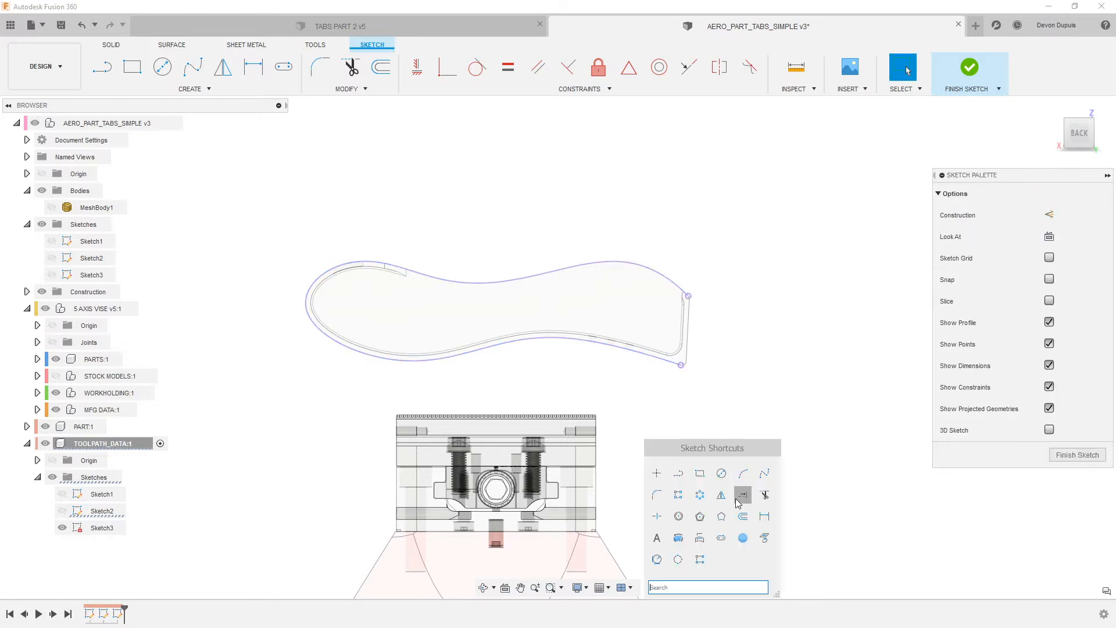
left_click(744, 517)
left_click(652, 362)
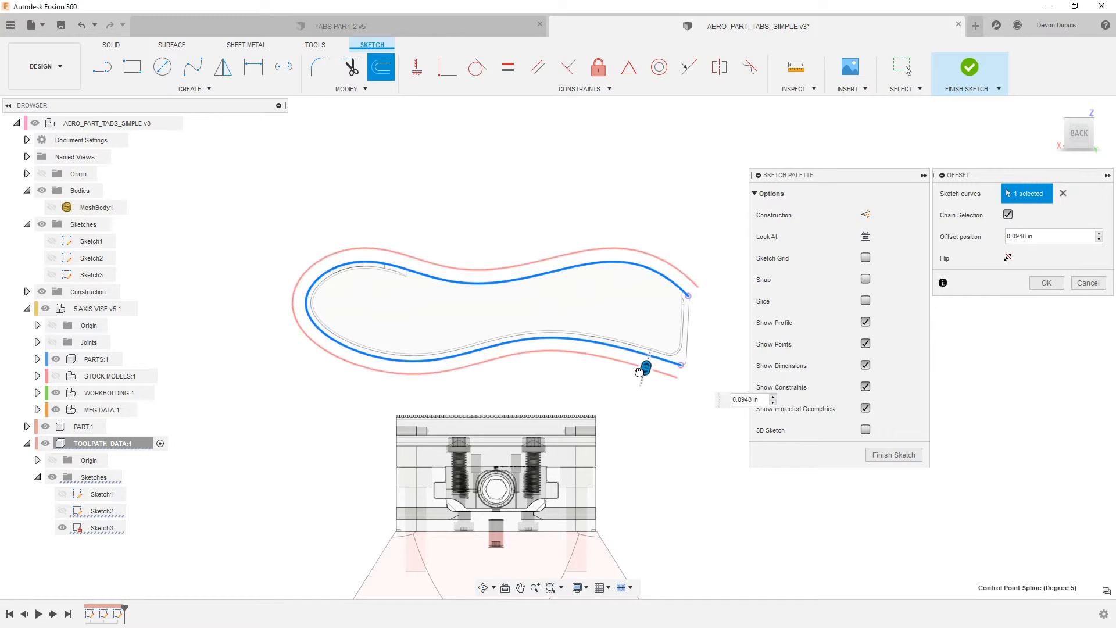
type(".25")
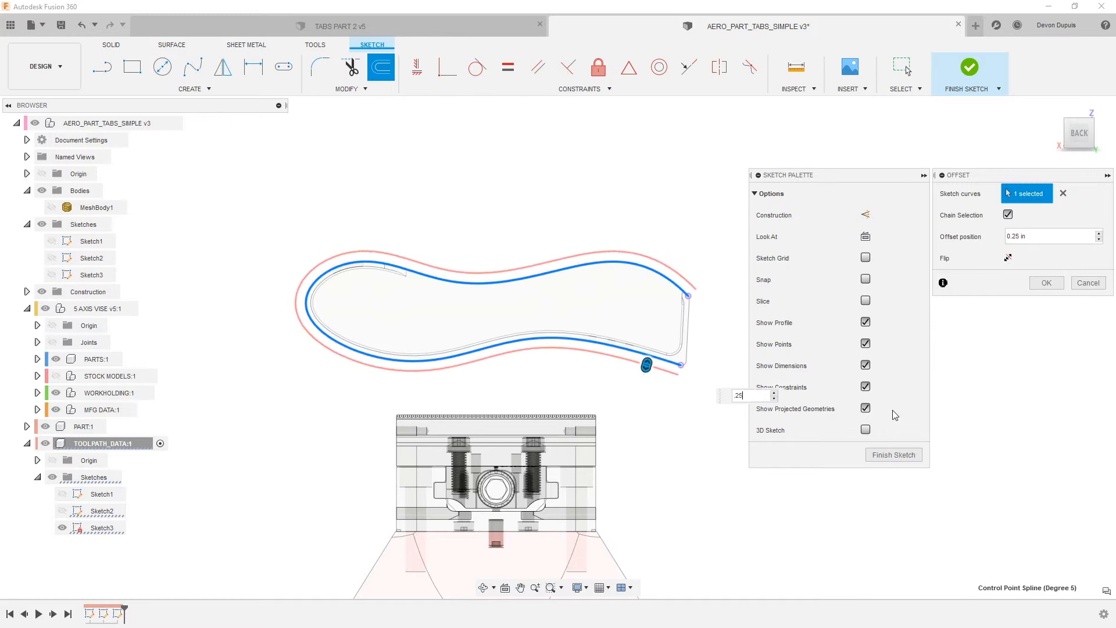
key("Return")
- Draw two separate vertical lines across the lower offset curve near its middle to bound a tab
scroll(497, 379, "up", 3)
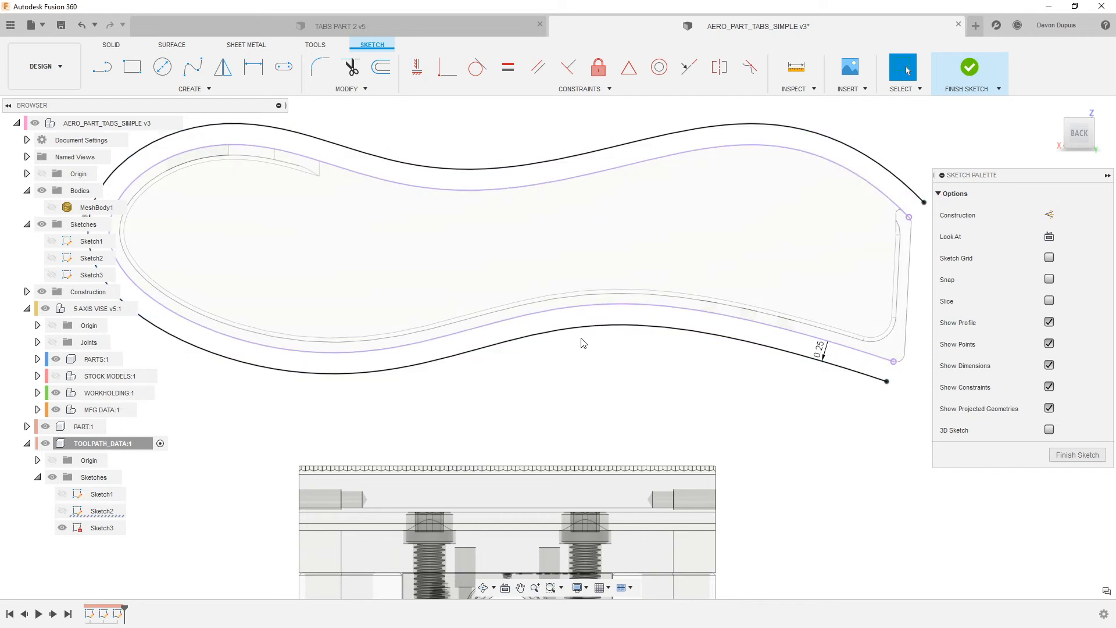
key("l")
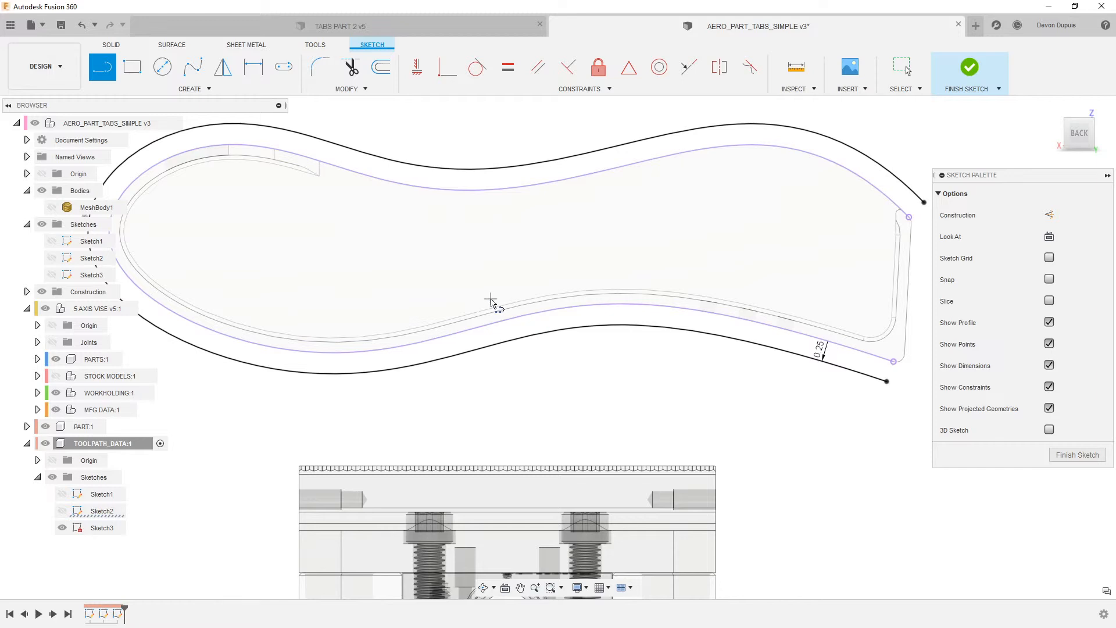
left_click(482, 294)
left_click(483, 391)
key("Escape")
key("l")
left_click(553, 282)
left_click(553, 387)
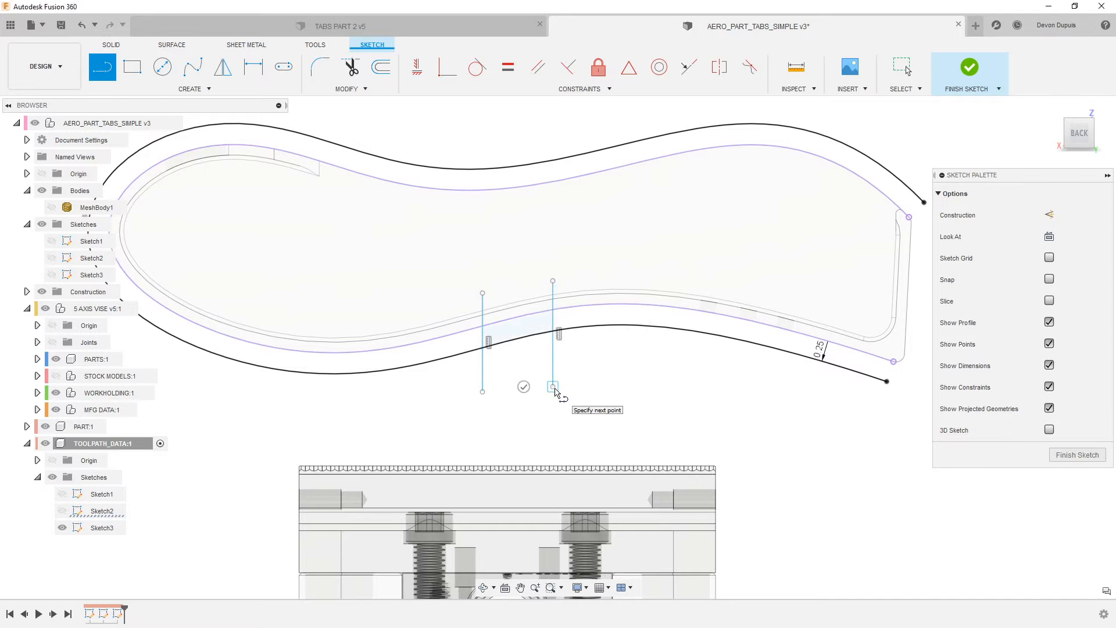
key("Escape")
- Trim away the piece of the lower offset curve between the two middle lines
left_click(530, 340)
key("t")
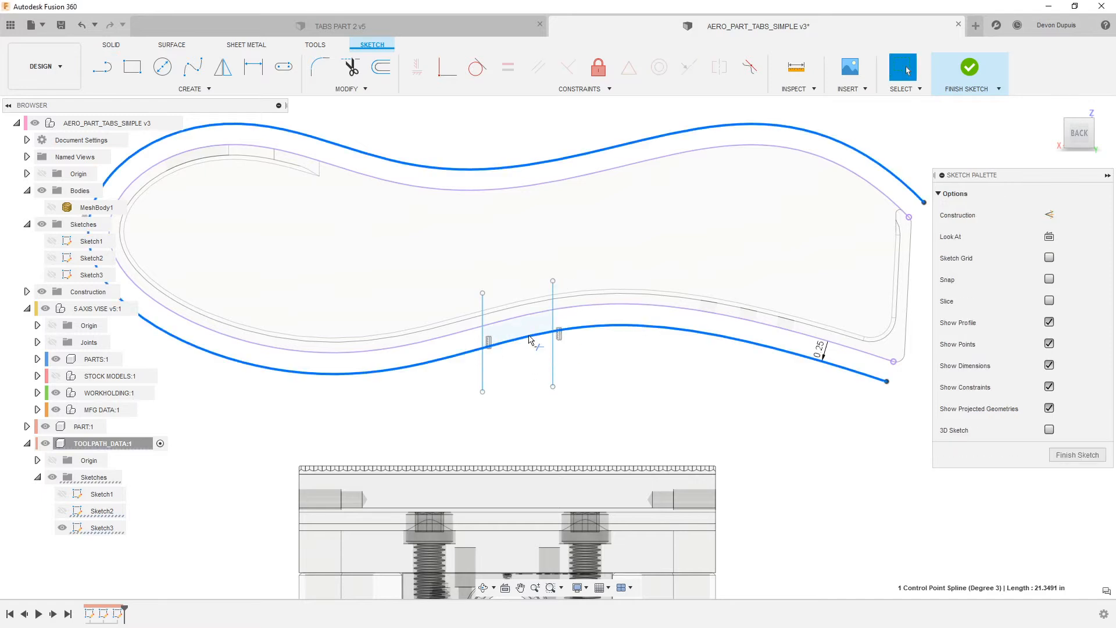
left_click(529, 337)
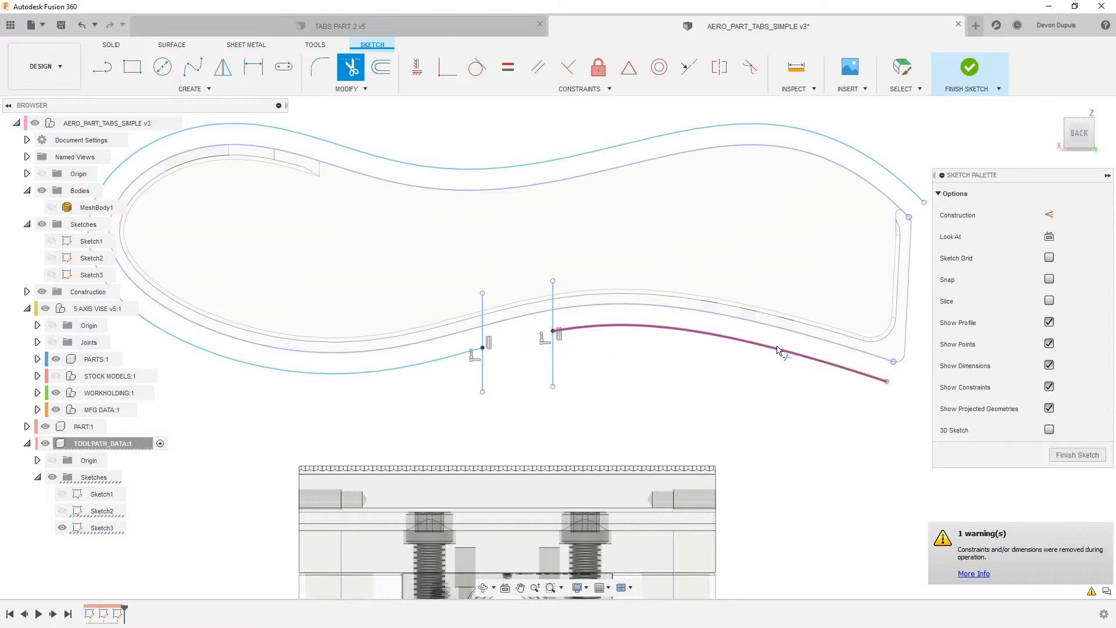
- Draw two more lines across the lower offset curve, one toward each end, to bound the outer slot ends
key("l")
left_click(760, 285)
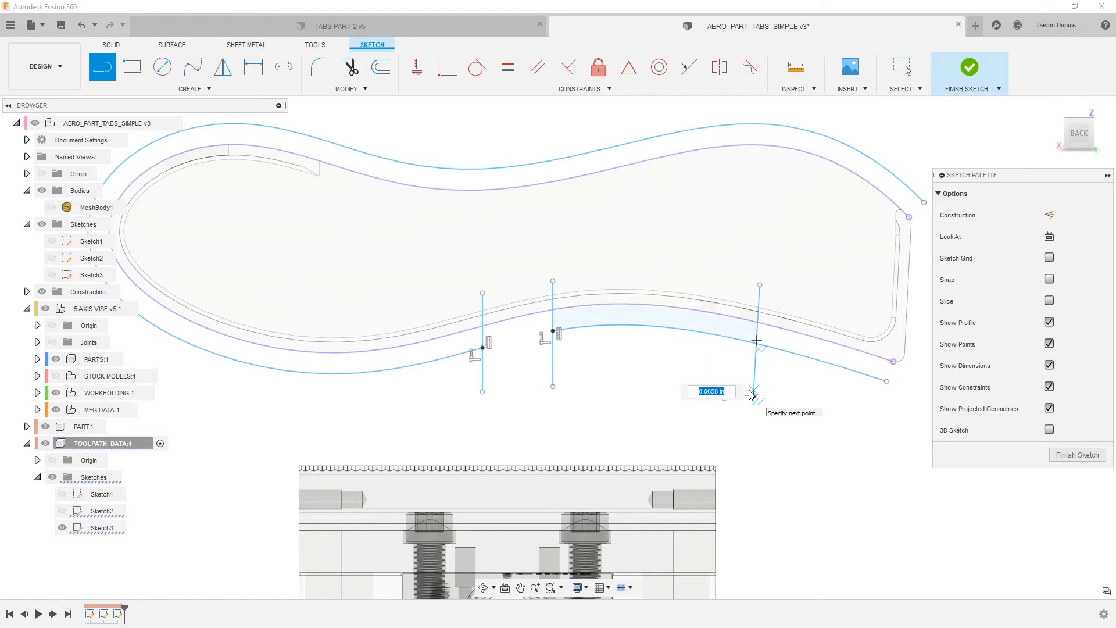
double_click(753, 395)
left_click(262, 306)
left_click(262, 417)
key("Escape")
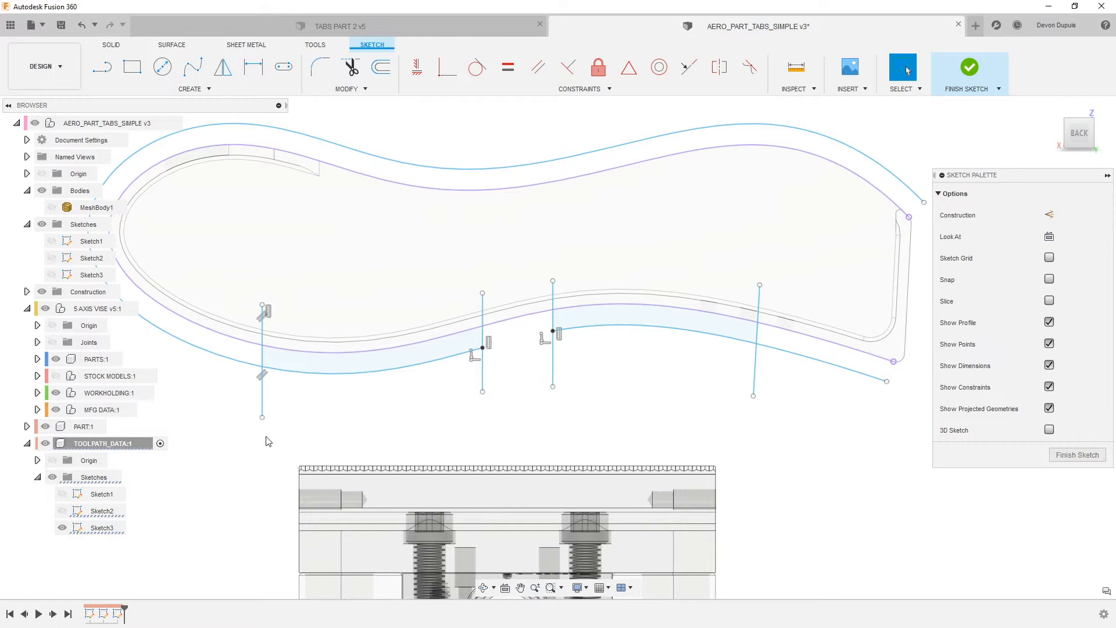
- Trim the offset curve outside the two outer lines, leaving two lower segments, and finish the sketch
key("t")
left_click(229, 355)
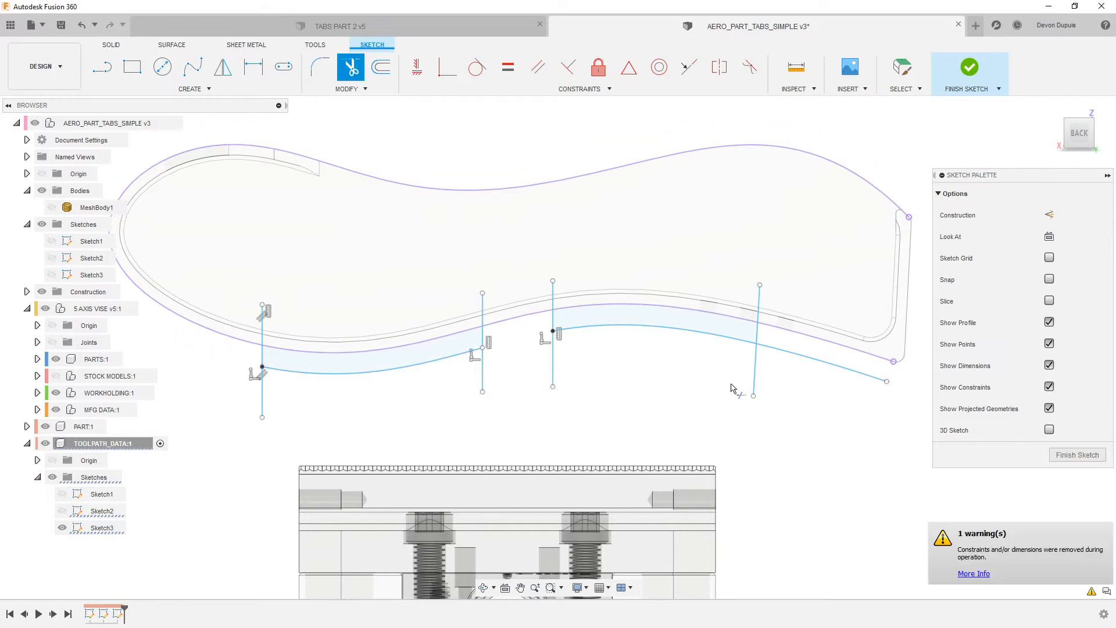
left_click(826, 366)
left_click(1077, 455)
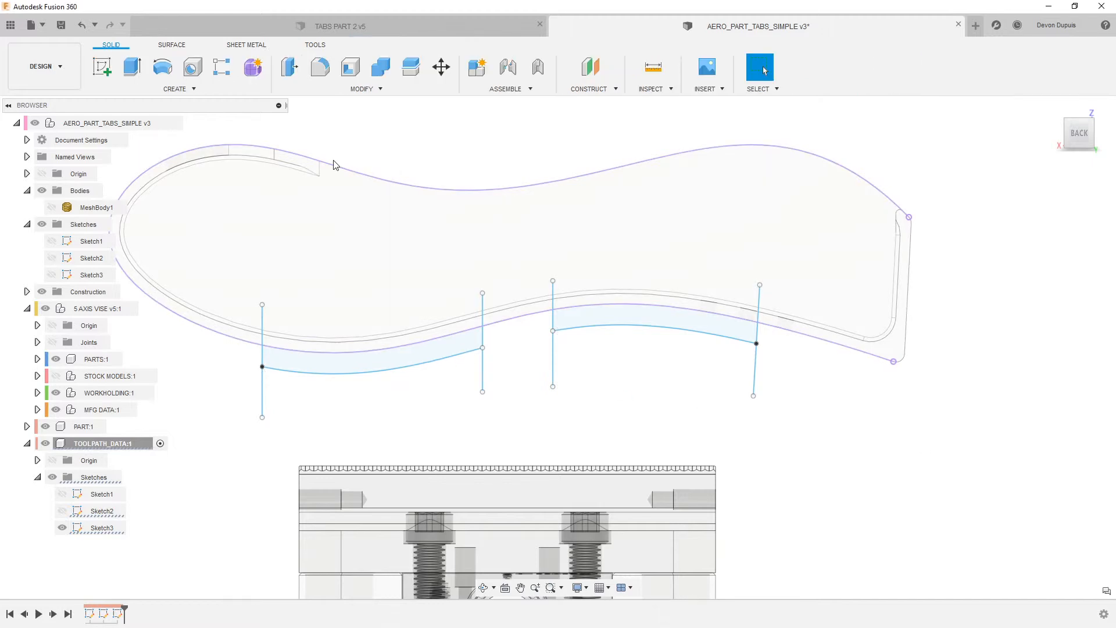
- Return to the Manufacture workspace and duplicate the 2D Contour2 operation
left_click(44, 66)
left_click(54, 229)
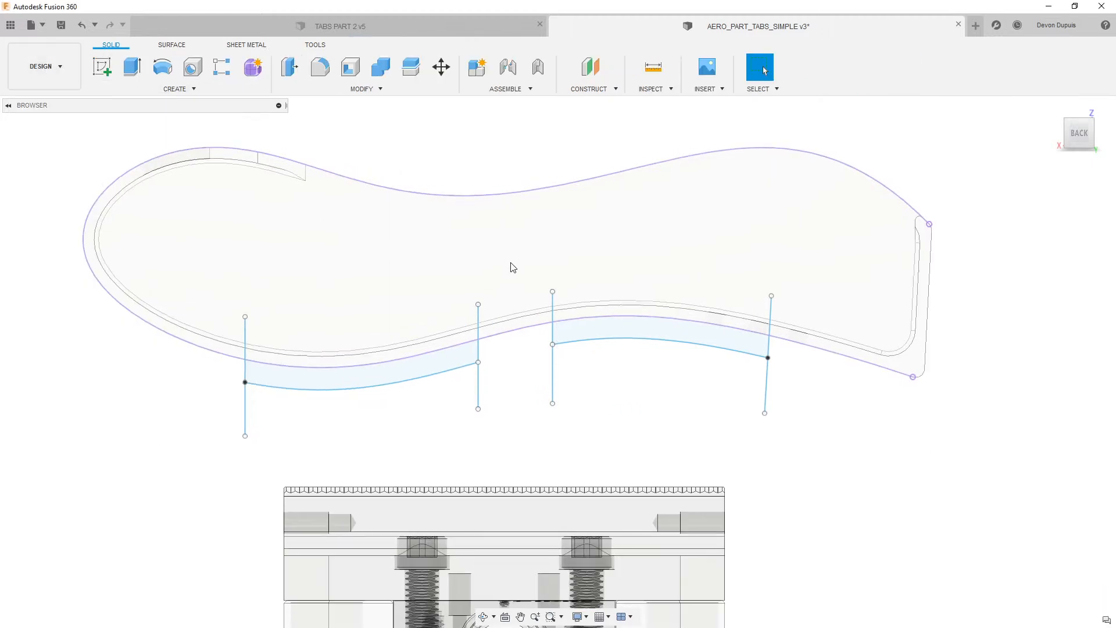
scroll(401, 298, "up", 4)
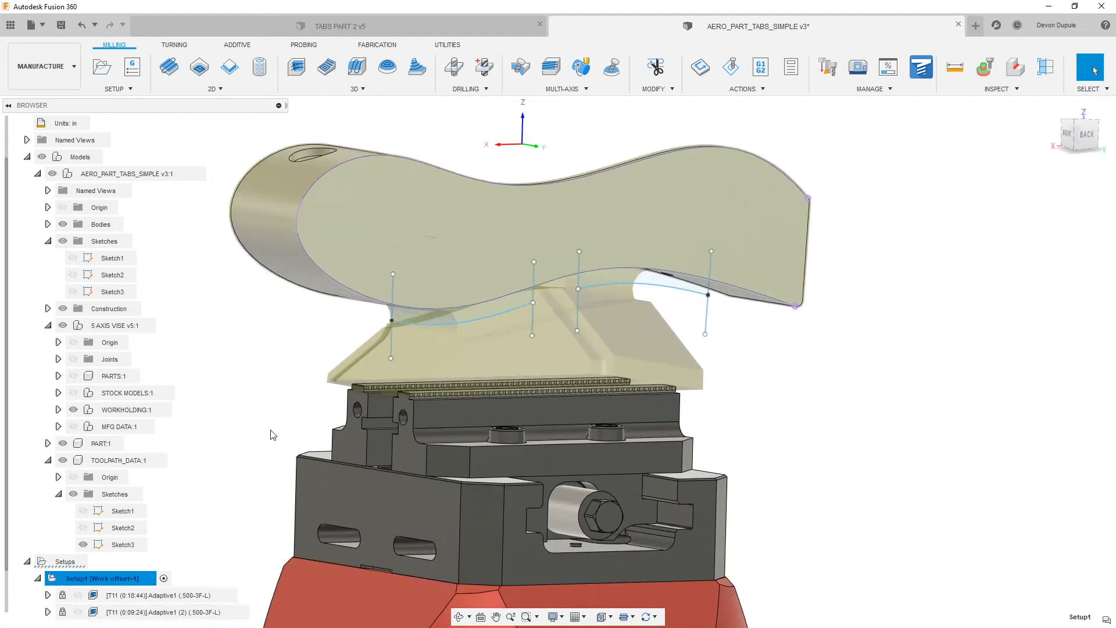
scroll(182, 575, "down", 1)
left_click(145, 612)
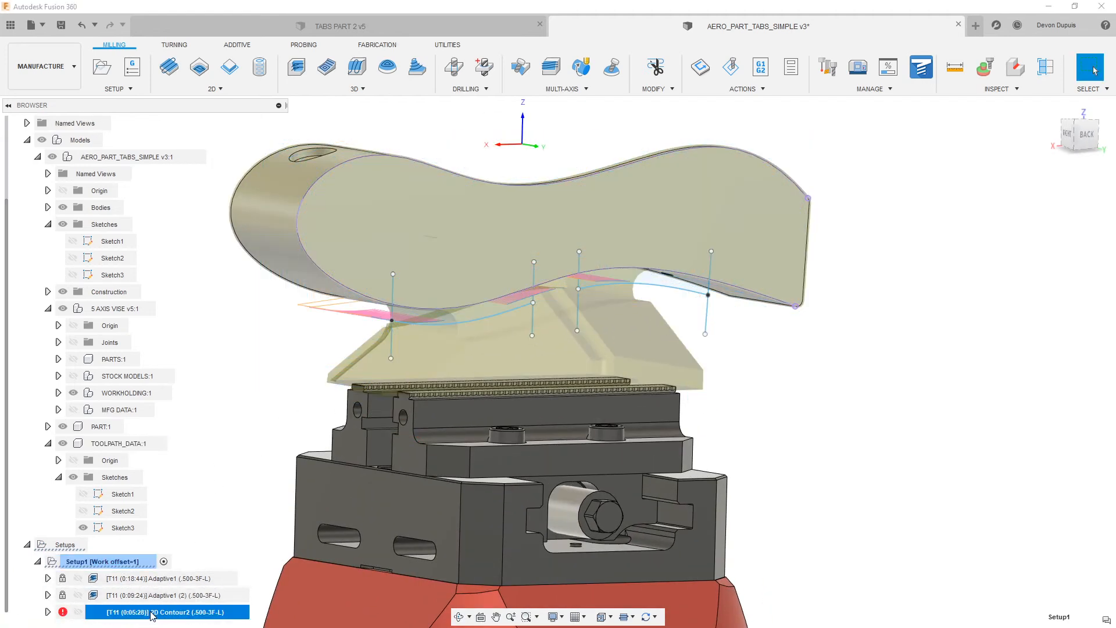
right_click(145, 612)
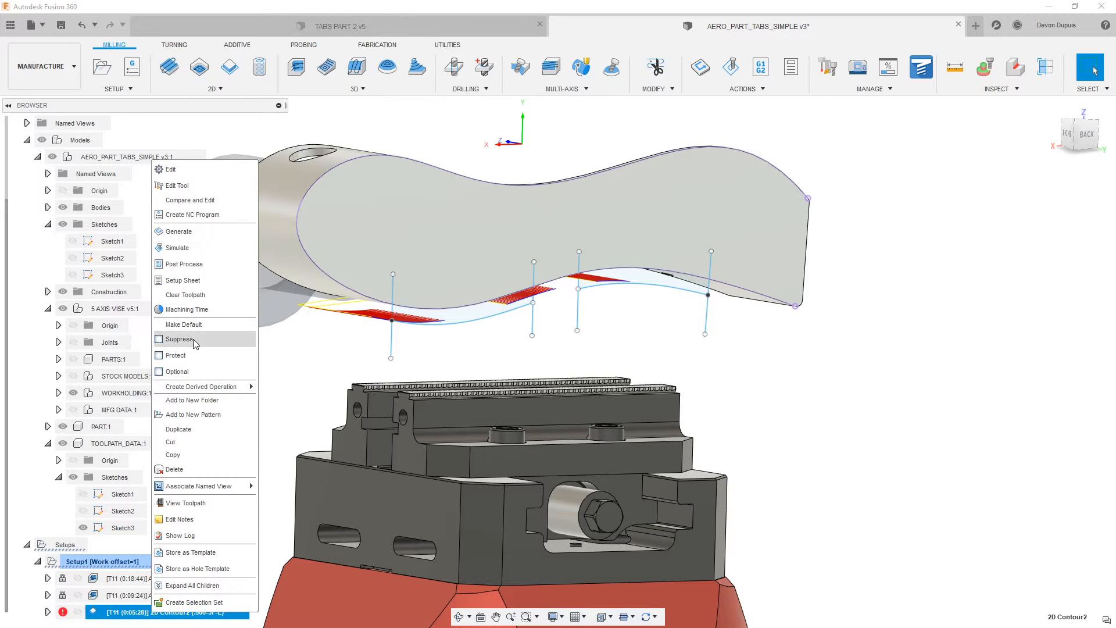
left_click(193, 433)
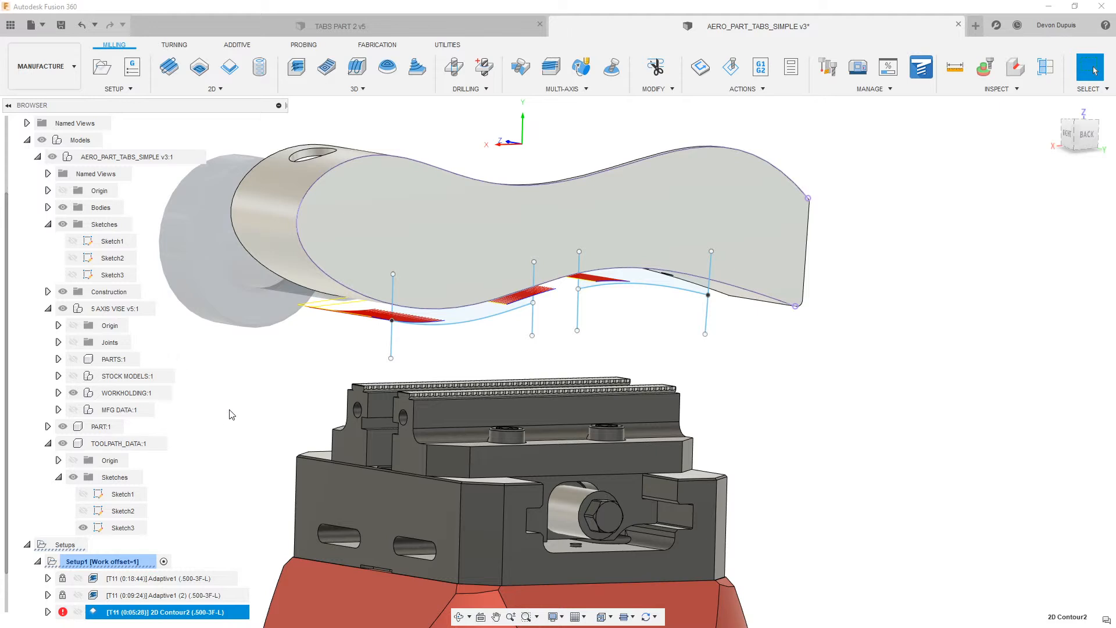
- Edit the duplicated contour to flip its Z axis, replace its chains with the two new offset segments, and generate the toolpath
right_click(177, 611)
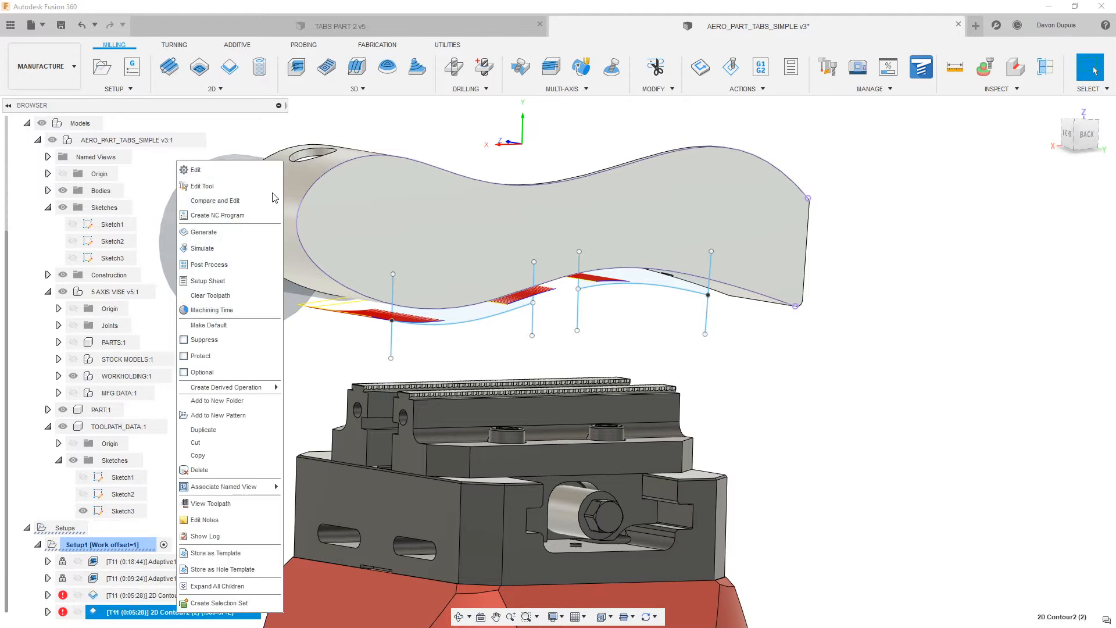
left_click(229, 169)
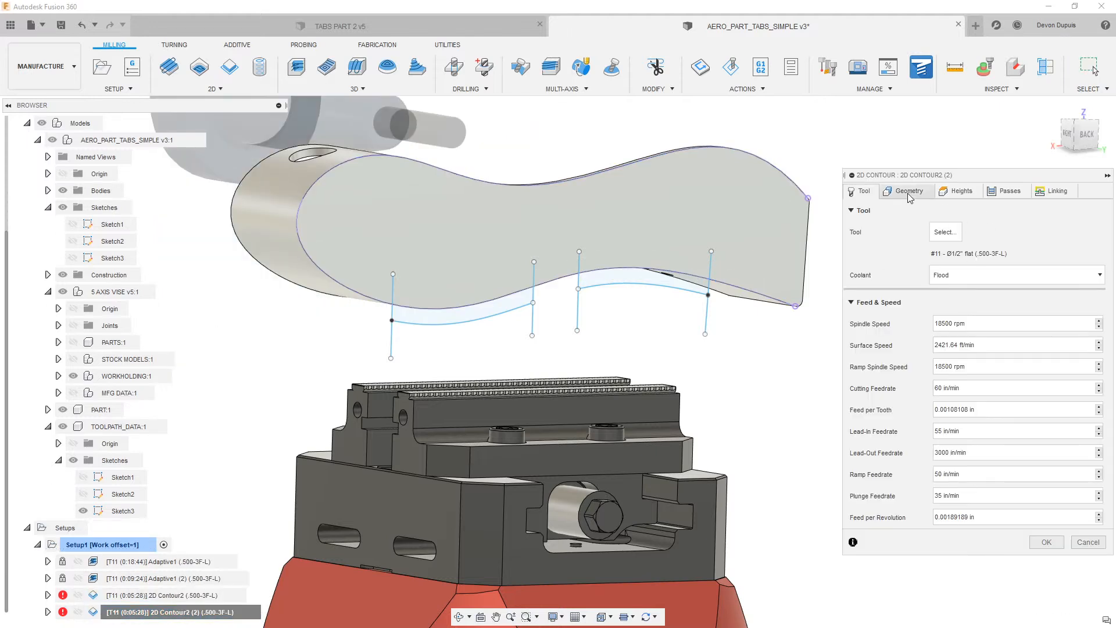
left_click(910, 191)
left_click(983, 476)
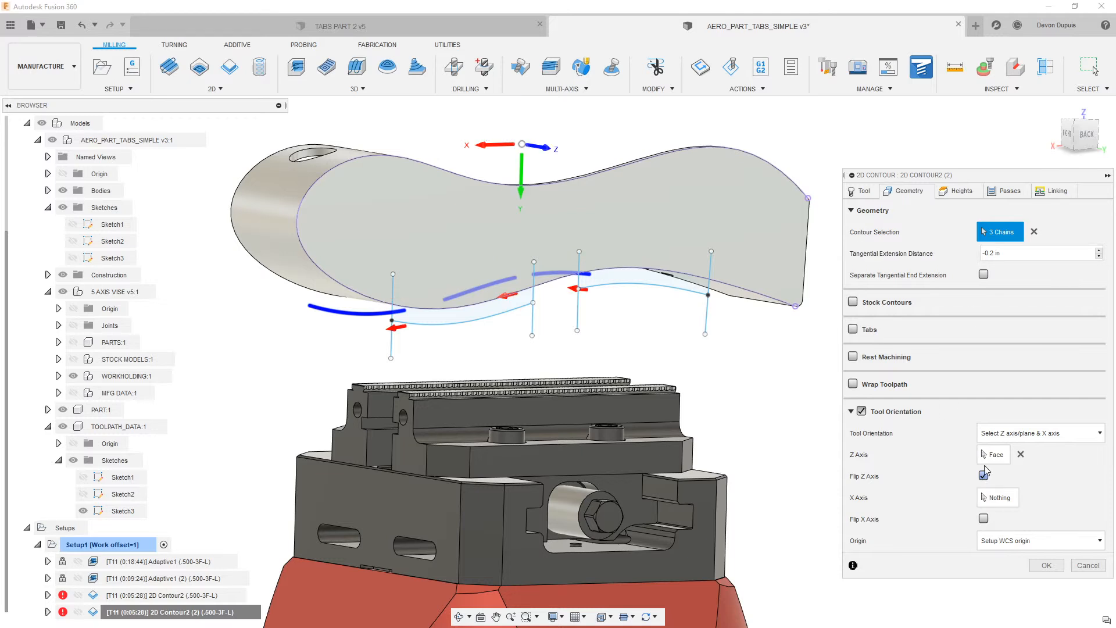
left_click(1036, 232)
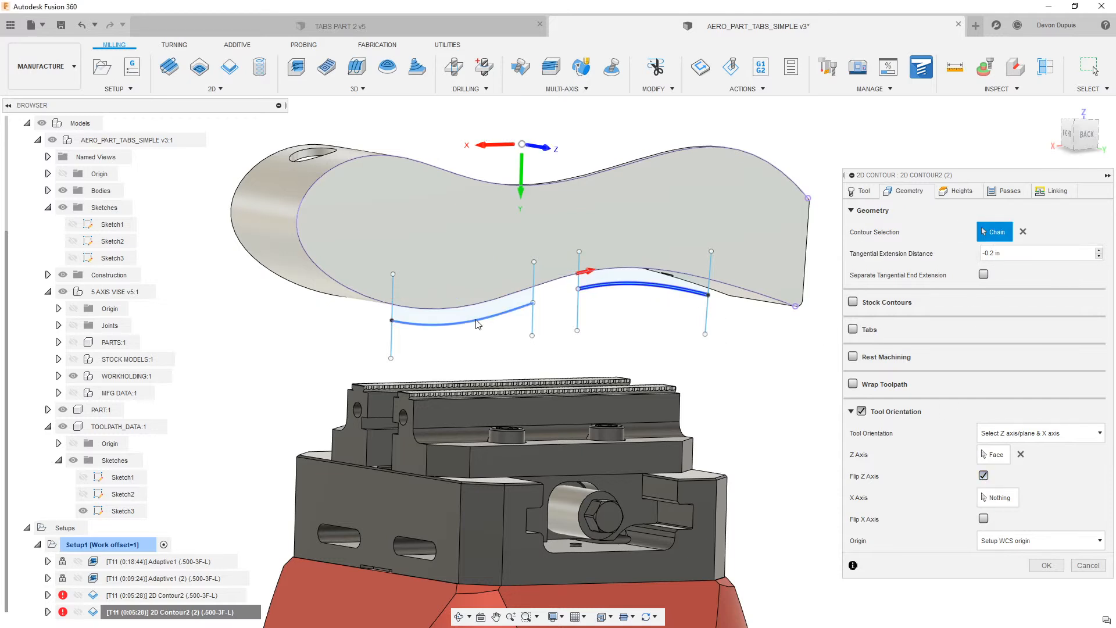
left_click(1047, 565)
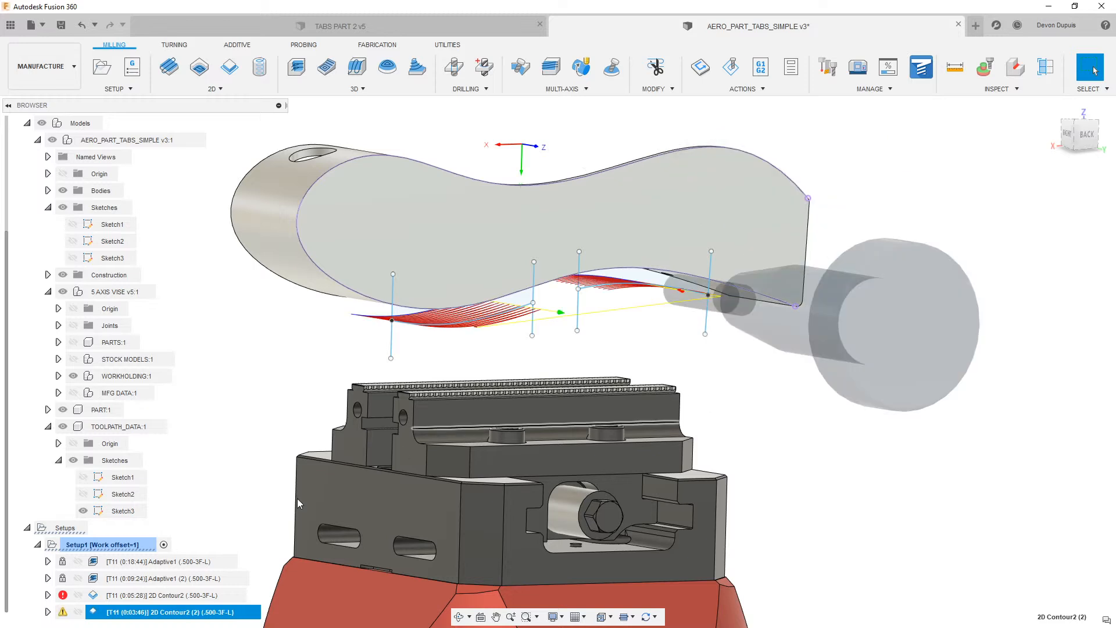
- Simulate both 2D contour operations at higher playback speed to inspect the tabs on both sides, and close the simulation
left_click(130, 614)
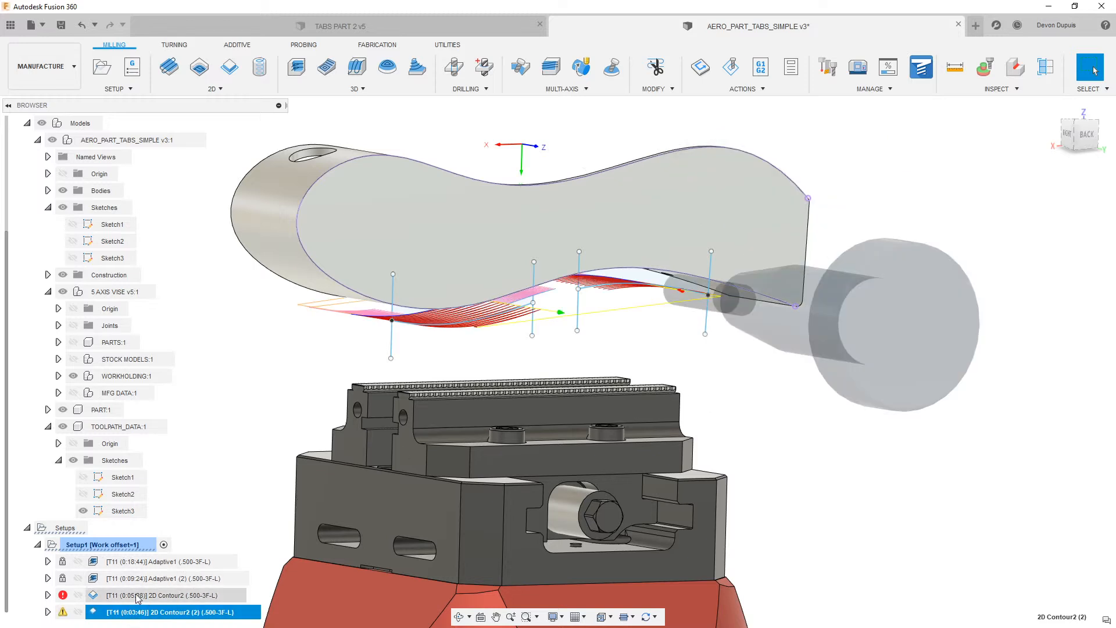
left_click(138, 598, "ctrl")
right_click(138, 598)
left_click(186, 327)
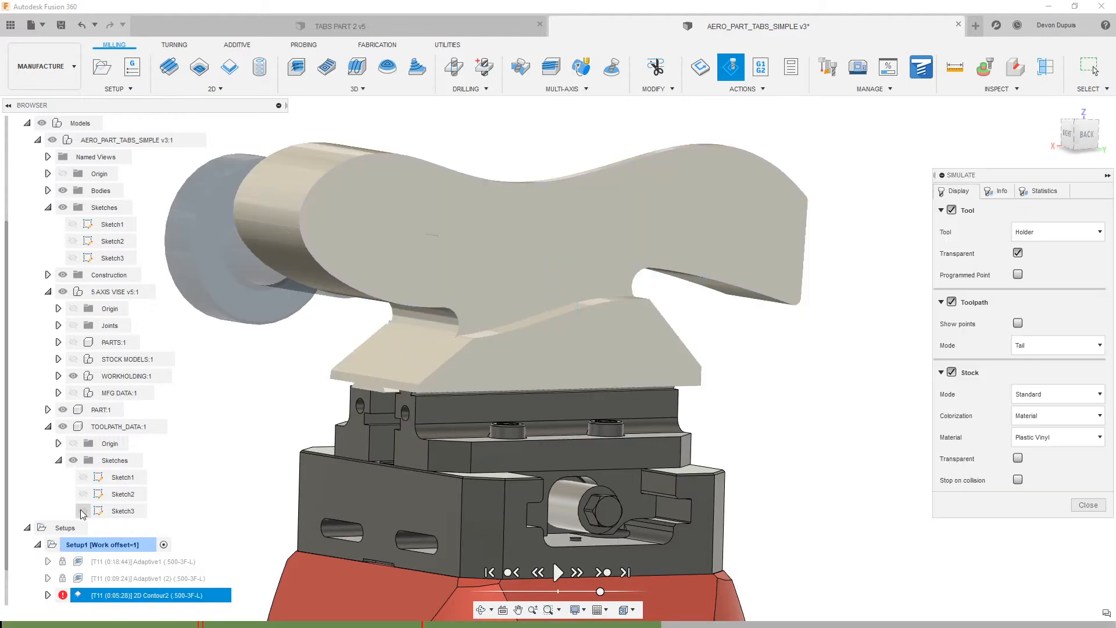
left_click(558, 573)
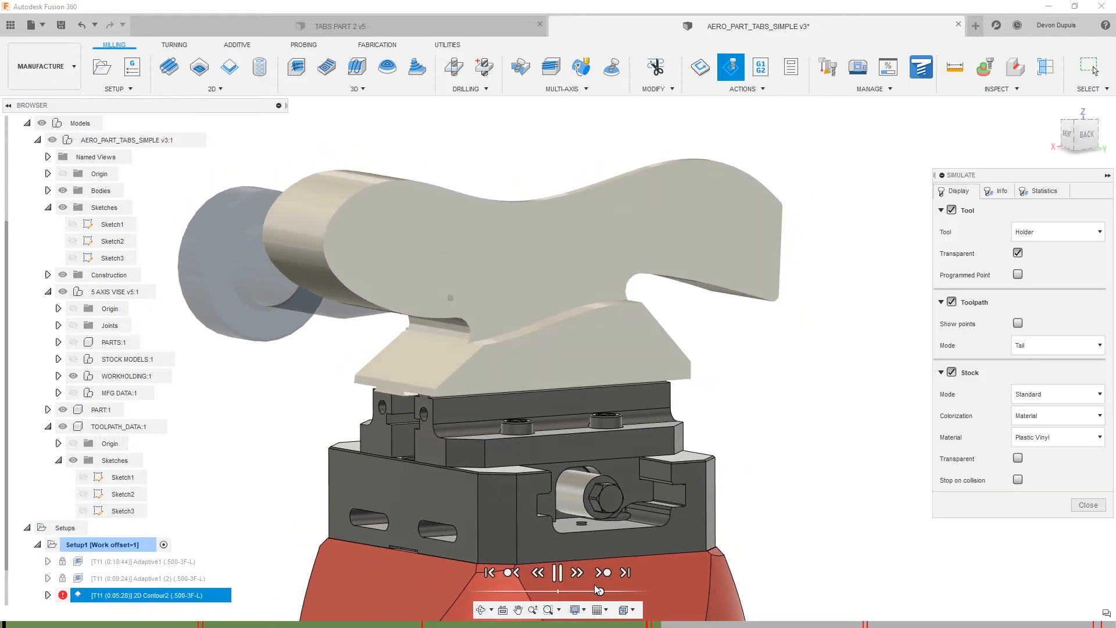
left_click_drag(601, 592, 643, 592)
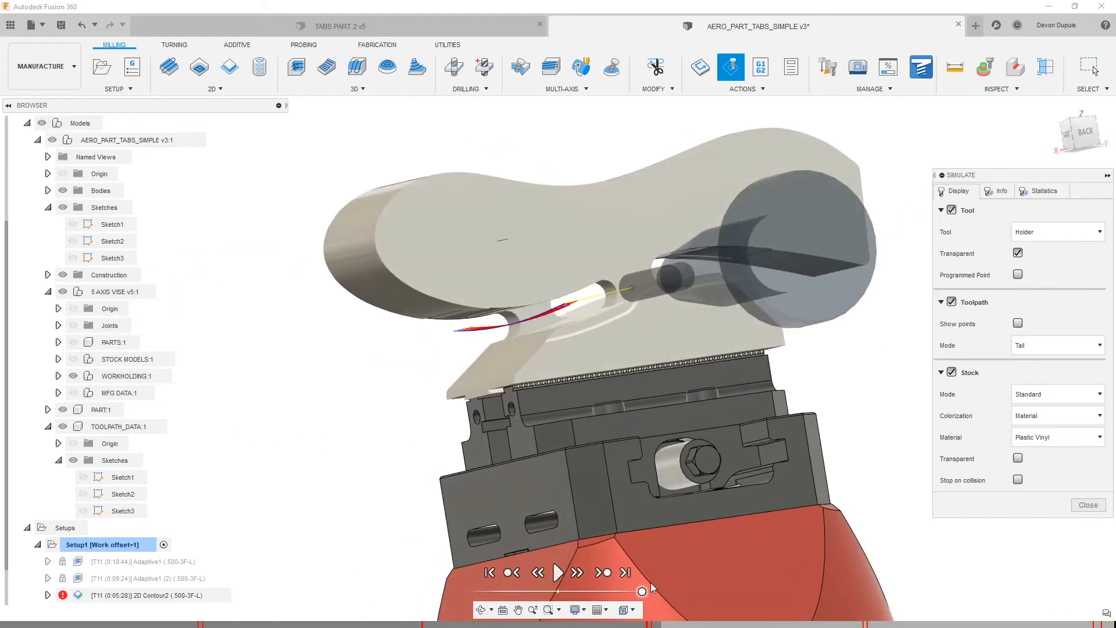
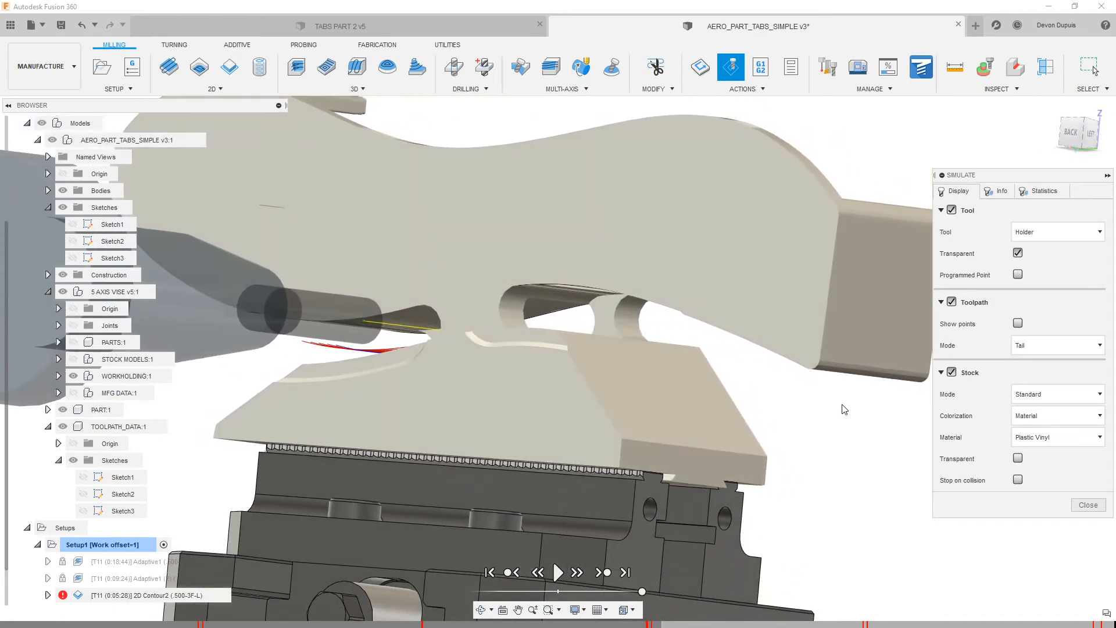
left_click(1087, 505)
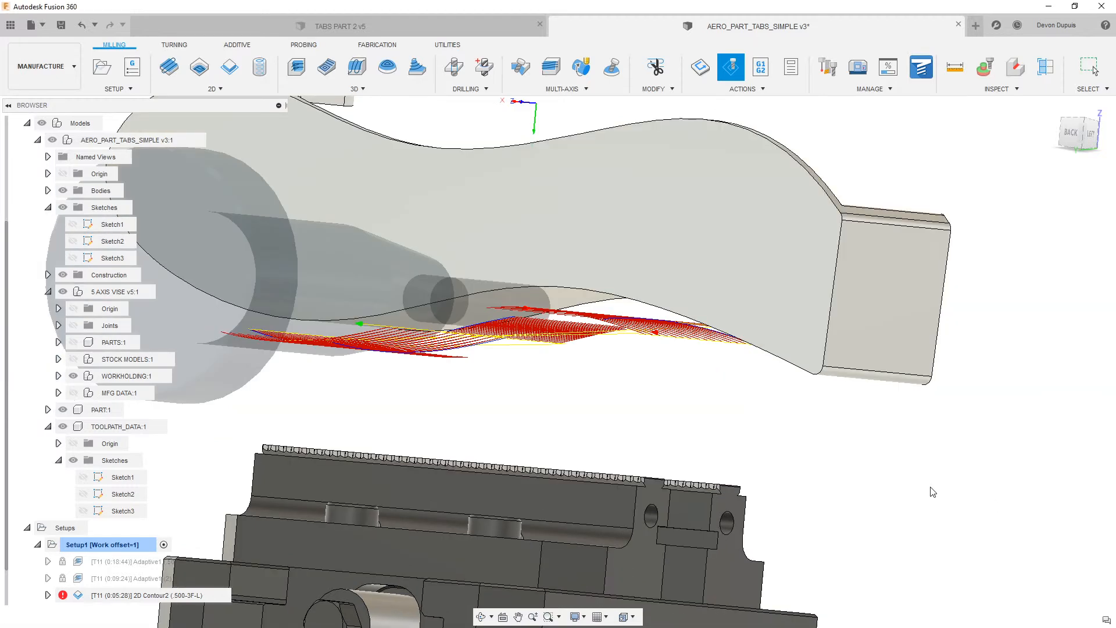
- Edit the original 2D Contour2 so its bottom height sits 0.103014 in from the model bottom, and regenerate it
right_click(236, 593)
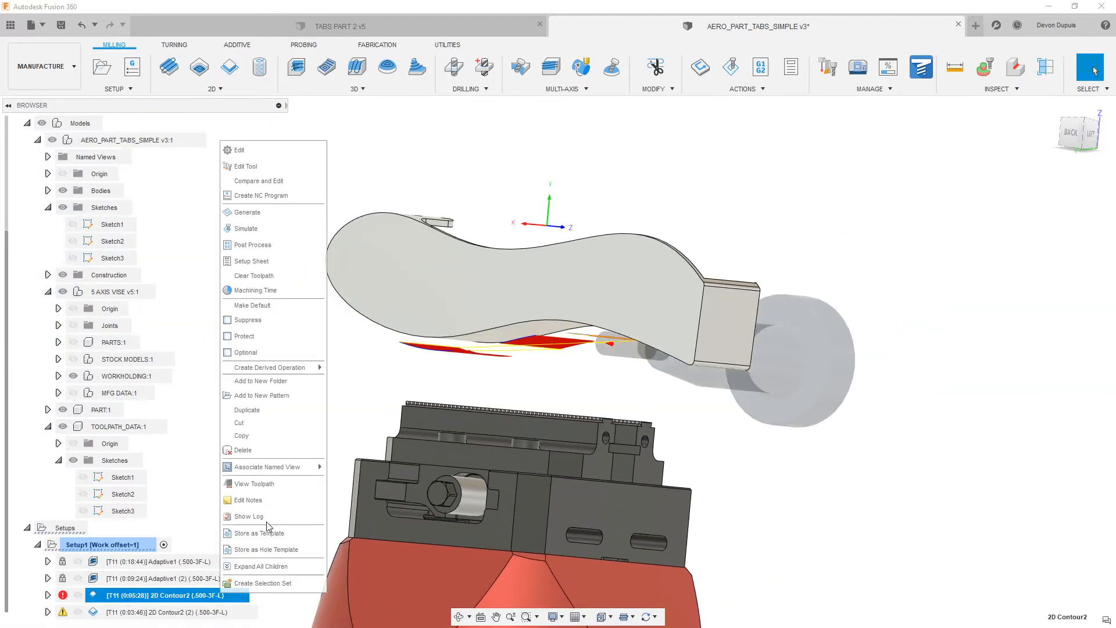
left_click(244, 82)
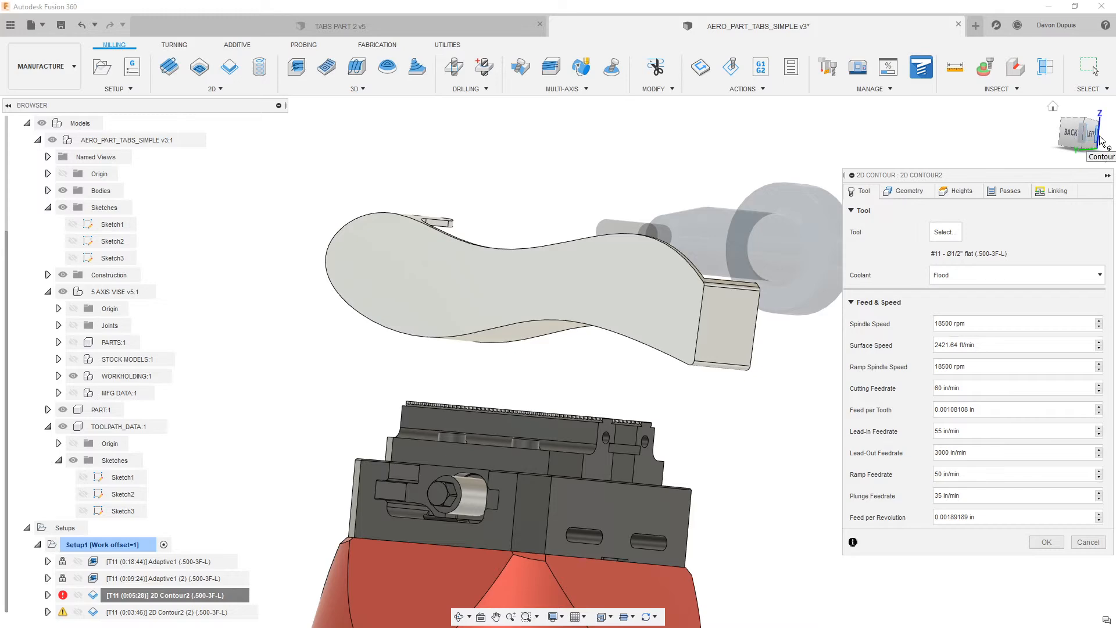
left_click(1100, 139)
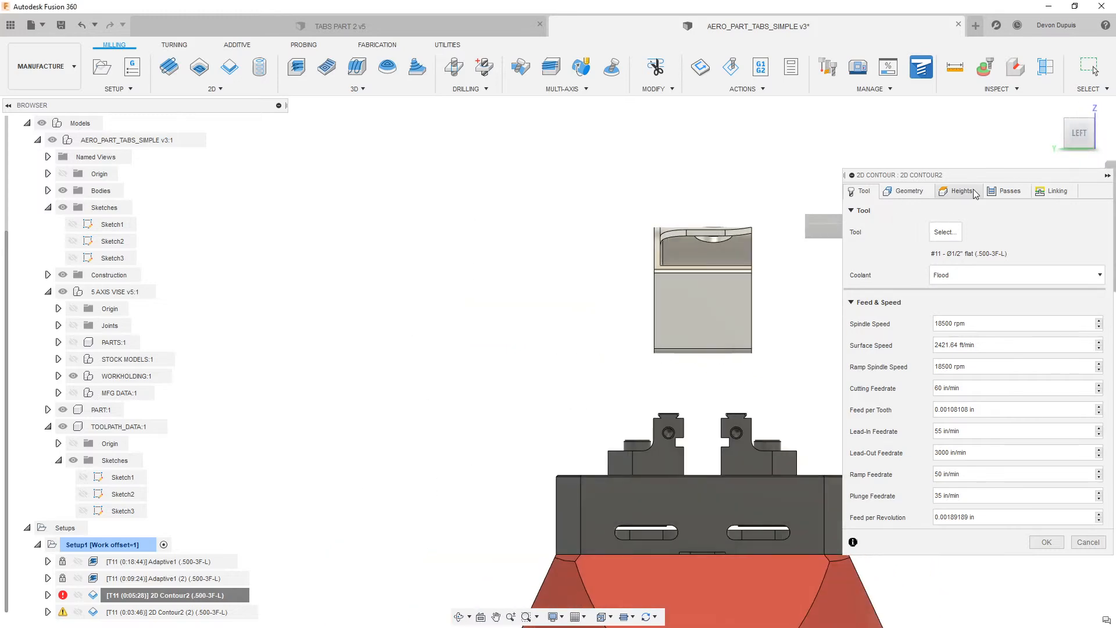
left_click(975, 193)
scroll(709, 346, "up", 5)
left_click_drag(692, 341, 628, 336)
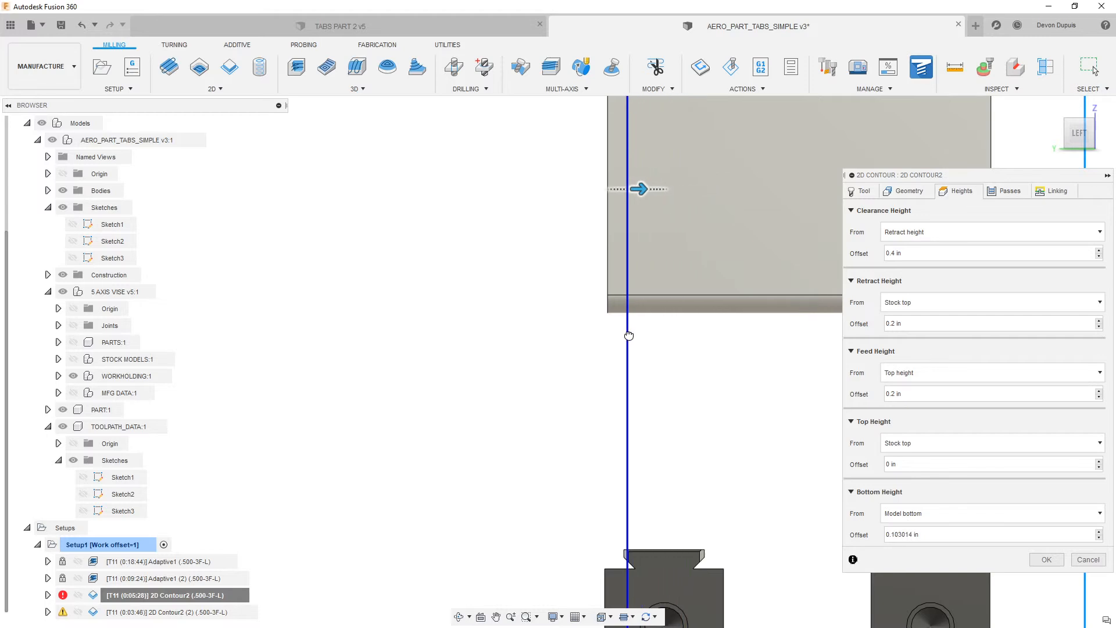
left_click(1046, 559)
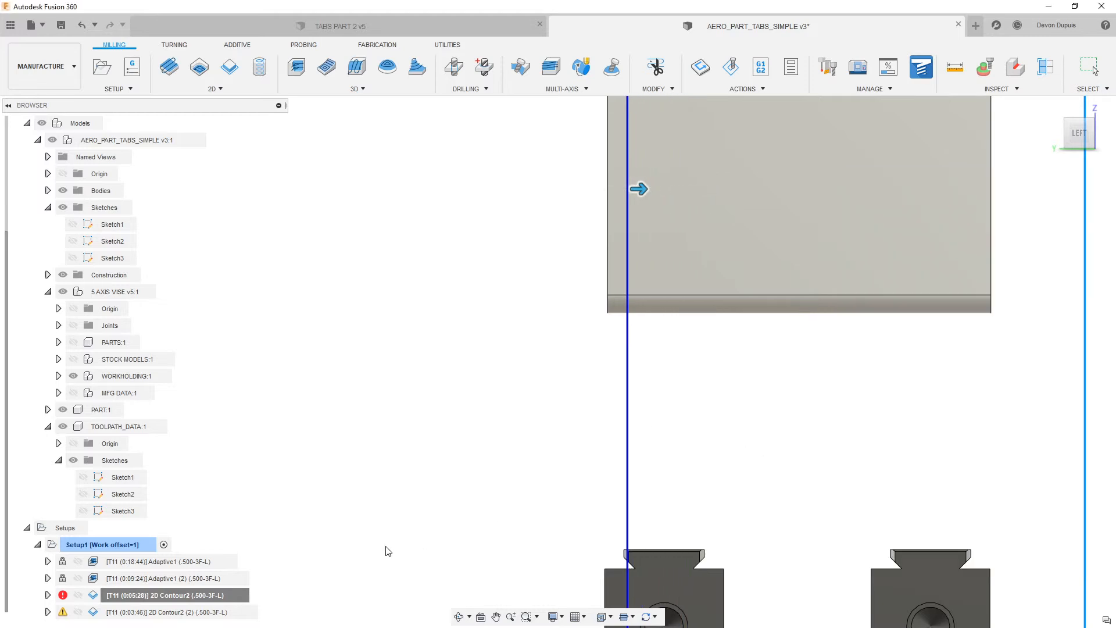
- Edit the duplicated contour, moving its bottom height deeper to just short of the part's far face, and regenerate it
left_click(208, 612)
right_click(208, 612)
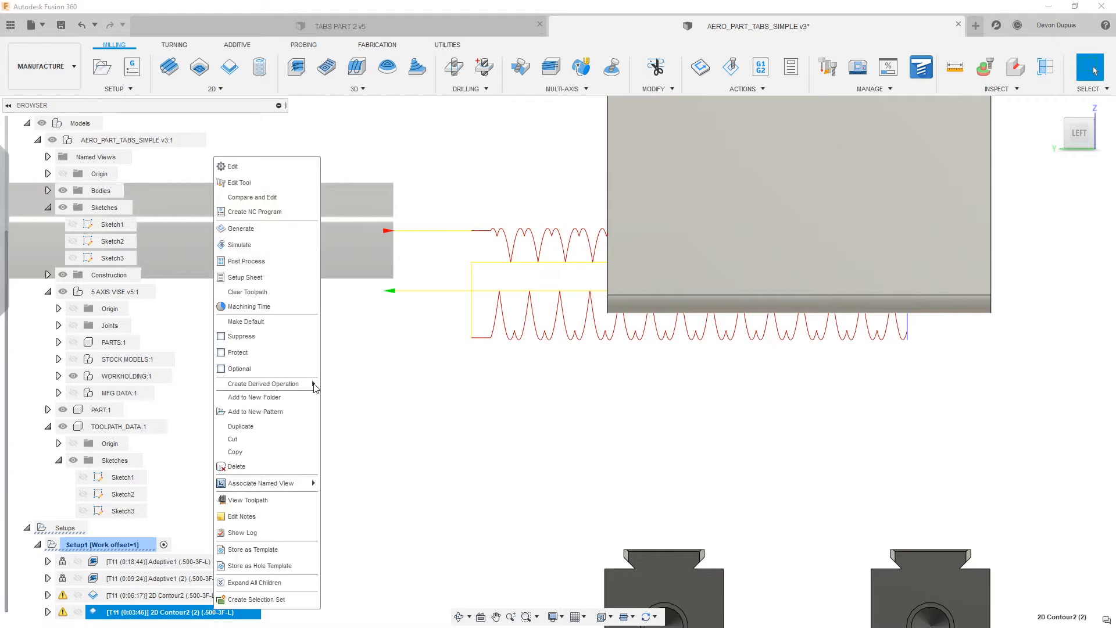
left_click(281, 165)
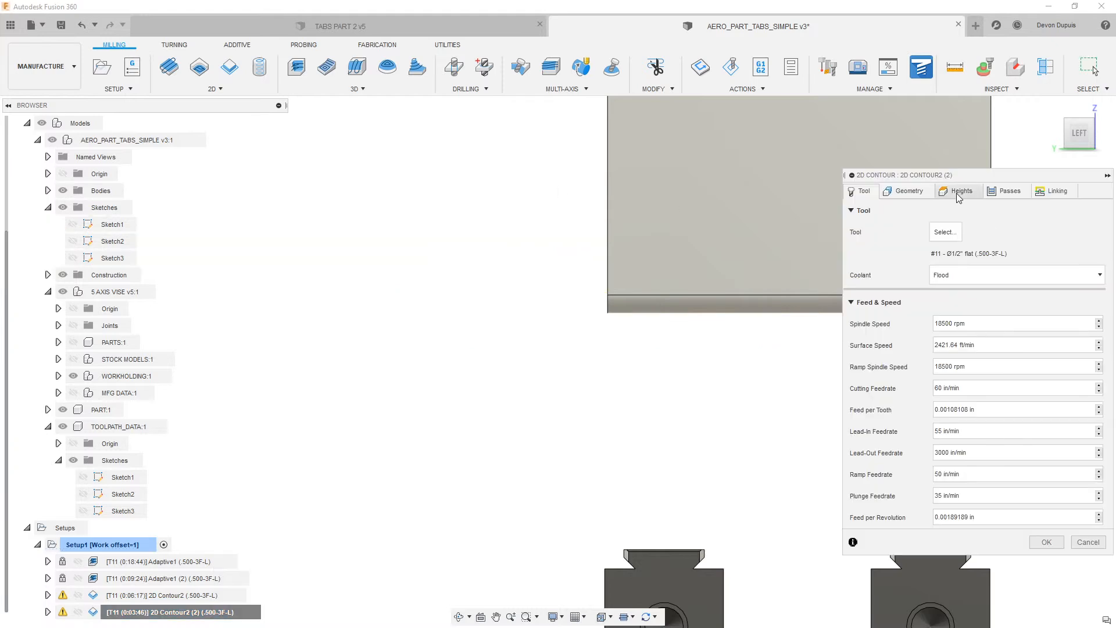
left_click(960, 194)
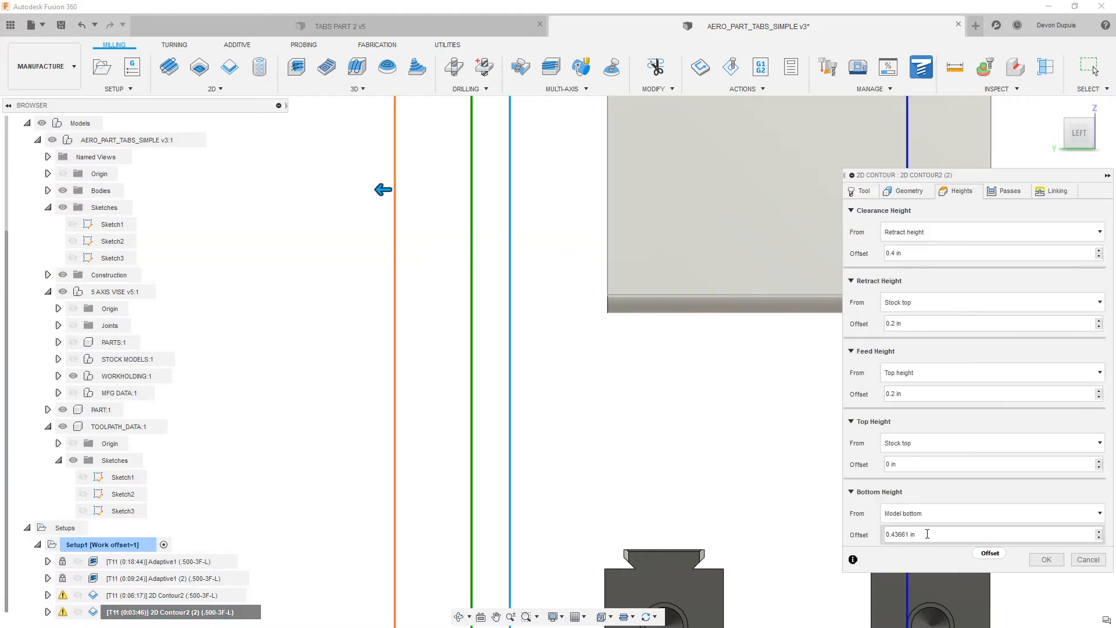
scroll(567, 450, "down", 3)
middle_click_drag(543, 425, 433, 409)
left_click_drag(671, 383, 711, 383)
left_click(1046, 560)
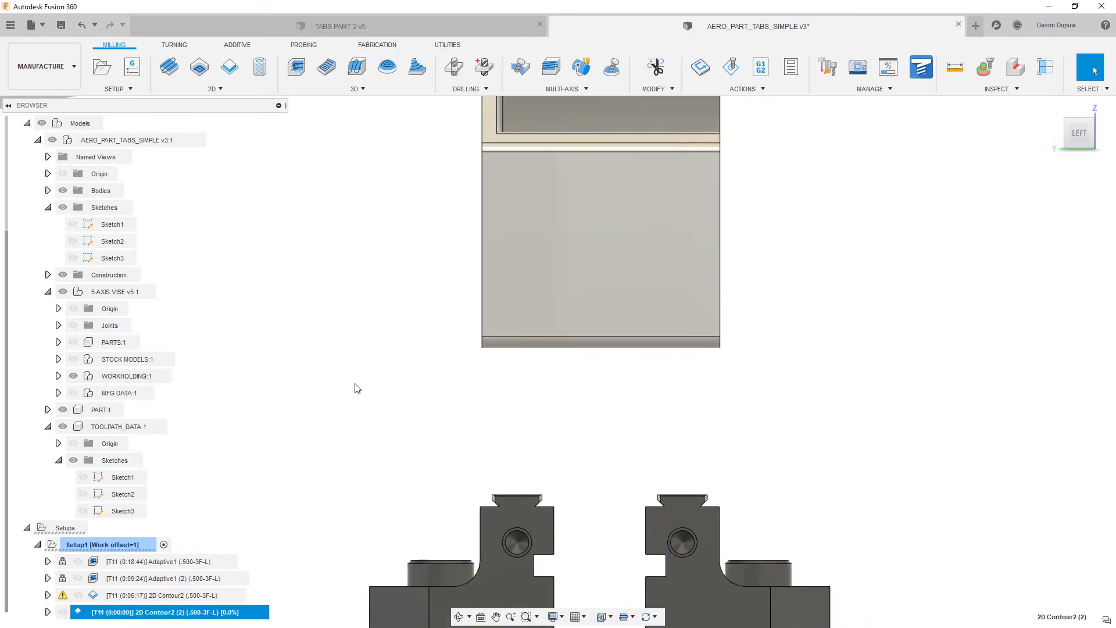
scroll(411, 324, "down", 2)
- Edit the 1/2 in flat end mill used by 2D Contour2 to a body length of 3 in
right_click(187, 594)
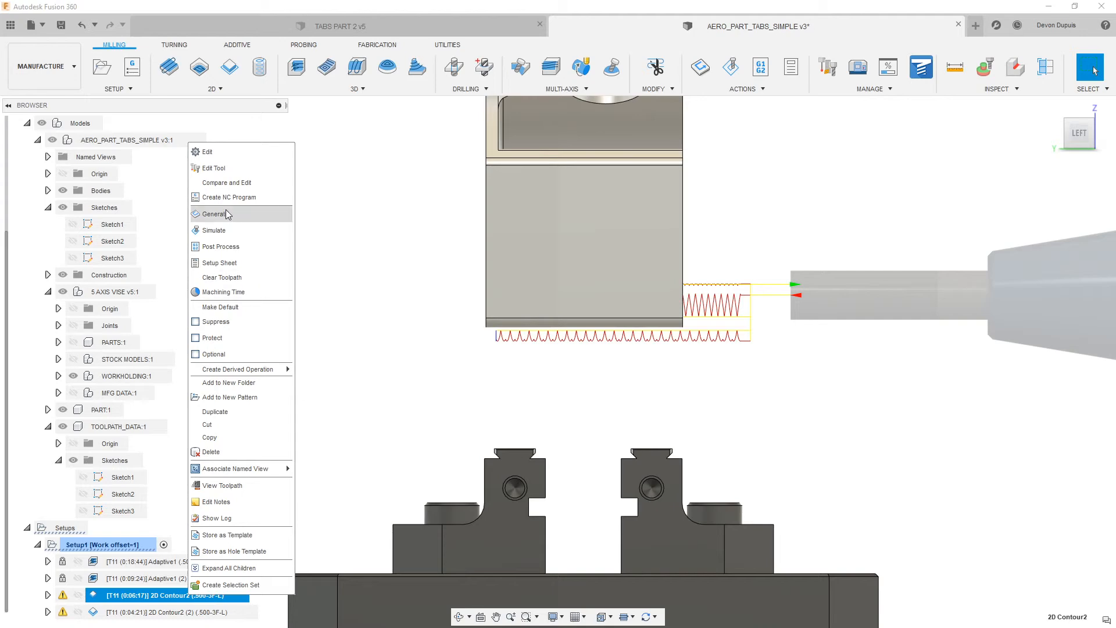
left_click(236, 167)
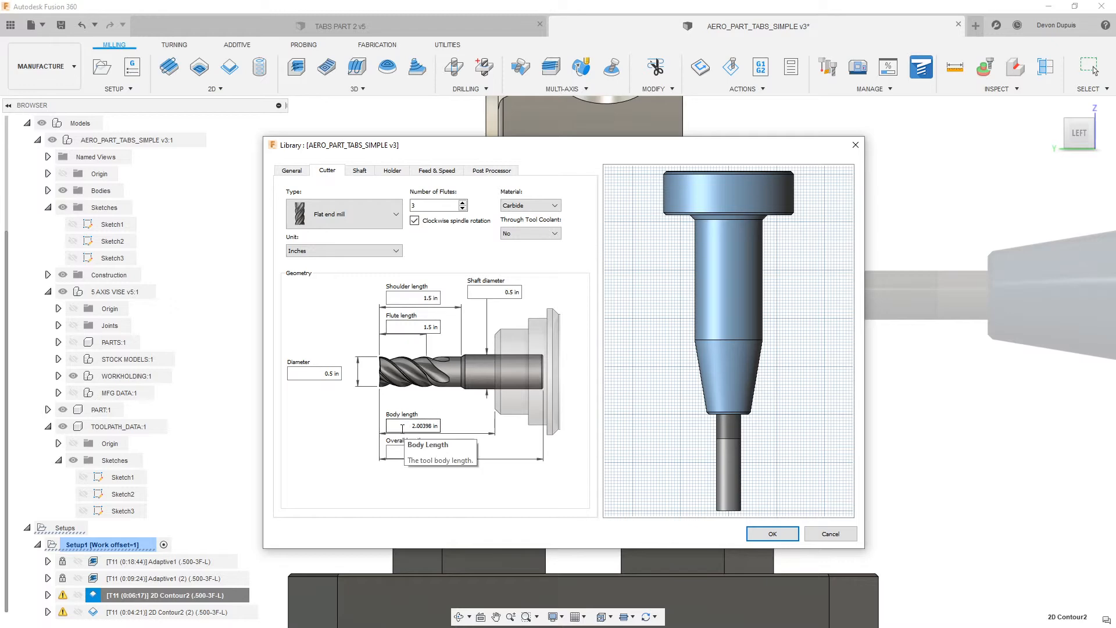
type("3")
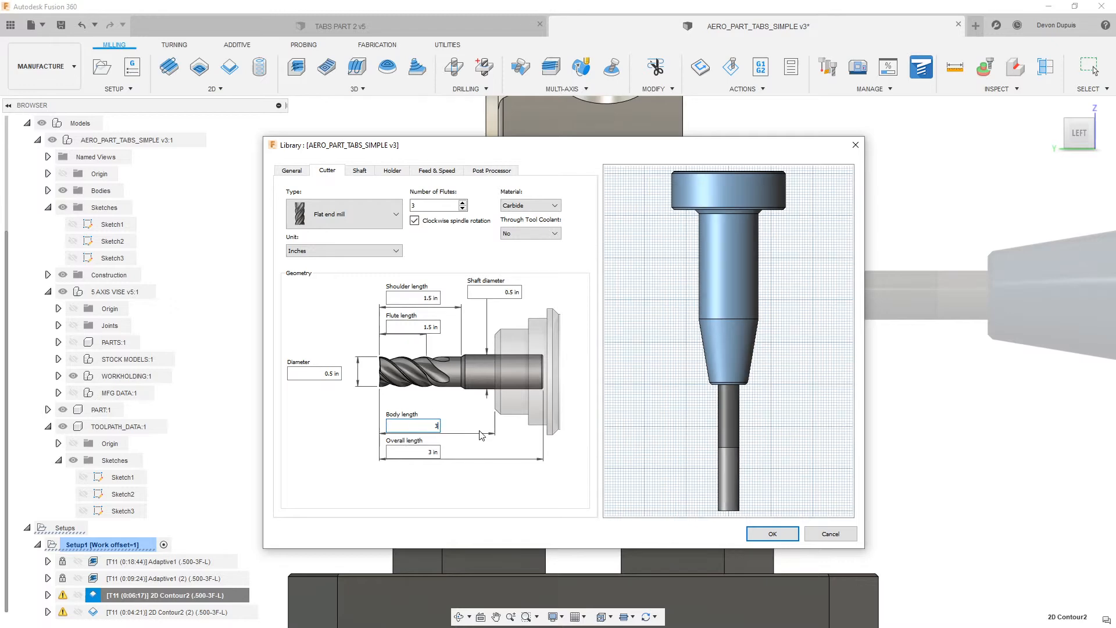
left_click(764, 536)
- Regenerate the toolpaths of both 2D contour operations with the lengthened tool
right_click(202, 592)
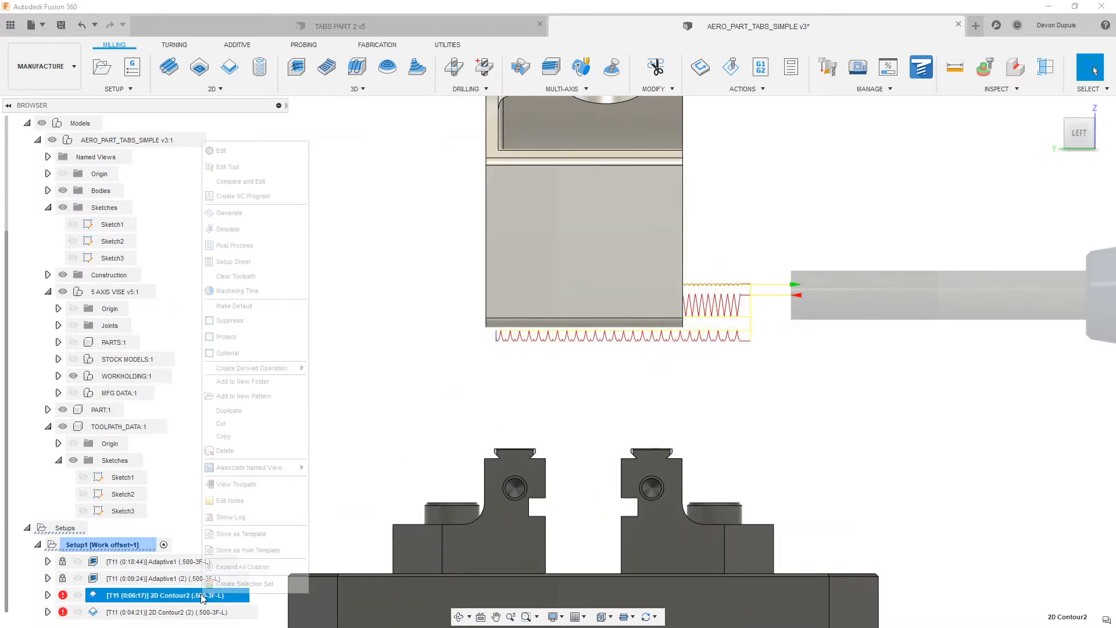
left_click(231, 214)
left_click(185, 613)
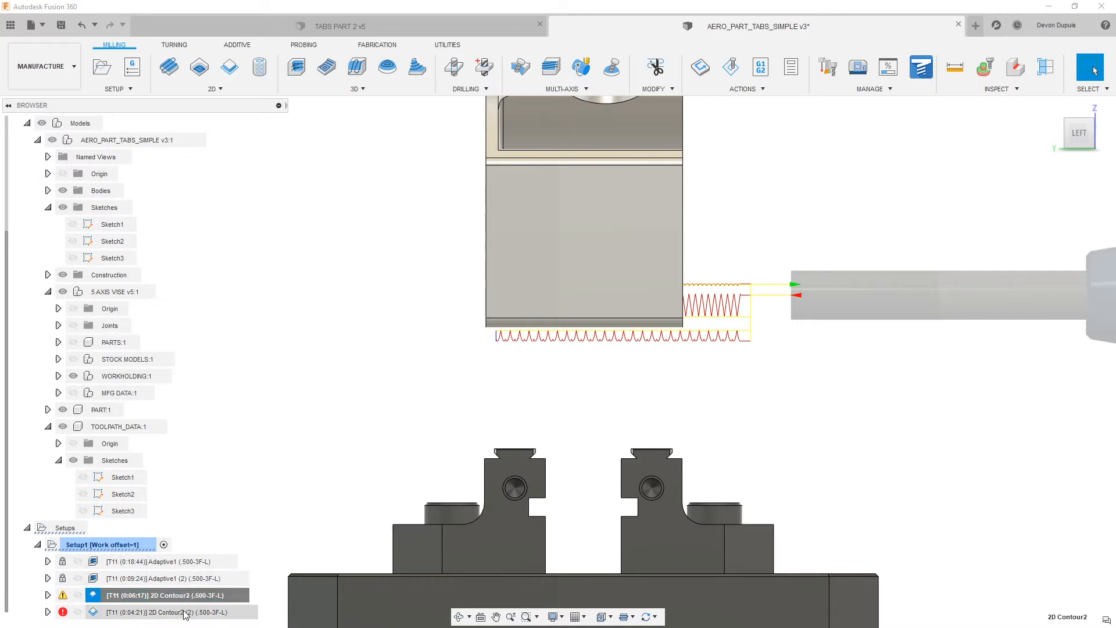
right_click(185, 613)
left_click(249, 232)
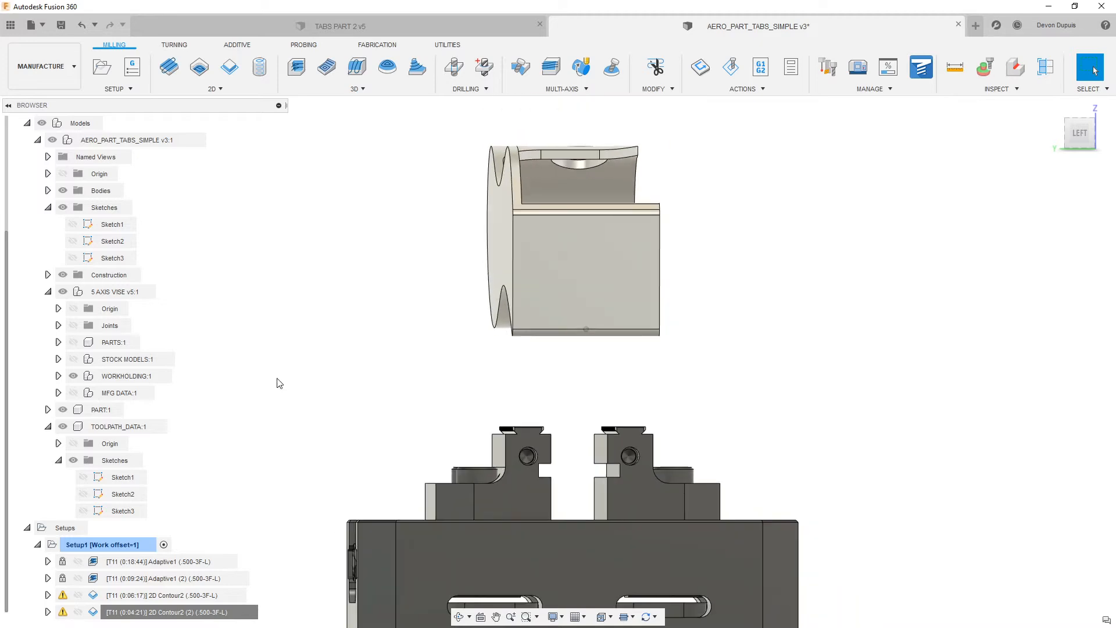
- Simulate both 2D contour operations together and follow the slot cutting from the front and back of the part
left_click(125, 595, "shift")
right_click(145, 599)
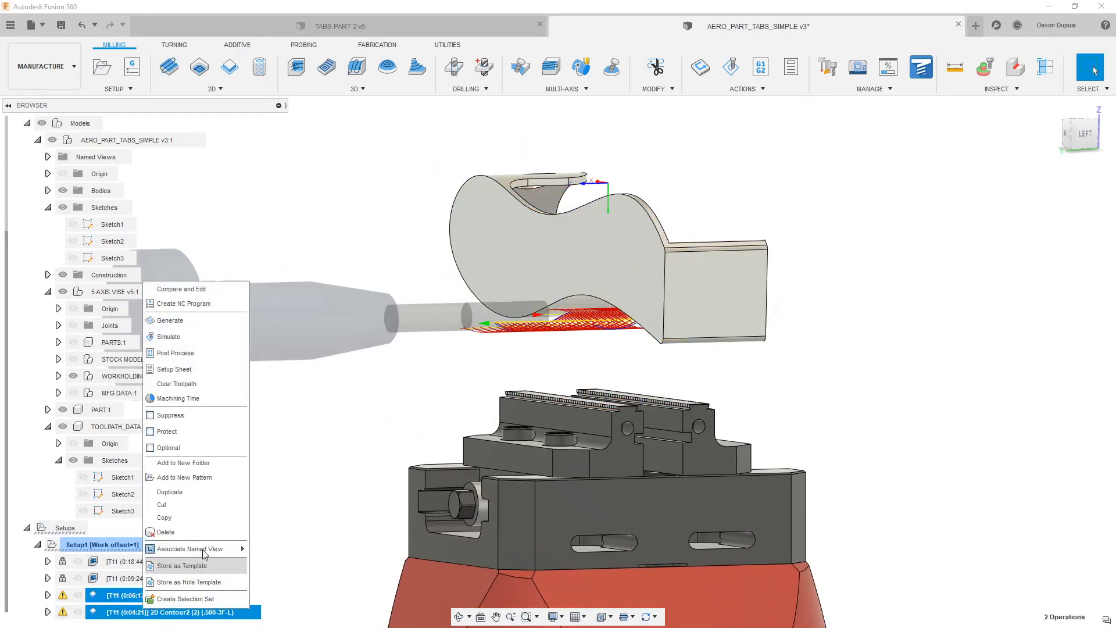
left_click(202, 338)
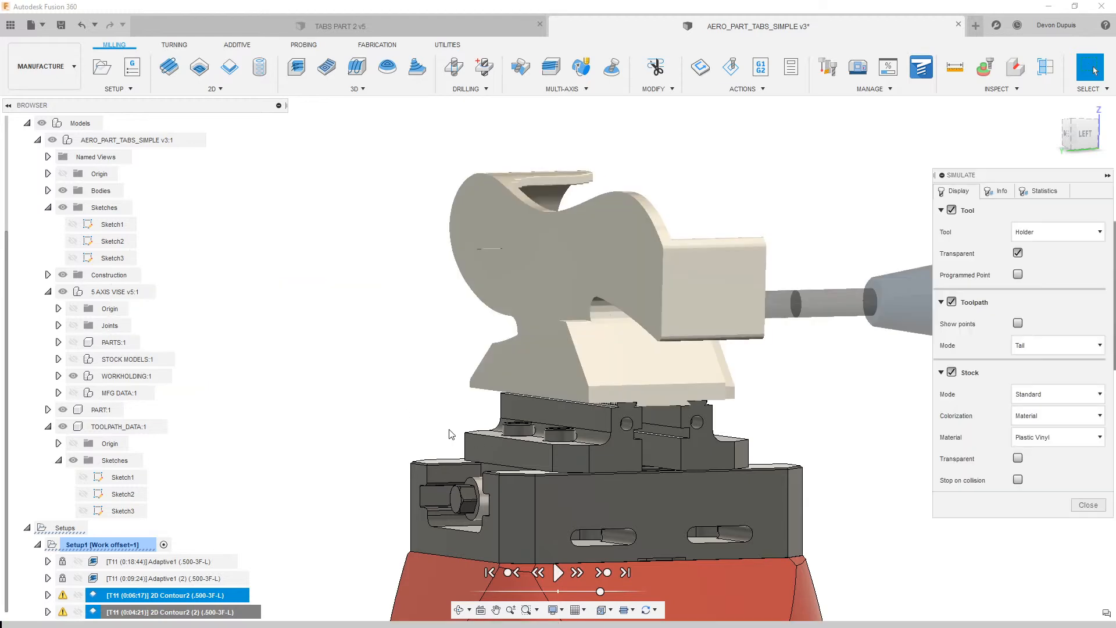
left_click(559, 573)
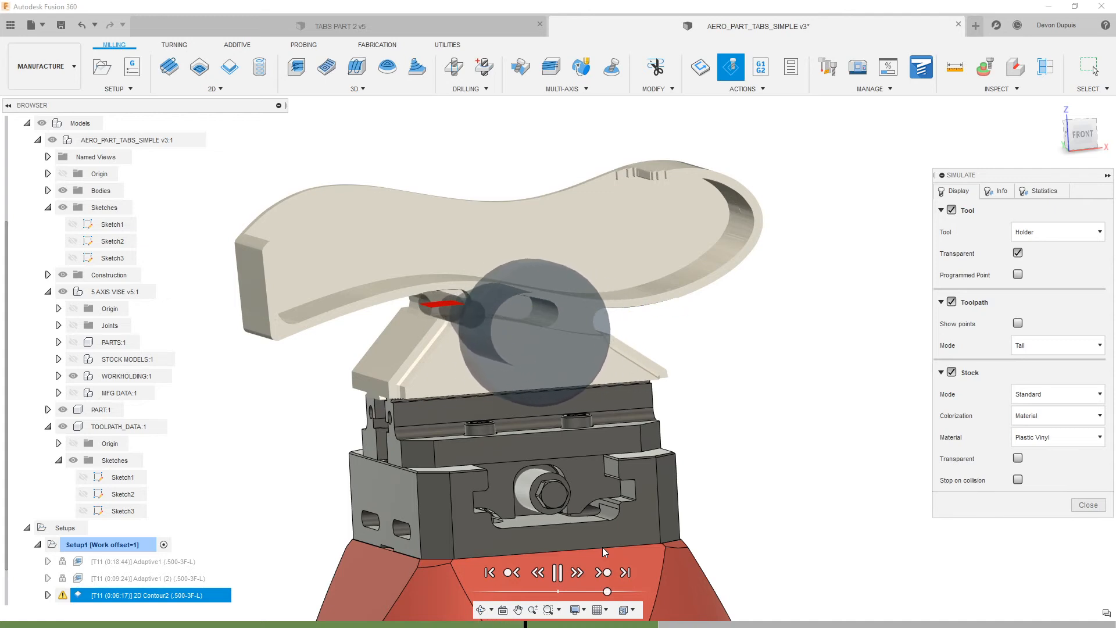
middle_click_drag(615, 552, 759, 320, "shift")
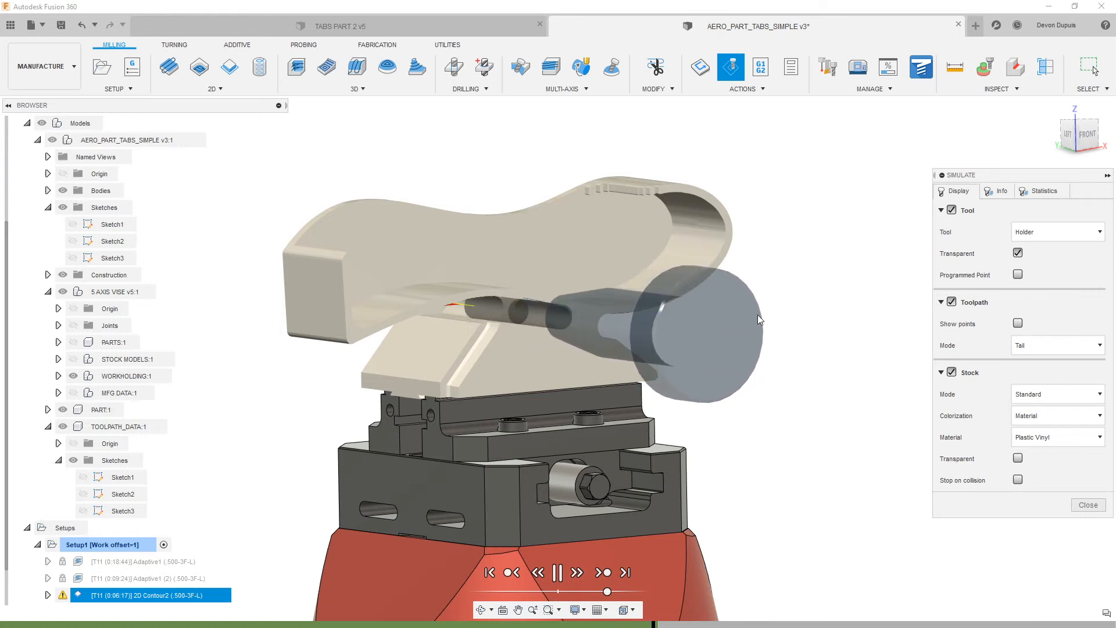
middle_click_drag(759, 320, 586, 317, "shift")
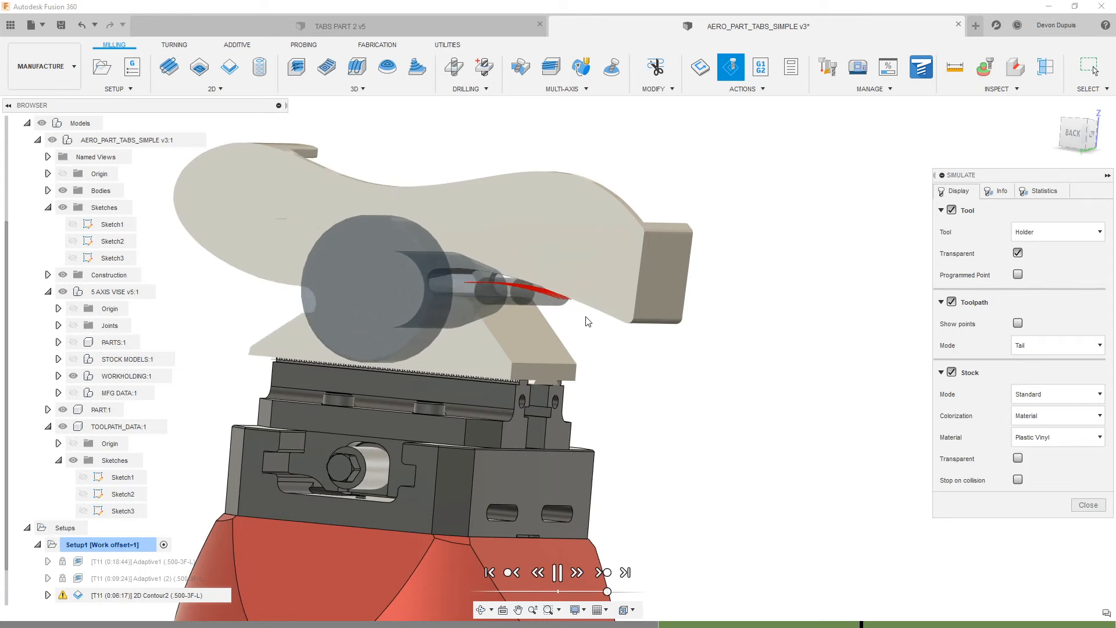
middle_click_drag(588, 319, 416, 313, "shift")
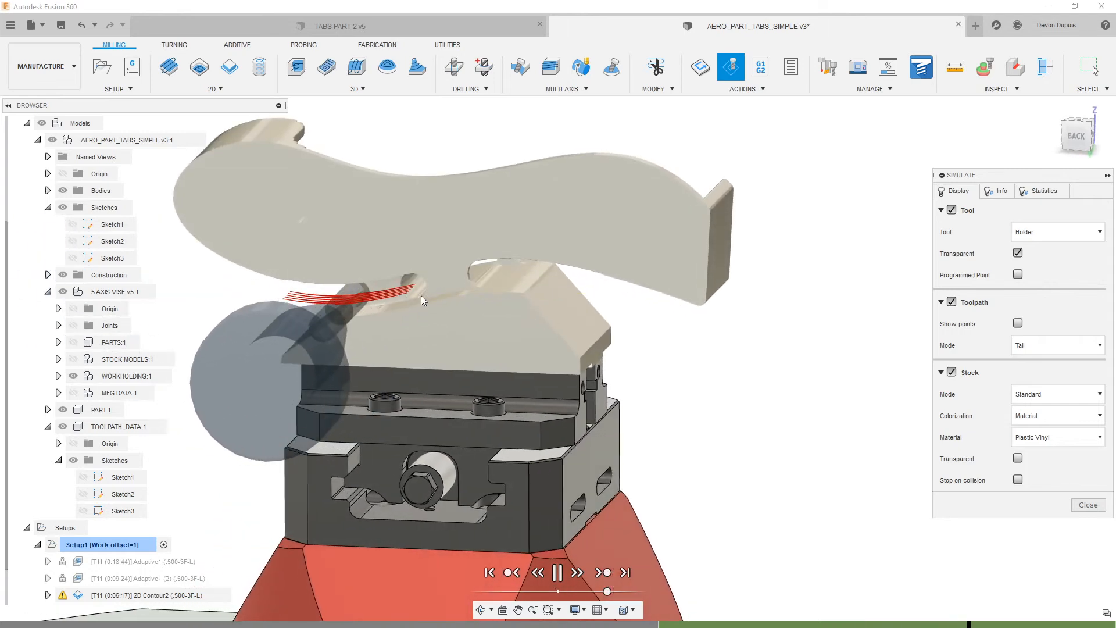
middle_click_drag(466, 286, 483, 347, "shift")
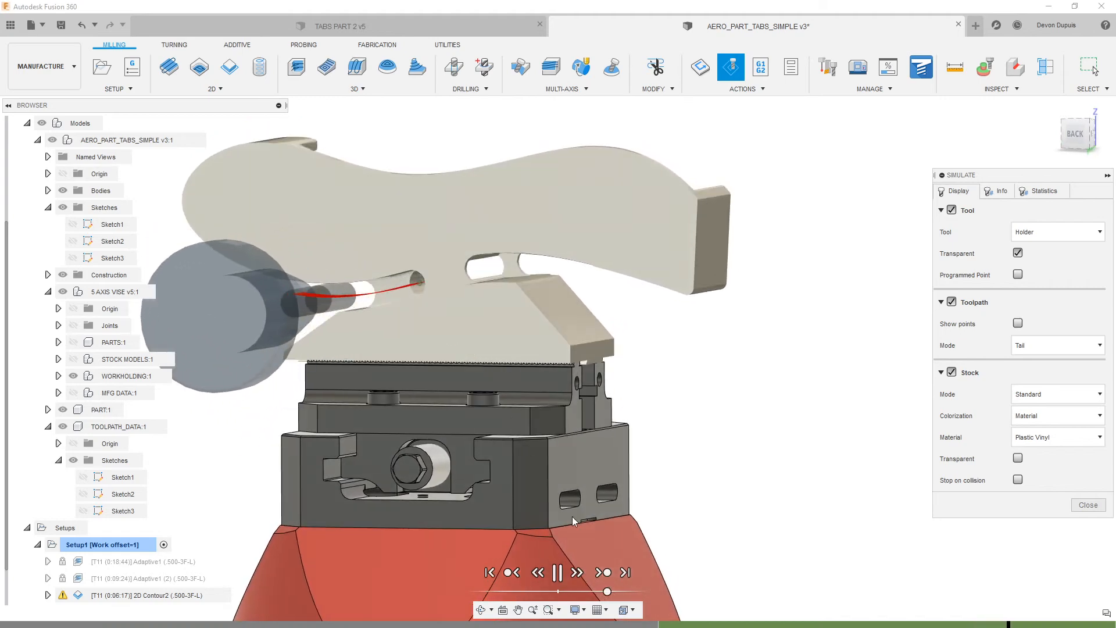
left_click(558, 573)
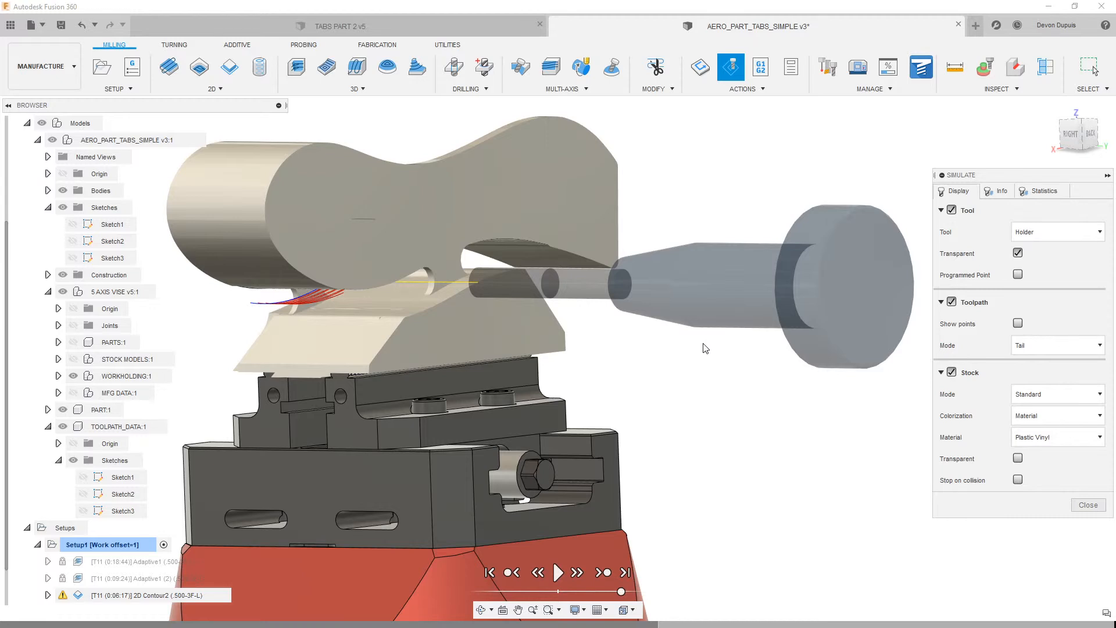
- Examine the simulated tabs and the tool clearance around the part from the right, front and back
left_click(716, 386)
middle_click_drag(716, 396, 749, 389, "shift")
scroll(748, 389, "up", 6)
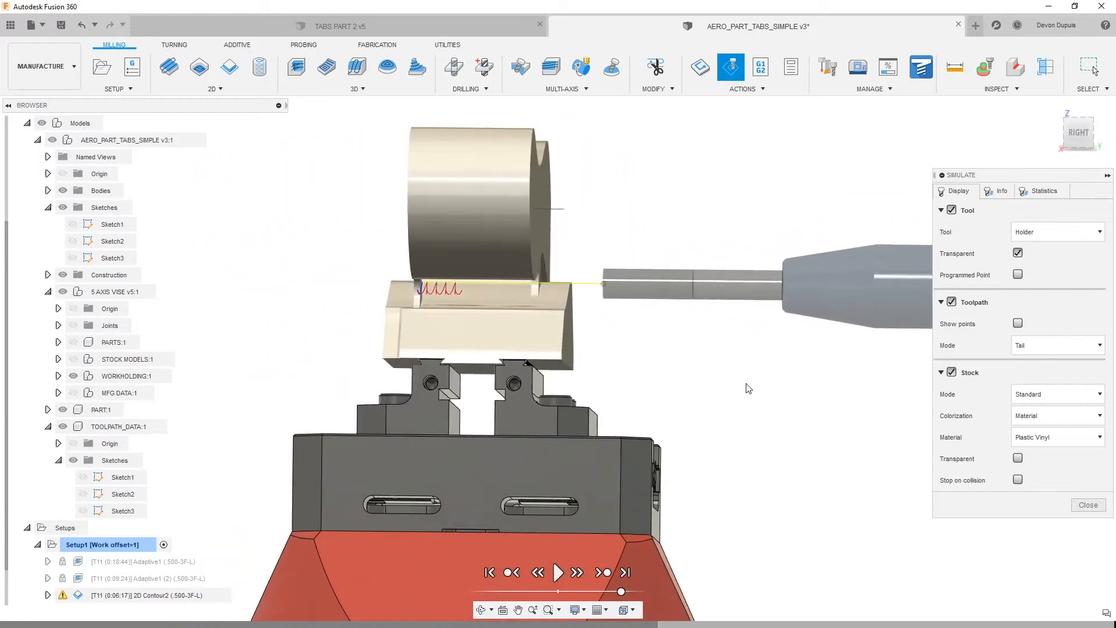
scroll(830, 394, "up", 3)
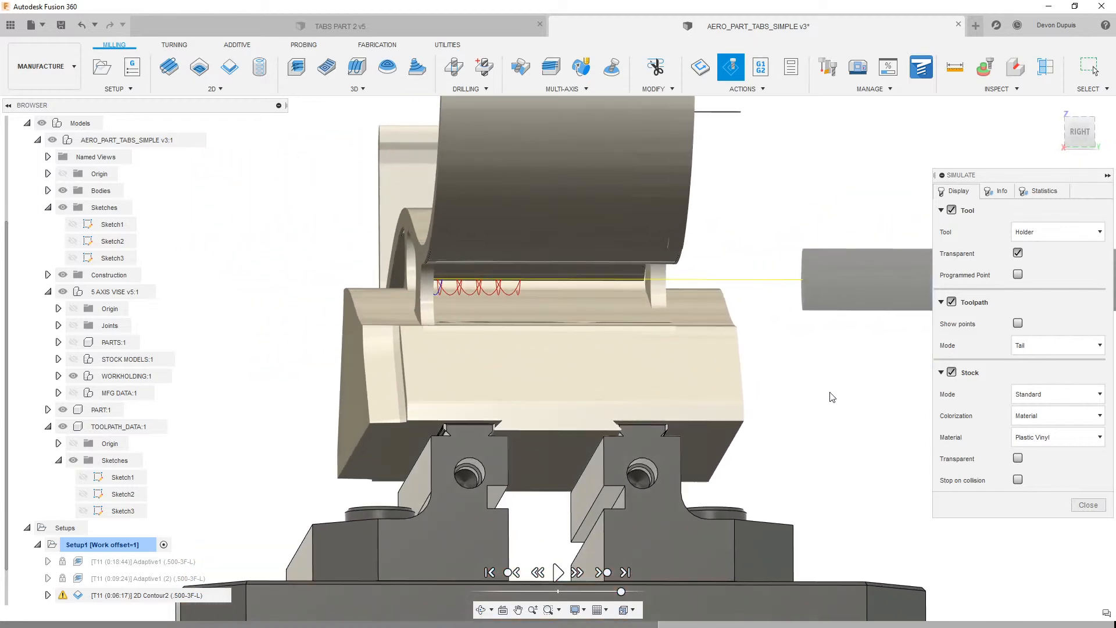
middle_click_drag(832, 396, 317, 455, "shift")
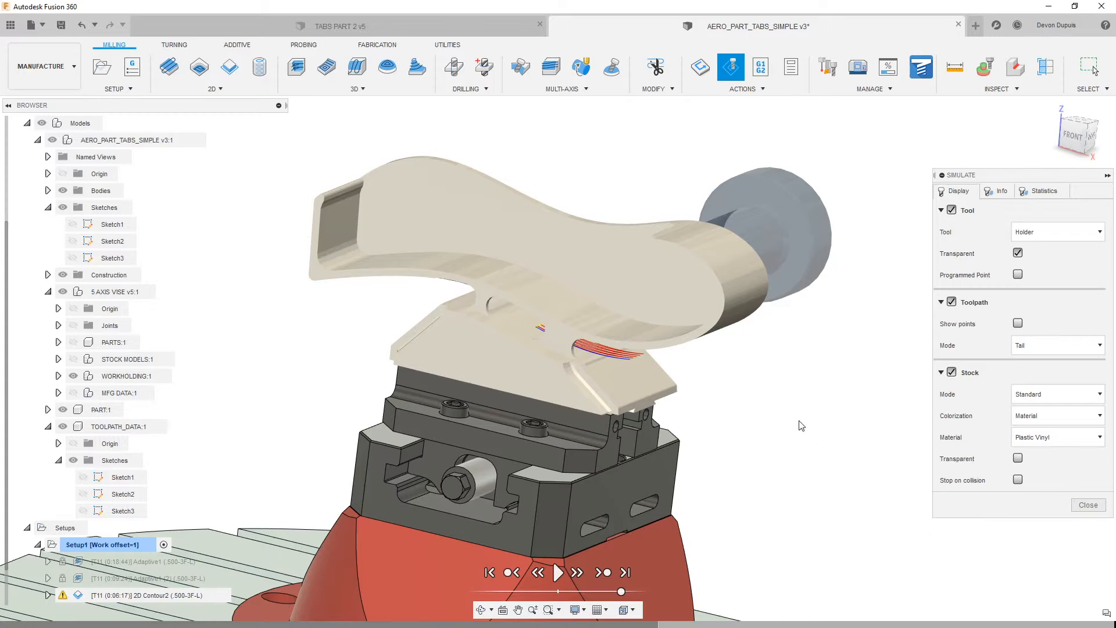
middle_click_drag(778, 354, 568, 260, "shift")
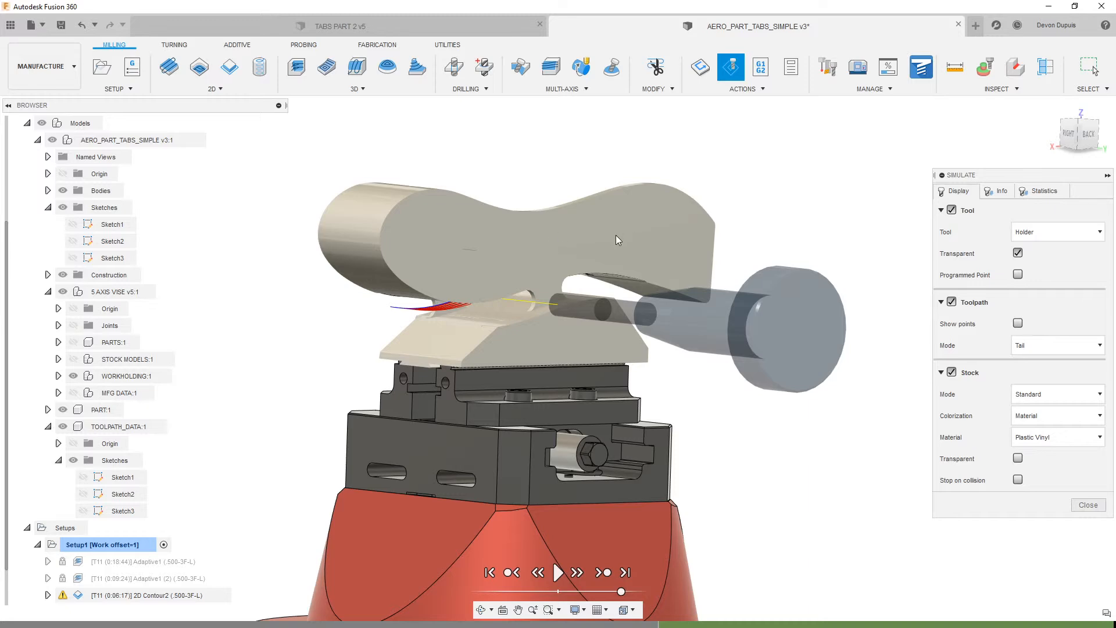
middle_click_drag(630, 233, 693, 300, "shift")
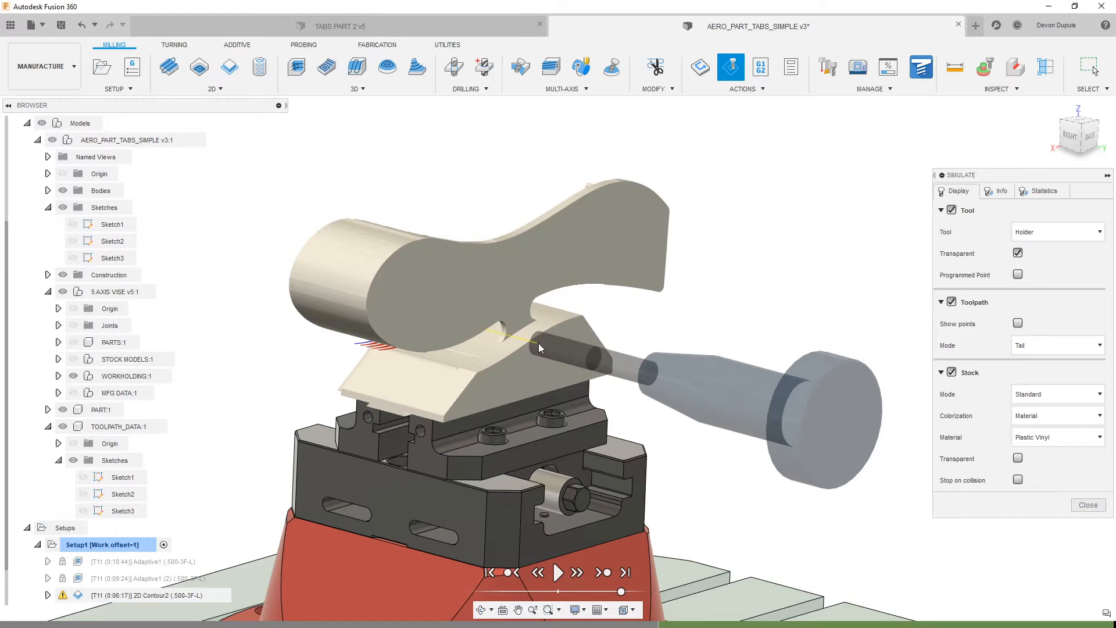
left_click(1070, 135)
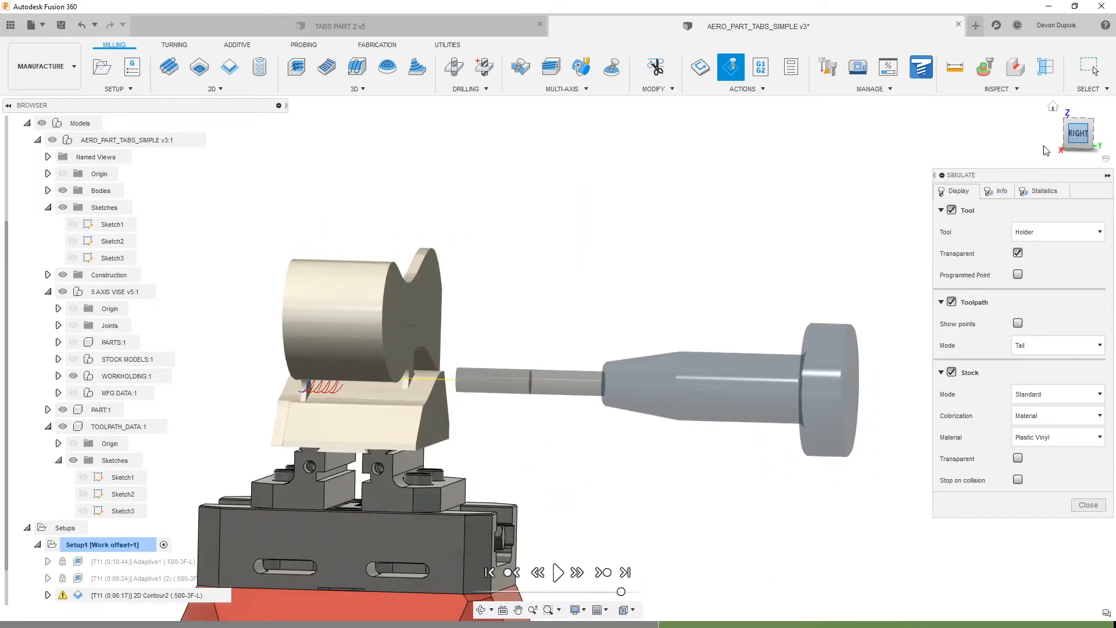
middle_click_drag(681, 262, 782, 230)
scroll(574, 282, "down", 2)
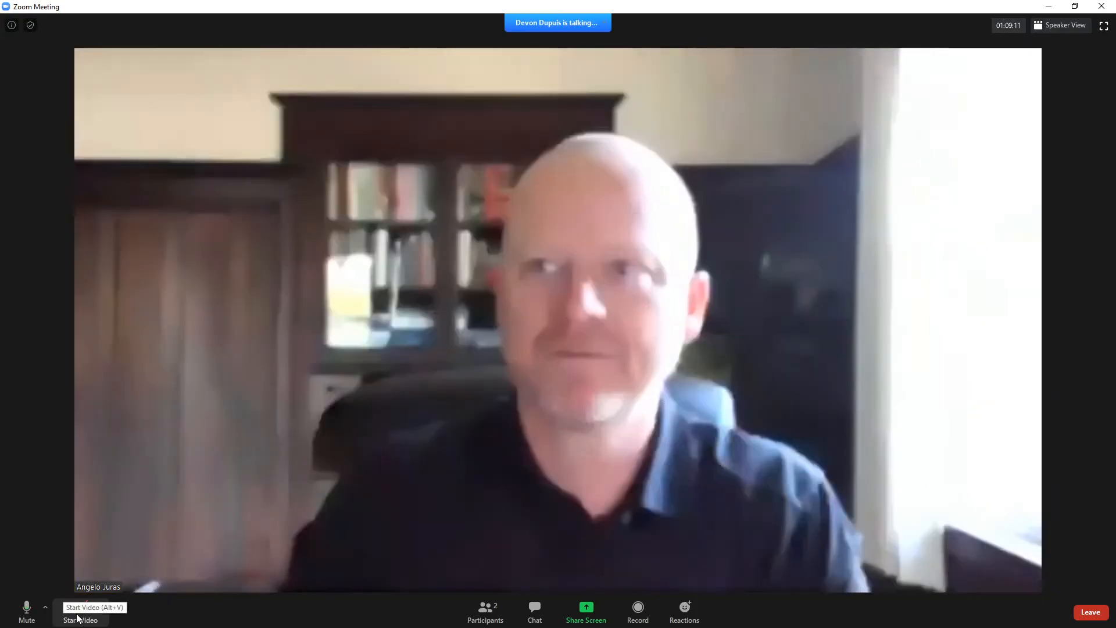
left_click(78, 616)
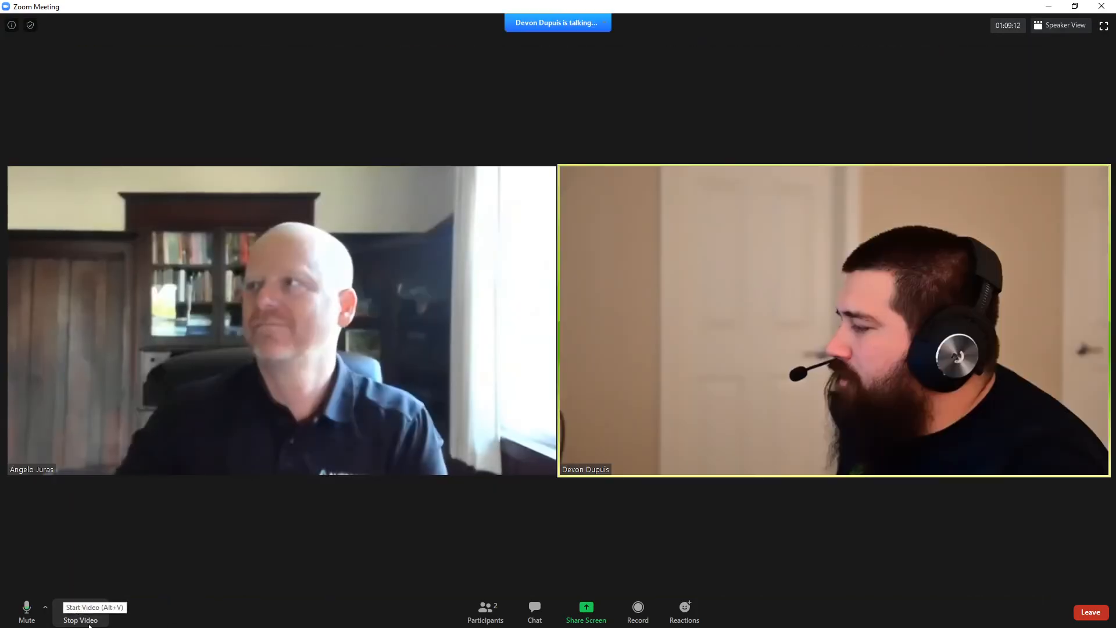